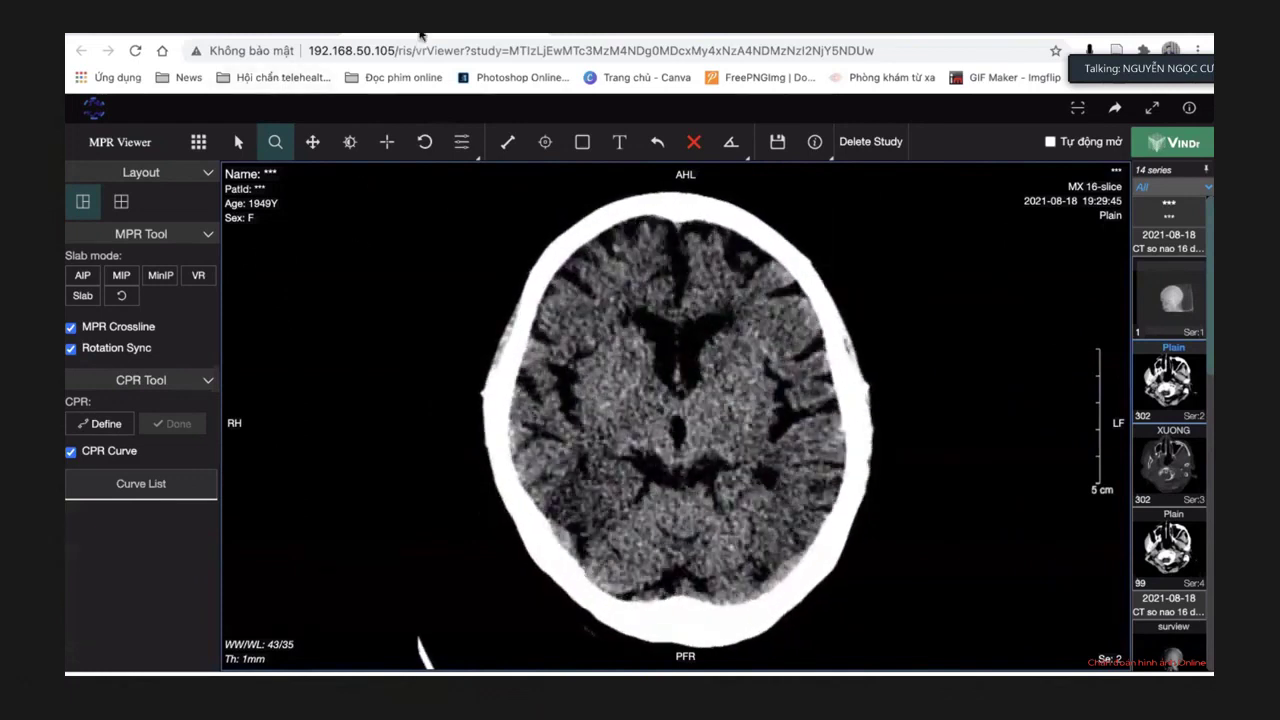
Open the 19/08/2021 head CT's images and maximize axial series 2 in the left viewport.
{"action": "left_click", "coordinate": [275, 34]}
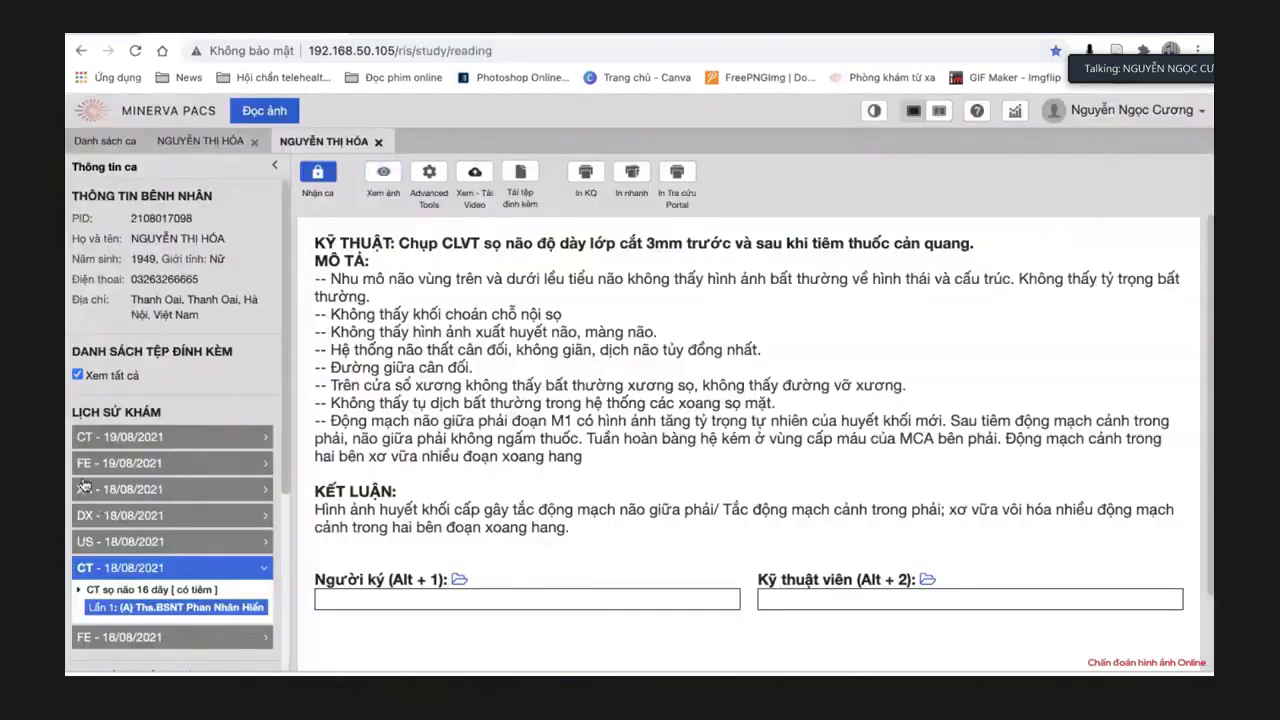
{"action": "left_click", "coordinate": [122, 440]}
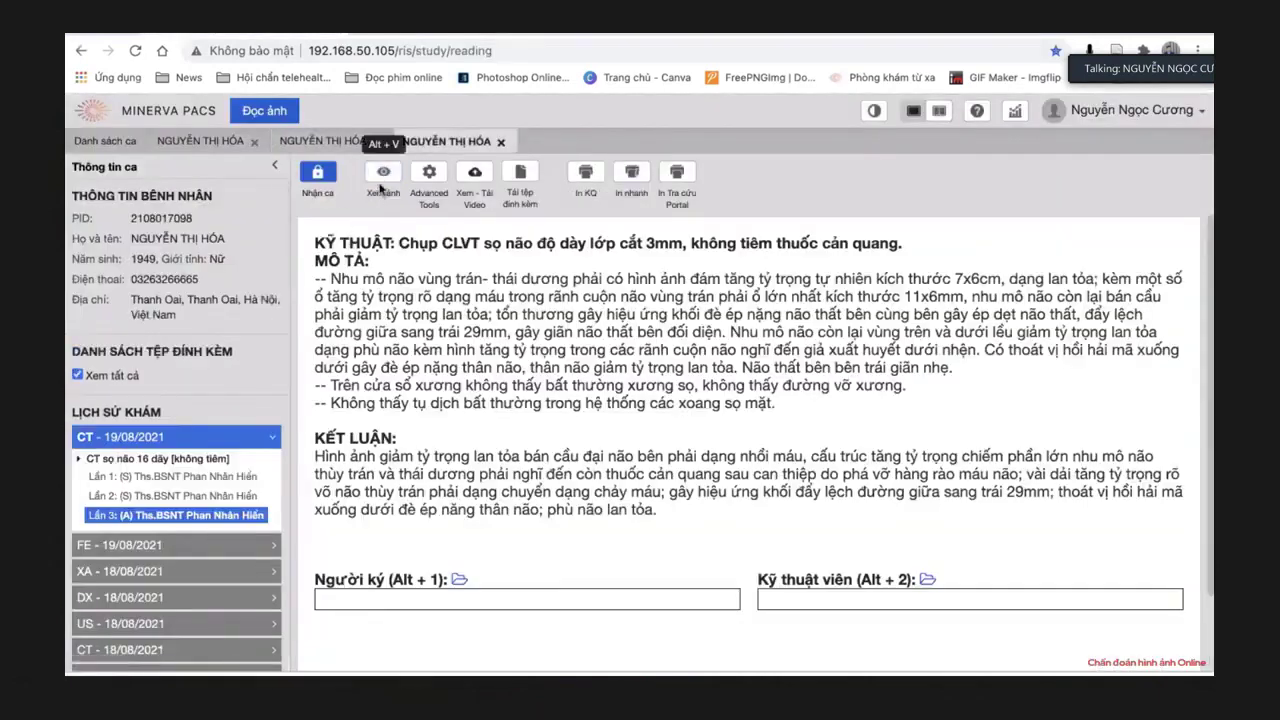
{"action": "left_click", "coordinate": [381, 180]}
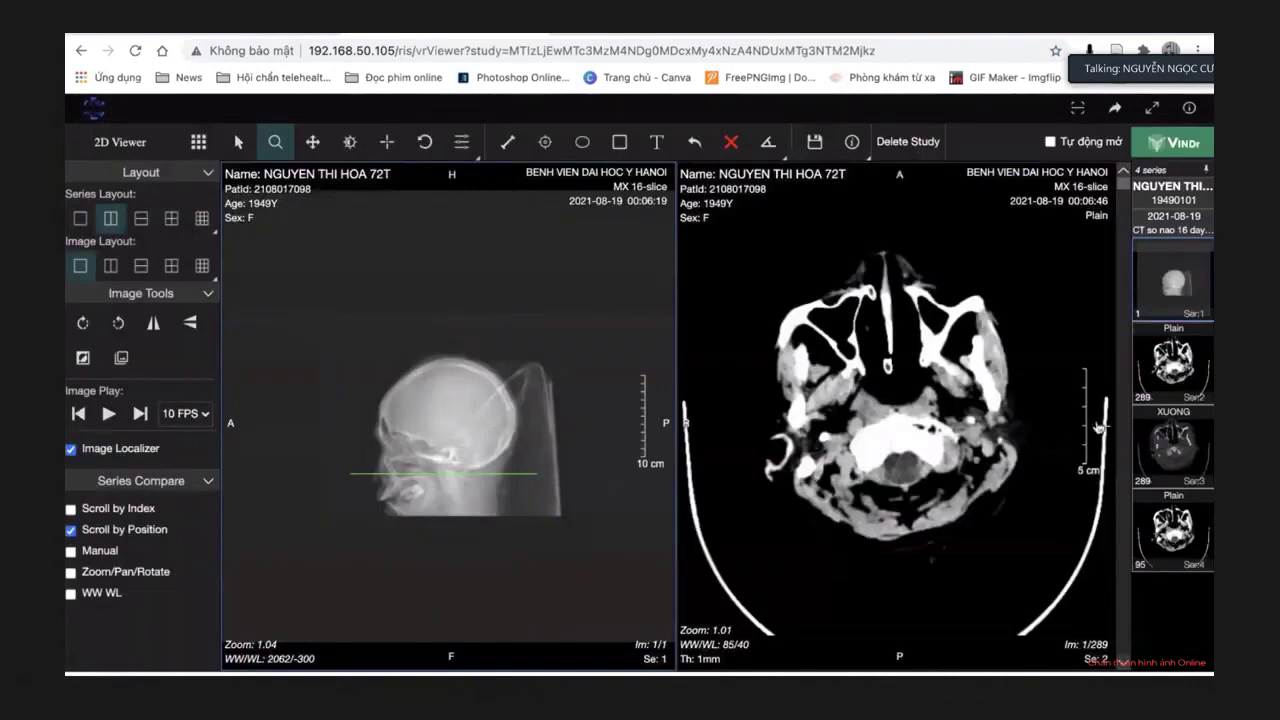
{"action": "left_click_drag", "start_coordinate": [1173, 365], "coordinate": [488, 410]}
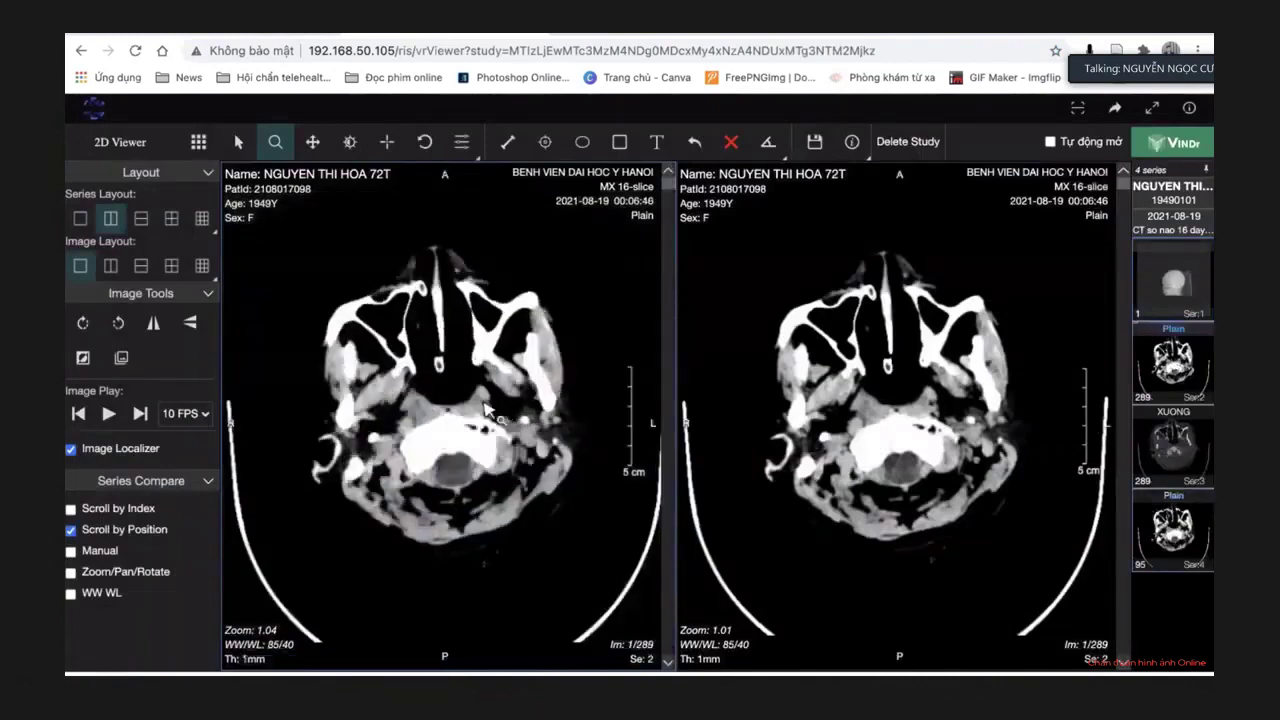
{"action": "double_click", "coordinate": [488, 410]}
Scroll to the mid-brain slice (image 123 of 289) showing the right-sided bleed and zoom in.
{"action": "scroll", "coordinate": [488, 410], "scroll_direction": "down", "scroll_amount": 20}
{"action": "scroll", "coordinate": [488, 410], "scroll_direction": "down", "scroll_amount": 20}
{"action": "scroll", "coordinate": [488, 410], "scroll_direction": "down", "scroll_amount": 20}
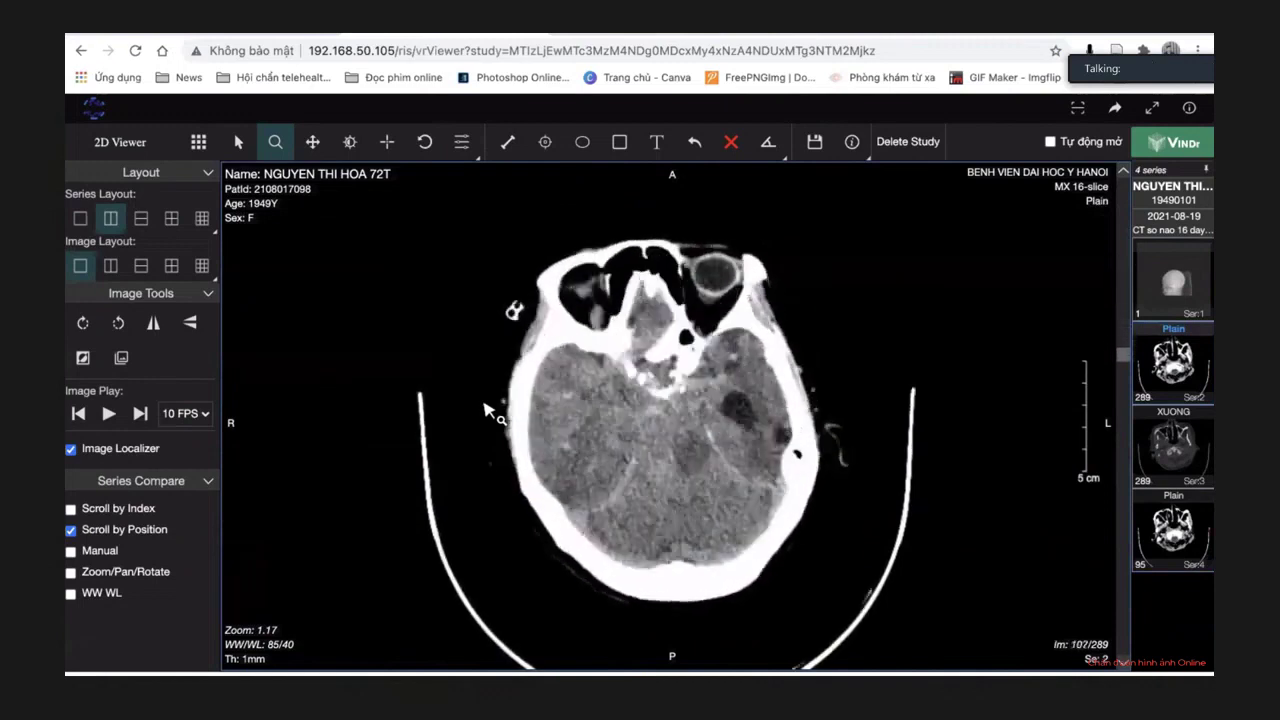
{"action": "scroll", "coordinate": [488, 410], "scroll_direction": "down", "scroll_amount": 20}
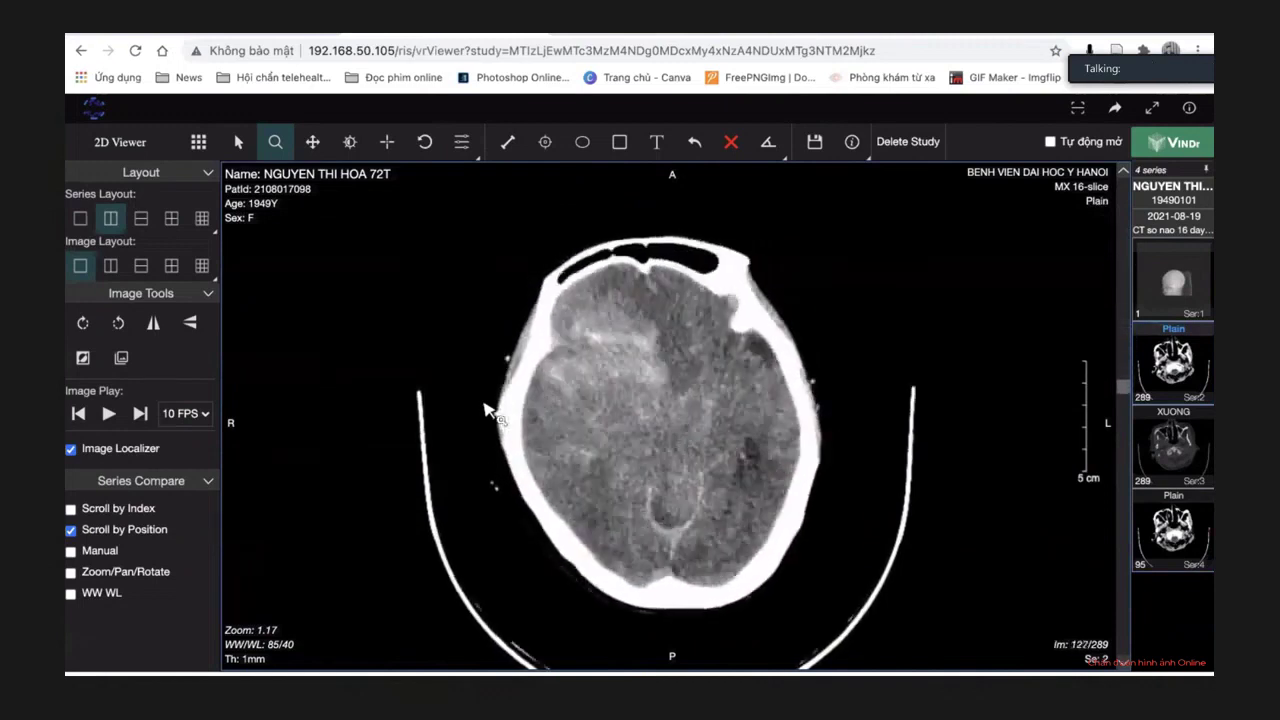
{"action": "scroll", "coordinate": [488, 410], "scroll_direction": "up", "scroll_amount": 4}
{"action": "left_click_drag", "start_coordinate": [466, 260], "coordinate": [463, 235]}
{"action": "left_click", "coordinate": [852, 141]}
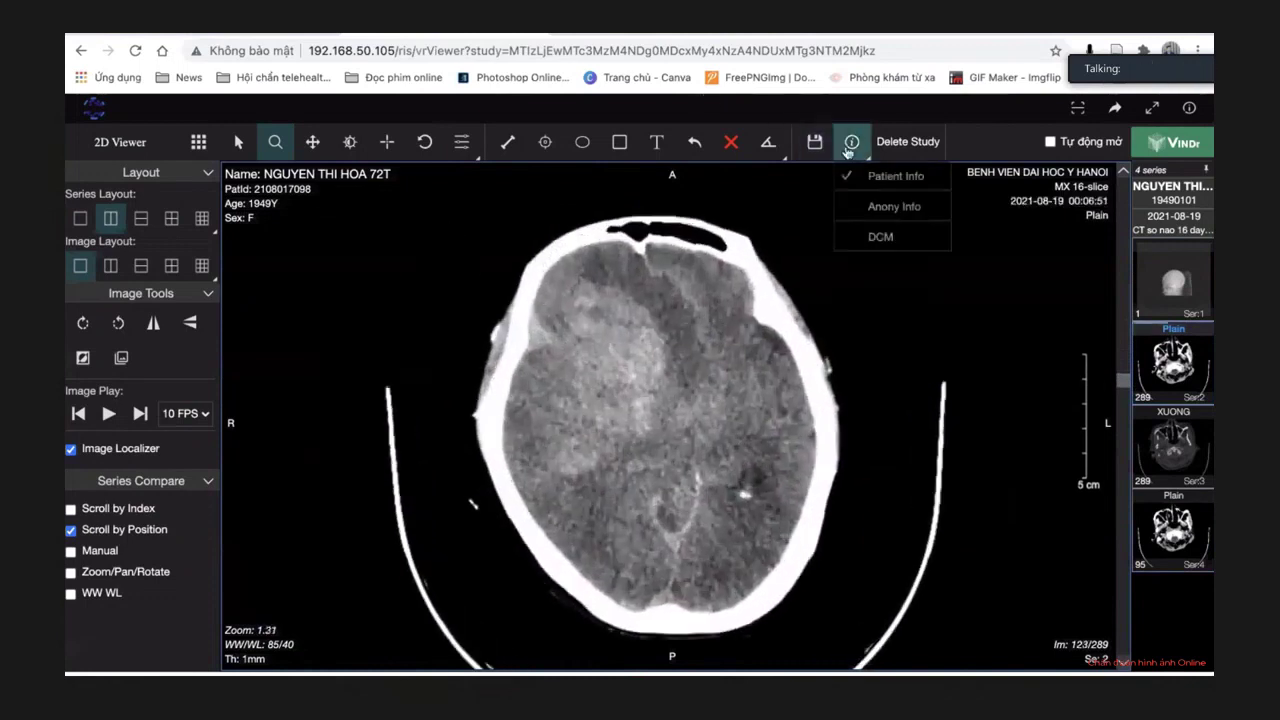
Anonymise the patient info overlay (Anony Info) and adjust the window to 64/40.
{"action": "left_click", "coordinate": [873, 206]}
{"action": "left_click", "coordinate": [350, 141]}
{"action": "left_click_drag", "start_coordinate": [772, 372], "coordinate": [762, 374]}
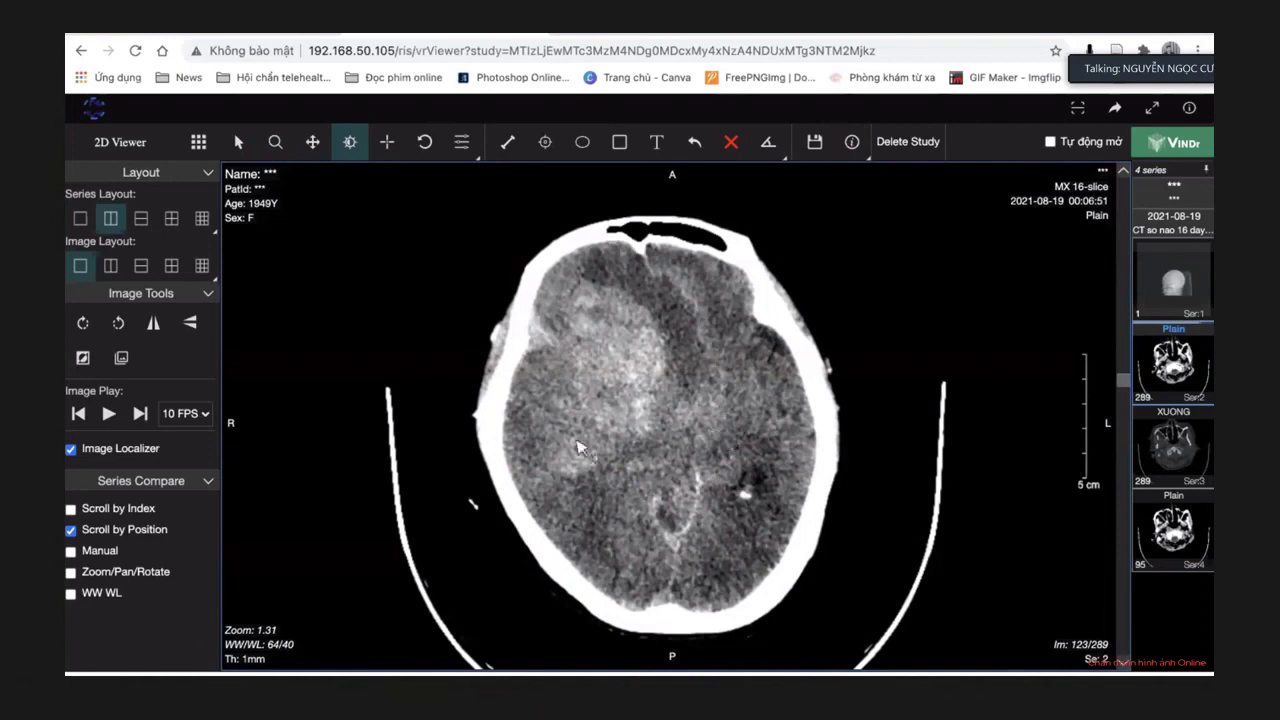
Page through the axial slices up to image 218 of 289 near the vertex.
{"action": "scroll", "coordinate": [578, 447], "scroll_direction": "down", "scroll_amount": 15}
{"action": "scroll", "coordinate": [578, 447], "scroll_direction": "up", "scroll_amount": 7}
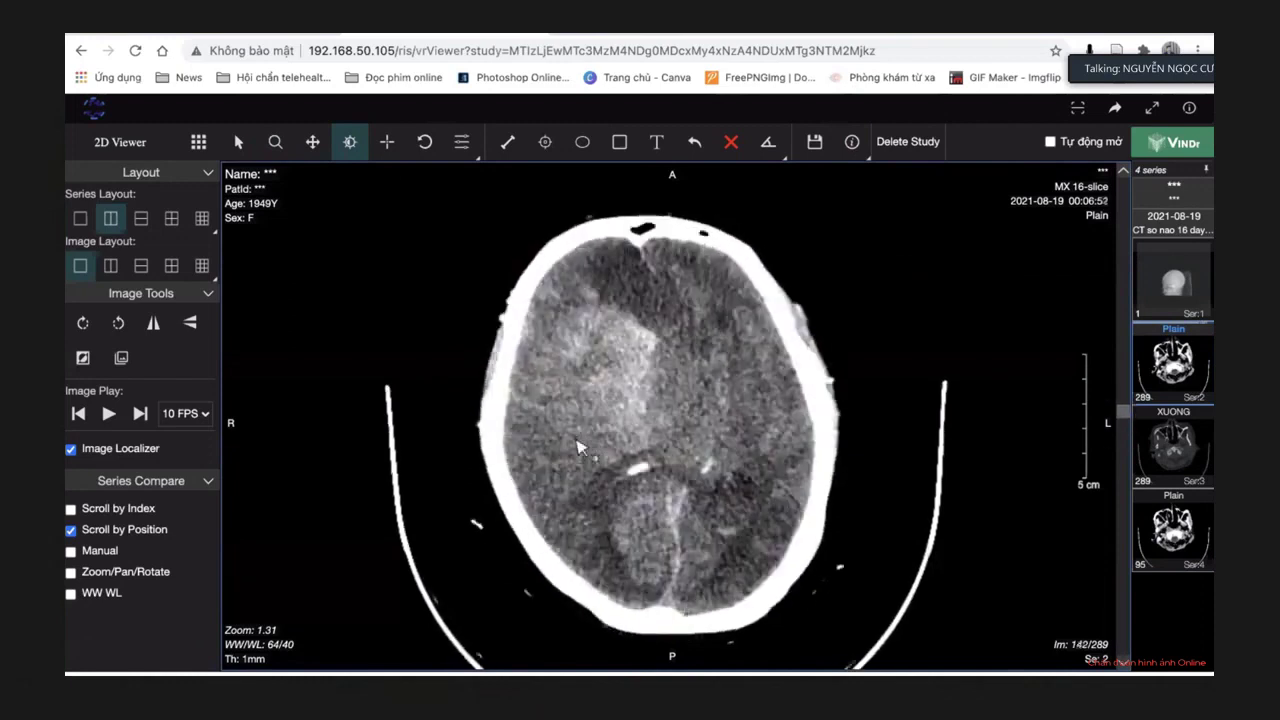
{"action": "scroll", "coordinate": [578, 447], "scroll_direction": "down", "scroll_amount": 7}
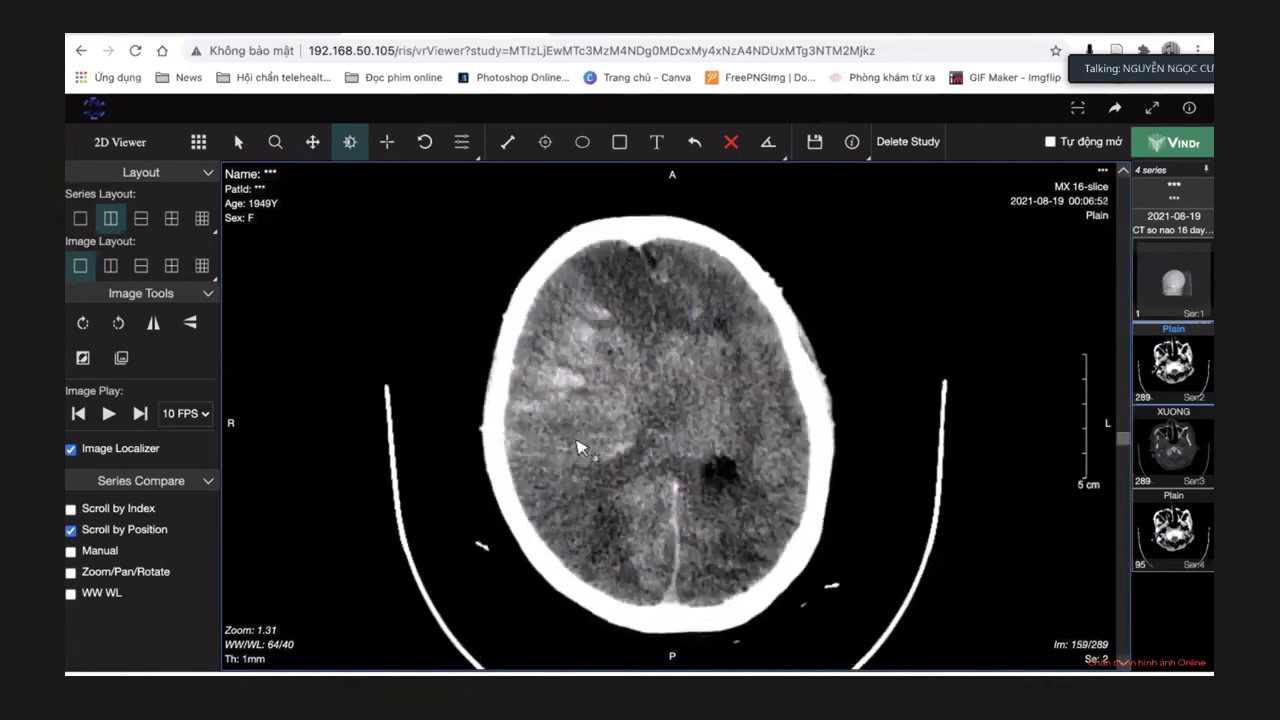
{"action": "scroll", "coordinate": [578, 447], "scroll_direction": "down", "scroll_amount": 7}
{"action": "scroll", "coordinate": [578, 447], "scroll_direction": "up", "scroll_amount": 20}
{"action": "scroll", "coordinate": [578, 447], "scroll_direction": "down", "scroll_amount": 11}
{"action": "scroll", "coordinate": [578, 447], "scroll_direction": "down", "scroll_amount": 20}
{"action": "scroll", "coordinate": [576, 442], "scroll_direction": "down", "scroll_amount": 8}
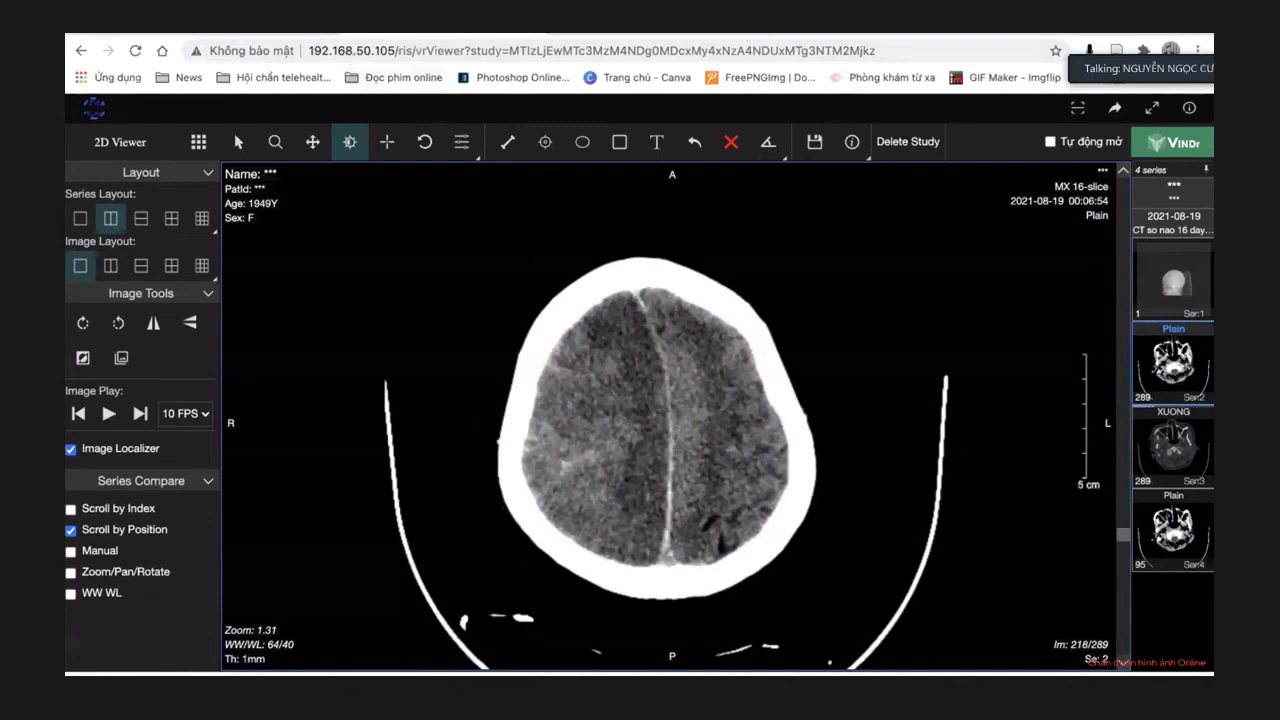
Close all three patient tabs and filter the worklist to the CT group.
{"action": "left_click", "coordinate": [537, 33]}
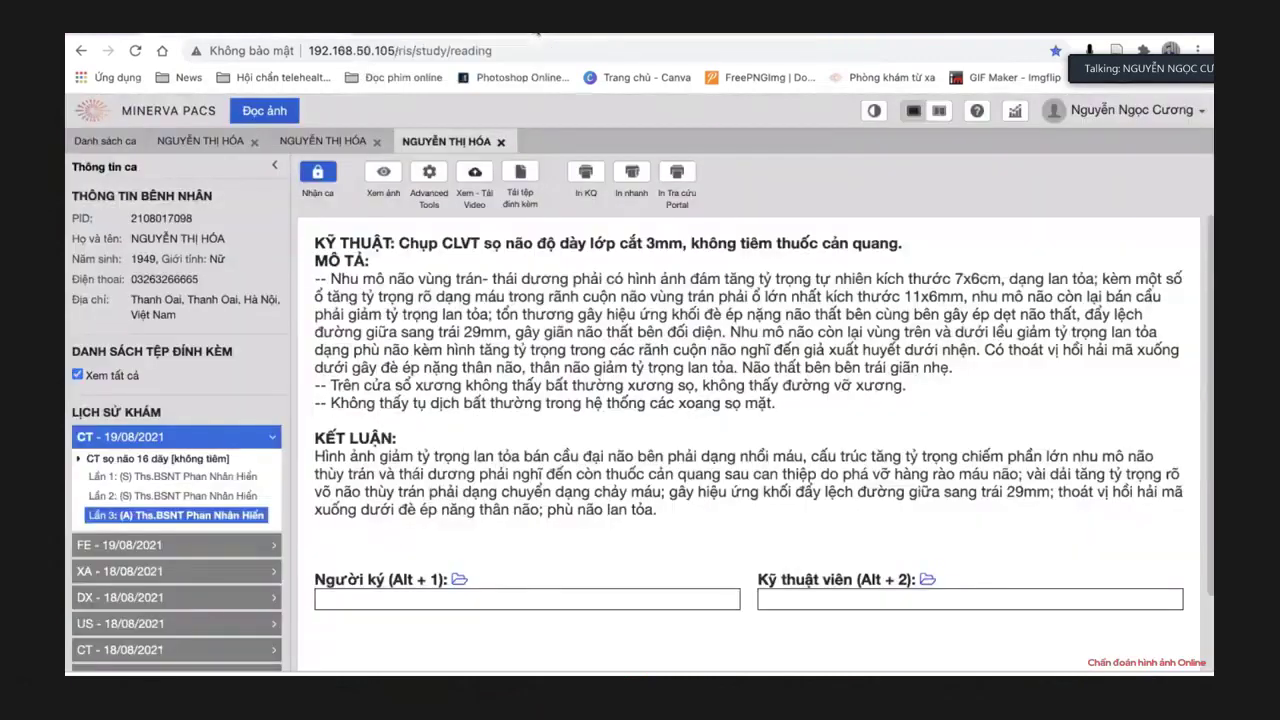
{"action": "left_click", "coordinate": [502, 140]}
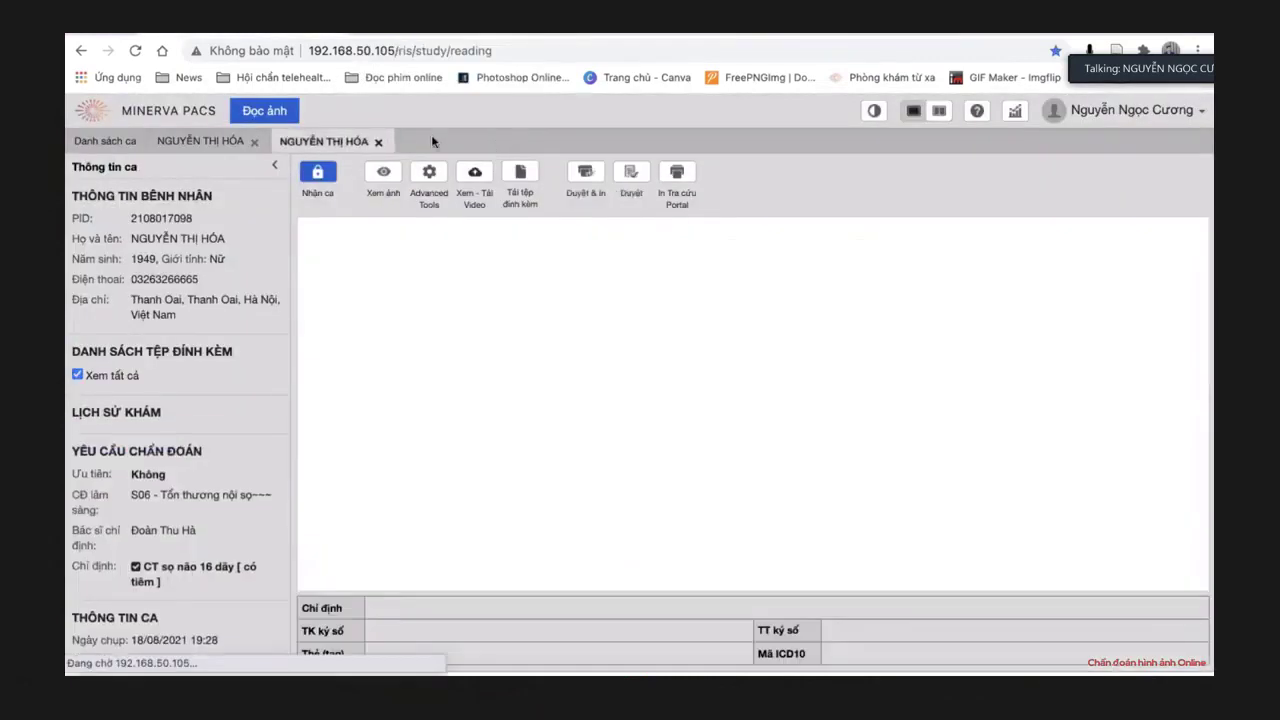
{"action": "left_click", "coordinate": [380, 141]}
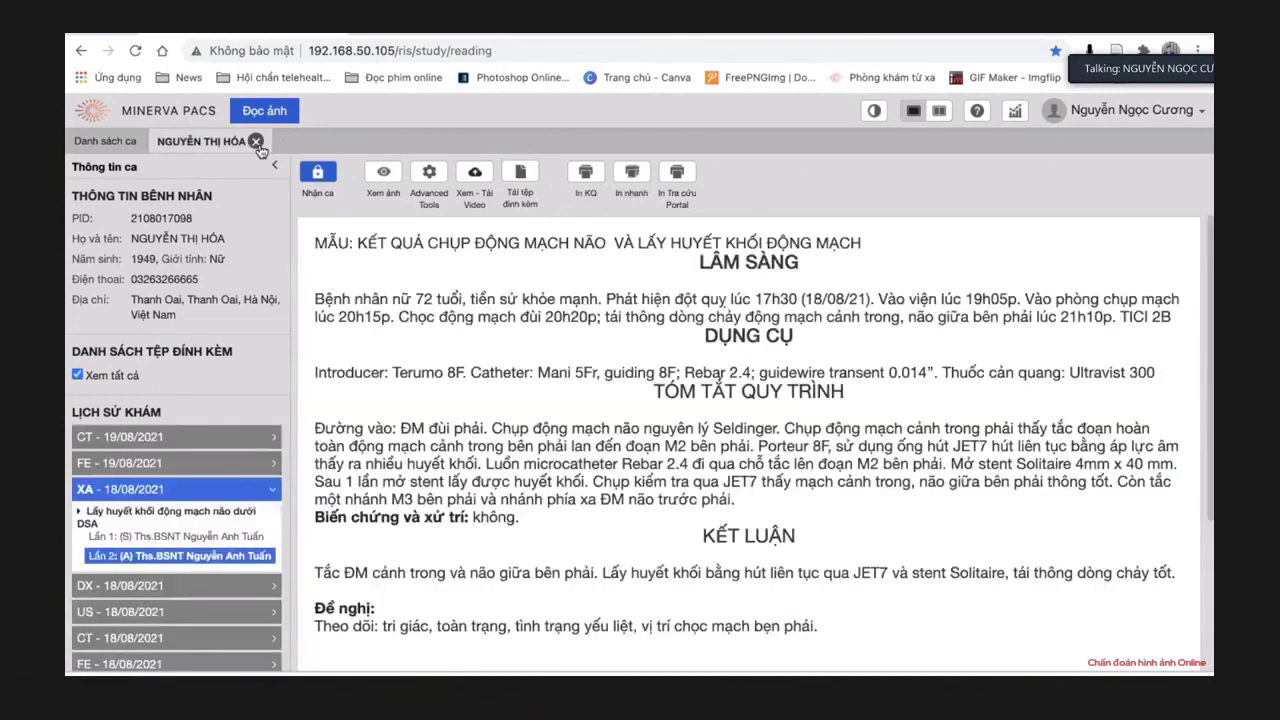
{"action": "left_click", "coordinate": [256, 141]}
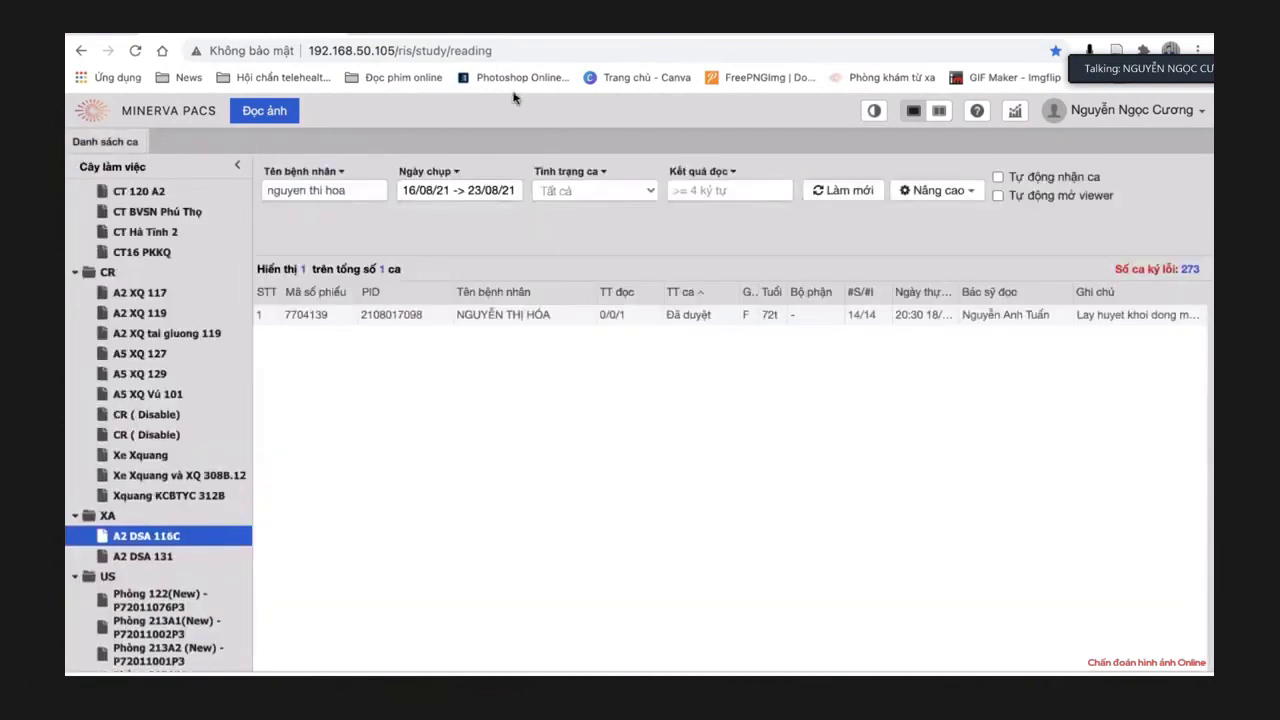
{"action": "scroll", "coordinate": [120, 288], "scroll_direction": "up", "scroll_amount": 5}
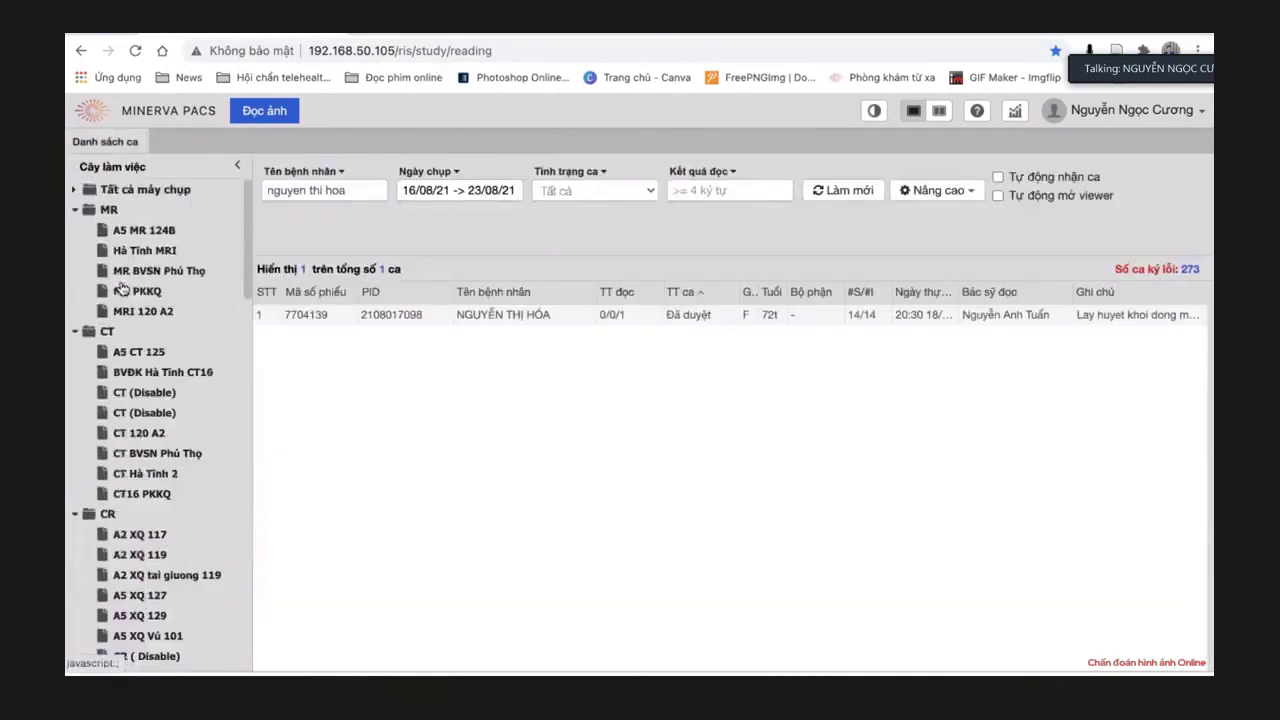
{"action": "left_click", "coordinate": [108, 334]}
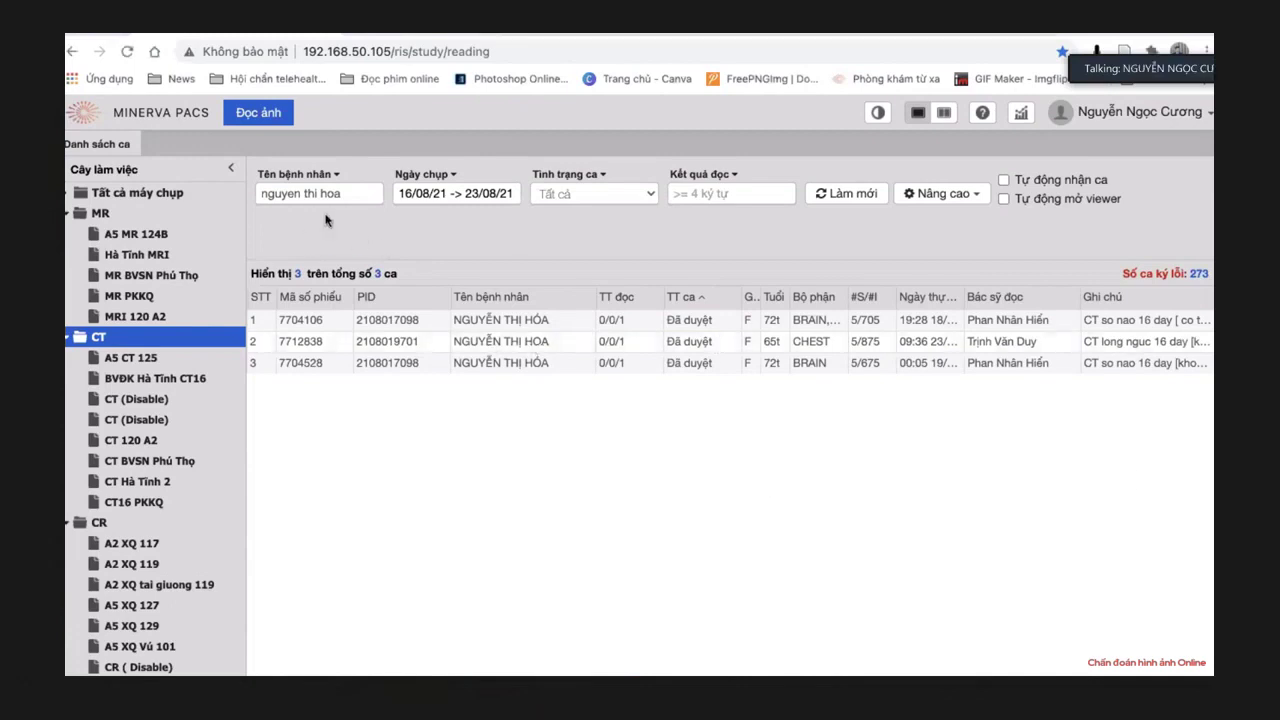
Search the worklist for the new patient's name across all study dates (Tất cả).
{"action": "double_click", "coordinate": [333, 194]}
{"action": "triple_click", "coordinate": [287, 196]}
{"action": "key", "text": "BackSpace"}
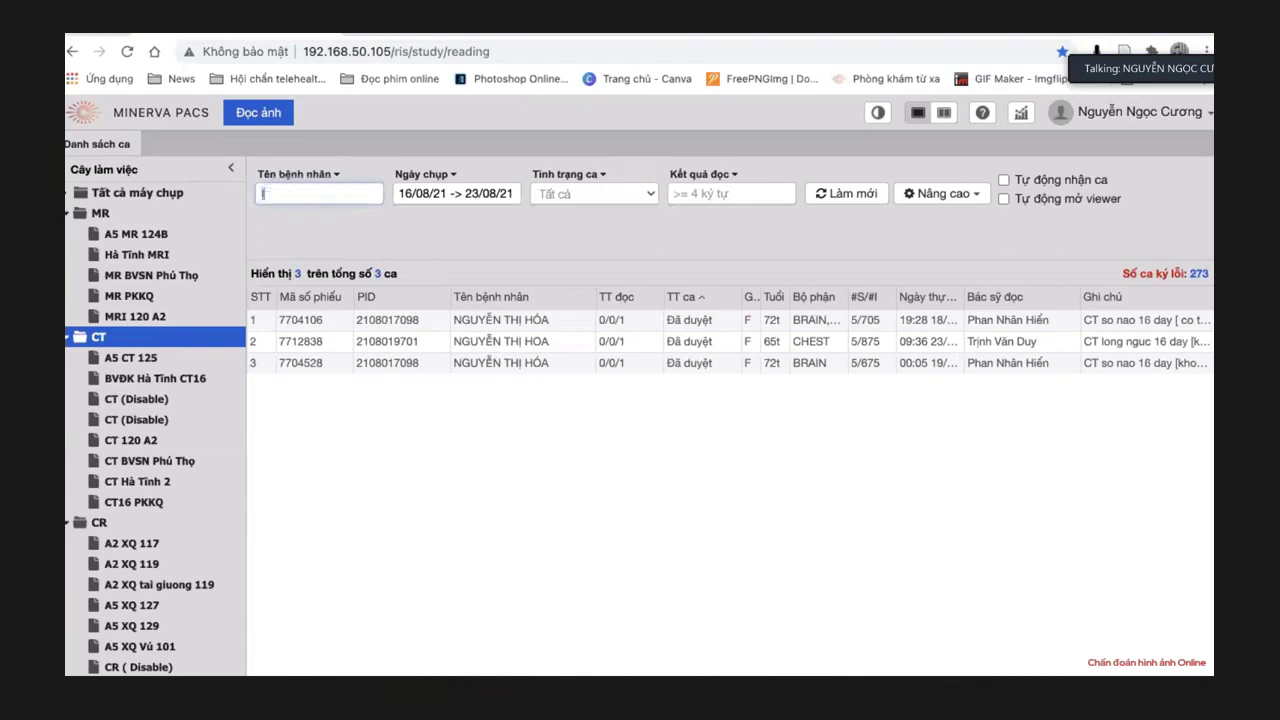
{"action": "type", "text": "thị"}
{"action": "key", "text": "BackSpace"}
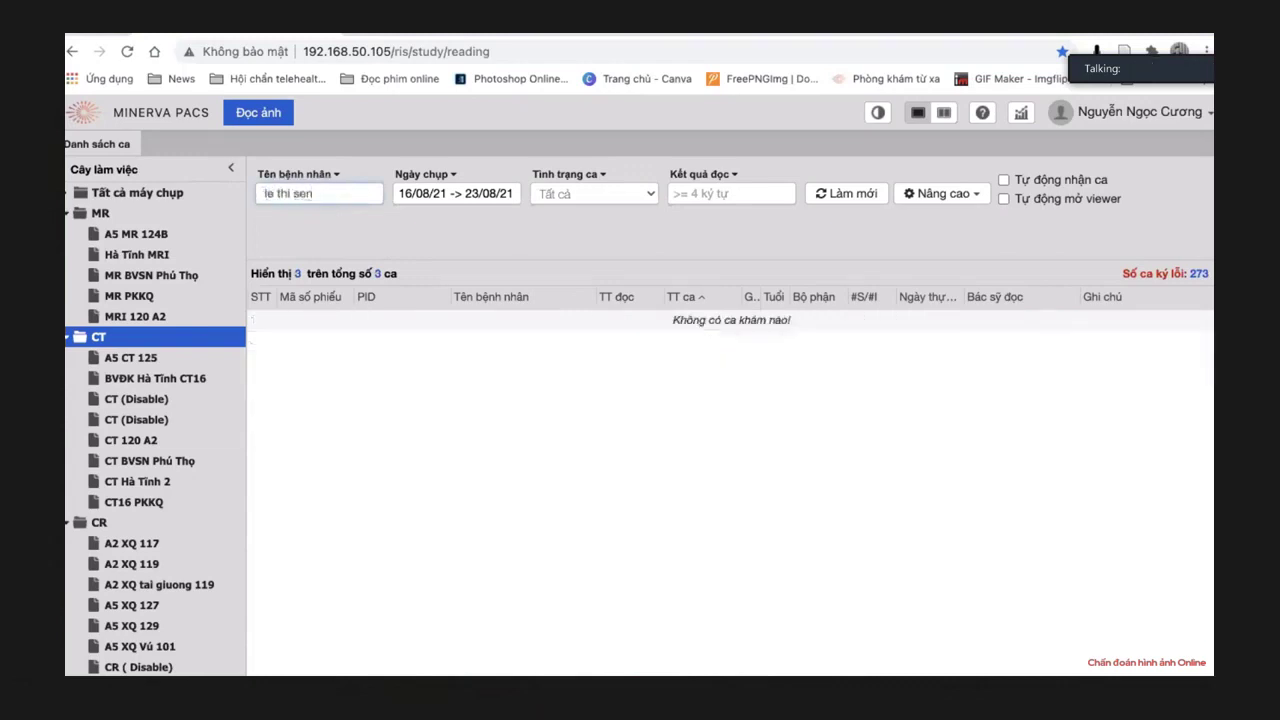
{"action": "left_click", "coordinate": [495, 195]}
{"action": "left_click", "coordinate": [691, 235]}
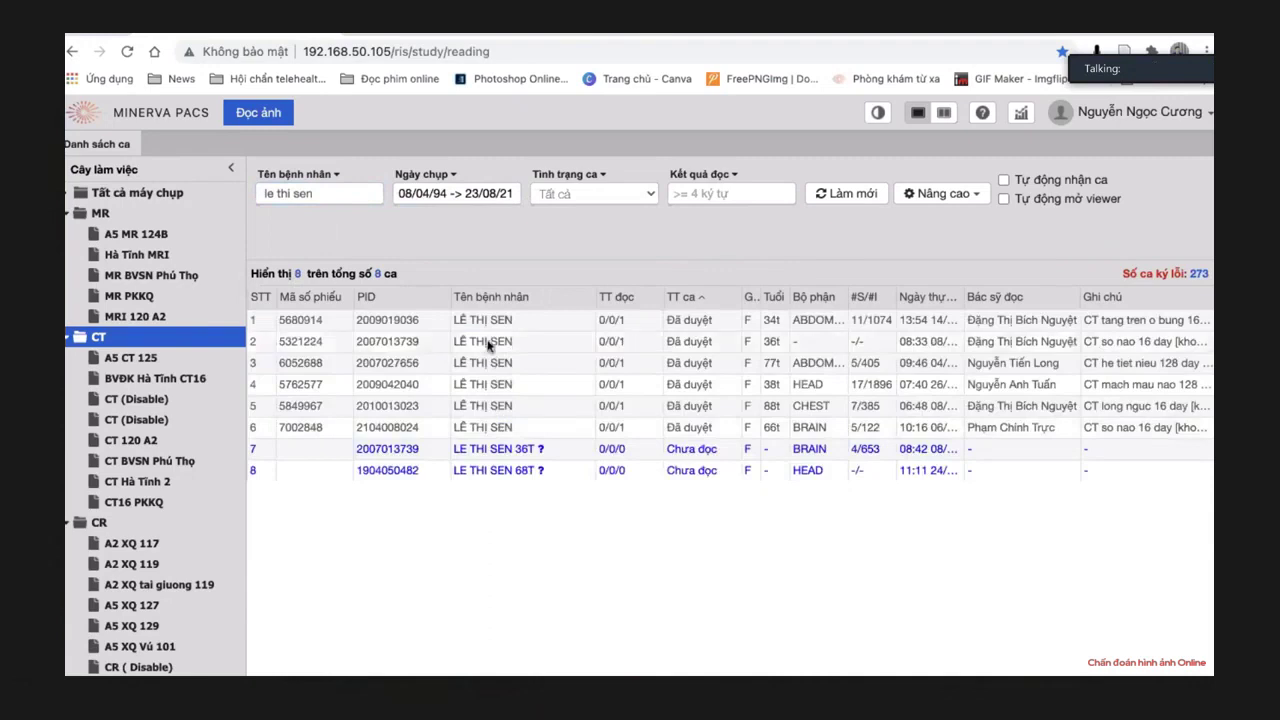
Open the second matching case's 08/07/2020 non-contrast head CT report.
{"action": "double_click", "coordinate": [490, 343]}
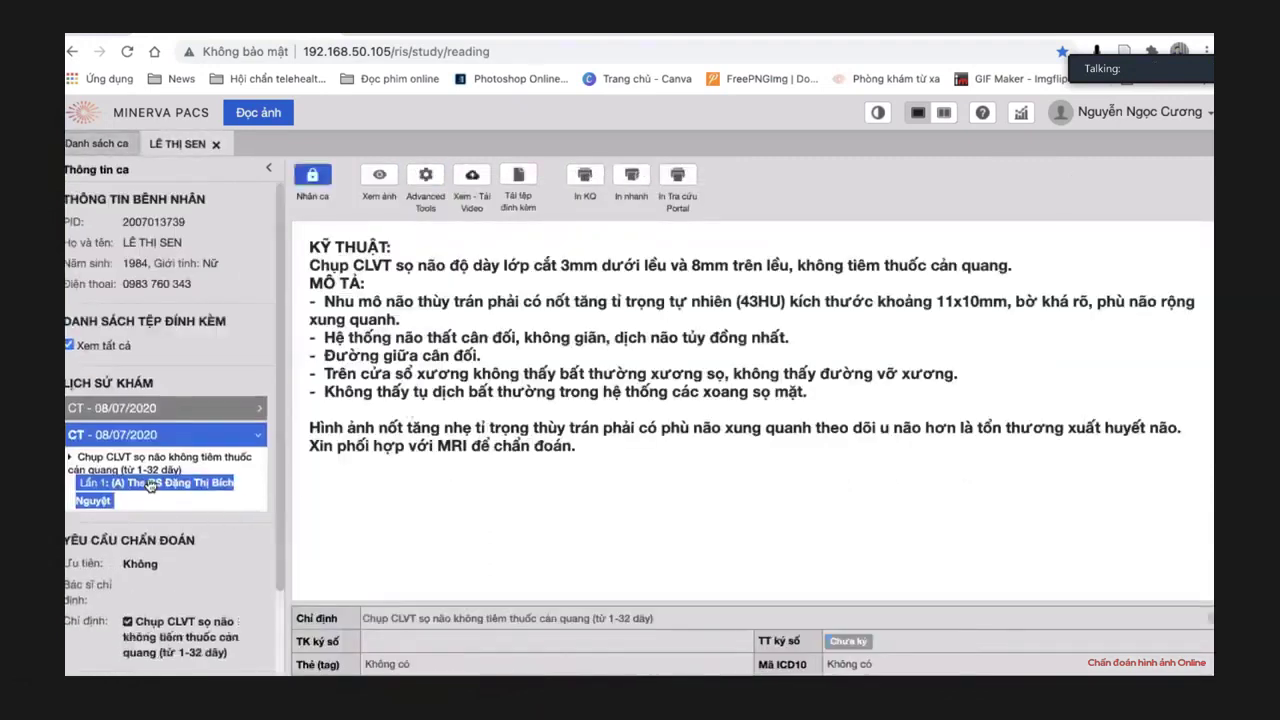
{"action": "scroll", "coordinate": [150, 485], "scroll_direction": "down", "scroll_amount": 2}
{"action": "scroll", "coordinate": [150, 485], "scroll_direction": "up", "scroll_amount": 3}
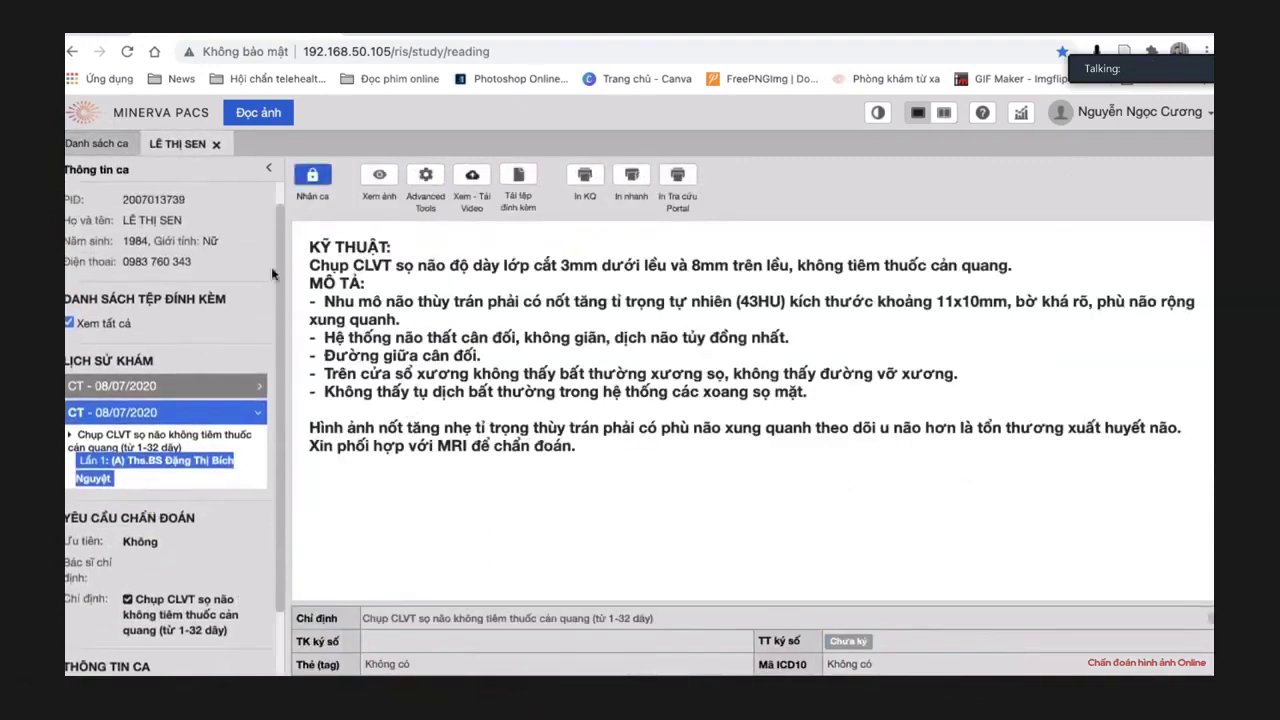
{"action": "left_click", "coordinate": [379, 178]}
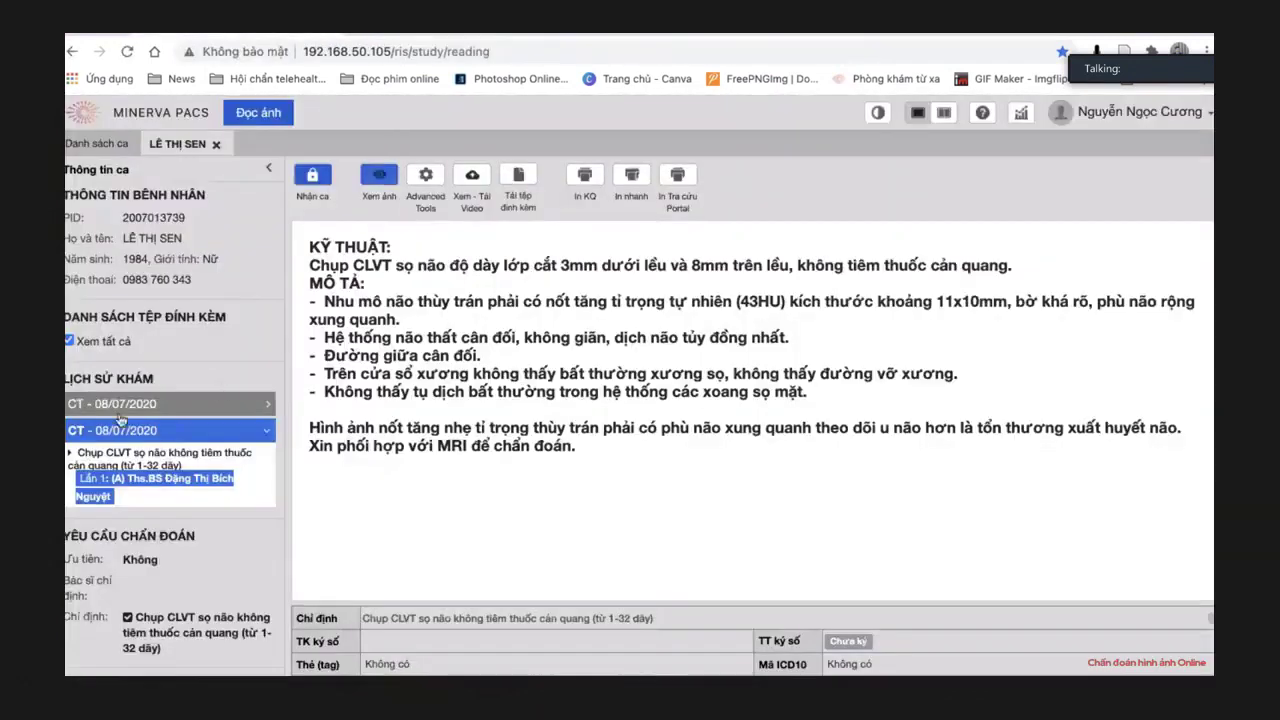
Open the other 08/07/2020 CT entry's images and maximize the axial view.
{"action": "left_click", "coordinate": [104, 404]}
{"action": "left_click", "coordinate": [379, 178]}
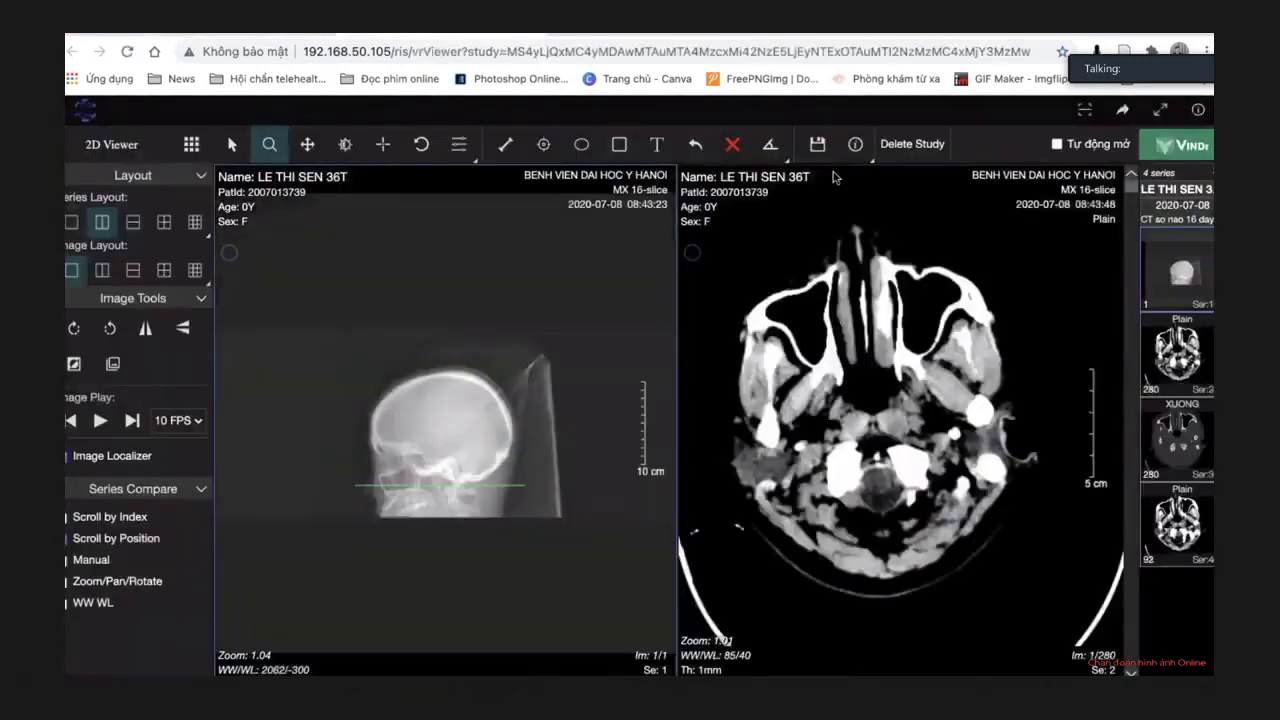
{"action": "double_click", "coordinate": [965, 371]}
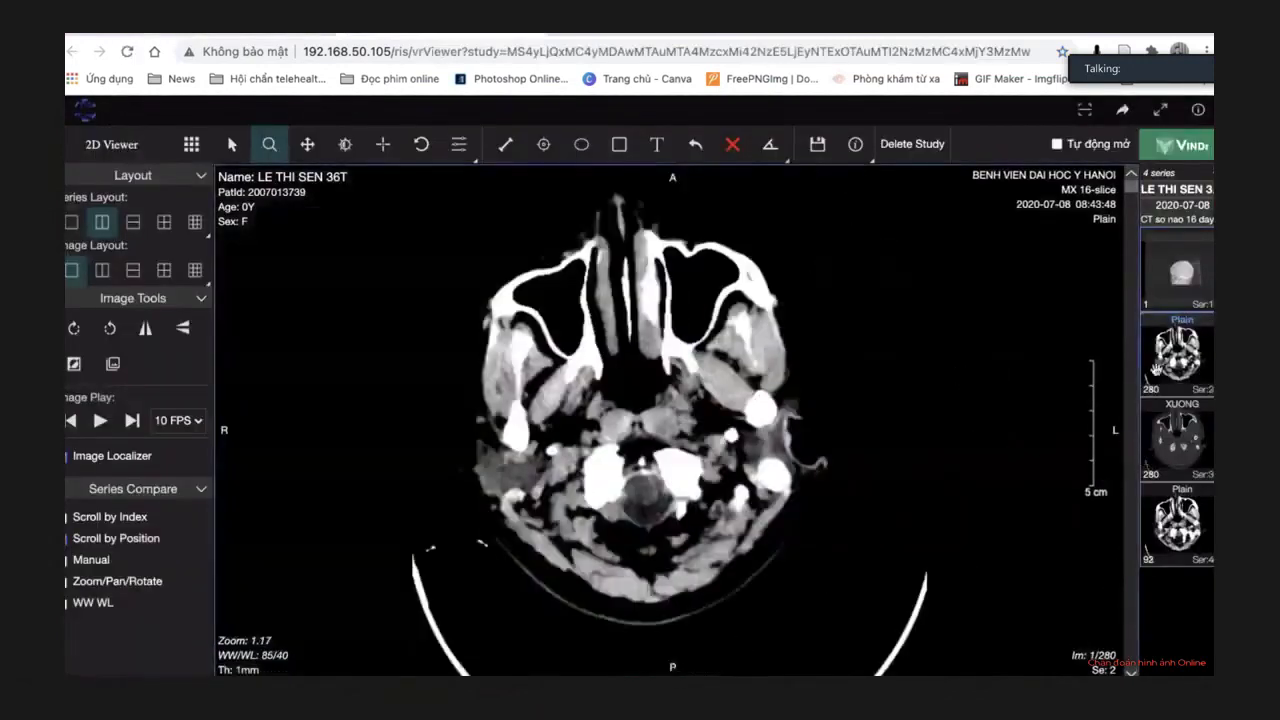
{"action": "scroll", "coordinate": [1114, 363], "scroll_direction": "down", "scroll_amount": 15}
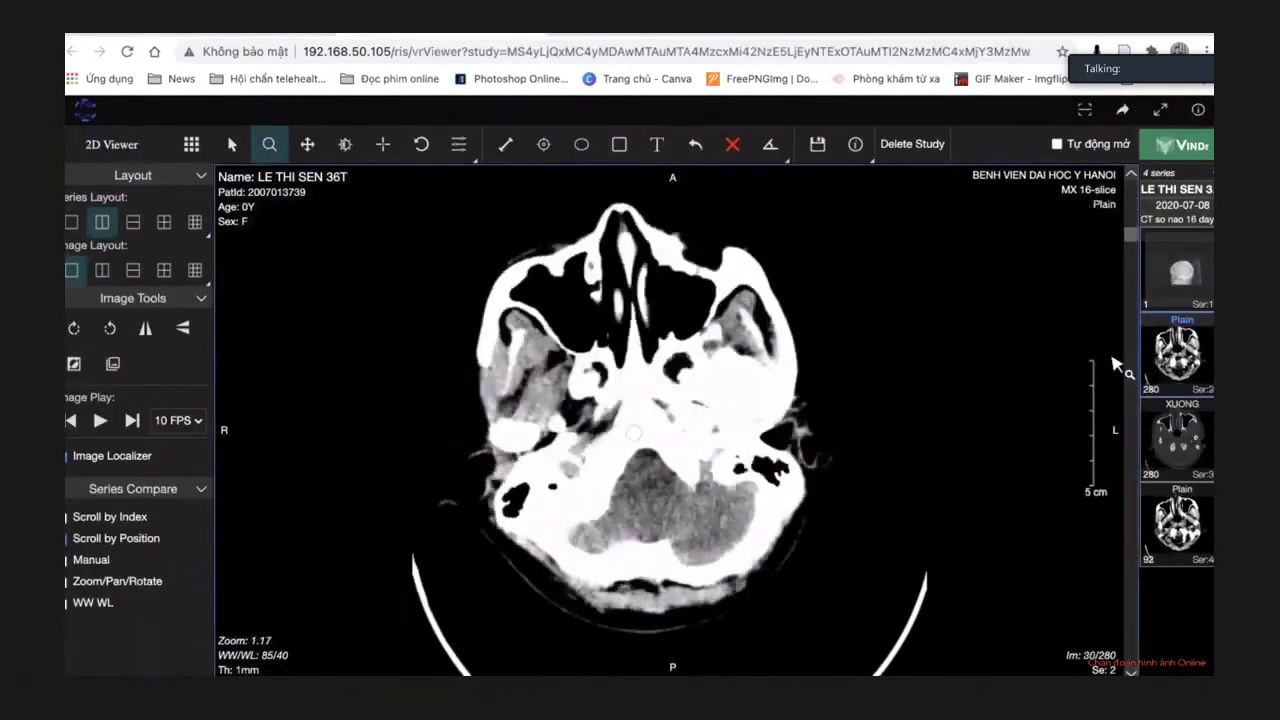
{"action": "scroll", "coordinate": [810, 422], "scroll_direction": "down", "scroll_amount": 2}
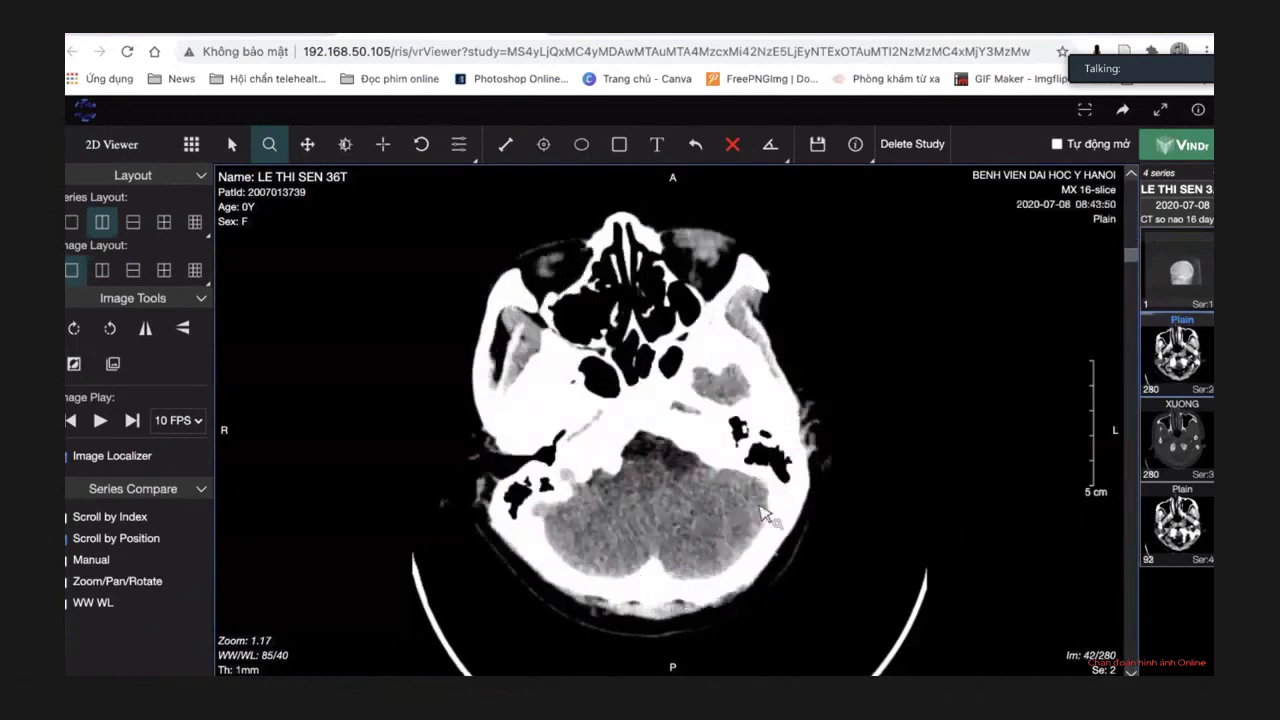
{"action": "scroll", "coordinate": [768, 505], "scroll_direction": "down", "scroll_amount": 12}
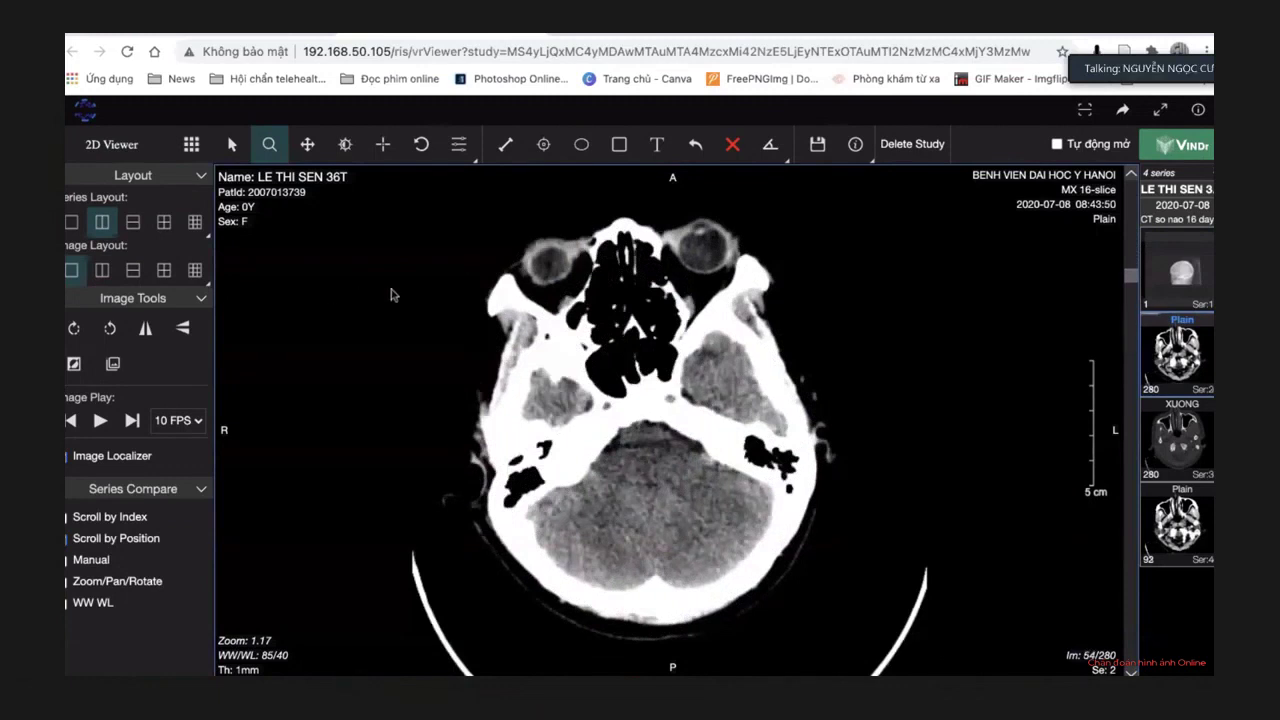
Anonymise the patient overlay and switch the study to the MPR viewing mode.
{"action": "left_click", "coordinate": [872, 158]}
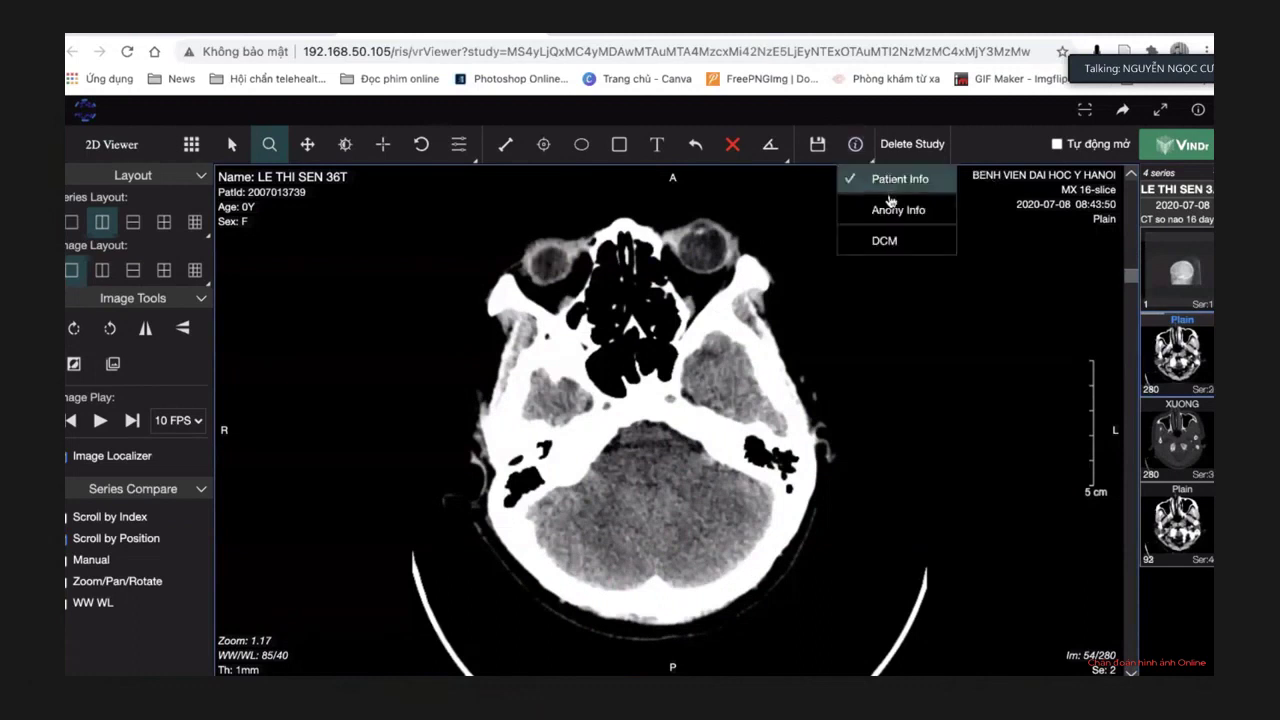
{"action": "left_click", "coordinate": [892, 207]}
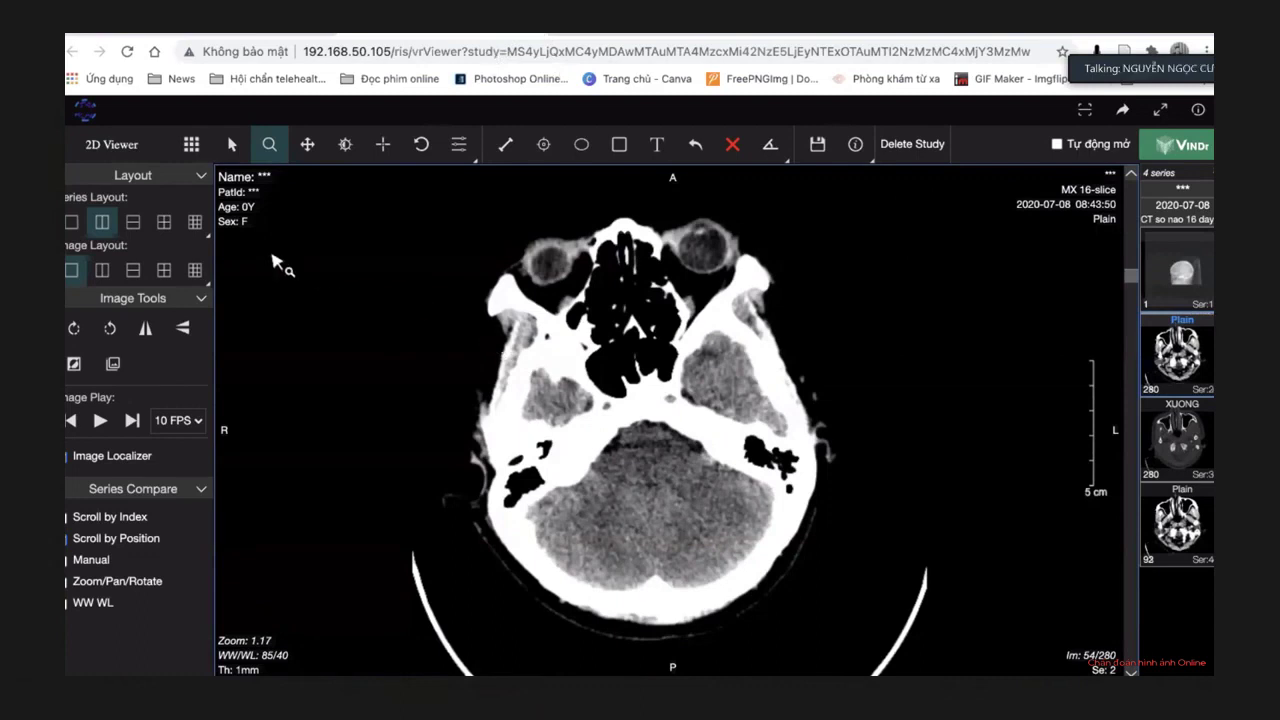
{"action": "left_click", "coordinate": [191, 144]}
{"action": "left_click", "coordinate": [236, 211]}
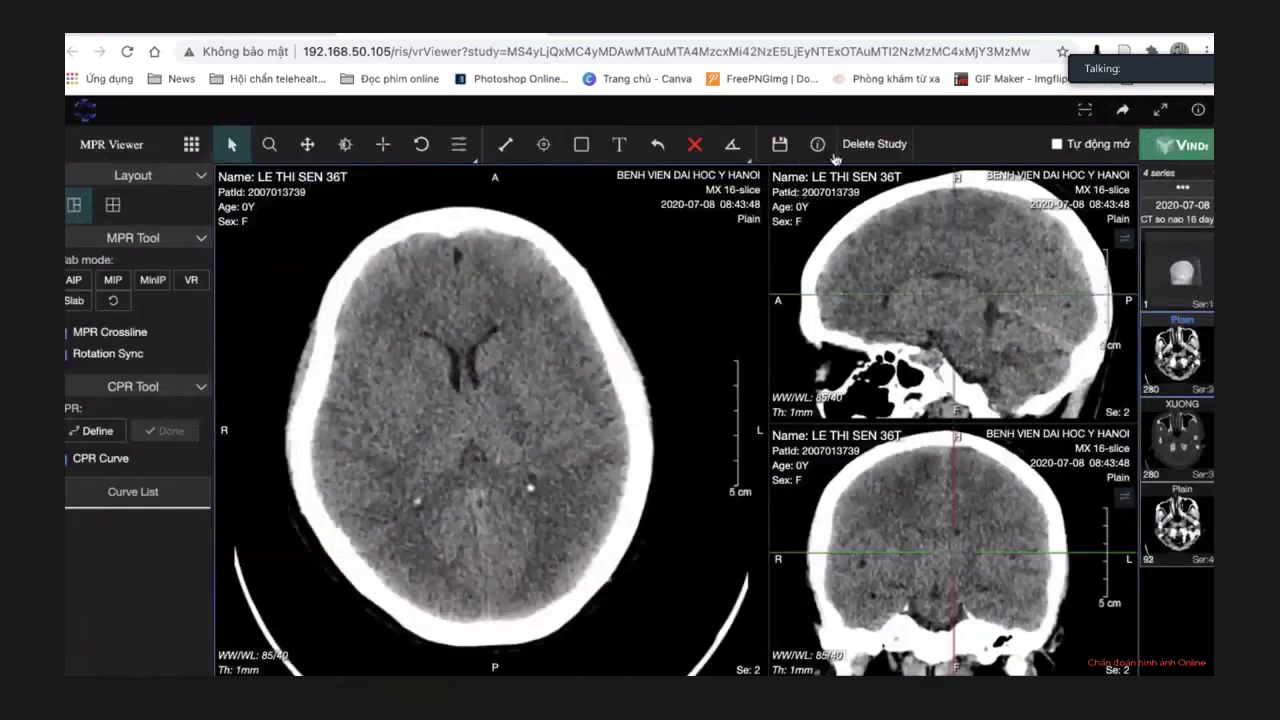
Hide patient info from the overlays and tilt the axial and sagittal planes obliquely.
{"action": "left_click", "coordinate": [836, 162]}
{"action": "left_click", "coordinate": [858, 175]}
{"action": "left_click", "coordinate": [285, 250]}
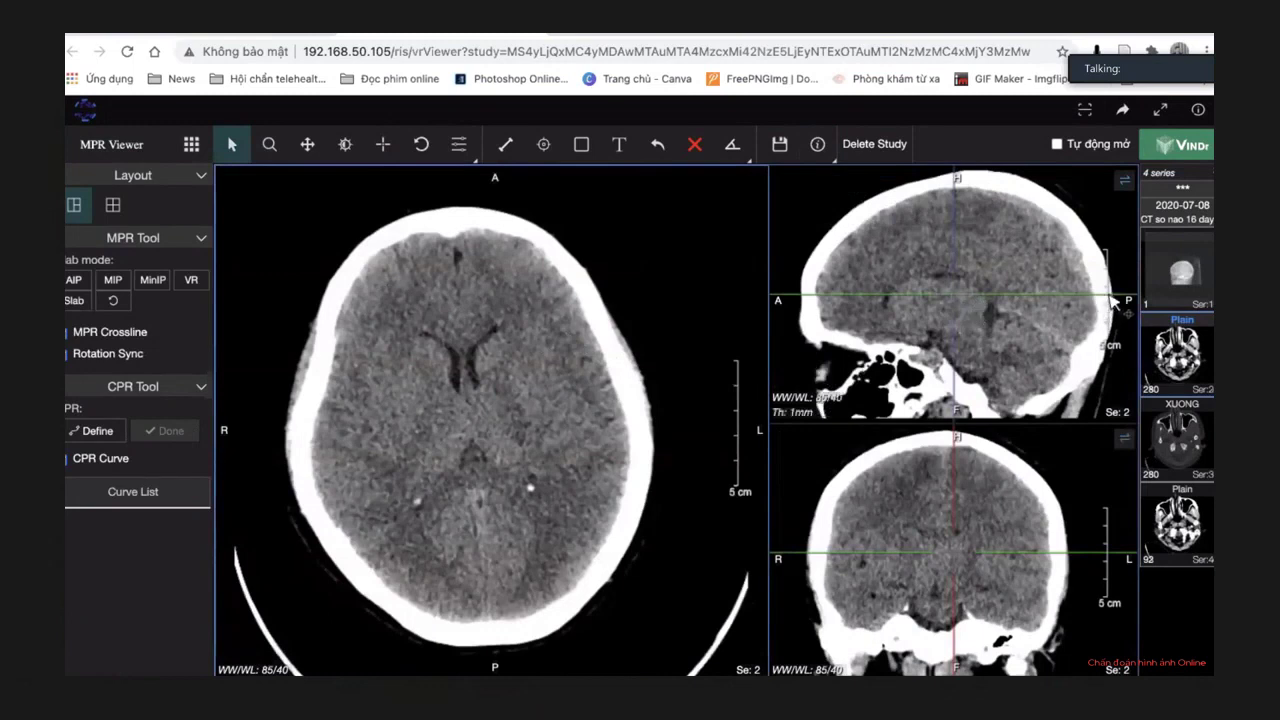
{"action": "mouse_move", "coordinate": [1113, 303]}
{"action": "left_mouse_down"}
{"action": "mouse_move", "coordinate": [1116, 322]}
{"action": "mouse_move", "coordinate": [1113, 305]}
{"action": "left_mouse_up"}
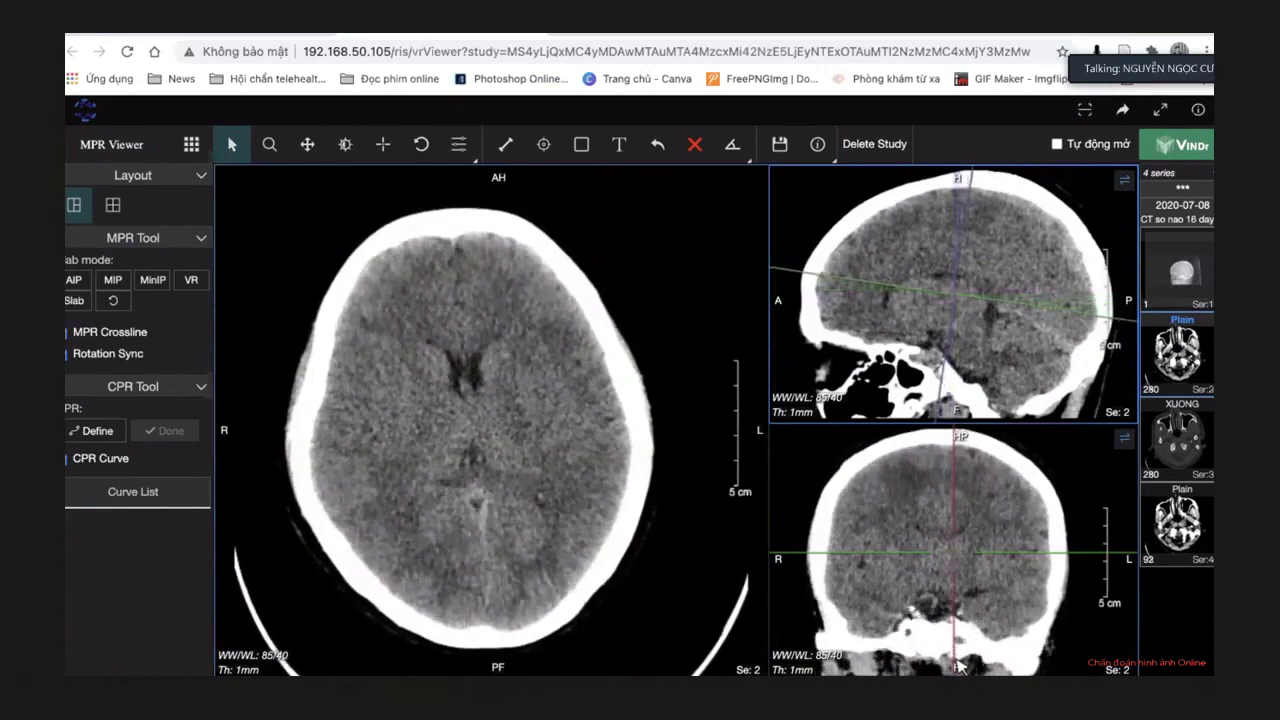
{"action": "left_click_drag", "start_coordinate": [956, 666], "coordinate": [952, 666]}
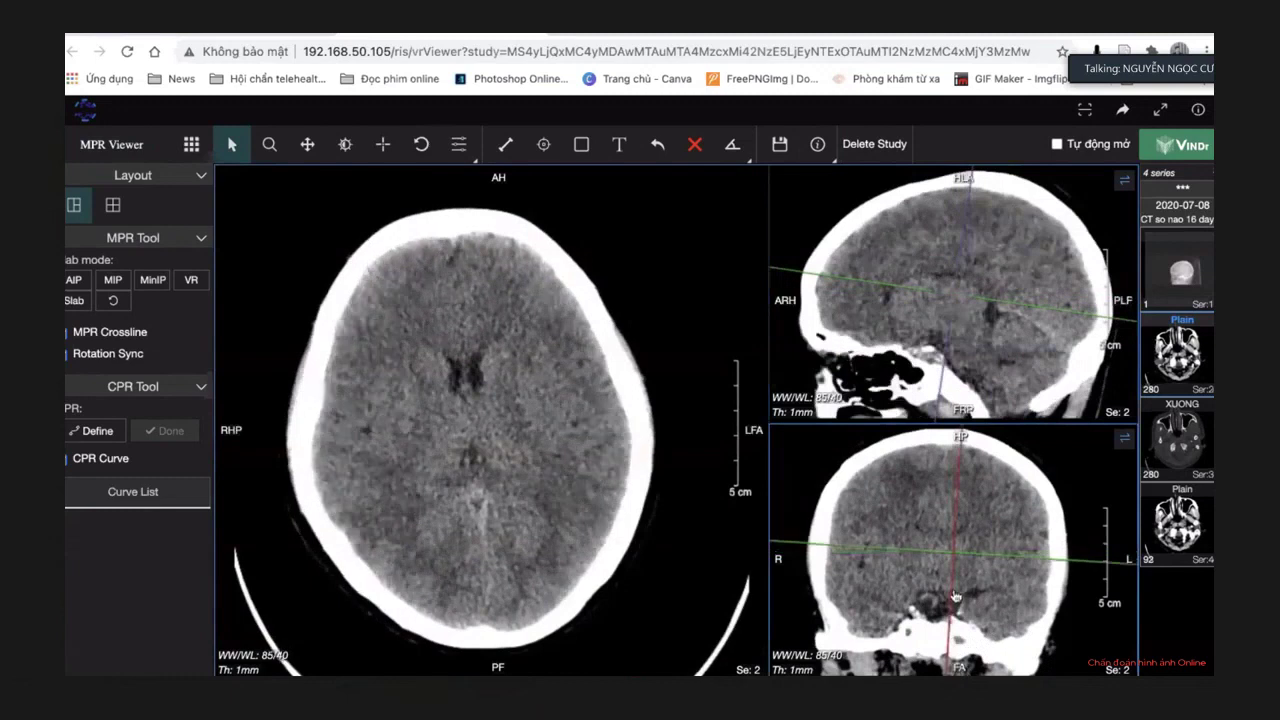
{"action": "left_click_drag", "start_coordinate": [955, 596], "coordinate": [941, 594]}
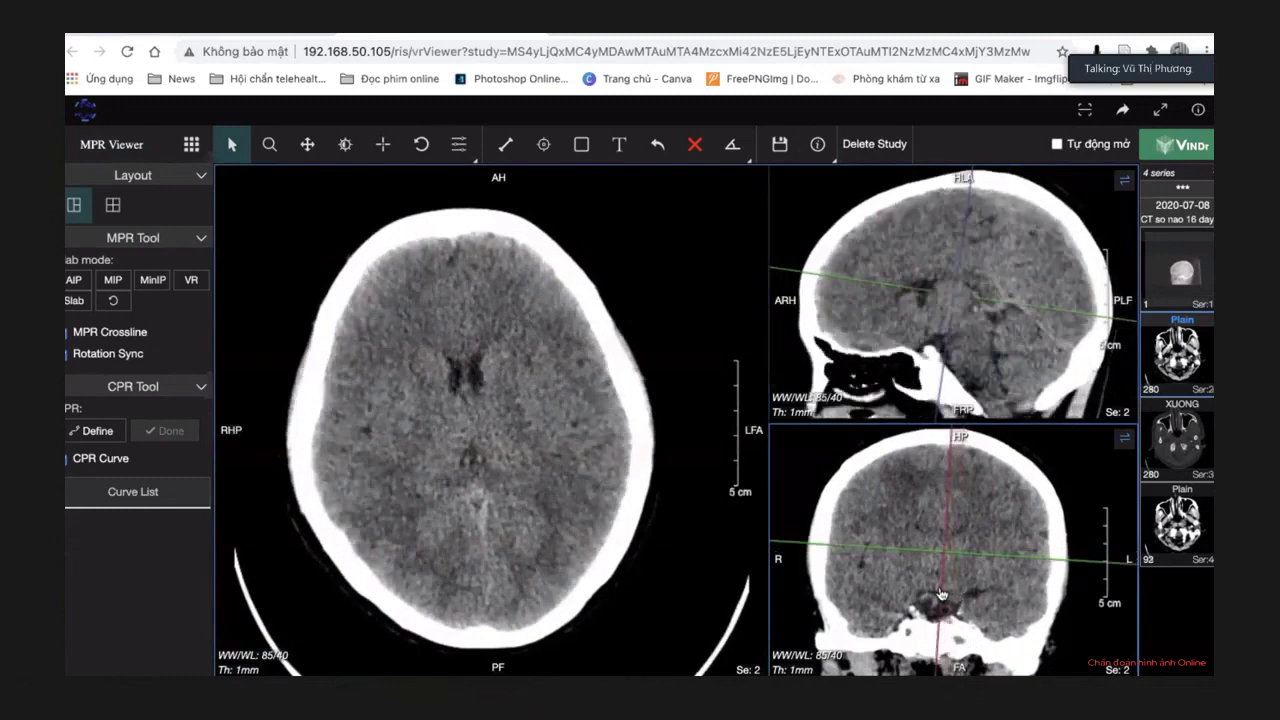
{"action": "left_click_drag", "start_coordinate": [965, 432], "coordinate": [958, 434]}
Lower the axial reconstruction through the orbits and shift the sagittal slice left.
{"action": "left_click_drag", "start_coordinate": [957, 562], "coordinate": [953, 601]}
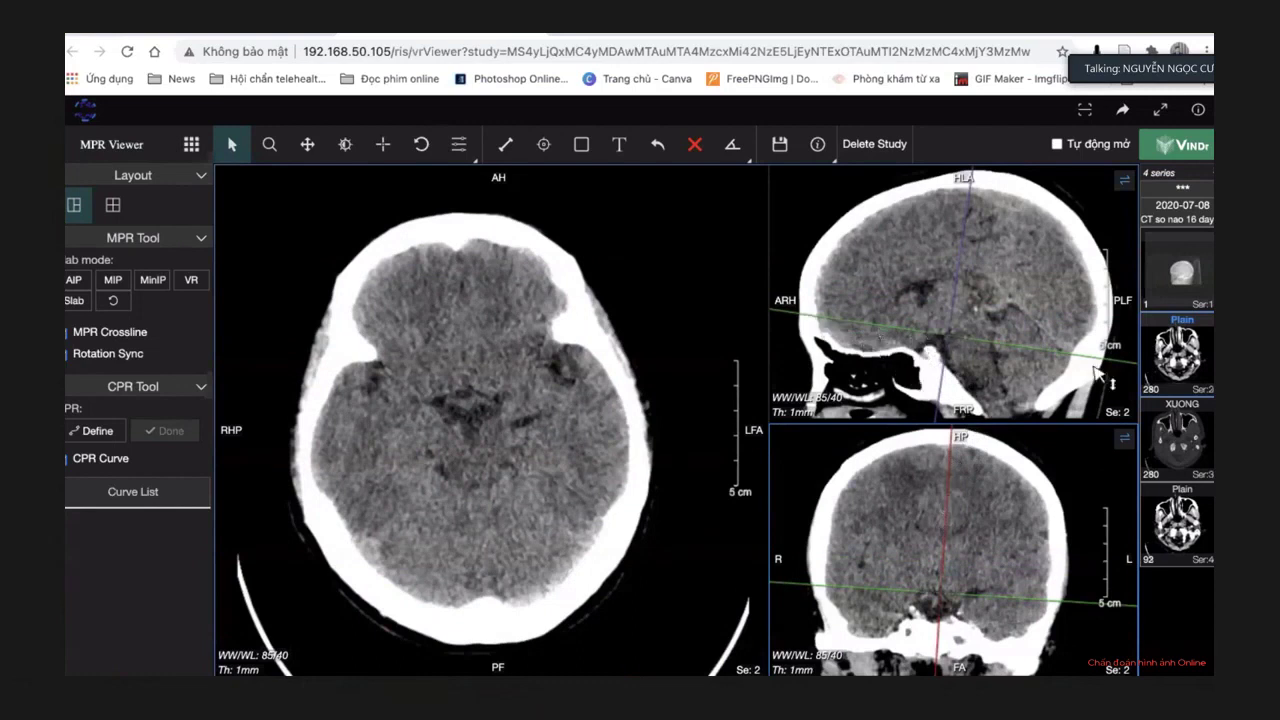
{"action": "left_click_drag", "start_coordinate": [984, 349], "coordinate": [984, 366]}
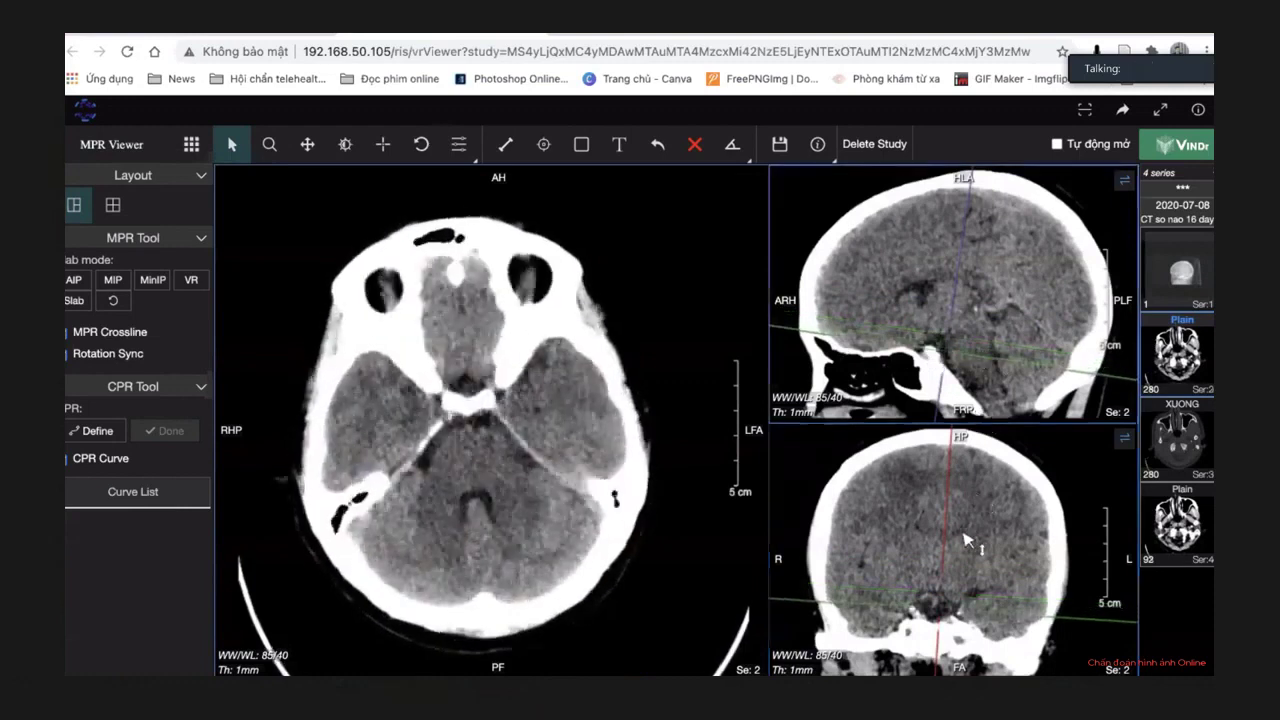
{"action": "left_click_drag", "start_coordinate": [1004, 543], "coordinate": [1000, 543]}
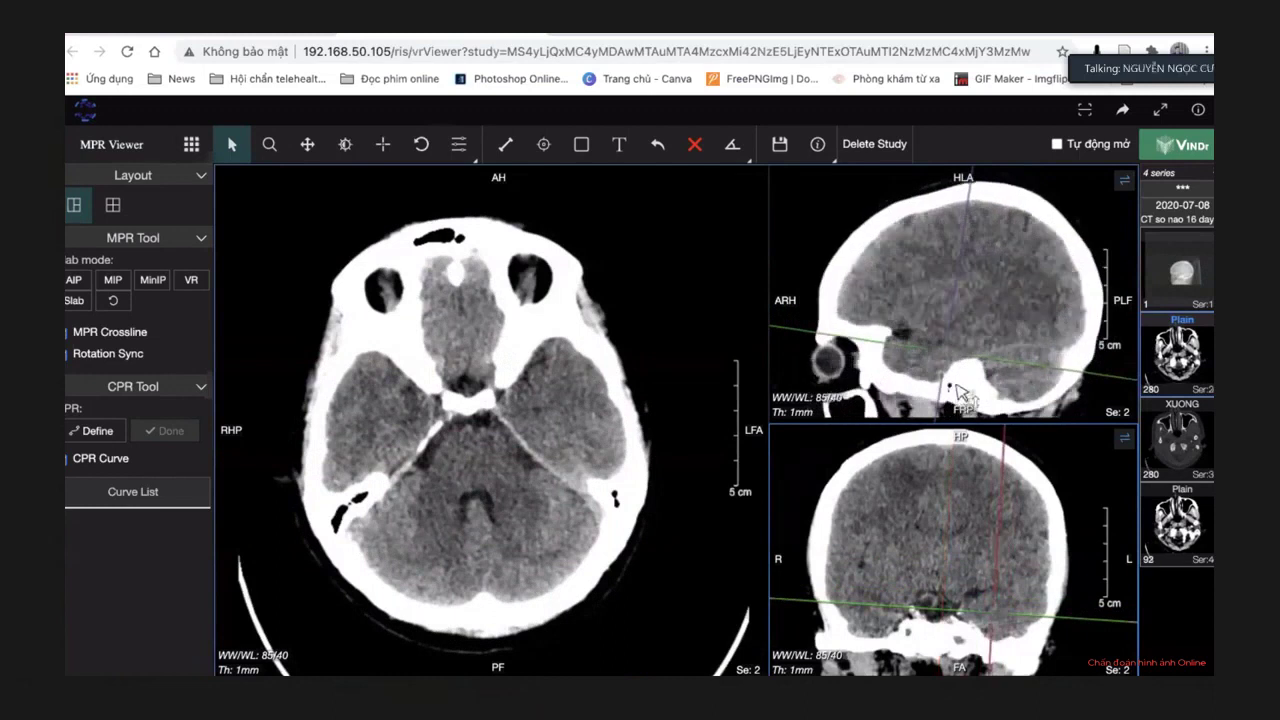
{"action": "left_click_drag", "start_coordinate": [971, 362], "coordinate": [968, 390]}
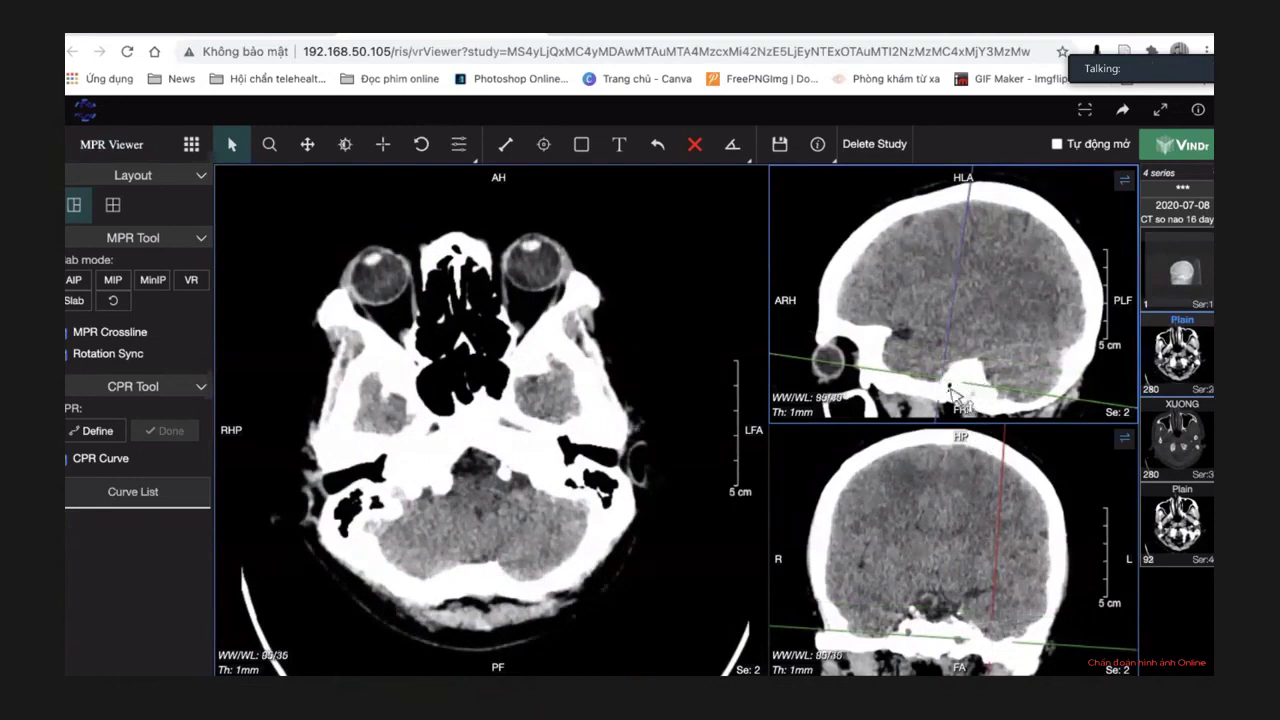
Preview the bone window preset, then return all views to brain window 90/35.
{"action": "key", "text": "2"}
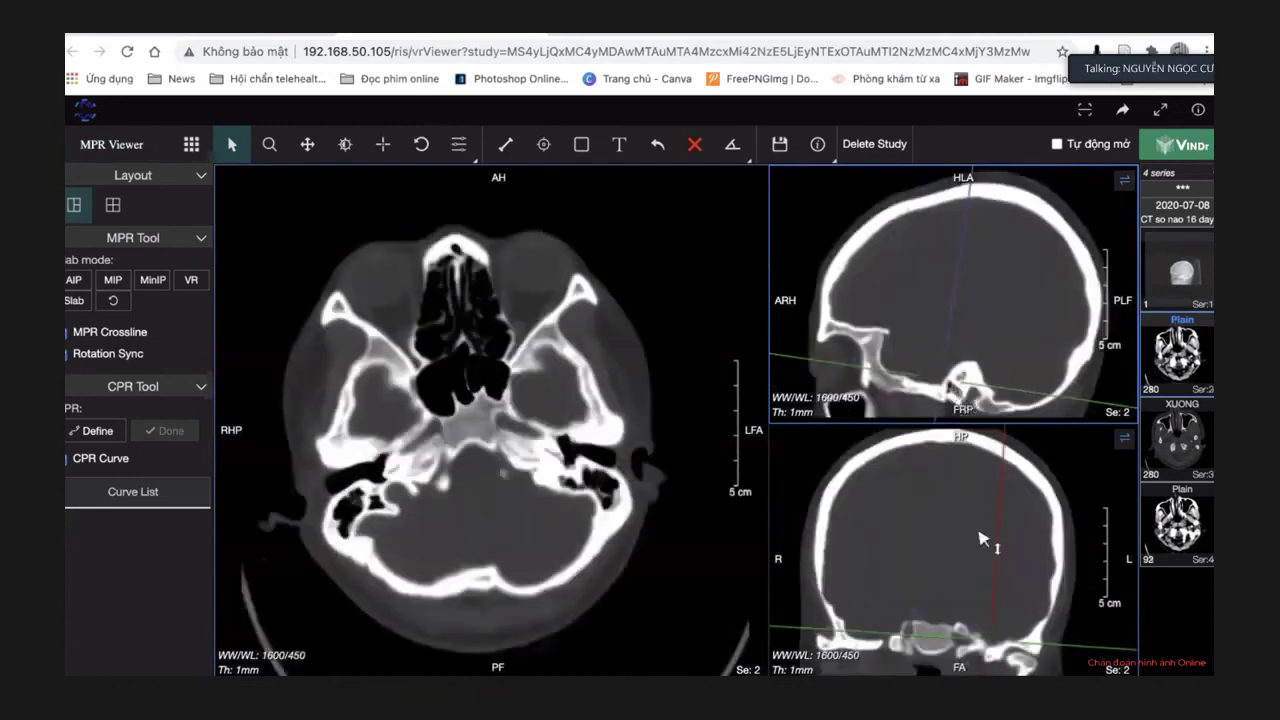
{"action": "left_click_drag", "start_coordinate": [1002, 585], "coordinate": [997, 591]}
{"action": "key", "text": "1"}
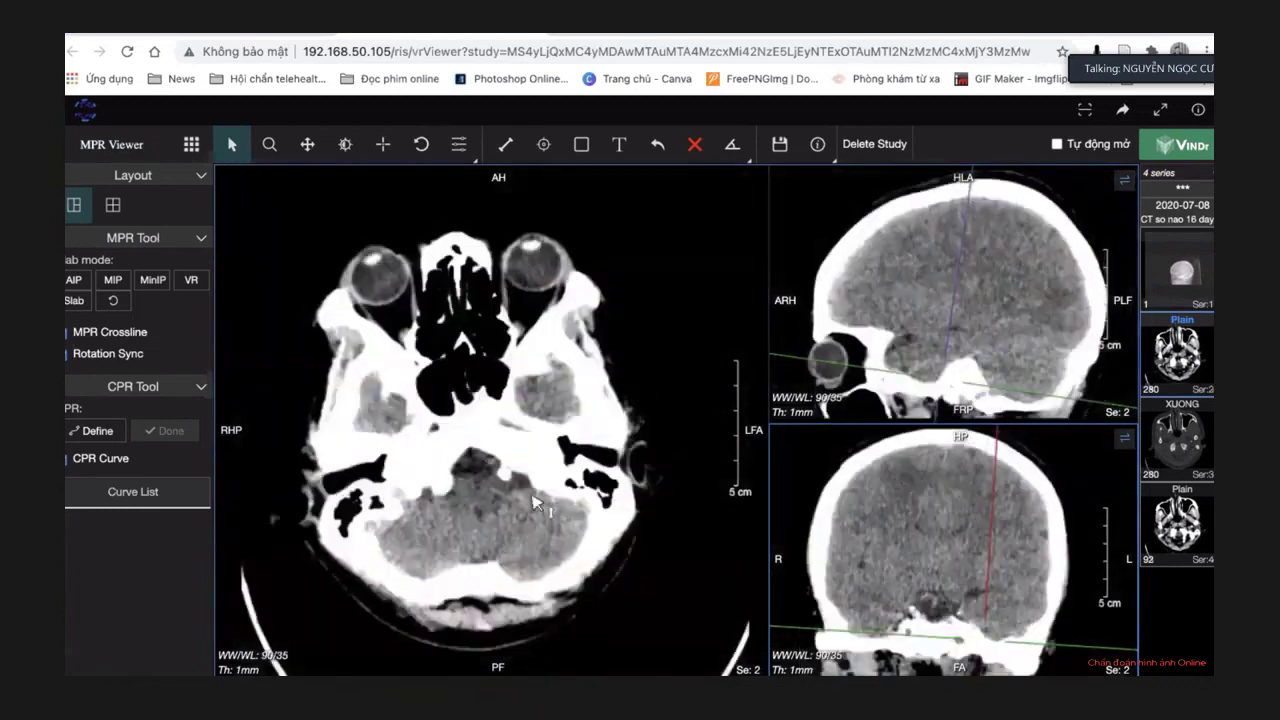
Maximize the axial reconstruction, zoom in, and lower it below the orbits.
{"action": "double_click", "coordinate": [538, 505]}
{"action": "left_click", "coordinate": [269, 144]}
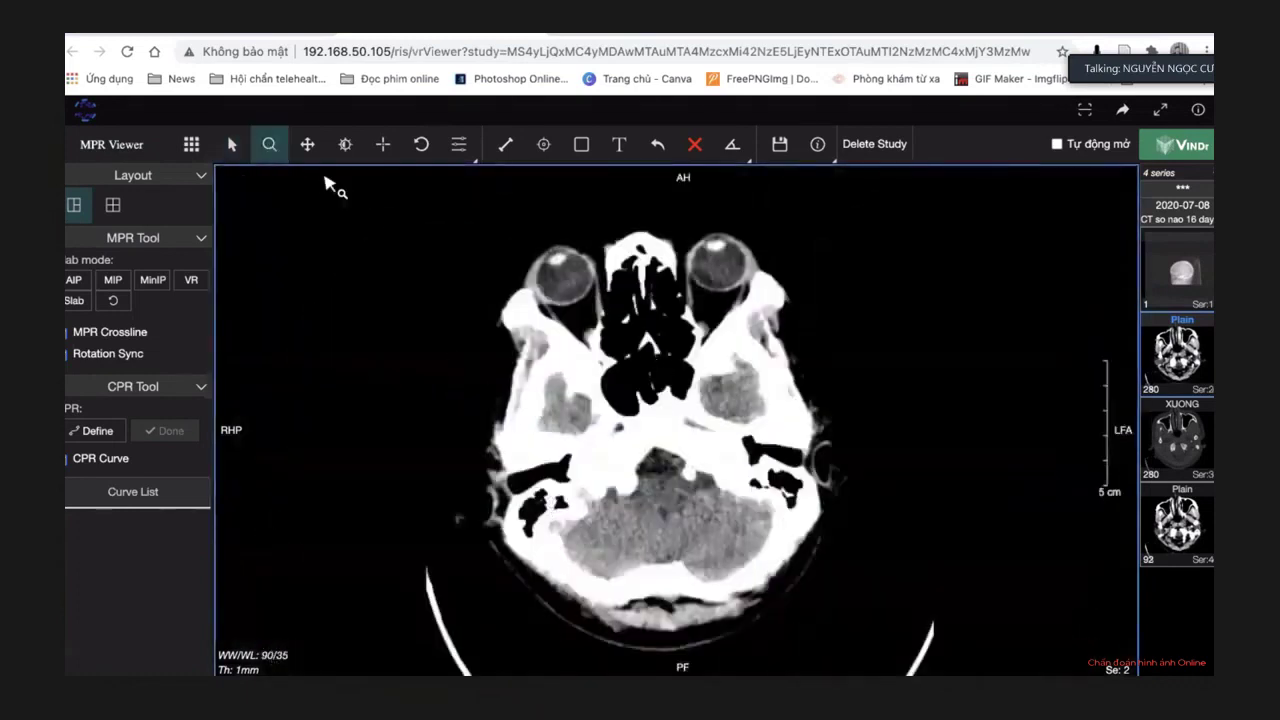
{"action": "left_click_drag", "start_coordinate": [660, 383], "coordinate": [664, 394]}
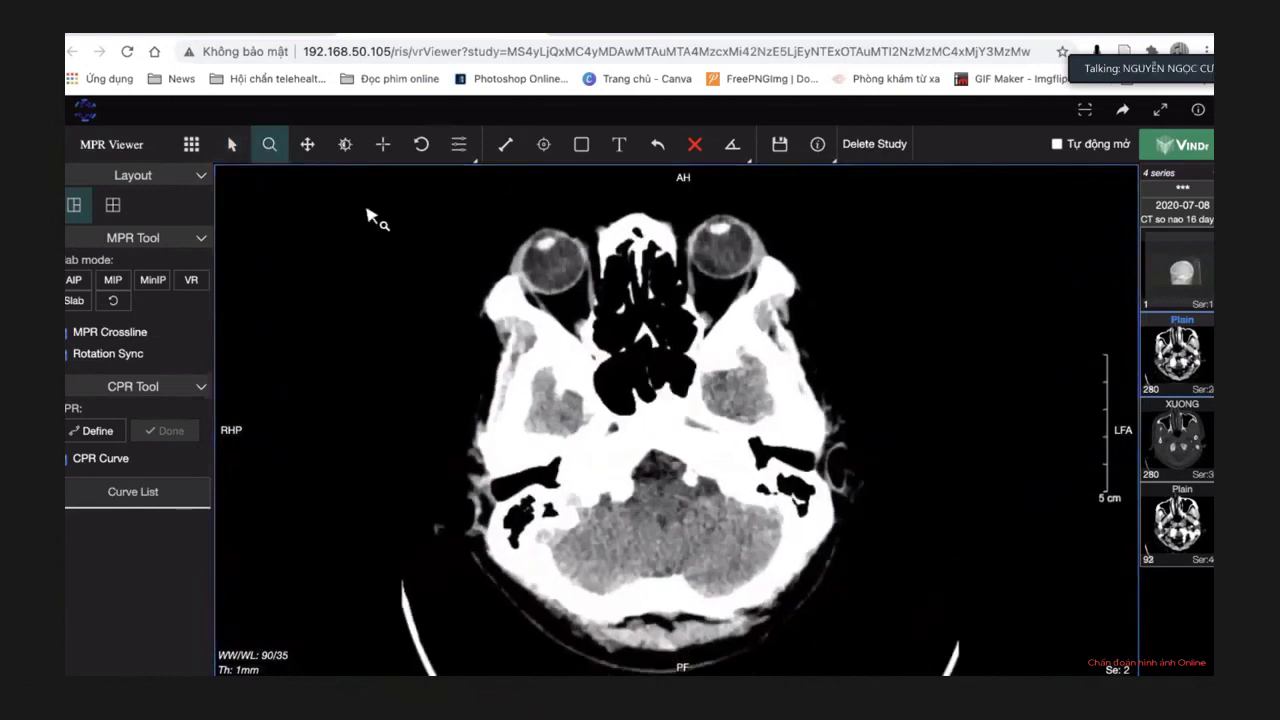
{"action": "left_click", "coordinate": [231, 144]}
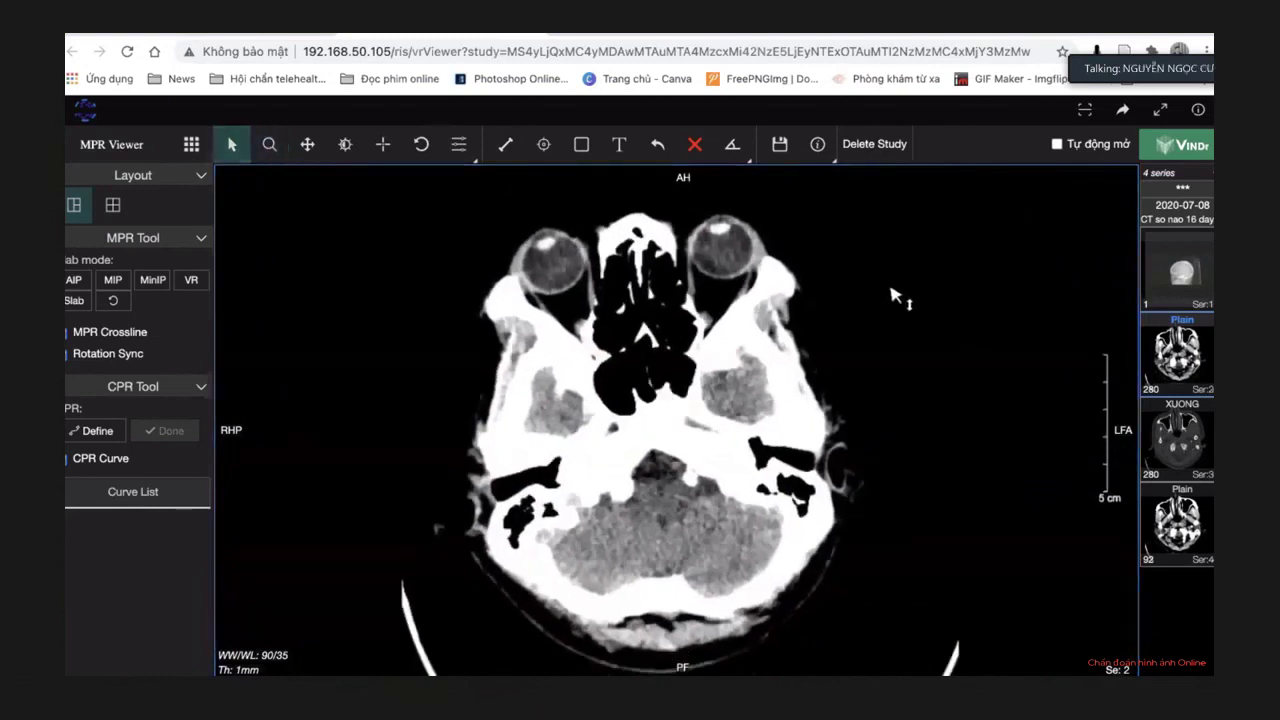
{"action": "scroll", "coordinate": [798, 284], "scroll_direction": "down", "scroll_amount": 1}
{"action": "scroll", "coordinate": [798, 284], "scroll_direction": "down", "scroll_amount": 6}
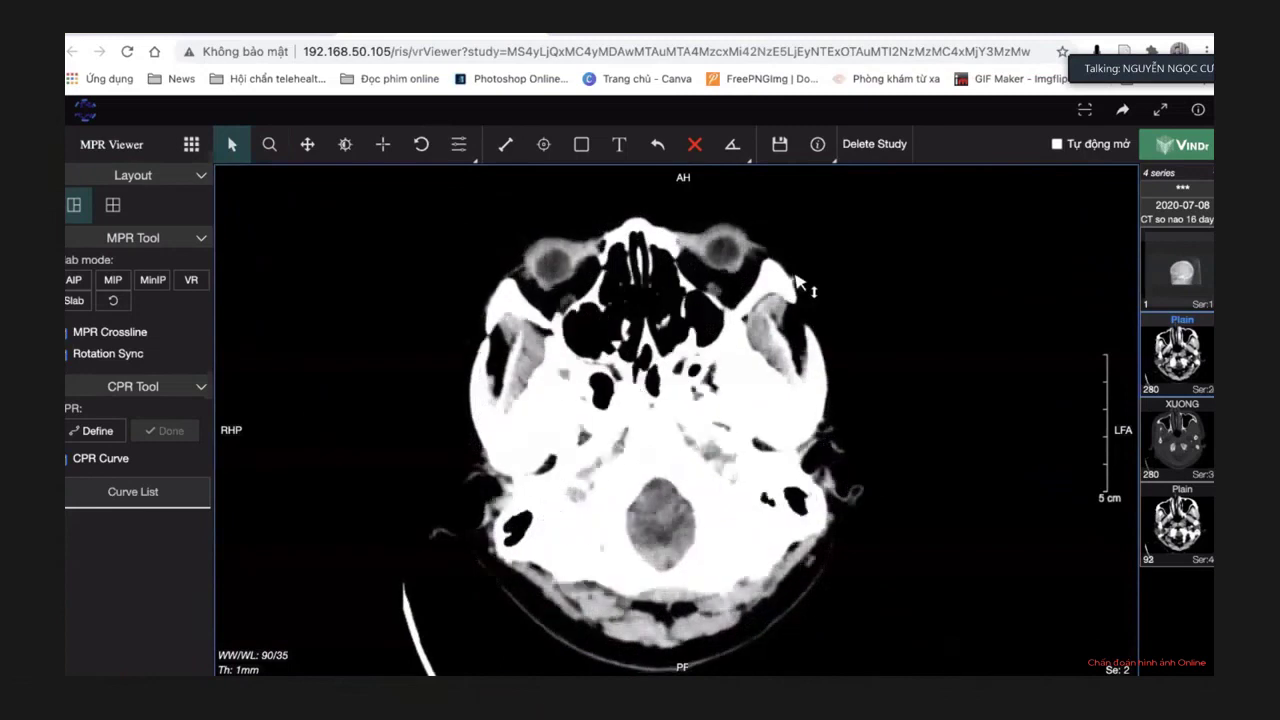
Narrow the axial view's window to 78/35 for sharper brain contrast.
{"action": "scroll", "coordinate": [1027, 535], "scroll_direction": "up", "scroll_amount": 6}
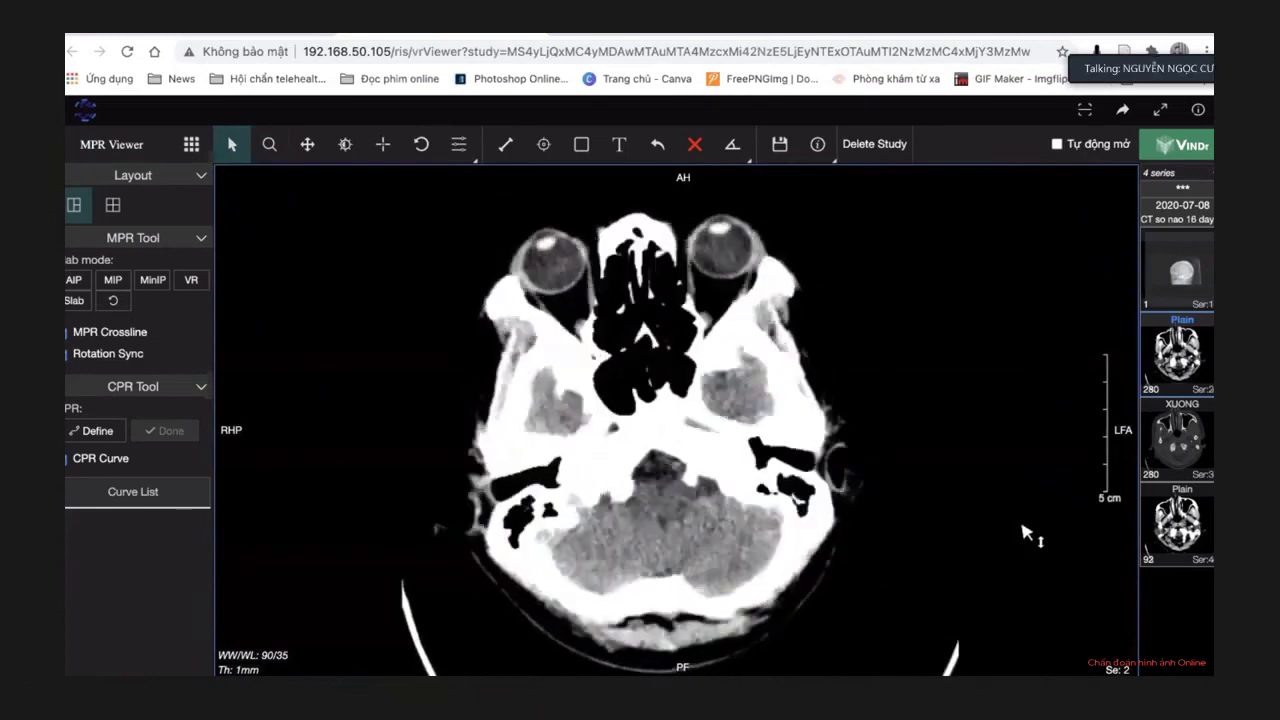
{"action": "scroll", "coordinate": [1025, 534], "scroll_direction": "up", "scroll_amount": 6}
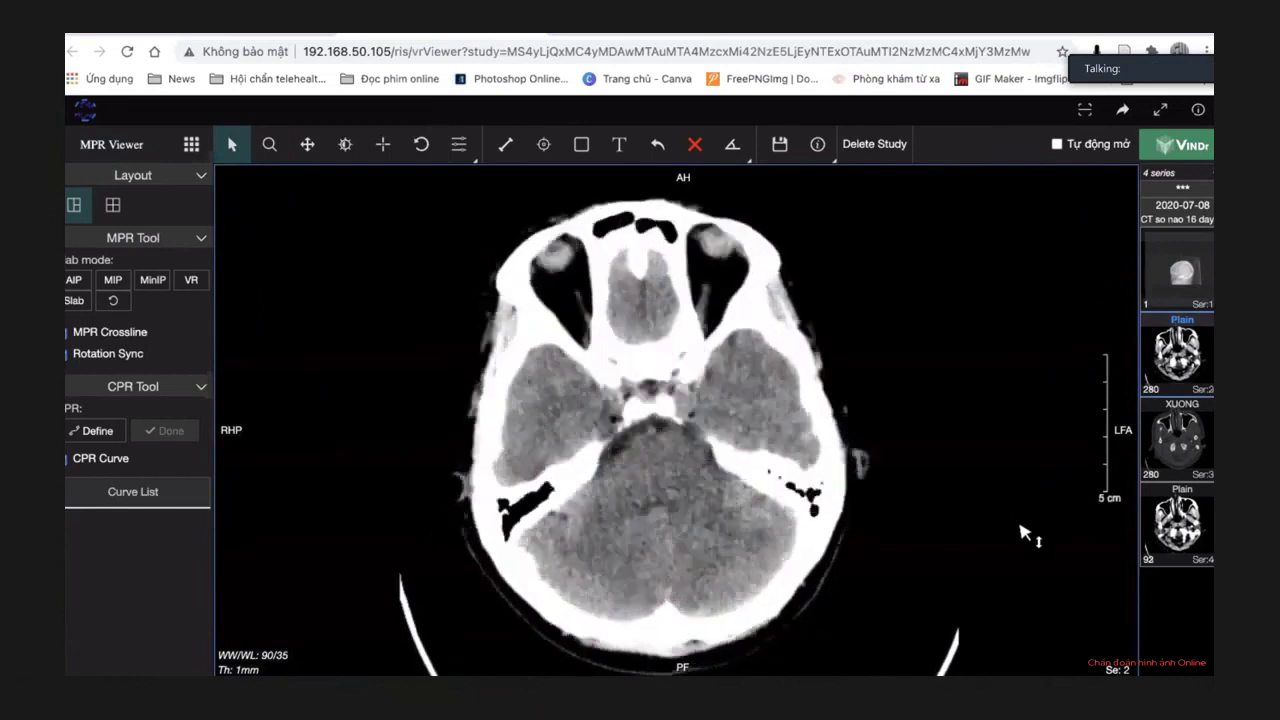
{"action": "left_click", "coordinate": [338, 160]}
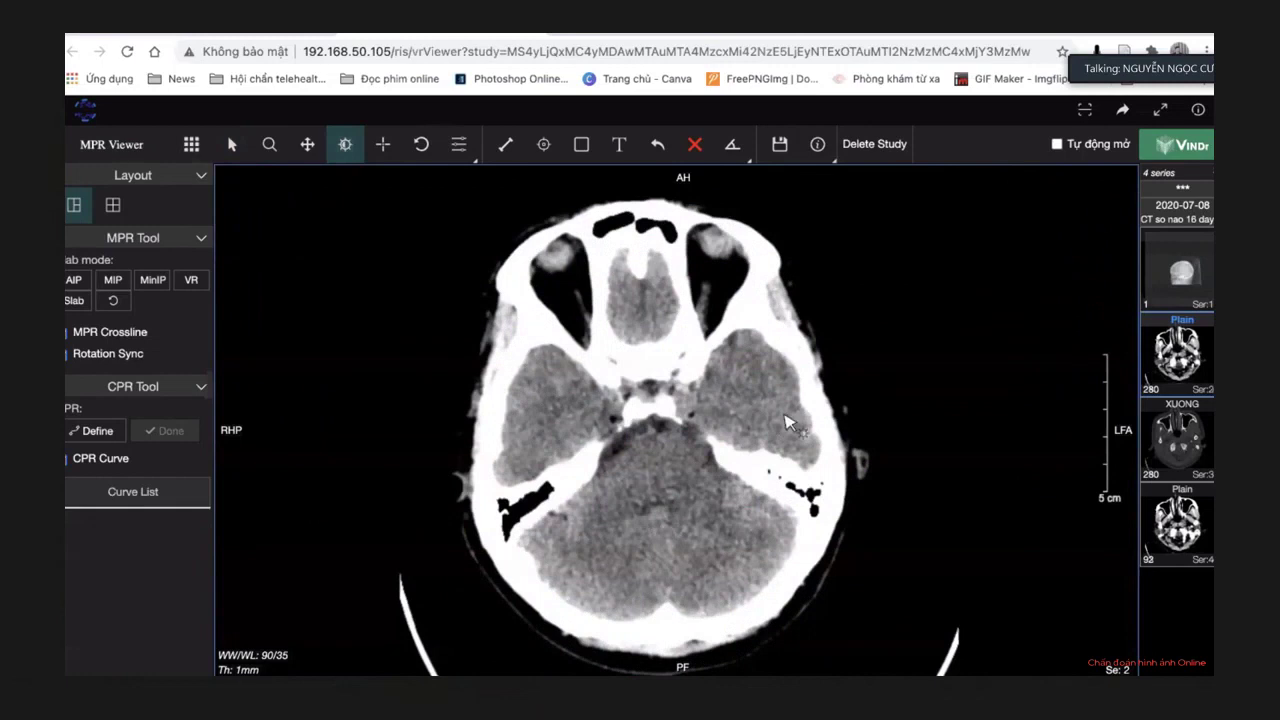
{"action": "left_click_drag", "start_coordinate": [785, 422], "coordinate": [772, 422]}
Scroll up above the orbital roofs to the frontal and temporal lobes.
{"action": "scroll", "coordinate": [825, 402], "scroll_direction": "up", "scroll_amount": 8}
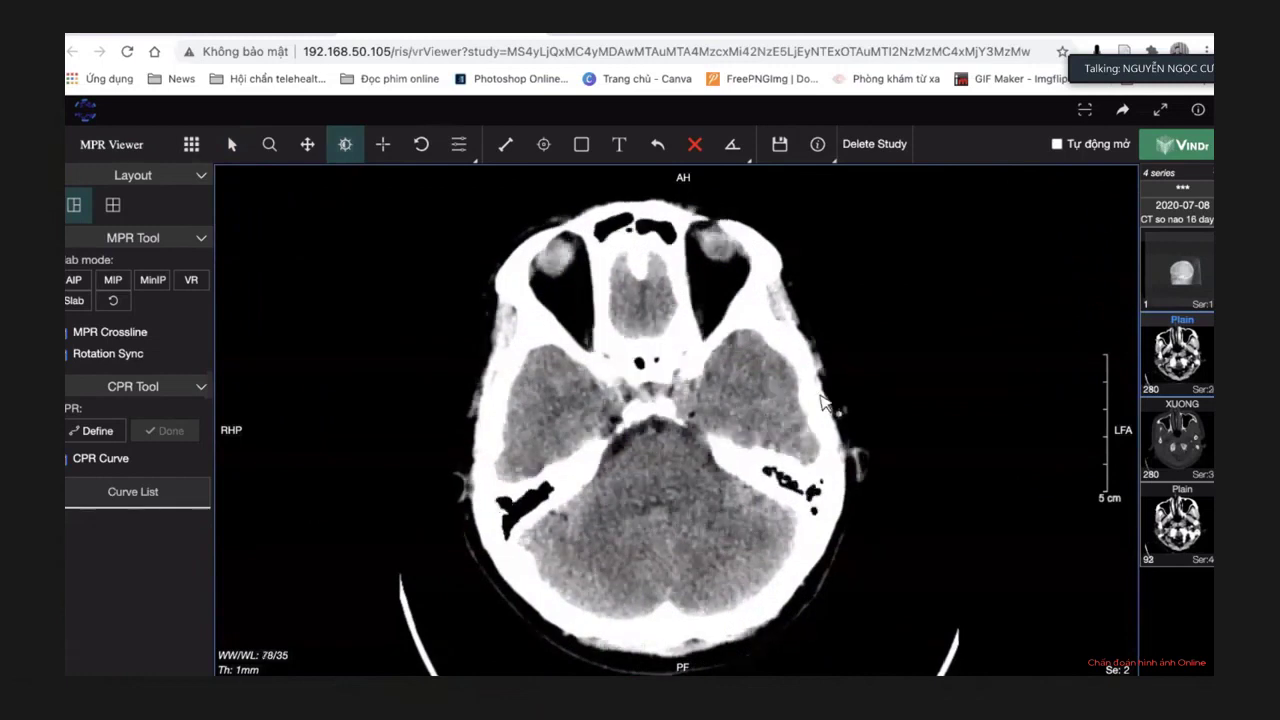
{"action": "scroll", "coordinate": [825, 402], "scroll_direction": "up", "scroll_amount": 1}
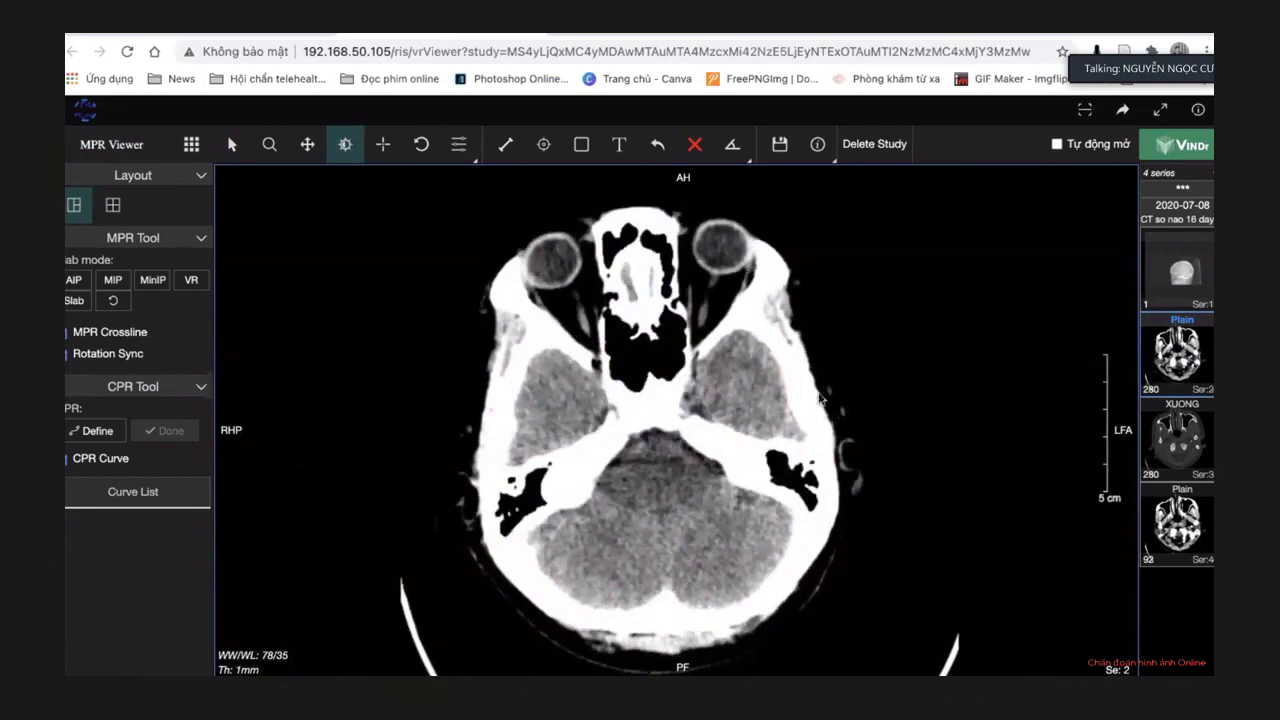
{"action": "scroll", "coordinate": [820, 398], "scroll_direction": "down", "scroll_amount": 3}
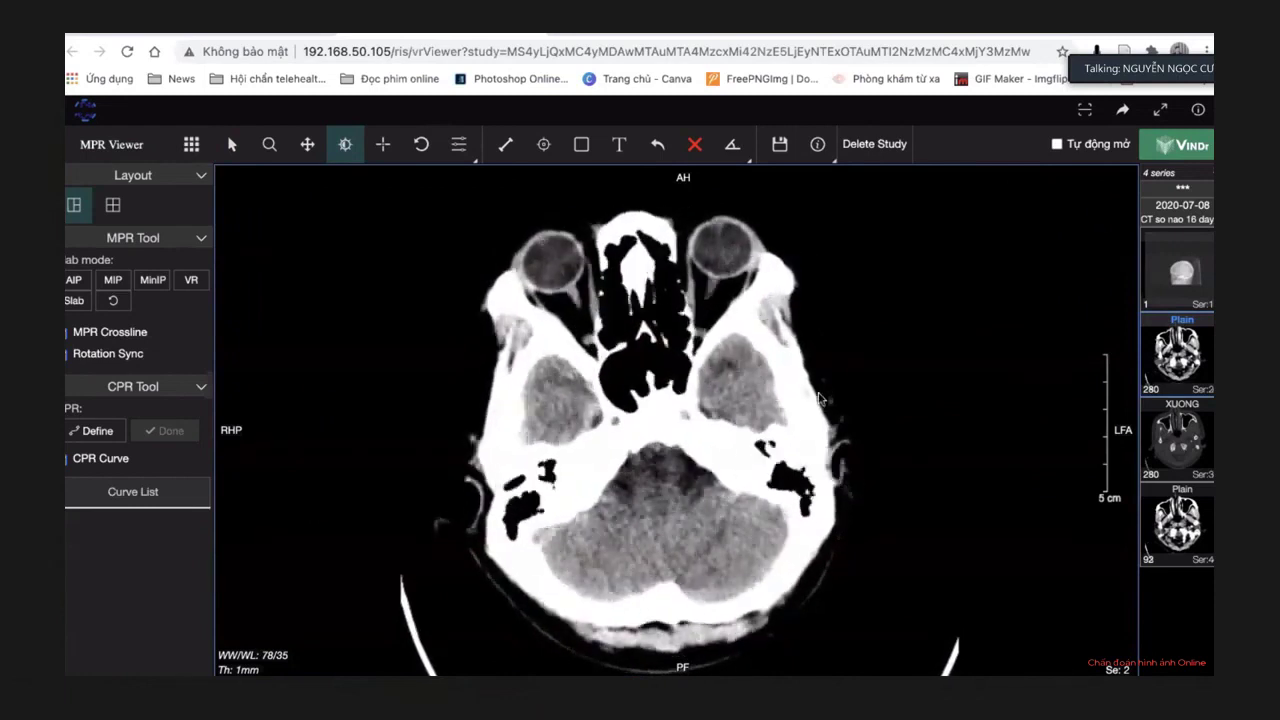
{"action": "scroll", "coordinate": [820, 398], "scroll_direction": "up", "scroll_amount": 2}
{"action": "scroll", "coordinate": [820, 398], "scroll_direction": "up", "scroll_amount": 5}
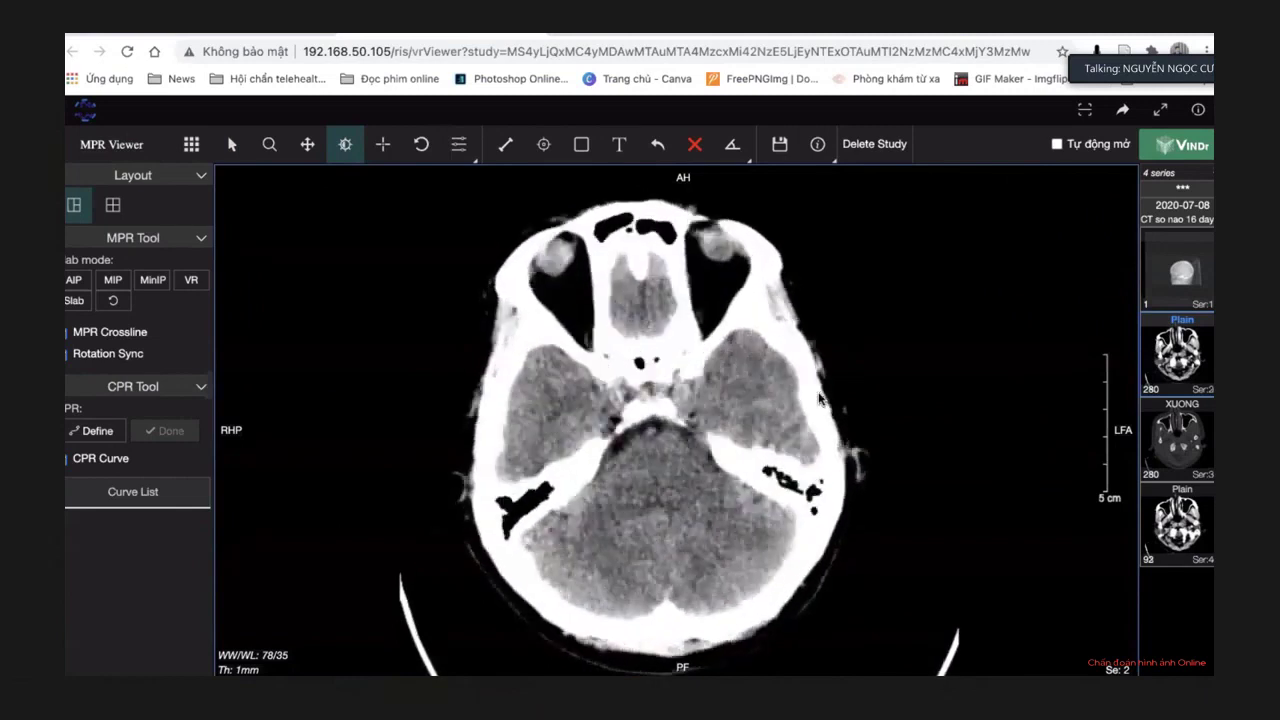
{"action": "scroll", "coordinate": [820, 398], "scroll_direction": "up", "scroll_amount": 8}
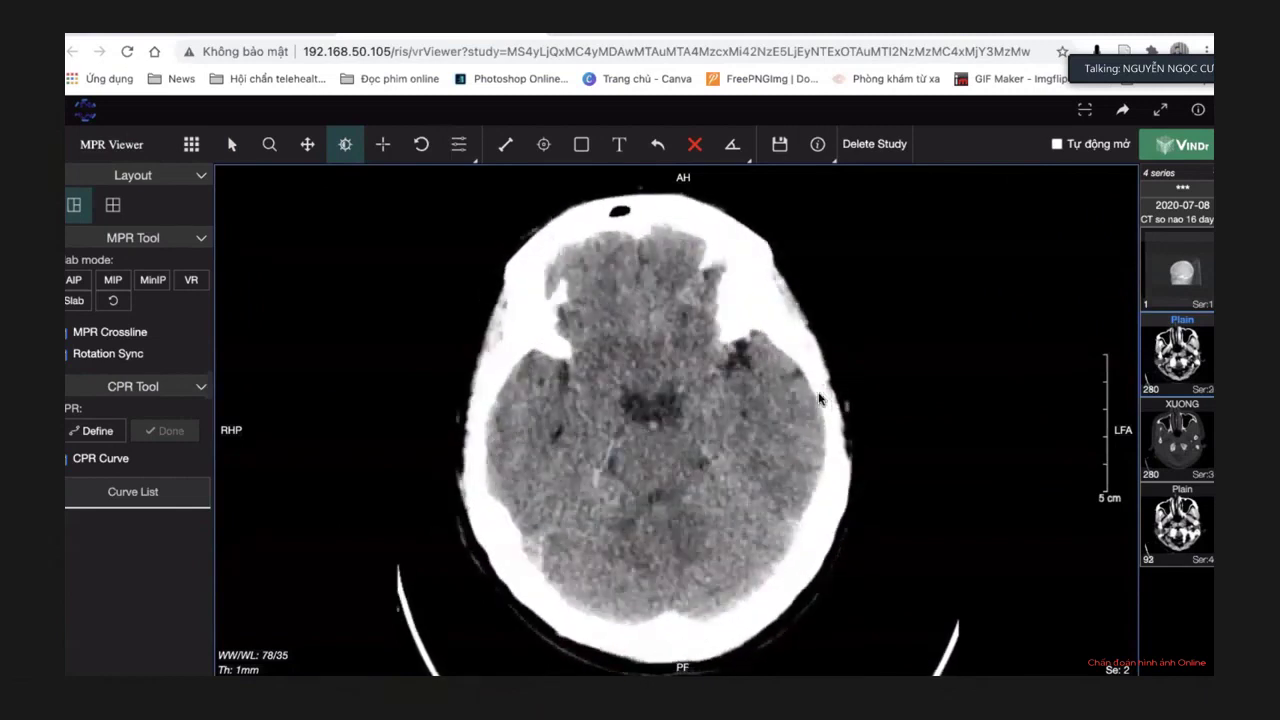
{"action": "scroll", "coordinate": [820, 398], "scroll_direction": "up", "scroll_amount": 4}
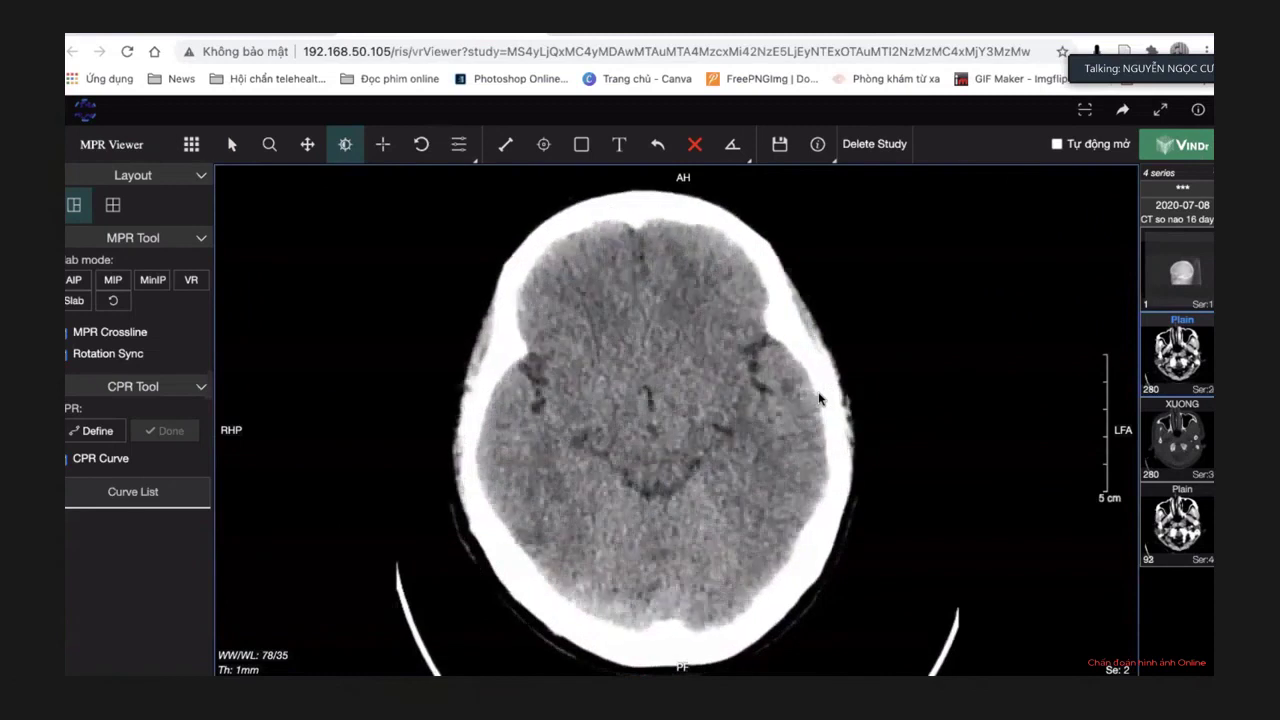
Raise brain contrast with the window/level tool, fine-tuning from 56/31 to 52/36.
{"action": "left_click", "coordinate": [345, 145]}
{"action": "mouse_move", "coordinate": [836, 375]}
{"action": "left_mouse_down"}
{"action": "mouse_move", "coordinate": [820, 374]}
{"action": "mouse_move", "coordinate": [828, 390]}
{"action": "mouse_move", "coordinate": [830, 372]}
{"action": "left_mouse_up"}
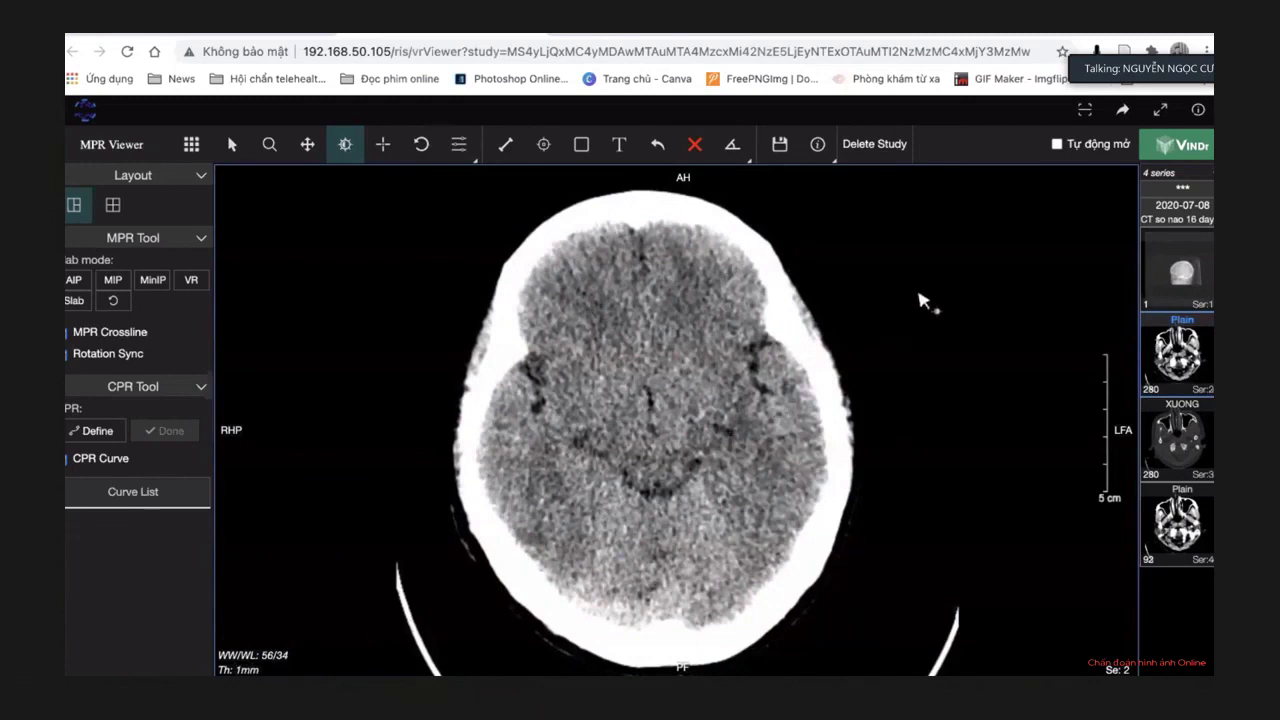
{"action": "scroll", "coordinate": [945, 296], "scroll_direction": "down", "scroll_amount": 5}
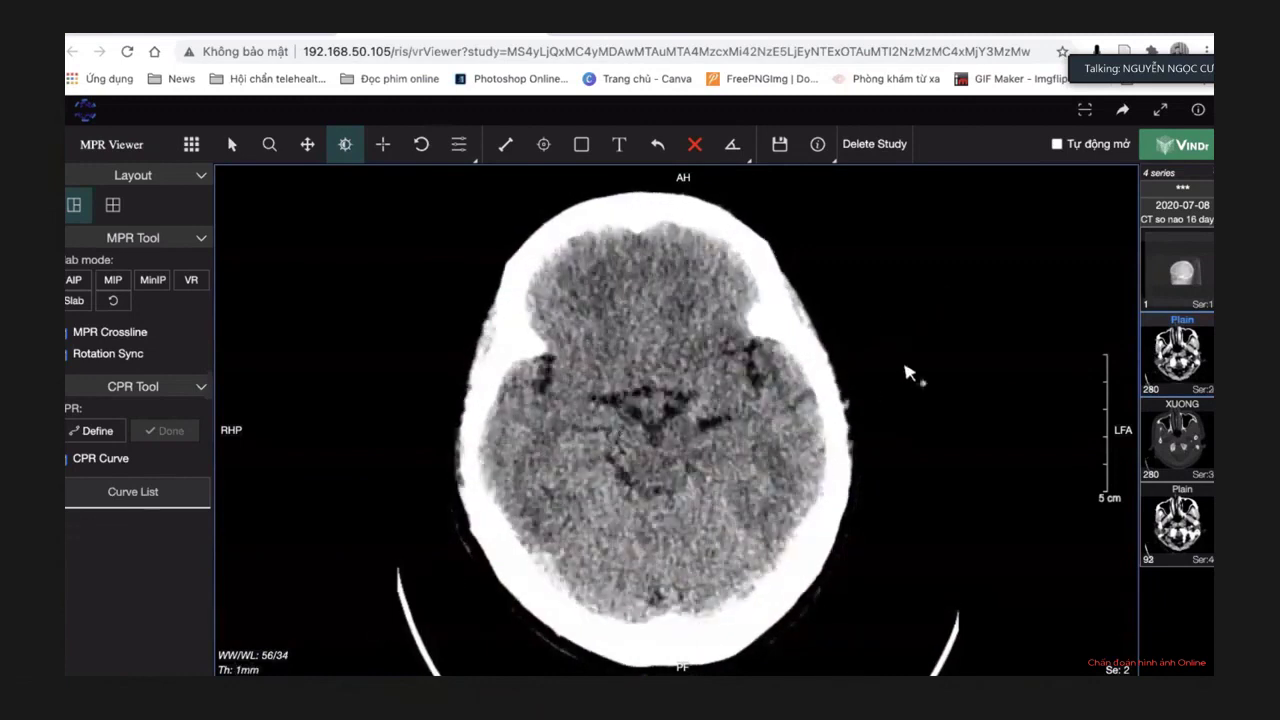
{"action": "scroll", "coordinate": [908, 372], "scroll_direction": "down", "scroll_amount": 8}
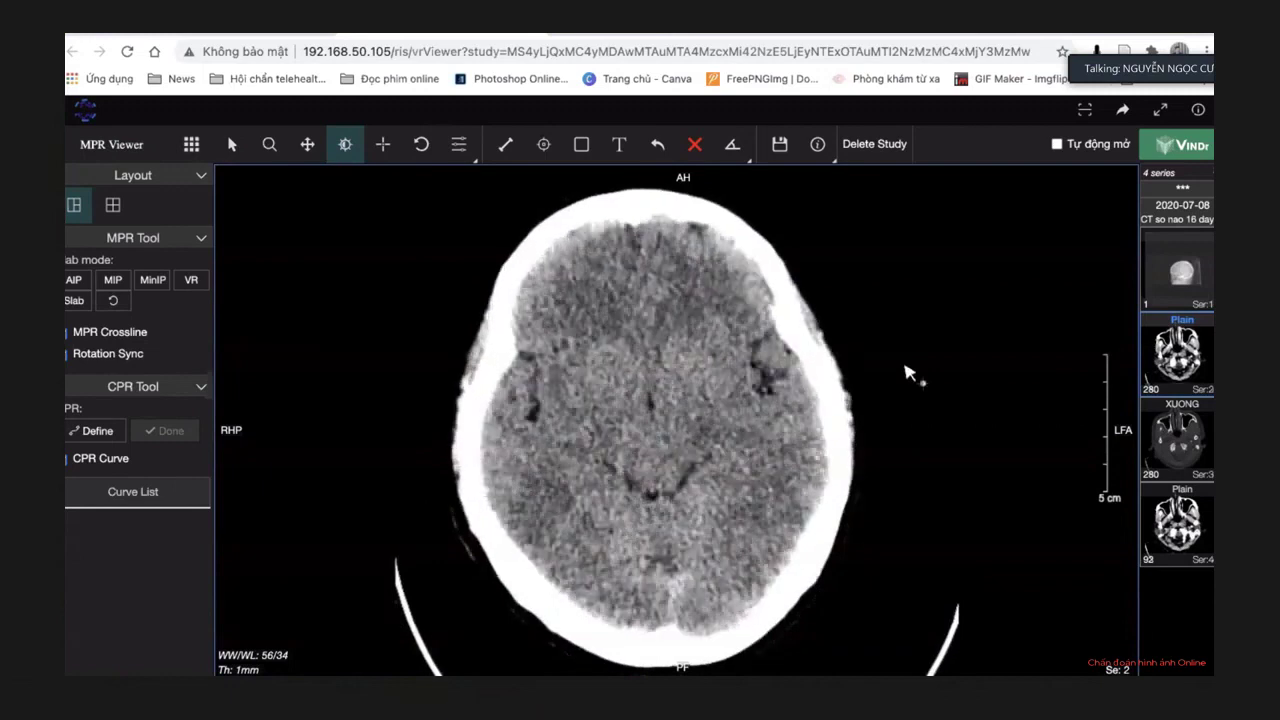
{"action": "mouse_move", "coordinate": [908, 367]}
{"action": "left_mouse_down"}
{"action": "mouse_move", "coordinate": [923, 371]}
{"action": "mouse_move", "coordinate": [921, 349]}
{"action": "left_mouse_up"}
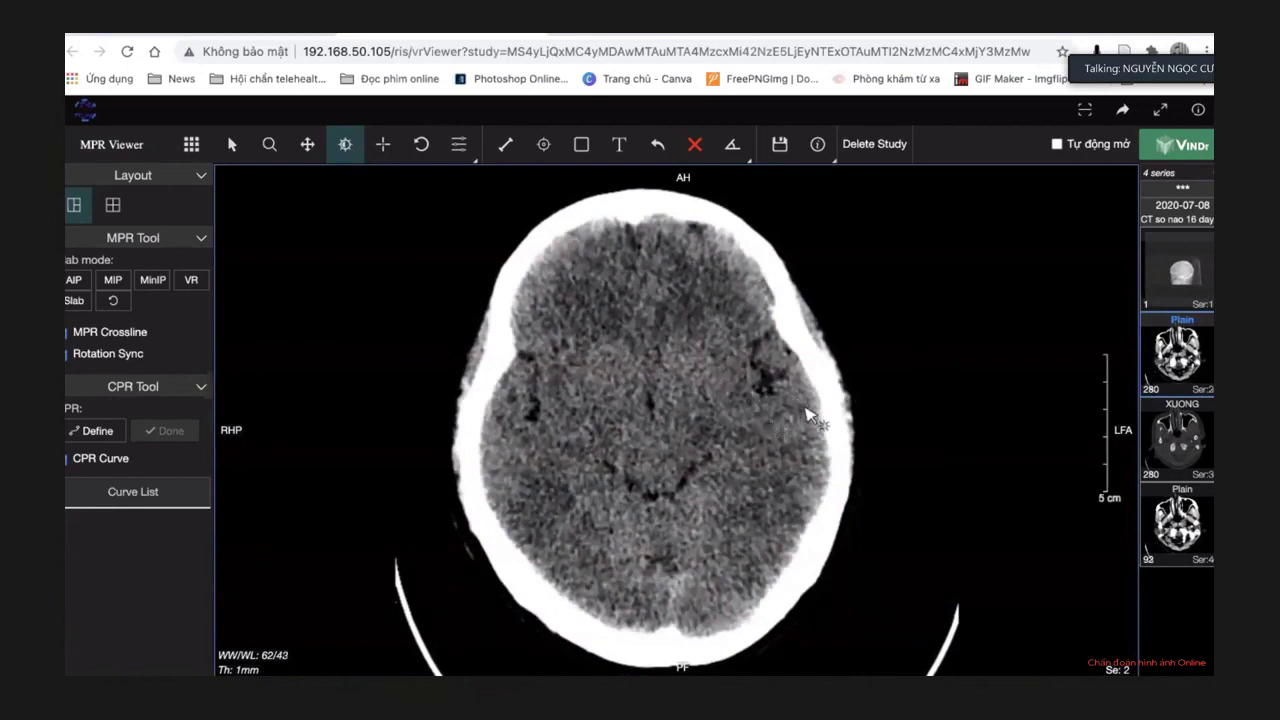
Page up through the plain series from the skull base to the lateral ventricles.
{"action": "scroll", "coordinate": [868, 452], "scroll_direction": "down", "scroll_amount": 2}
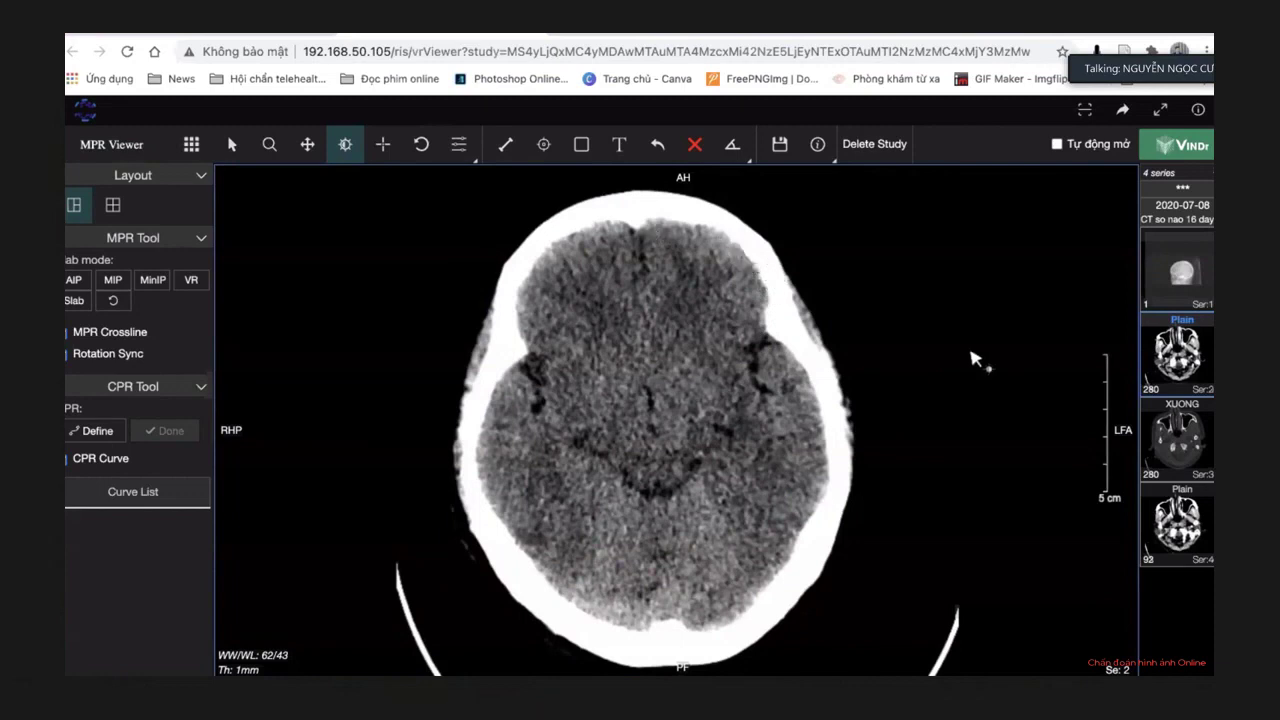
{"action": "scroll", "coordinate": [972, 358], "scroll_direction": "down", "scroll_amount": 6}
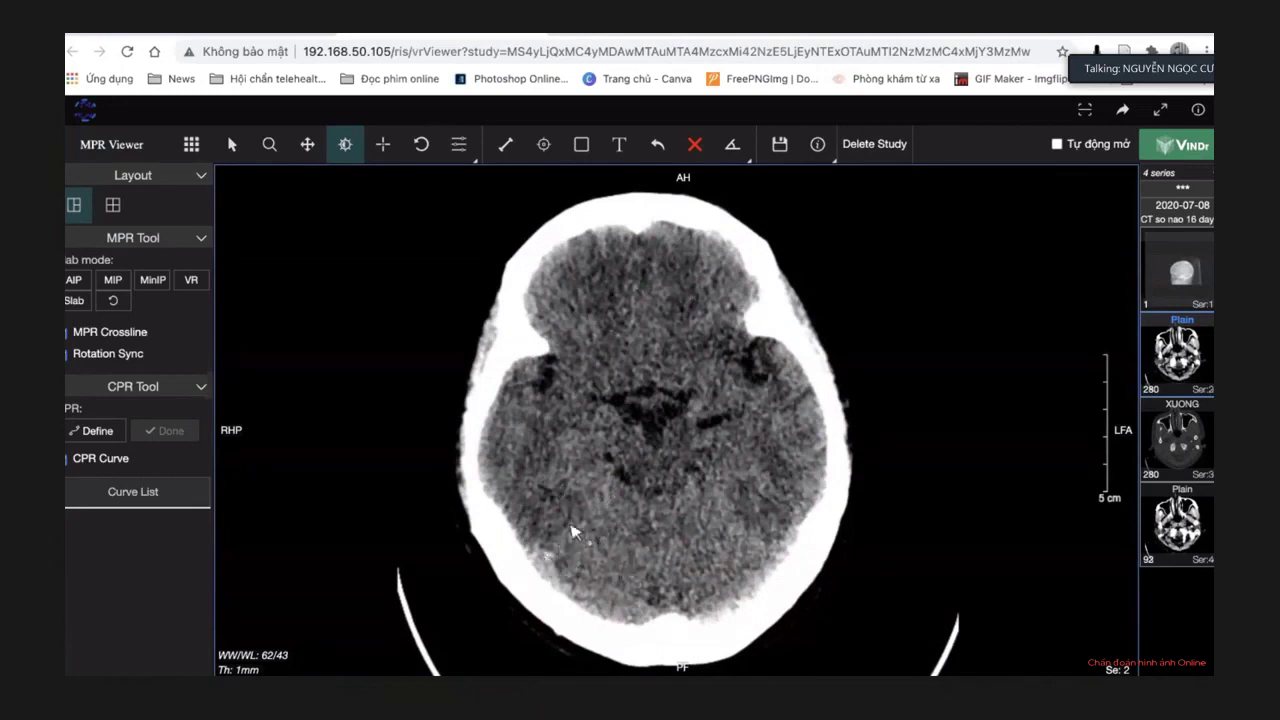
{"action": "scroll", "coordinate": [857, 460], "scroll_direction": "down", "scroll_amount": 8}
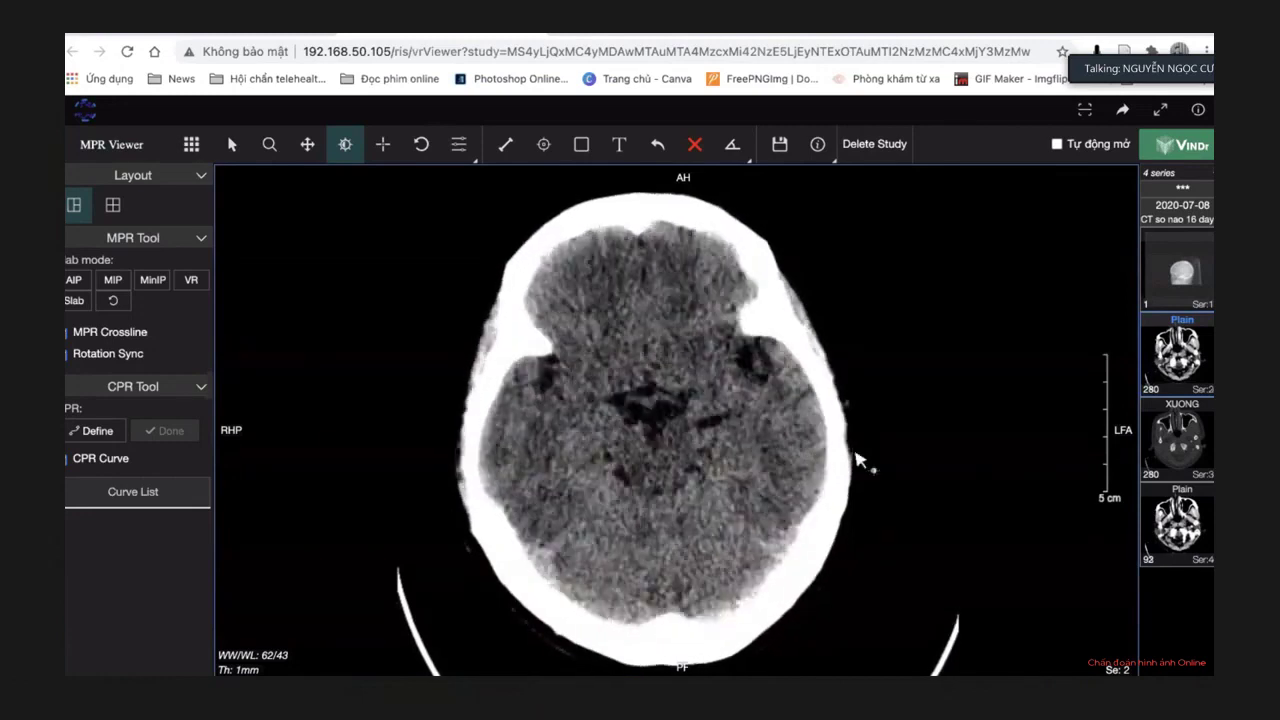
{"action": "scroll", "coordinate": [857, 460], "scroll_direction": "down", "scroll_amount": 5}
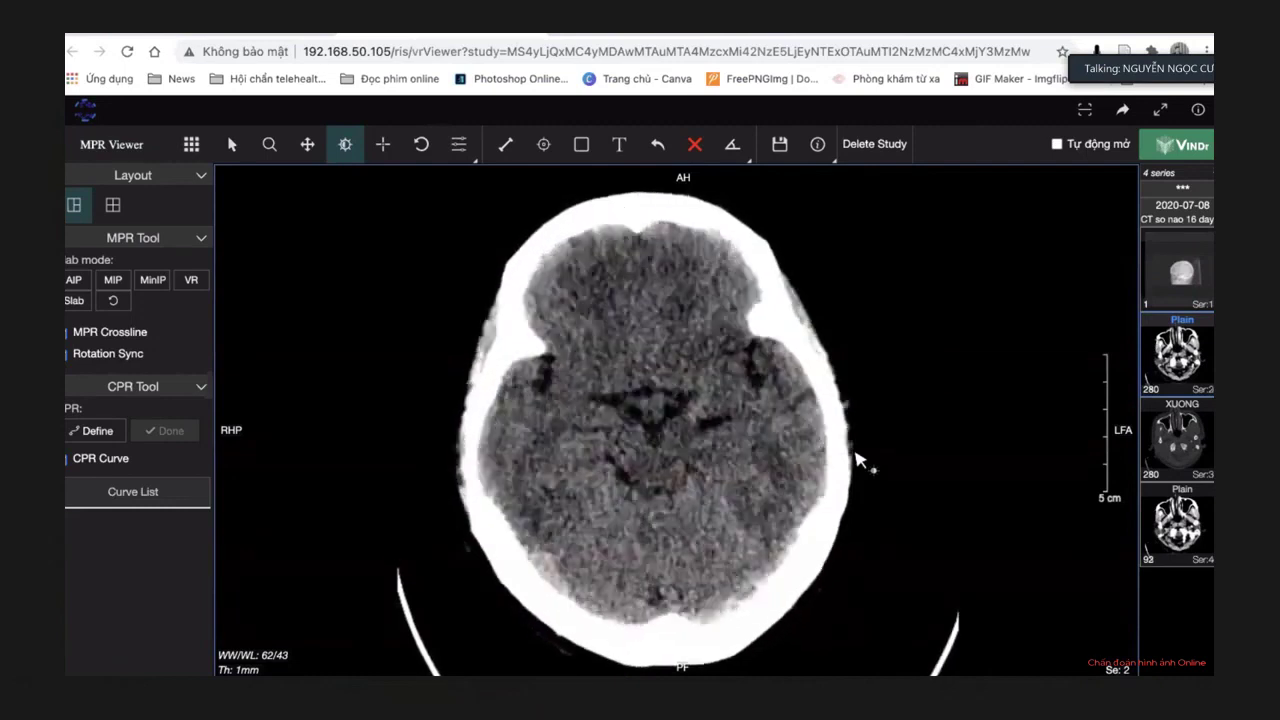
{"action": "scroll", "coordinate": [838, 456], "scroll_direction": "down", "scroll_amount": 4}
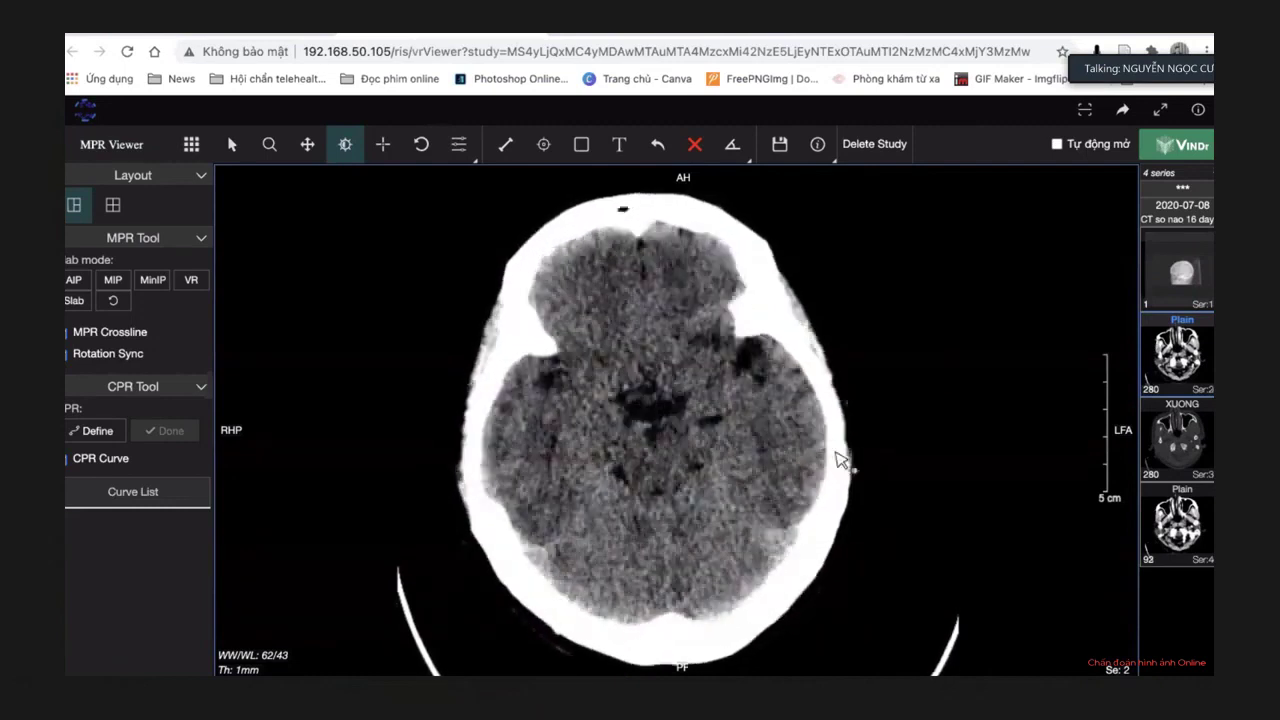
{"action": "scroll", "coordinate": [838, 456], "scroll_direction": "down", "scroll_amount": 3}
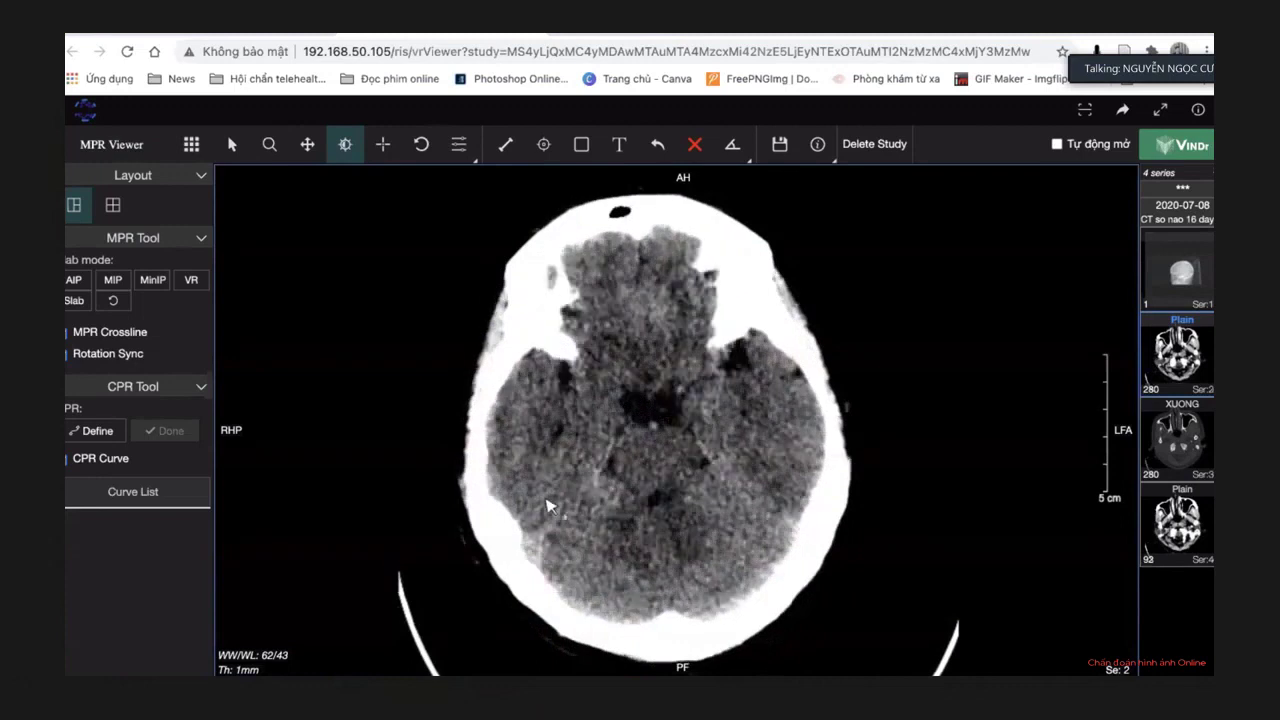
{"action": "scroll", "coordinate": [910, 420], "scroll_direction": "down", "scroll_amount": 1}
{"action": "scroll", "coordinate": [910, 420], "scroll_direction": "down", "scroll_amount": 6}
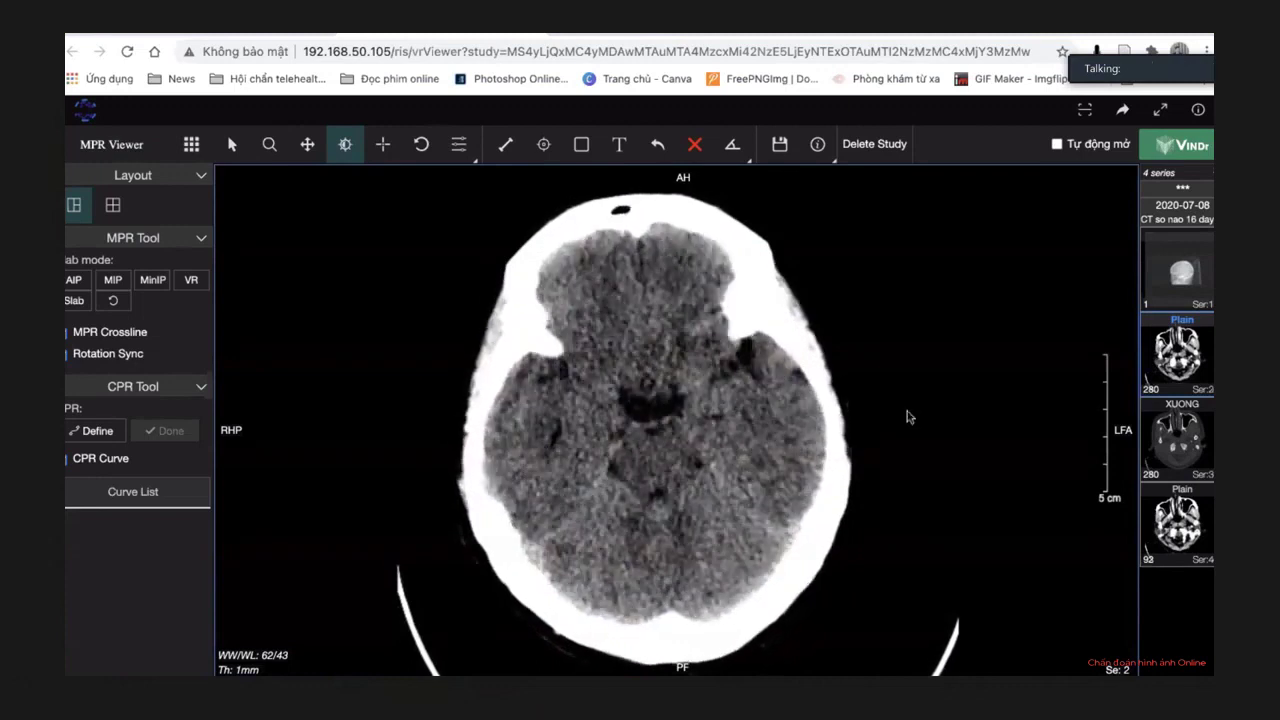
{"action": "scroll", "coordinate": [910, 418], "scroll_direction": "down", "scroll_amount": 5}
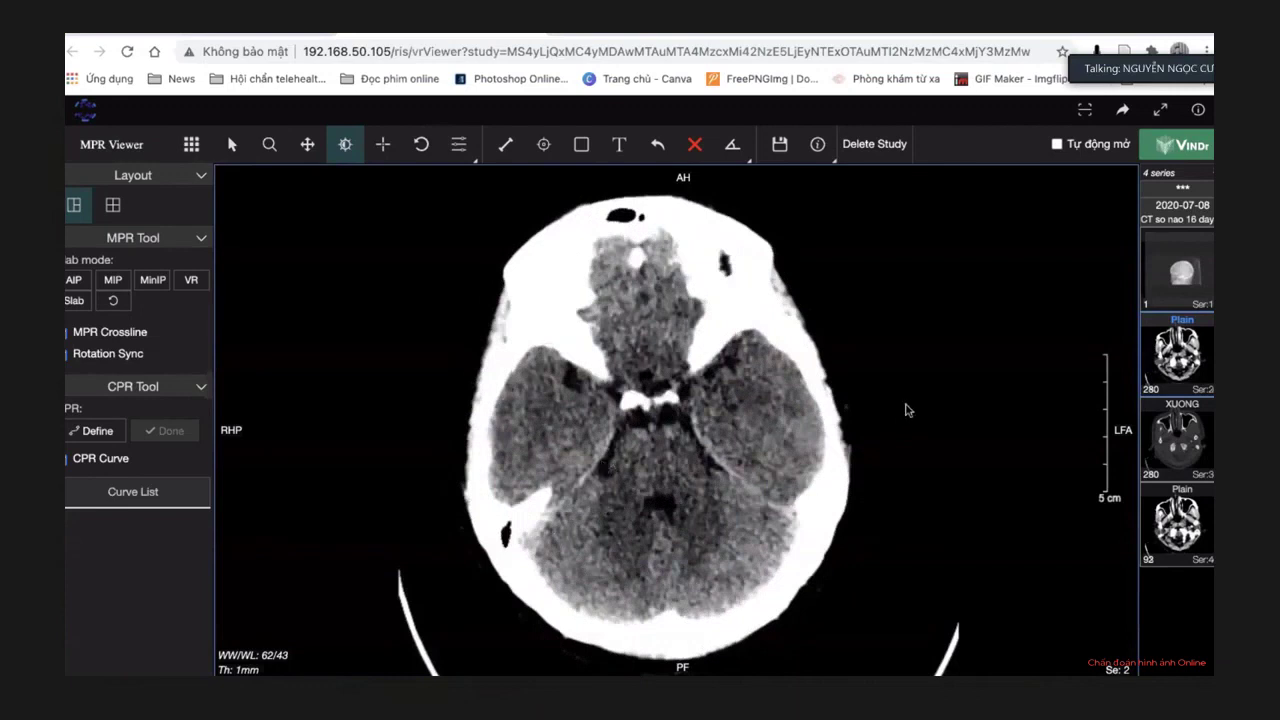
{"action": "scroll", "coordinate": [911, 500], "scroll_direction": "down", "scroll_amount": 6}
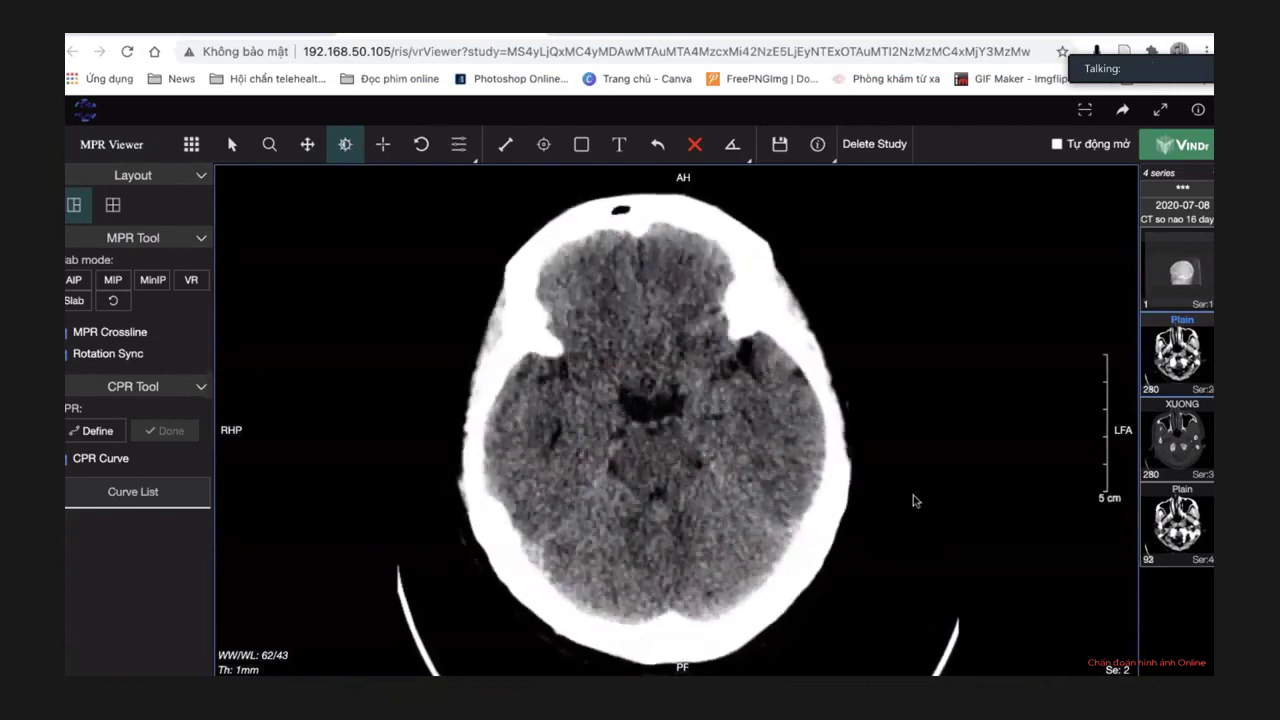
{"action": "scroll", "coordinate": [912, 500], "scroll_direction": "down", "scroll_amount": 7}
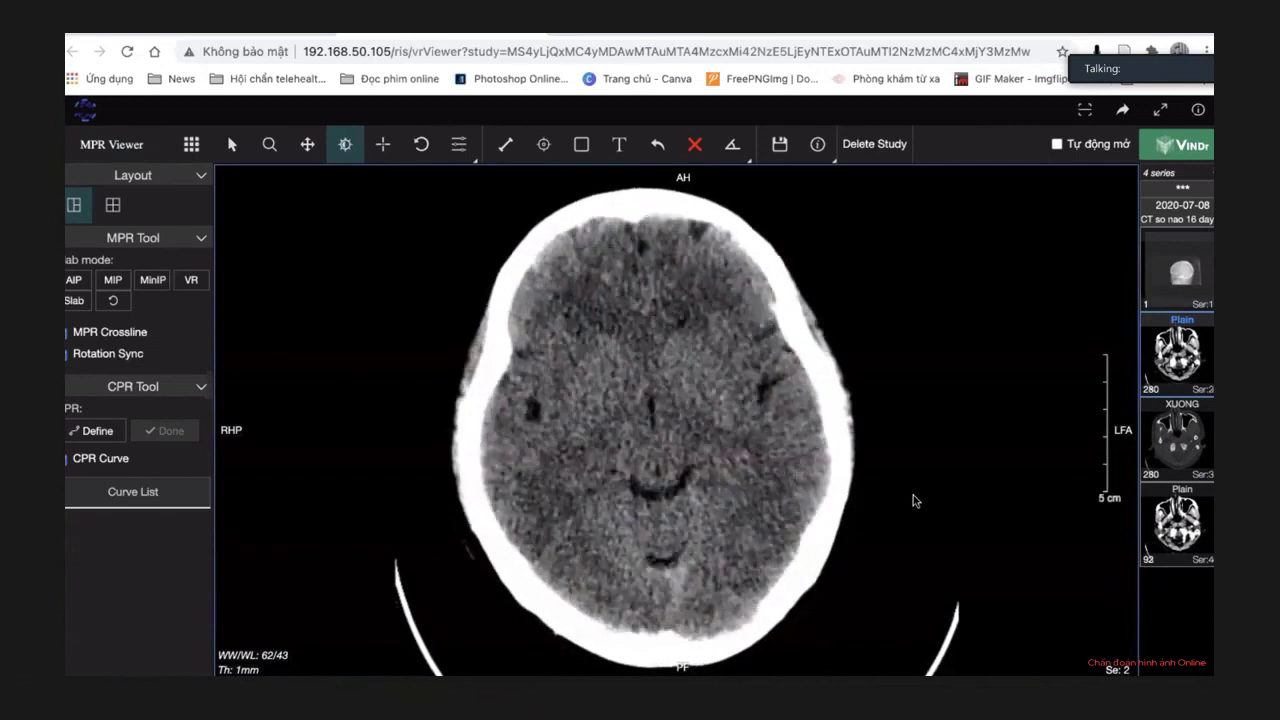
{"action": "scroll", "coordinate": [913, 500], "scroll_direction": "down", "scroll_amount": 4}
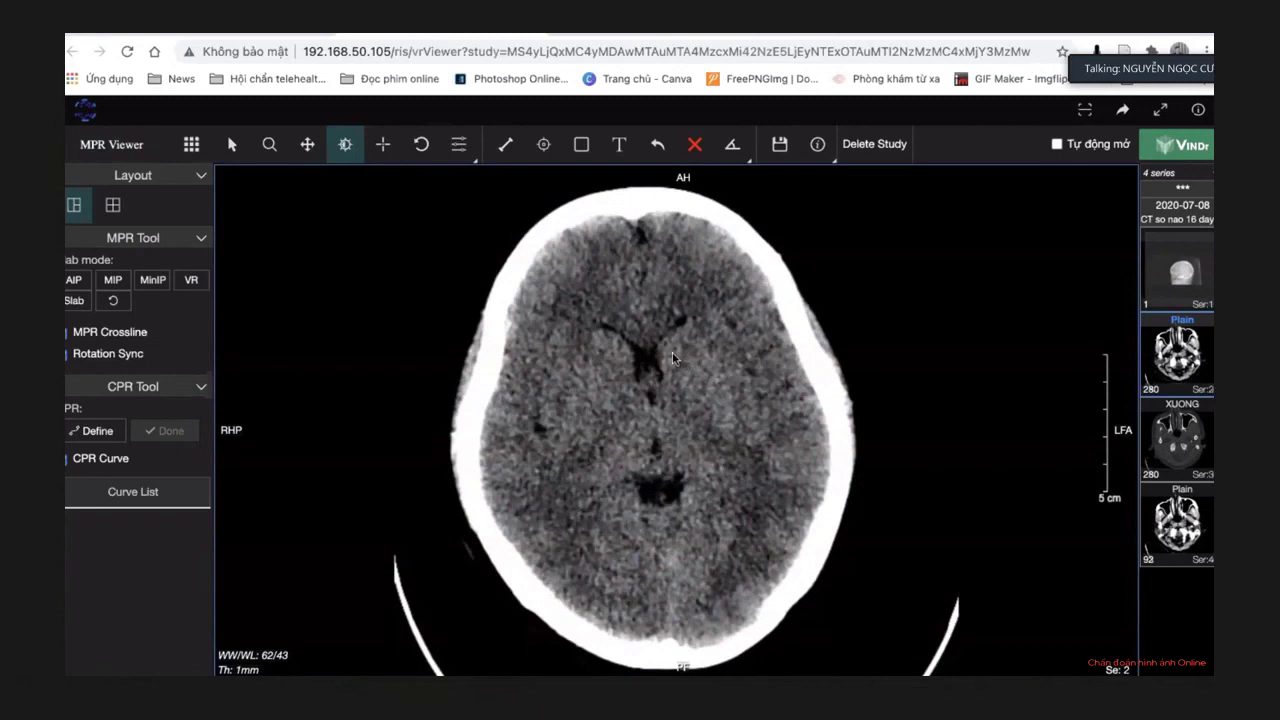
{"action": "scroll", "coordinate": [722, 418], "scroll_direction": "down", "scroll_amount": 5}
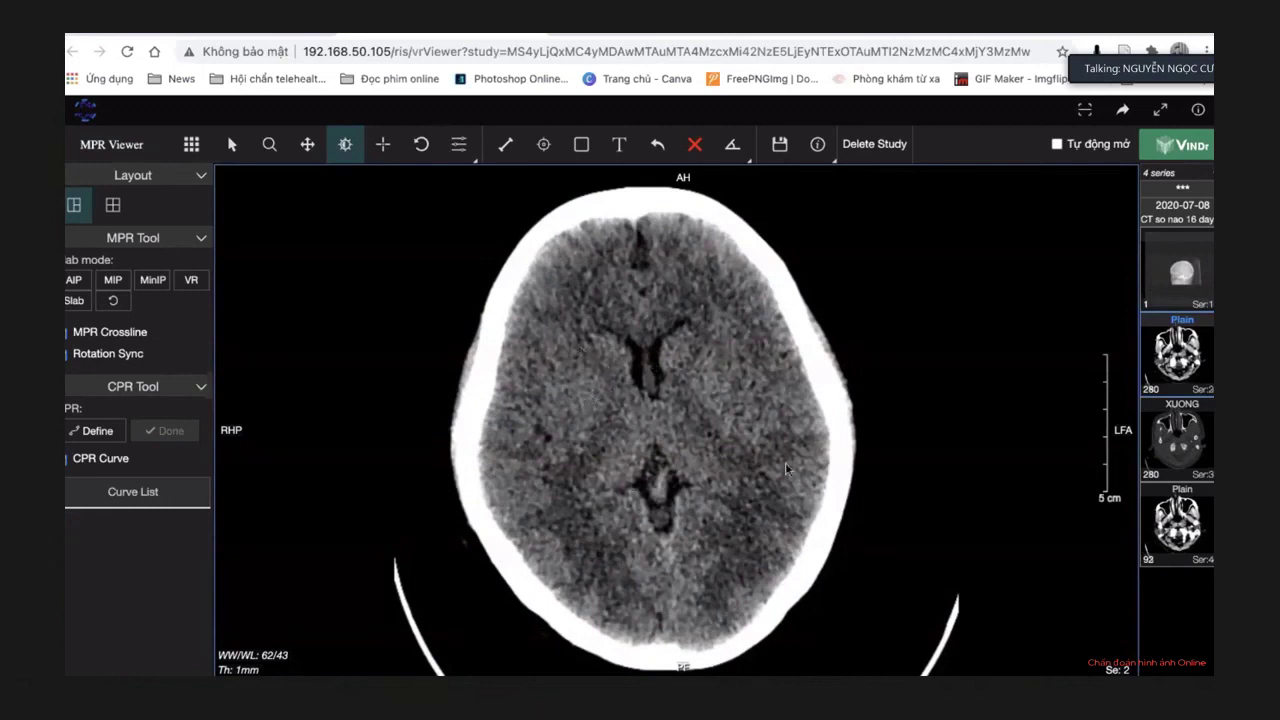
Set the window to 54/45 and settle on the high frontal slice showing the dark lesion.
{"action": "left_click", "coordinate": [345, 146]}
{"action": "left_click_drag", "start_coordinate": [723, 337], "coordinate": [718, 337]}
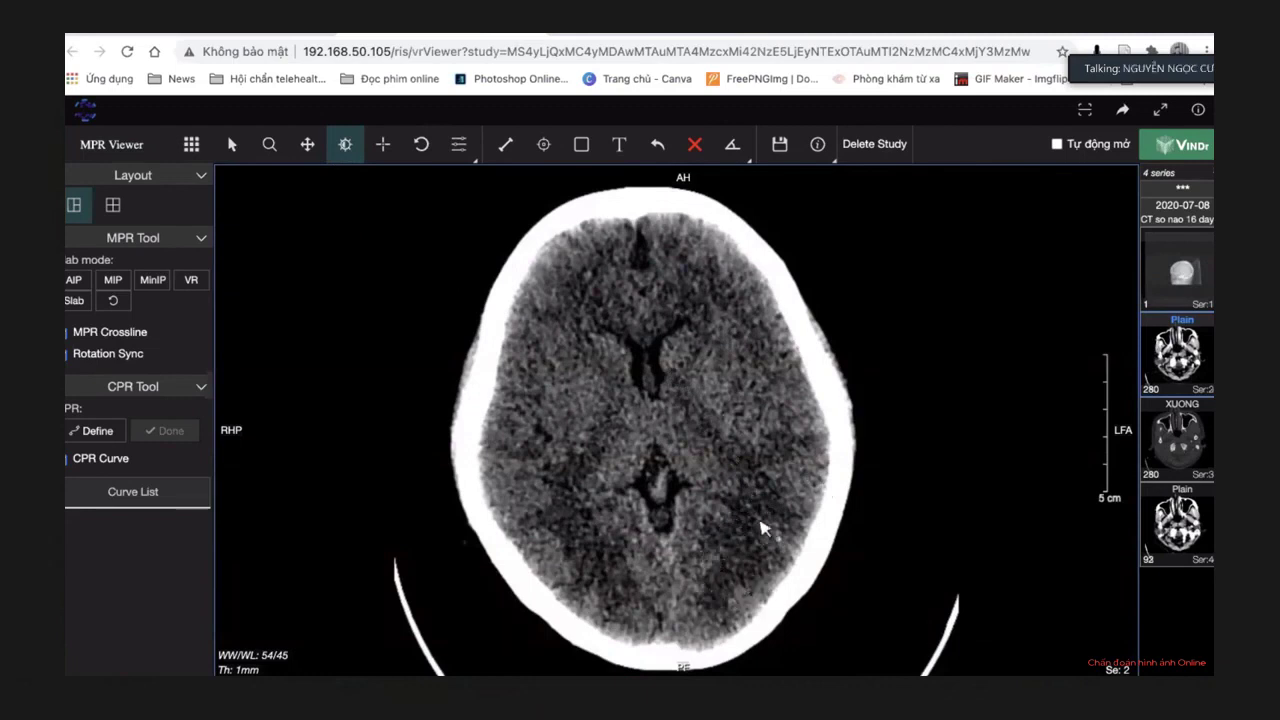
{"action": "scroll", "coordinate": [883, 425], "scroll_direction": "down", "scroll_amount": 1}
{"action": "scroll", "coordinate": [883, 425], "scroll_direction": "down", "scroll_amount": 3}
{"action": "scroll", "coordinate": [883, 425], "scroll_direction": "down", "scroll_amount": 1}
{"action": "scroll", "coordinate": [883, 425], "scroll_direction": "up", "scroll_amount": 5}
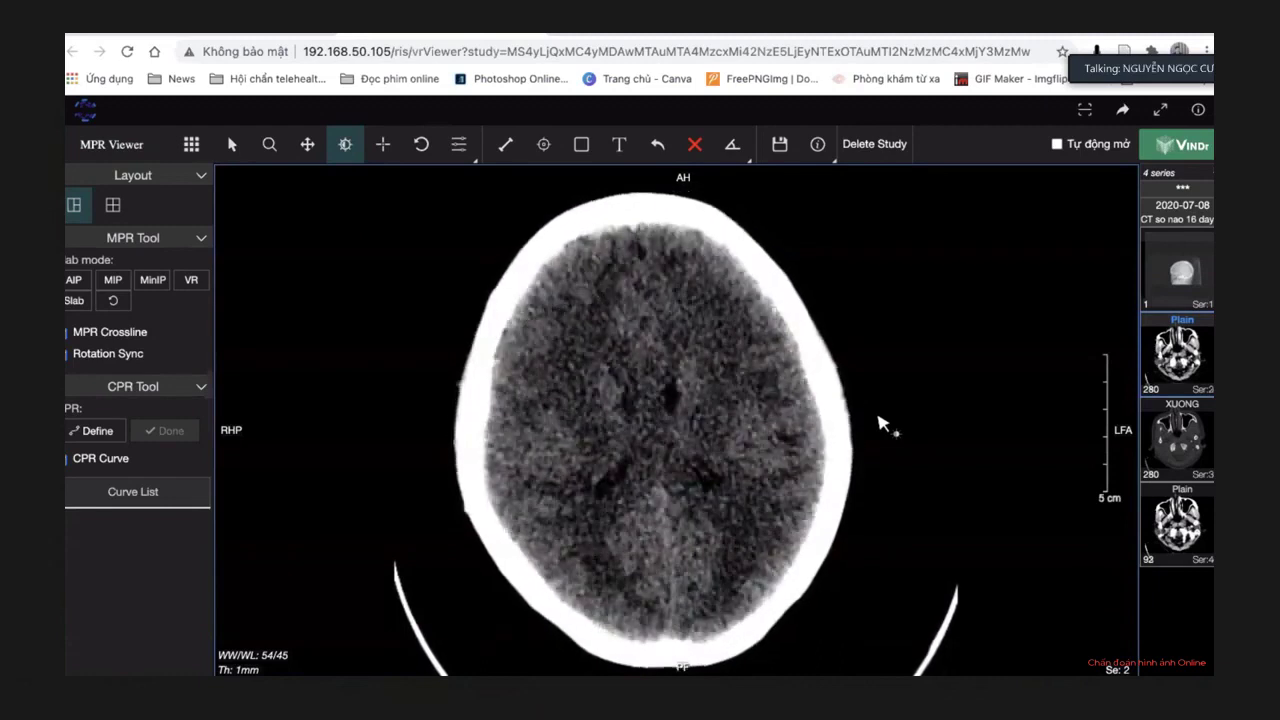
{"action": "scroll", "coordinate": [883, 425], "scroll_direction": "up", "scroll_amount": 4}
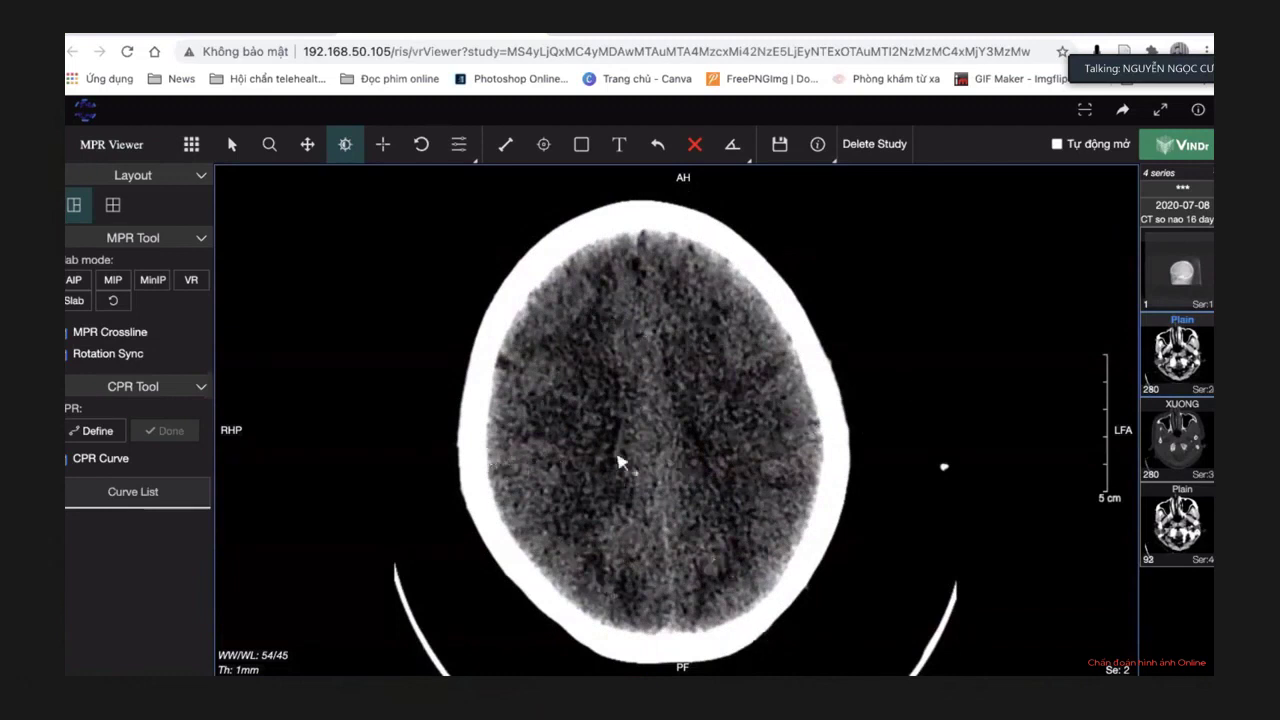
{"action": "scroll", "coordinate": [800, 449], "scroll_direction": "down", "scroll_amount": 3}
{"action": "scroll", "coordinate": [800, 449], "scroll_direction": "up", "scroll_amount": 5}
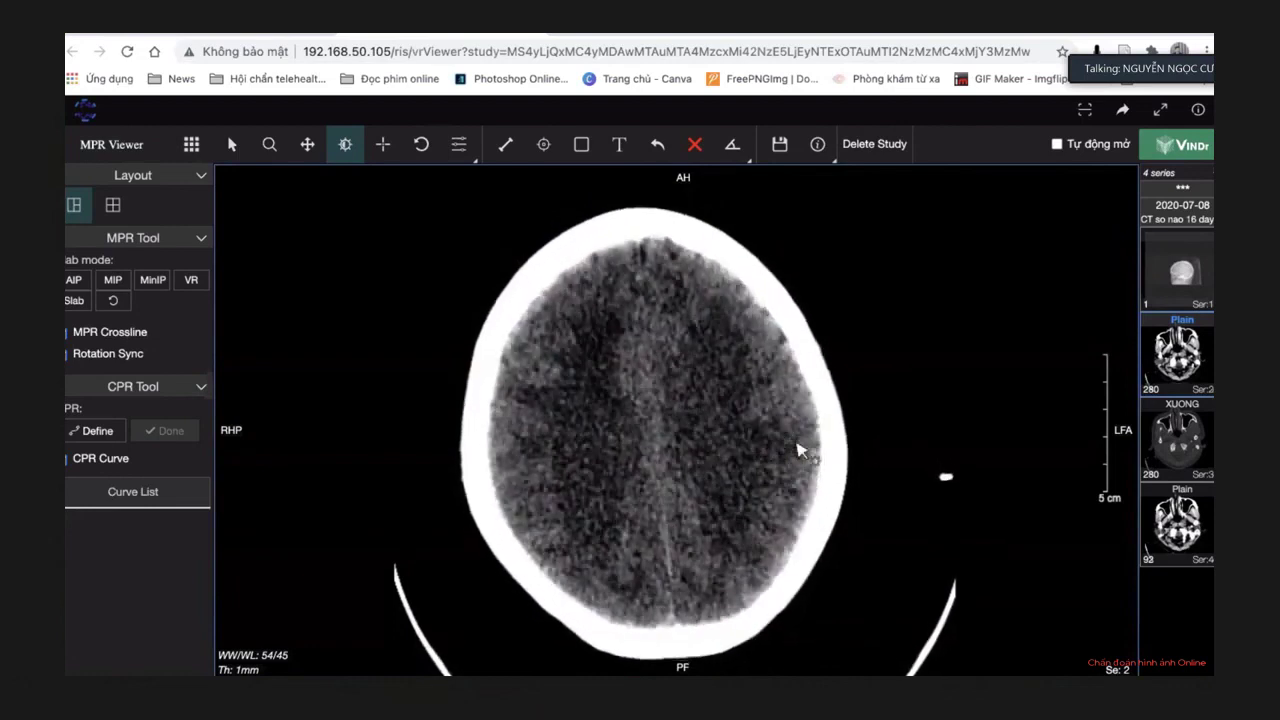
{"action": "scroll", "coordinate": [799, 450], "scroll_direction": "down", "scroll_amount": 5}
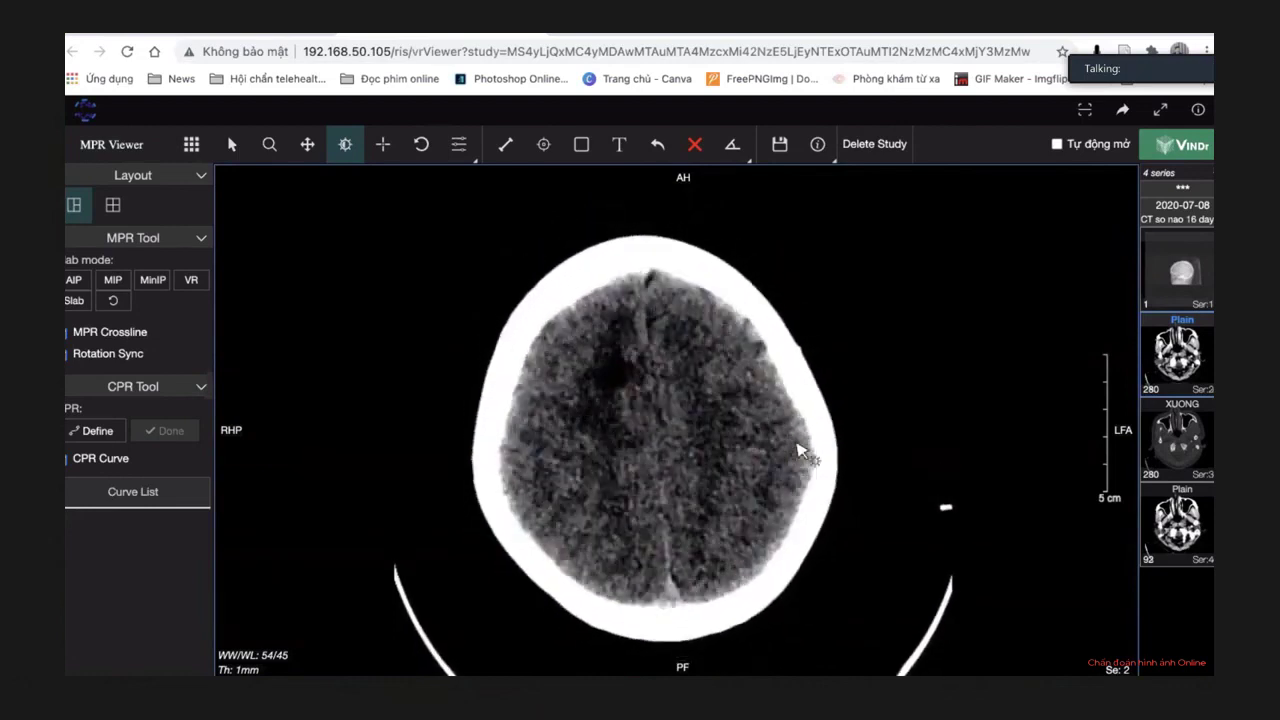
{"action": "scroll", "coordinate": [799, 451], "scroll_direction": "up", "scroll_amount": 4}
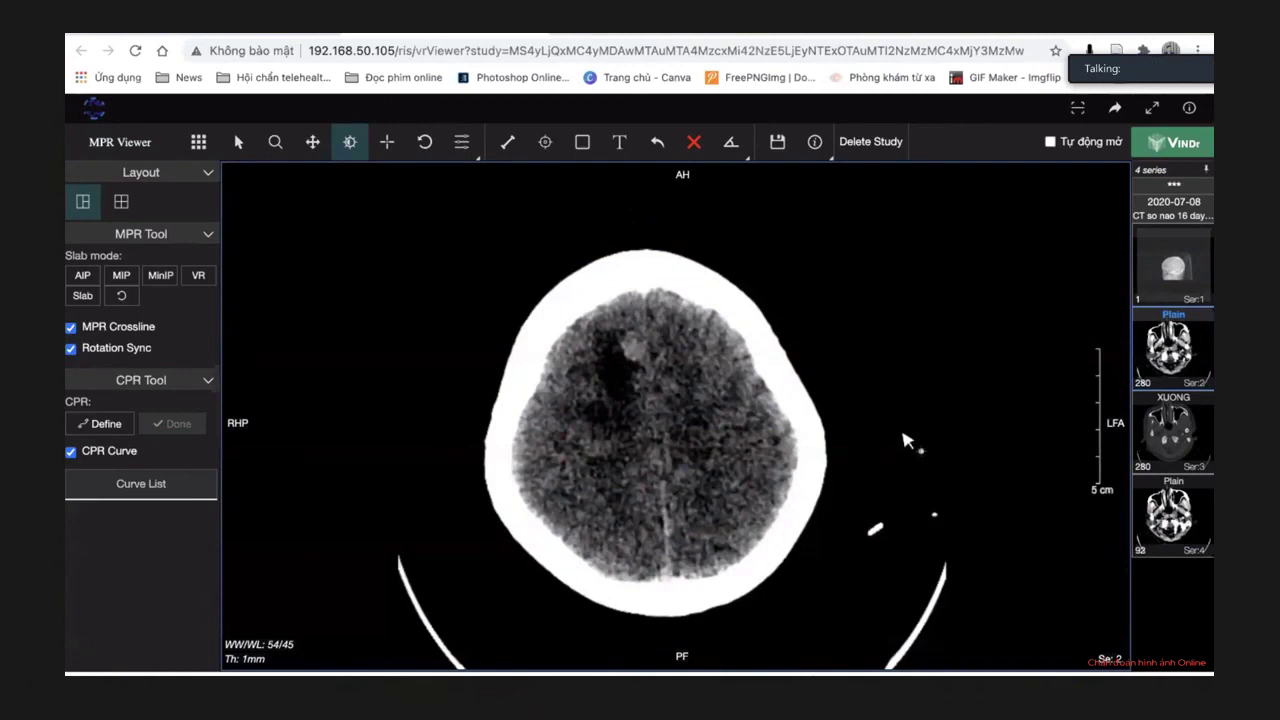
Page through the plain head CT axial slices and fine-tune the window to 54/41.
{"action": "scroll", "coordinate": [905, 442], "scroll_direction": "down", "scroll_amount": 4}
{"action": "scroll", "coordinate": [905, 442], "scroll_direction": "down", "scroll_amount": 6}
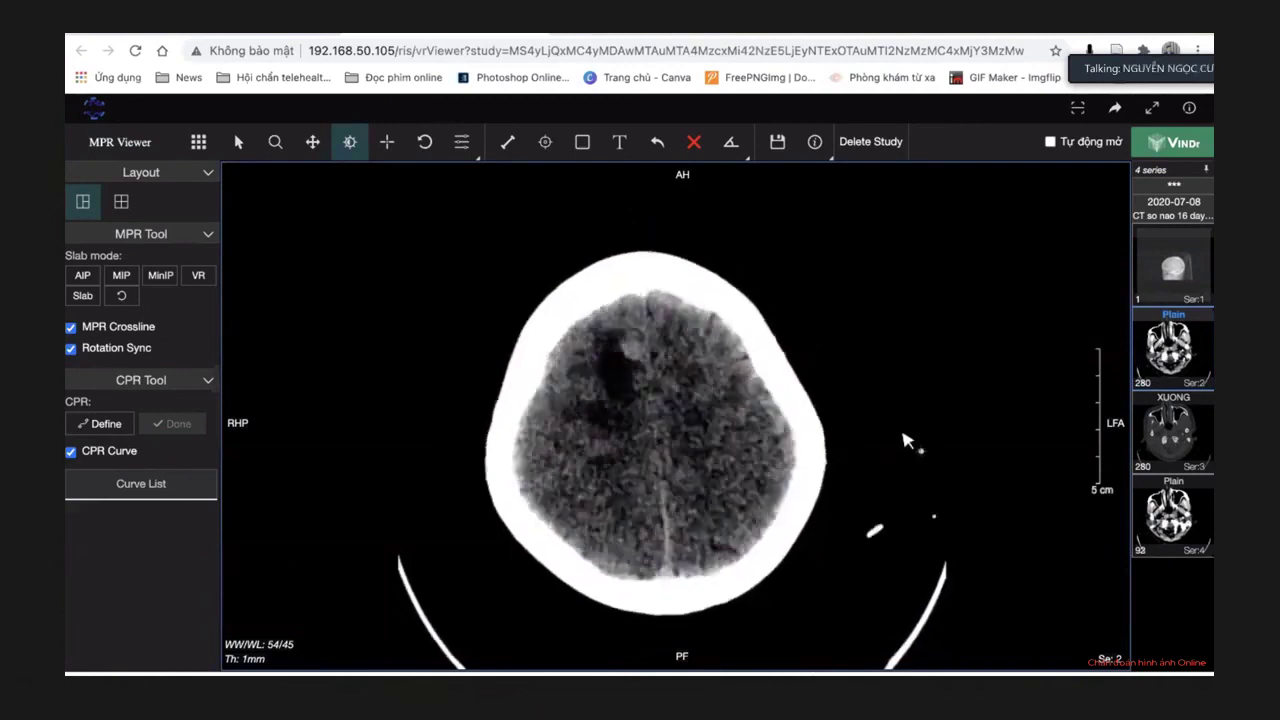
{"action": "scroll", "coordinate": [903, 435], "scroll_direction": "down", "scroll_amount": 3}
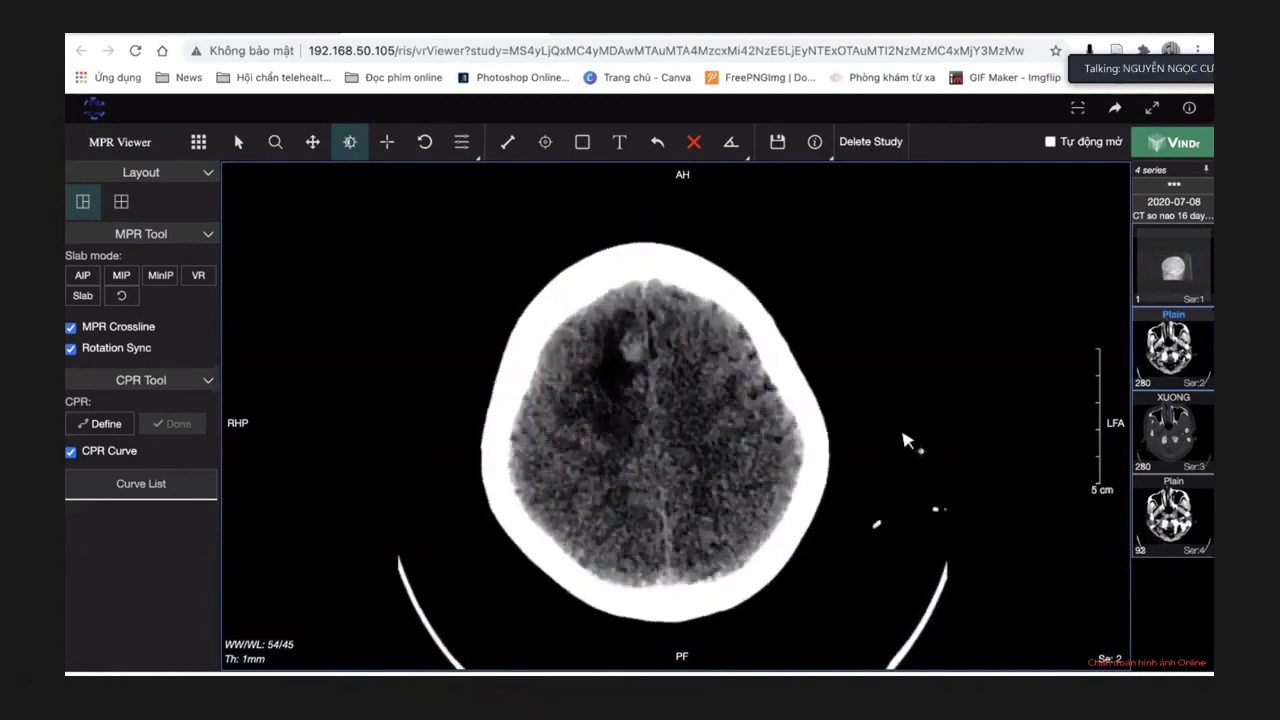
{"action": "scroll", "coordinate": [903, 435], "scroll_direction": "down", "scroll_amount": 1}
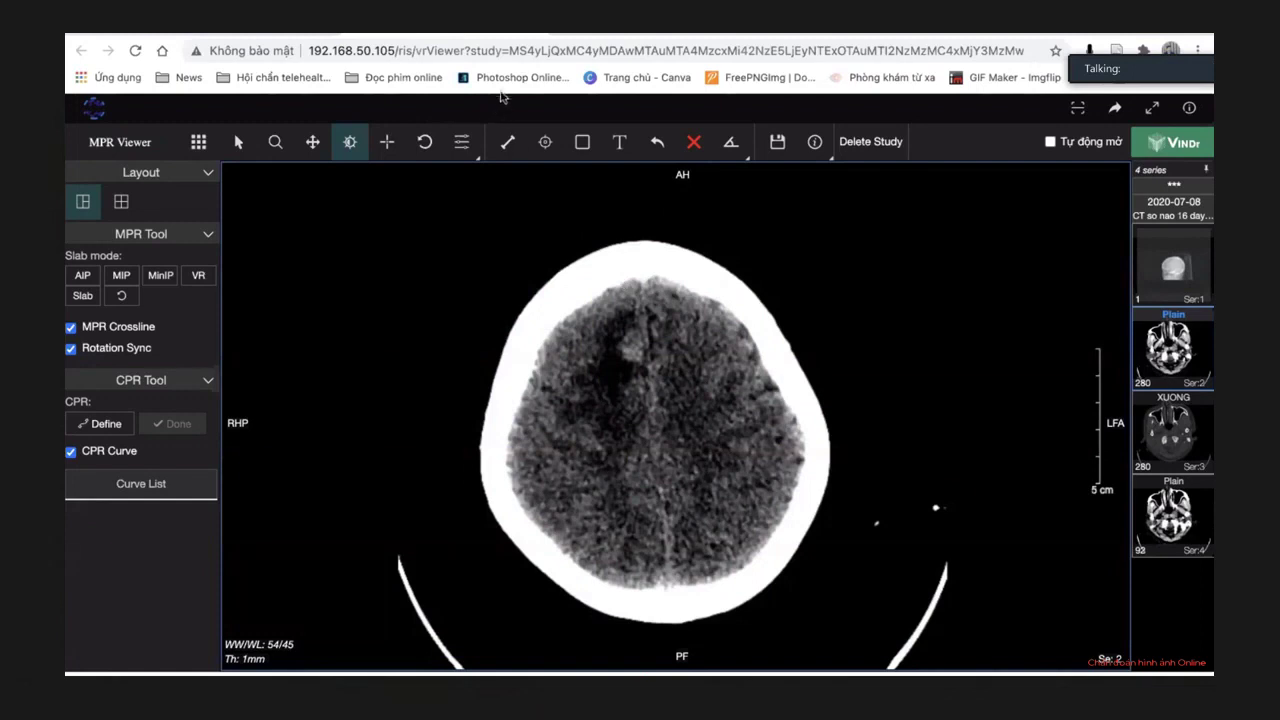
{"action": "scroll", "coordinate": [716, 449], "scroll_direction": "down", "scroll_amount": 4}
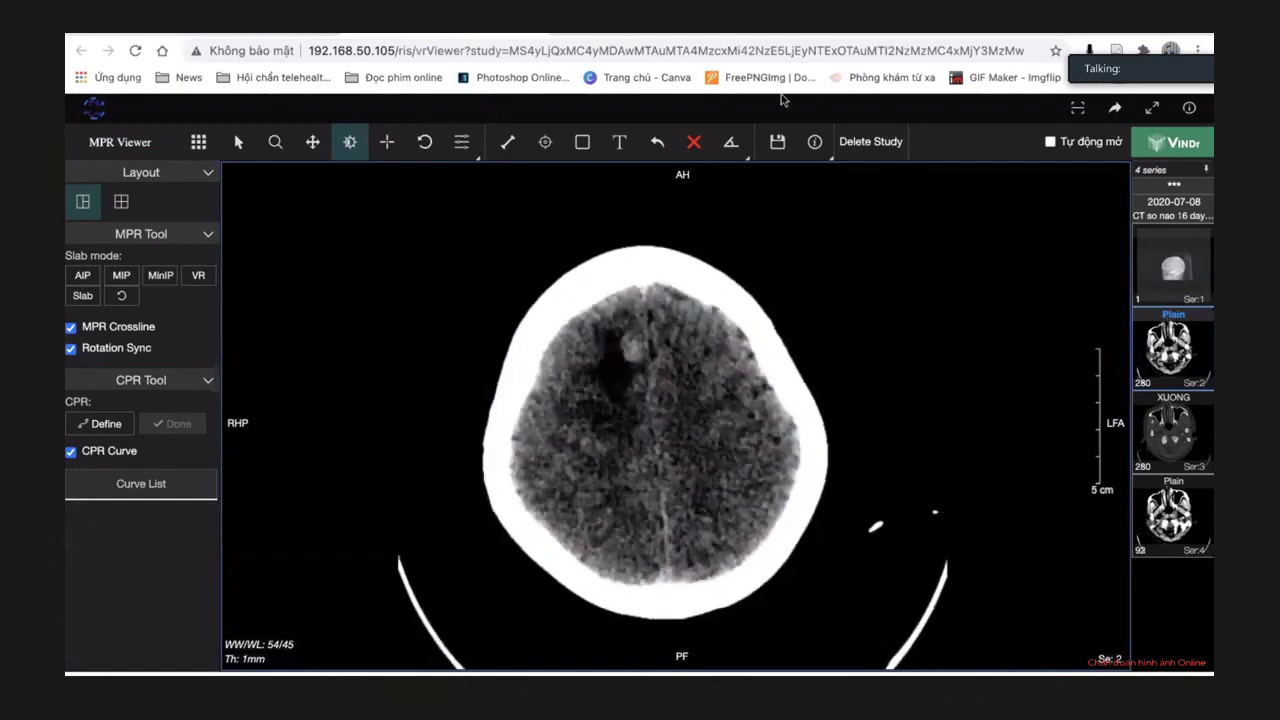
{"action": "scroll", "coordinate": [720, 367], "scroll_direction": "down", "scroll_amount": 3}
{"action": "scroll", "coordinate": [719, 367], "scroll_direction": "down", "scroll_amount": 8}
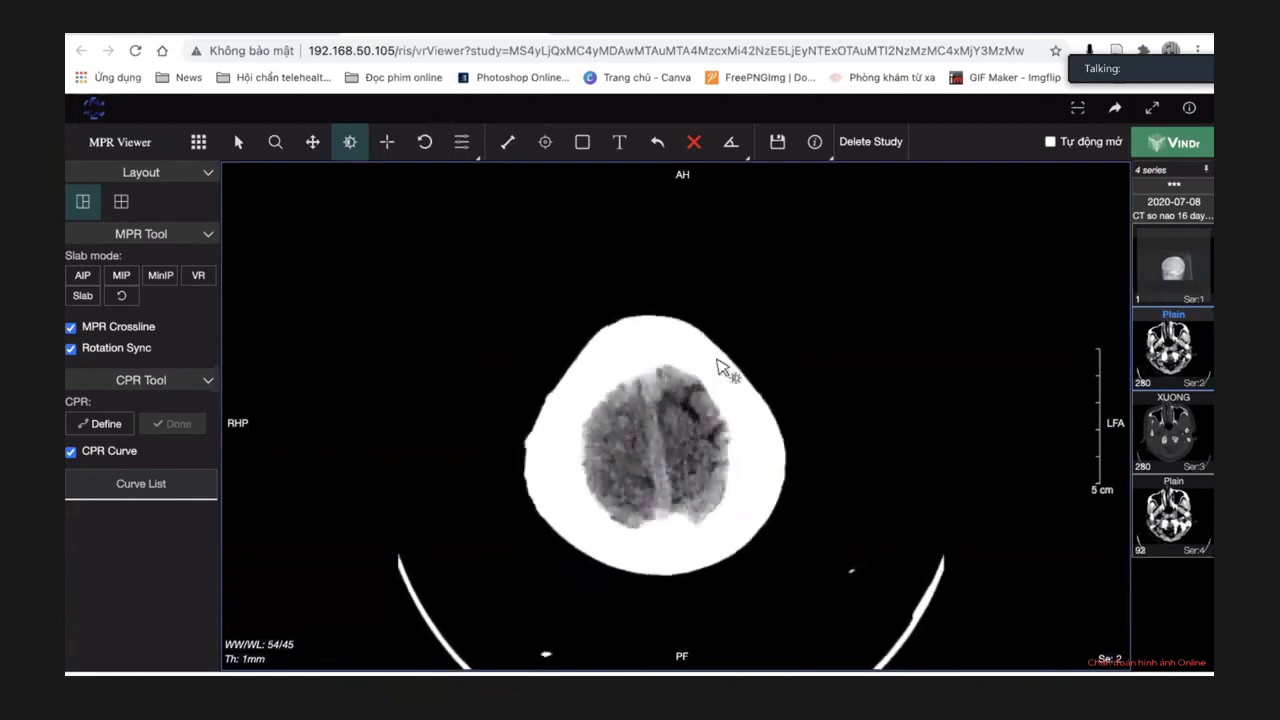
{"action": "scroll", "coordinate": [719, 367], "scroll_direction": "up", "scroll_amount": 8}
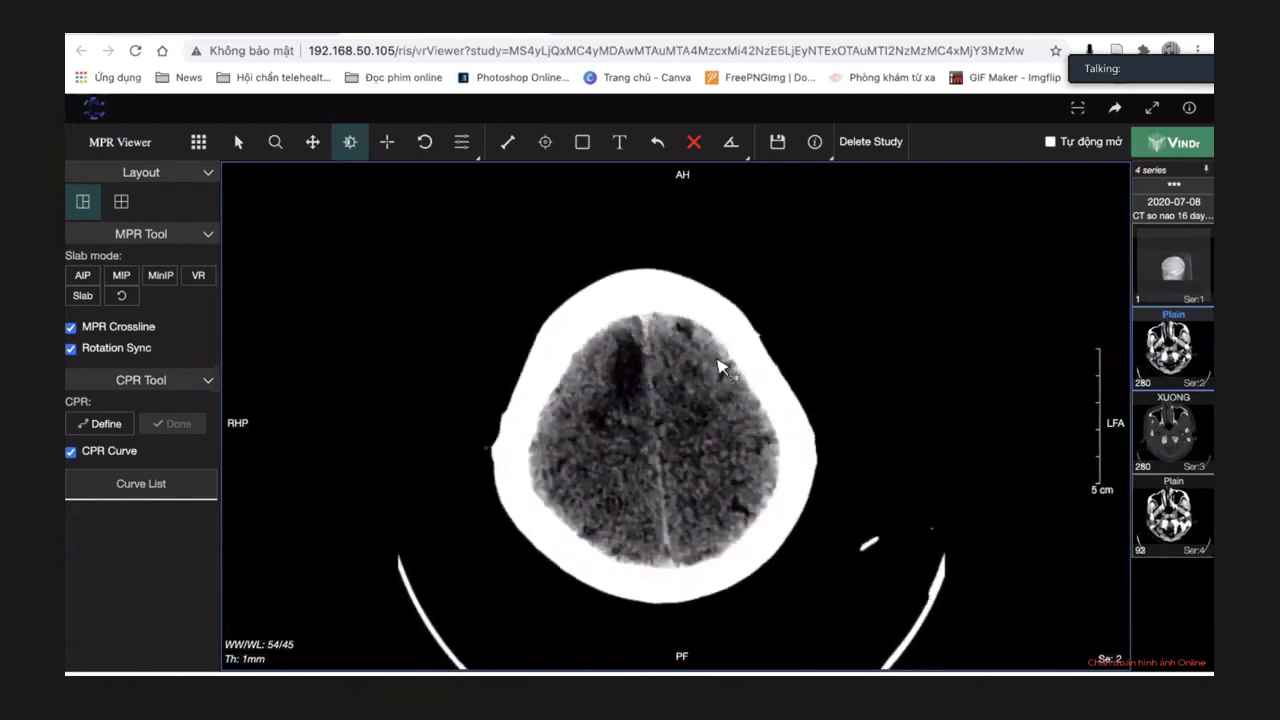
{"action": "scroll", "coordinate": [720, 367], "scroll_direction": "up", "scroll_amount": 2}
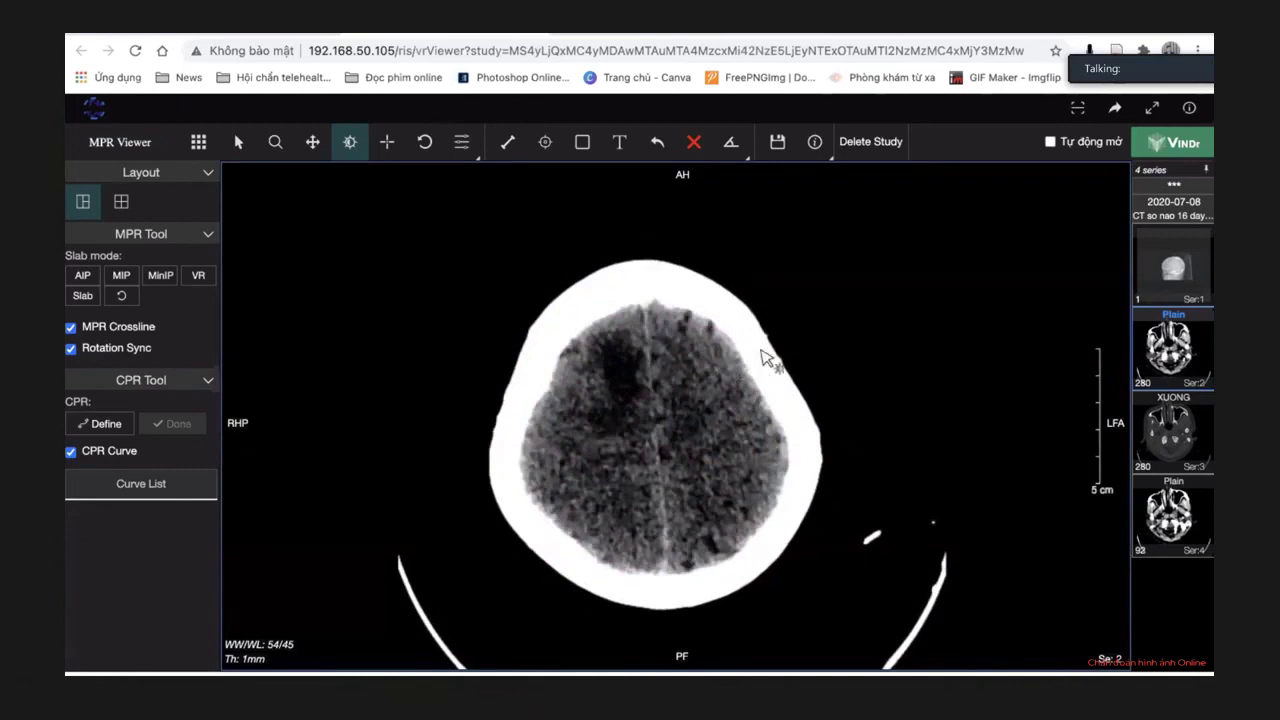
{"action": "scroll", "coordinate": [763, 358], "scroll_direction": "down", "scroll_amount": 3}
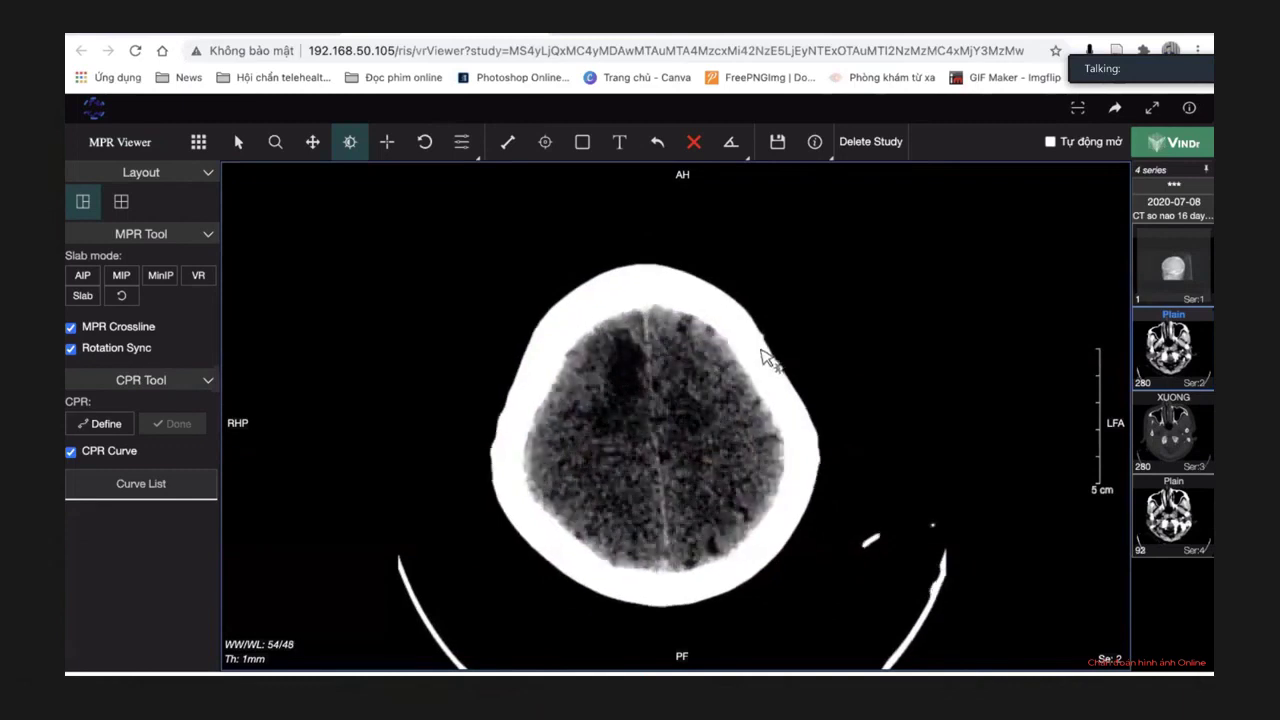
{"action": "left_click_drag", "start_coordinate": [767, 360], "coordinate": [767, 361]}
{"action": "scroll", "coordinate": [763, 360], "scroll_direction": "down", "scroll_amount": 3}
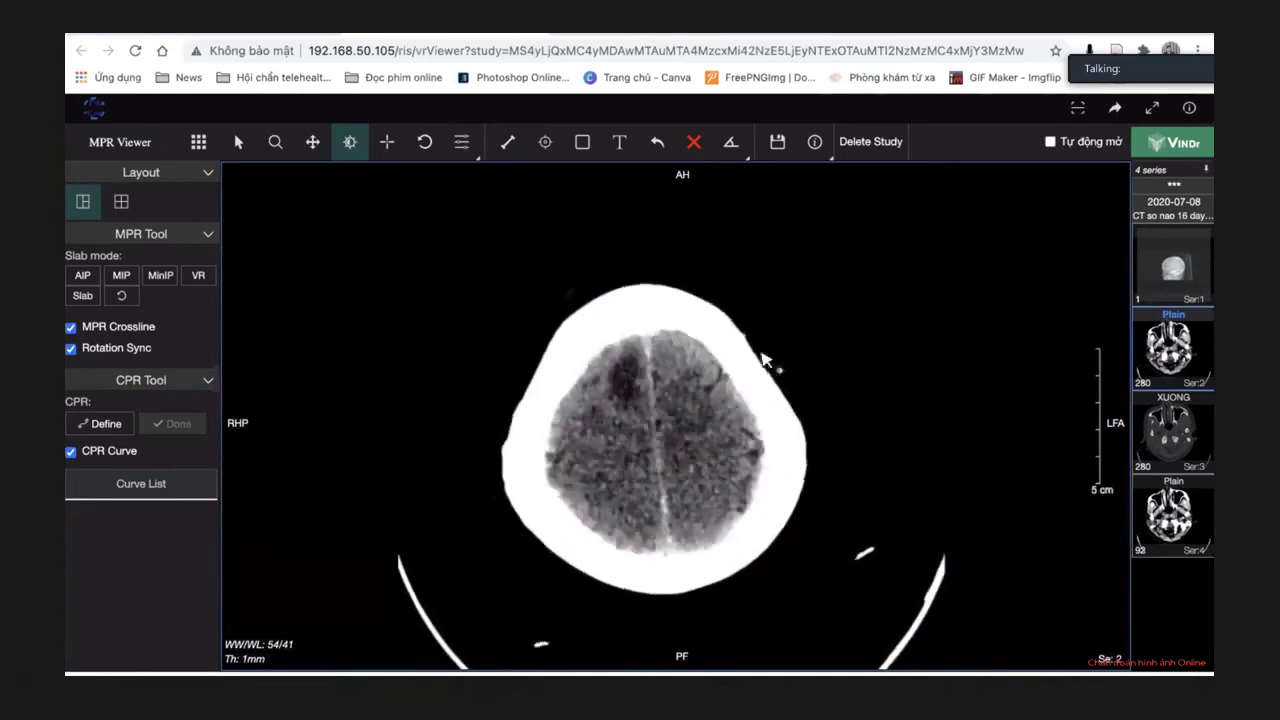
{"action": "scroll", "coordinate": [763, 360], "scroll_direction": "up", "scroll_amount": 3}
{"action": "scroll", "coordinate": [763, 358], "scroll_direction": "up", "scroll_amount": 5}
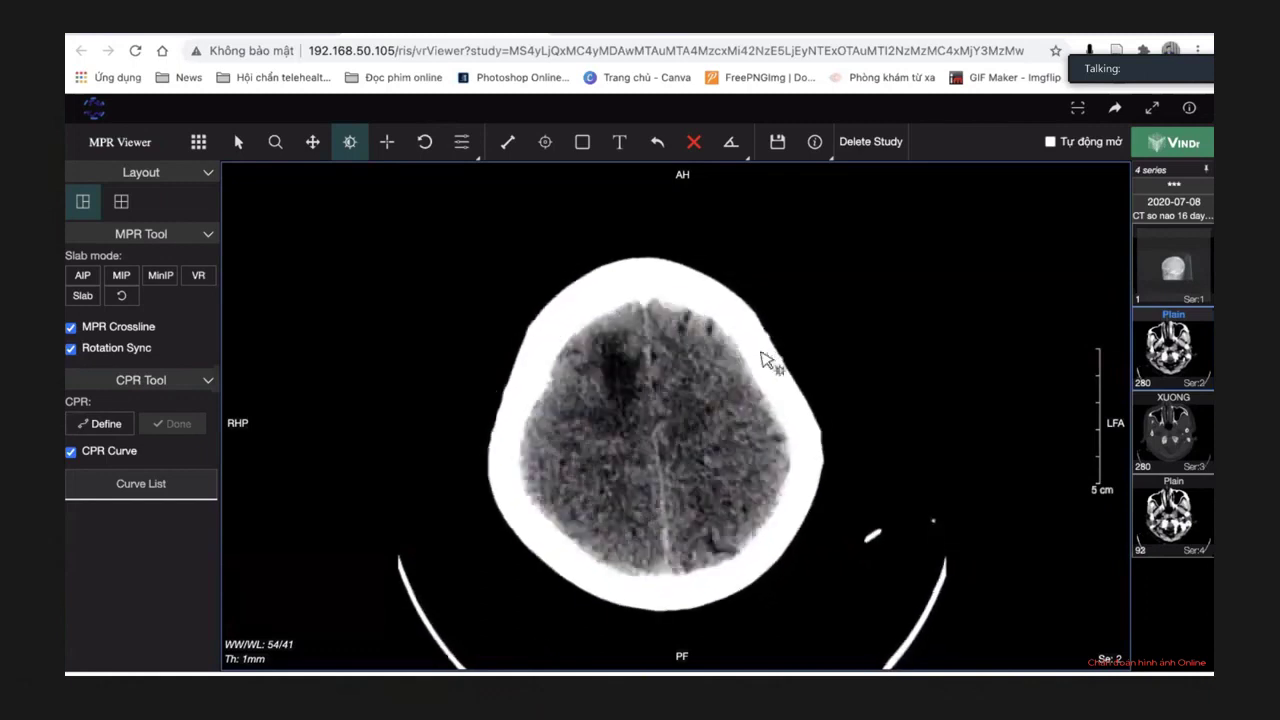
{"action": "scroll", "coordinate": [765, 360], "scroll_direction": "up", "scroll_amount": 5}
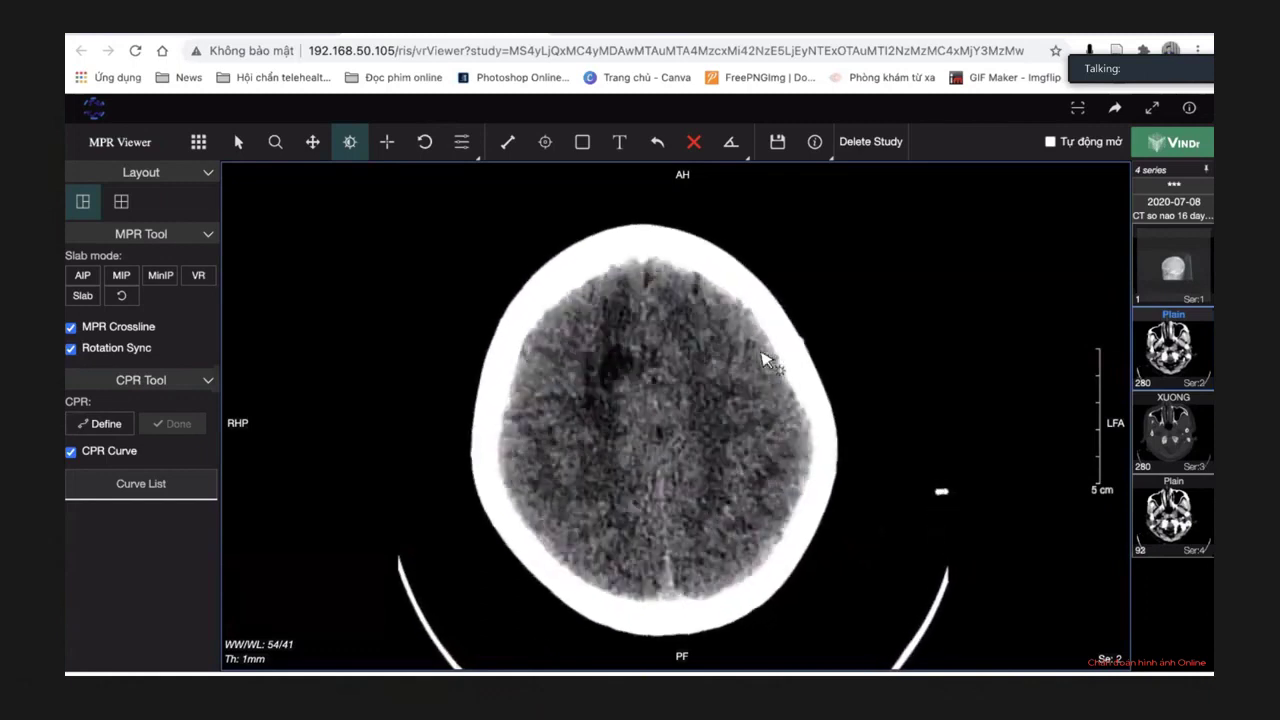
{"action": "scroll", "coordinate": [763, 360], "scroll_direction": "up", "scroll_amount": 3}
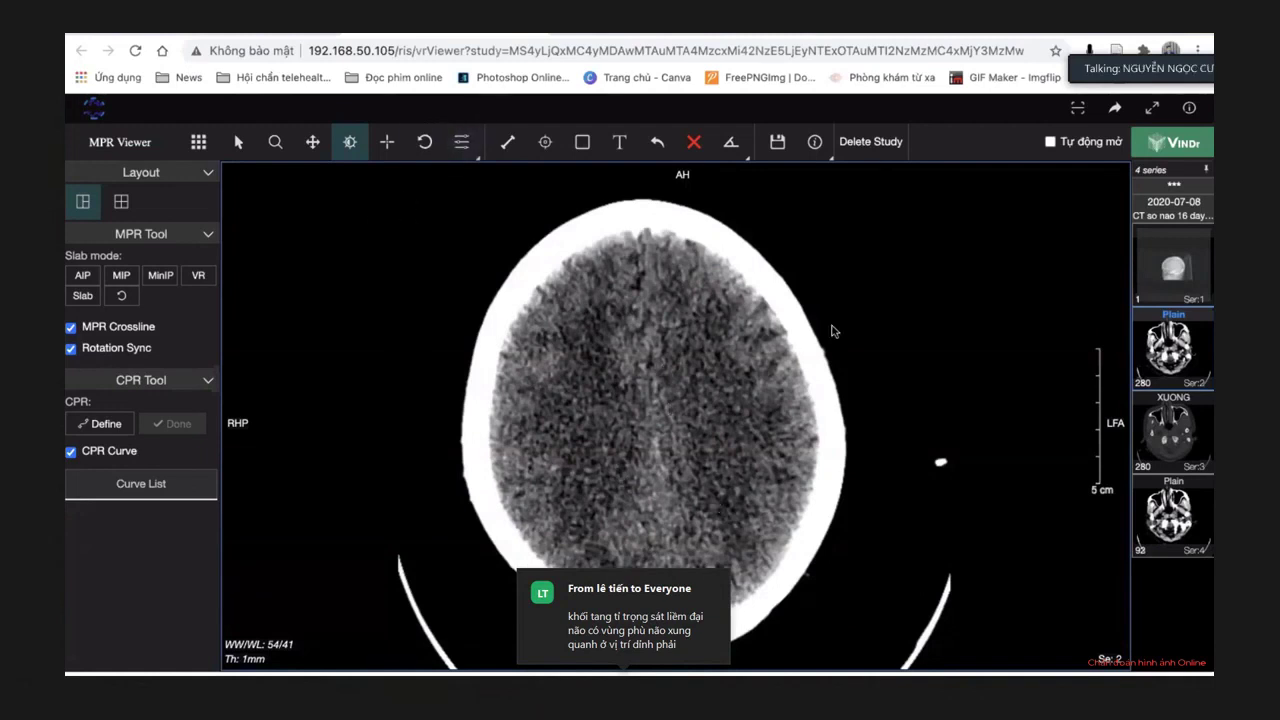
Settle on a high axial slice near the vertex showing the dark frontal lesion beside the falx.
{"action": "scroll", "coordinate": [833, 330], "scroll_direction": "down", "scroll_amount": 5}
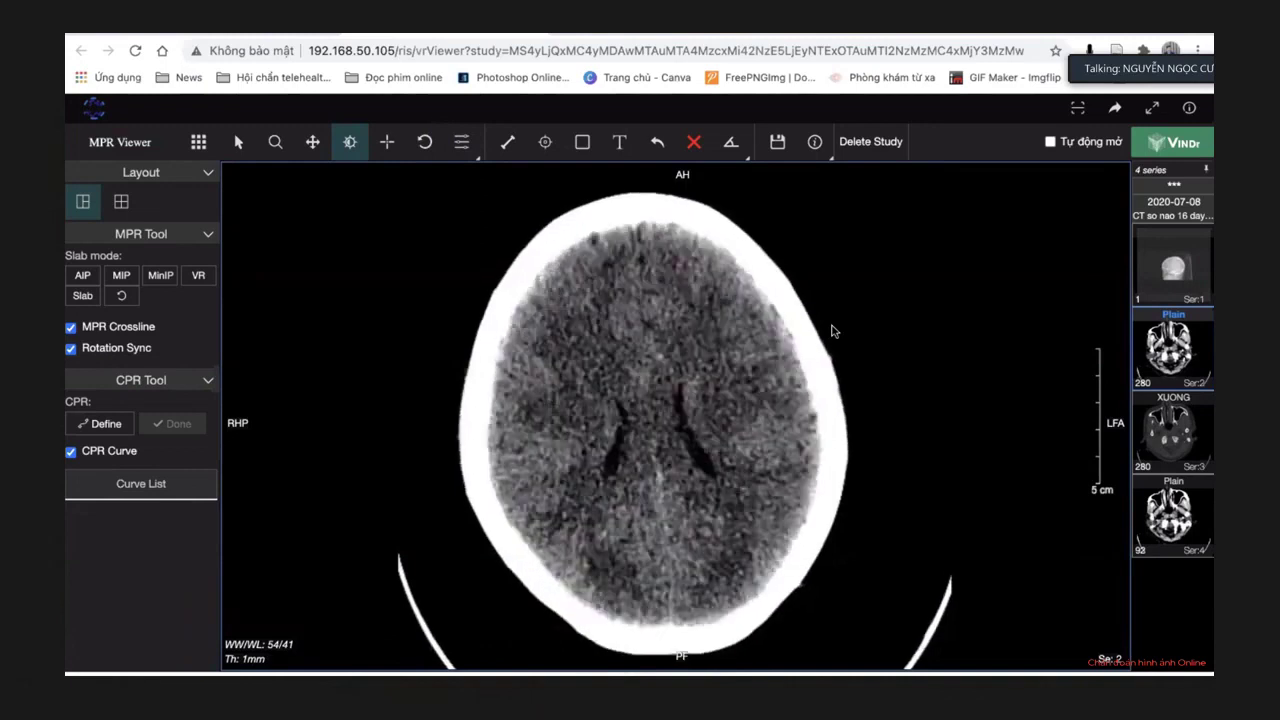
{"action": "scroll", "coordinate": [833, 330], "scroll_direction": "up", "scroll_amount": 4}
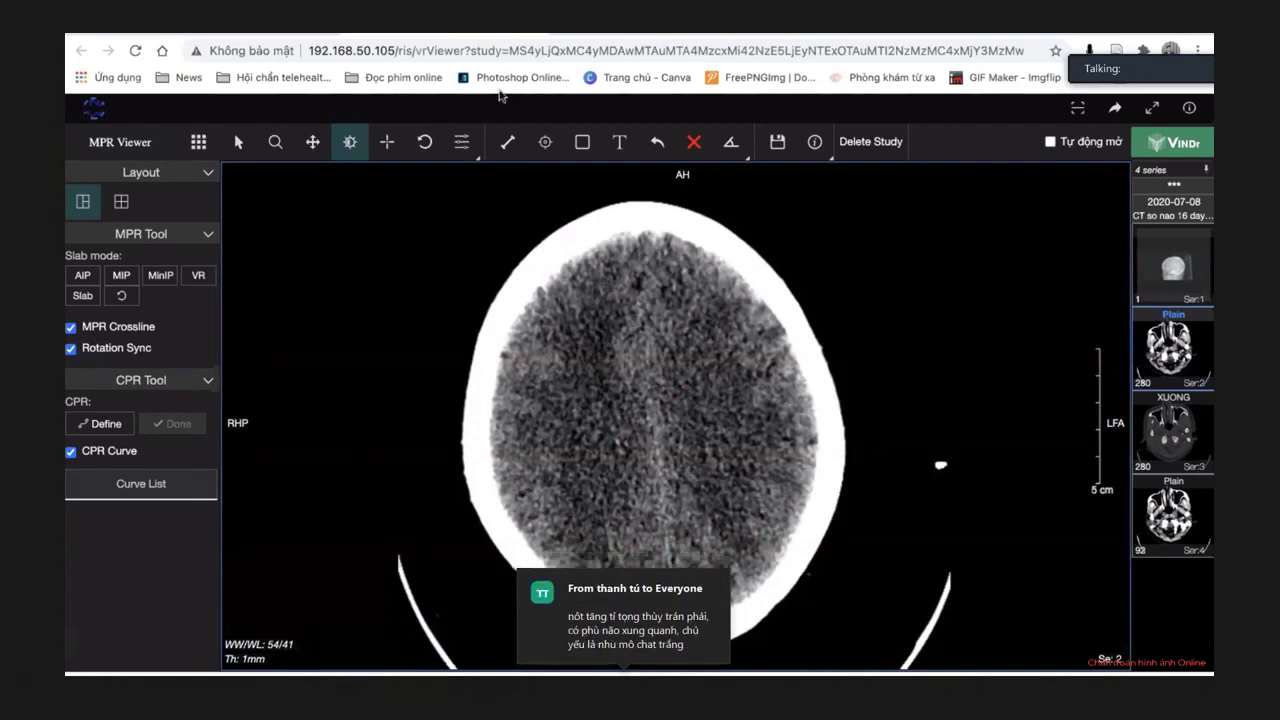
{"action": "scroll", "coordinate": [695, 342], "scroll_direction": "down", "scroll_amount": 5}
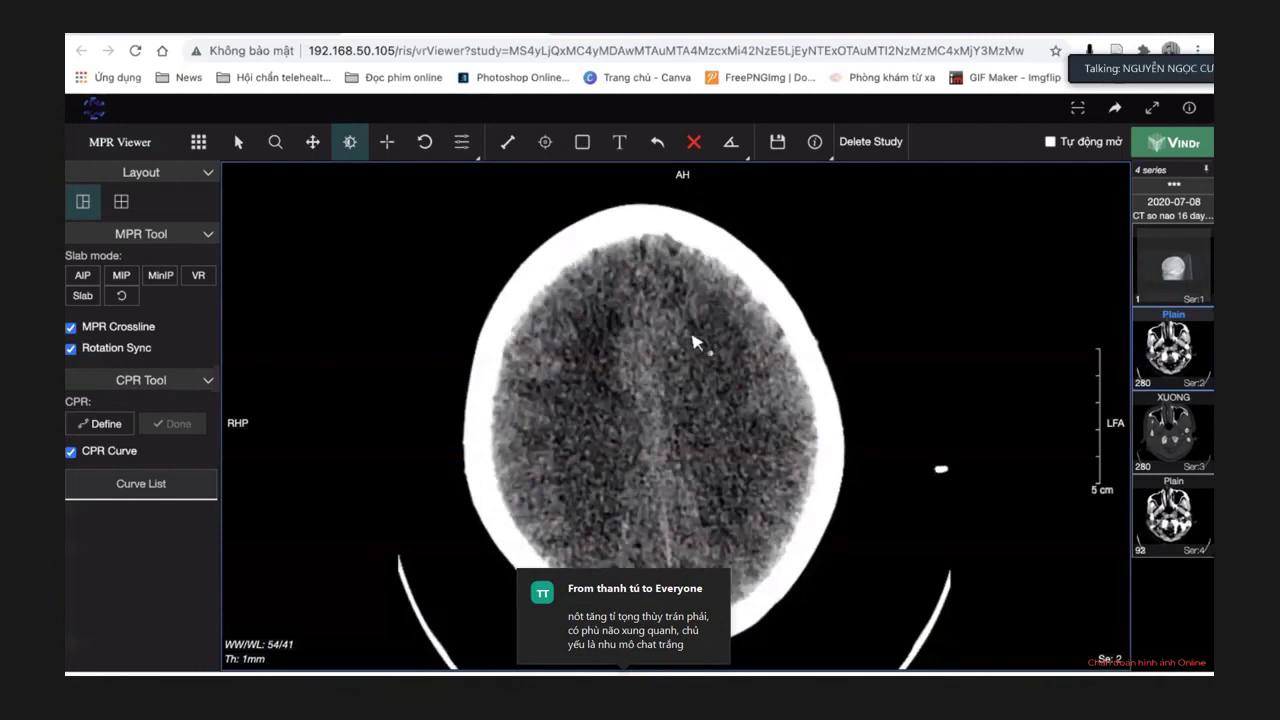
{"action": "scroll", "coordinate": [695, 342], "scroll_direction": "up", "scroll_amount": 6}
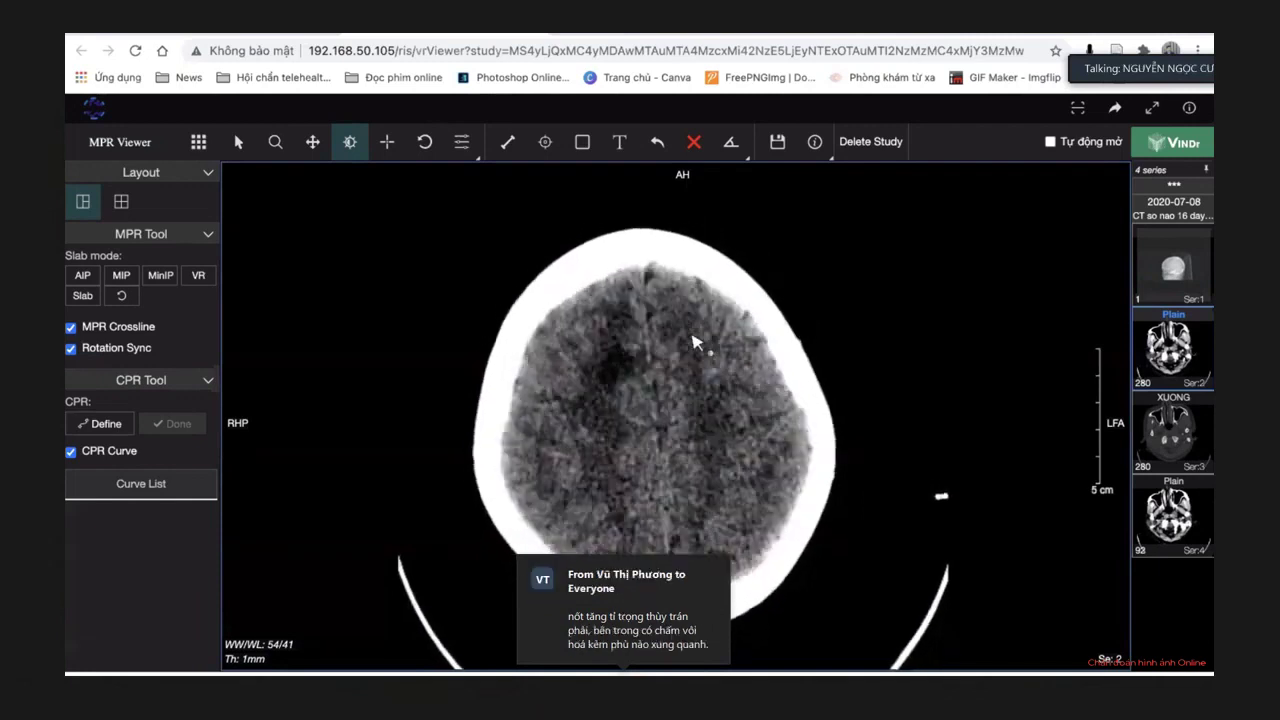
{"action": "scroll", "coordinate": [695, 342], "scroll_direction": "down", "scroll_amount": 3}
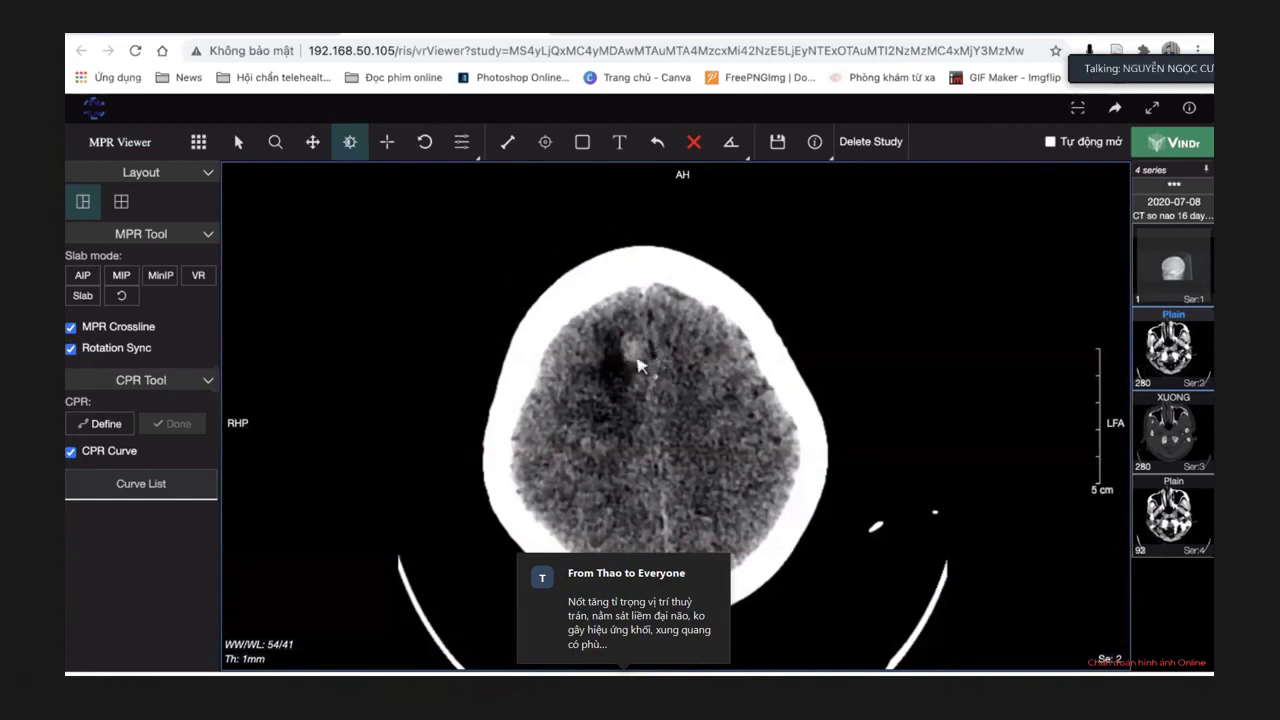
{"action": "scroll", "coordinate": [625, 372], "scroll_direction": "down", "scroll_amount": 3}
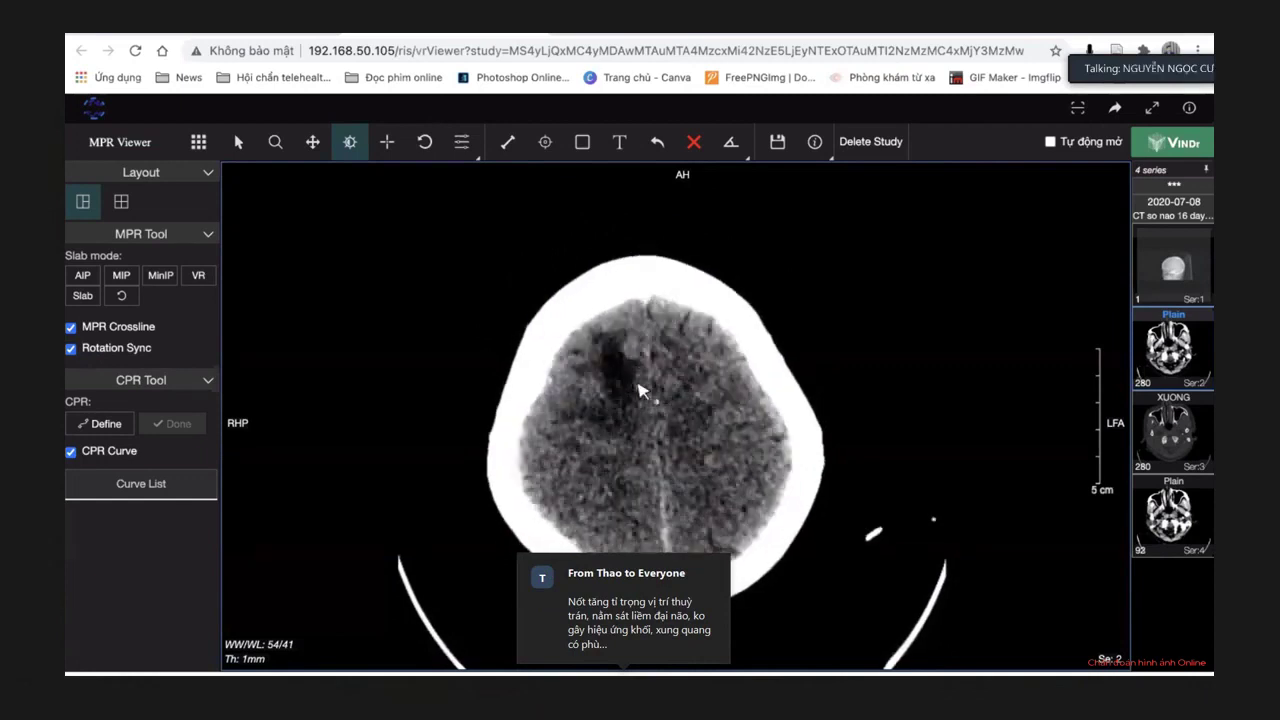
{"action": "scroll", "coordinate": [640, 390], "scroll_direction": "down", "scroll_amount": 5}
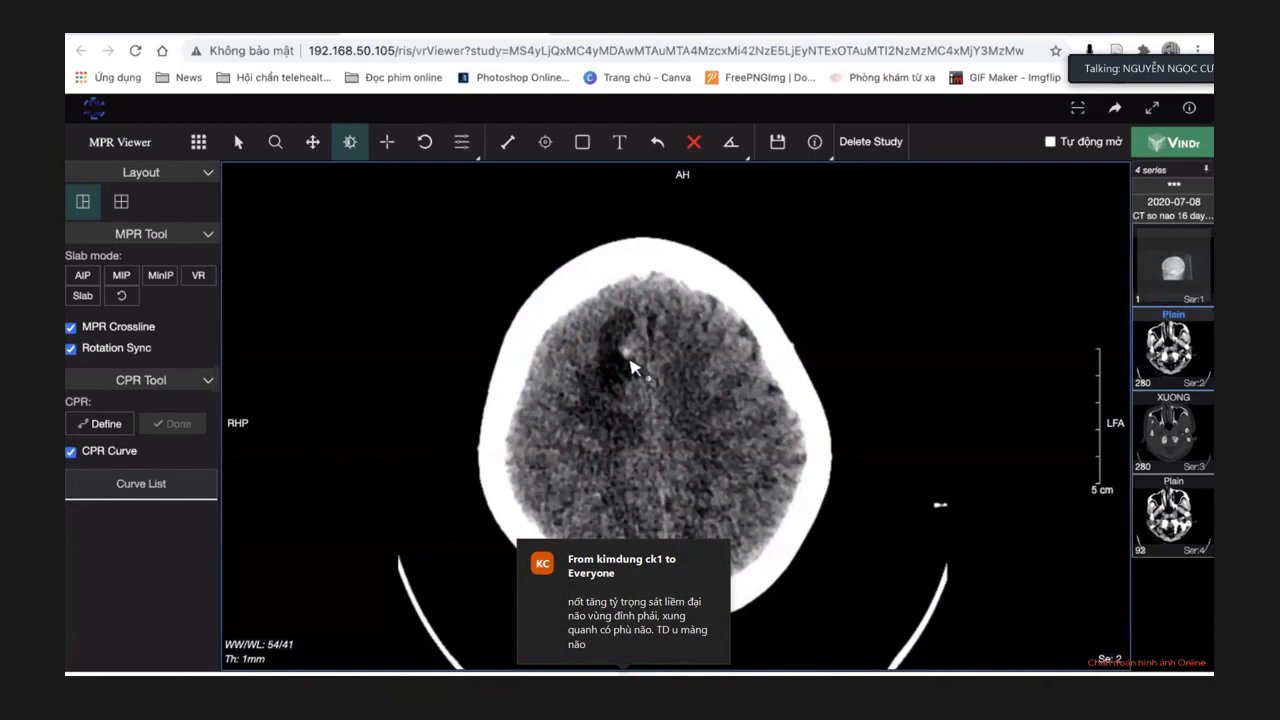
{"action": "scroll", "coordinate": [672, 386], "scroll_direction": "down", "scroll_amount": 3}
{"action": "scroll", "coordinate": [672, 384], "scroll_direction": "down", "scroll_amount": 2}
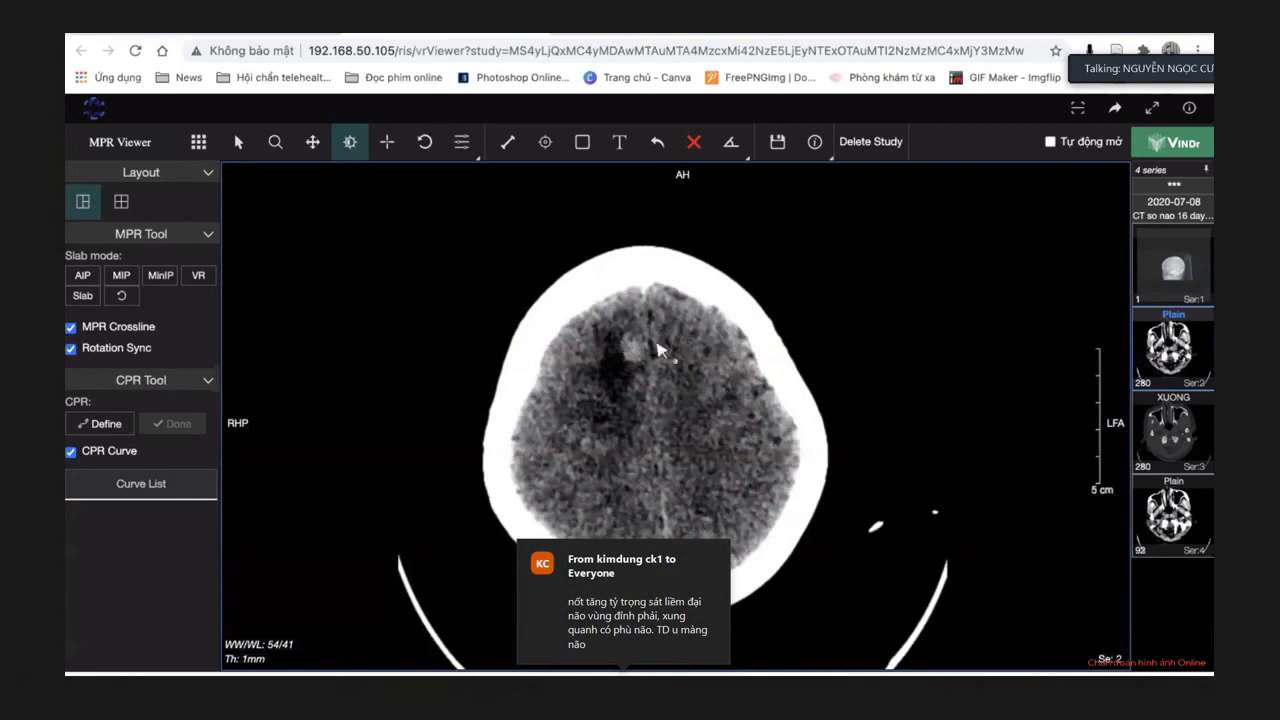
{"action": "scroll", "coordinate": [668, 442], "scroll_direction": "down", "scroll_amount": 3}
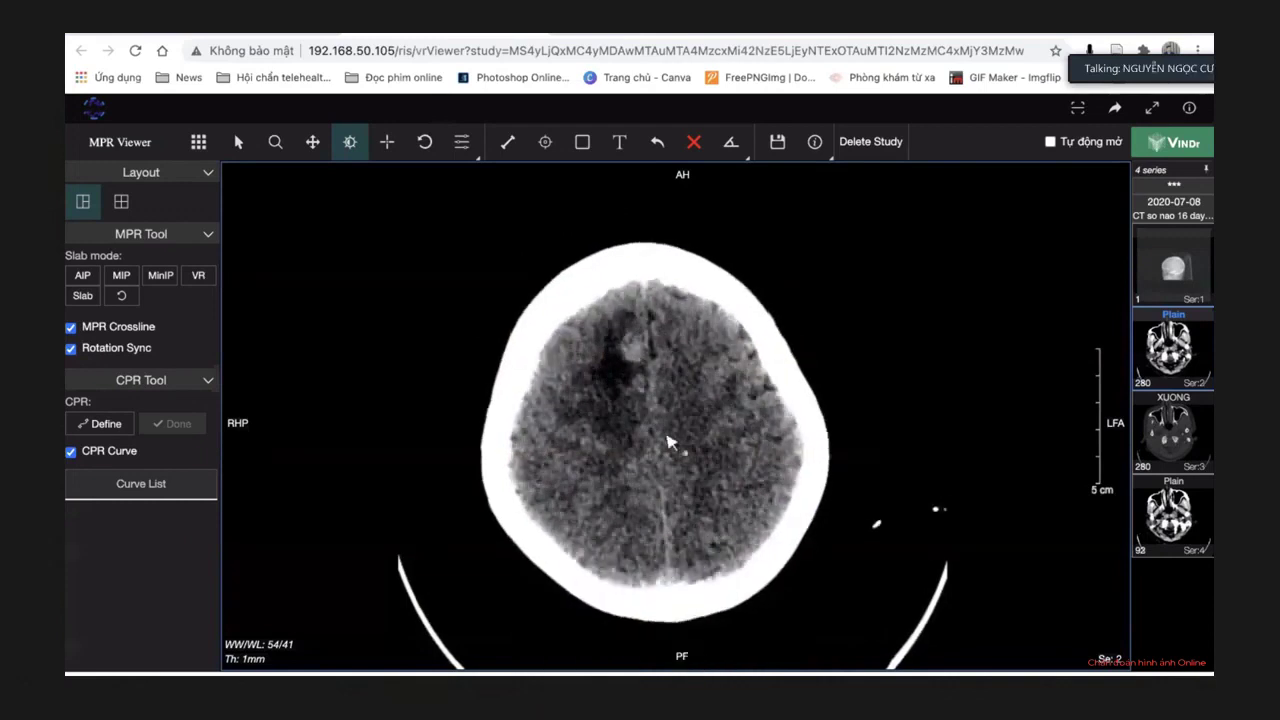
{"action": "scroll", "coordinate": [668, 442], "scroll_direction": "down", "scroll_amount": 6}
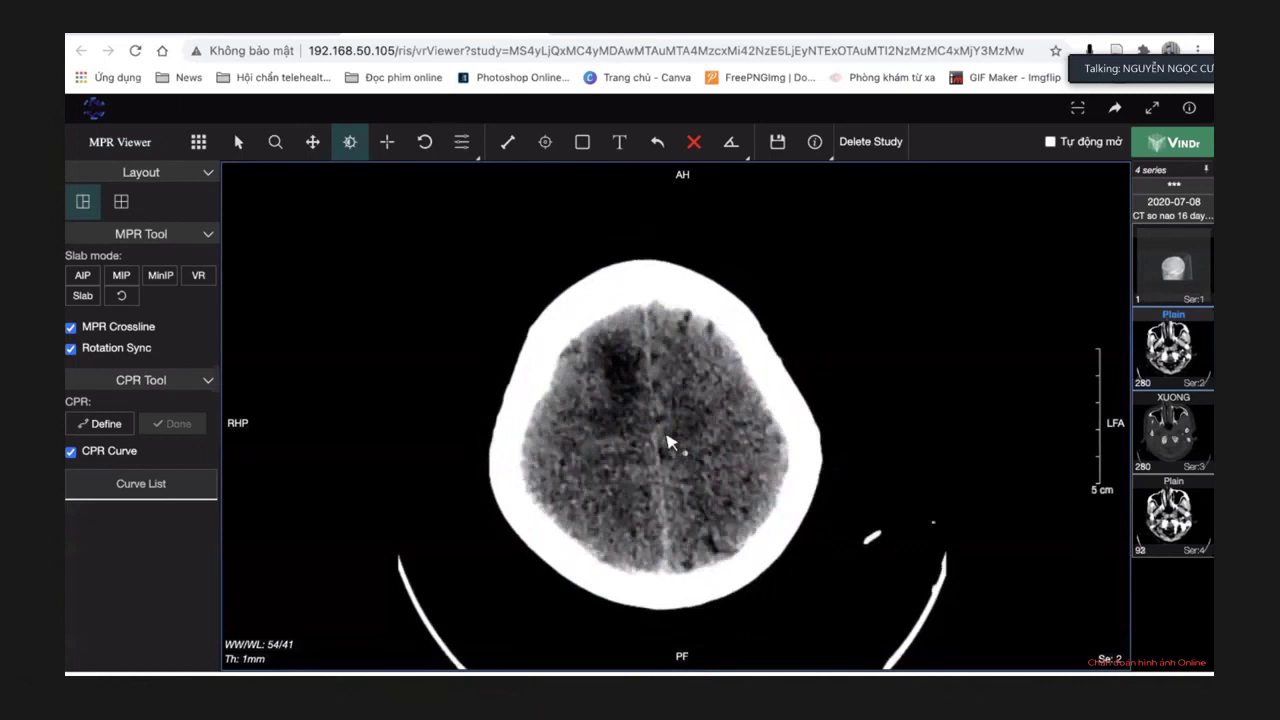
{"action": "scroll", "coordinate": [668, 442], "scroll_direction": "down", "scroll_amount": 5}
{"action": "scroll", "coordinate": [668, 442], "scroll_direction": "up", "scroll_amount": 2}
{"action": "scroll", "coordinate": [668, 442], "scroll_direction": "down", "scroll_amount": 3}
{"action": "scroll", "coordinate": [668, 441], "scroll_direction": "up", "scroll_amount": 3}
{"action": "scroll", "coordinate": [668, 441], "scroll_direction": "down", "scroll_amount": 1}
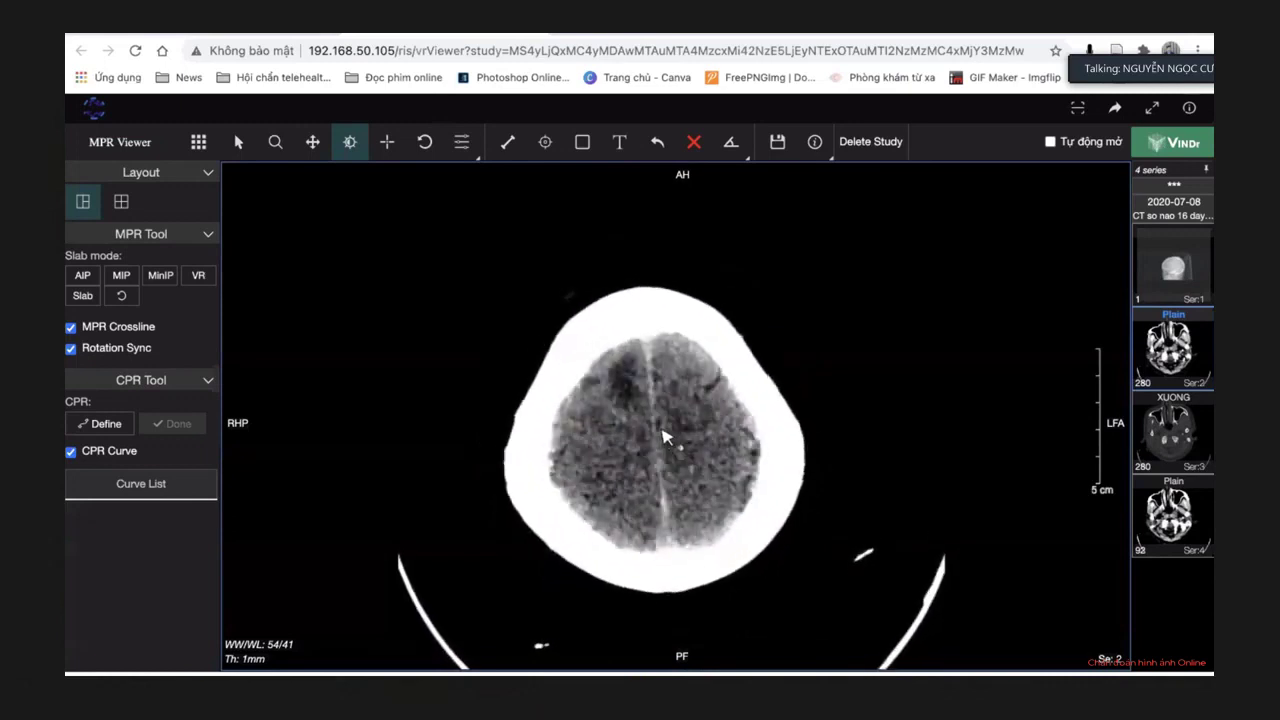
{"action": "scroll", "coordinate": [665, 437], "scroll_direction": "up", "scroll_amount": 2}
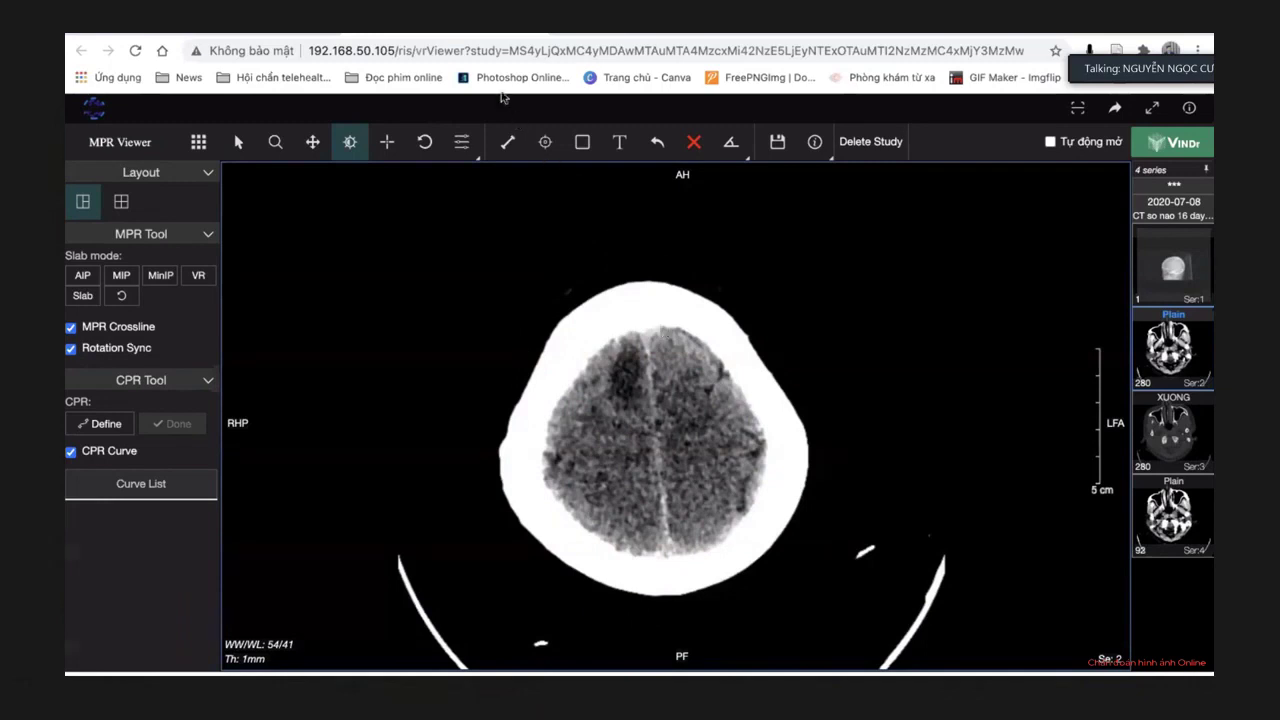
Step down to the slice where the larger right frontal lesion shows its small bright focus.
{"action": "scroll", "coordinate": [651, 403], "scroll_direction": "down", "scroll_amount": 1}
{"action": "scroll", "coordinate": [651, 403], "scroll_direction": "down", "scroll_amount": 5}
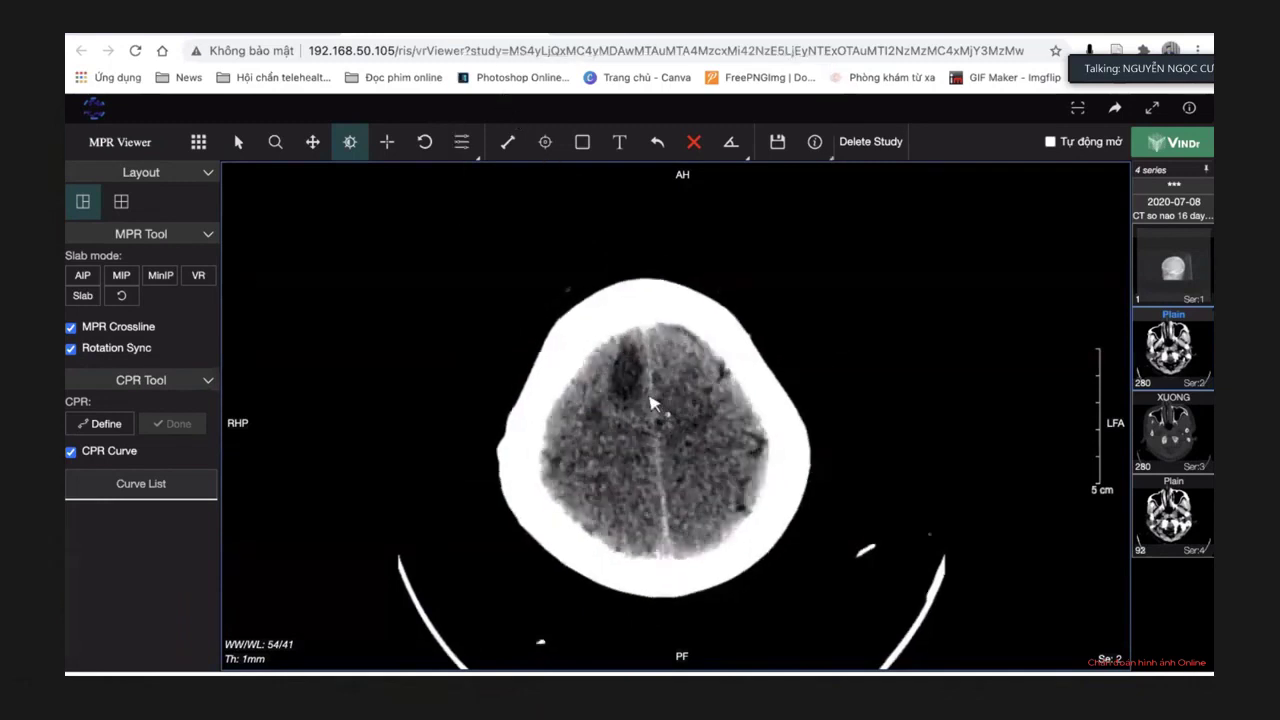
{"action": "scroll", "coordinate": [651, 403], "scroll_direction": "up", "scroll_amount": 8}
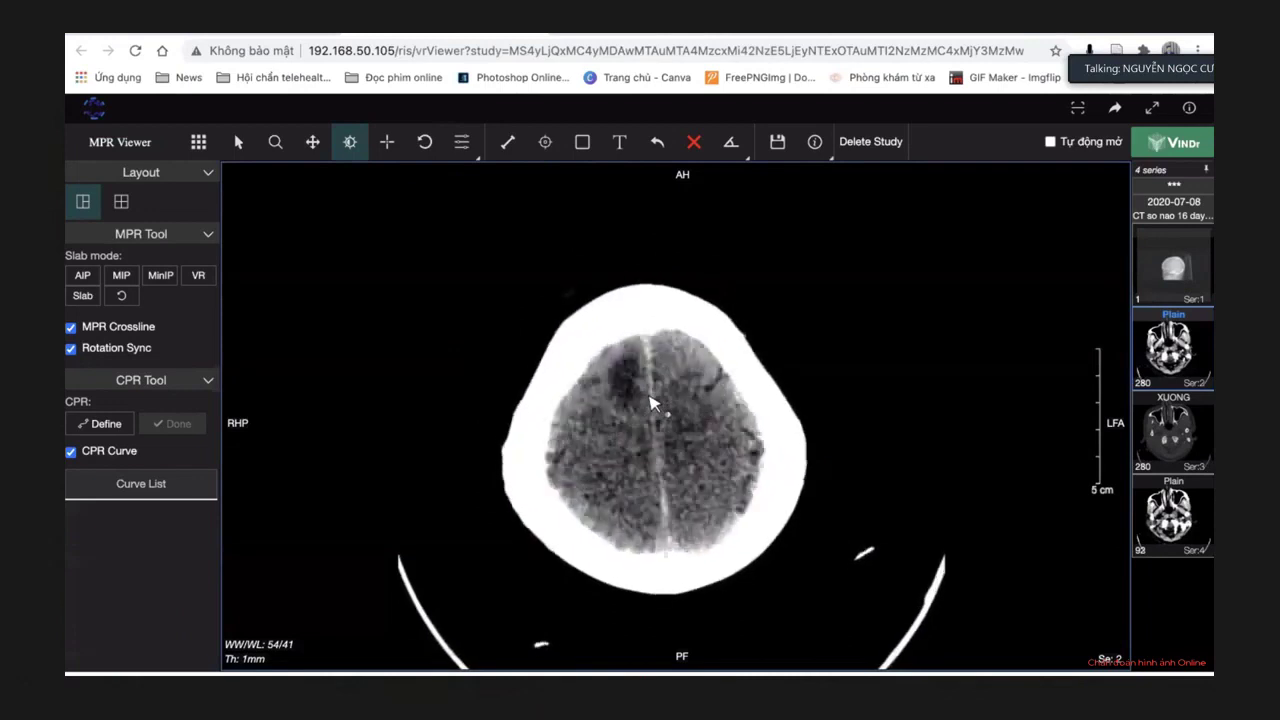
{"action": "scroll", "coordinate": [651, 403], "scroll_direction": "up", "scroll_amount": 3}
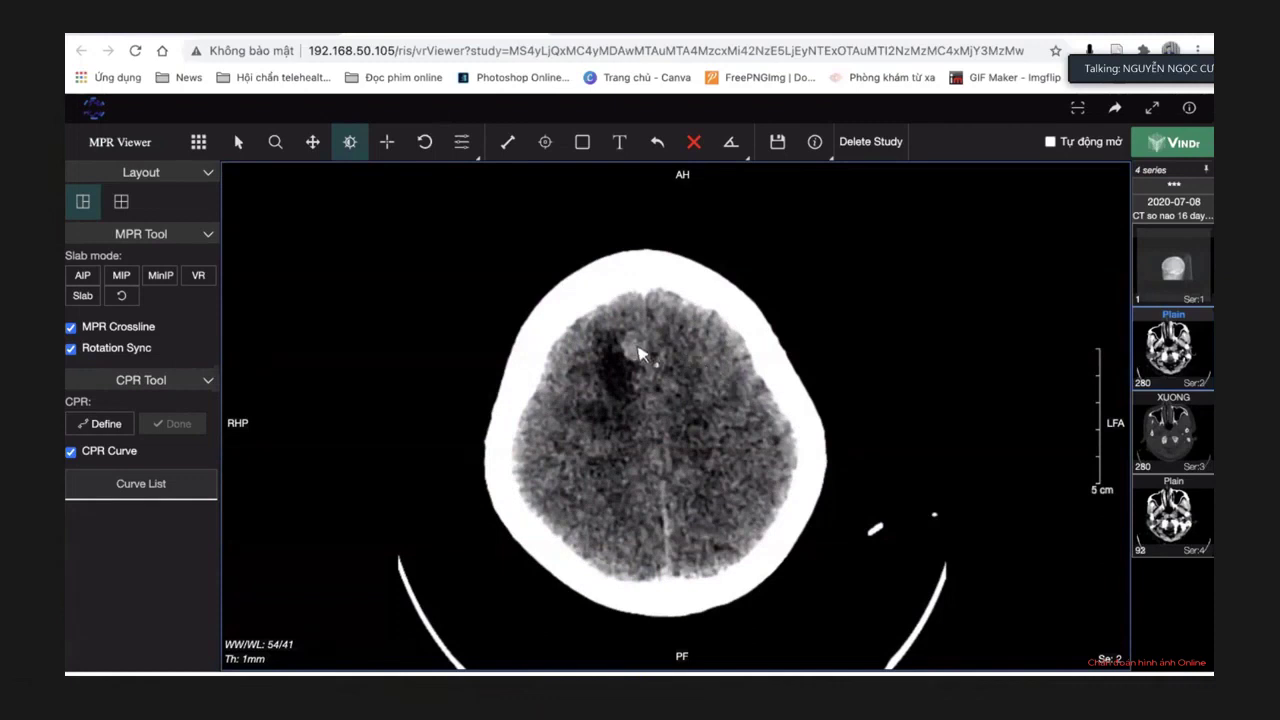
{"action": "scroll", "coordinate": [643, 367], "scroll_direction": "down", "scroll_amount": 4}
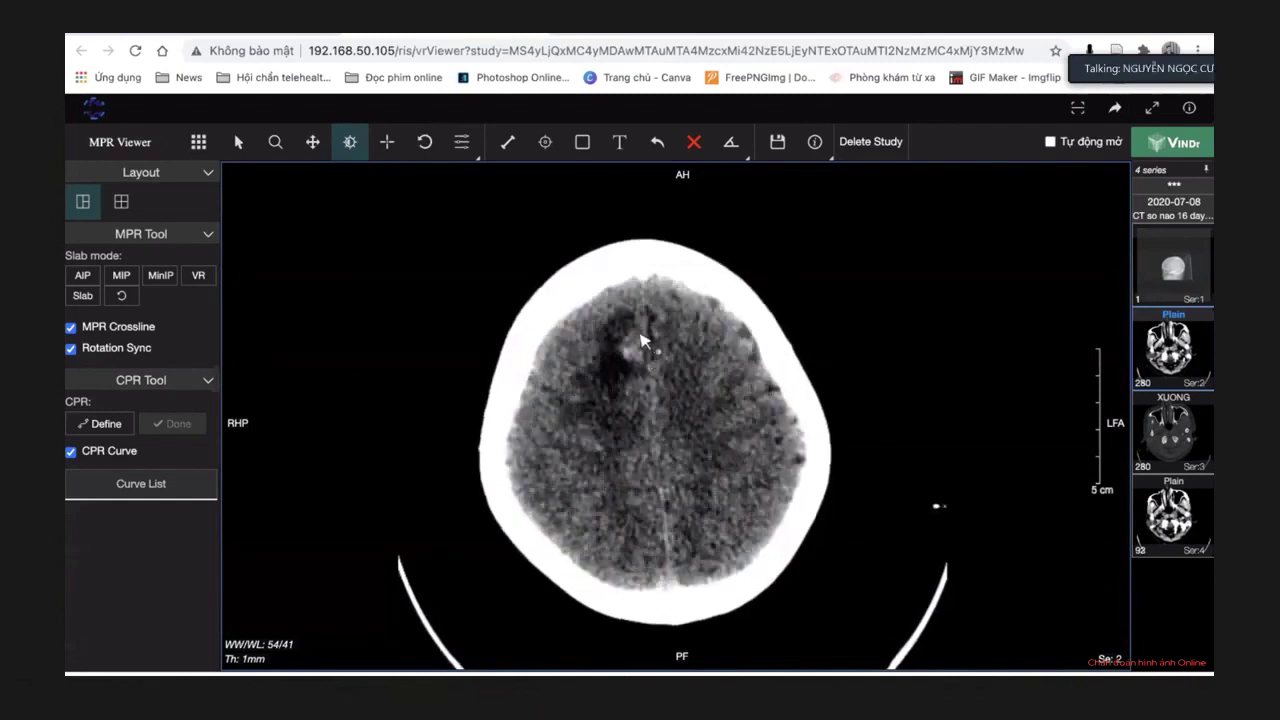
{"action": "scroll", "coordinate": [645, 366], "scroll_direction": "down", "scroll_amount": 6}
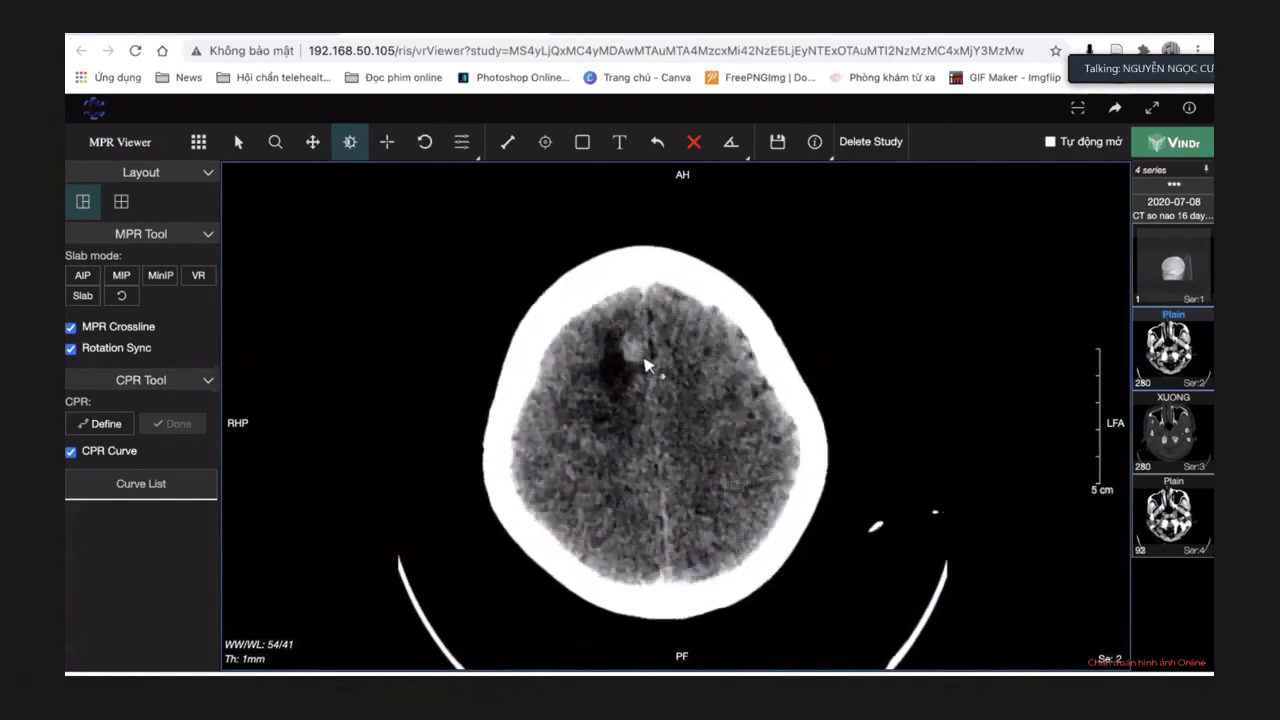
{"action": "scroll", "coordinate": [645, 366], "scroll_direction": "up", "scroll_amount": 8}
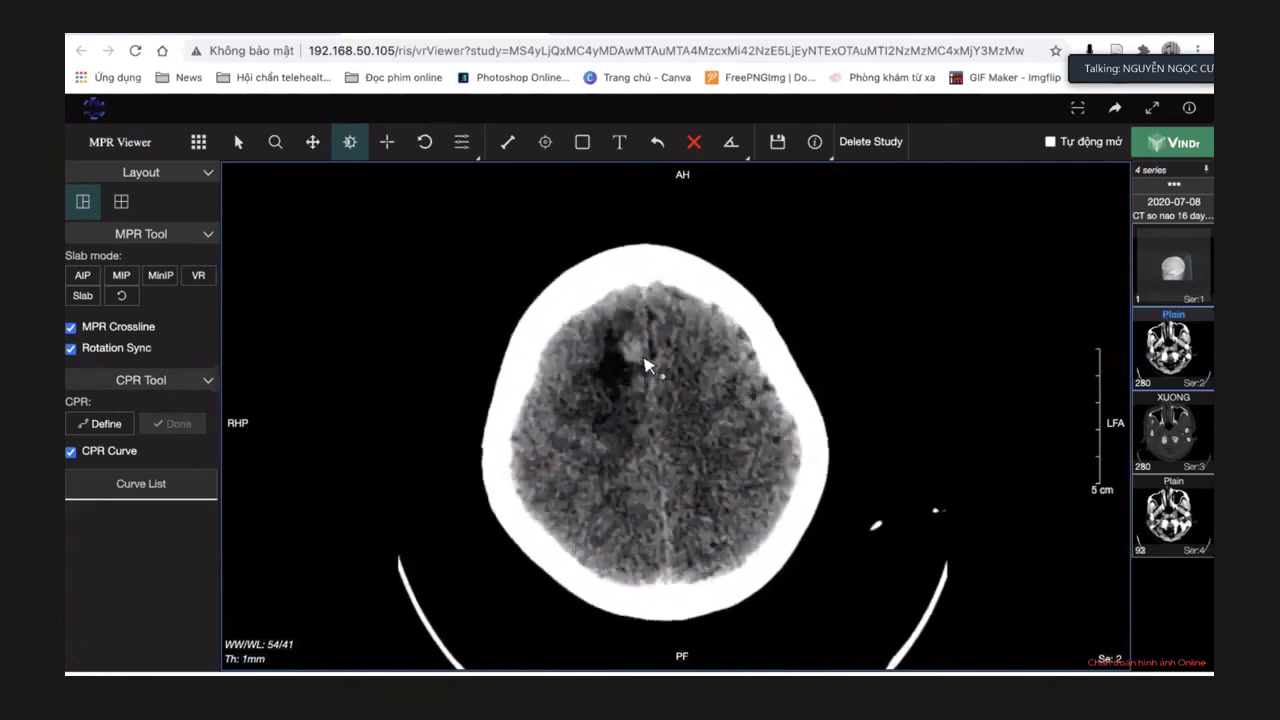
{"action": "scroll", "coordinate": [645, 366], "scroll_direction": "down", "scroll_amount": 2}
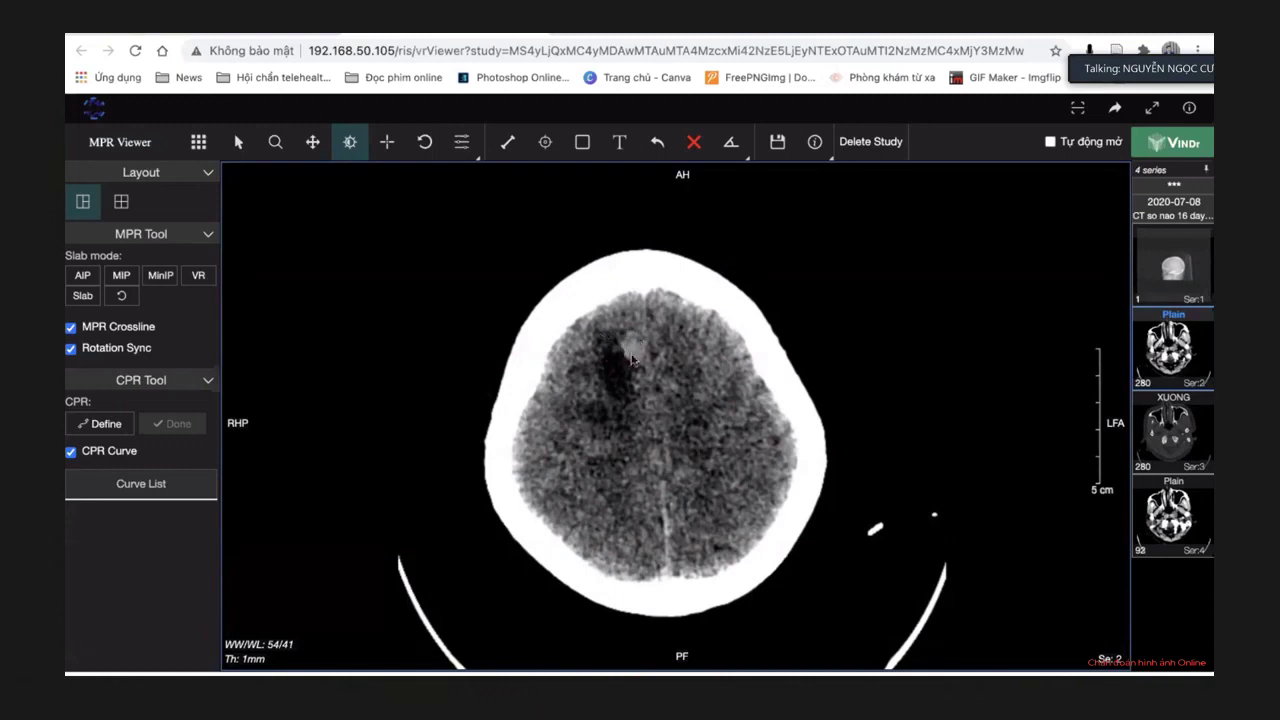
{"action": "scroll", "coordinate": [631, 357], "scroll_direction": "down", "scroll_amount": 5}
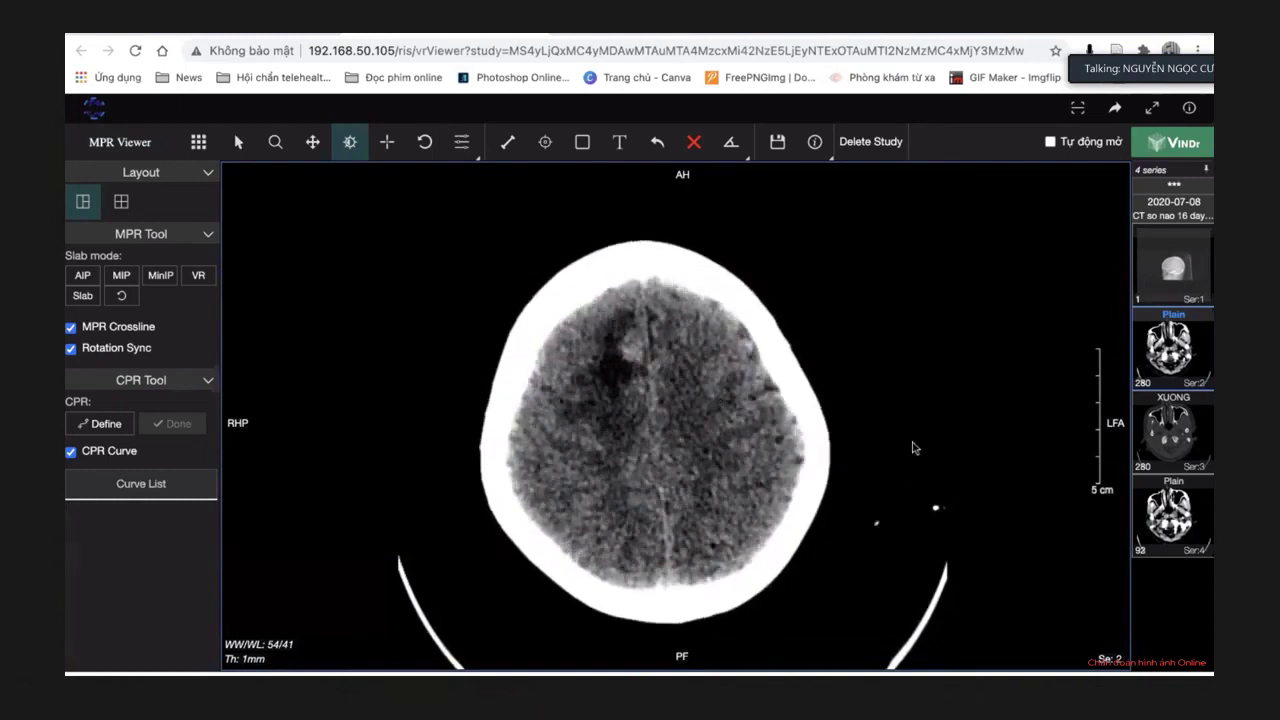
{"action": "scroll", "coordinate": [912, 448], "scroll_direction": "down", "scroll_amount": 3}
{"action": "scroll", "coordinate": [912, 448], "scroll_direction": "down", "scroll_amount": 4}
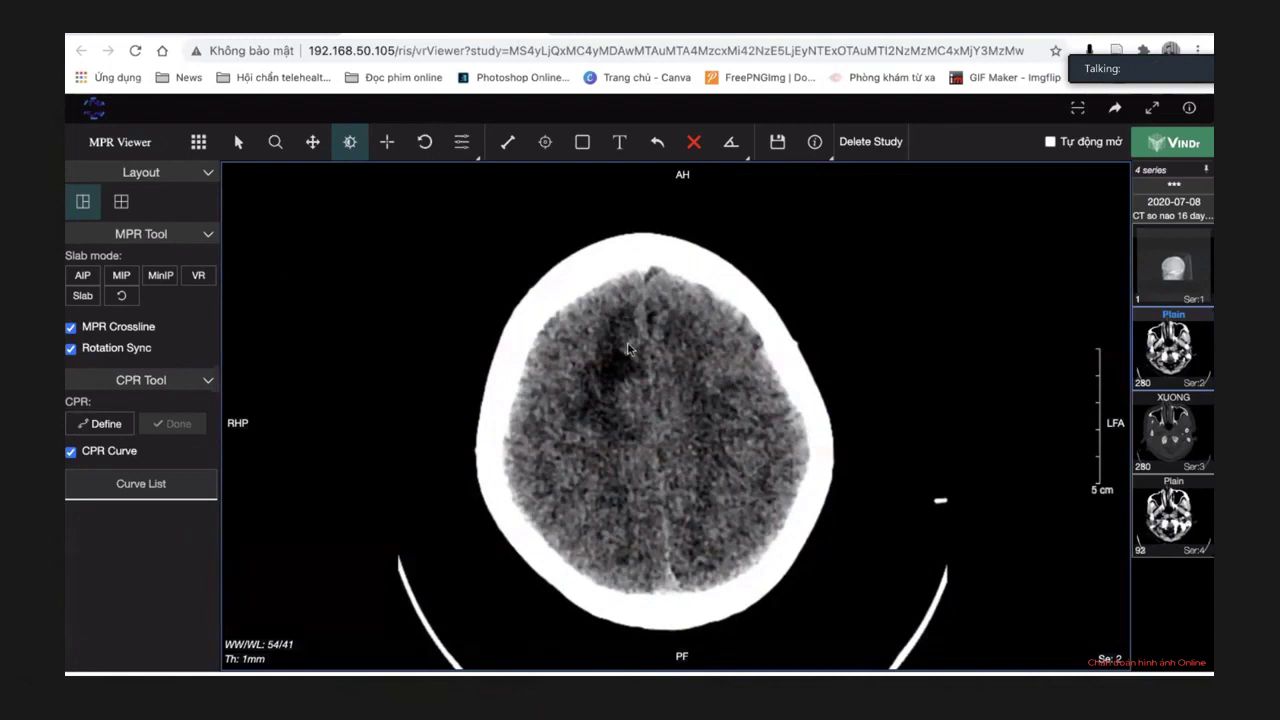
Load the XUONG bone-window series and switch the study to the 2D viewer.
{"action": "left_click", "coordinate": [1181, 433]}
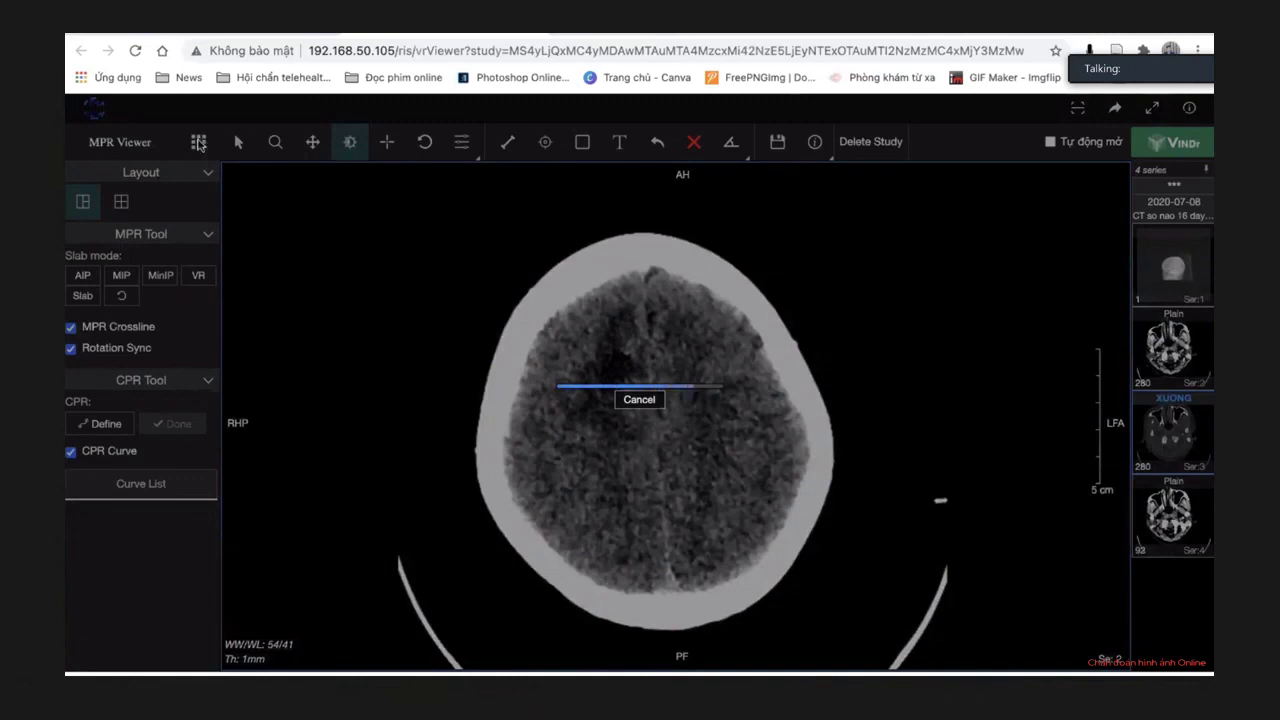
{"action": "left_click", "coordinate": [198, 143]}
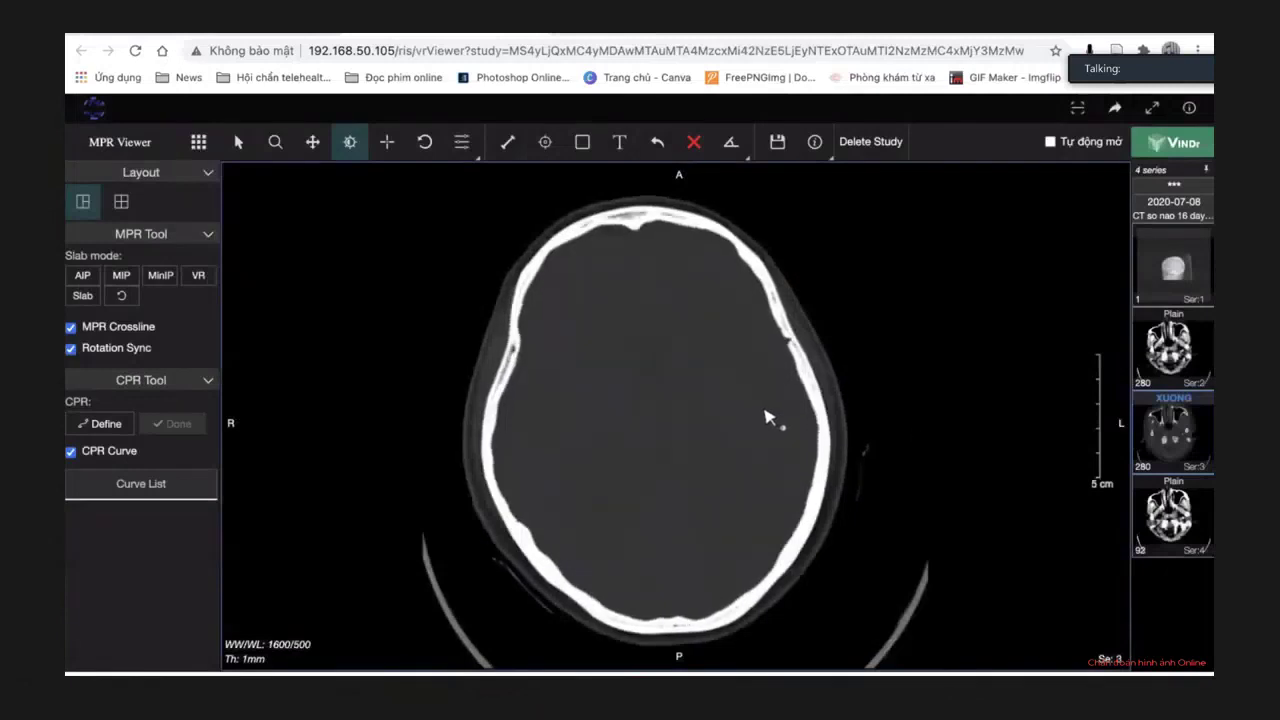
{"action": "left_click", "coordinate": [199, 145]}
{"action": "left_click", "coordinate": [215, 187]}
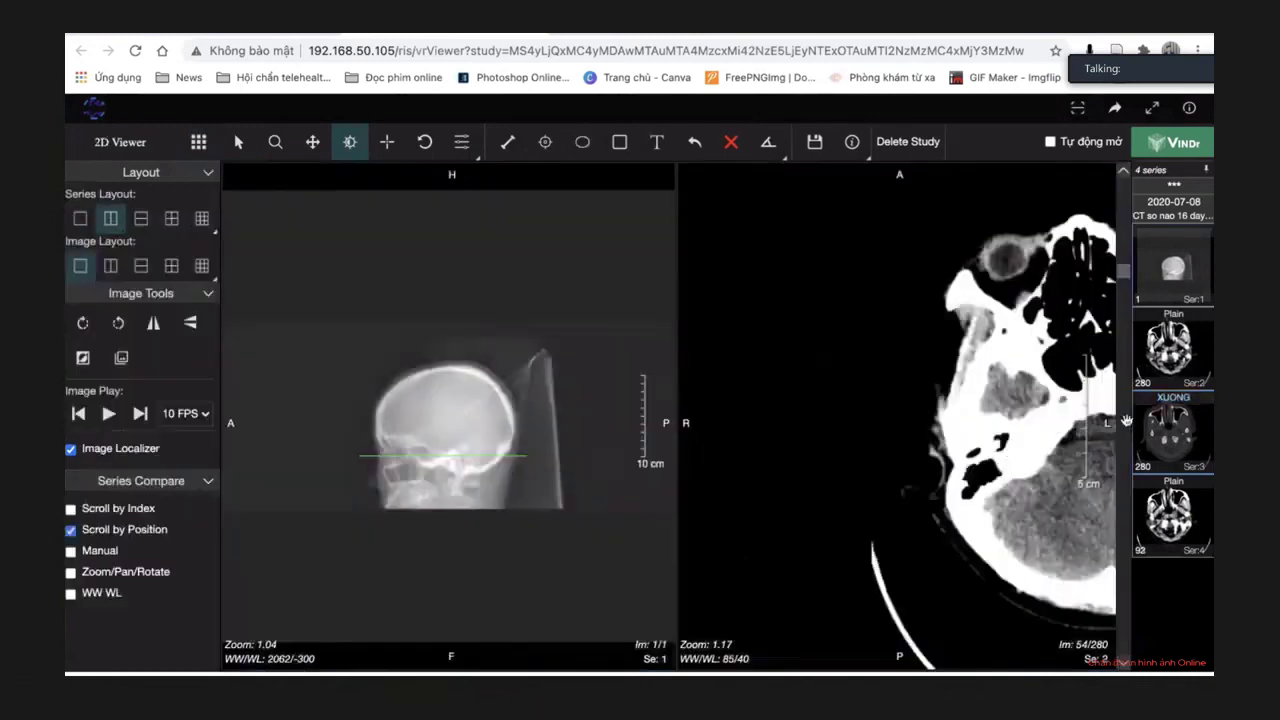
Fill the viewer with the XUONG bone-window axial series and page to skull-base image 56 of 280.
{"action": "double_click", "coordinate": [897, 420]}
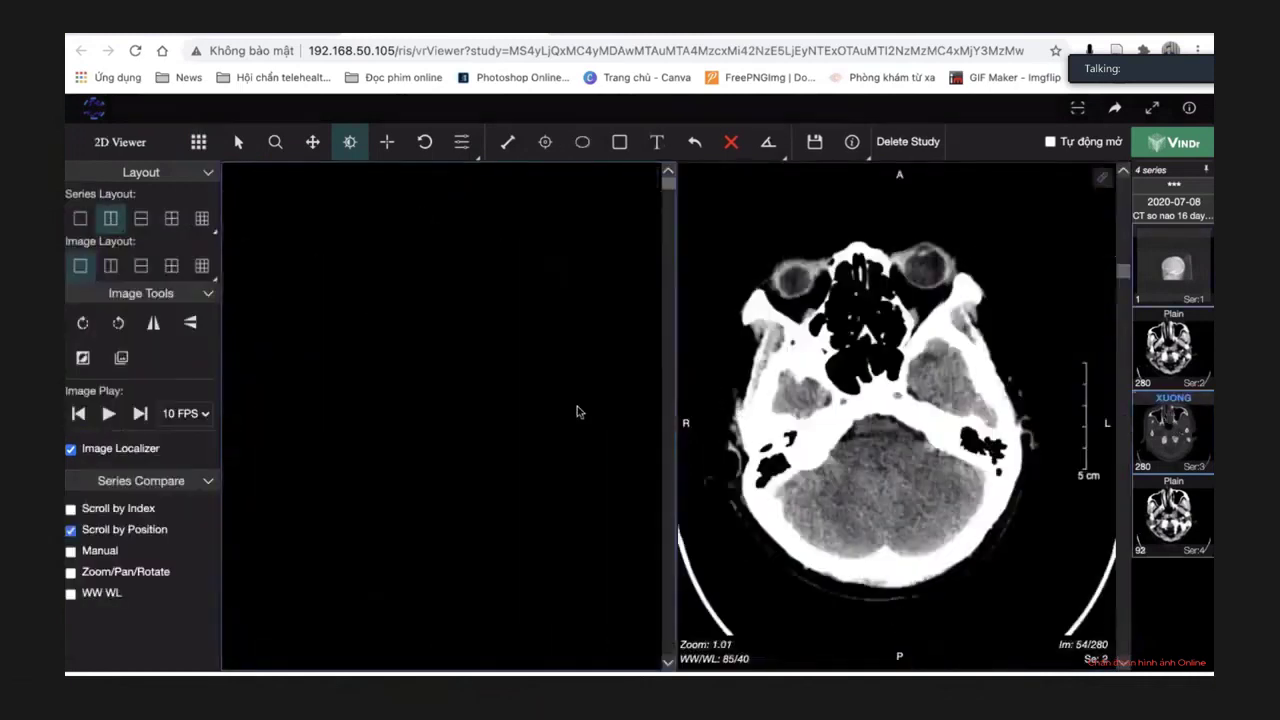
{"action": "left_click_drag", "start_coordinate": [1175, 421], "coordinate": [771, 450]}
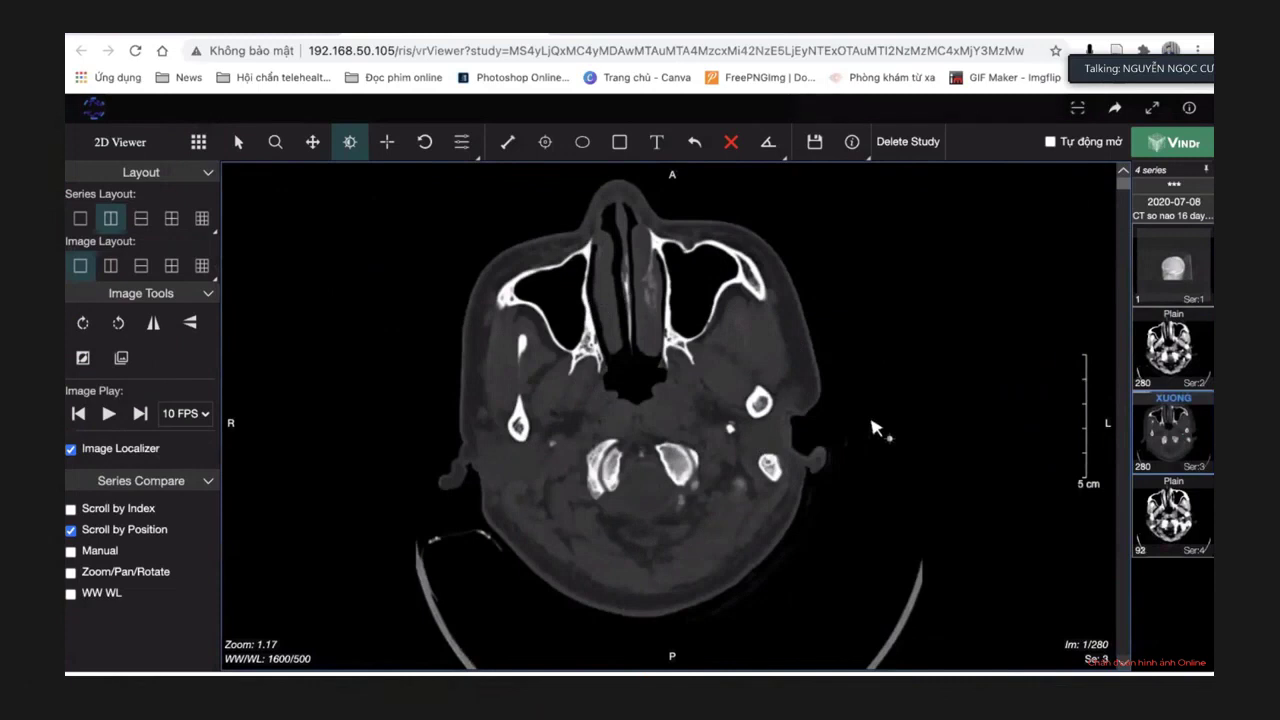
{"action": "scroll", "coordinate": [876, 430], "scroll_direction": "down", "scroll_amount": 17}
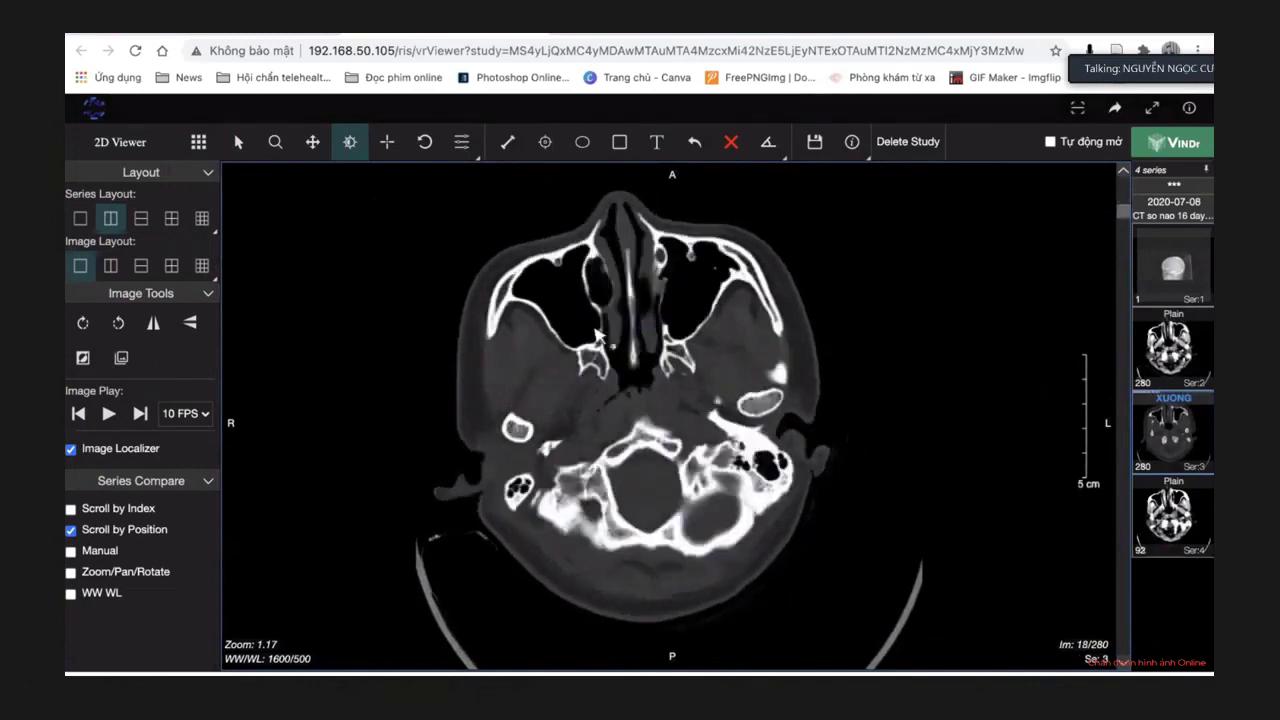
{"action": "scroll", "coordinate": [597, 336], "scroll_direction": "down", "scroll_amount": 11}
{"action": "scroll", "coordinate": [597, 336], "scroll_direction": "down", "scroll_amount": 13}
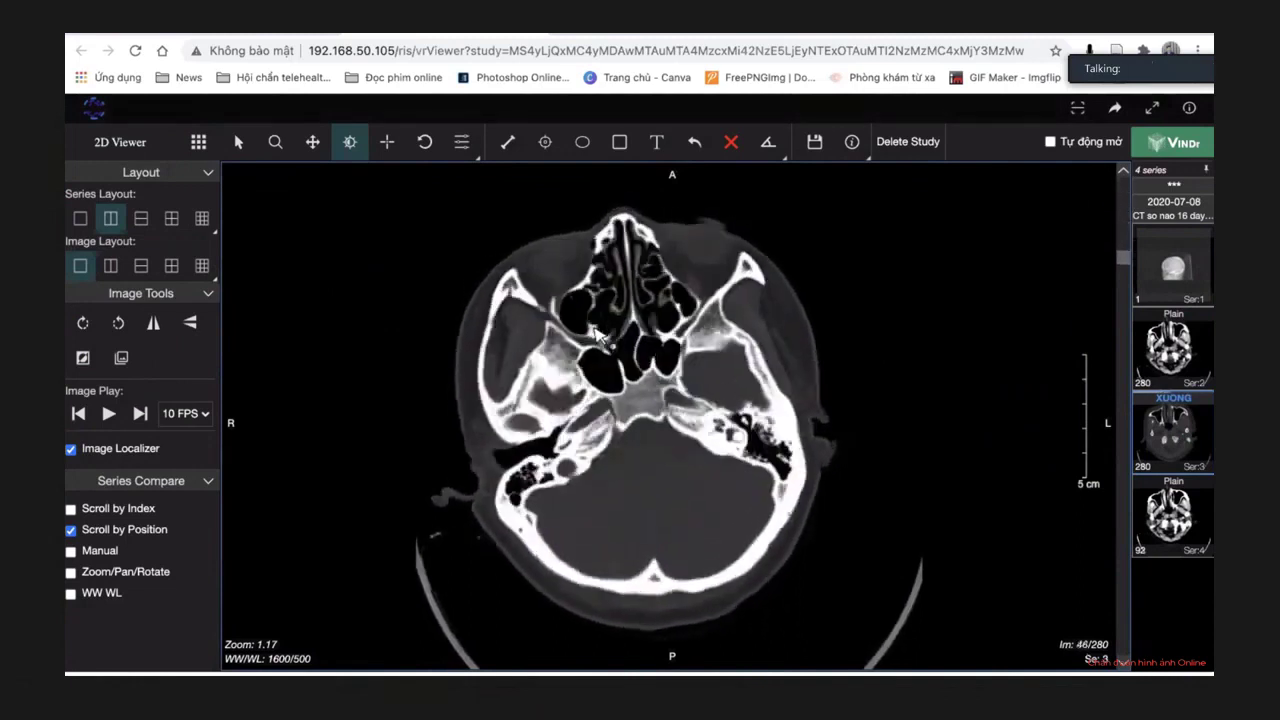
{"action": "scroll", "coordinate": [597, 336], "scroll_direction": "down", "scroll_amount": 20}
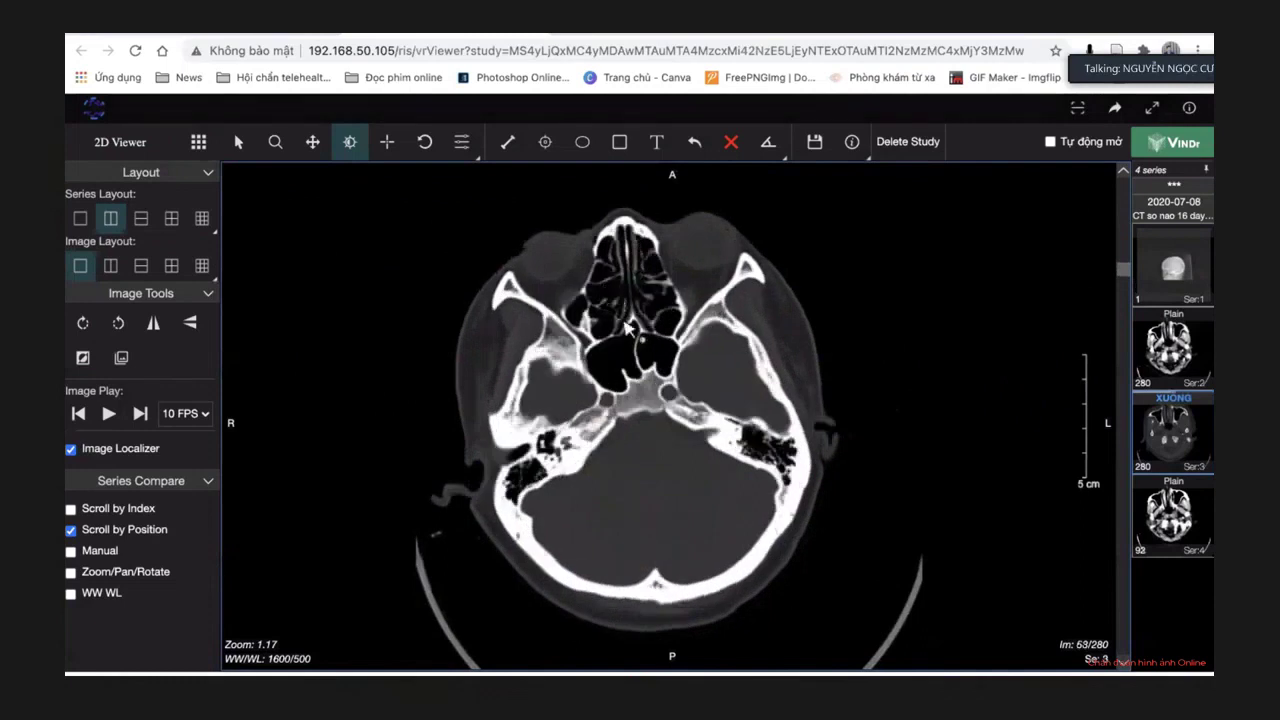
{"action": "scroll", "coordinate": [627, 327], "scroll_direction": "up", "scroll_amount": 10}
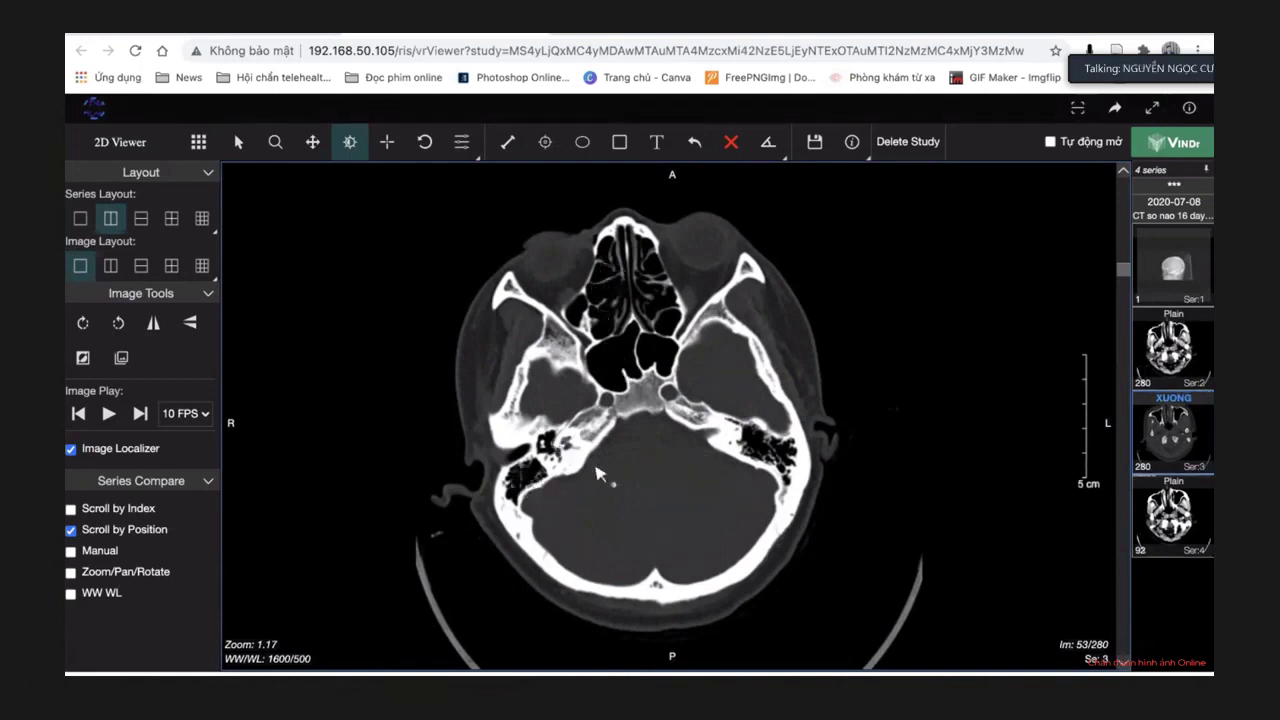
{"action": "scroll", "coordinate": [597, 473], "scroll_direction": "up", "scroll_amount": 13}
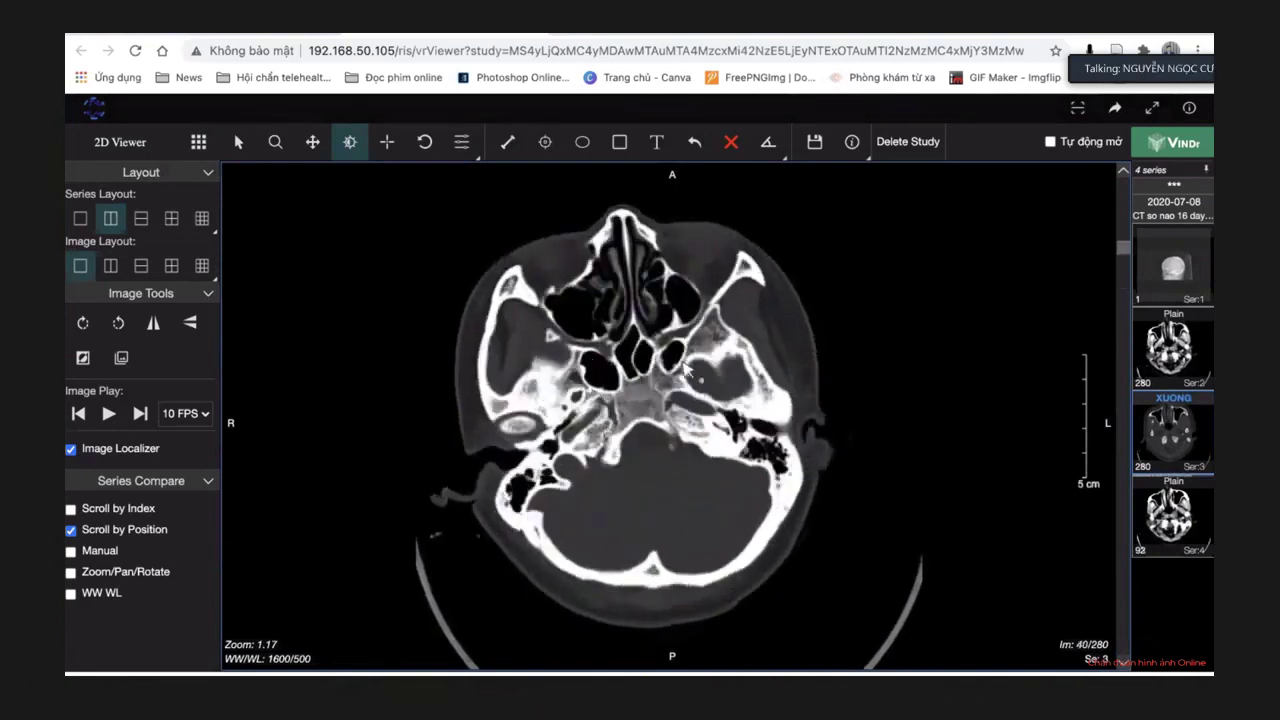
{"action": "scroll", "coordinate": [680, 371], "scroll_direction": "up", "scroll_amount": 2}
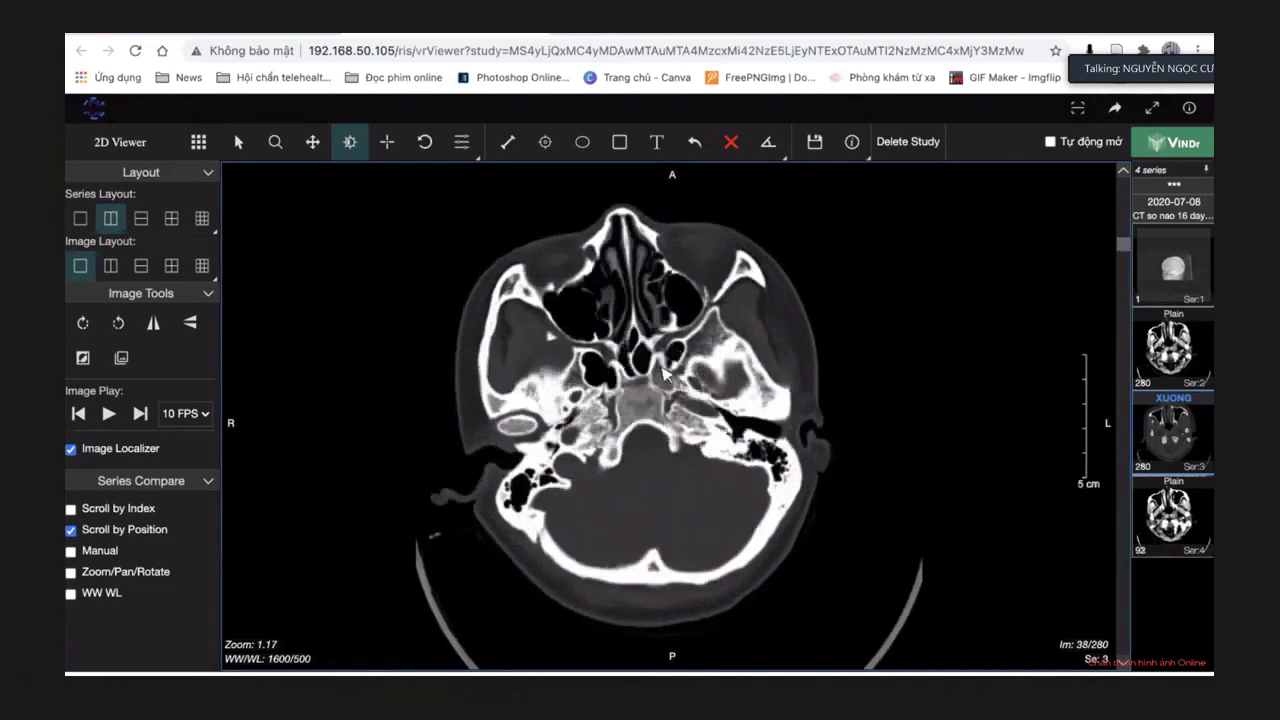
{"action": "scroll", "coordinate": [567, 481], "scroll_direction": "down", "scroll_amount": 20}
{"action": "scroll", "coordinate": [567, 481], "scroll_direction": "up", "scroll_amount": 20}
Switch to MPR, maximize the coronal plane, and scroll to the orbits and sinuses.
{"action": "left_click", "coordinate": [198, 141]}
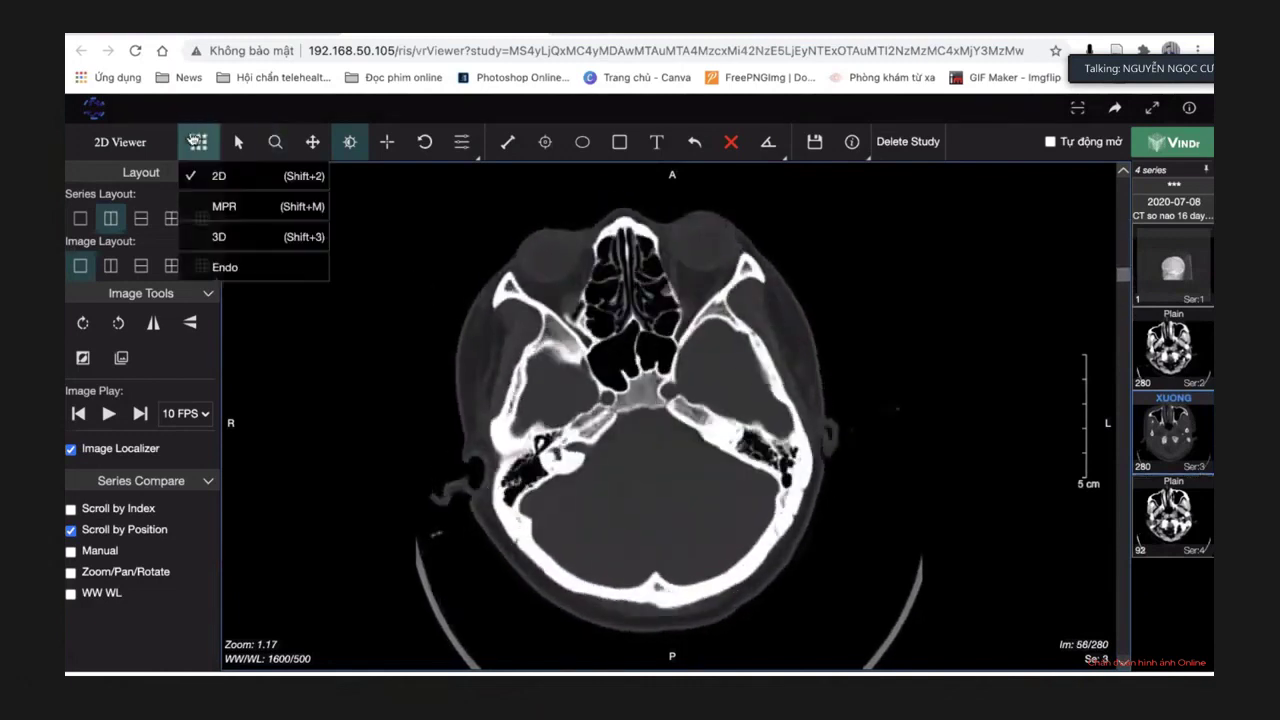
{"action": "left_click", "coordinate": [220, 207]}
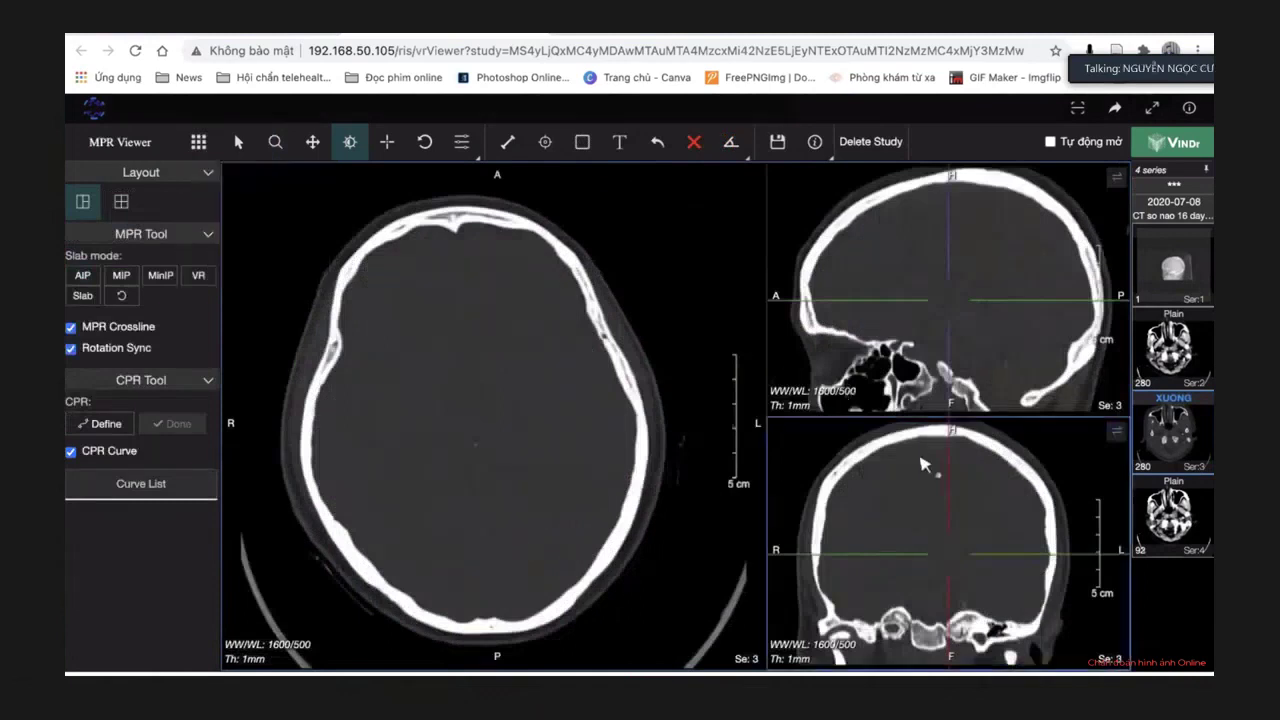
{"action": "double_click", "coordinate": [929, 466]}
{"action": "scroll", "coordinate": [680, 401], "scroll_direction": "down", "scroll_amount": 10}
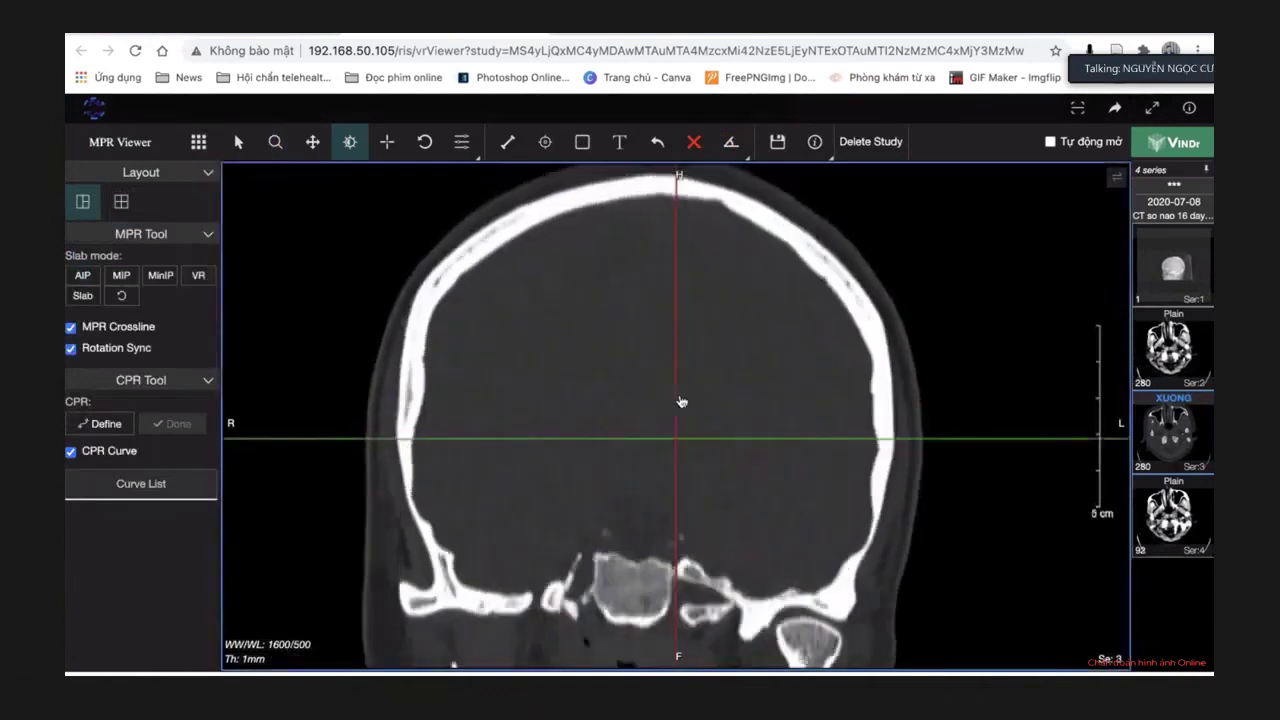
{"action": "scroll", "coordinate": [680, 401], "scroll_direction": "down", "scroll_amount": 10}
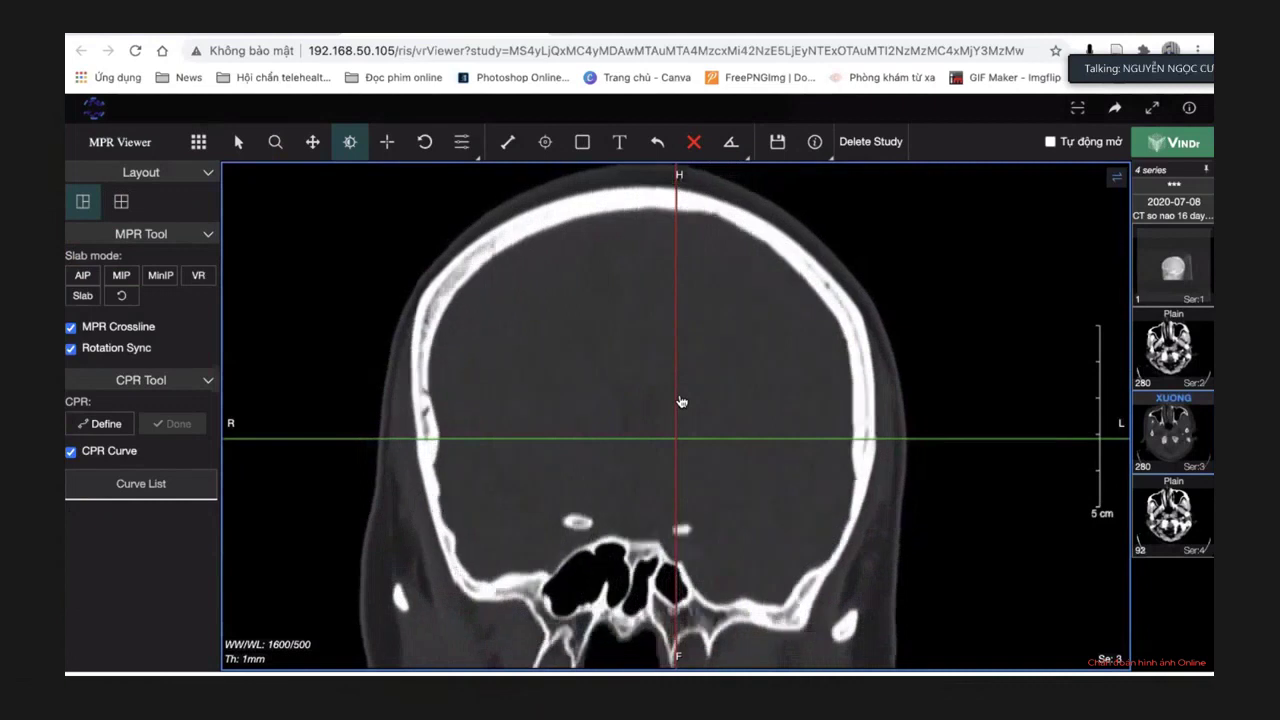
{"action": "scroll", "coordinate": [680, 401], "scroll_direction": "down", "scroll_amount": 5}
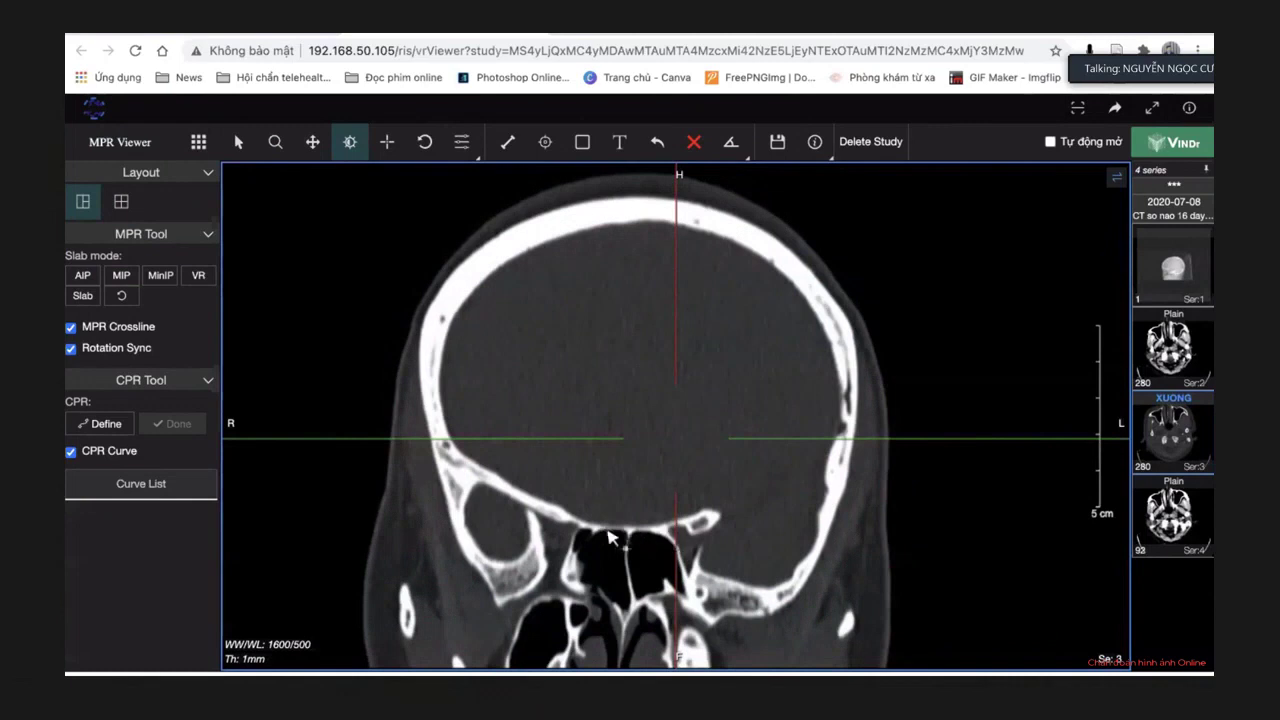
{"action": "scroll", "coordinate": [727, 541], "scroll_direction": "down", "scroll_amount": 3}
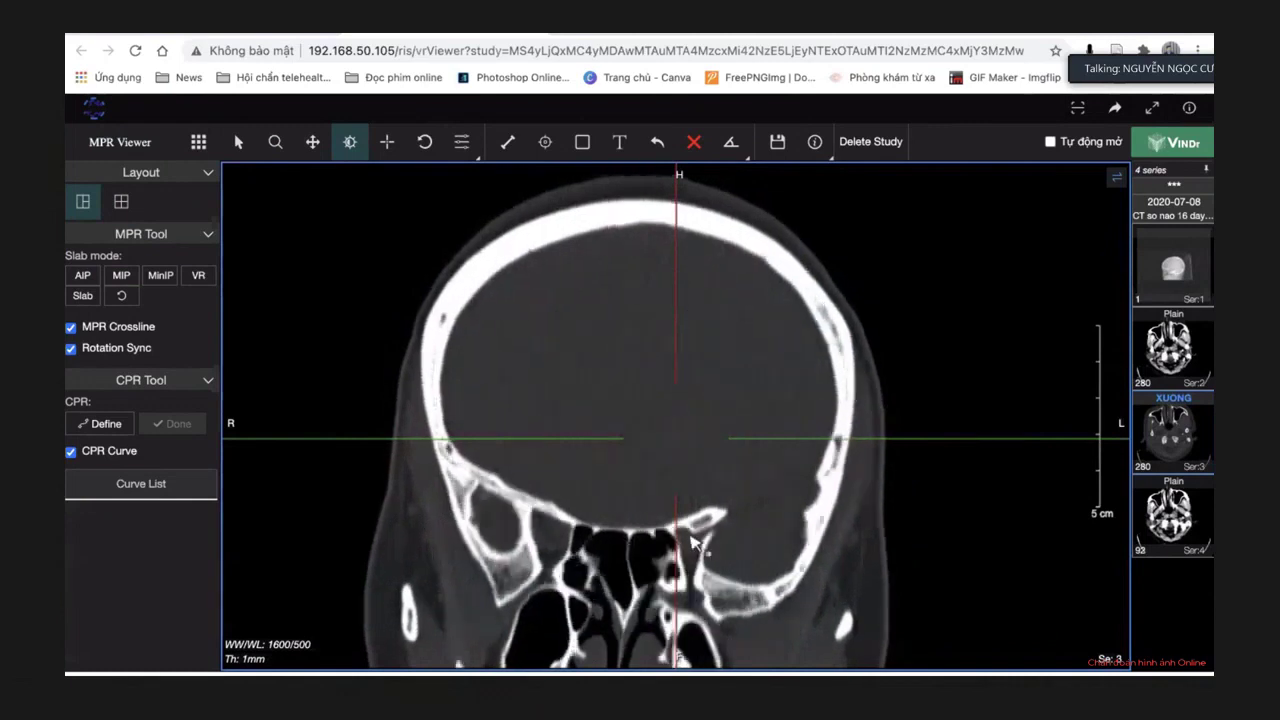
{"action": "scroll", "coordinate": [685, 540], "scroll_direction": "down", "scroll_amount": 3}
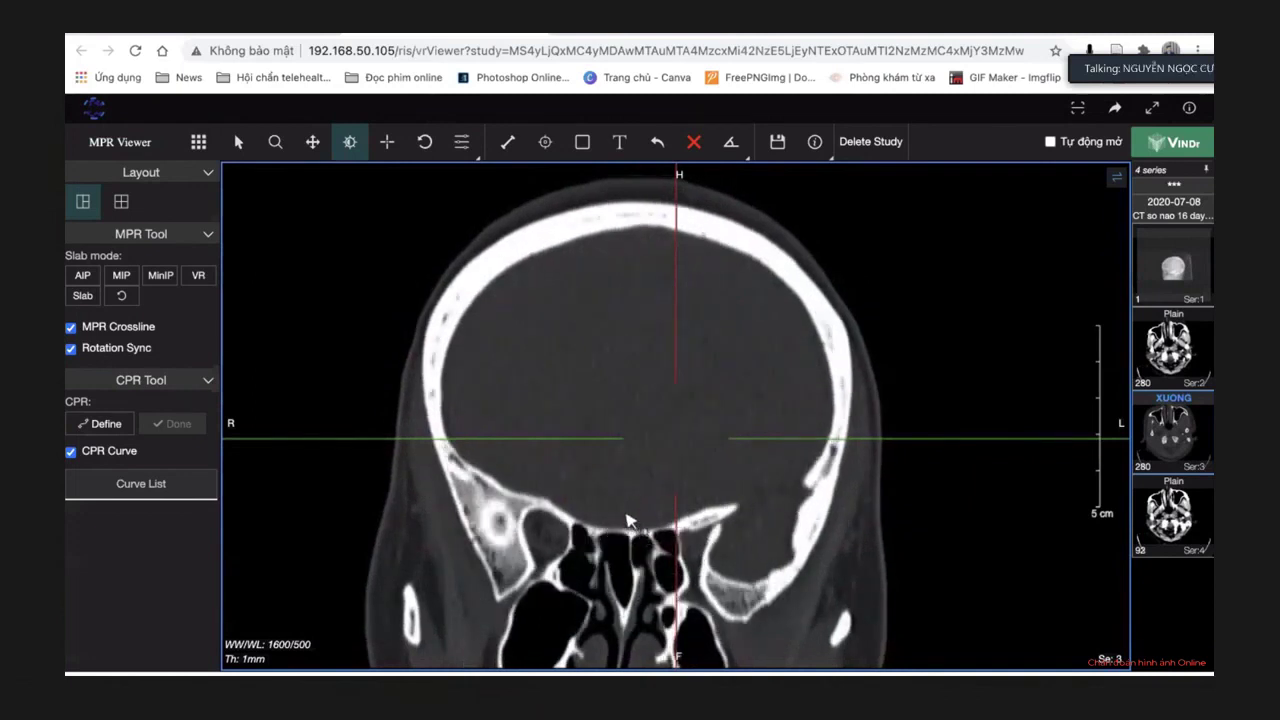
Hide the MPR crosslines and scroll further through the coronal slices.
{"action": "left_click", "coordinate": [71, 326]}
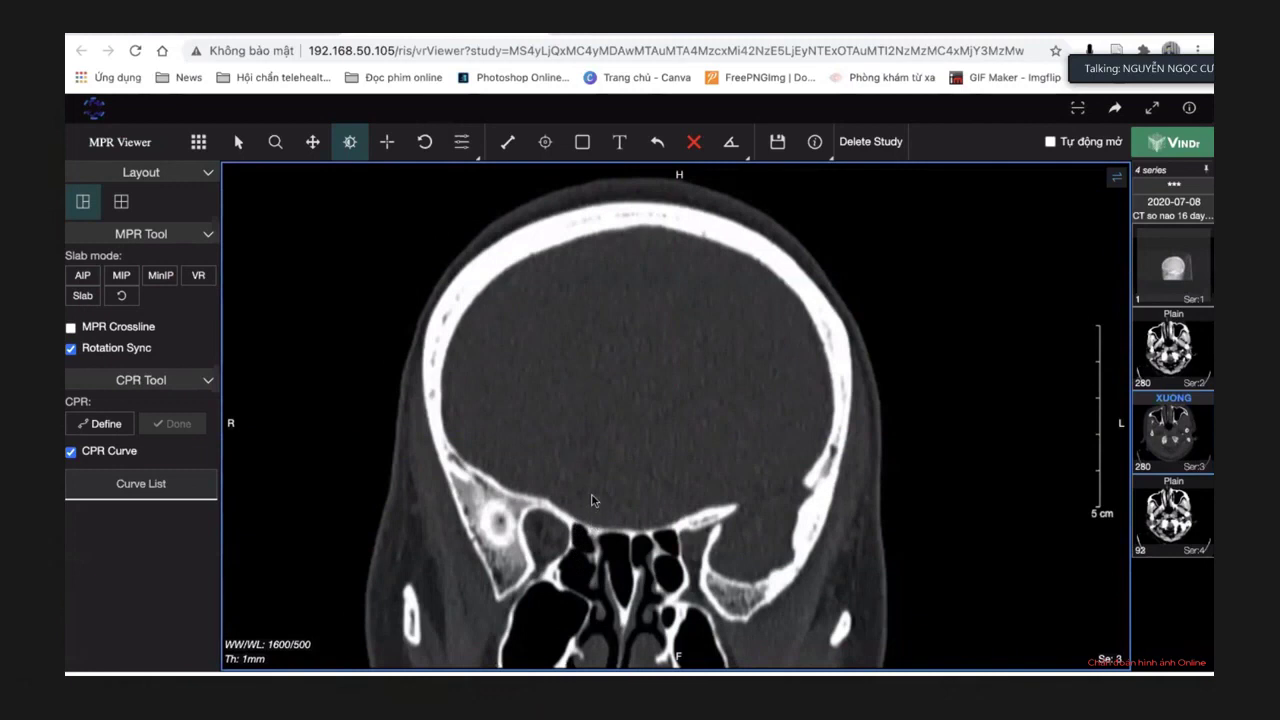
{"action": "scroll", "coordinate": [621, 500], "scroll_direction": "down", "scroll_amount": 10}
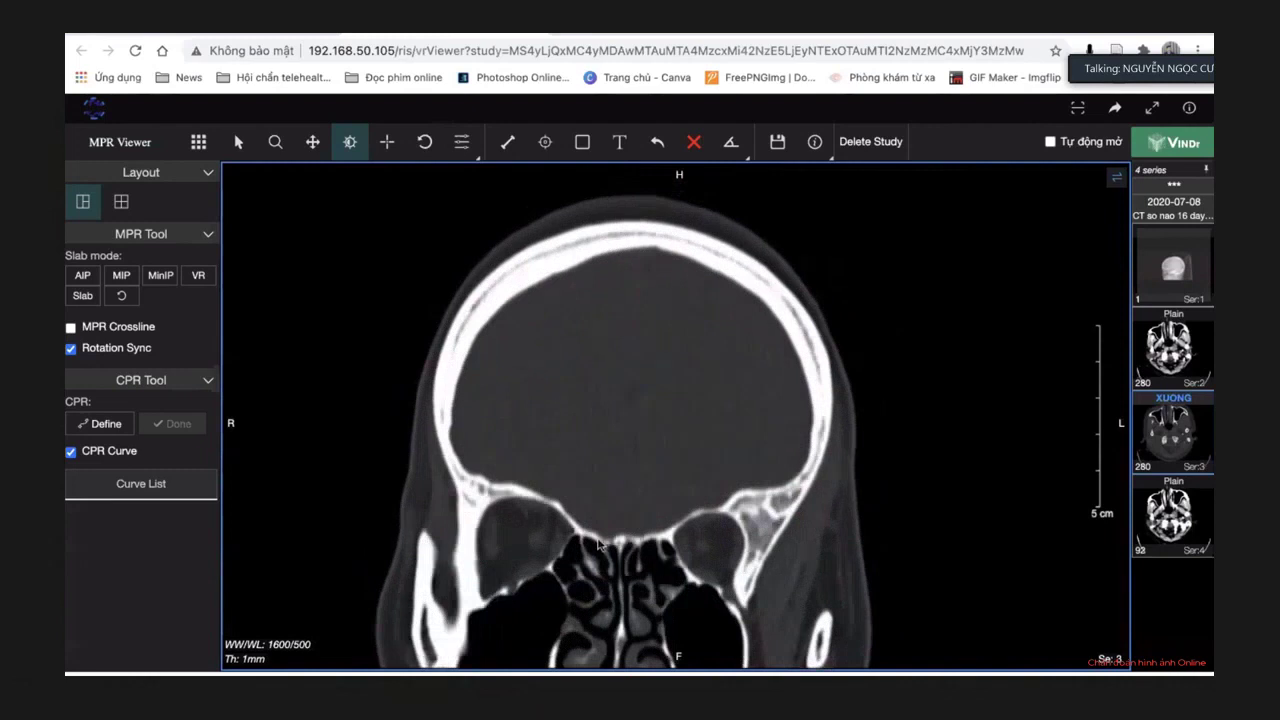
{"action": "scroll", "coordinate": [598, 543], "scroll_direction": "down", "scroll_amount": 3}
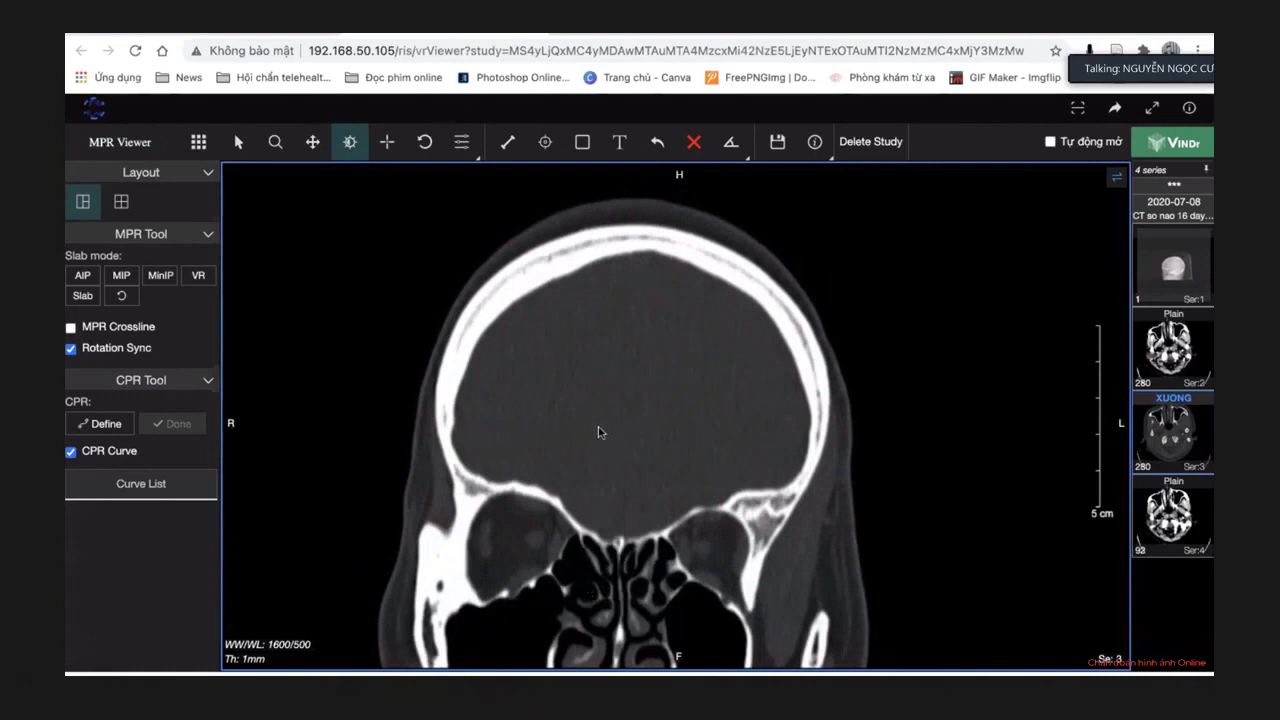
{"action": "scroll", "coordinate": [598, 432], "scroll_direction": "down", "scroll_amount": 4}
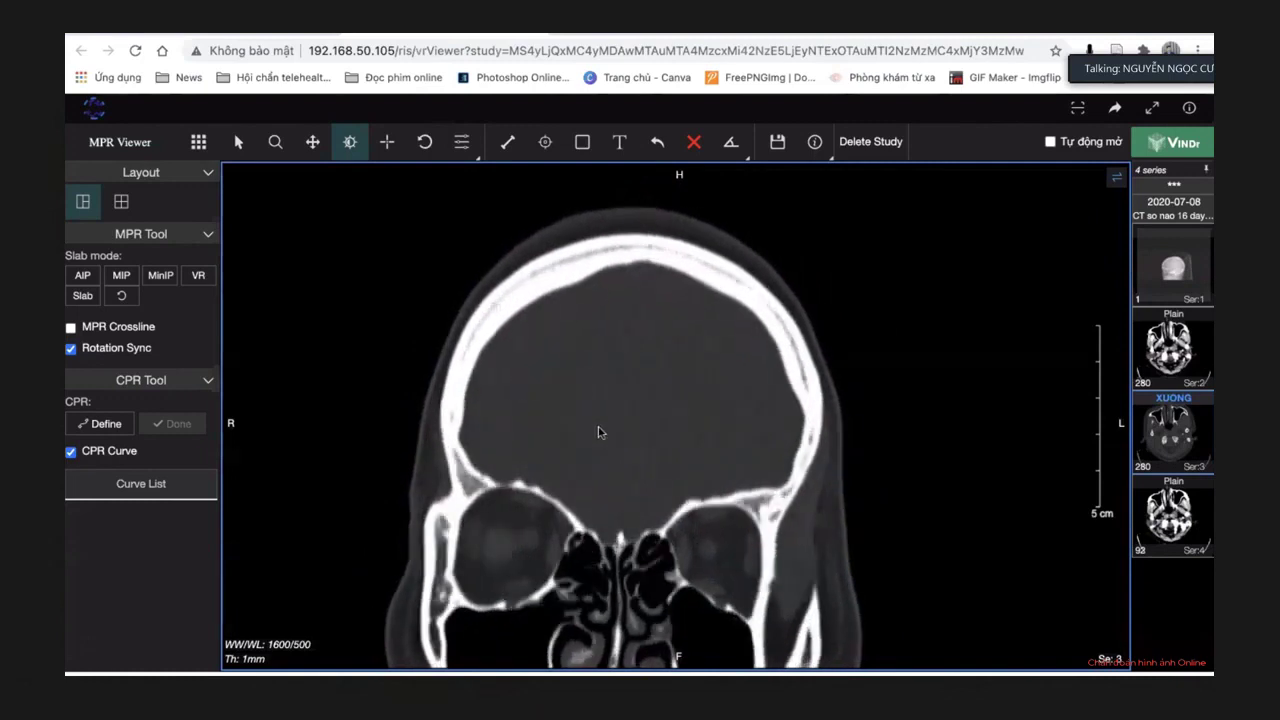
{"action": "scroll", "coordinate": [598, 432], "scroll_direction": "down", "scroll_amount": 1}
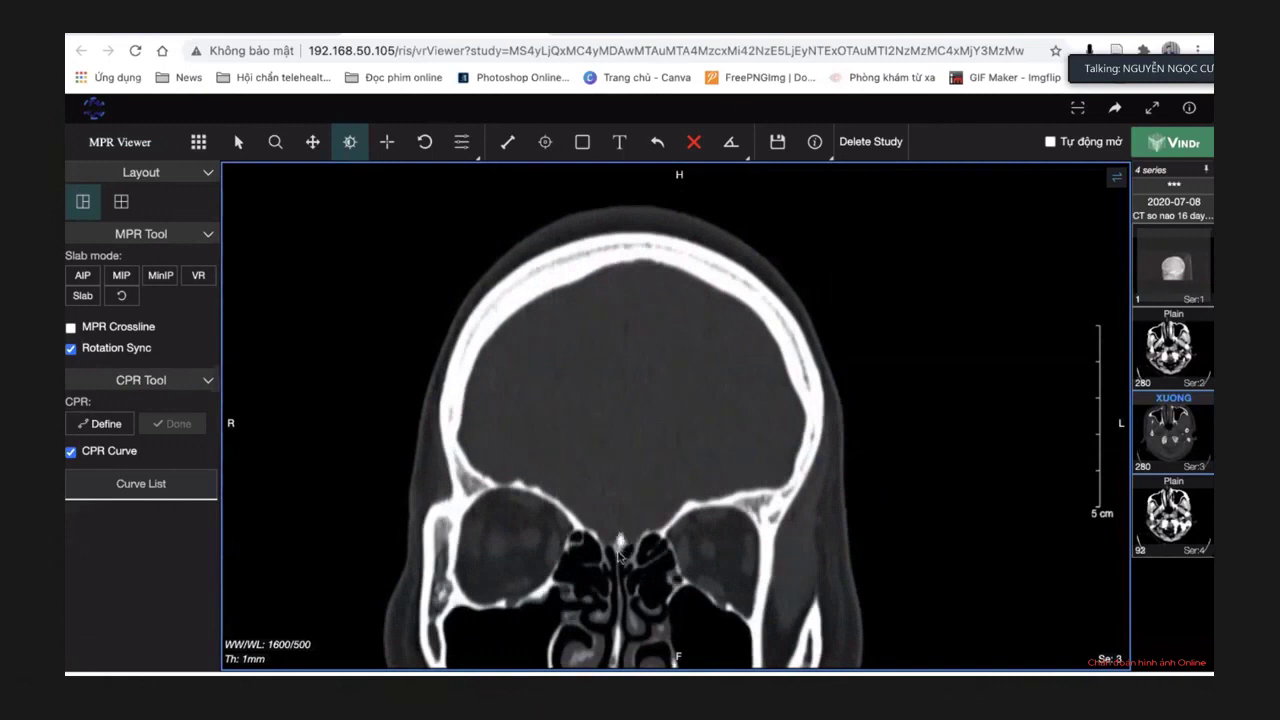
{"action": "scroll", "coordinate": [619, 554], "scroll_direction": "down", "scroll_amount": 1}
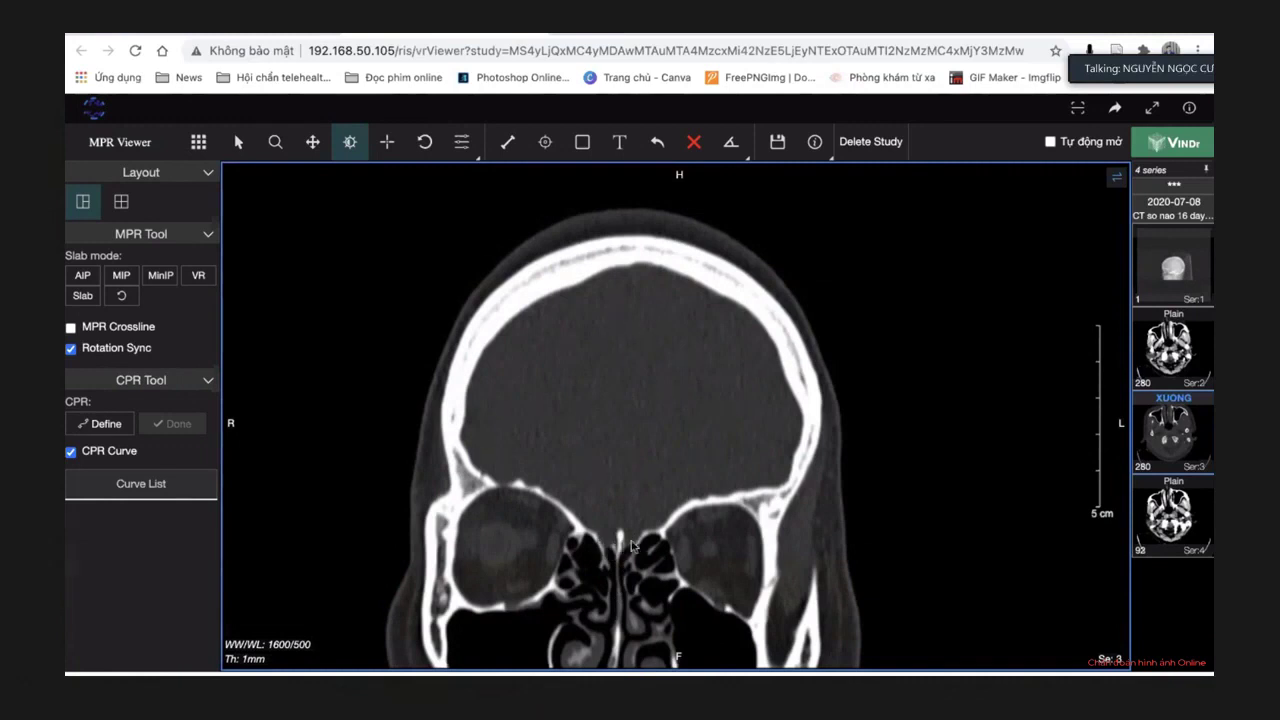
Zoom in on the orbits and nasal region and pan the image upward.
{"action": "left_click", "coordinate": [275, 141]}
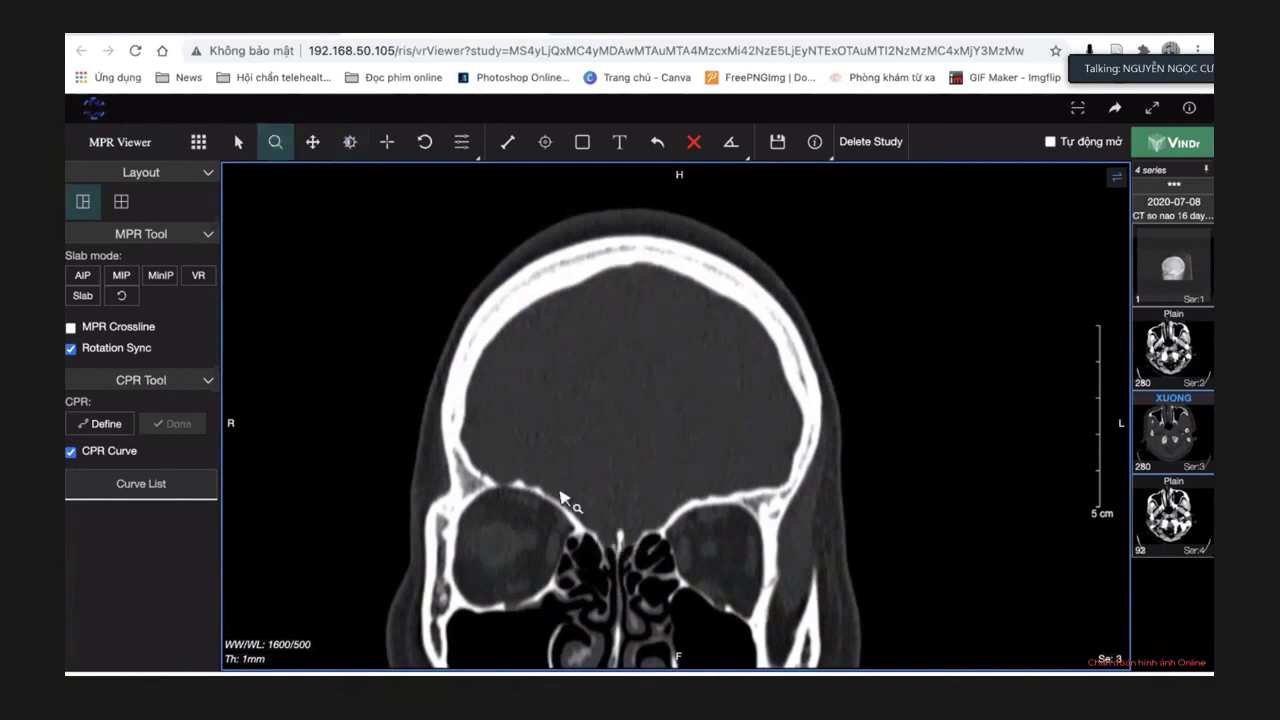
{"action": "left_click_drag", "start_coordinate": [568, 502], "coordinate": [556, 463]}
{"action": "left_click", "coordinate": [313, 141]}
{"action": "mouse_move", "coordinate": [643, 191]}
{"action": "left_mouse_down"}
{"action": "mouse_move", "coordinate": [652, 127]}
{"action": "mouse_move", "coordinate": [686, 503]}
{"action": "mouse_move", "coordinate": [657, 206]}
{"action": "left_mouse_up"}
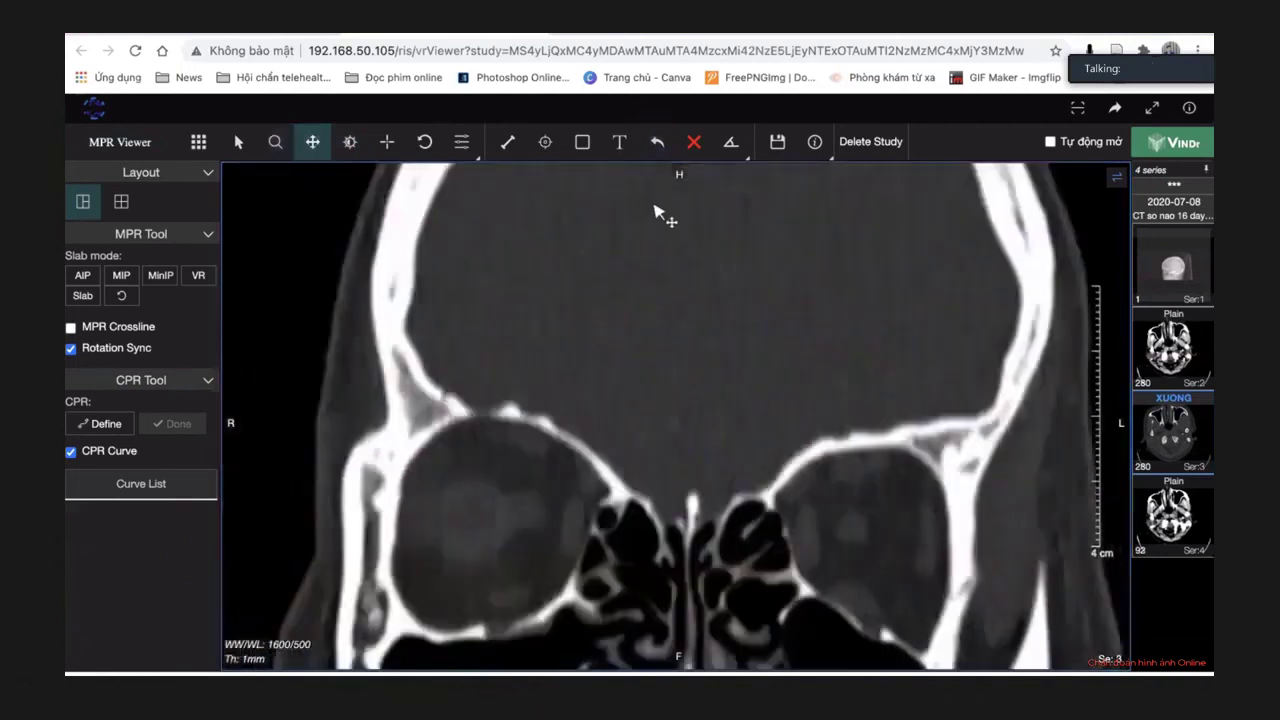
{"action": "left_click_drag", "start_coordinate": [714, 470], "coordinate": [677, 443]}
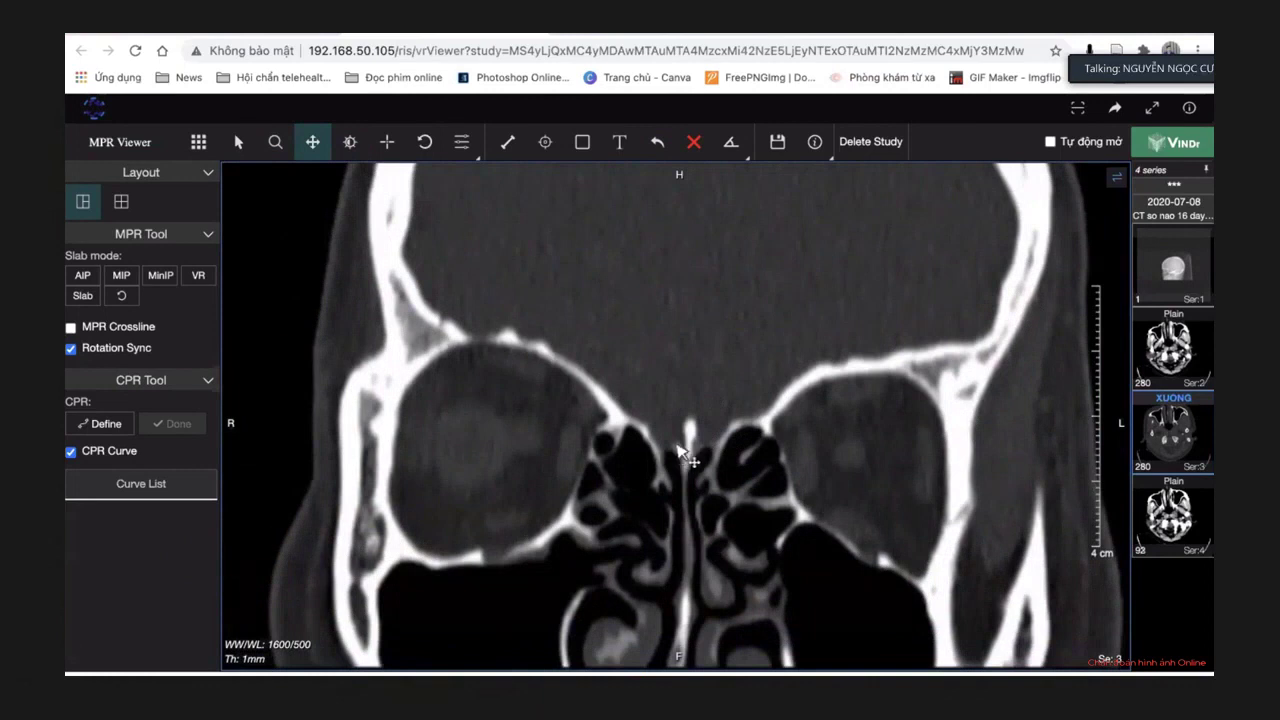
{"action": "left_click_drag", "start_coordinate": [668, 455], "coordinate": [656, 393]}
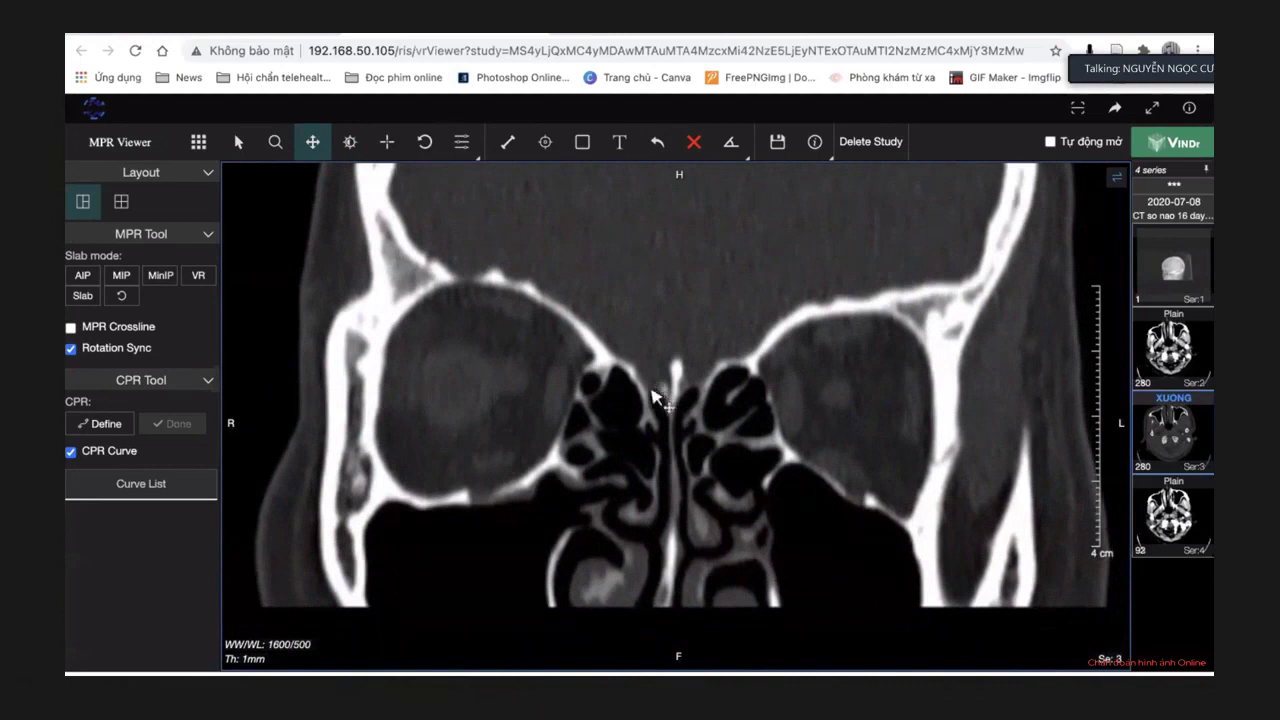
{"action": "mouse_move", "coordinate": [734, 386]}
{"action": "left_mouse_down"}
{"action": "mouse_move", "coordinate": [734, 371]}
{"action": "mouse_move", "coordinate": [716, 378]}
{"action": "left_mouse_up"}
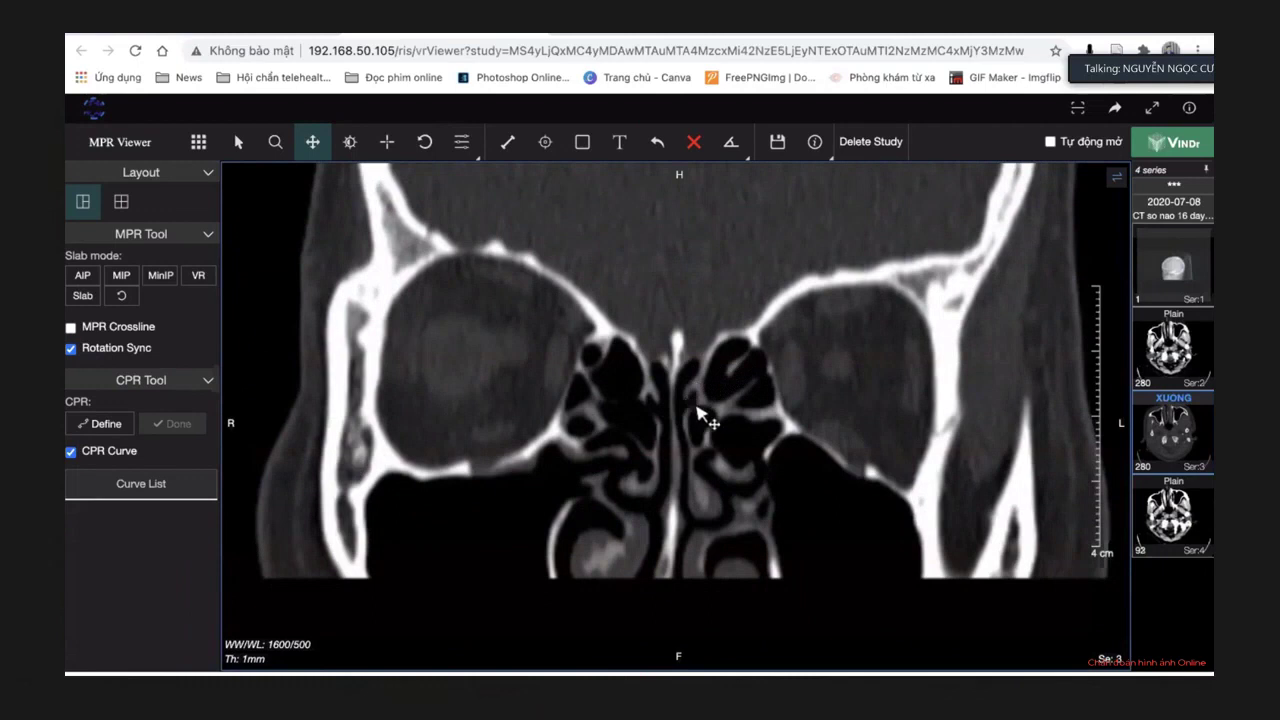
{"action": "left_click_drag", "start_coordinate": [697, 428], "coordinate": [686, 294]}
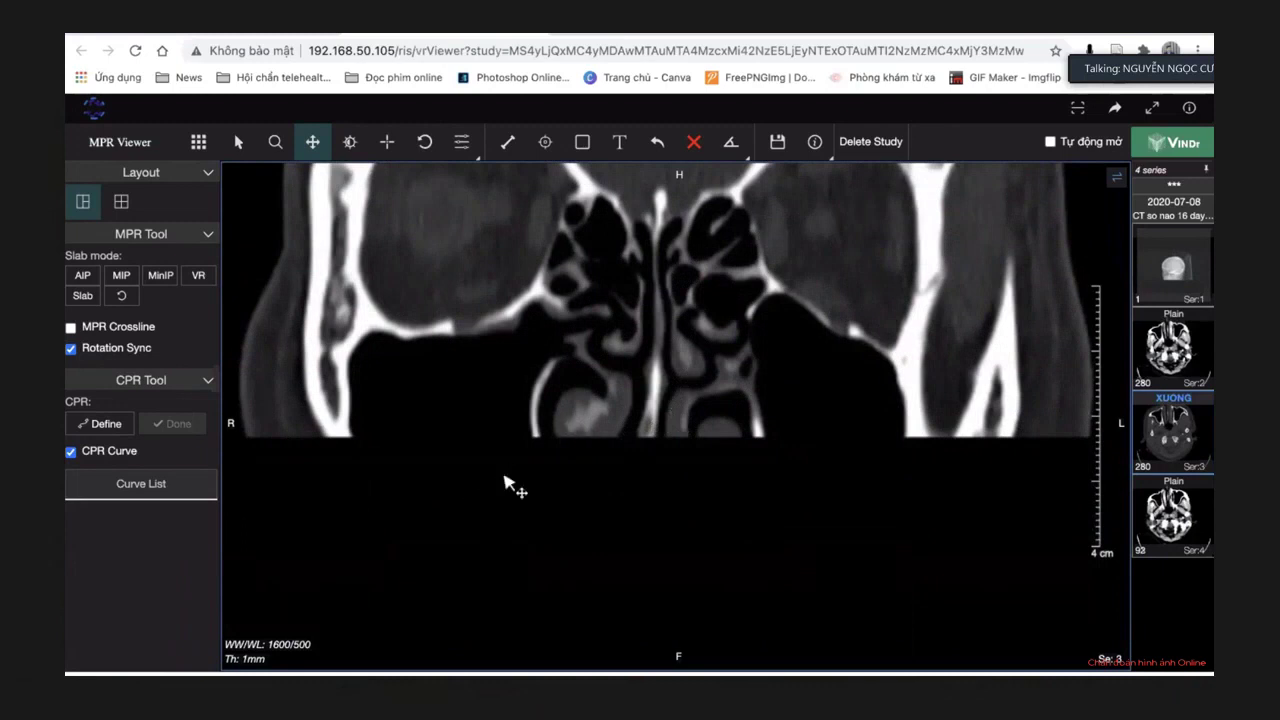
Pan back down to centre both orbits, ethmoid cells and nasal septum.
{"action": "left_click_drag", "start_coordinate": [728, 326], "coordinate": [728, 362]}
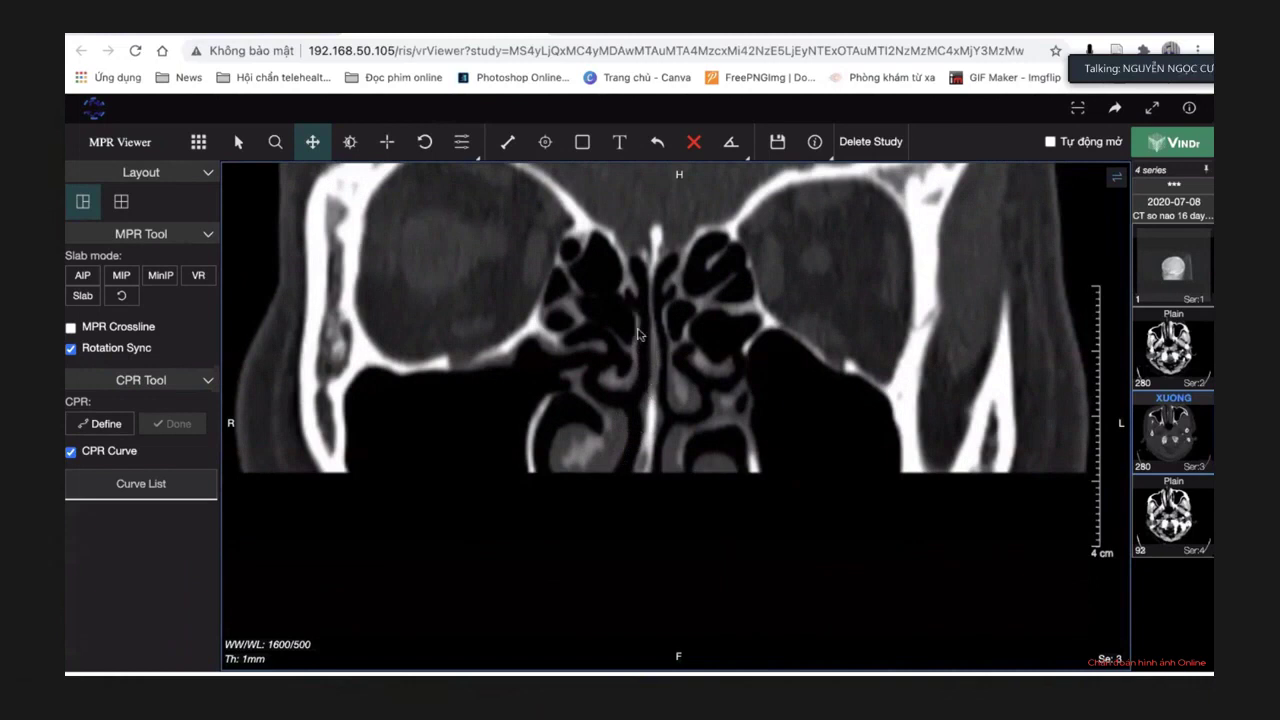
{"action": "left_click_drag", "start_coordinate": [628, 328], "coordinate": [625, 346]}
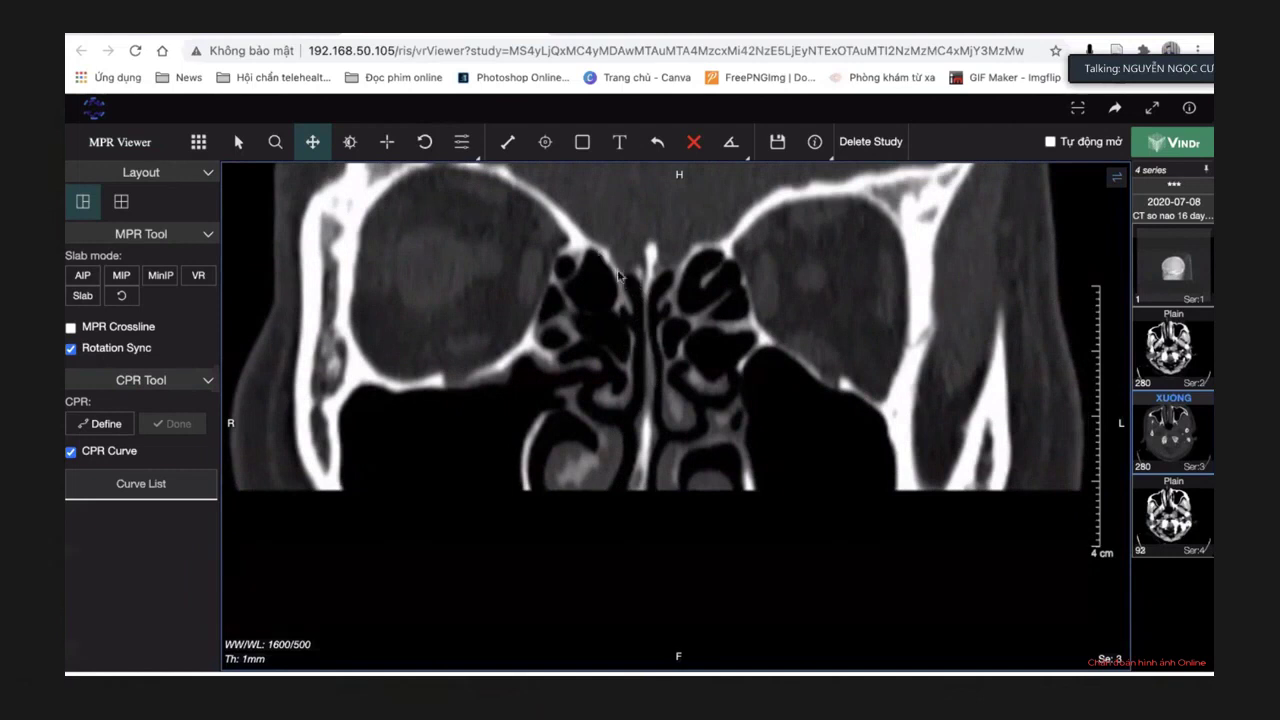
{"action": "left_click_drag", "start_coordinate": [606, 258], "coordinate": [603, 305]}
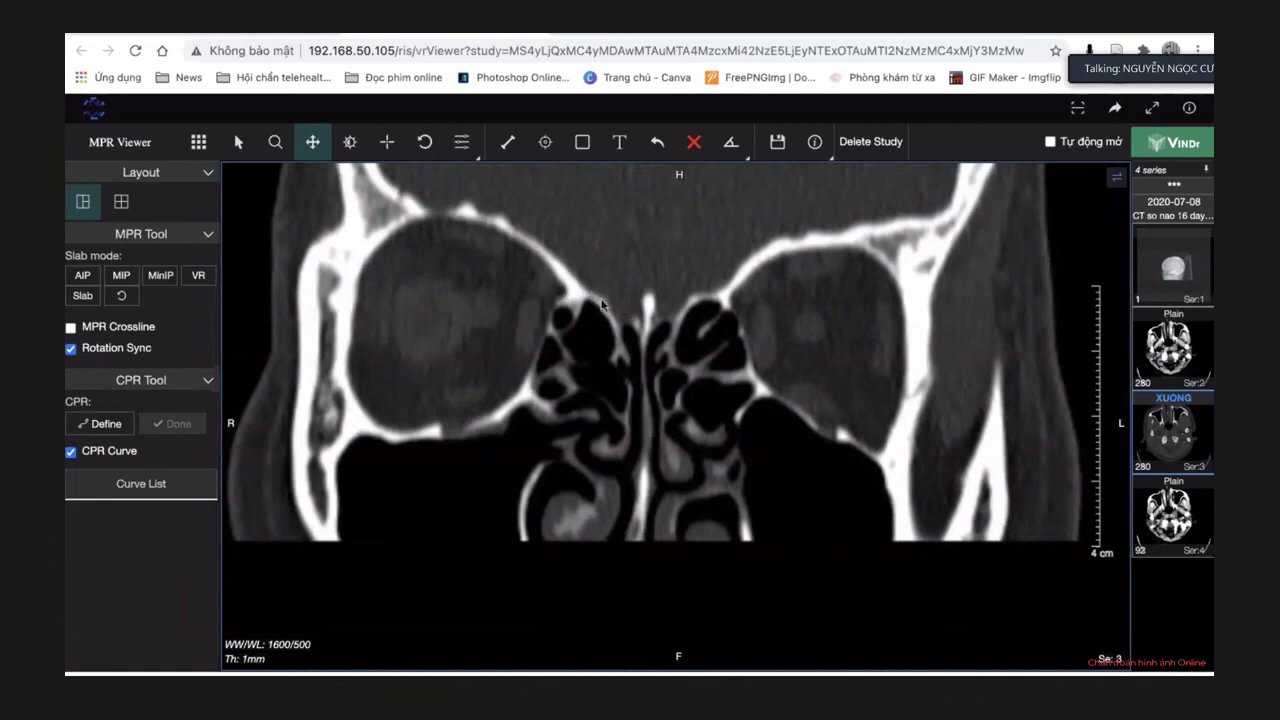
{"action": "left_click_drag", "start_coordinate": [591, 308], "coordinate": [601, 334]}
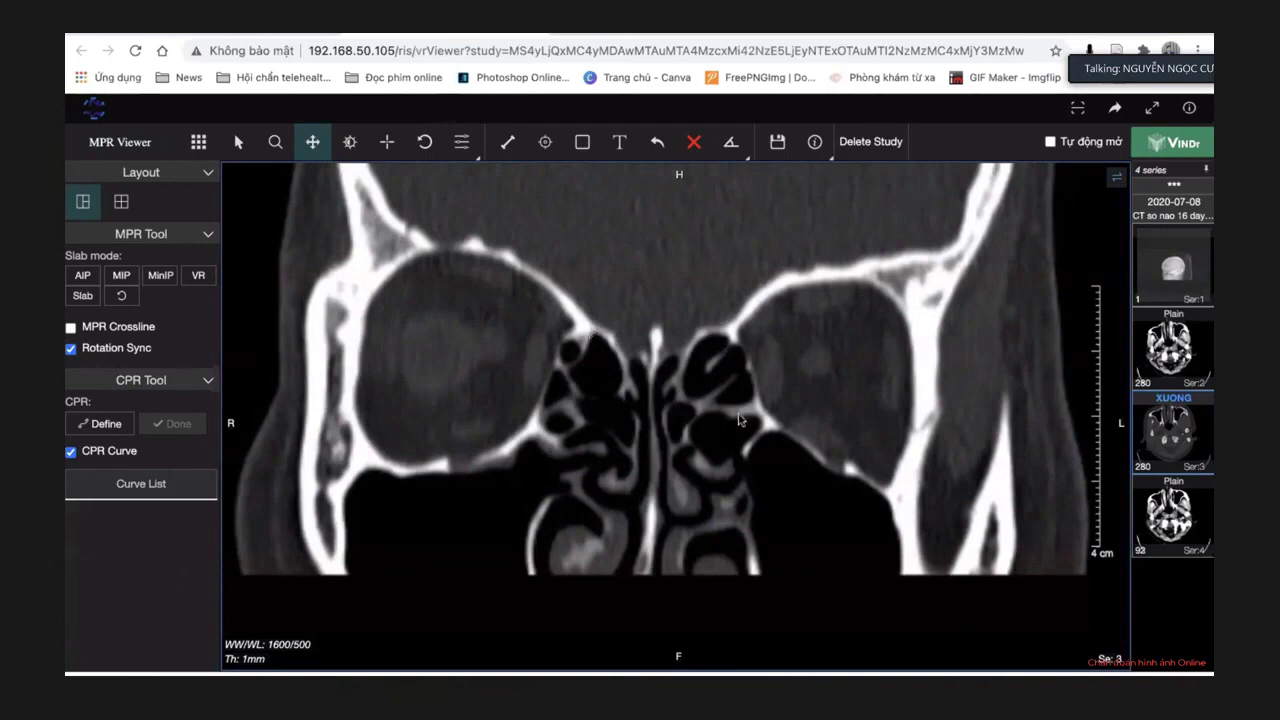
{"action": "left_click_drag", "start_coordinate": [738, 402], "coordinate": [743, 398]}
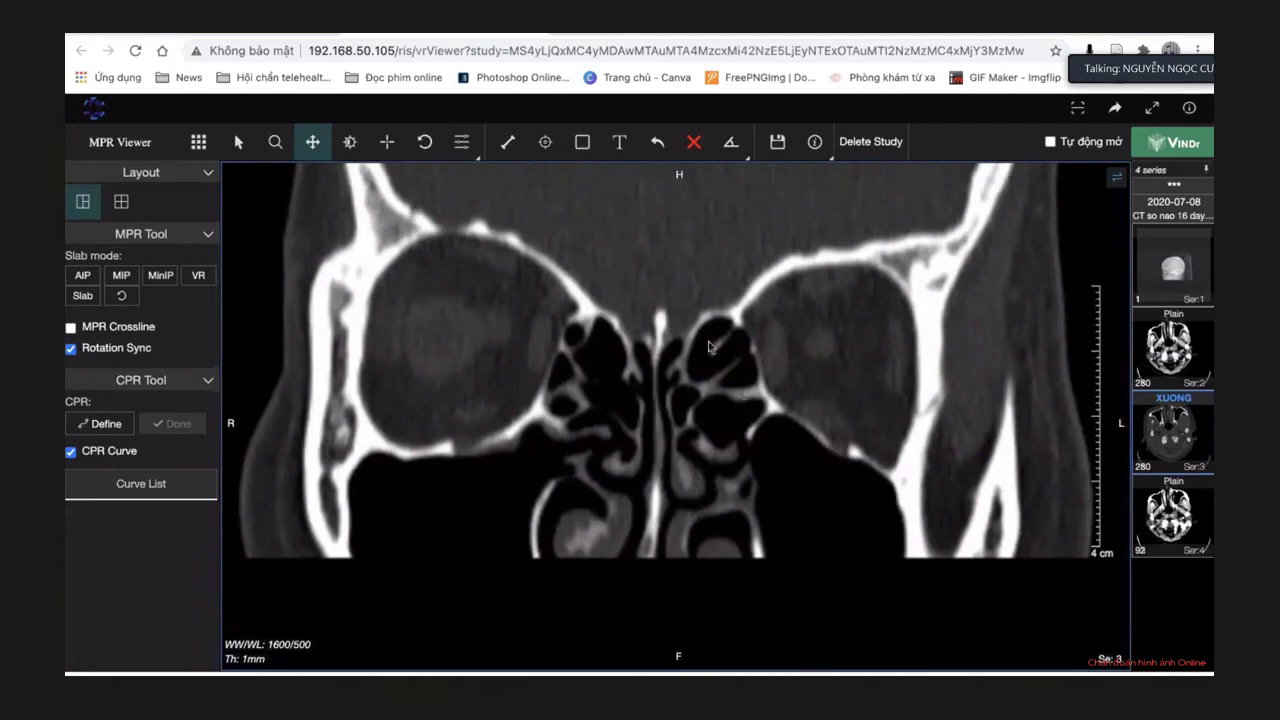
{"action": "left_click_drag", "start_coordinate": [660, 354], "coordinate": [632, 355]}
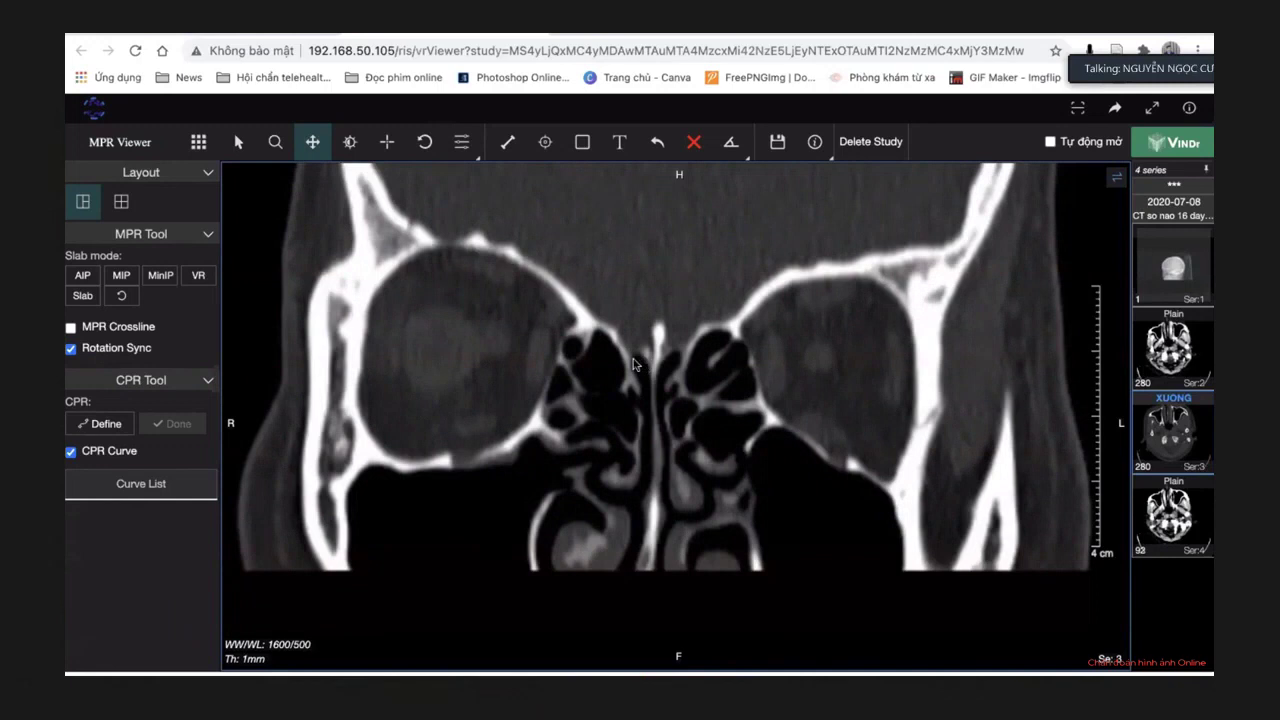
{"action": "left_click_drag", "start_coordinate": [632, 367], "coordinate": [630, 386]}
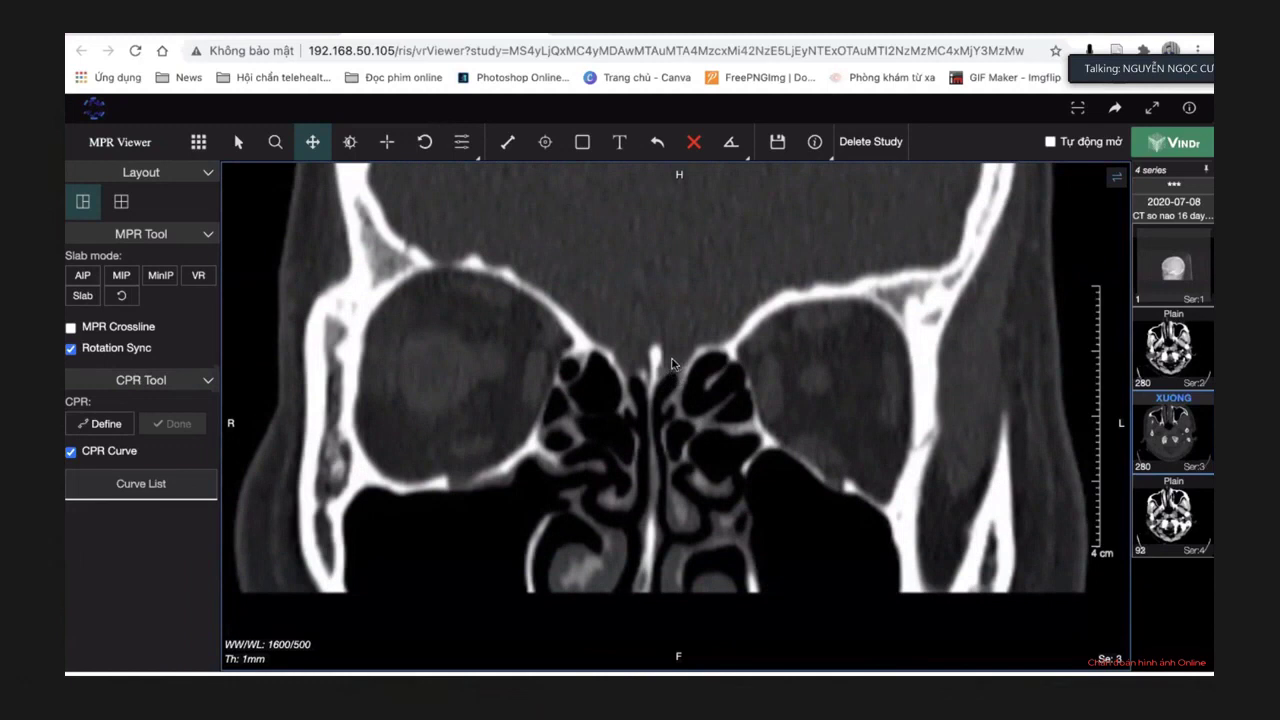
{"action": "scroll", "coordinate": [672, 366], "scroll_direction": "down", "scroll_amount": 5}
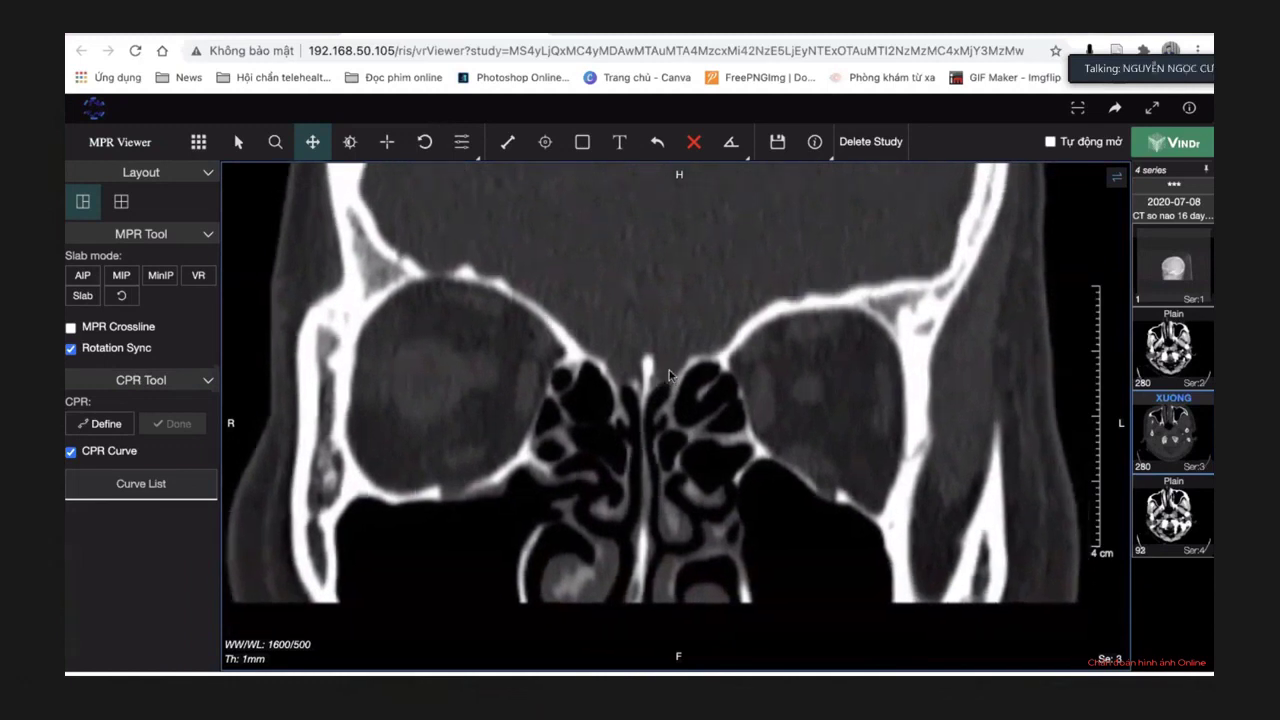
{"action": "scroll", "coordinate": [669, 368], "scroll_direction": "down", "scroll_amount": 3}
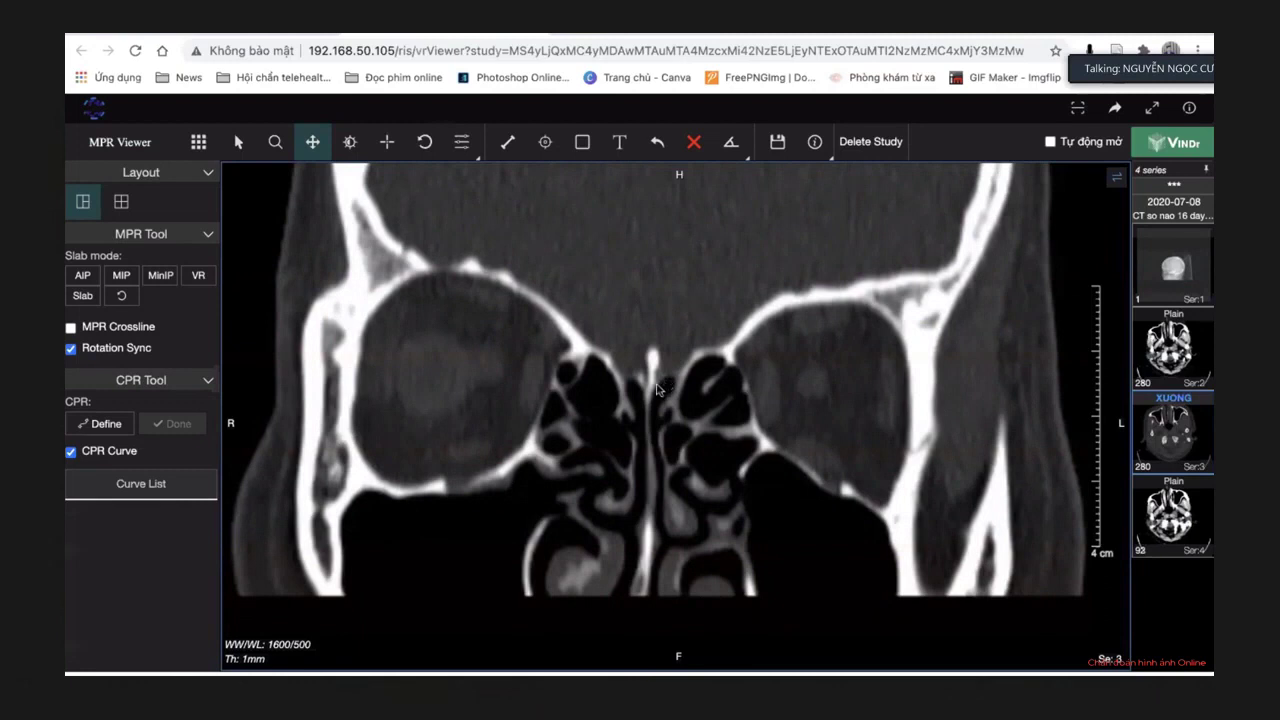
{"action": "left_click_drag", "start_coordinate": [657, 389], "coordinate": [678, 399]}
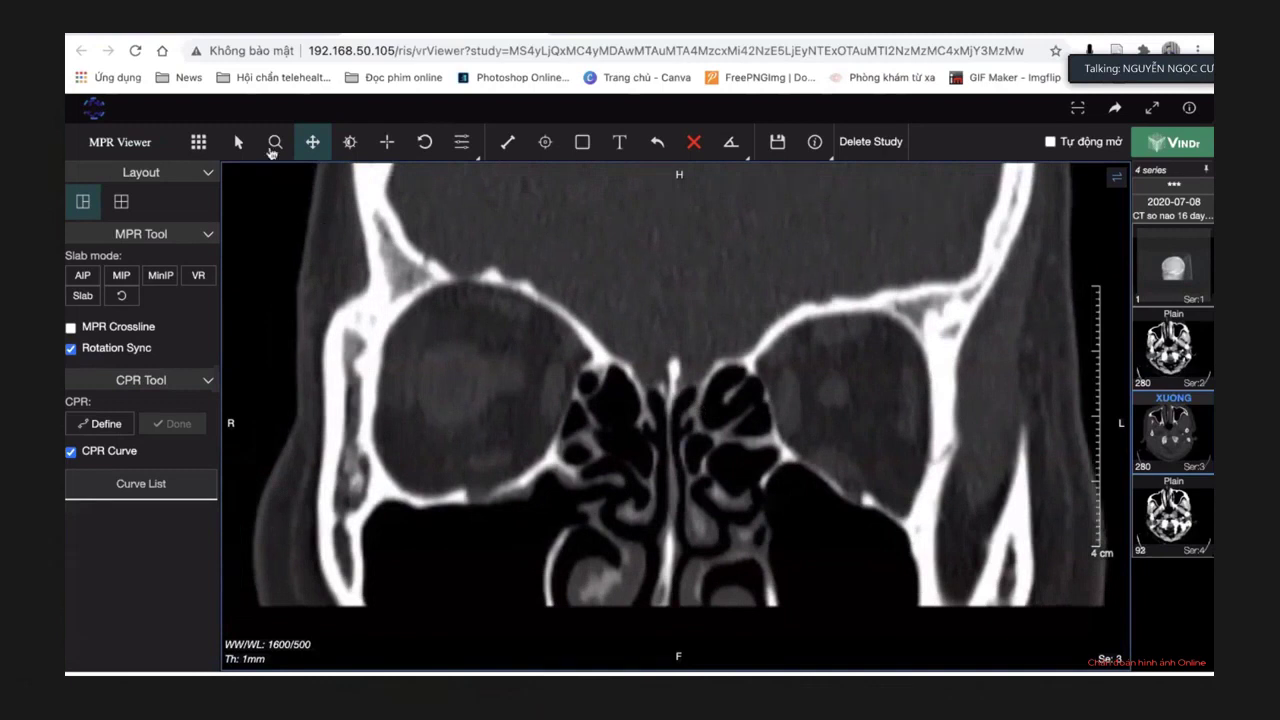
Return to the single-plane 2D view of the axial bone-window series.
{"action": "left_click", "coordinate": [275, 143]}
{"action": "scroll", "coordinate": [452, 287], "scroll_direction": "down", "scroll_amount": 3}
{"action": "scroll", "coordinate": [452, 287], "scroll_direction": "up", "scroll_amount": 1}
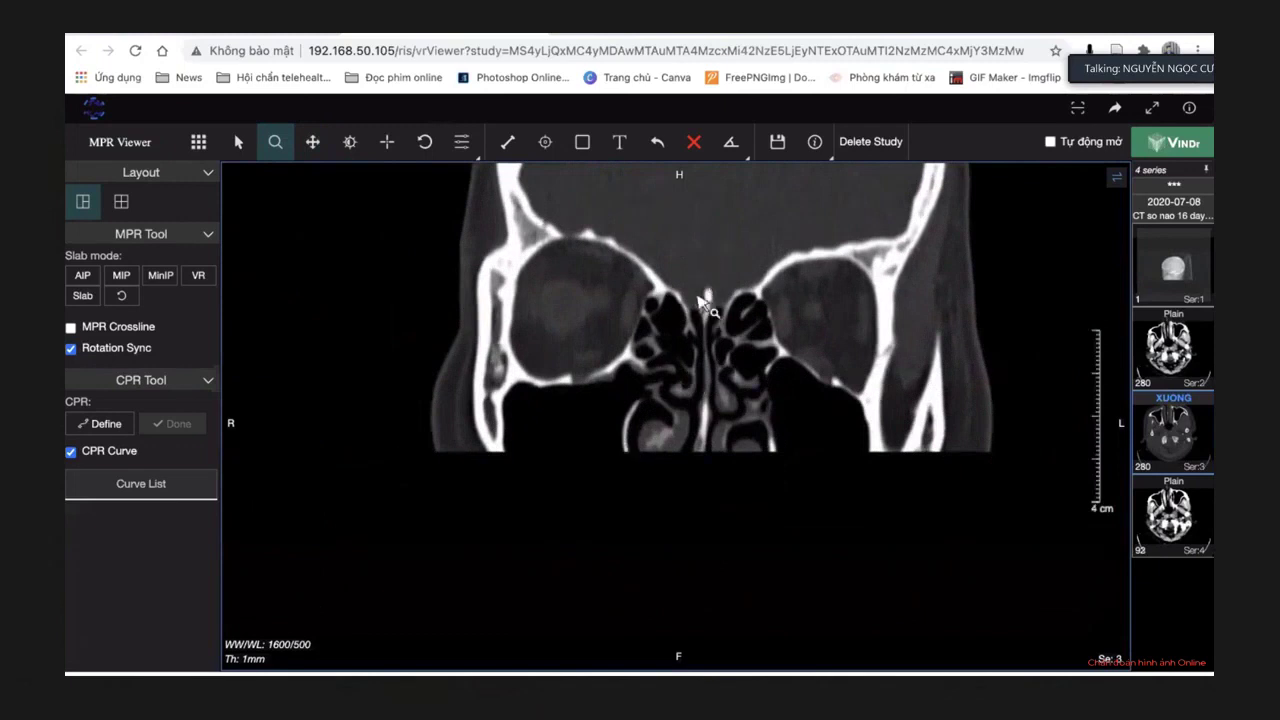
{"action": "left_click", "coordinate": [200, 143]}
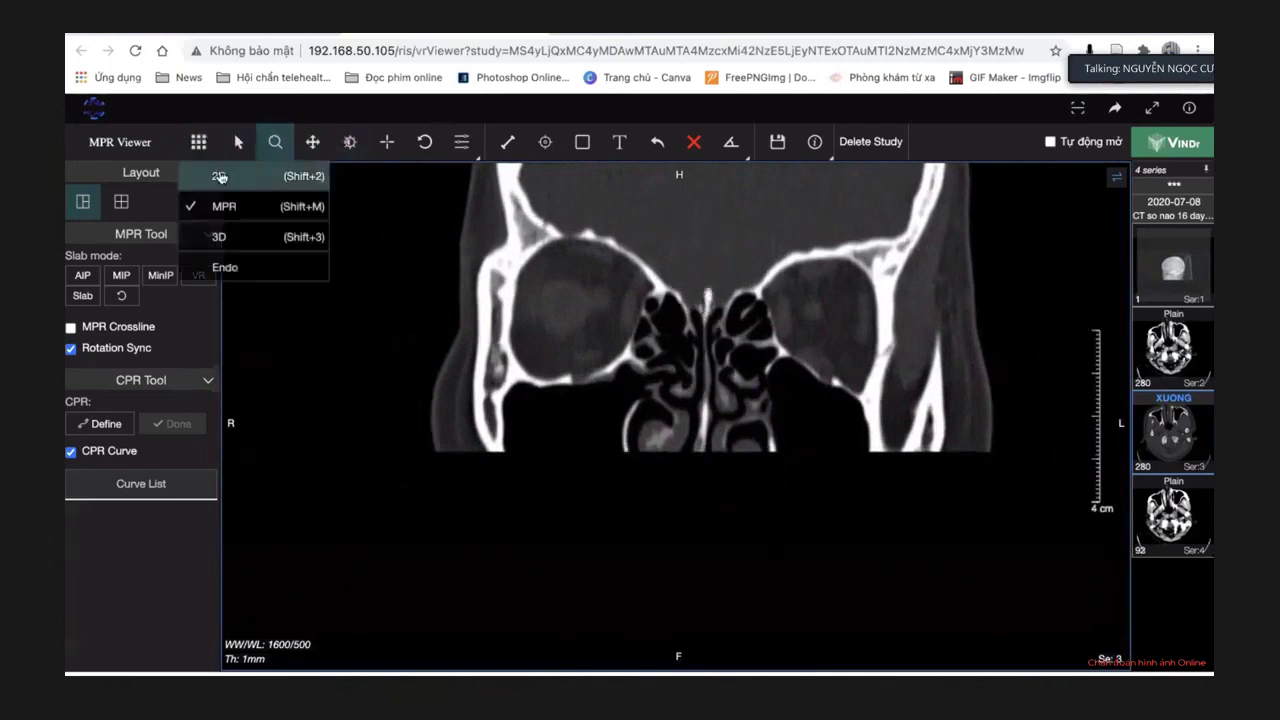
{"action": "left_click", "coordinate": [218, 175]}
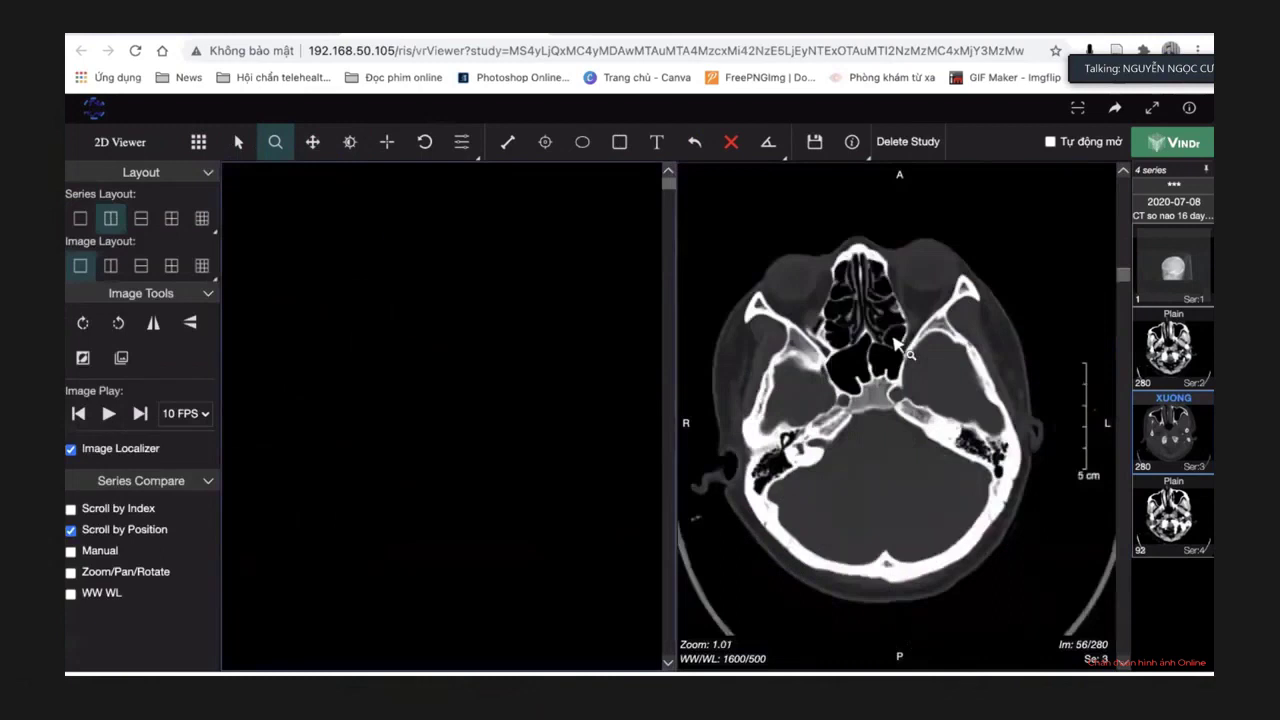
{"action": "scroll", "coordinate": [615, 372], "scroll_direction": "down", "scroll_amount": 8}
{"action": "scroll", "coordinate": [615, 372], "scroll_direction": "up", "scroll_amount": 7}
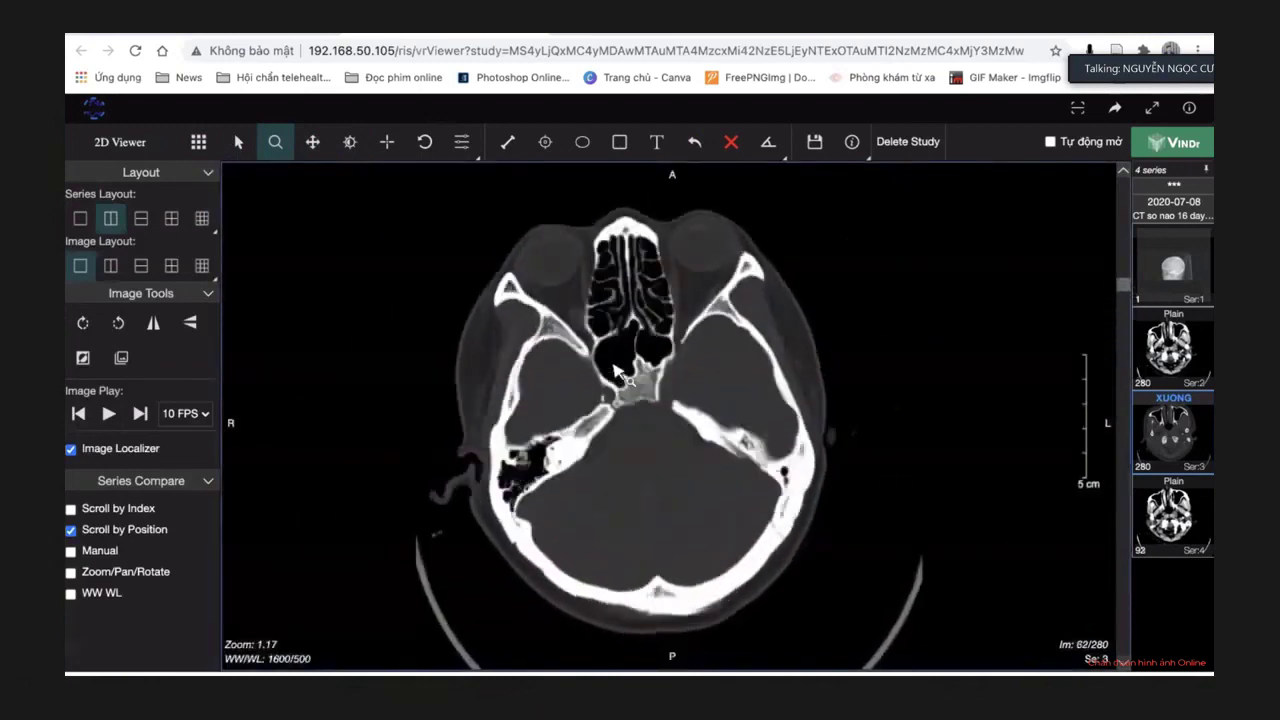
{"action": "scroll", "coordinate": [615, 372], "scroll_direction": "up", "scroll_amount": 10}
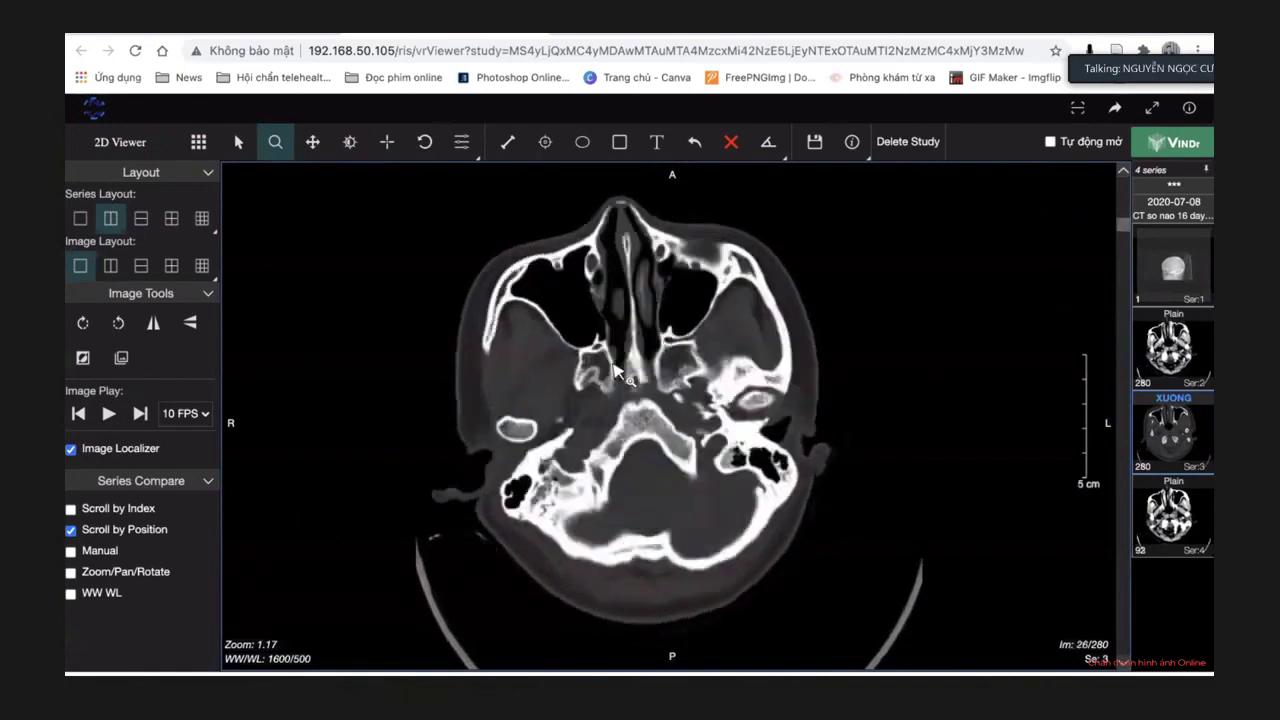
{"action": "scroll", "coordinate": [615, 372], "scroll_direction": "down", "scroll_amount": 7}
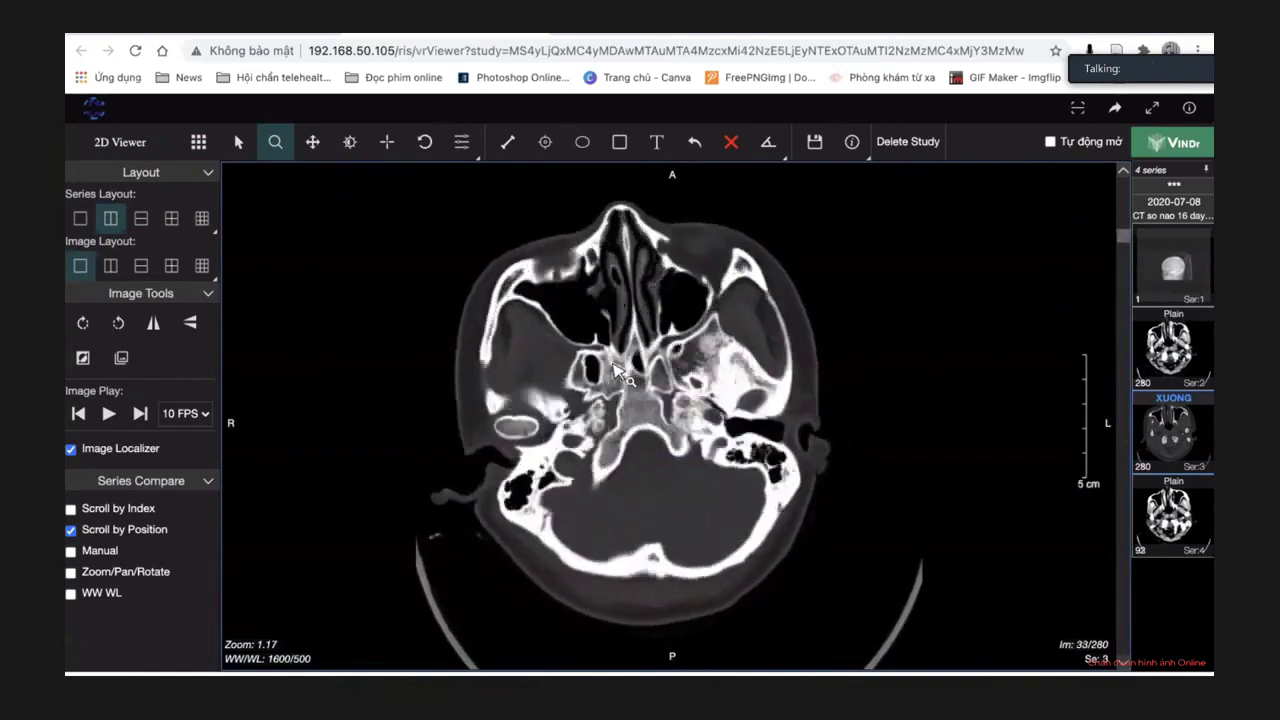
{"action": "scroll", "coordinate": [615, 372], "scroll_direction": "down", "scroll_amount": 2}
Zoom into the skull base around image 55 of 280, then close back to the reading page.
{"action": "left_click_drag", "start_coordinate": [735, 430], "coordinate": [725, 402]}
{"action": "scroll", "coordinate": [652, 393], "scroll_direction": "down", "scroll_amount": 5}
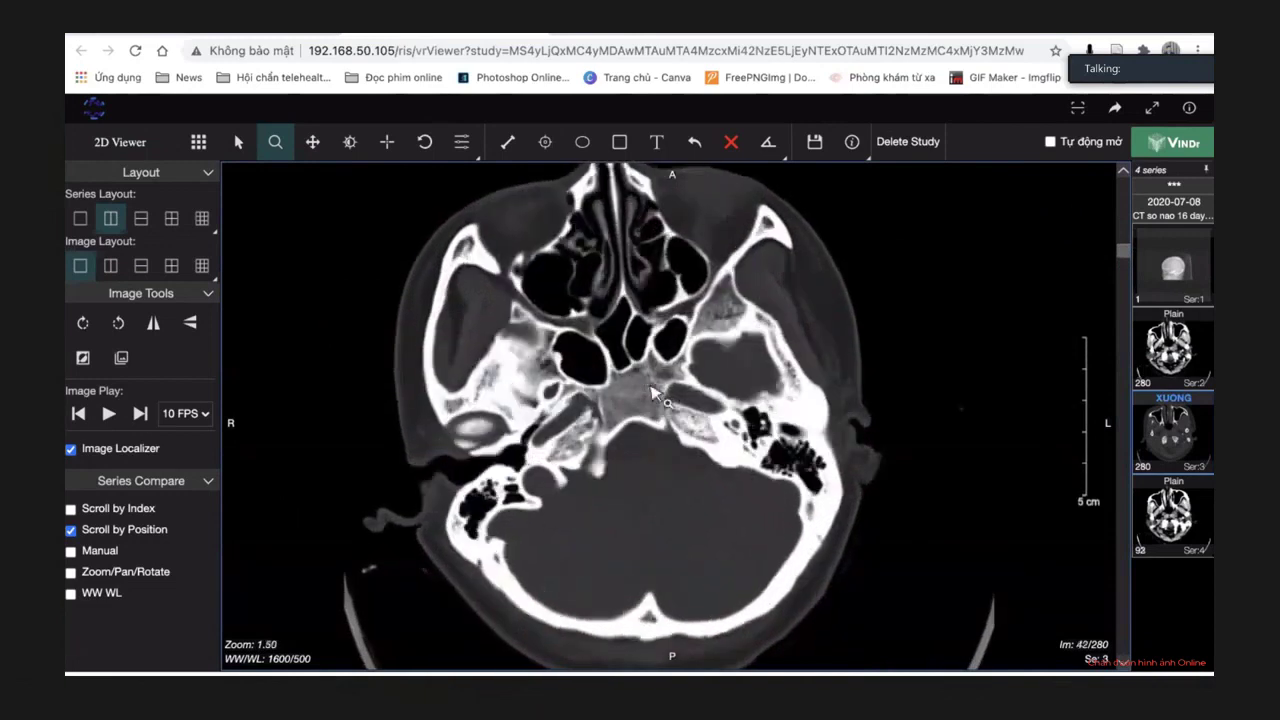
{"action": "scroll", "coordinate": [652, 393], "scroll_direction": "up", "scroll_amount": 4}
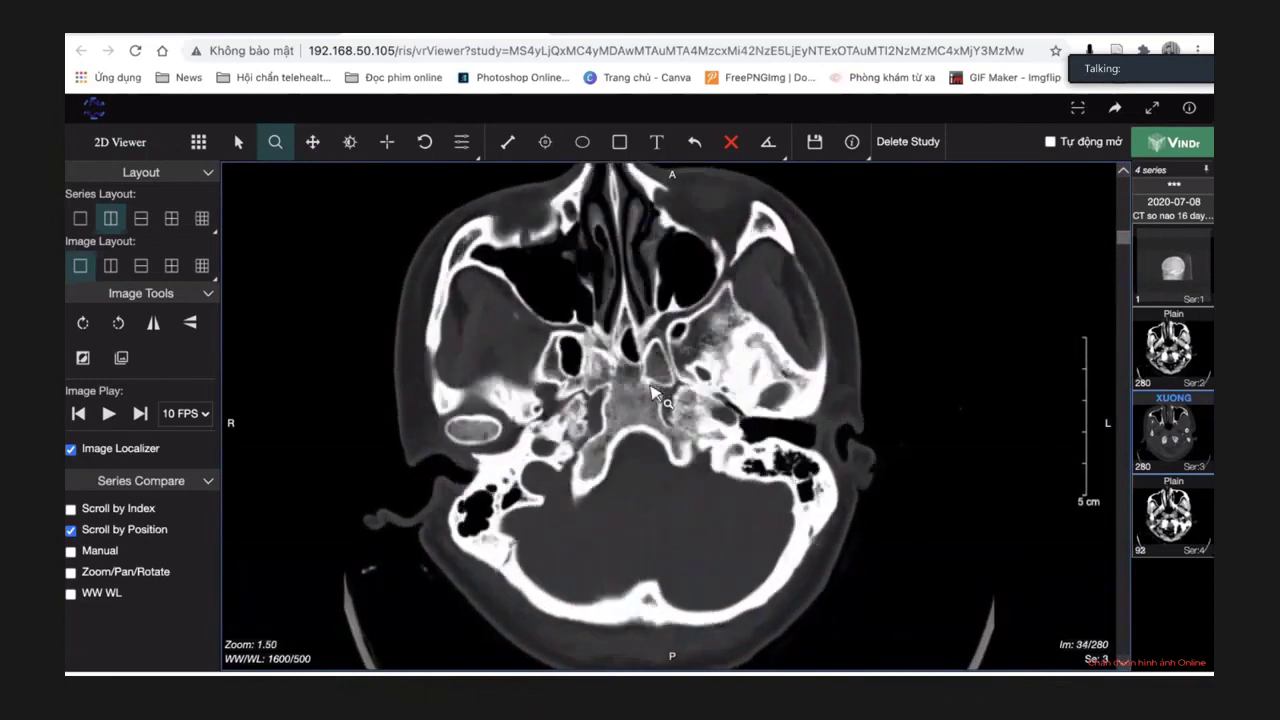
{"action": "scroll", "coordinate": [652, 393], "scroll_direction": "down", "scroll_amount": 5}
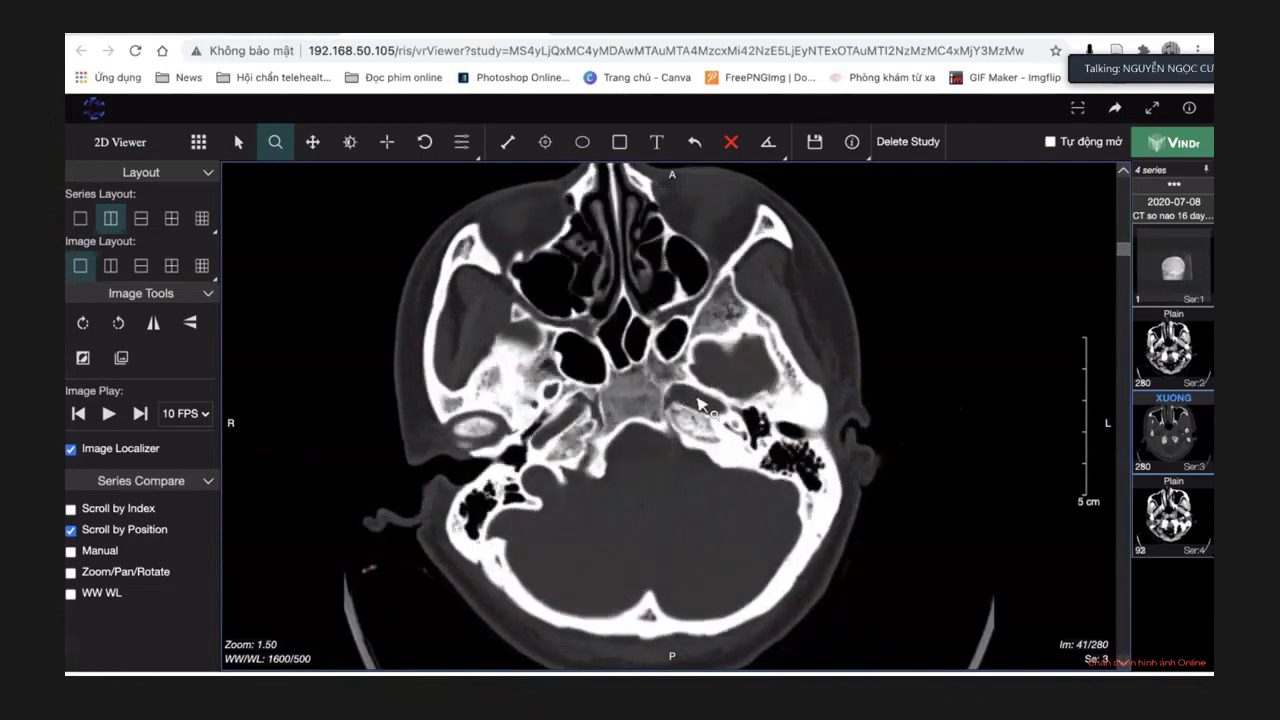
{"action": "scroll", "coordinate": [652, 356], "scroll_direction": "up", "scroll_amount": 1}
{"action": "scroll", "coordinate": [655, 360], "scroll_direction": "down", "scroll_amount": 12}
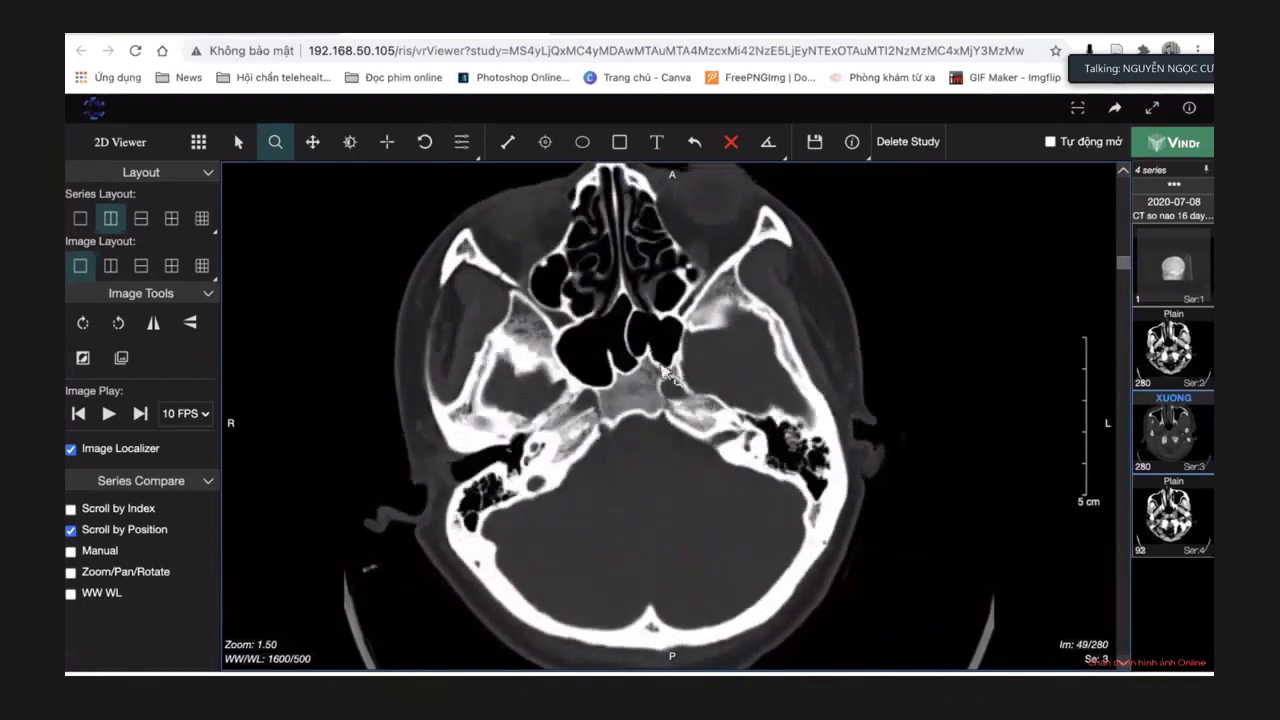
{"action": "scroll", "coordinate": [668, 380], "scroll_direction": "down", "scroll_amount": 9}
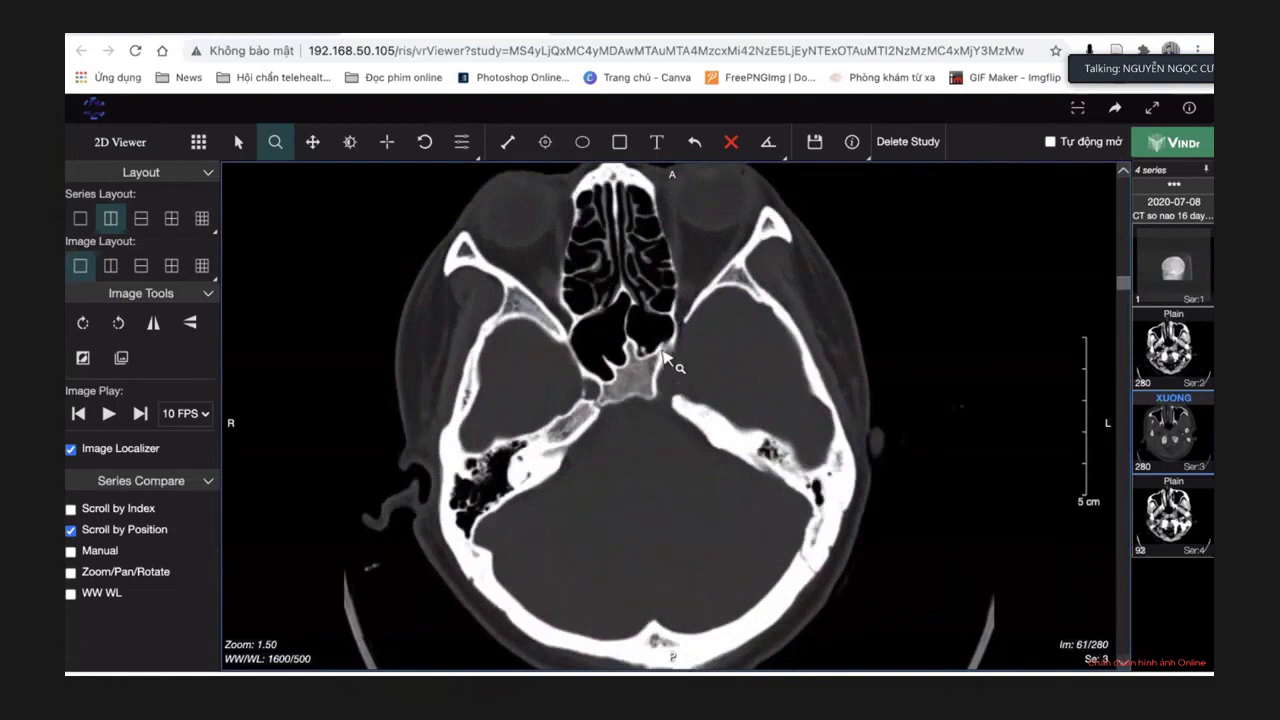
{"action": "scroll", "coordinate": [664, 357], "scroll_direction": "down", "scroll_amount": 8}
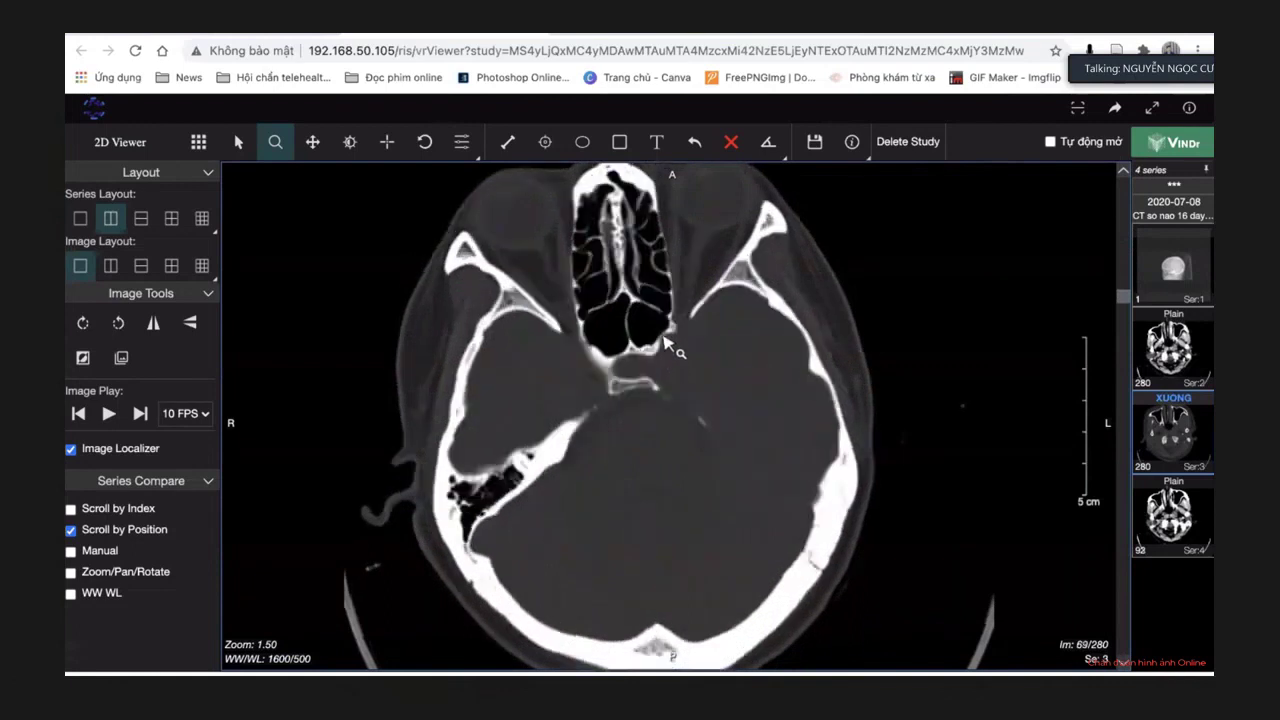
{"action": "scroll", "coordinate": [650, 338], "scroll_direction": "up", "scroll_amount": 20}
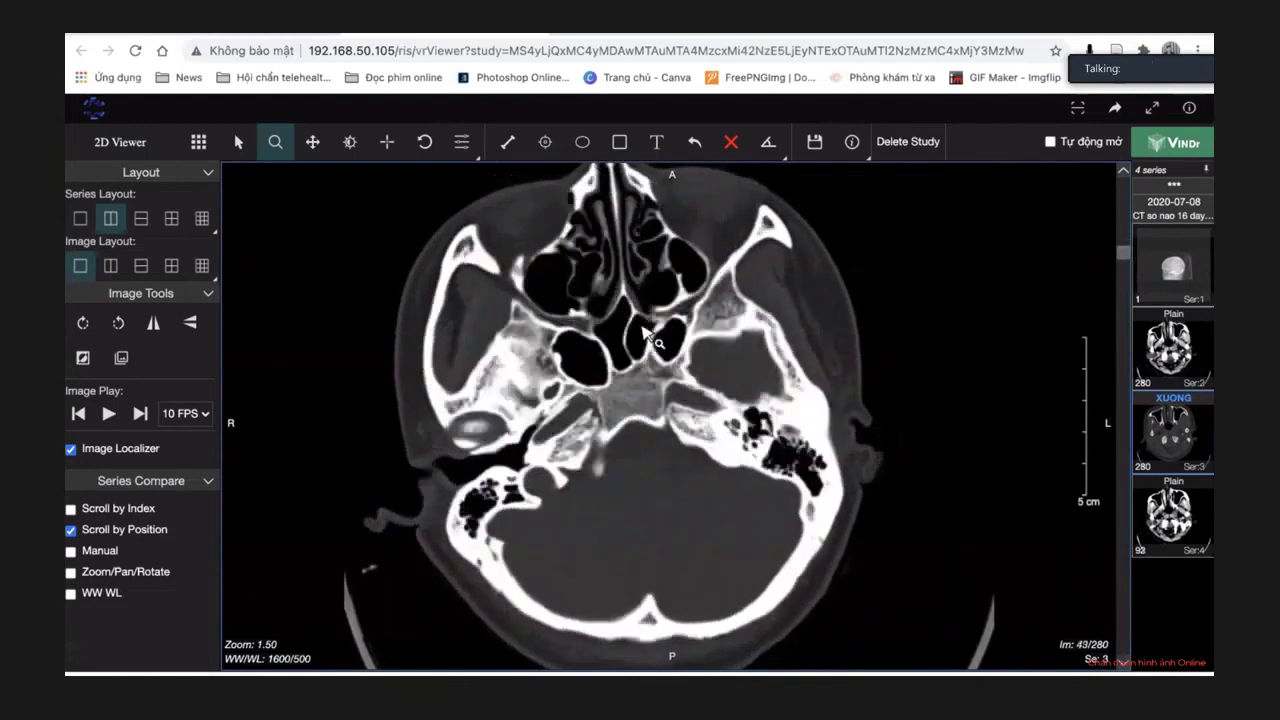
{"action": "scroll", "coordinate": [645, 335], "scroll_direction": "down", "scroll_amount": 12}
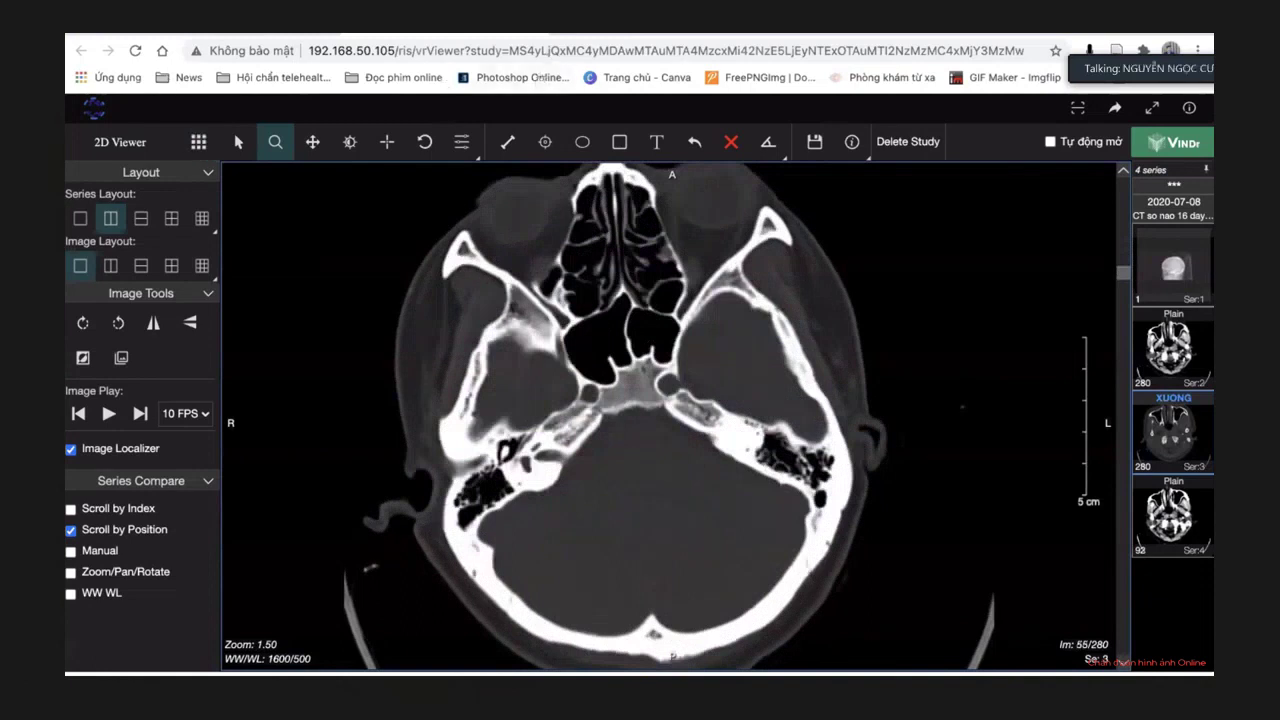
{"action": "key", "text": "ctrl+w"}
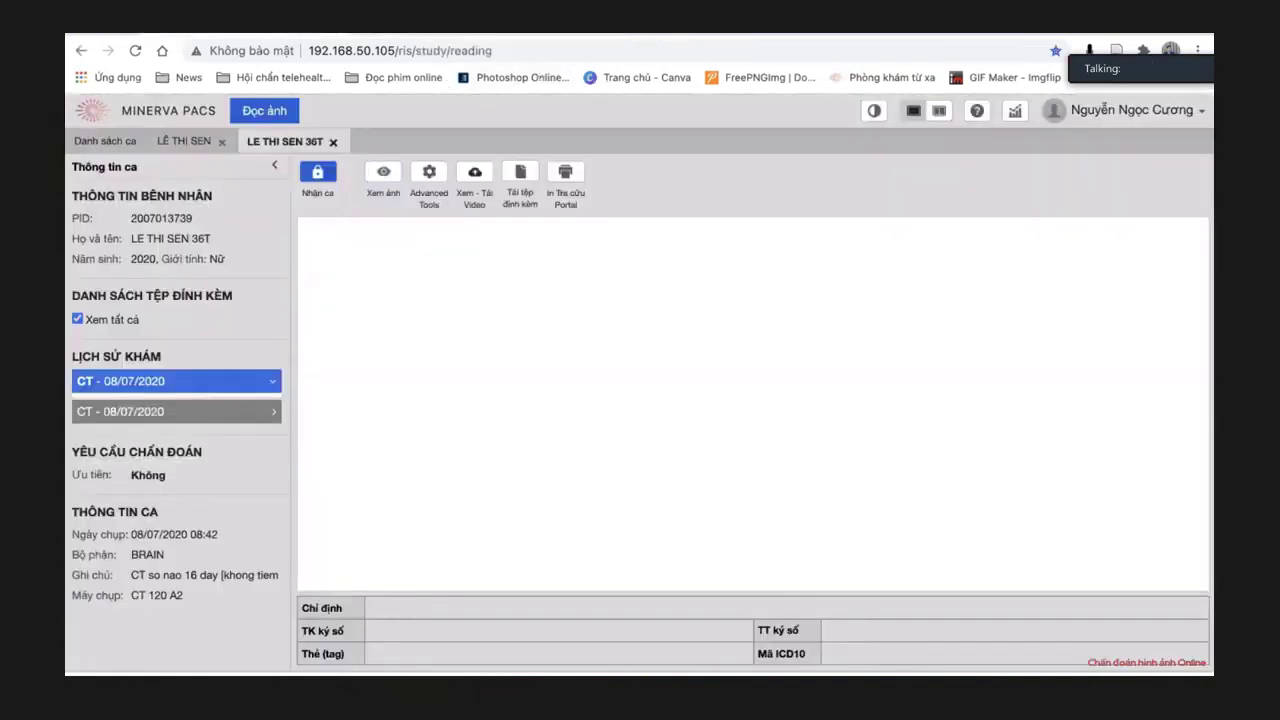
Close the previous patient's case tabs and start editing the patient-name search.
{"action": "left_click", "coordinate": [319, 148]}
{"action": "left_click", "coordinate": [203, 148]}
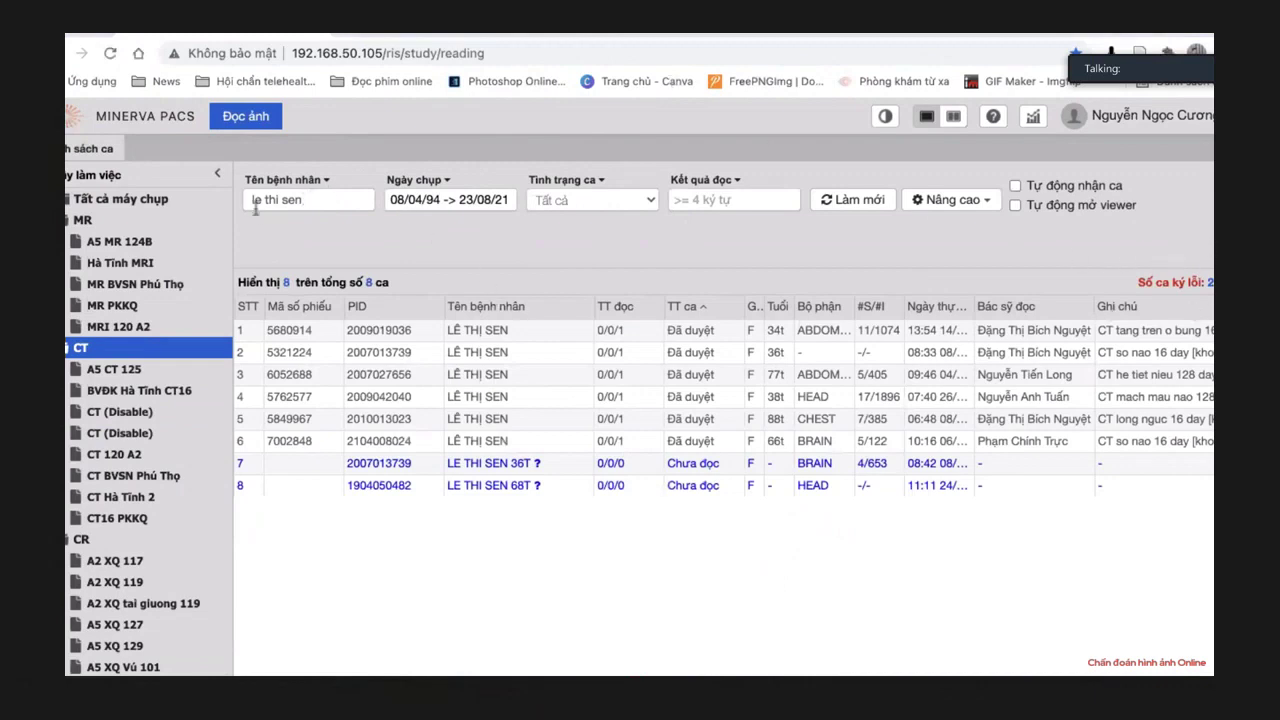
{"action": "key", "text": "ctrl+a"}
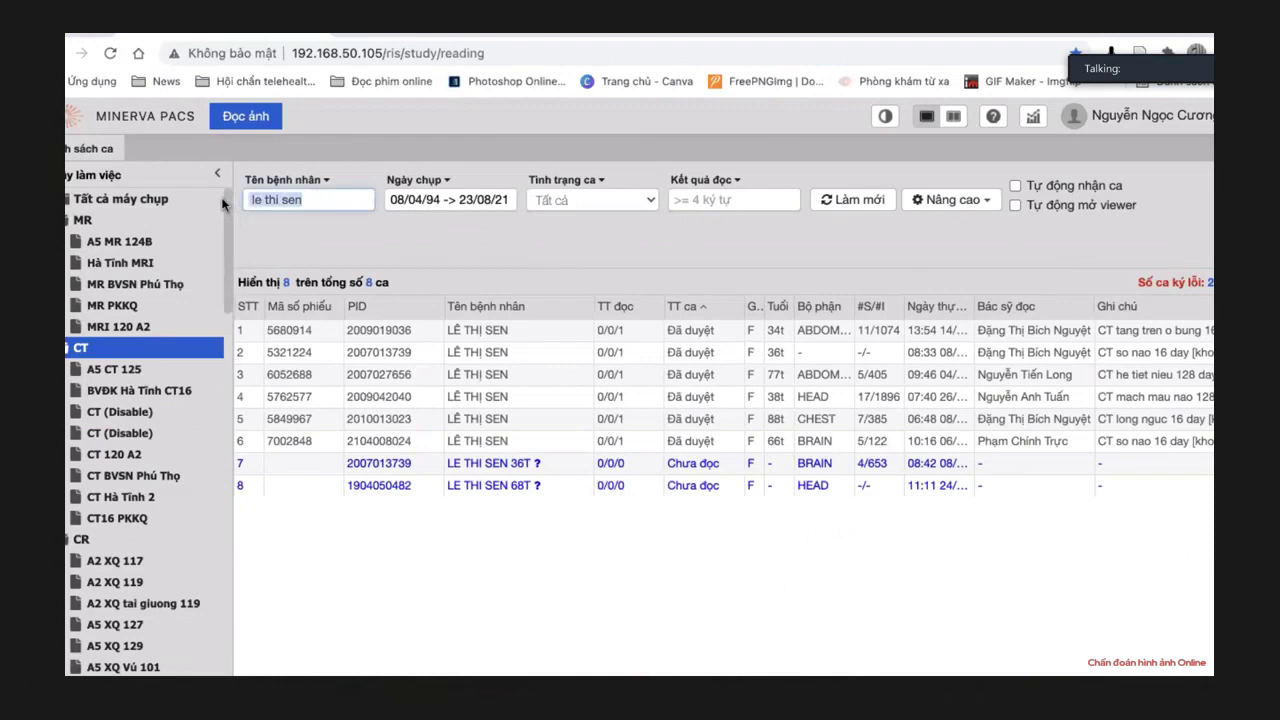
{"action": "left_click", "coordinate": [293, 200]}
{"action": "key", "text": "BackSpace"}
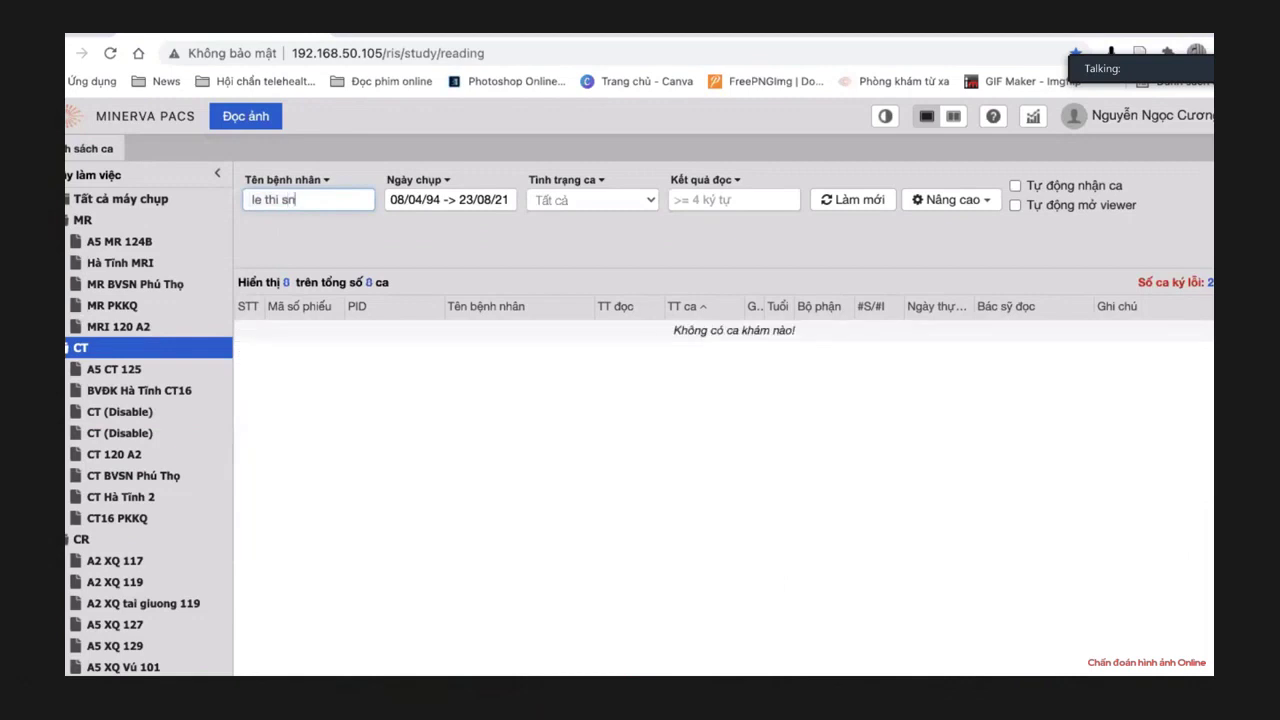
Search the worklist for the new patient's name and open his 14/04/2021 head CT case.
{"action": "triple_click", "coordinate": [306, 199]}
{"action": "key", "text": "BackSpace"}
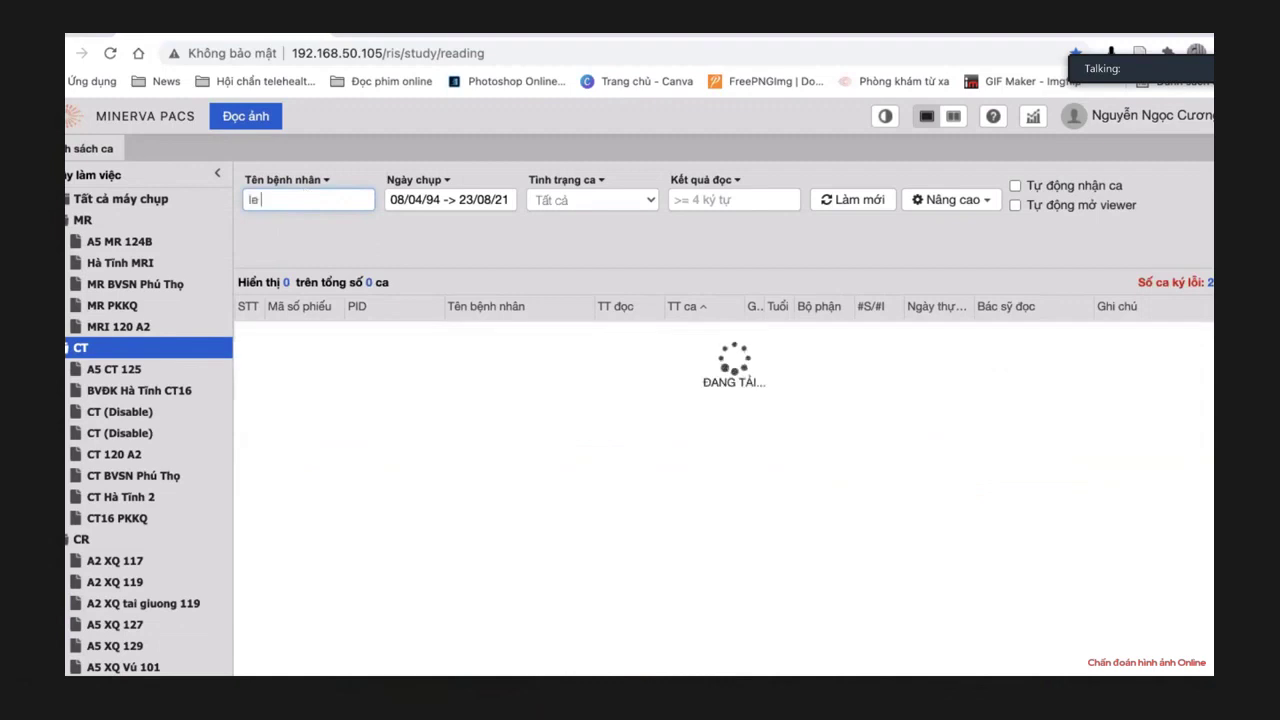
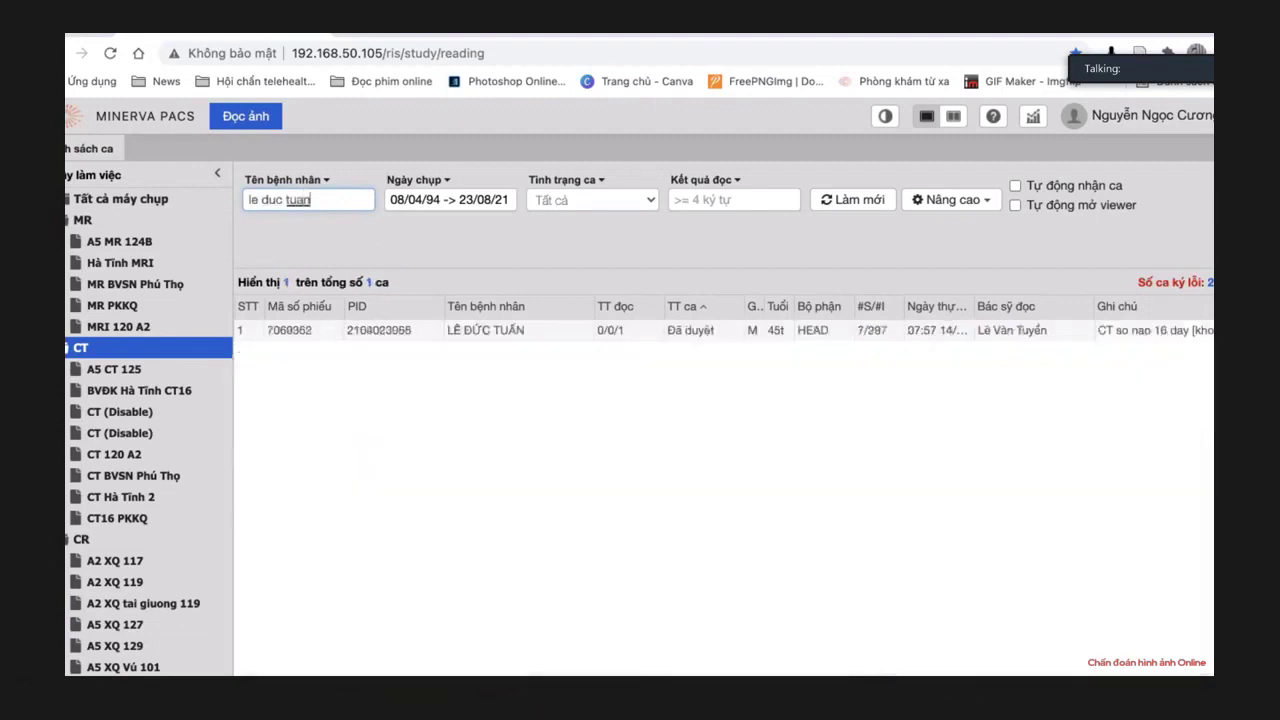
{"action": "double_click", "coordinate": [477, 335]}
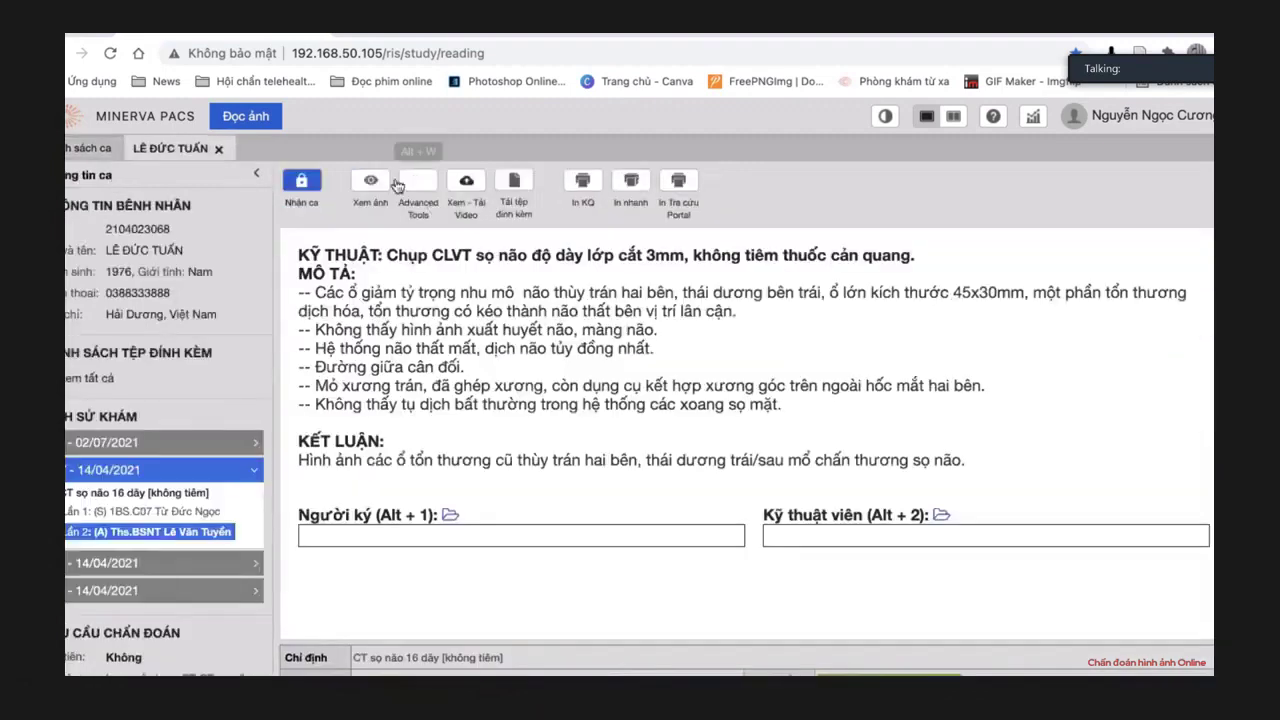
Open the patient's images, hide the info overlay, and maximize the axial series.
{"action": "left_click", "coordinate": [371, 183]}
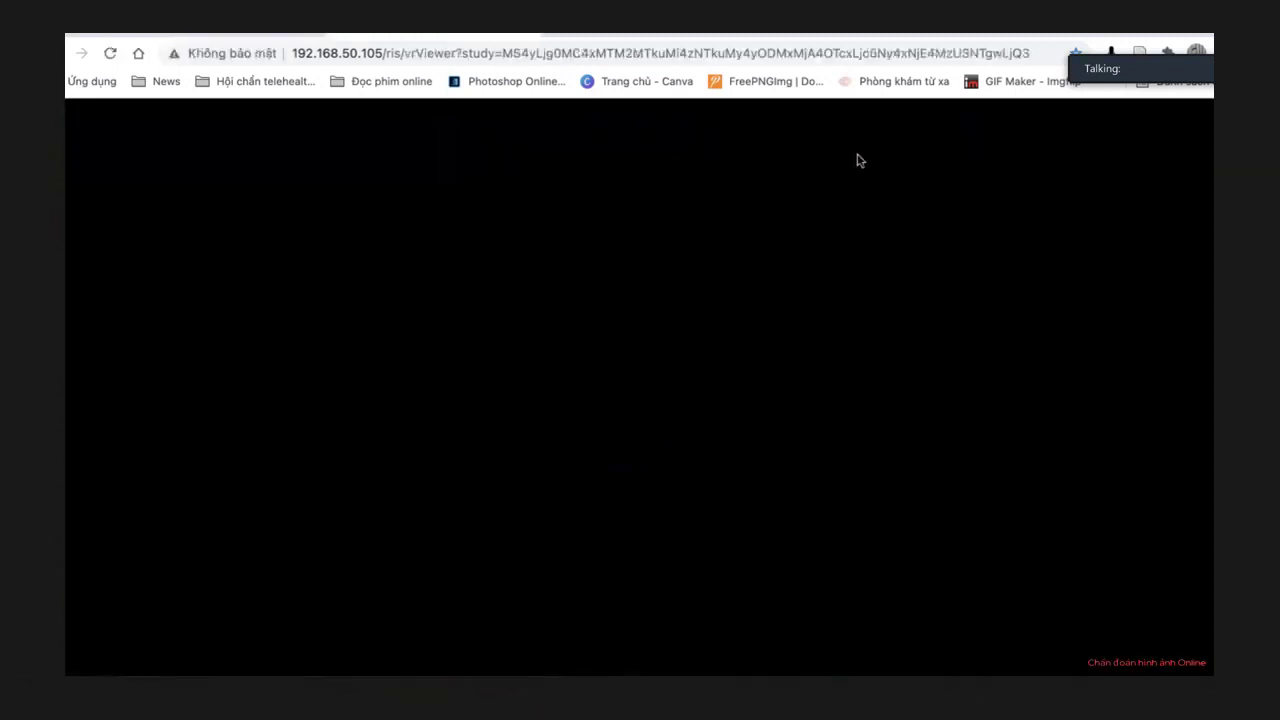
{"action": "mouse_move", "coordinate": [862, 152]}
{"action": "left_click", "coordinate": [876, 182]}
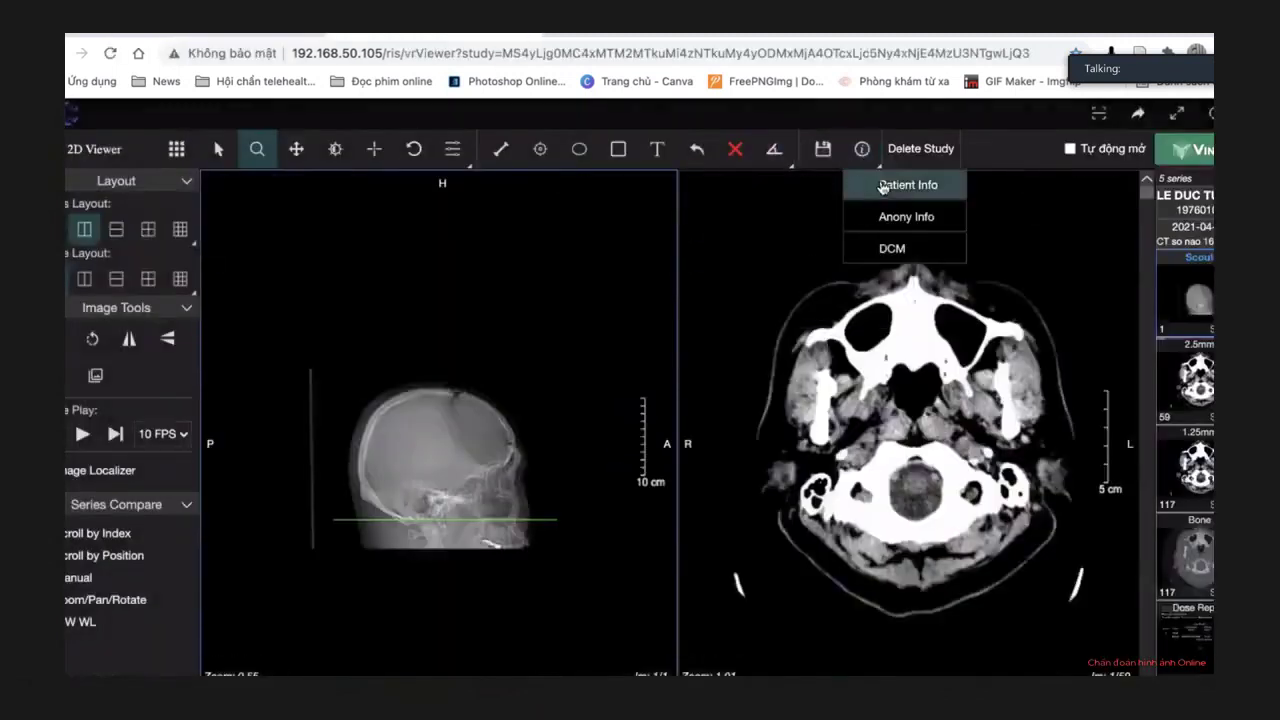
{"action": "left_click", "coordinate": [806, 425]}
{"action": "double_click", "coordinate": [806, 425]}
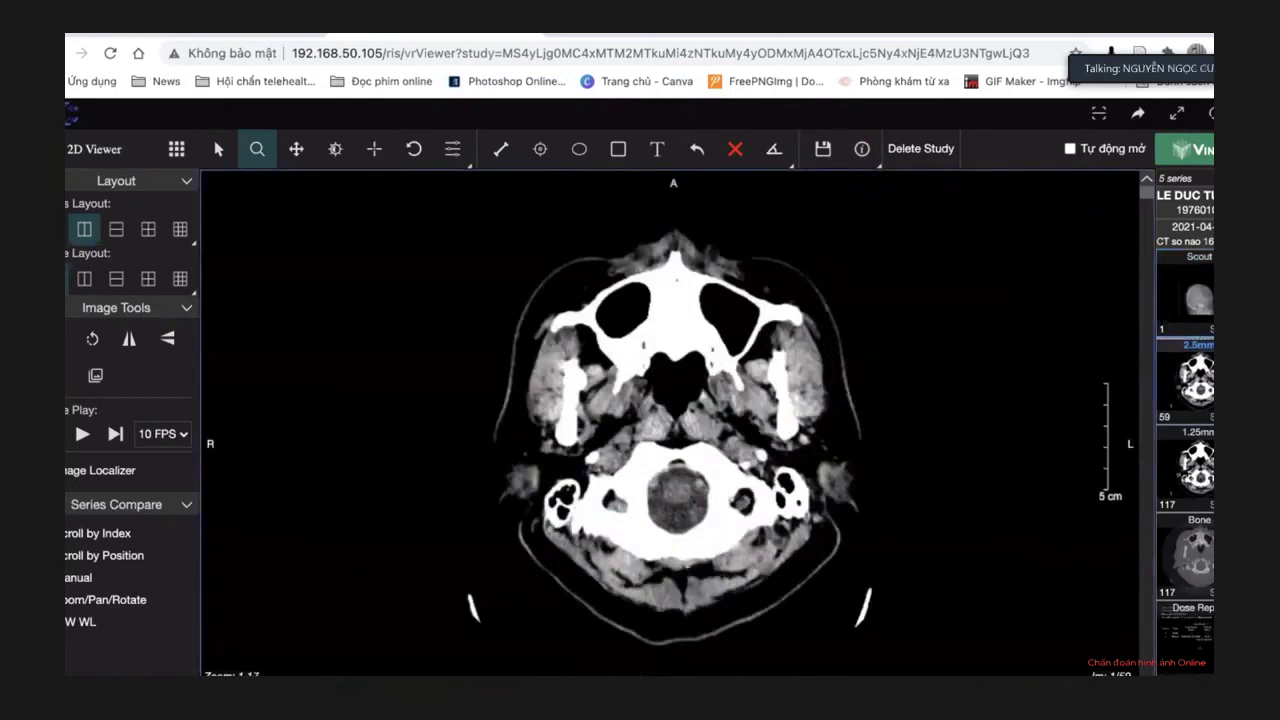
{"action": "scroll", "coordinate": [762, 412], "scroll_direction": "up", "scroll_amount": 1}
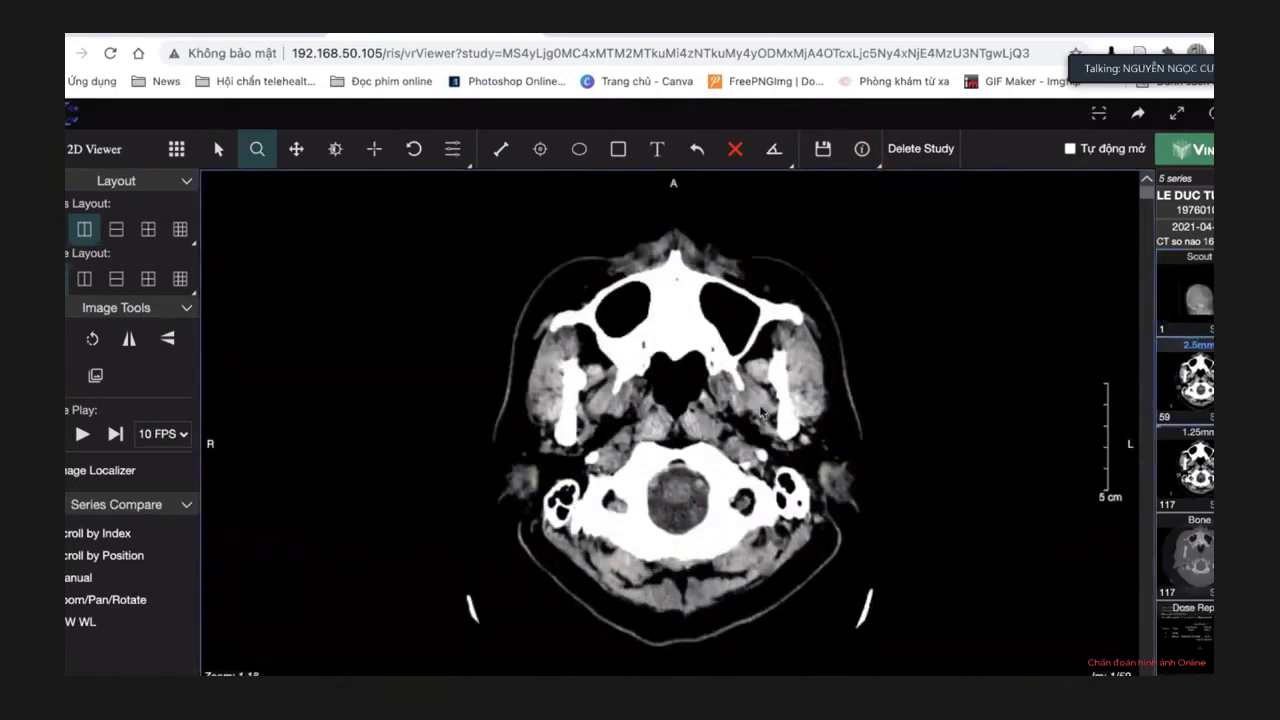
{"action": "scroll", "coordinate": [760, 405], "scroll_direction": "down", "scroll_amount": 17}
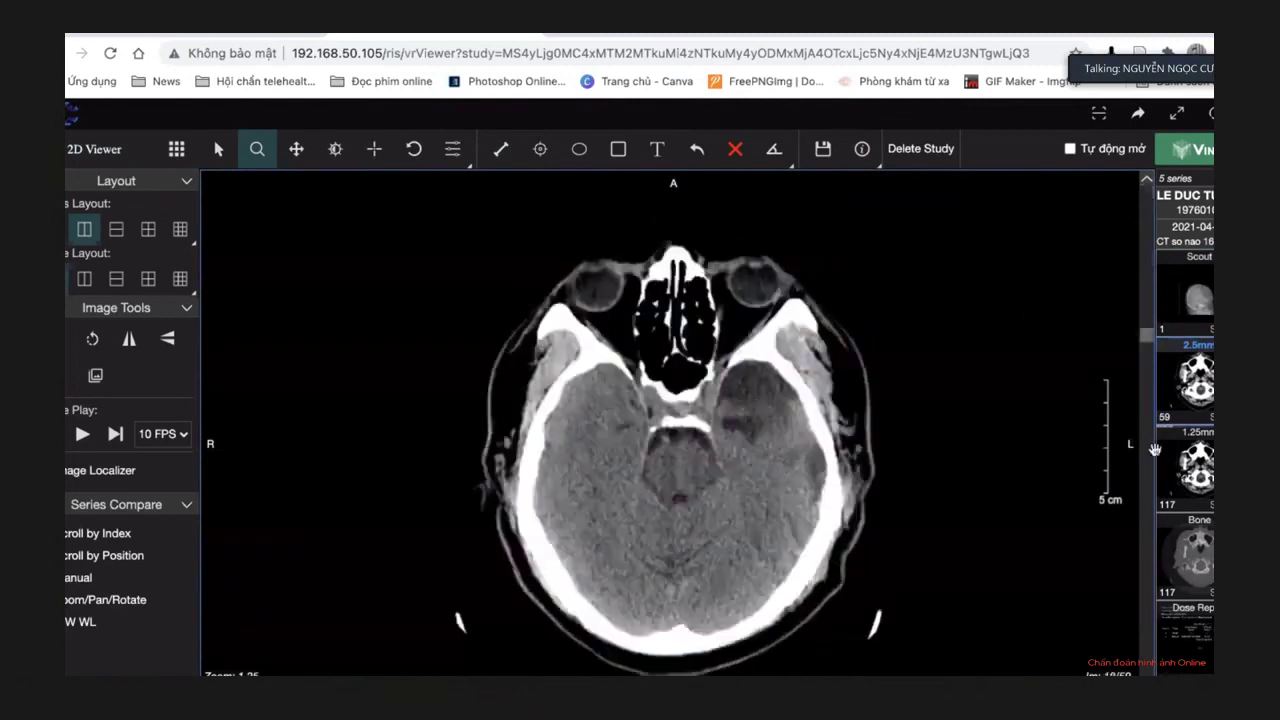
{"action": "scroll", "coordinate": [790, 437], "scroll_direction": "down", "scroll_amount": 11}
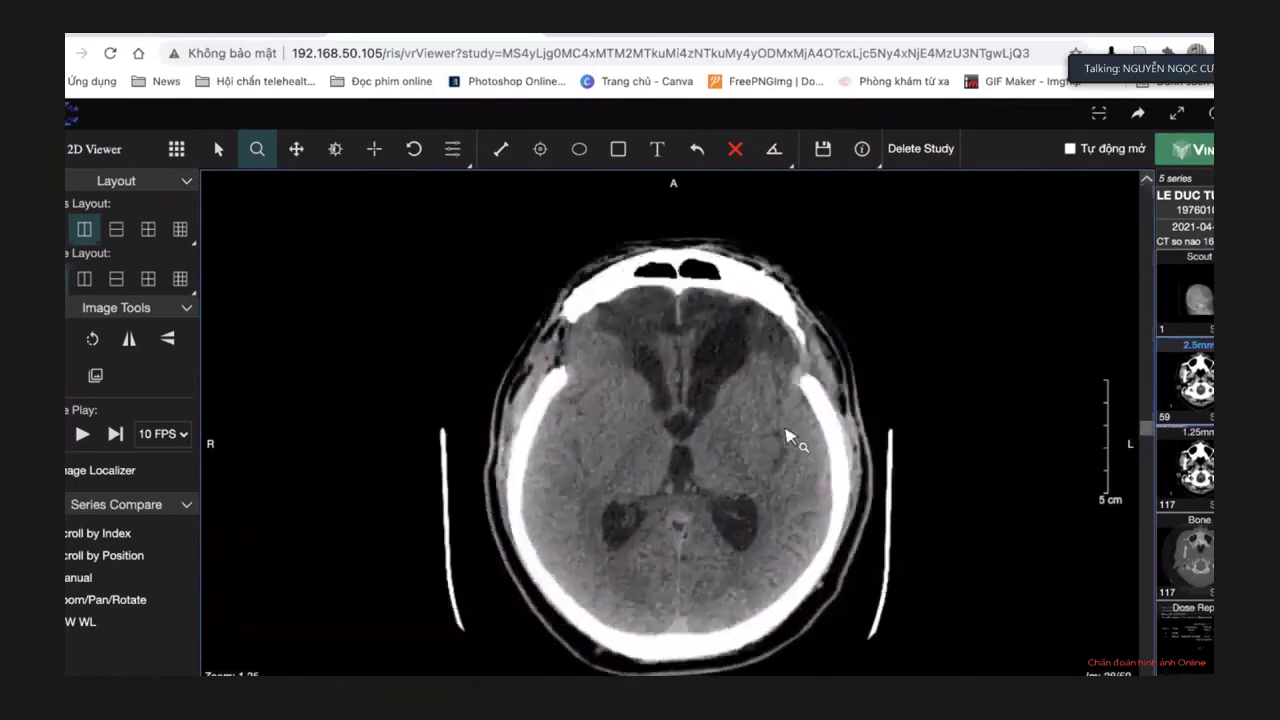
Show the 1.25mm axial series at image 71 of 117 with the Select tool active.
{"action": "left_click", "coordinate": [226, 37]}
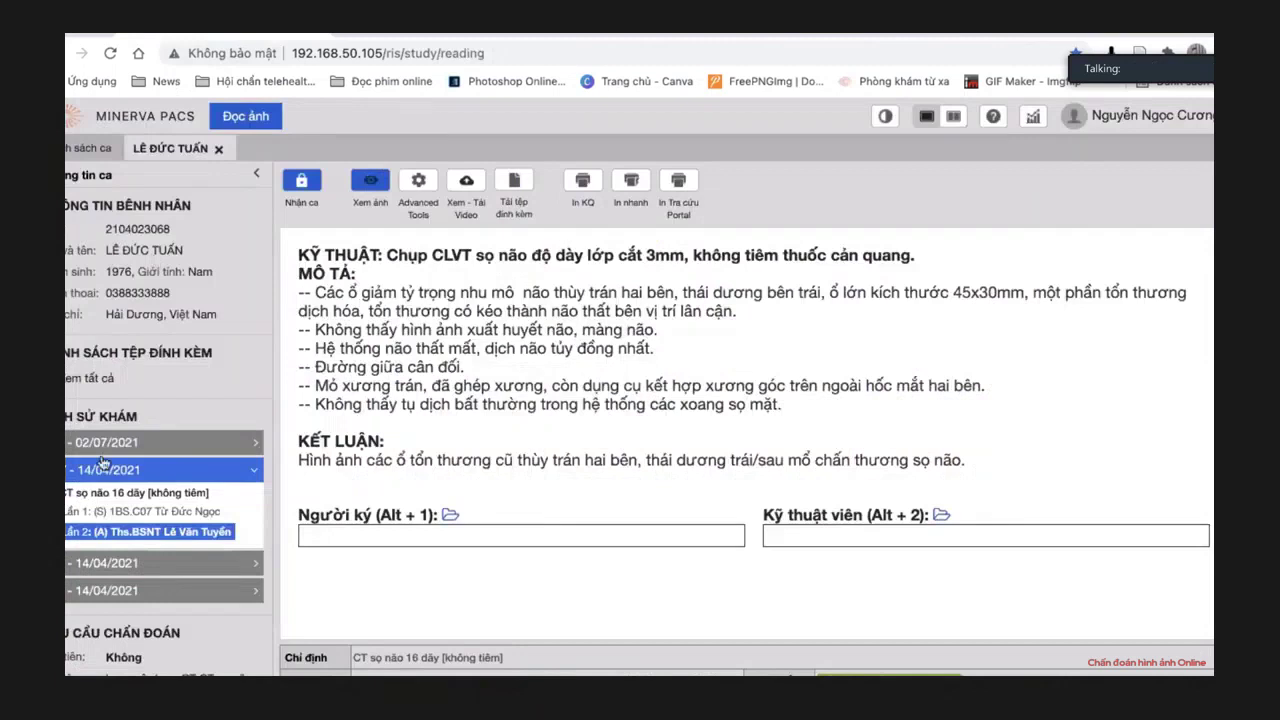
{"action": "scroll", "coordinate": [92, 543], "scroll_direction": "down", "scroll_amount": 1}
{"action": "left_click", "coordinate": [418, 36]}
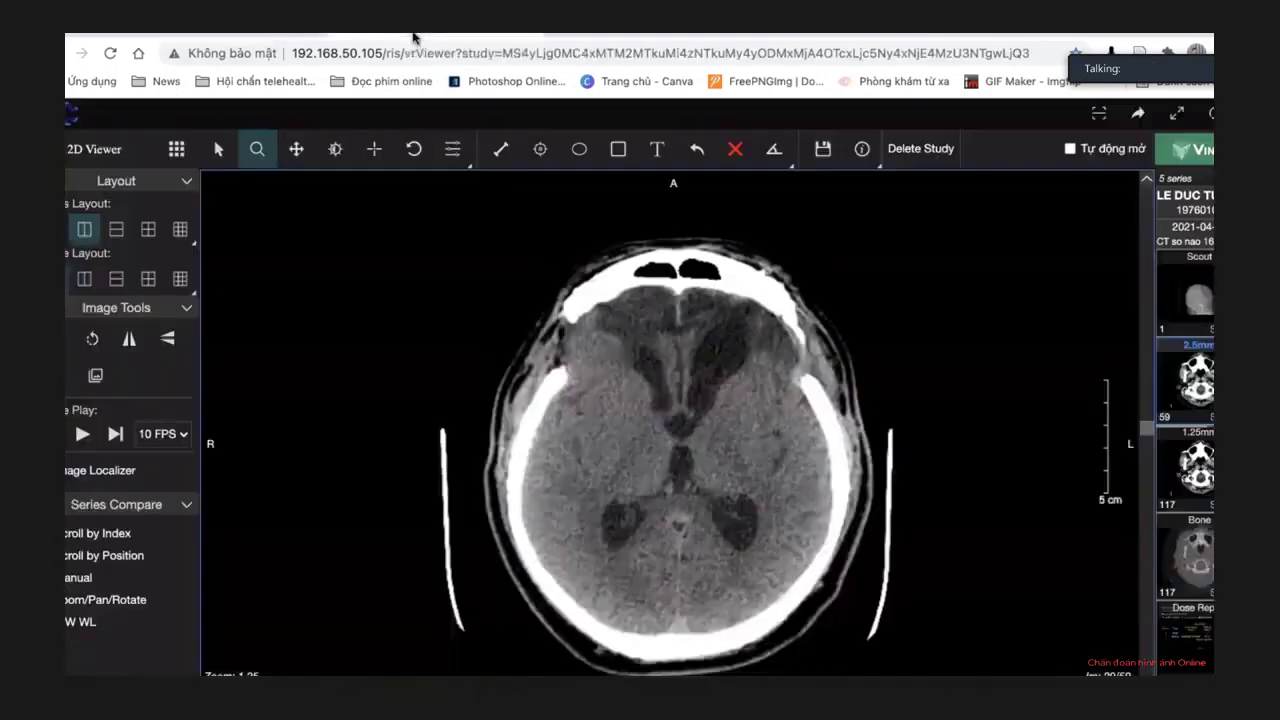
{"action": "left_click", "coordinate": [1185, 467]}
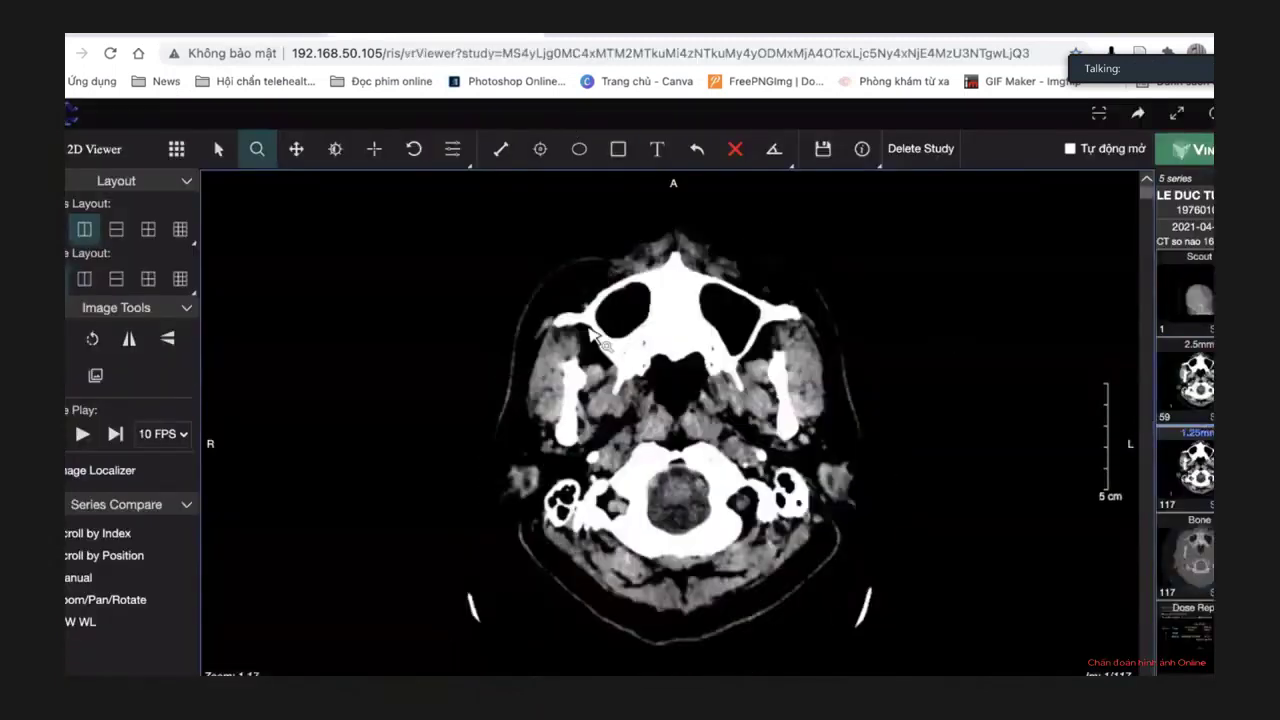
{"action": "scroll", "coordinate": [597, 336], "scroll_direction": "down", "scroll_amount": 15}
{"action": "left_click", "coordinate": [217, 149]}
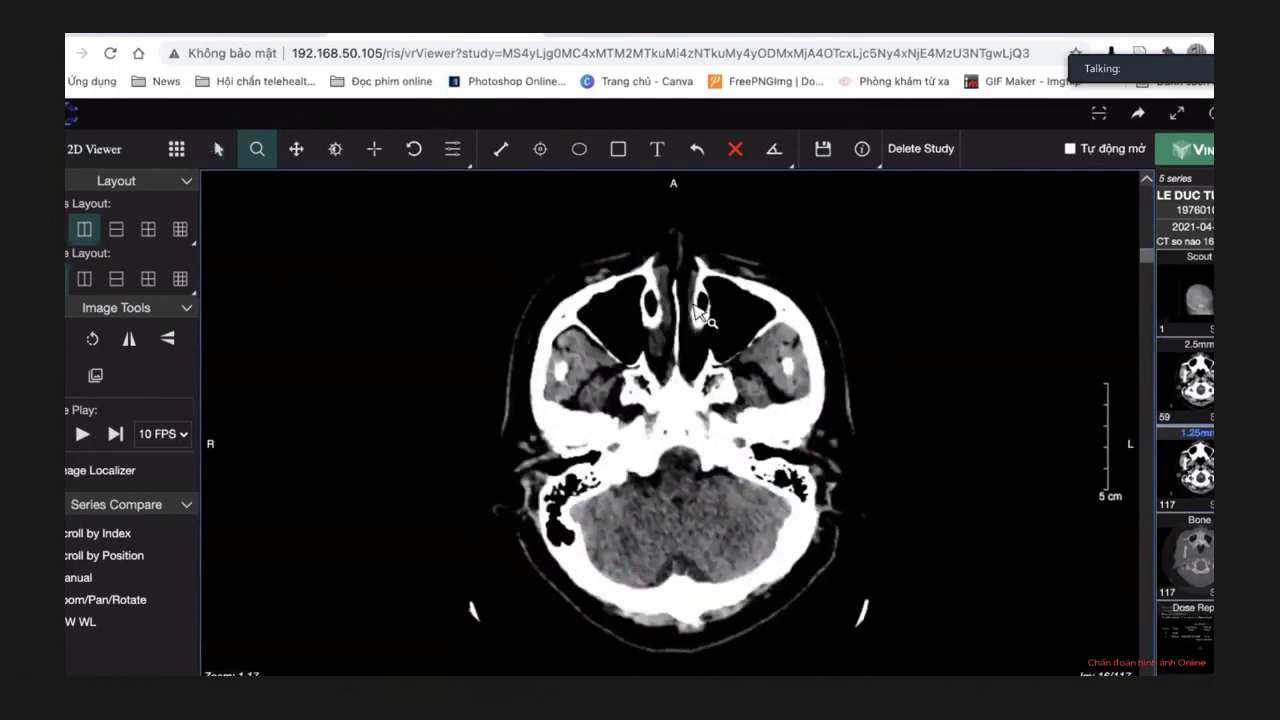
{"action": "scroll", "coordinate": [697, 313], "scroll_direction": "down", "scroll_amount": 20}
{"action": "scroll", "coordinate": [697, 313], "scroll_direction": "down", "scroll_amount": 20}
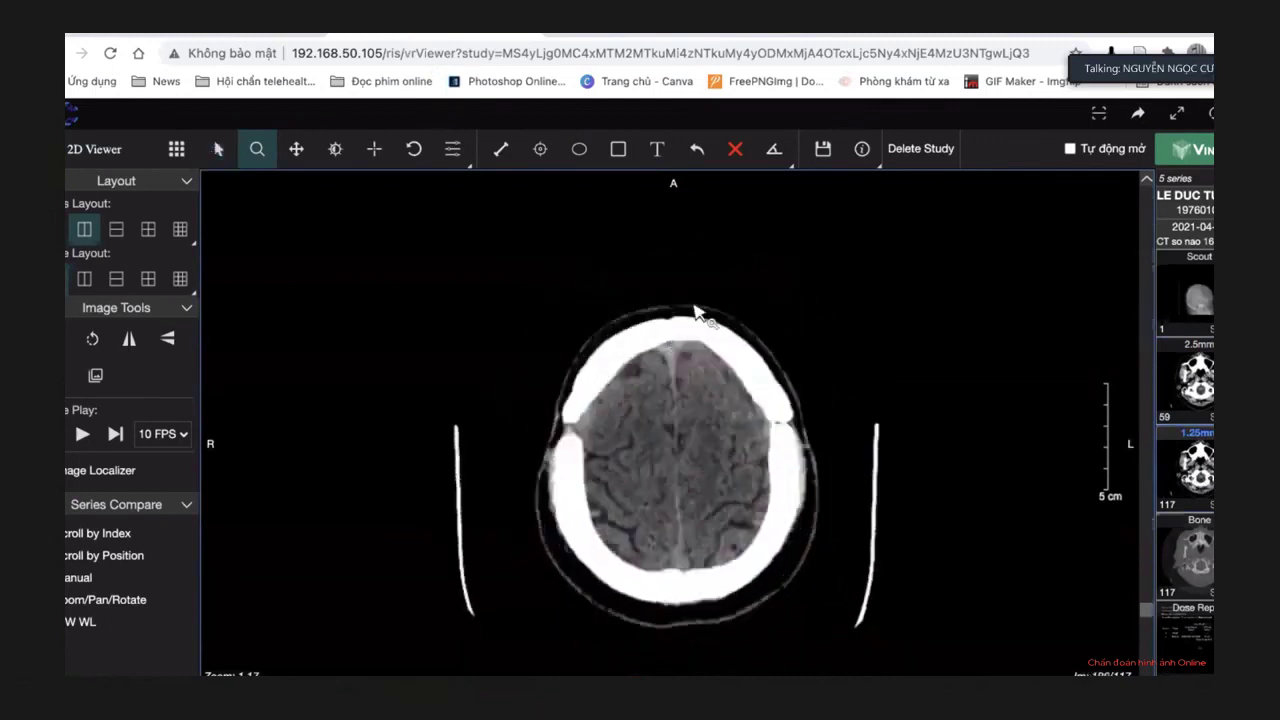
{"action": "scroll", "coordinate": [697, 313], "scroll_direction": "up", "scroll_amount": 20}
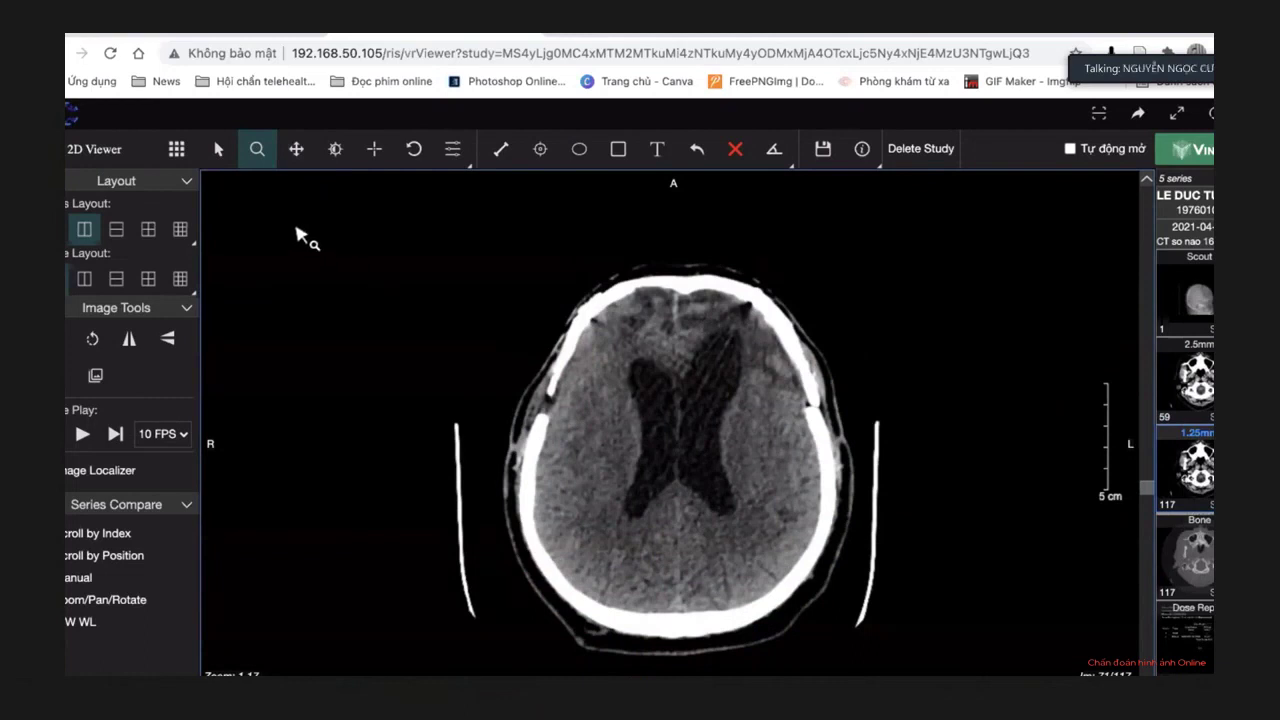
{"action": "left_click", "coordinate": [207, 158]}
Switch the series to three-plane MPR and turn on anonymized patient info.
{"action": "left_click", "coordinate": [178, 150]}
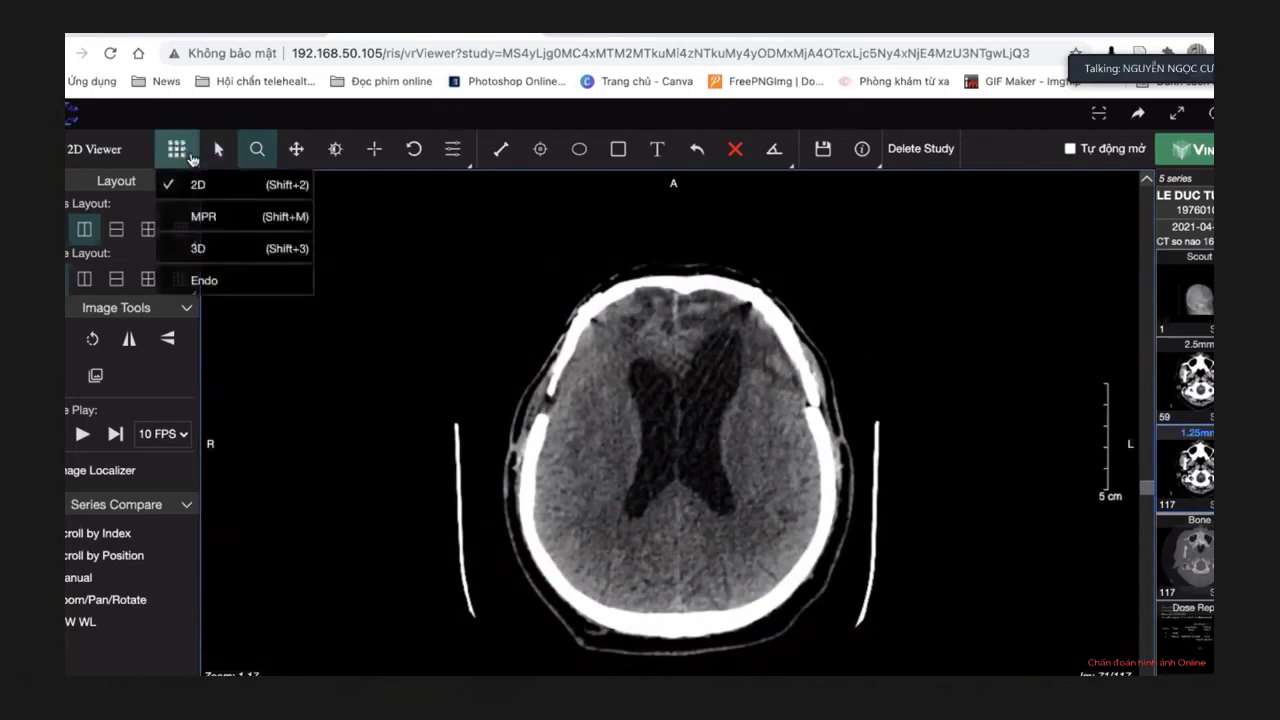
{"action": "left_click", "coordinate": [208, 214]}
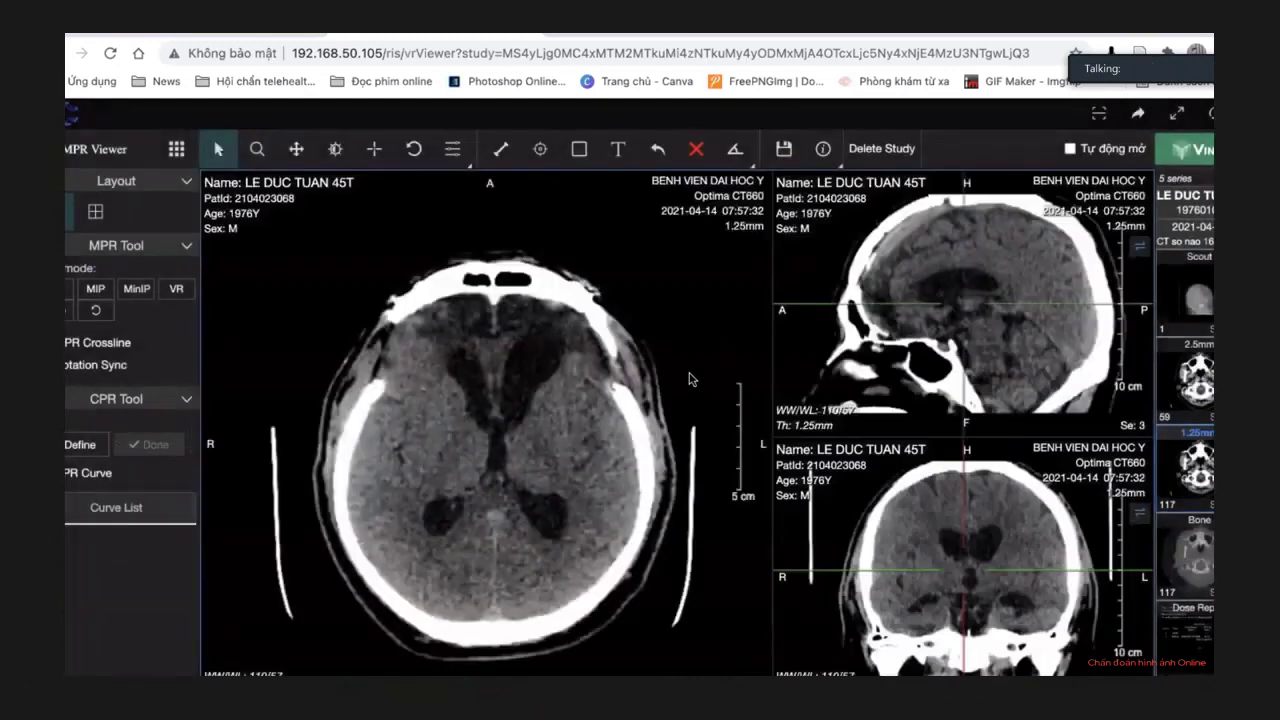
{"action": "left_click", "coordinate": [824, 150]}
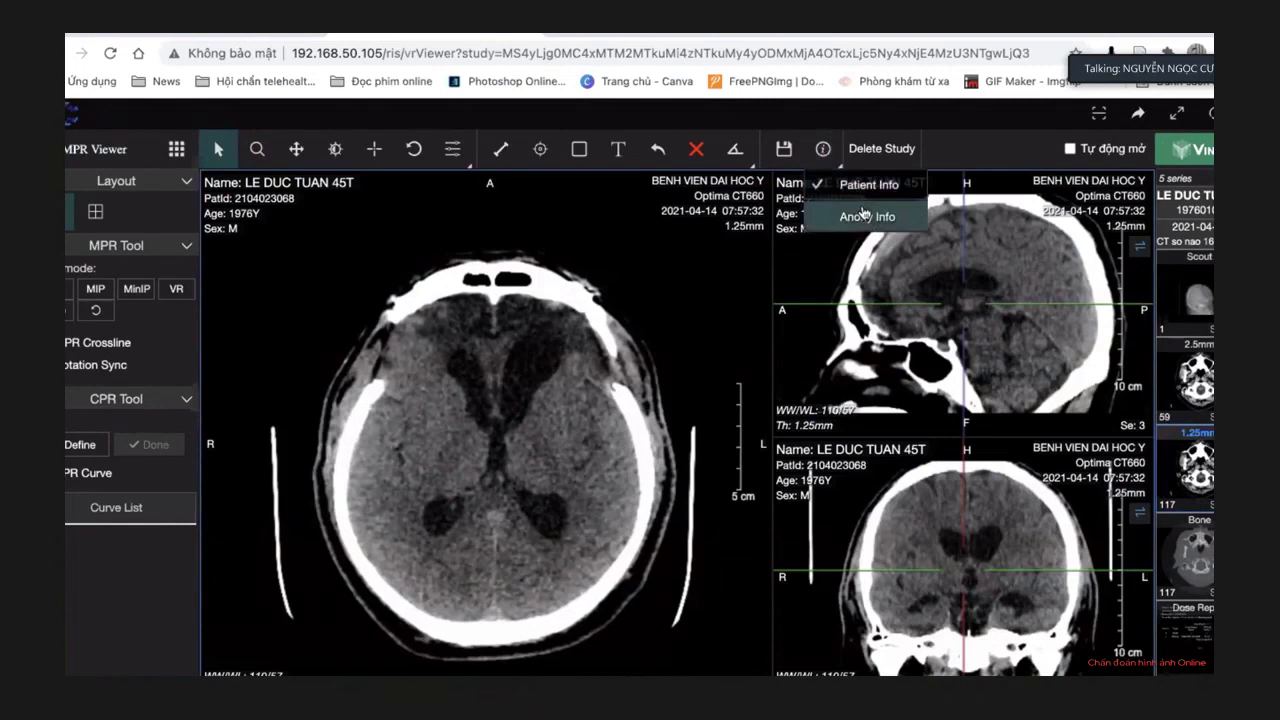
{"action": "left_click", "coordinate": [858, 215]}
Tilt and shift the MPR crosslines so the axial plane cuts through the orbits and cerebellum.
{"action": "left_click_drag", "start_coordinate": [1120, 310], "coordinate": [1130, 340]}
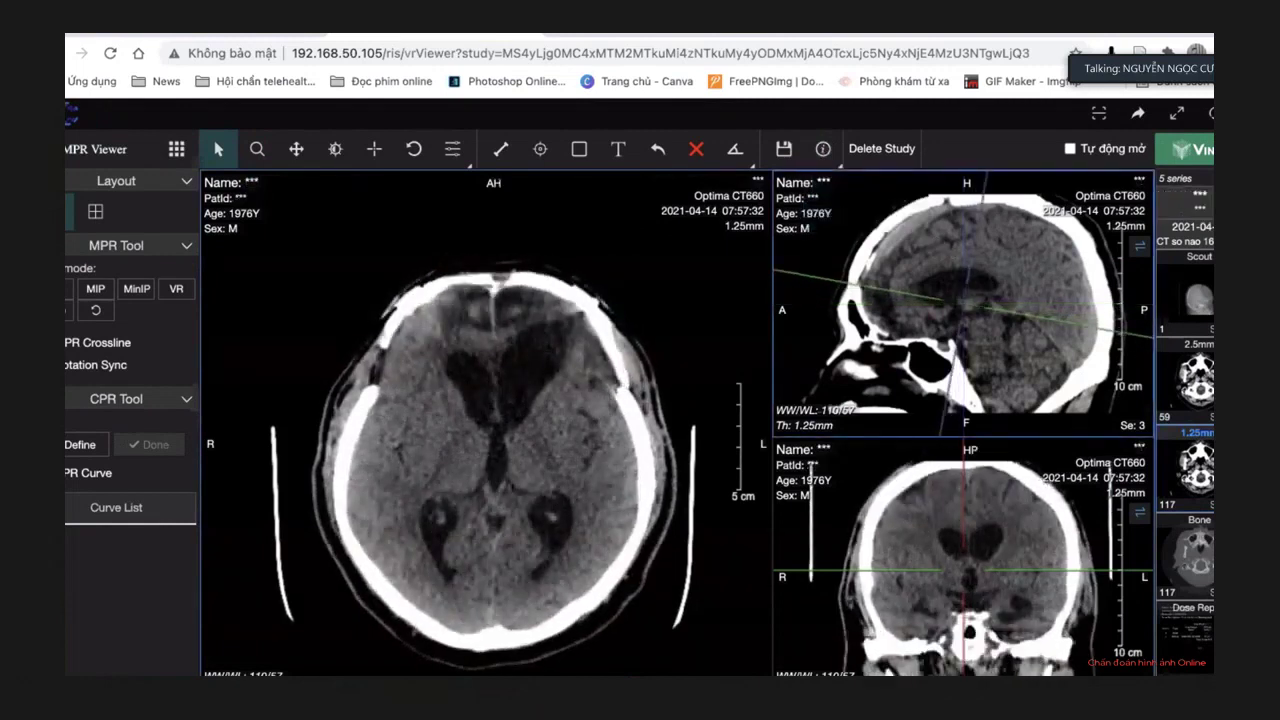
{"action": "left_click_drag", "start_coordinate": [1130, 572], "coordinate": [1130, 562]}
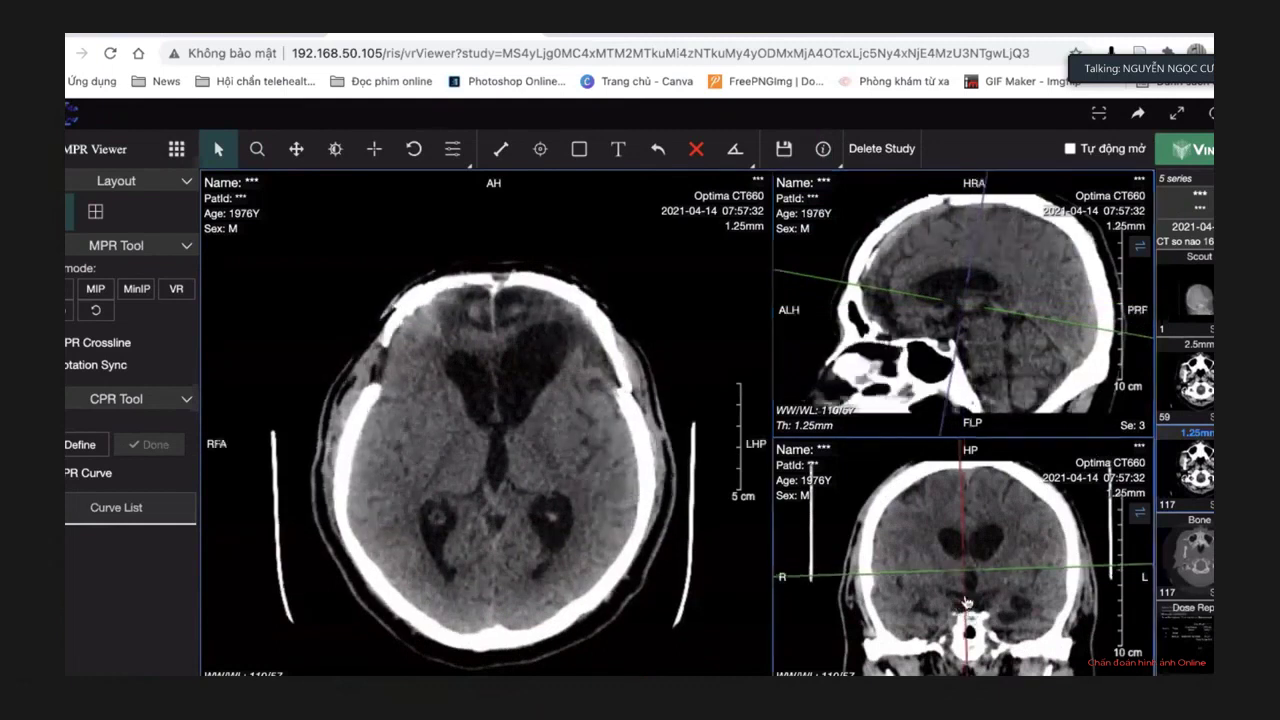
{"action": "left_click_drag", "start_coordinate": [967, 601], "coordinate": [986, 605]}
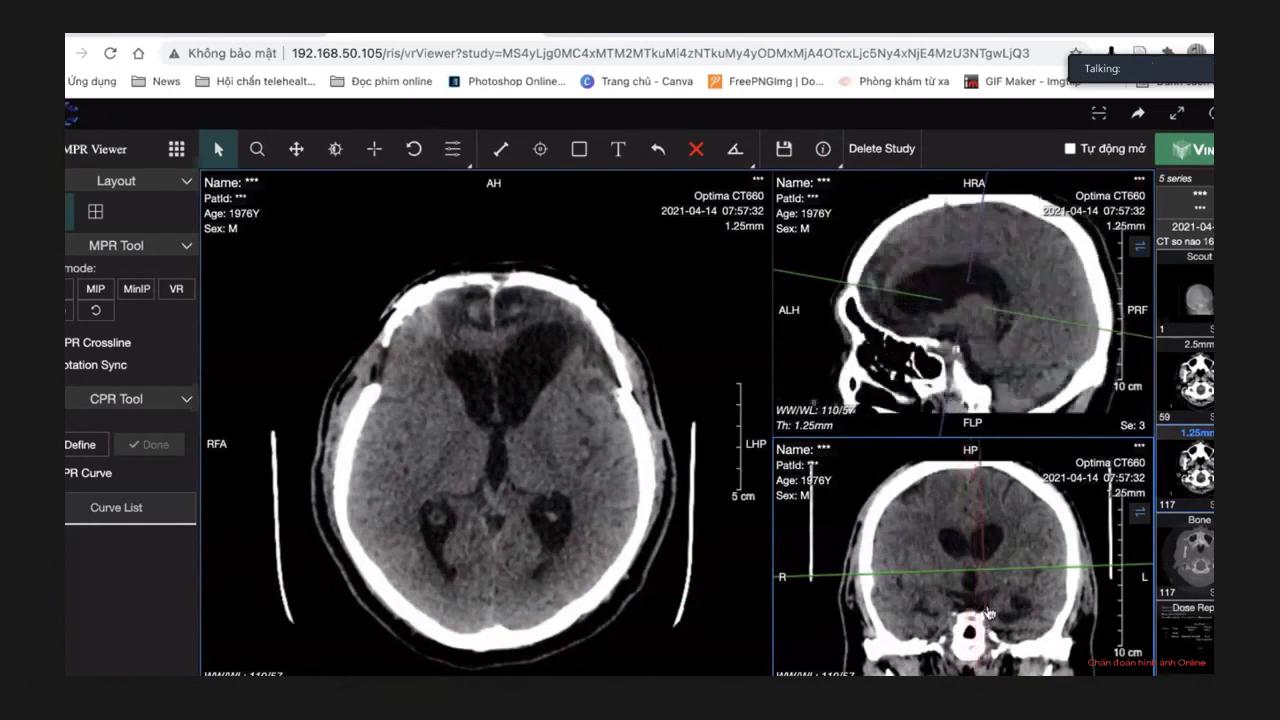
{"action": "mouse_move", "coordinate": [1003, 613]}
{"action": "left_mouse_down"}
{"action": "mouse_move", "coordinate": [1016, 611]}
{"action": "mouse_move", "coordinate": [1001, 610]}
{"action": "left_mouse_up"}
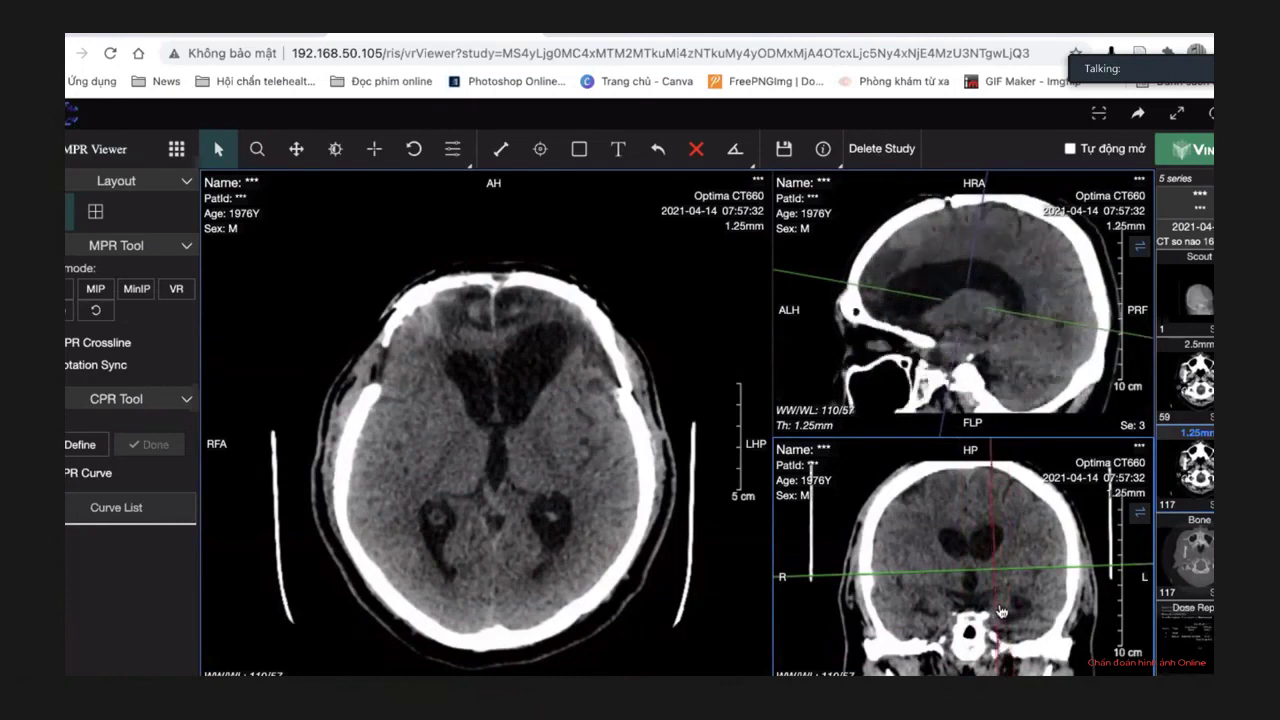
{"action": "left_click_drag", "start_coordinate": [997, 315], "coordinate": [992, 372]}
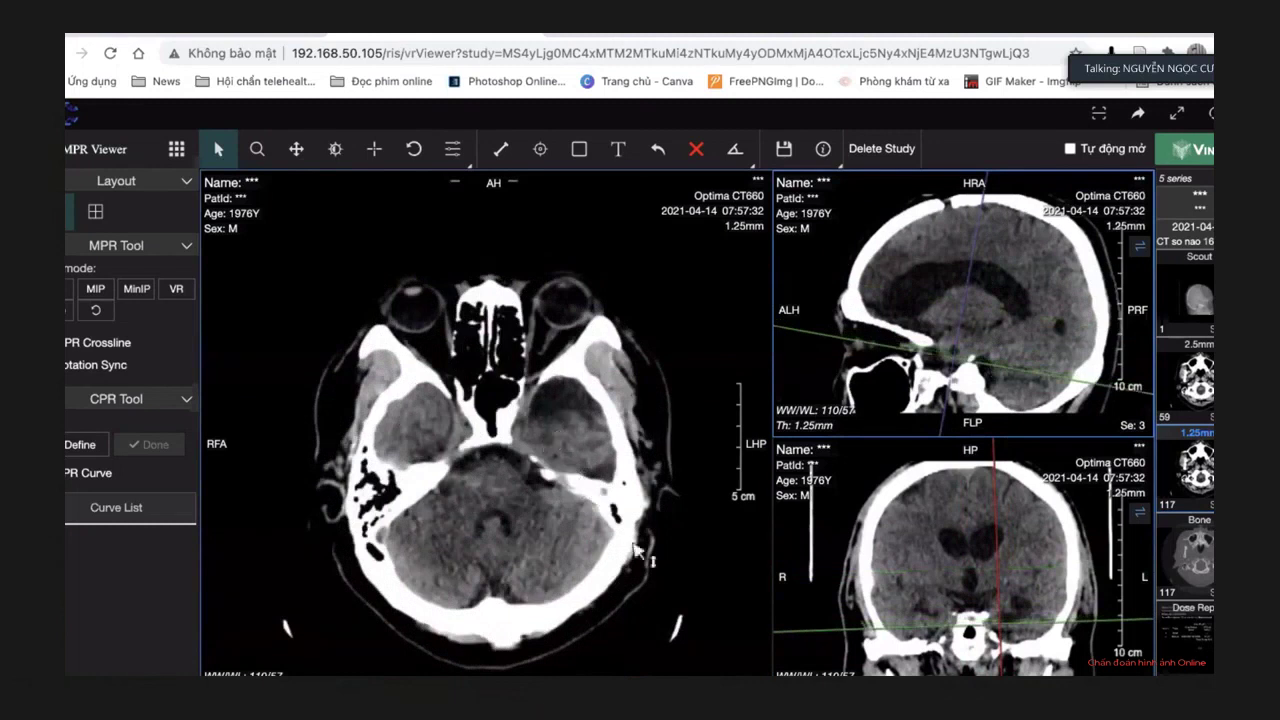
{"action": "left_click_drag", "start_coordinate": [993, 620], "coordinate": [986, 624]}
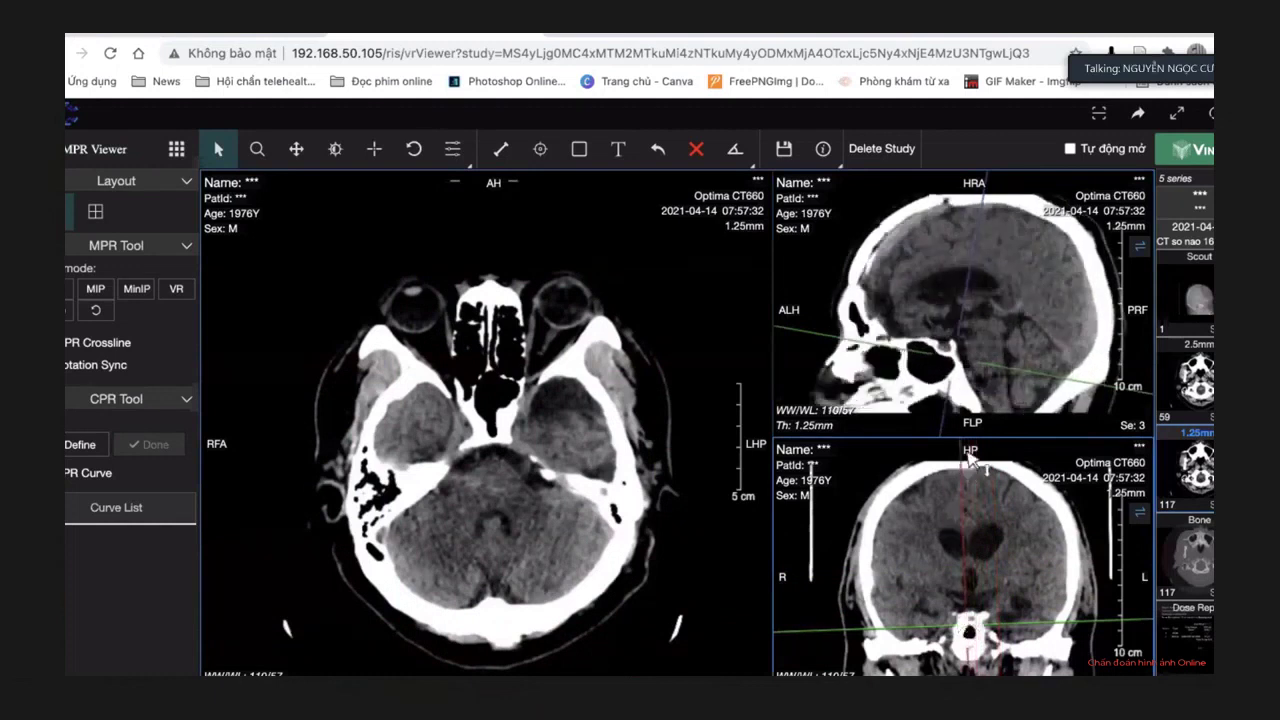
{"action": "left_click_drag", "start_coordinate": [968, 466], "coordinate": [980, 460]}
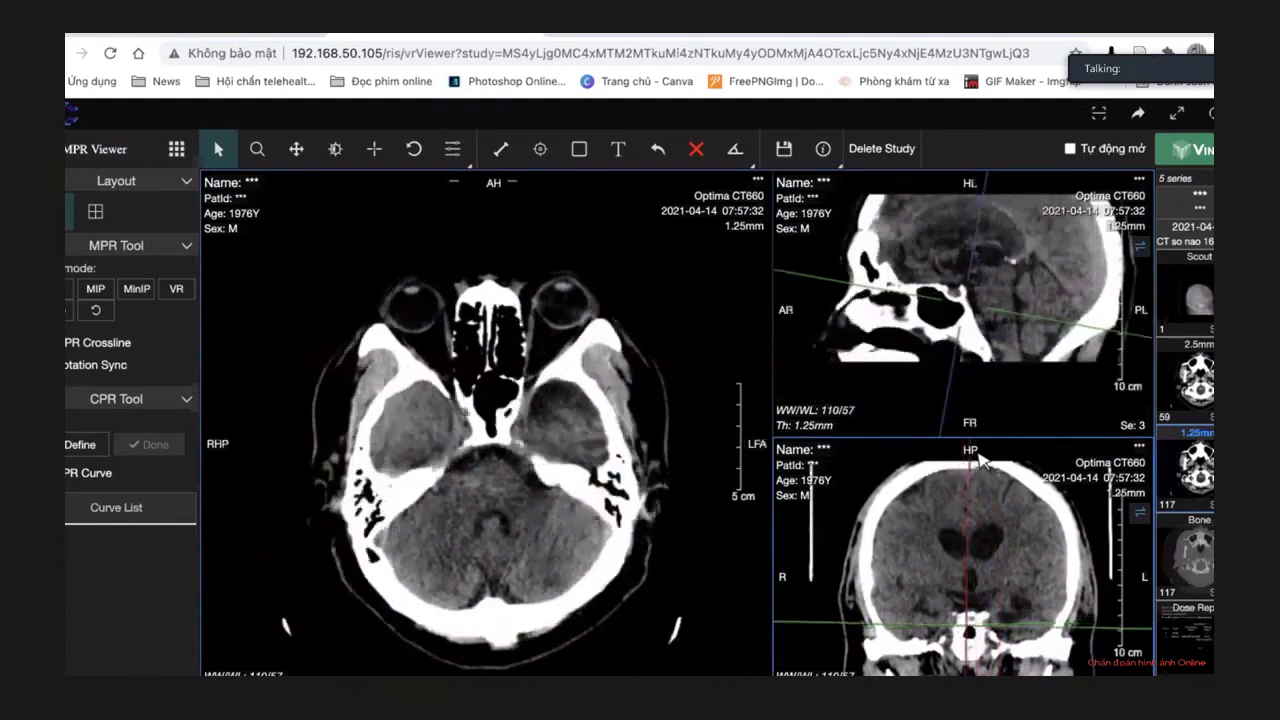
Maximize the axial MPR viewport, then zoom and recentre the image.
{"action": "double_click", "coordinate": [644, 456]}
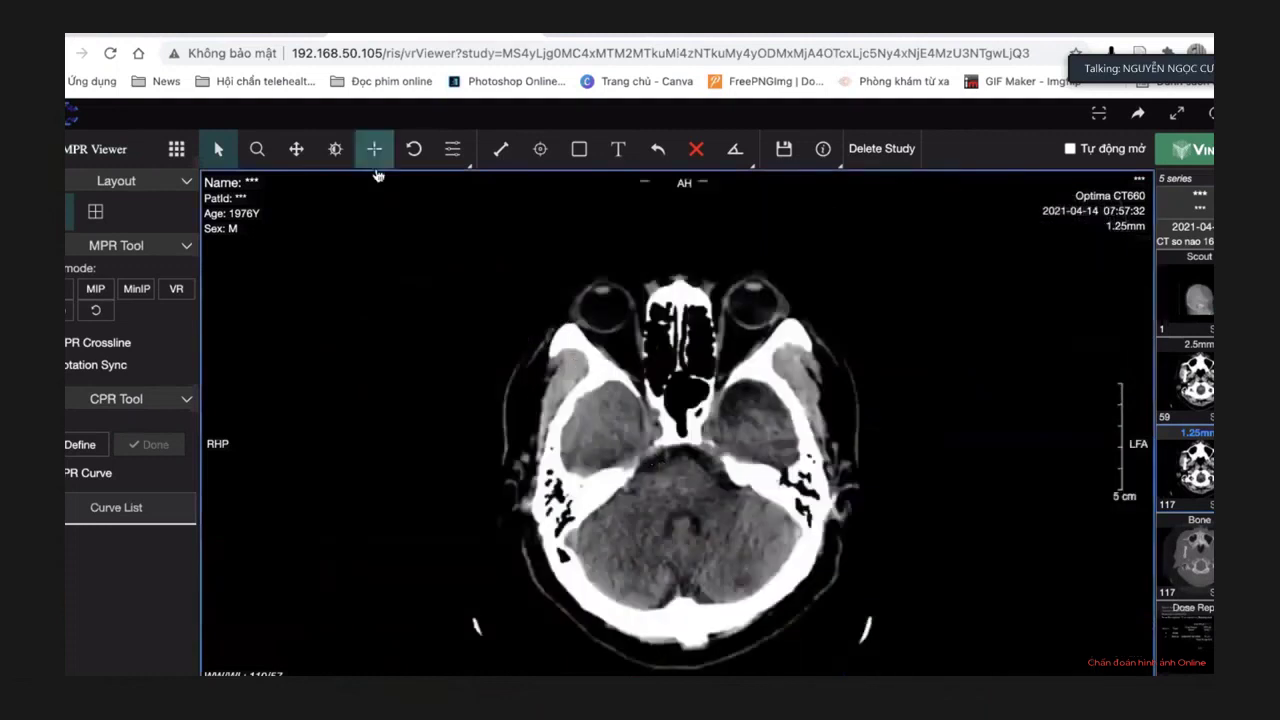
{"action": "left_click", "coordinate": [296, 148]}
{"action": "left_click_drag", "start_coordinate": [634, 492], "coordinate": [623, 457]}
{"action": "left_click", "coordinate": [257, 148]}
{"action": "scroll", "coordinate": [424, 293], "scroll_direction": "up", "scroll_amount": 2}
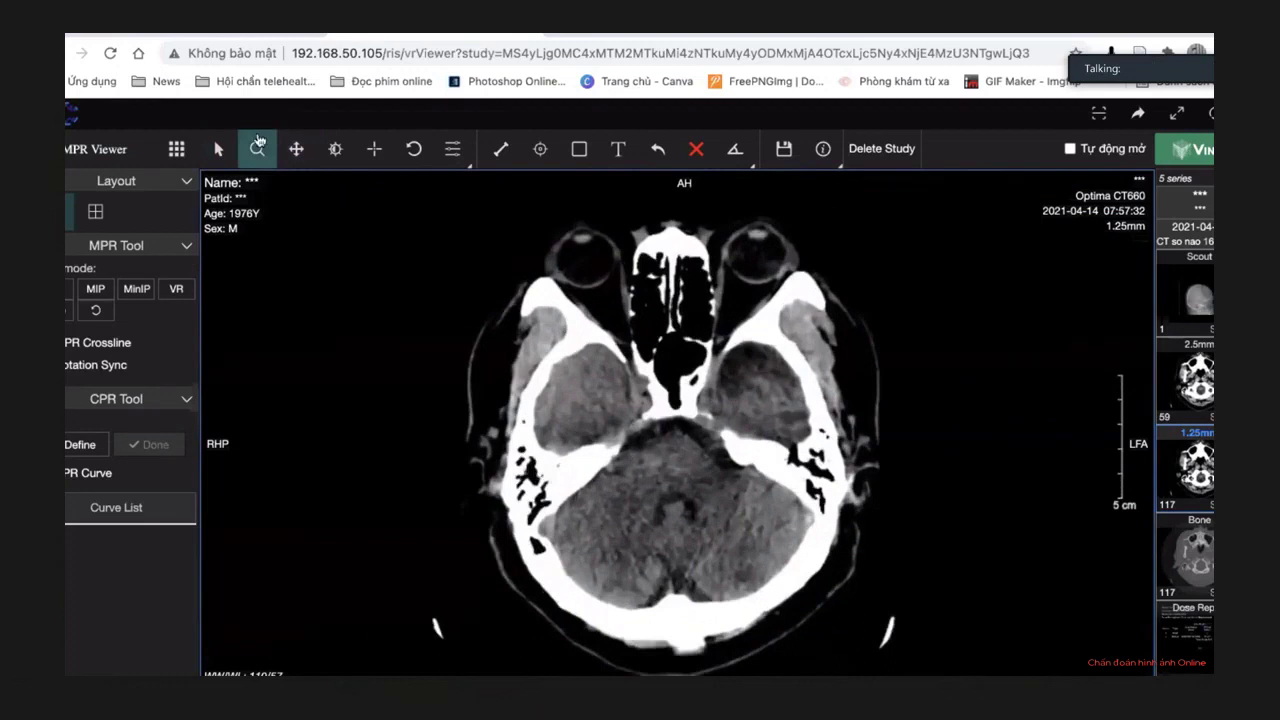
{"action": "left_click", "coordinate": [296, 148]}
{"action": "left_click_drag", "start_coordinate": [548, 310], "coordinate": [553, 320]}
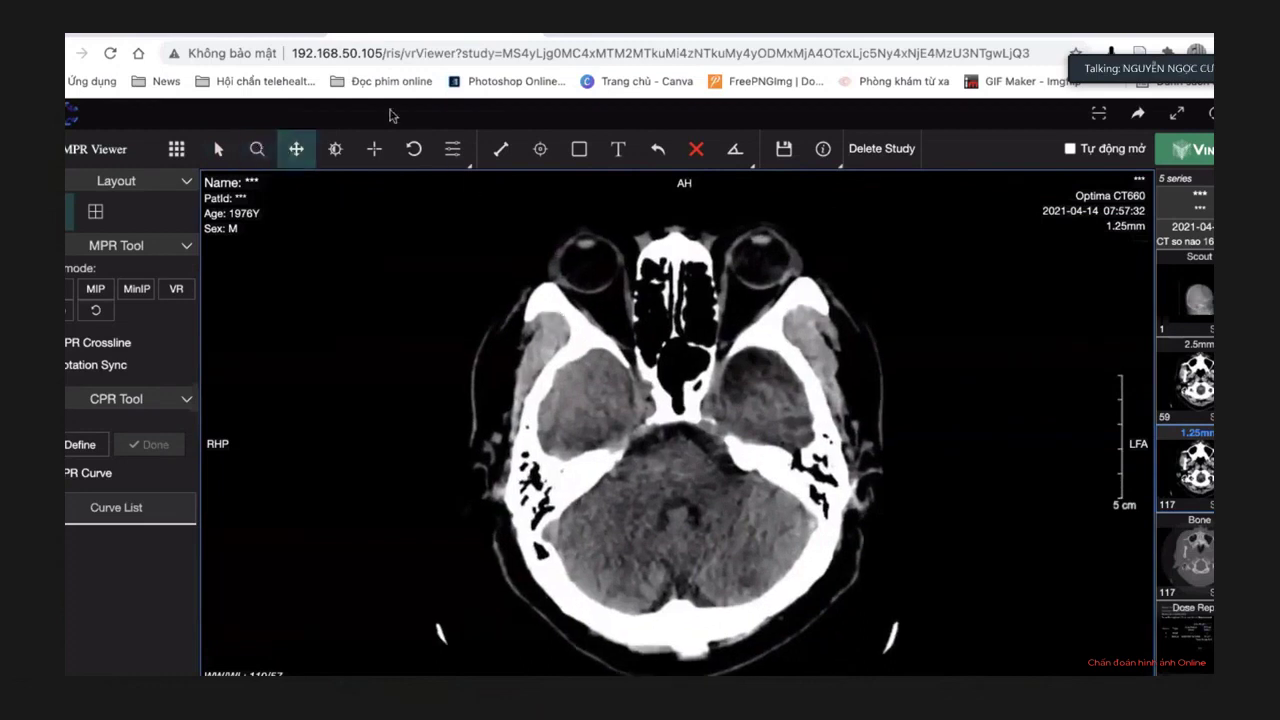
{"action": "left_click", "coordinate": [219, 149]}
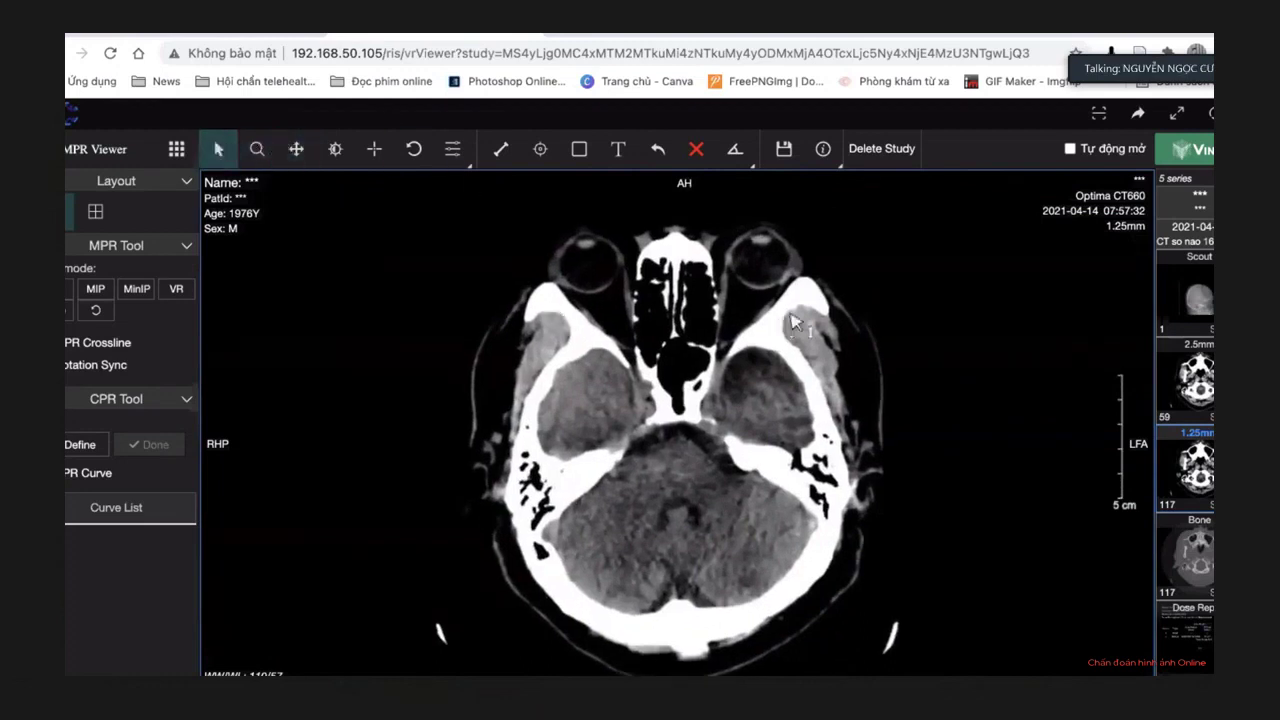
Page down through axial slices and back up to the level above the orbits.
{"action": "scroll", "coordinate": [950, 325], "scroll_direction": "down", "scroll_amount": 5}
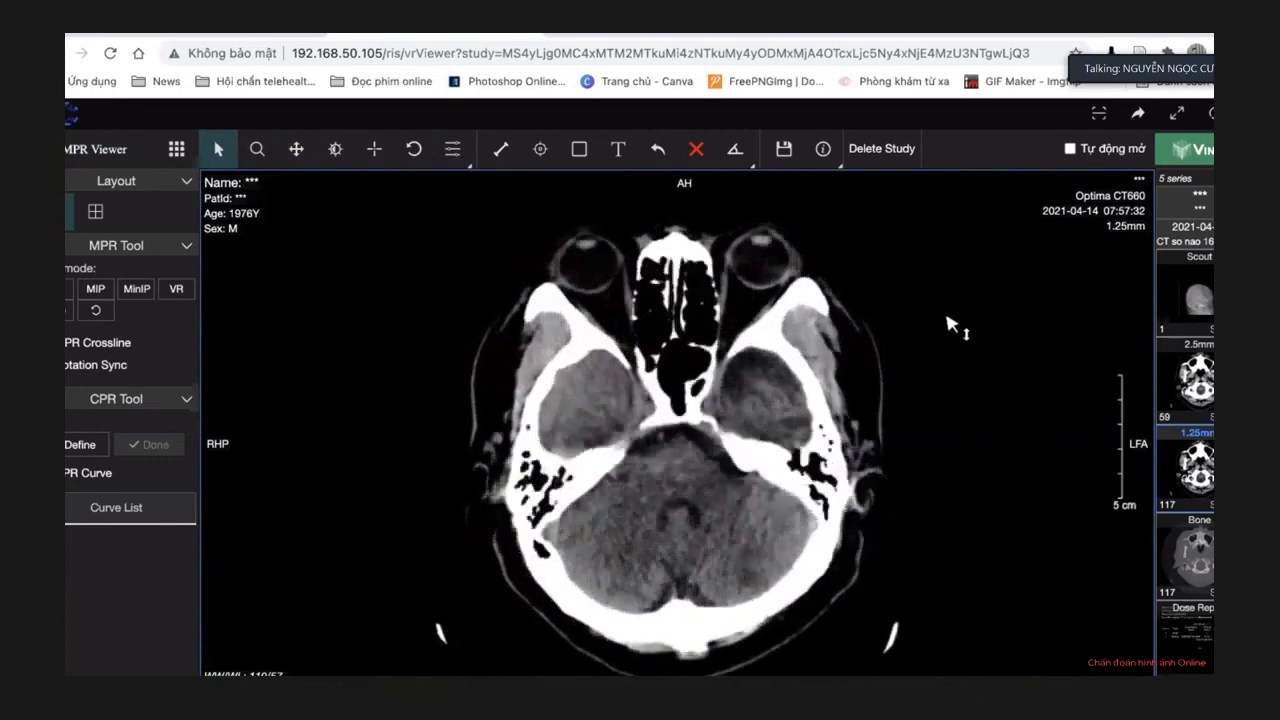
{"action": "scroll", "coordinate": [950, 325], "scroll_direction": "down", "scroll_amount": 6}
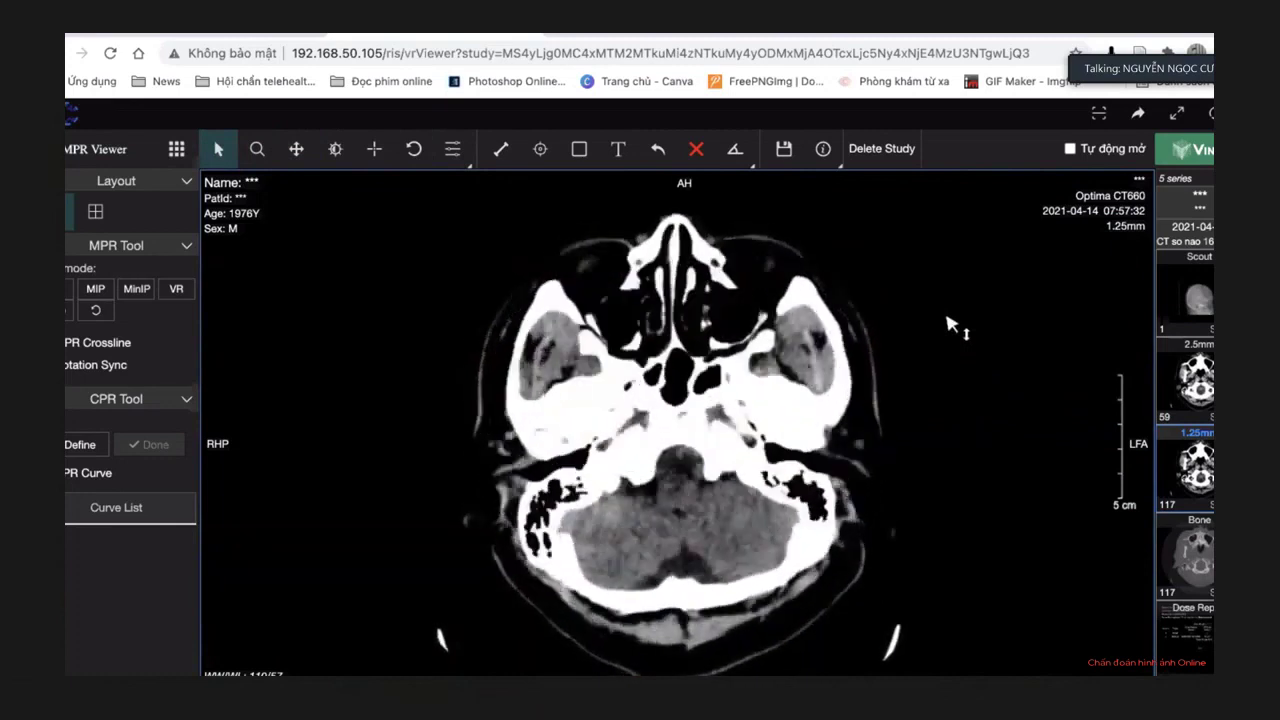
{"action": "scroll", "coordinate": [950, 325], "scroll_direction": "down", "scroll_amount": 6}
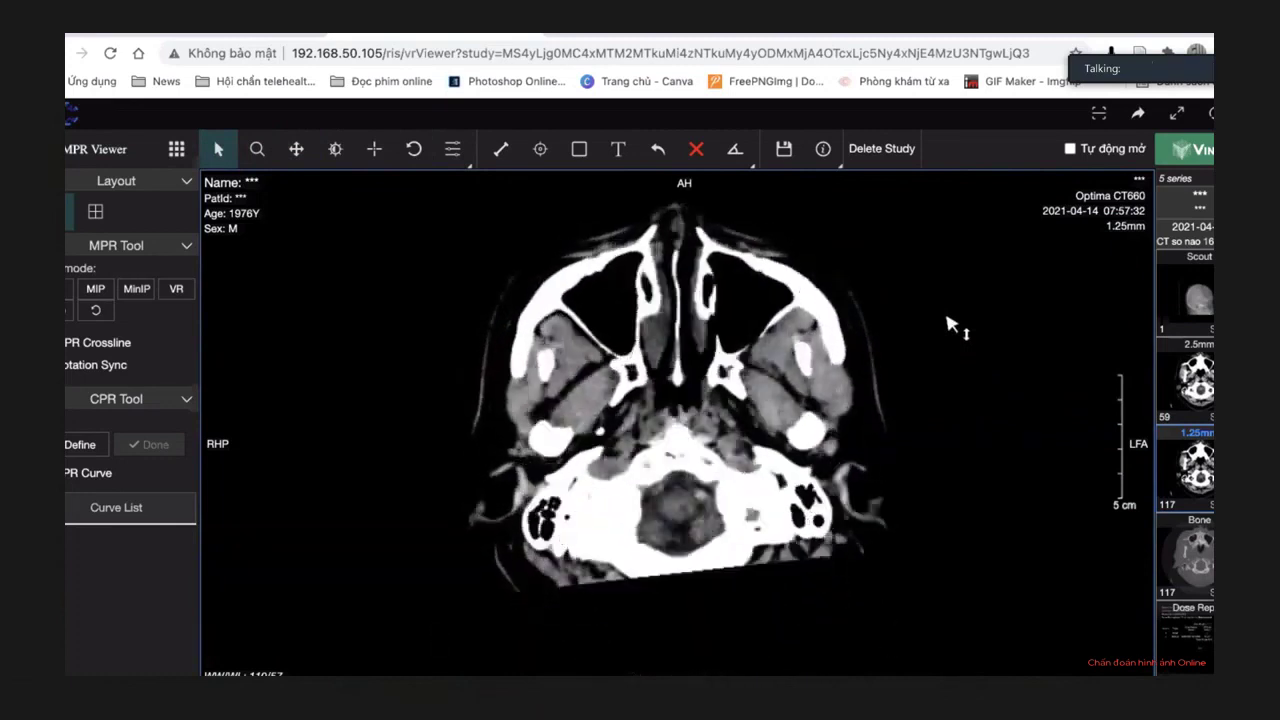
{"action": "scroll", "coordinate": [950, 325], "scroll_direction": "up", "scroll_amount": 6}
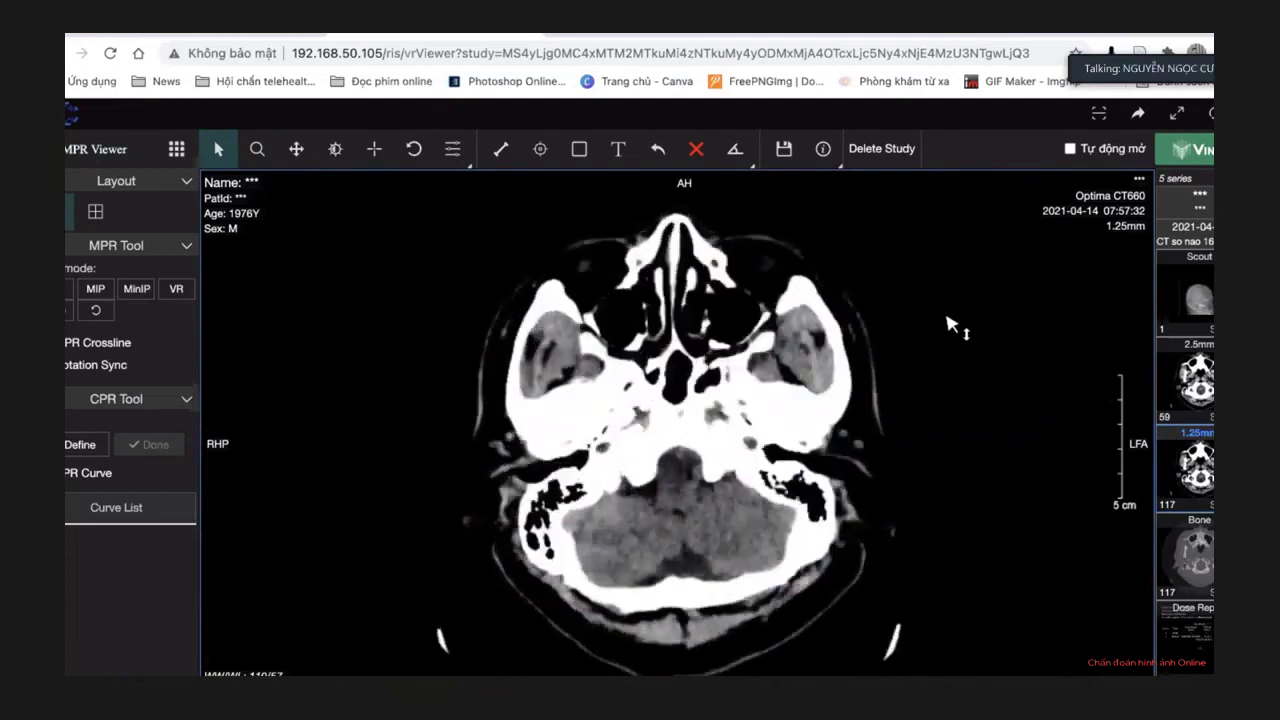
{"action": "scroll", "coordinate": [950, 325], "scroll_direction": "up", "scroll_amount": 3}
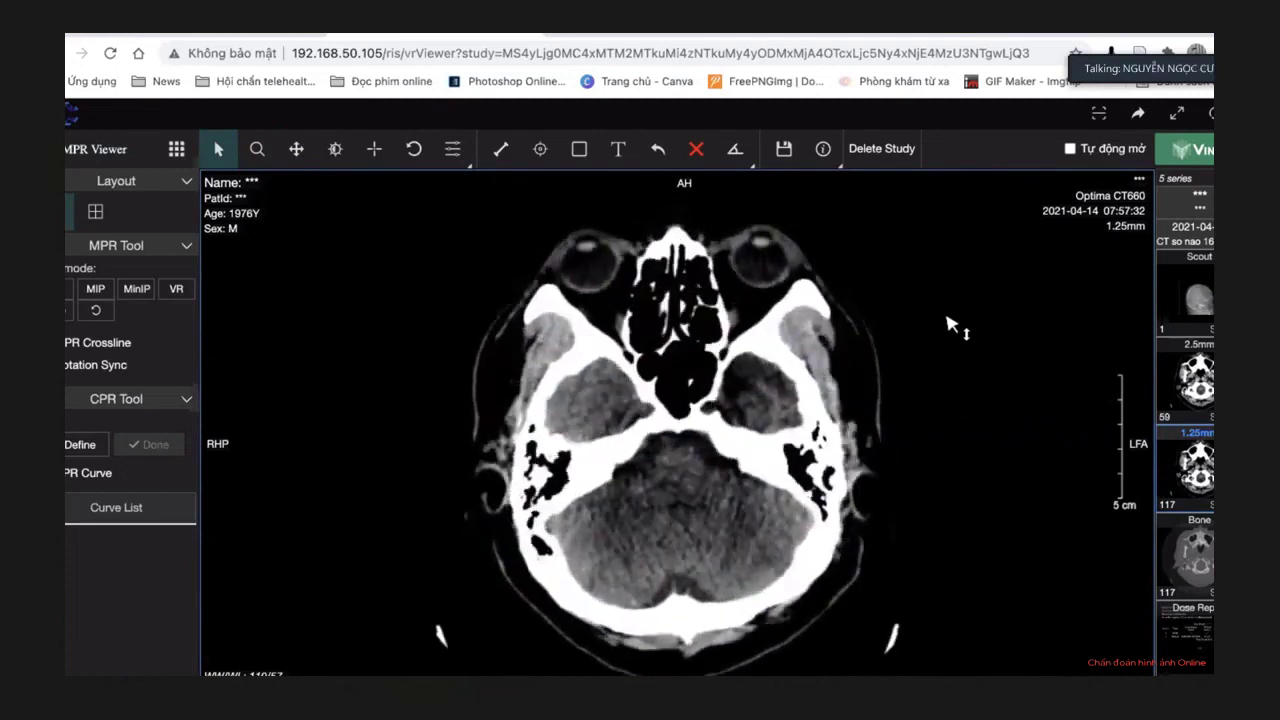
{"action": "scroll", "coordinate": [950, 325], "scroll_direction": "up", "scroll_amount": 3}
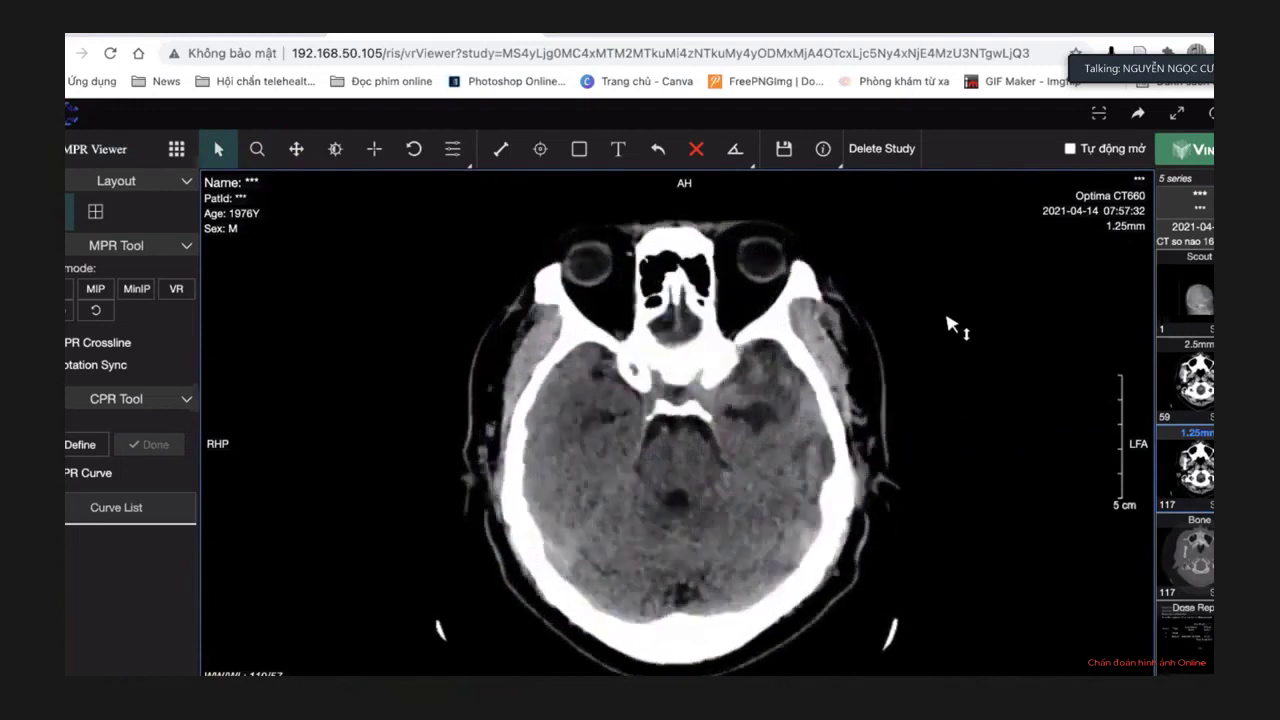
{"action": "scroll", "coordinate": [950, 325], "scroll_direction": "up", "scroll_amount": 3}
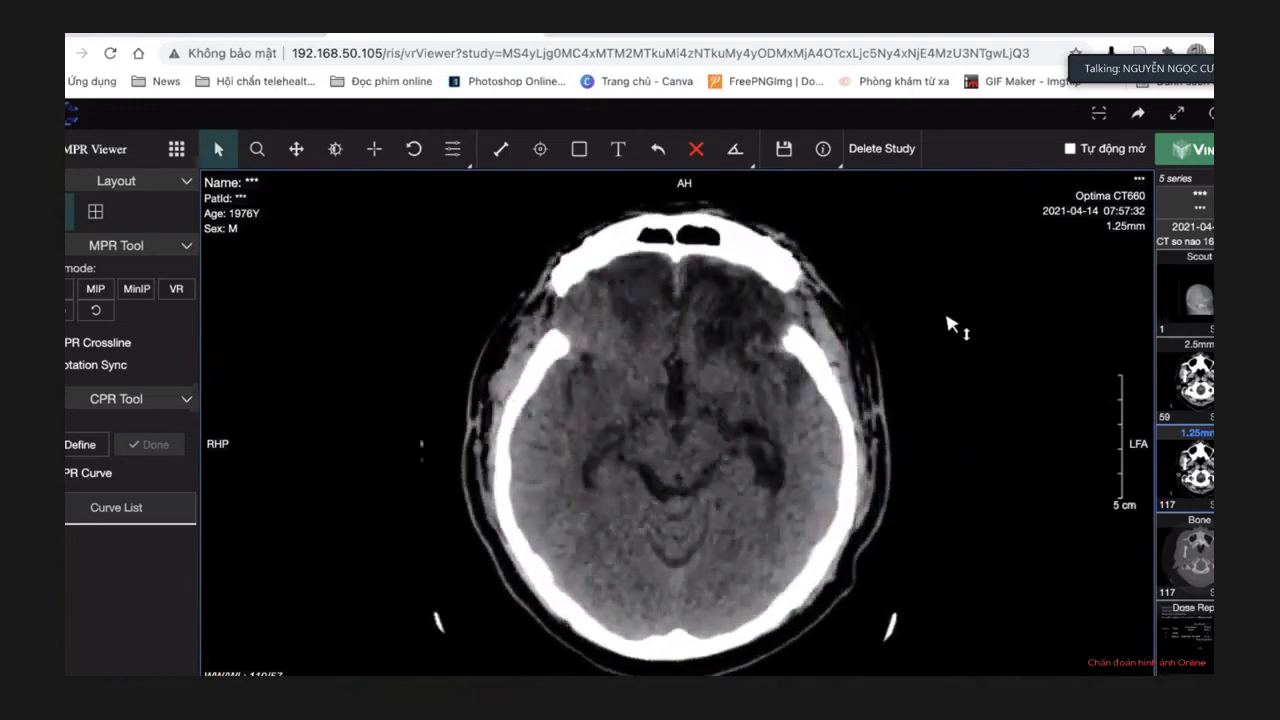
Narrow the window/level for a higher-contrast, slightly darker brain image.
{"action": "left_click", "coordinate": [335, 148]}
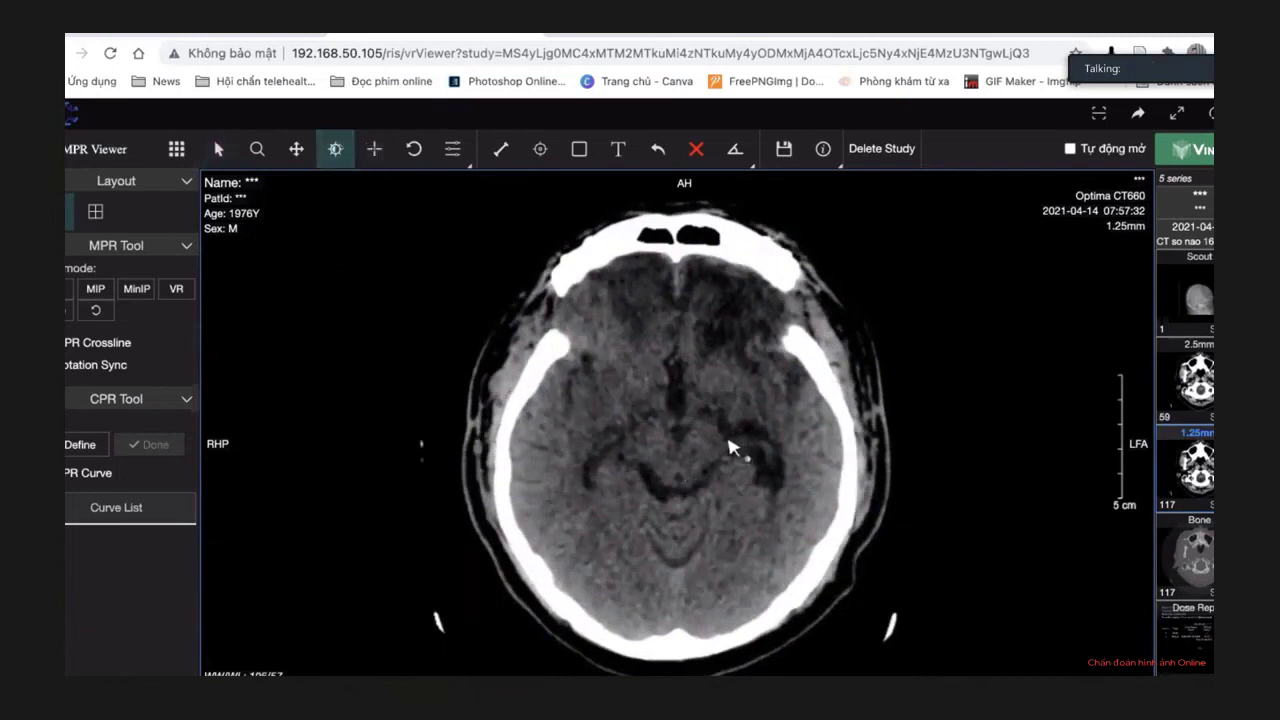
{"action": "left_click_drag", "start_coordinate": [713, 447], "coordinate": [632, 483]}
{"action": "scroll", "coordinate": [630, 482], "scroll_direction": "down", "scroll_amount": 10}
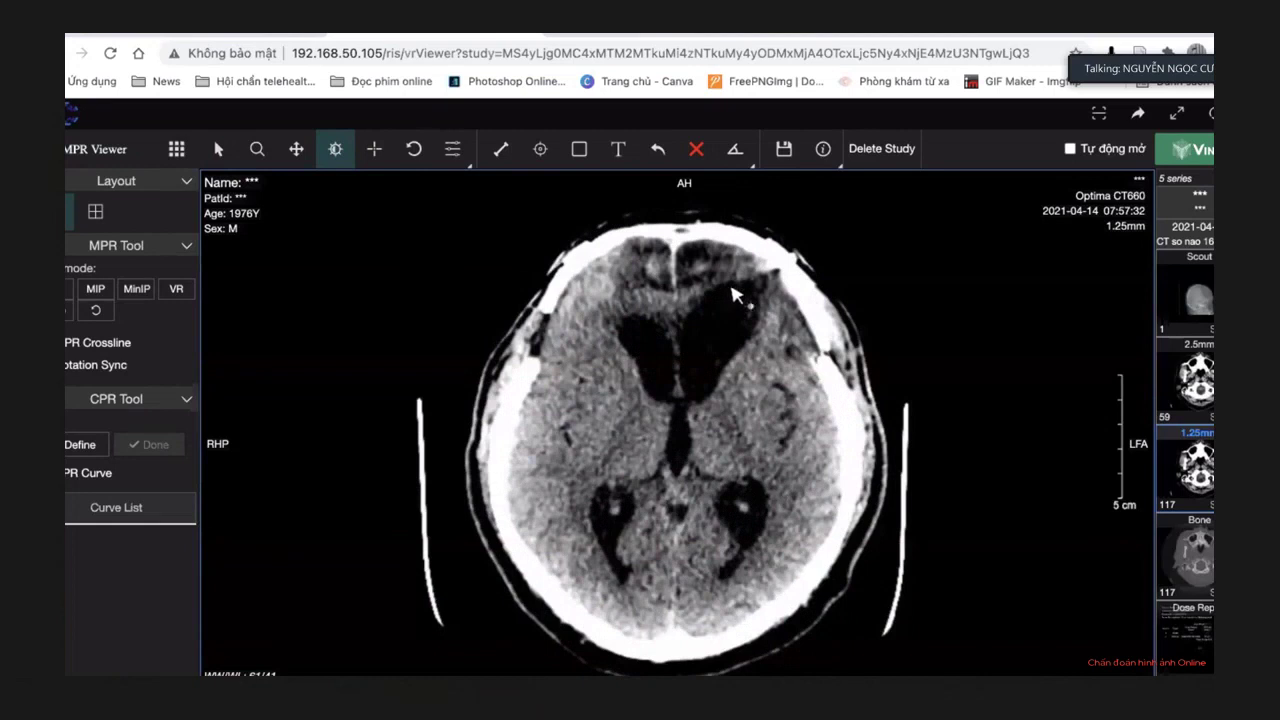
{"action": "left_click_drag", "start_coordinate": [689, 455], "coordinate": [696, 445]}
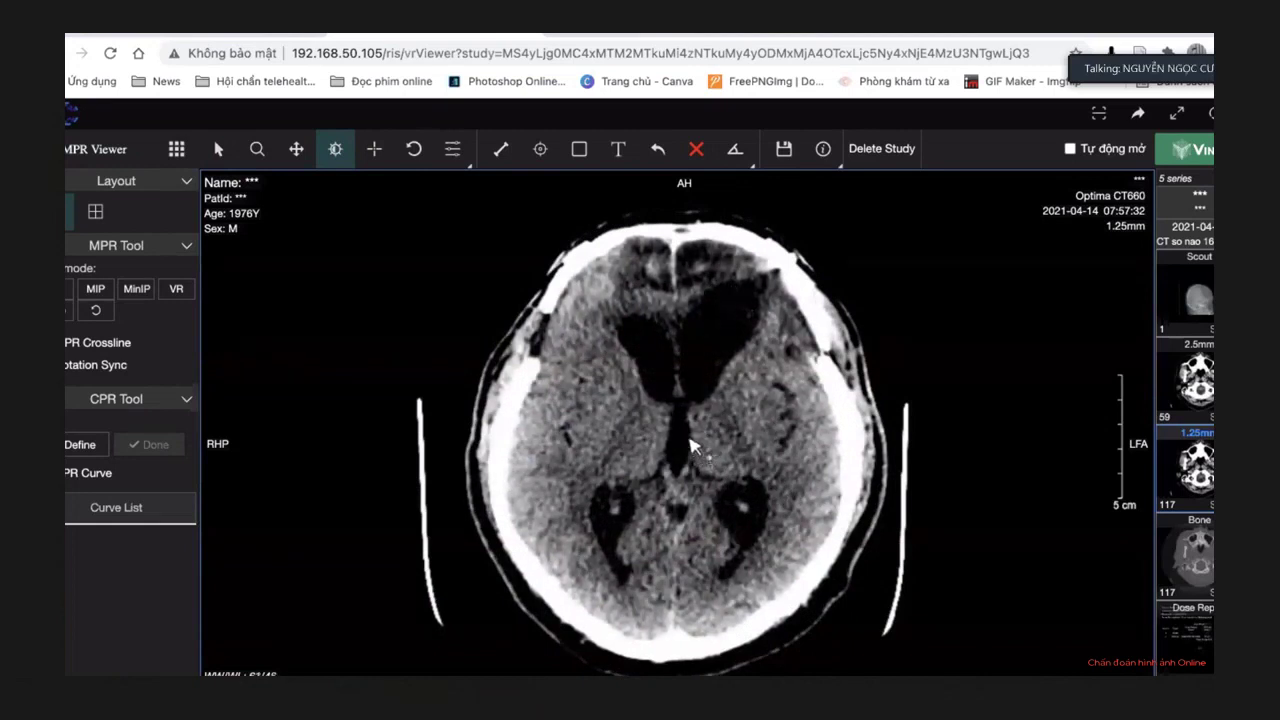
Page down to the skull base and back up to the lateral ventricles.
{"action": "scroll", "coordinate": [686, 445], "scroll_direction": "down", "scroll_amount": 8}
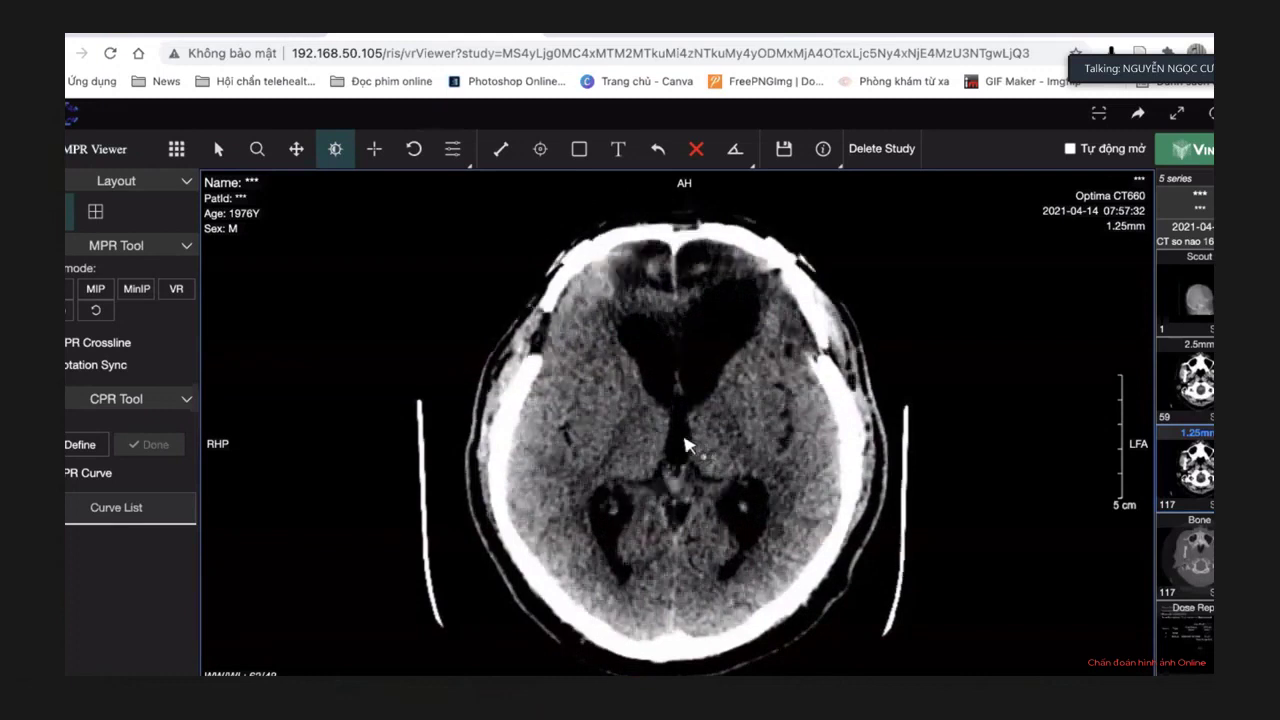
{"action": "scroll", "coordinate": [686, 445], "scroll_direction": "up", "scroll_amount": 8}
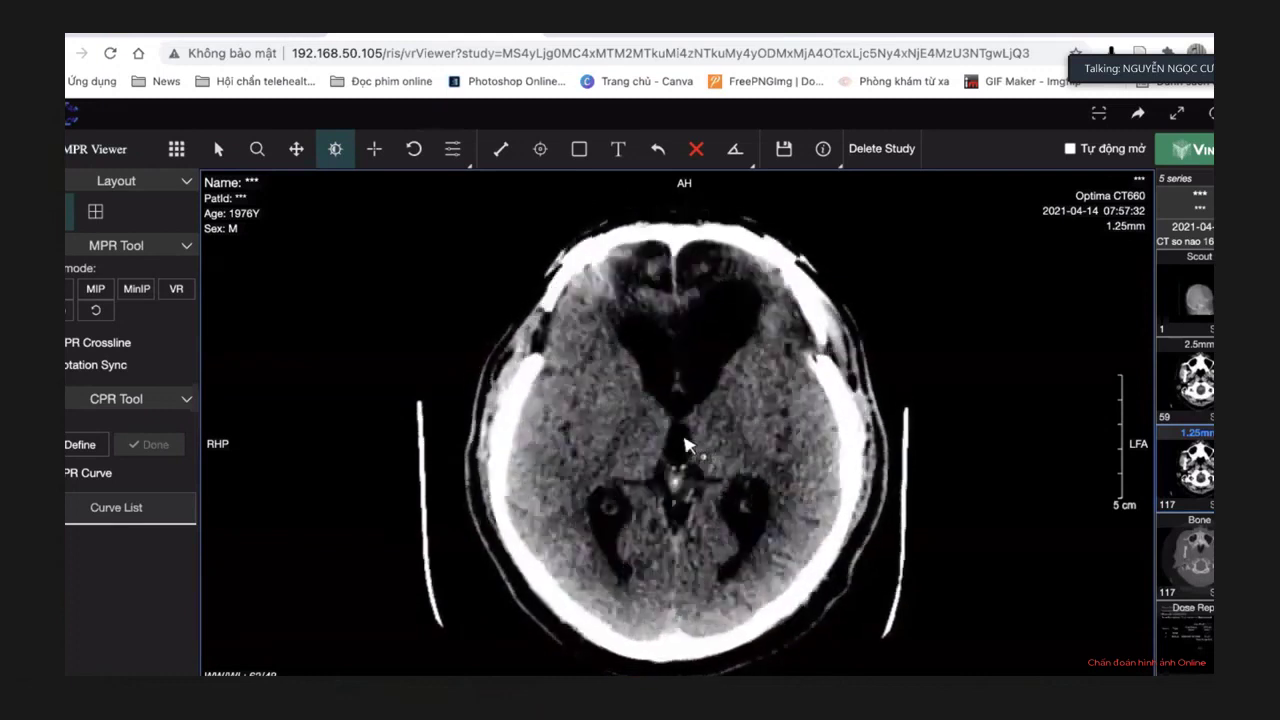
{"action": "scroll", "coordinate": [686, 445], "scroll_direction": "up", "scroll_amount": 2}
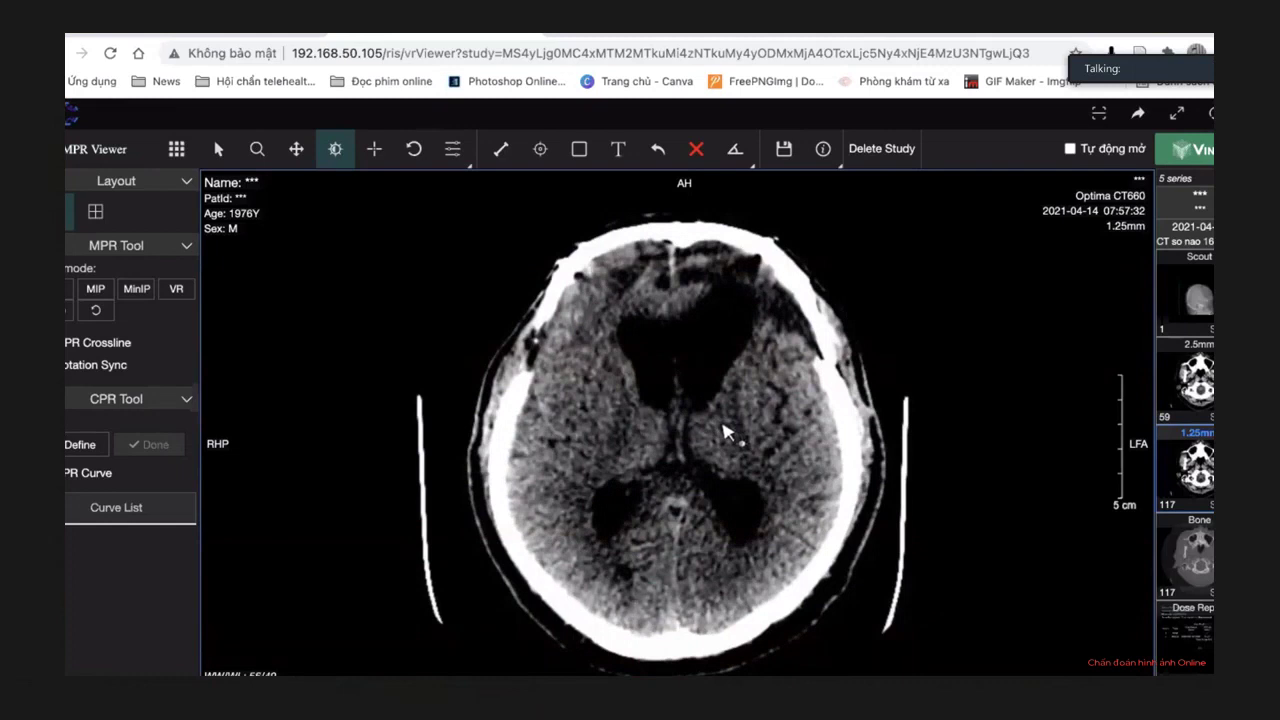
{"action": "scroll", "coordinate": [727, 432], "scroll_direction": "down", "scroll_amount": 10}
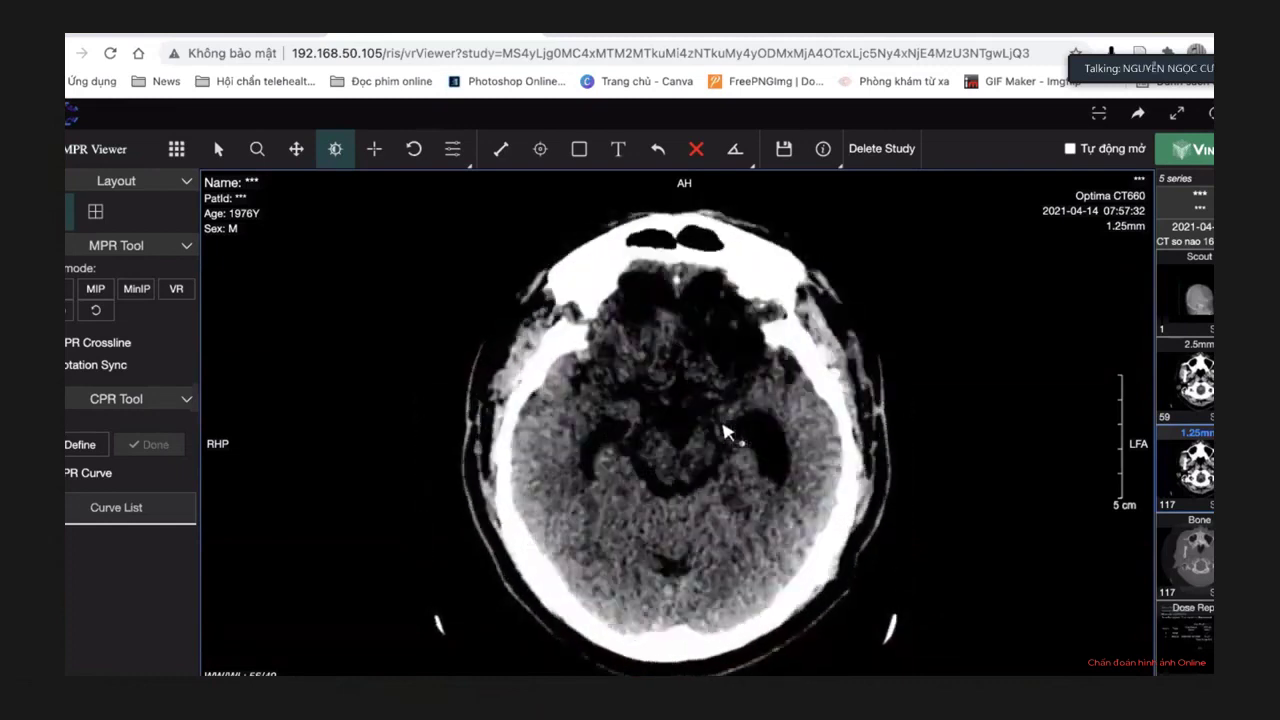
{"action": "scroll", "coordinate": [727, 432], "scroll_direction": "down", "scroll_amount": 3}
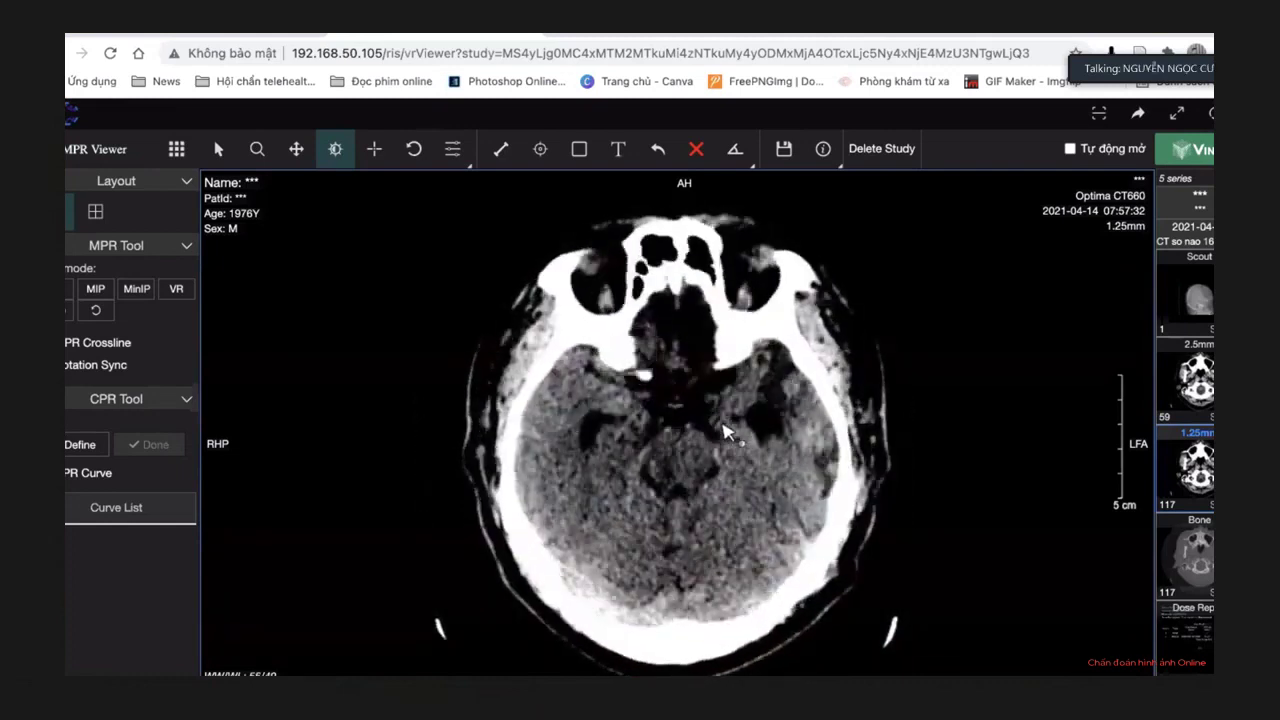
{"action": "scroll", "coordinate": [727, 432], "scroll_direction": "up", "scroll_amount": 10}
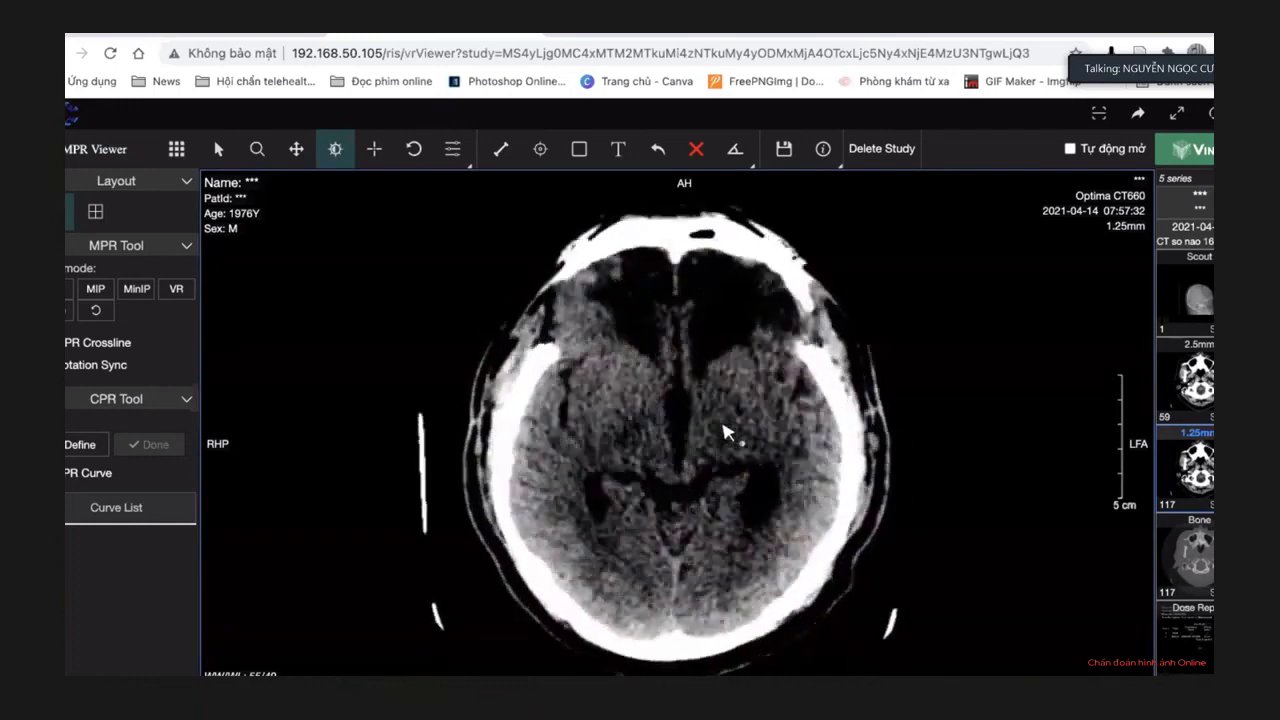
{"action": "scroll", "coordinate": [727, 432], "scroll_direction": "up", "scroll_amount": 5}
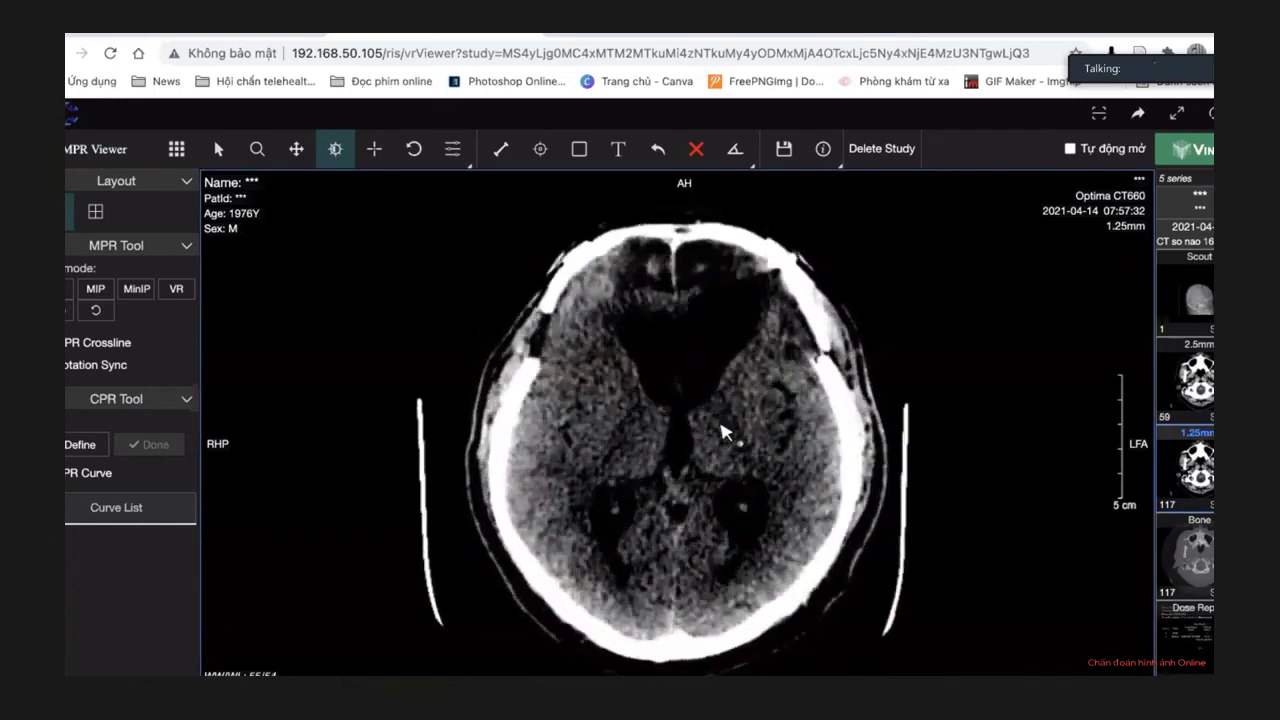
Readjust brain brightness and contrast with Window/Level and check neighbouring slices.
{"action": "left_click_drag", "start_coordinate": [727, 458], "coordinate": [706, 470]}
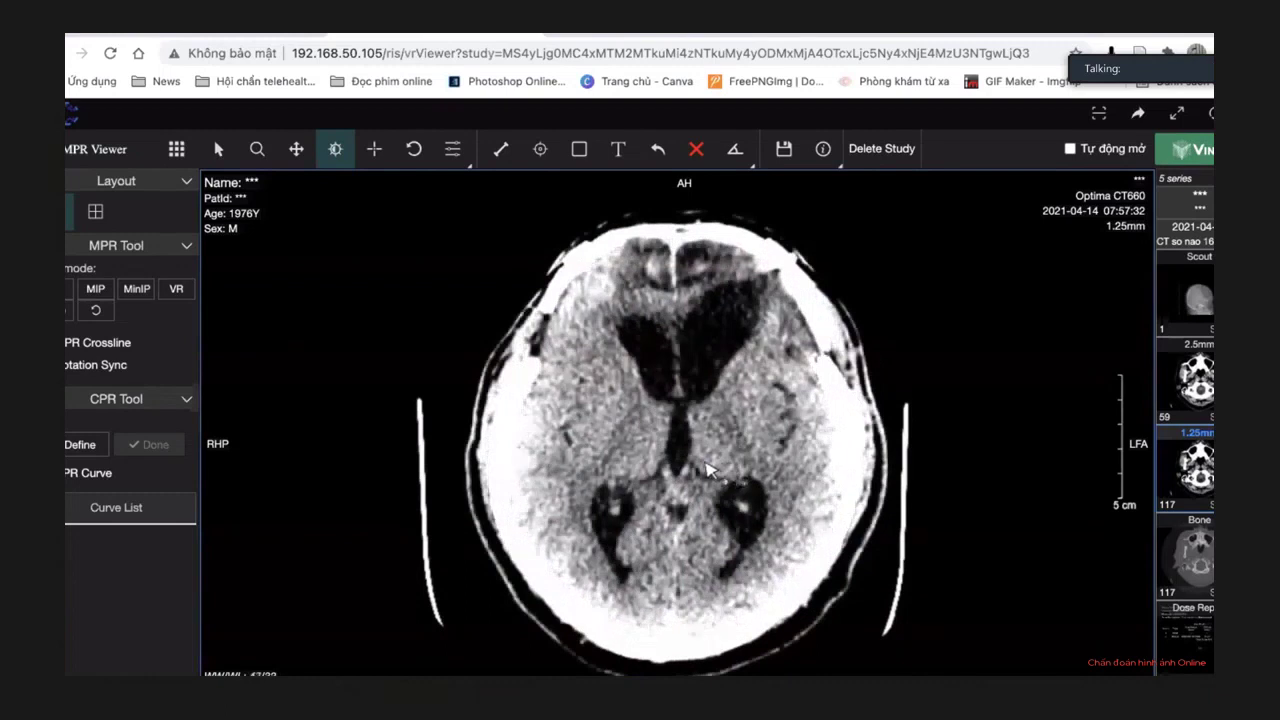
{"action": "scroll", "coordinate": [790, 438], "scroll_direction": "up", "scroll_amount": 3}
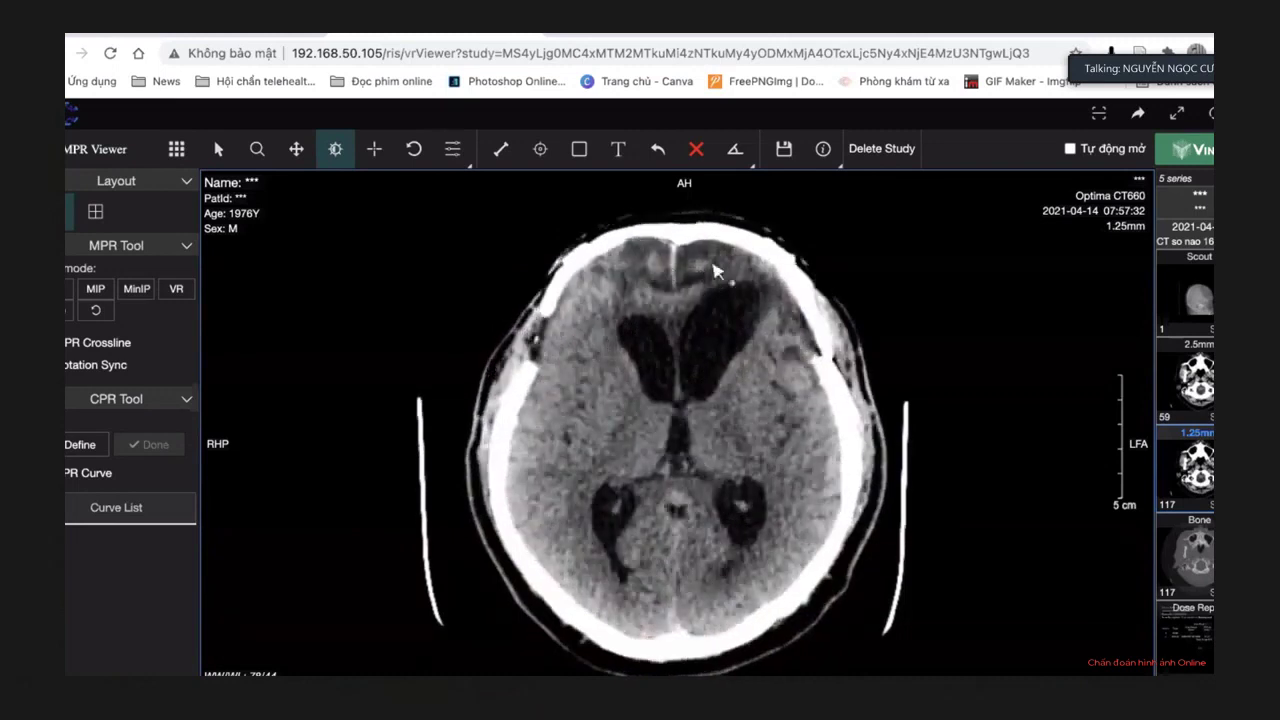
{"action": "scroll", "coordinate": [700, 304], "scroll_direction": "down", "scroll_amount": 5}
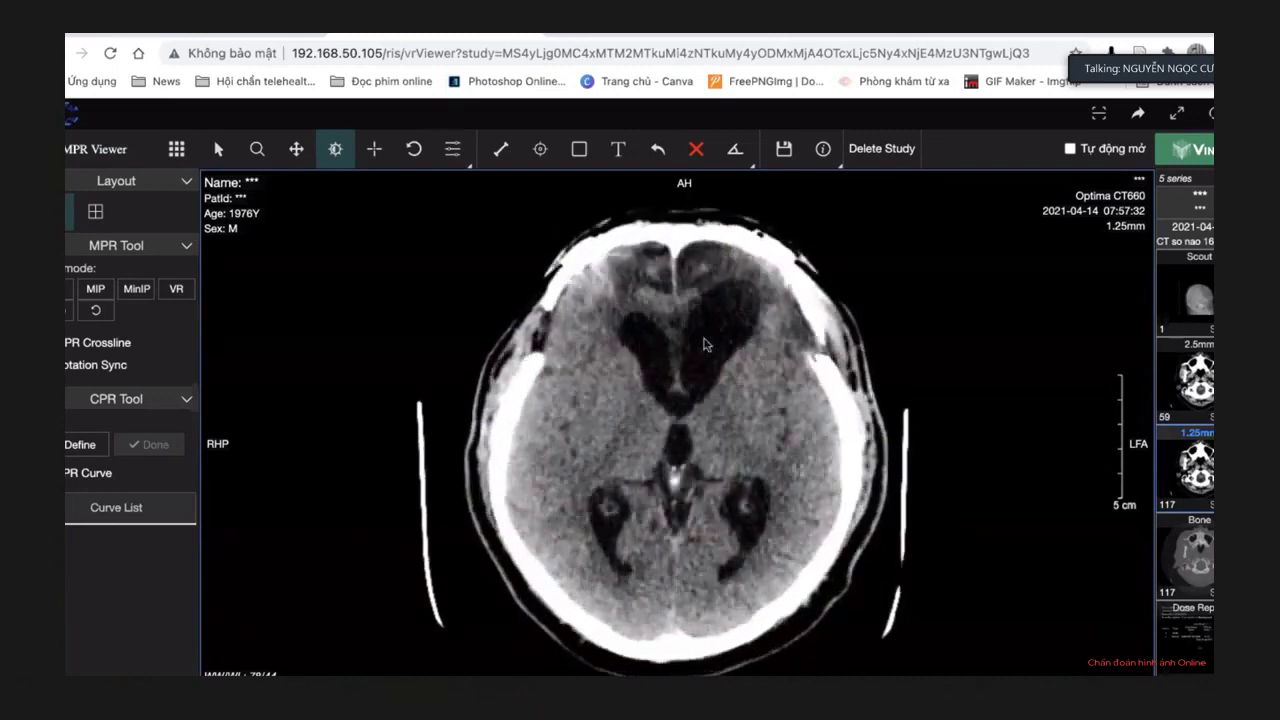
{"action": "scroll", "coordinate": [704, 344], "scroll_direction": "down", "scroll_amount": 10}
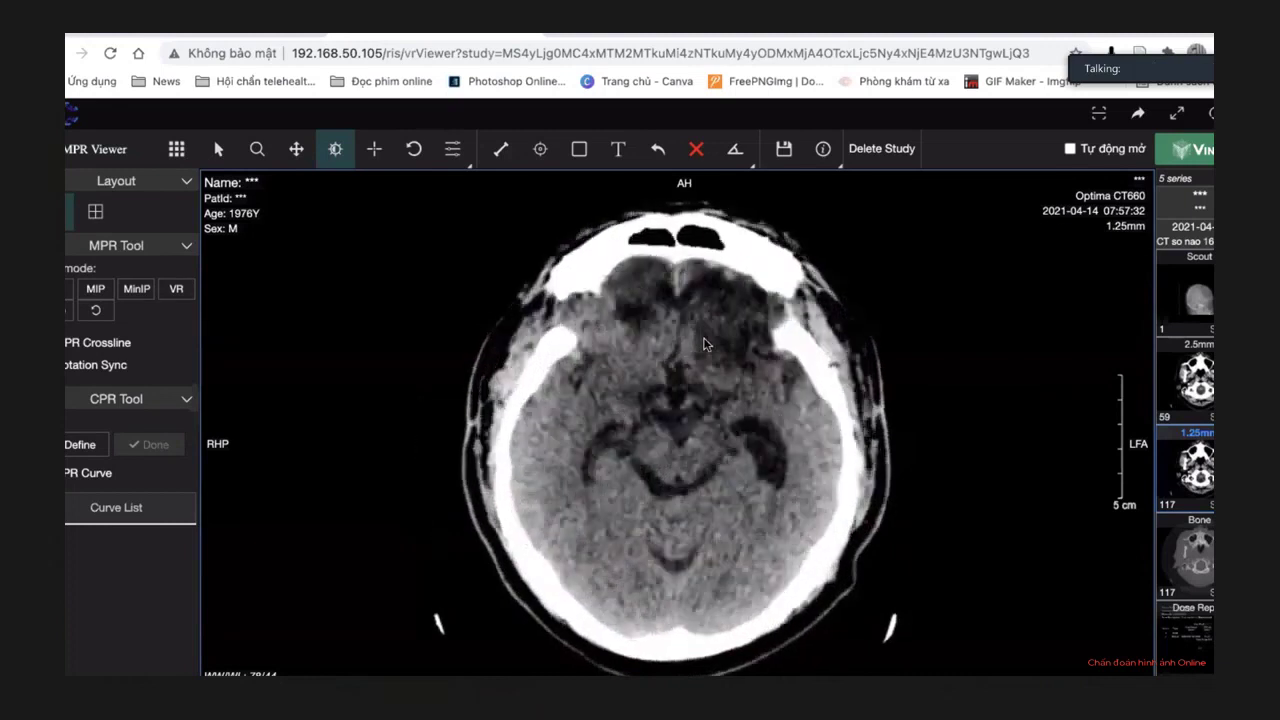
Page up through the cerebrum and back down to the frontal horns showing the left frontal hypodensity.
{"action": "scroll", "coordinate": [704, 344], "scroll_direction": "up", "scroll_amount": 10}
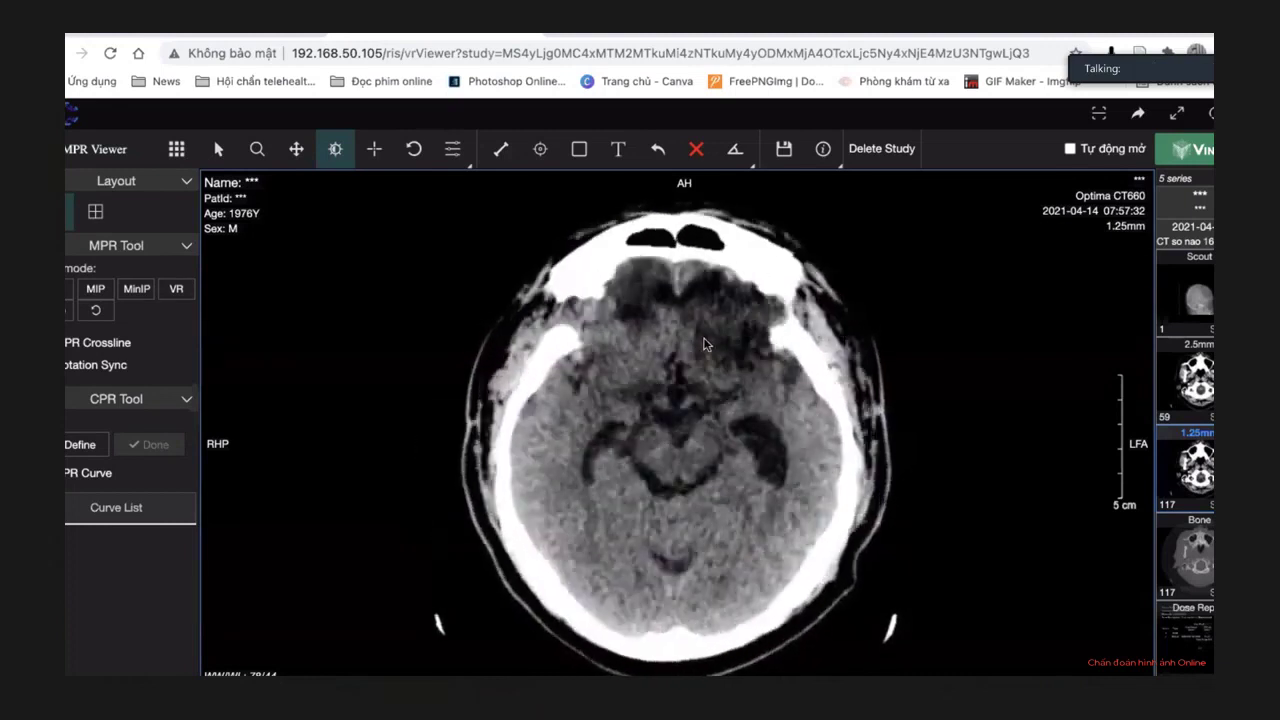
{"action": "scroll", "coordinate": [925, 528], "scroll_direction": "up", "scroll_amount": 10}
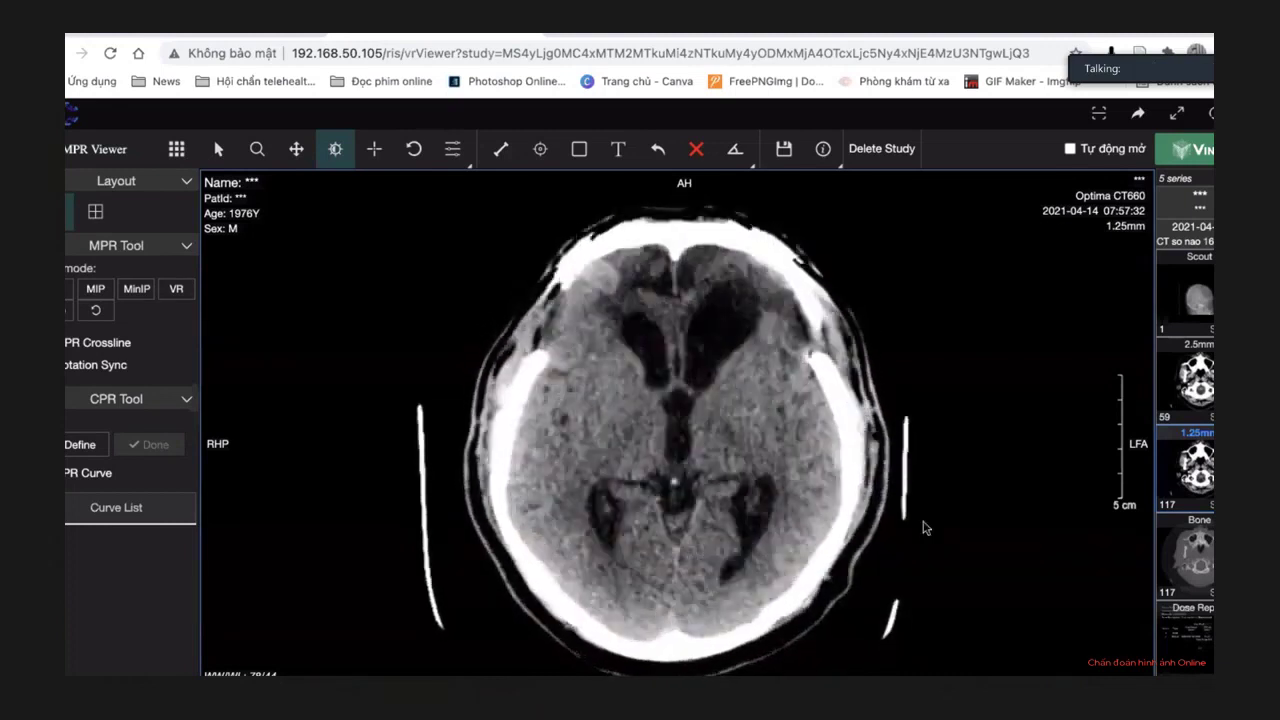
{"action": "scroll", "coordinate": [925, 528], "scroll_direction": "up", "scroll_amount": 10}
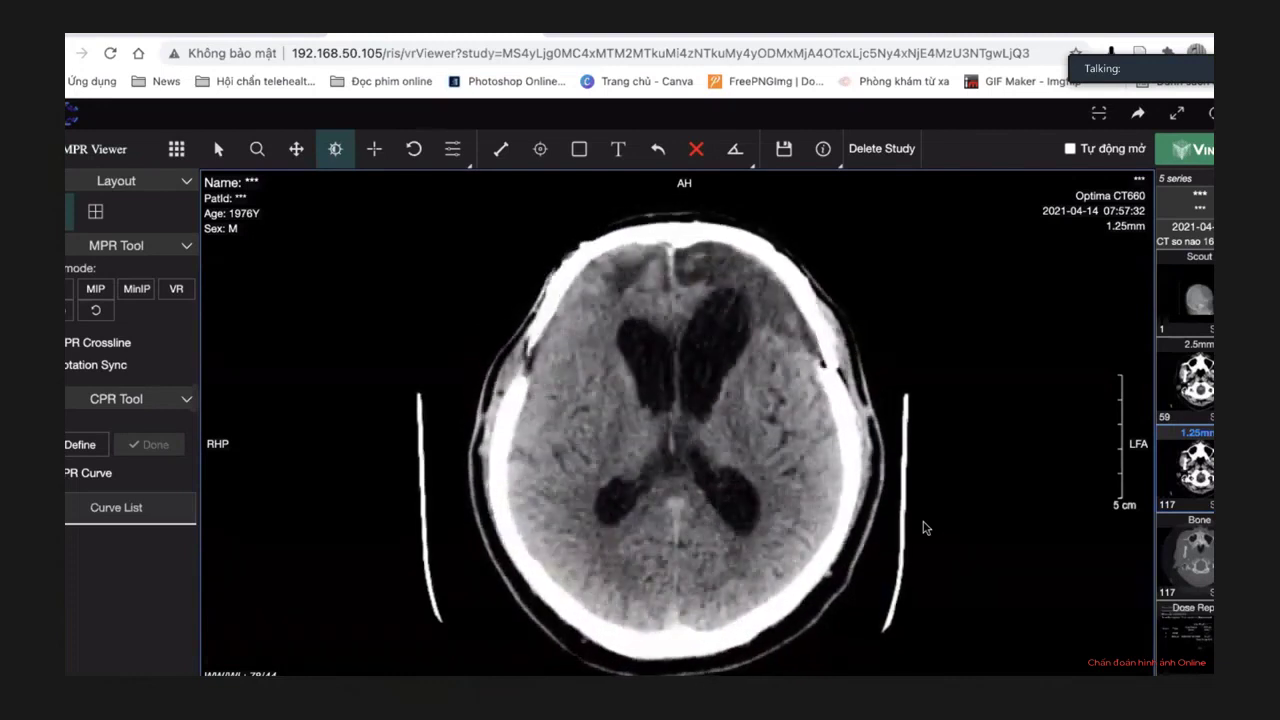
{"action": "scroll", "coordinate": [925, 528], "scroll_direction": "up", "scroll_amount": 5}
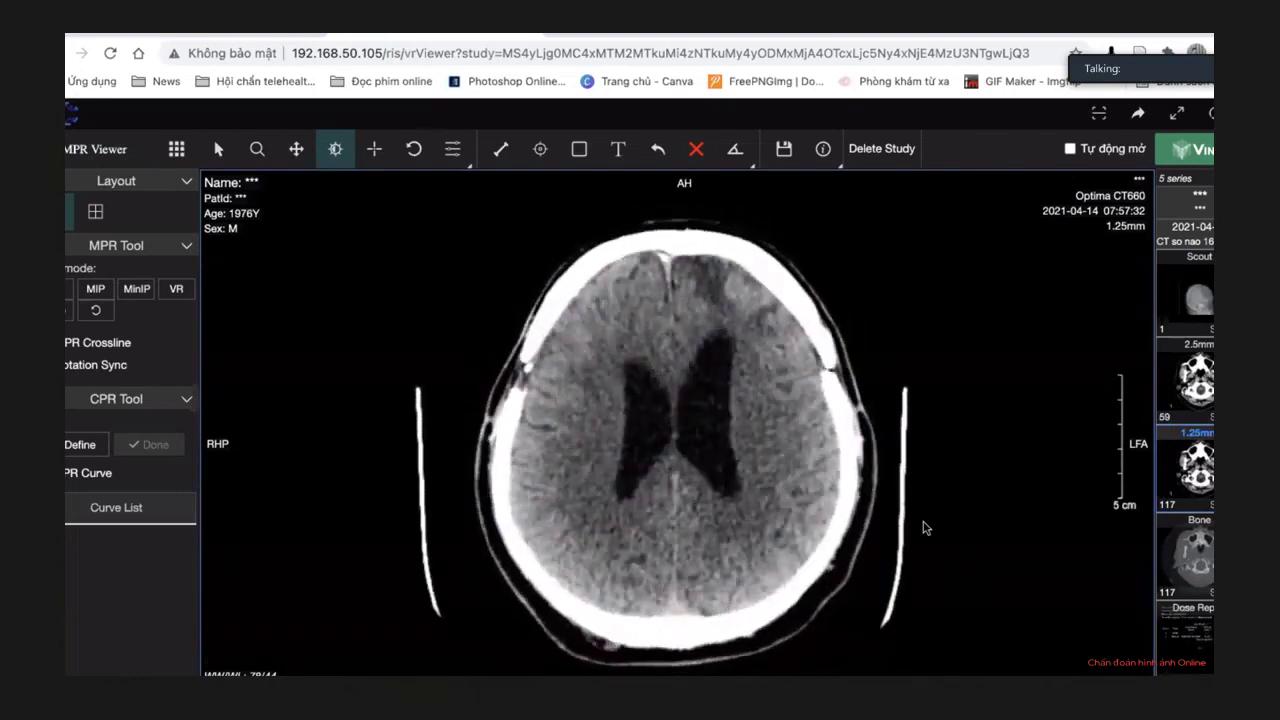
{"action": "scroll", "coordinate": [925, 528], "scroll_direction": "up", "scroll_amount": 2}
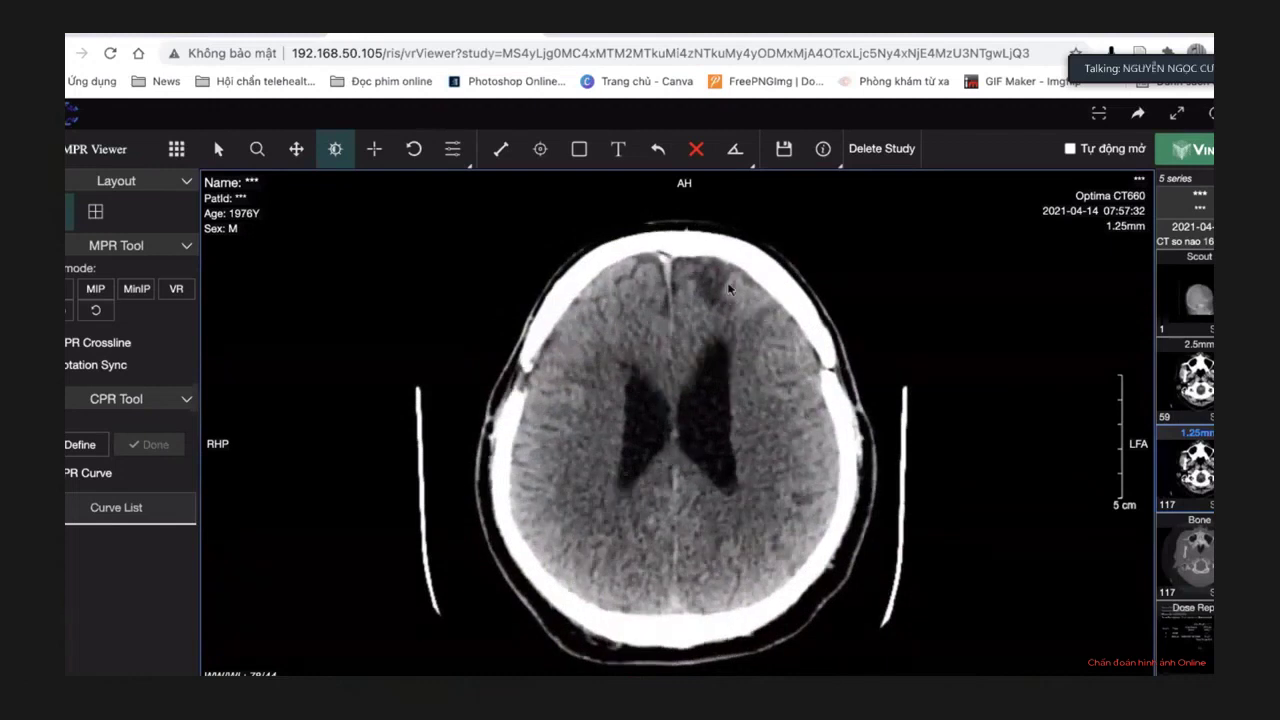
{"action": "scroll", "coordinate": [736, 312], "scroll_direction": "up", "scroll_amount": 3}
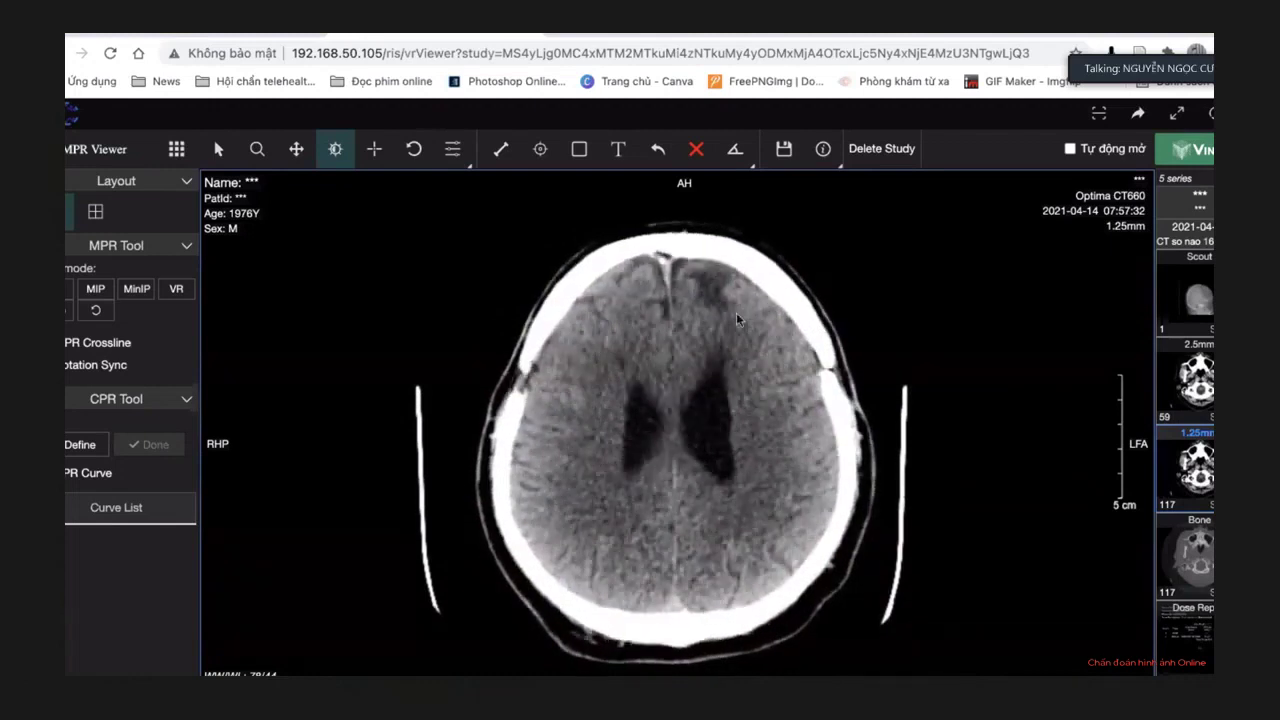
{"action": "scroll", "coordinate": [759, 358], "scroll_direction": "up", "scroll_amount": 2}
{"action": "scroll", "coordinate": [759, 360], "scroll_direction": "up", "scroll_amount": 3}
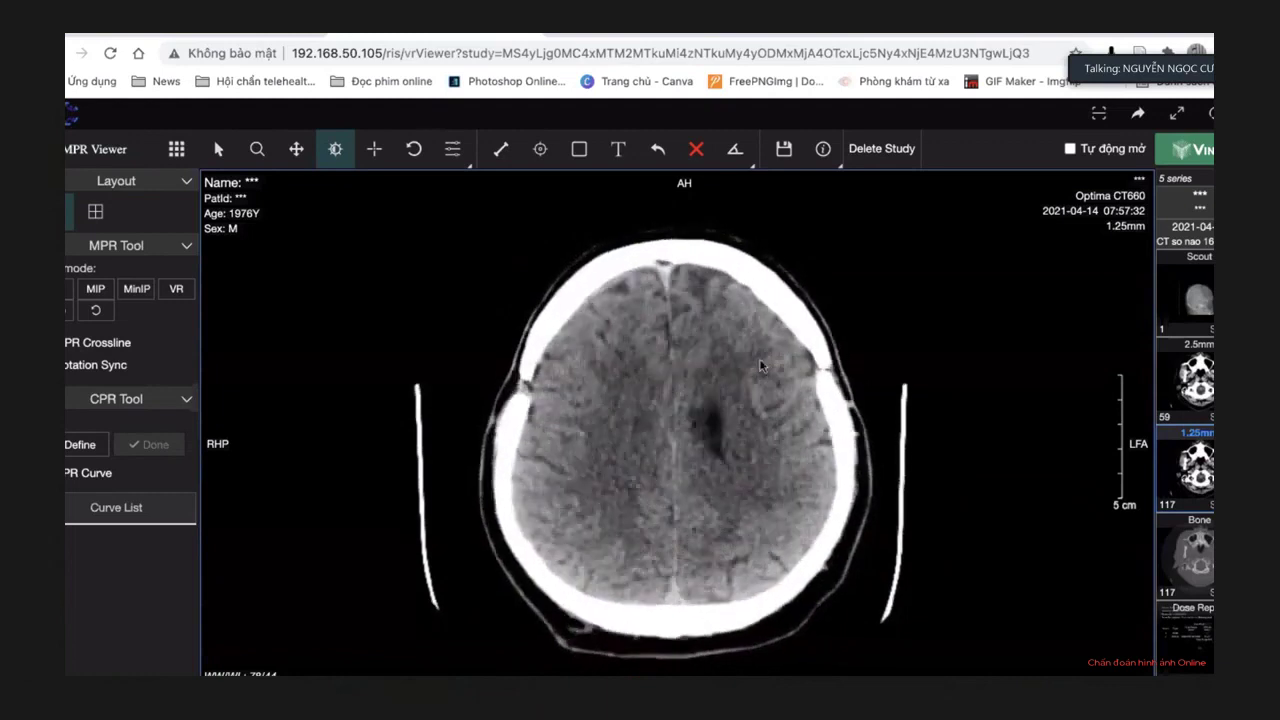
{"action": "scroll", "coordinate": [759, 360], "scroll_direction": "down", "scroll_amount": 5}
{"action": "scroll", "coordinate": [759, 362], "scroll_direction": "down", "scroll_amount": 6}
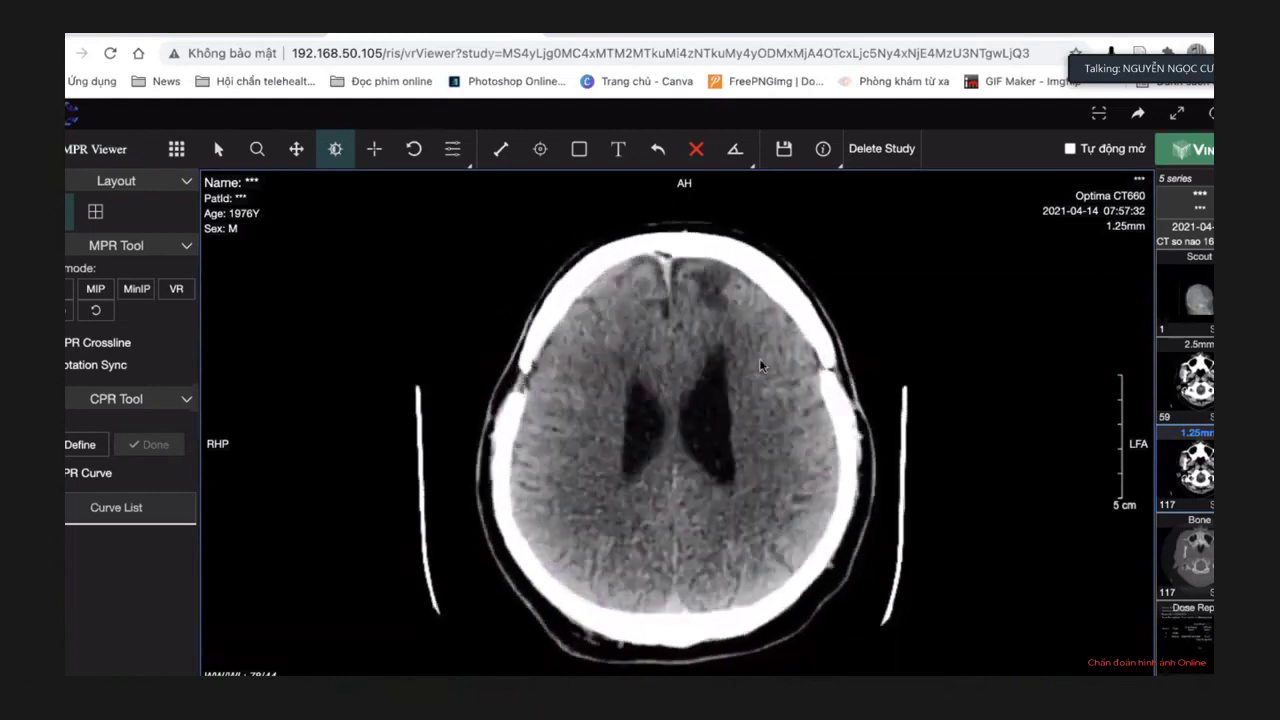
{"action": "scroll", "coordinate": [759, 362], "scroll_direction": "down", "scroll_amount": 1}
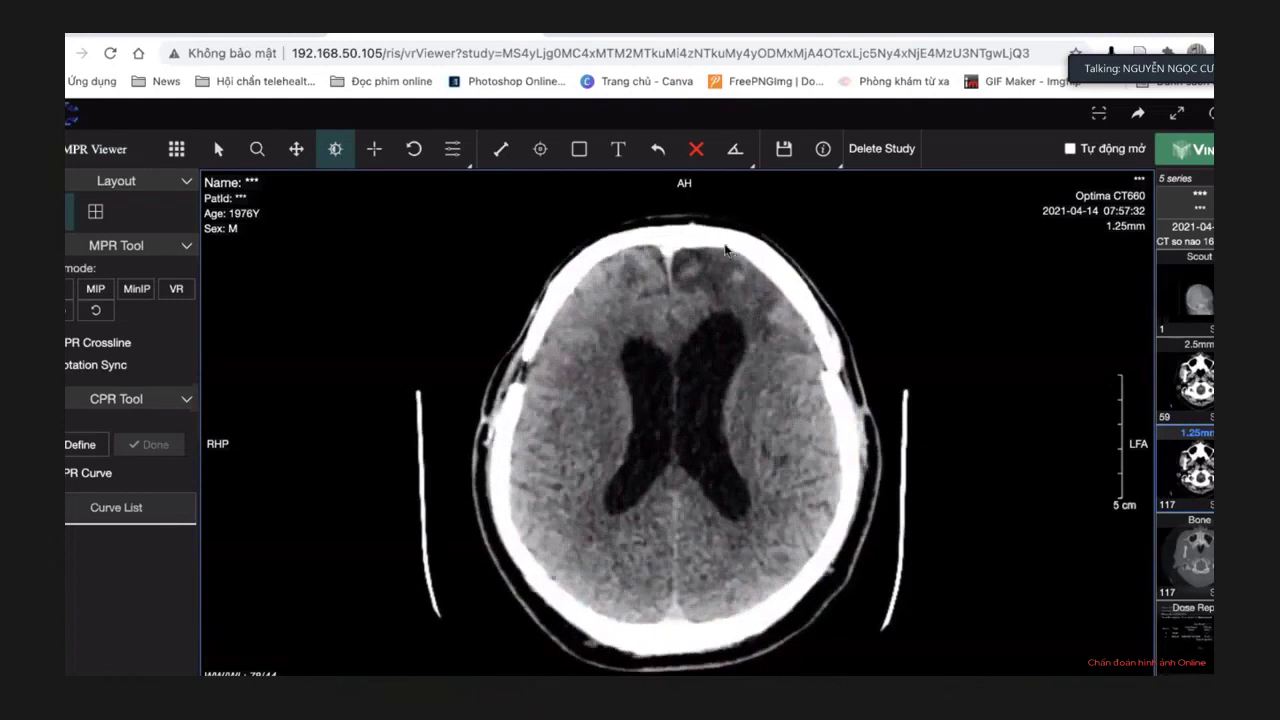
{"action": "scroll", "coordinate": [726, 317], "scroll_direction": "down", "scroll_amount": 1}
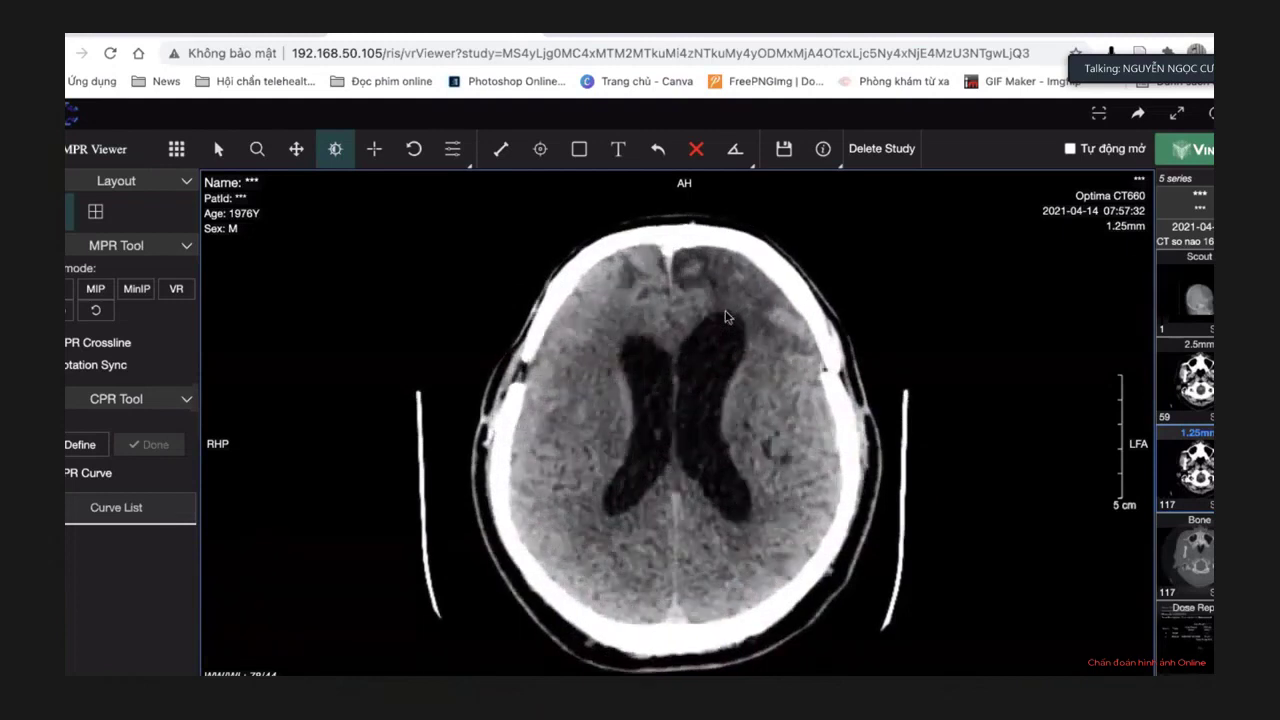
{"action": "scroll", "coordinate": [726, 317], "scroll_direction": "down", "scroll_amount": 3}
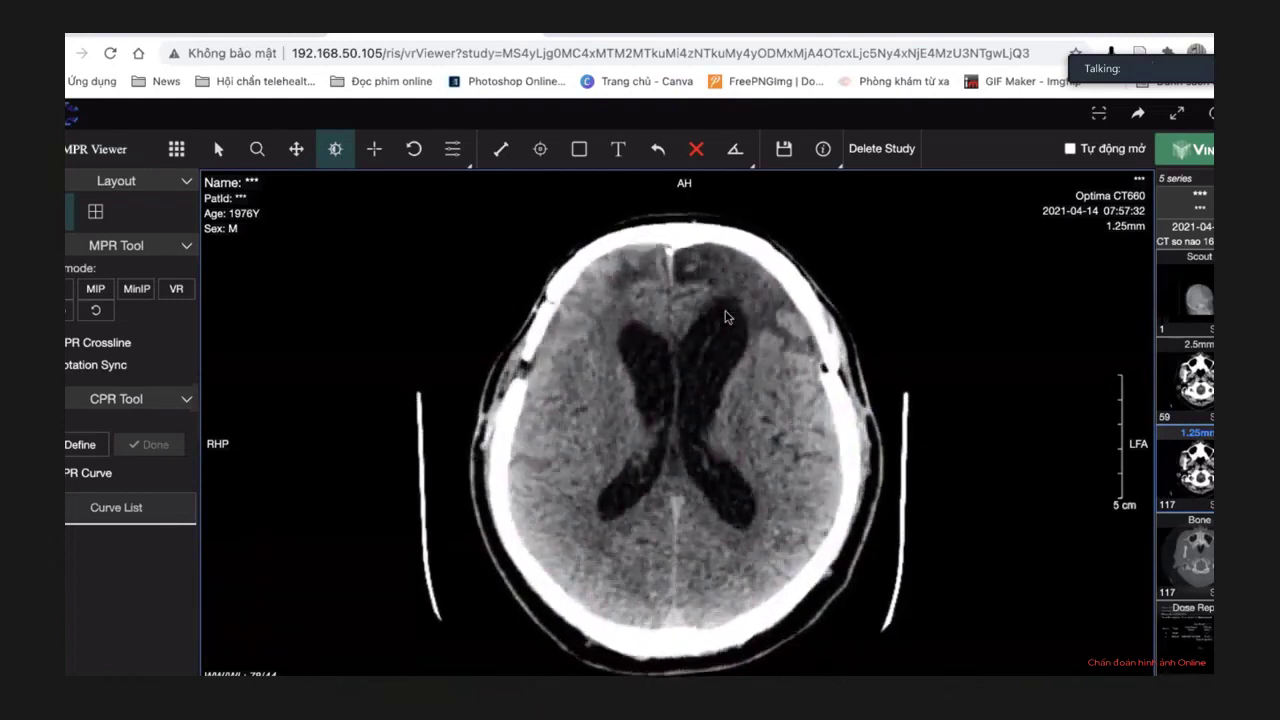
{"action": "left_click", "coordinate": [257, 148]}
Magnify the CT slice and pan to bring the skull top and frontal region into view.
{"action": "left_click_drag", "start_coordinate": [686, 414], "coordinate": [671, 391]}
{"action": "left_click", "coordinate": [296, 148]}
{"action": "left_click_drag", "start_coordinate": [611, 519], "coordinate": [607, 612]}
{"action": "left_click_drag", "start_coordinate": [623, 443], "coordinate": [629, 486]}
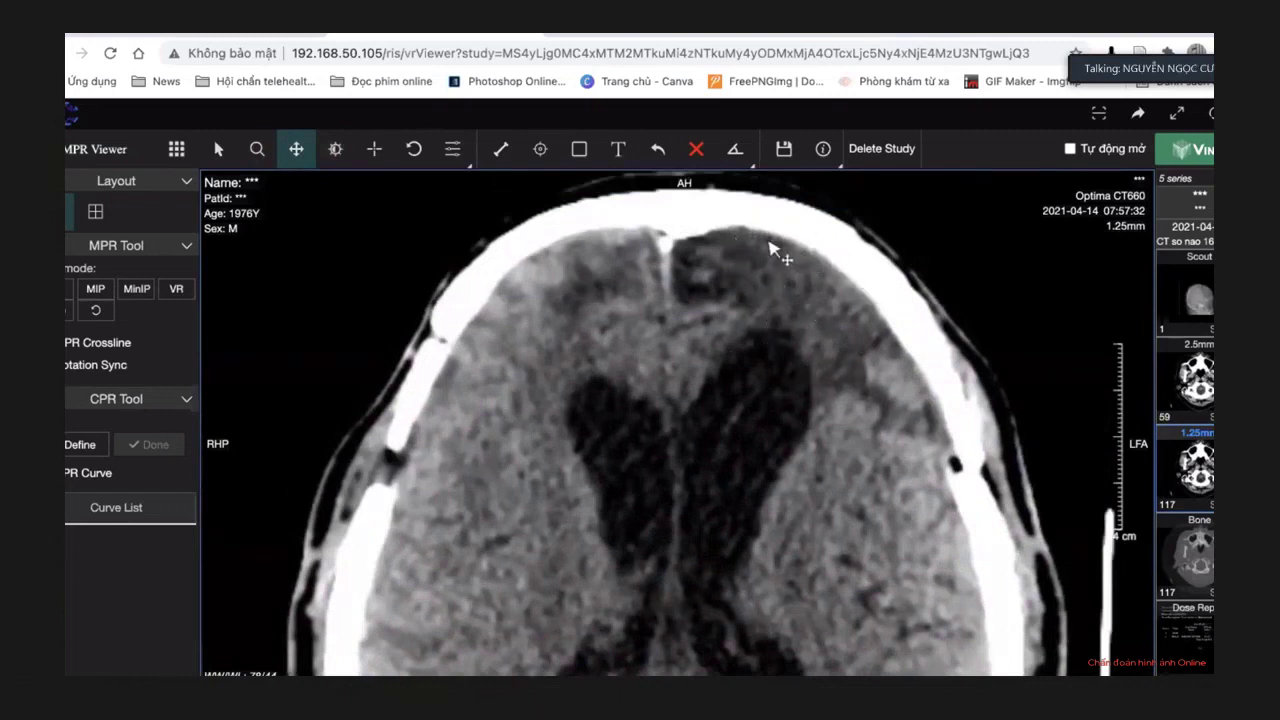
{"action": "left_click_drag", "start_coordinate": [766, 300], "coordinate": [784, 314]}
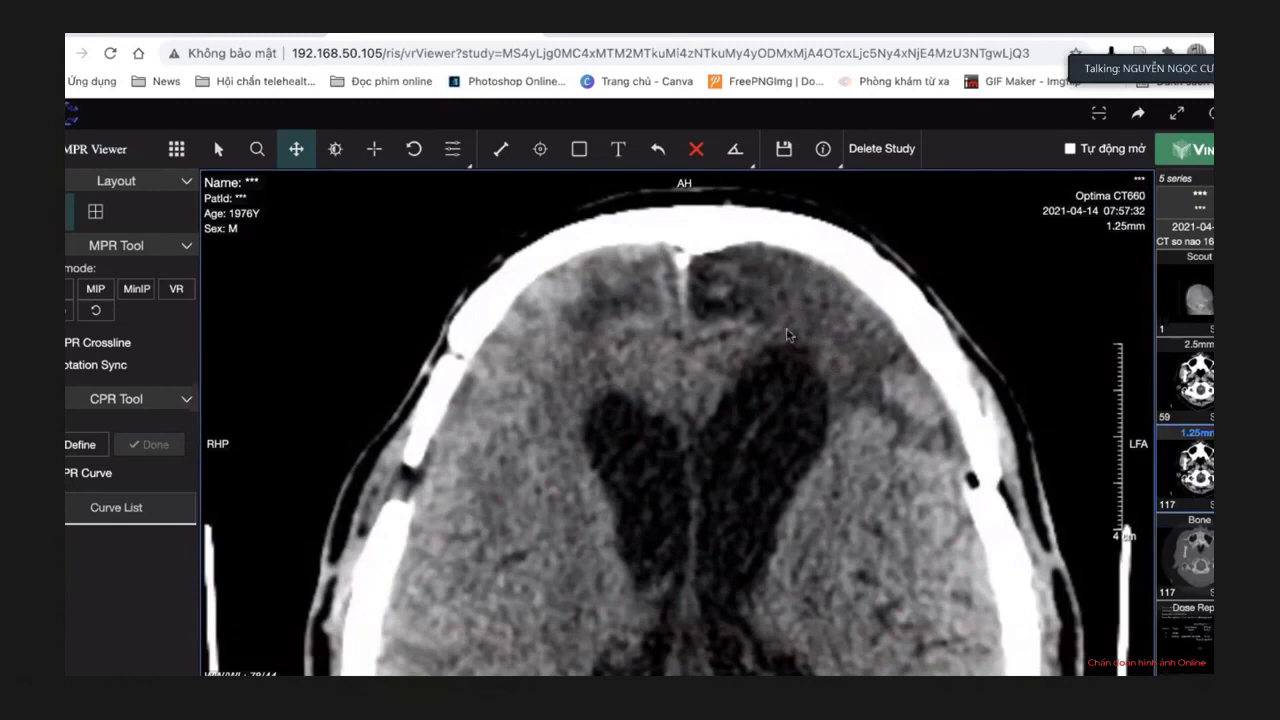
Step to a lower slice, re-zoom, and frame the frontal horns in the view.
{"action": "scroll", "coordinate": [781, 312], "scroll_direction": "down", "scroll_amount": 3}
{"action": "left_click", "coordinate": [257, 149]}
{"action": "left_click_drag", "start_coordinate": [440, 294], "coordinate": [410, 262]}
{"action": "left_click", "coordinate": [296, 149]}
{"action": "left_click_drag", "start_coordinate": [541, 357], "coordinate": [530, 296]}
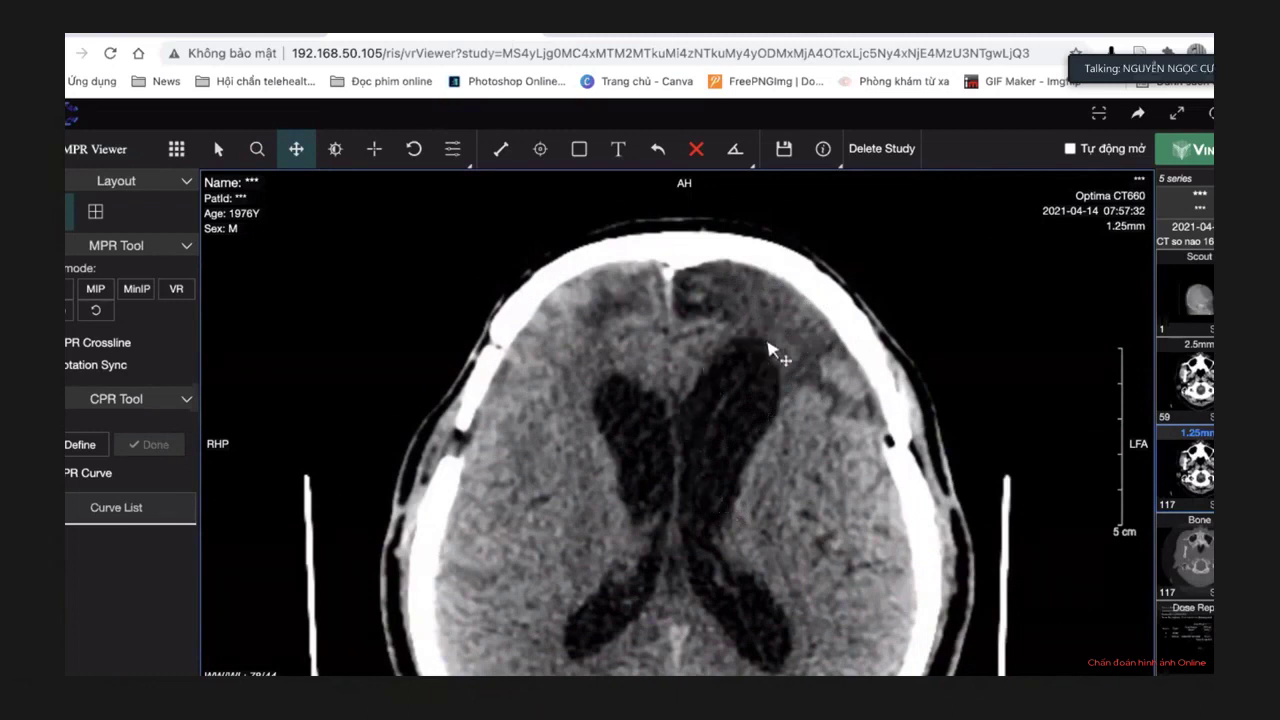
{"action": "left_click_drag", "start_coordinate": [766, 349], "coordinate": [809, 277]}
Zoom back out to the whole head and page down toward the frontal sinuses and orbital roofs.
{"action": "left_click", "coordinate": [257, 149]}
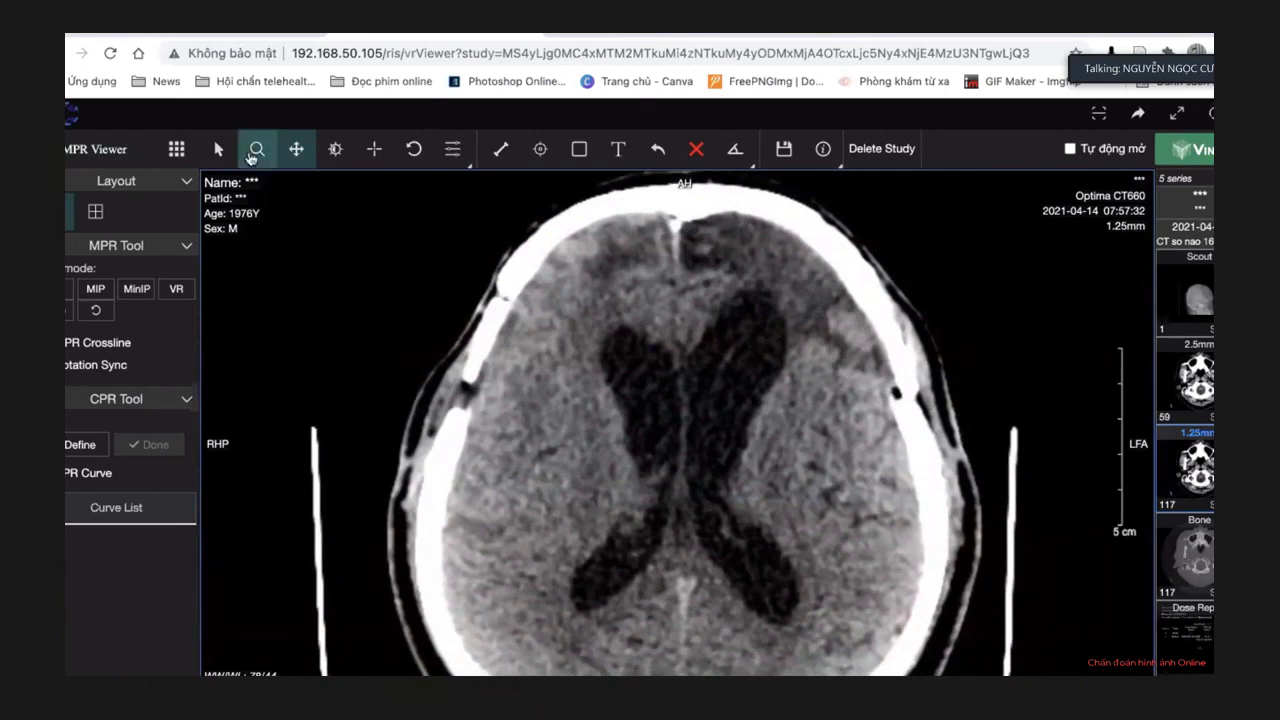
{"action": "left_click_drag", "start_coordinate": [366, 240], "coordinate": [371, 254]}
{"action": "scroll", "coordinate": [568, 255], "scroll_direction": "down", "scroll_amount": 10}
{"action": "scroll", "coordinate": [567, 254], "scroll_direction": "down", "scroll_amount": 15}
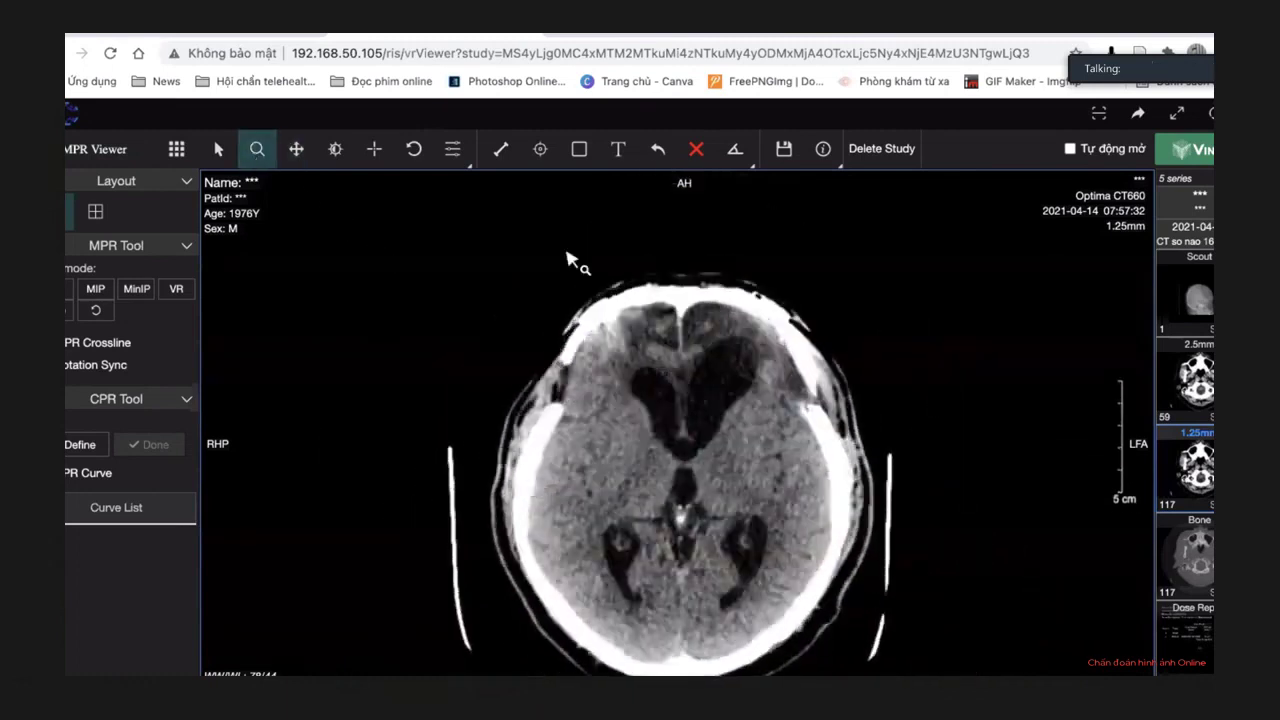
{"action": "scroll", "coordinate": [567, 260], "scroll_direction": "down", "scroll_amount": 10}
{"action": "scroll", "coordinate": [567, 260], "scroll_direction": "down", "scroll_amount": 3}
Return to the reading page, close the patient's study tab, and clear the patient name filter.
{"action": "left_click", "coordinate": [528, 30]}
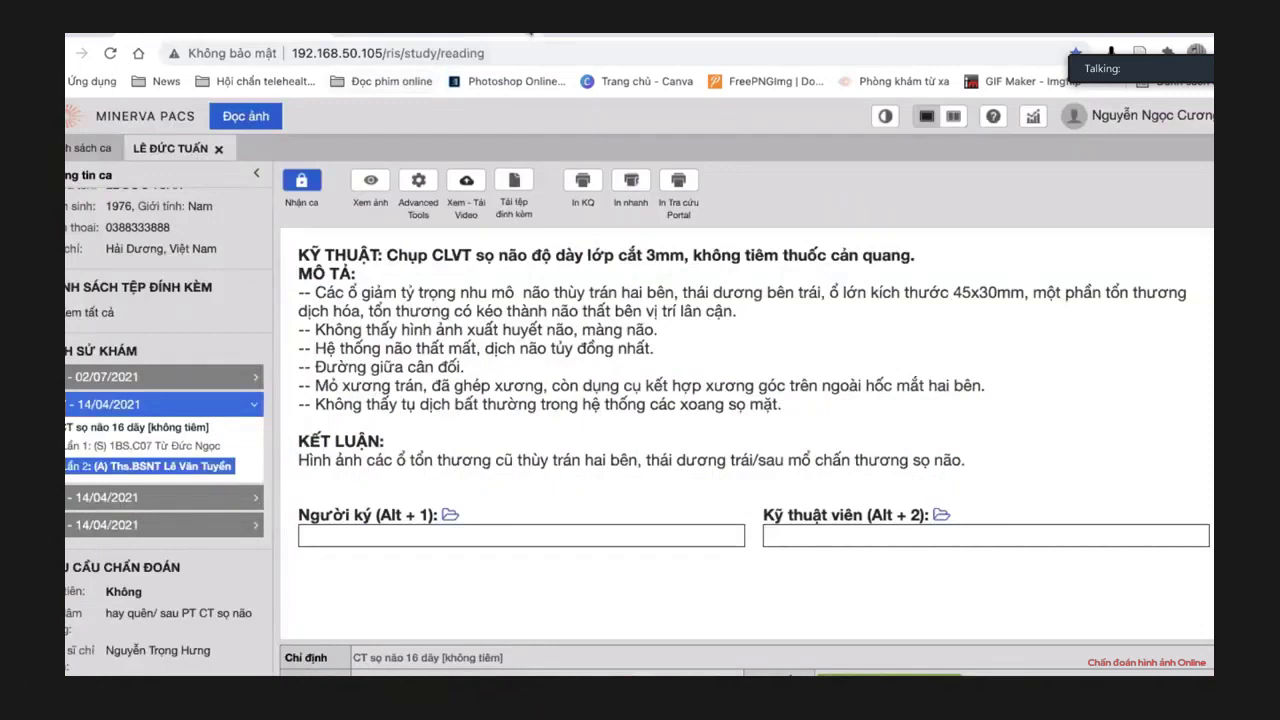
{"action": "left_click", "coordinate": [217, 149]}
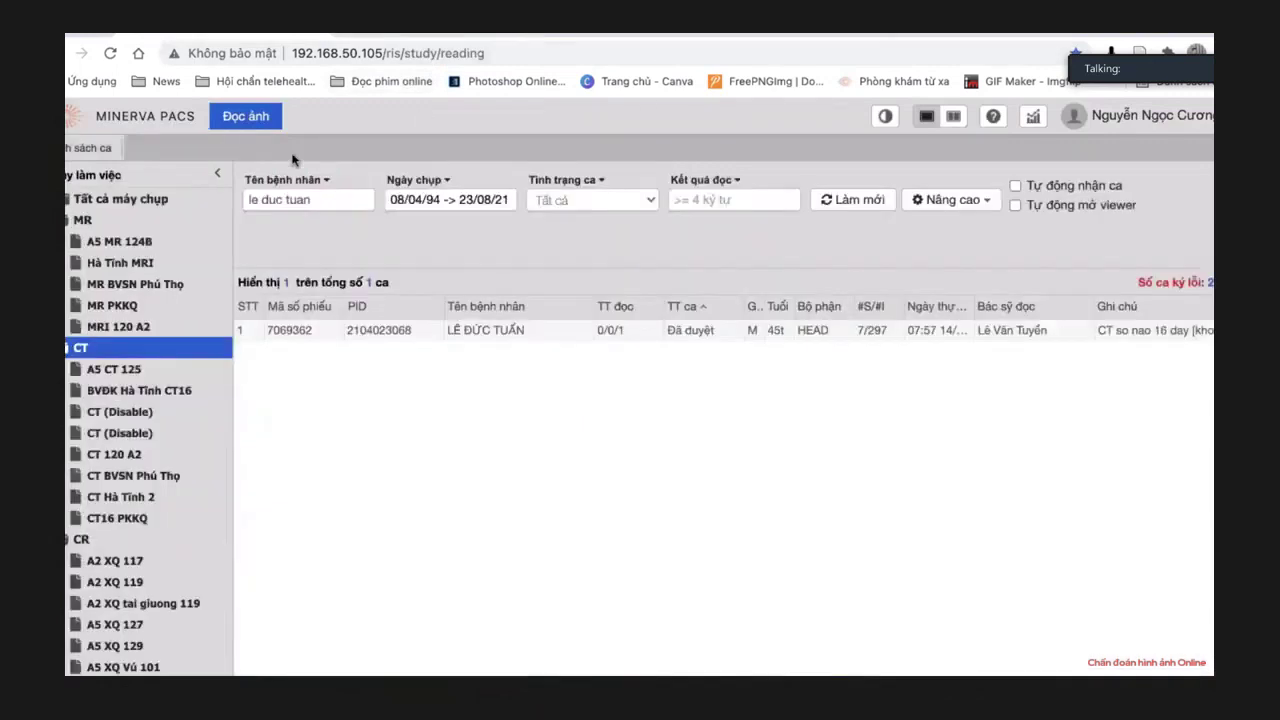
{"action": "triple_click", "coordinate": [249, 204]}
{"action": "key", "text": "BackSpace"}
Search the report-text filter for the Vietnamese phrase 'não chế', leaving the date range unchanged.
{"action": "left_click", "coordinate": [706, 198]}
{"action": "type", "text": "g"}
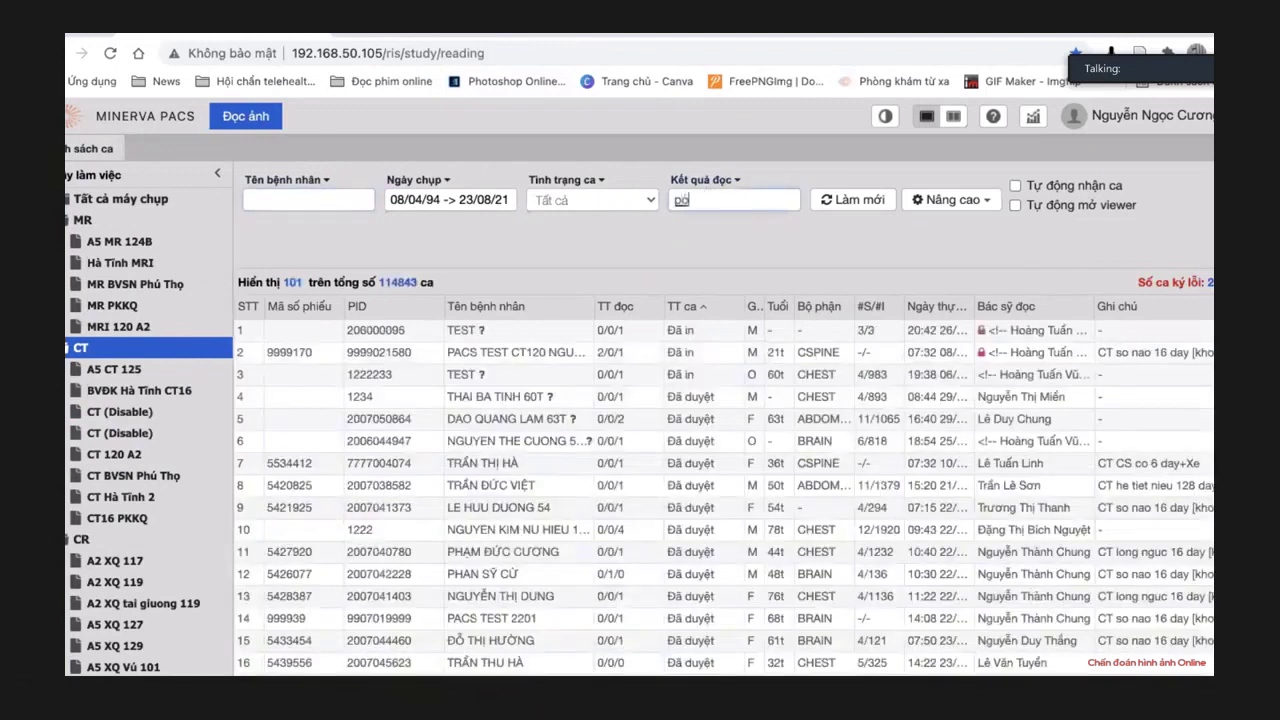
{"action": "type", "text": "rence"}
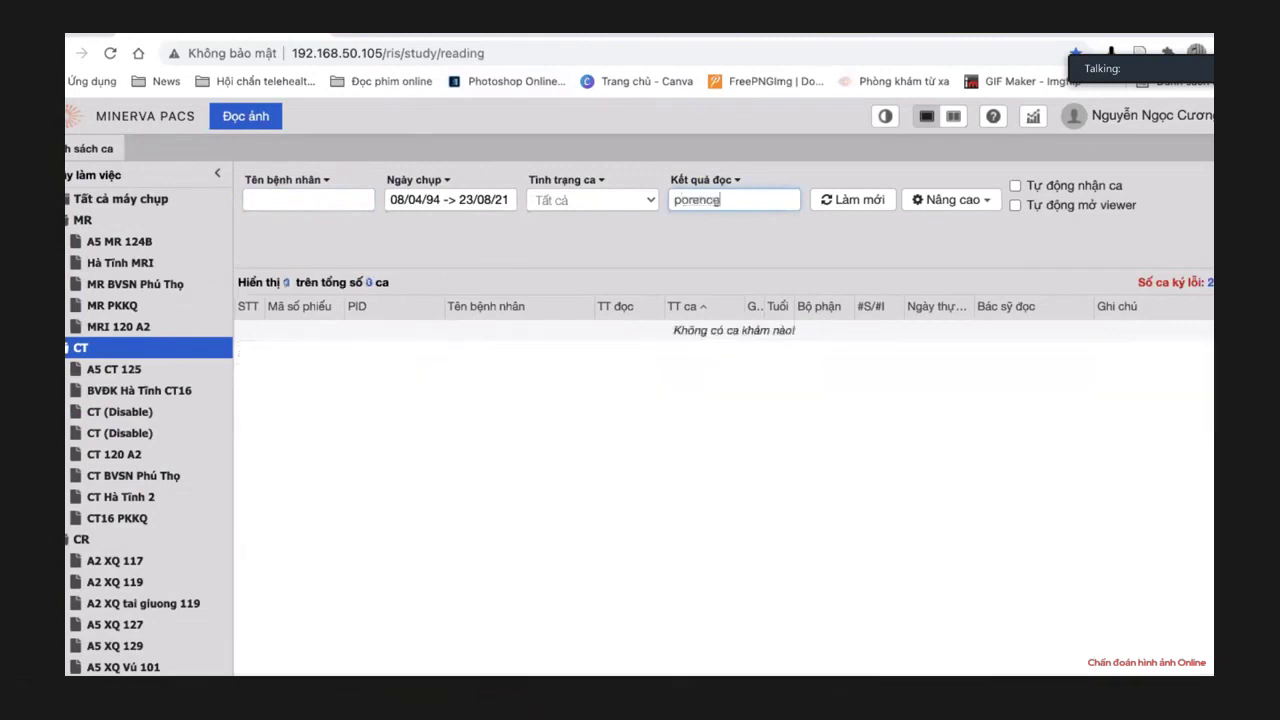
{"action": "left_click", "coordinate": [424, 204]}
{"action": "left_click", "coordinate": [700, 252]}
{"action": "left_click_drag", "start_coordinate": [742, 203], "coordinate": [676, 200]}
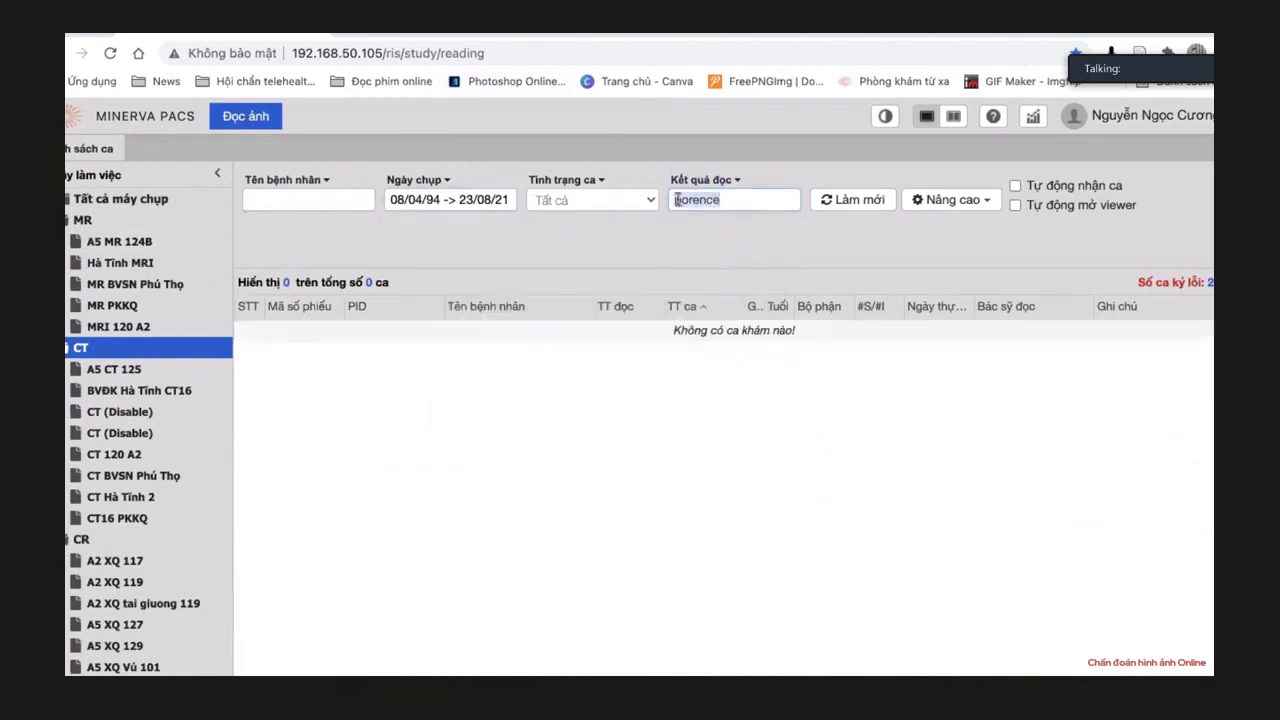
{"action": "type", "text": "nào"}
{"action": "key", "text": "BackSpace"}
{"action": "key", "text": "BackSpace"}
{"action": "key", "text": "BackSpace"}
{"action": "type", "text": "nào"}
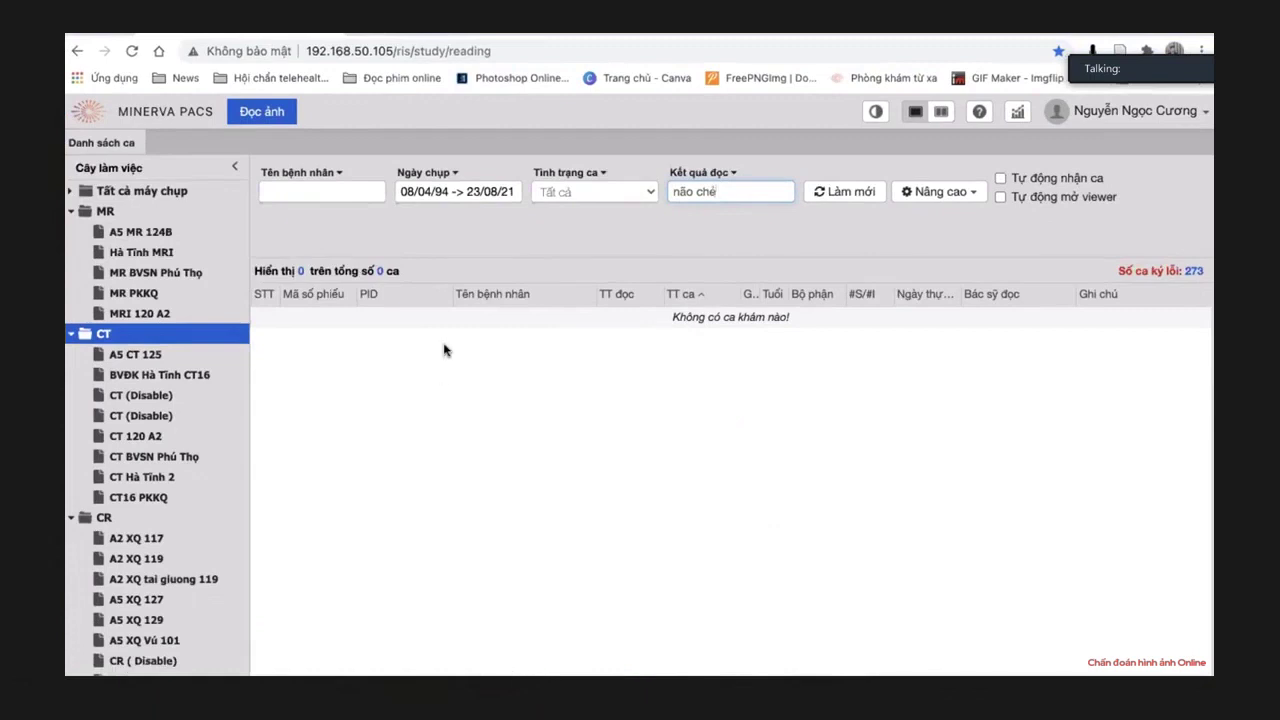
Filter the worklist by the patient's name and clear the report-text filter.
{"action": "left_click", "coordinate": [302, 190]}
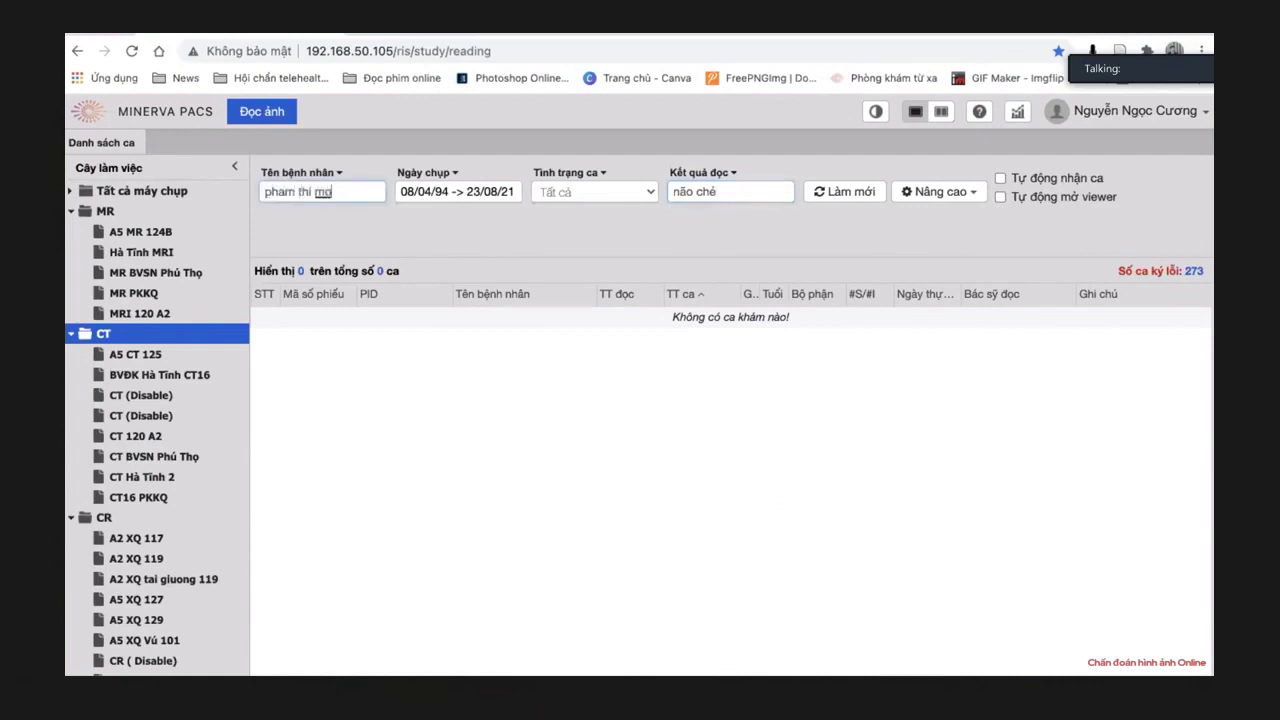
{"action": "left_click", "coordinate": [748, 190]}
{"action": "left_click_drag", "start_coordinate": [748, 190], "coordinate": [622, 201]}
{"action": "key", "text": "BackSpace"}
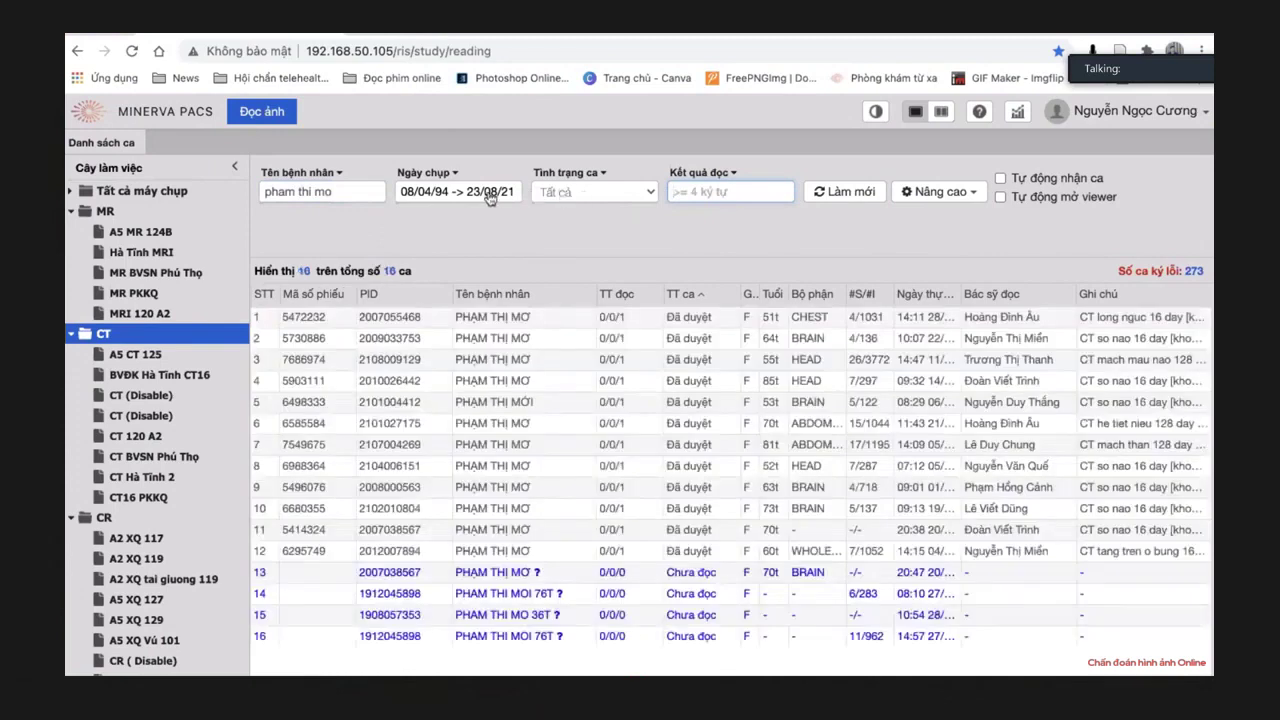
Limit study dates to the last 30 days and open the remaining CT angiography case's images.
{"action": "double_click", "coordinate": [519, 340]}
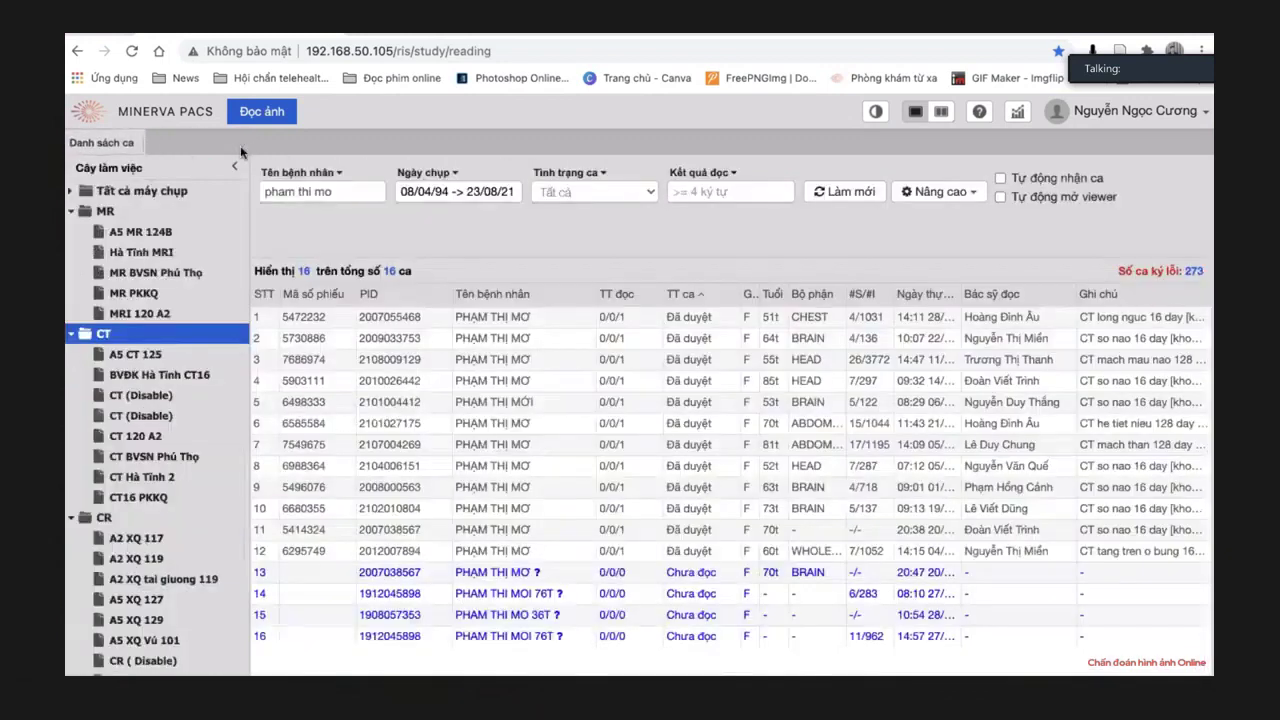
{"action": "left_click", "coordinate": [236, 143]}
{"action": "left_click", "coordinate": [478, 202]}
{"action": "left_click", "coordinate": [630, 240]}
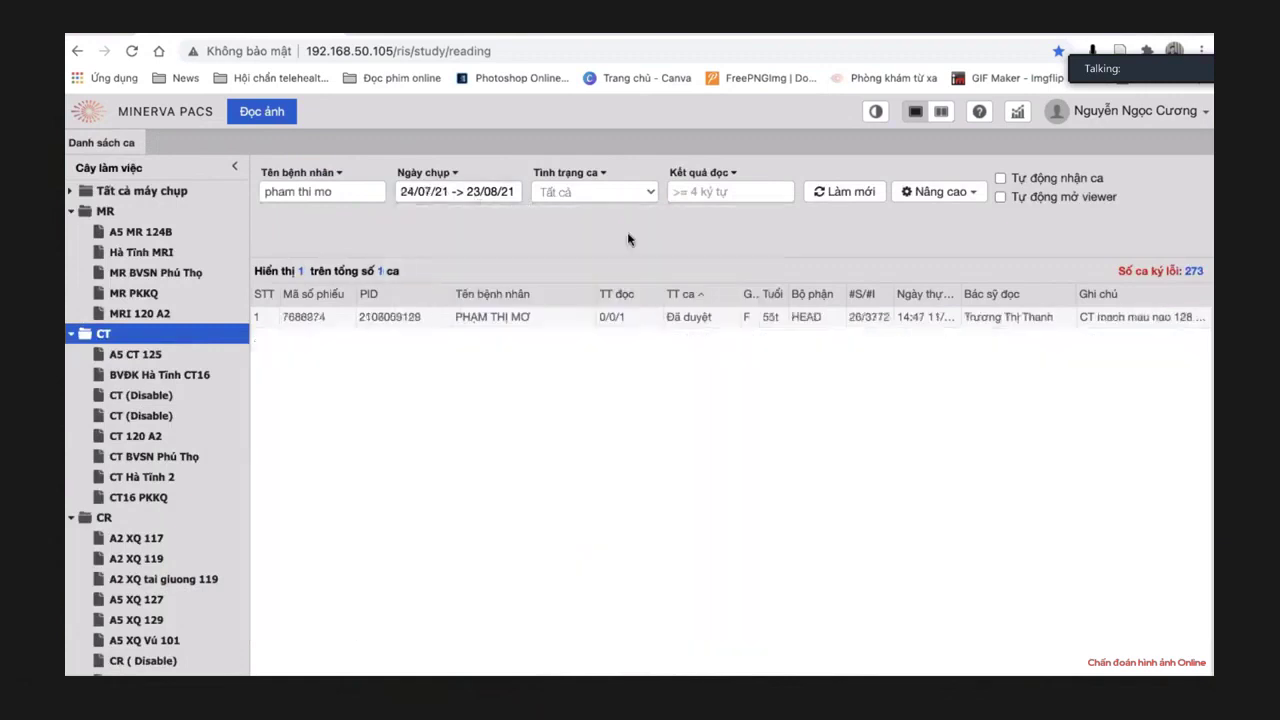
{"action": "double_click", "coordinate": [500, 317]}
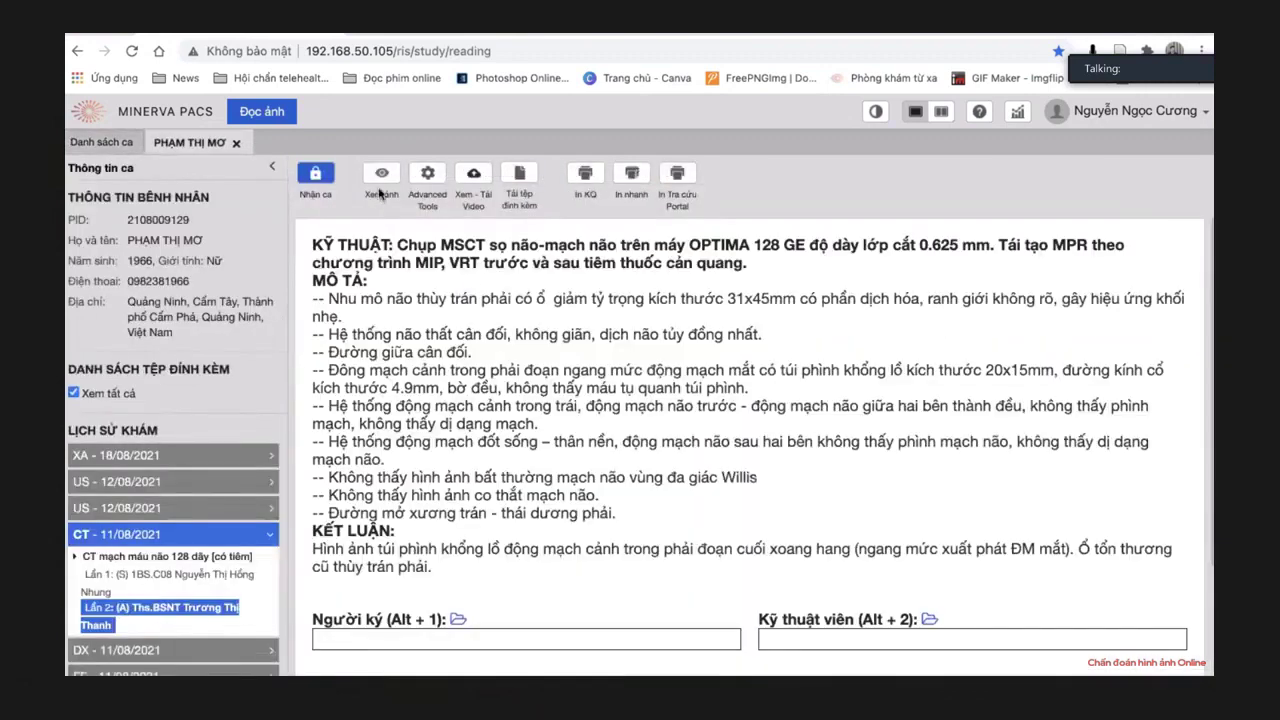
{"action": "left_click", "coordinate": [377, 173]}
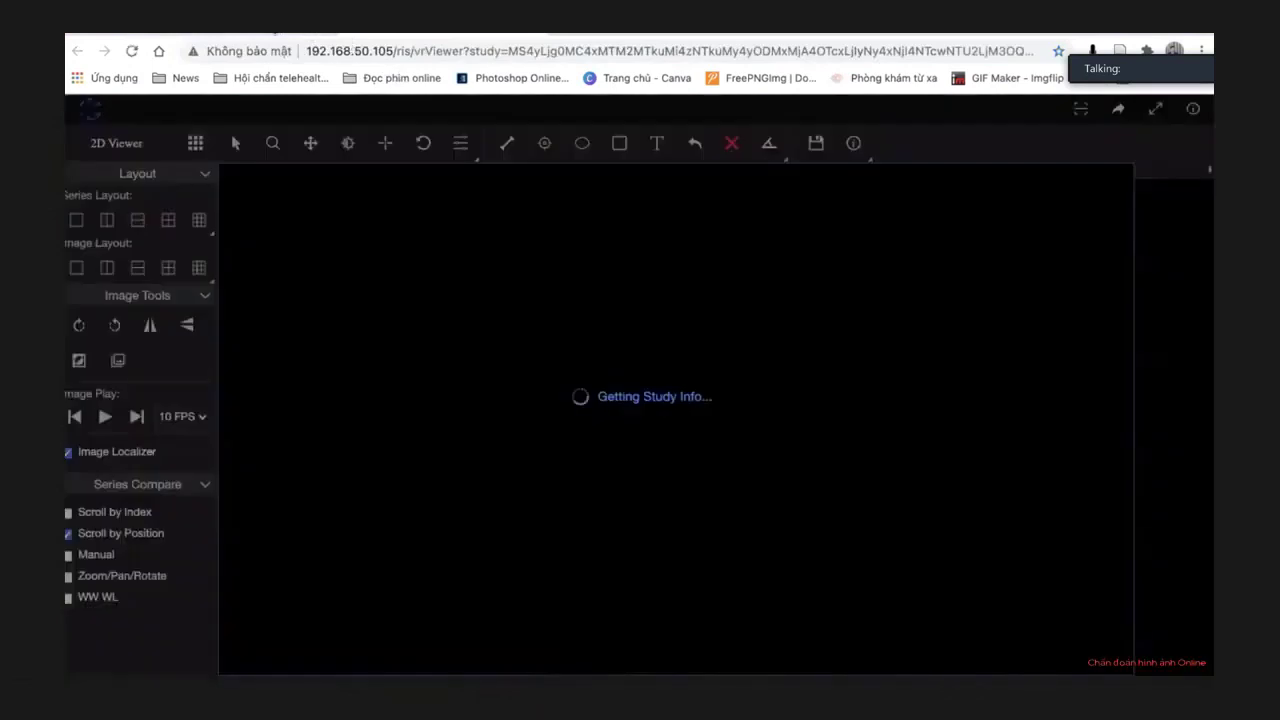
Hide the patient info overlay and show the pre-contrast TRUOC TIEM series maximized.
{"action": "left_click", "coordinate": [855, 143]}
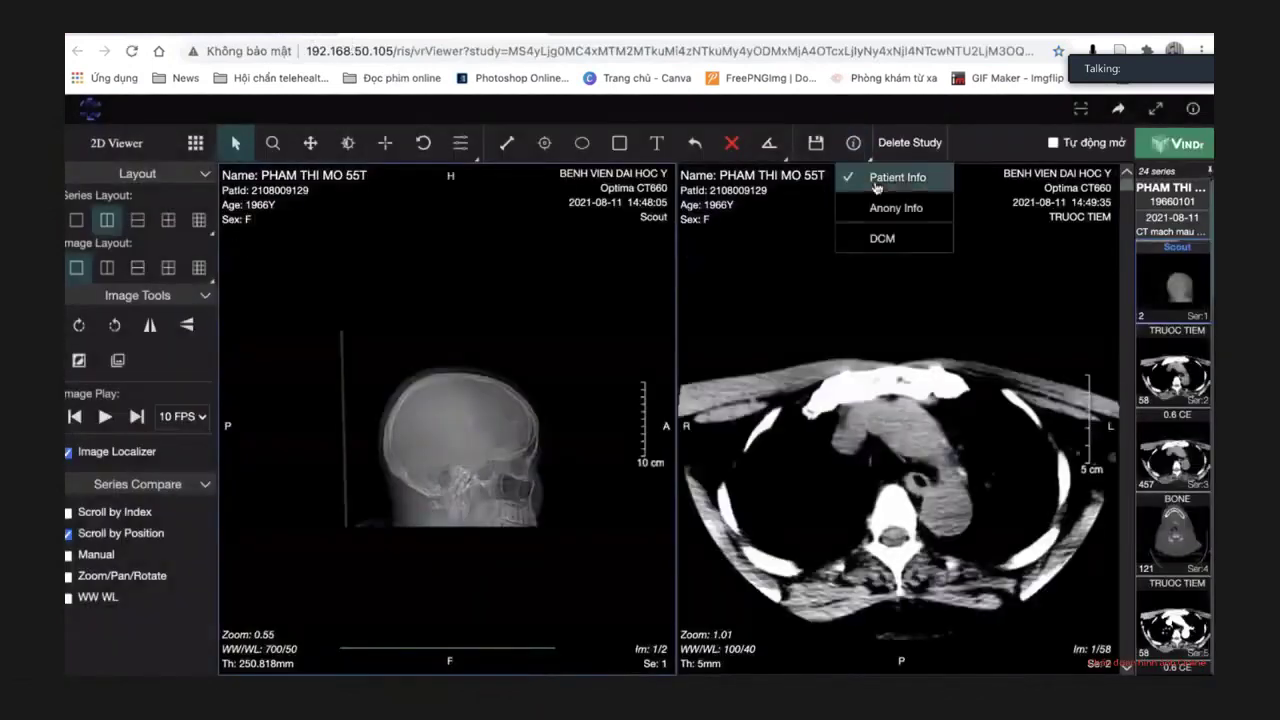
{"action": "left_click", "coordinate": [880, 178]}
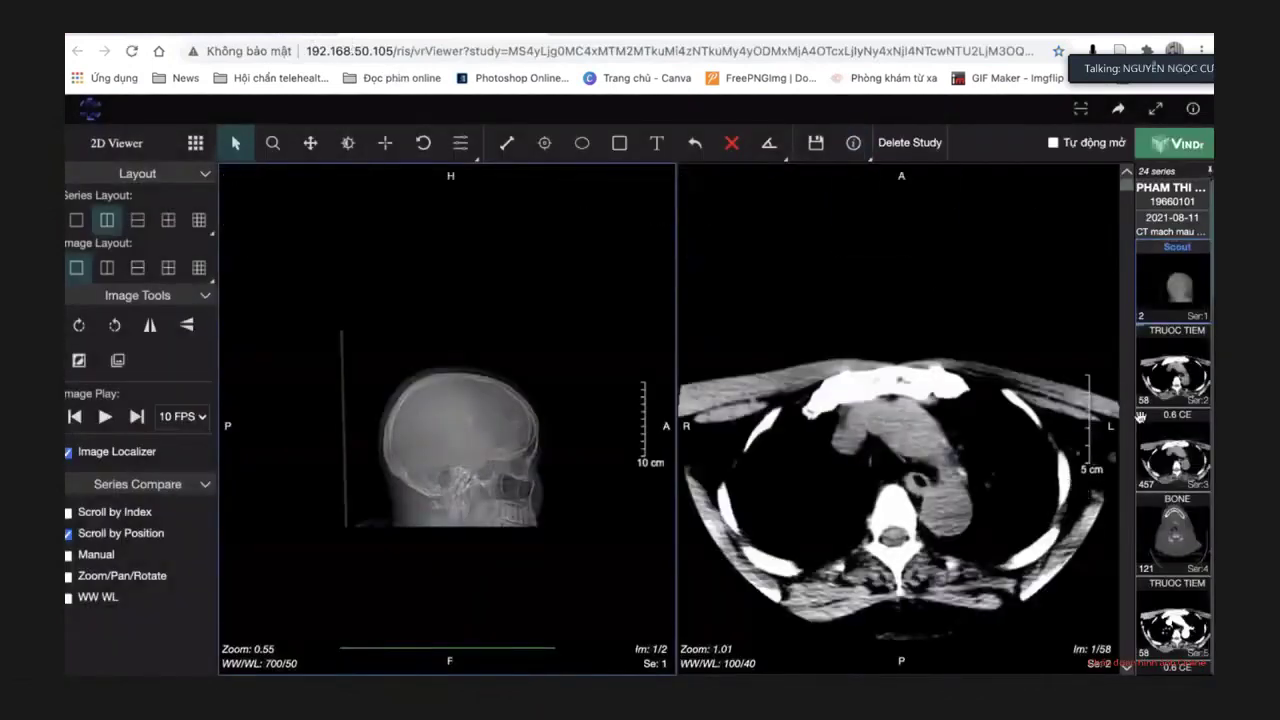
{"action": "left_click", "coordinate": [1170, 380]}
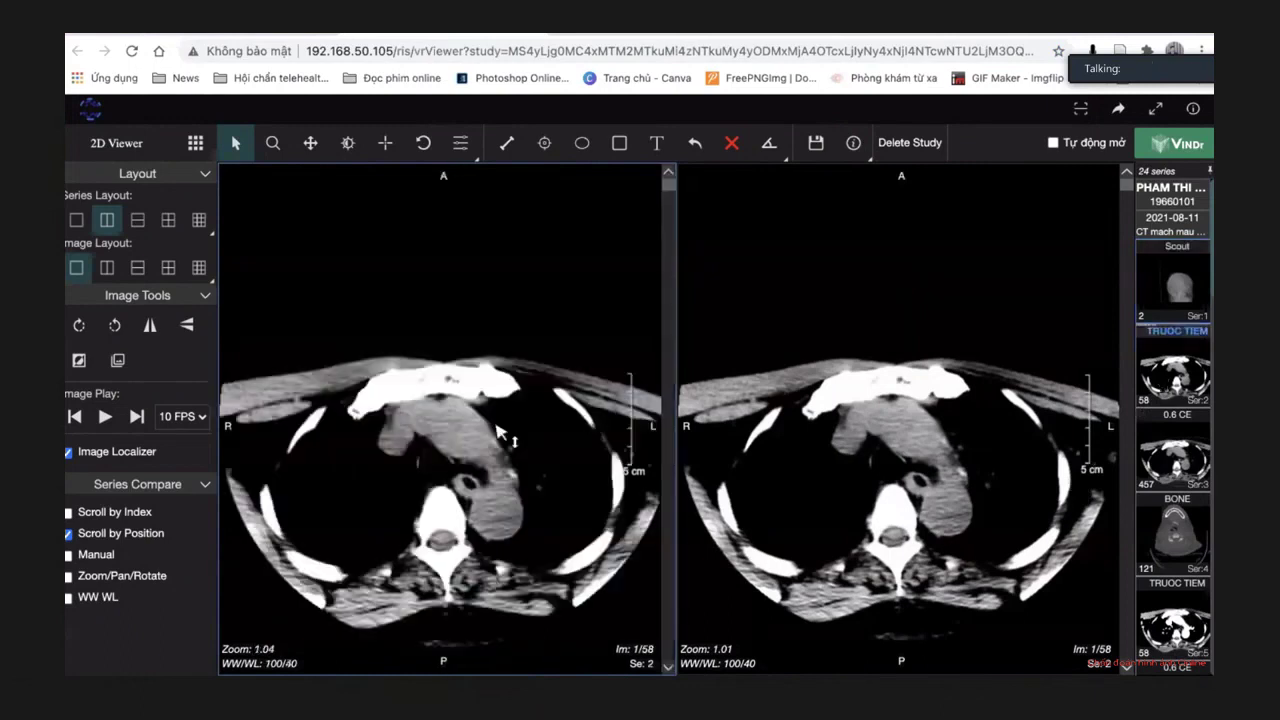
{"action": "double_click", "coordinate": [497, 430]}
{"action": "scroll", "coordinate": [497, 430], "scroll_direction": "down", "scroll_amount": 20}
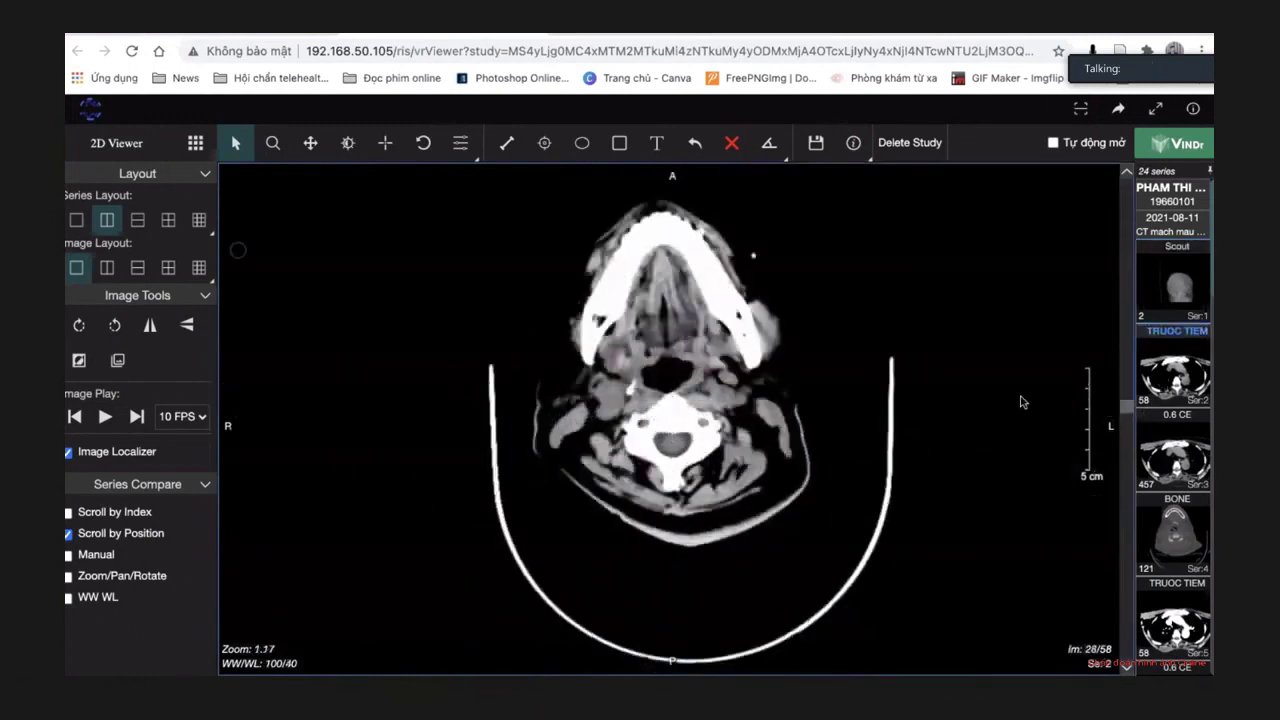
Load the 0.6 CE contrast series and page through it to jaw-level image 250 of 457.
{"action": "left_click", "coordinate": [1167, 458]}
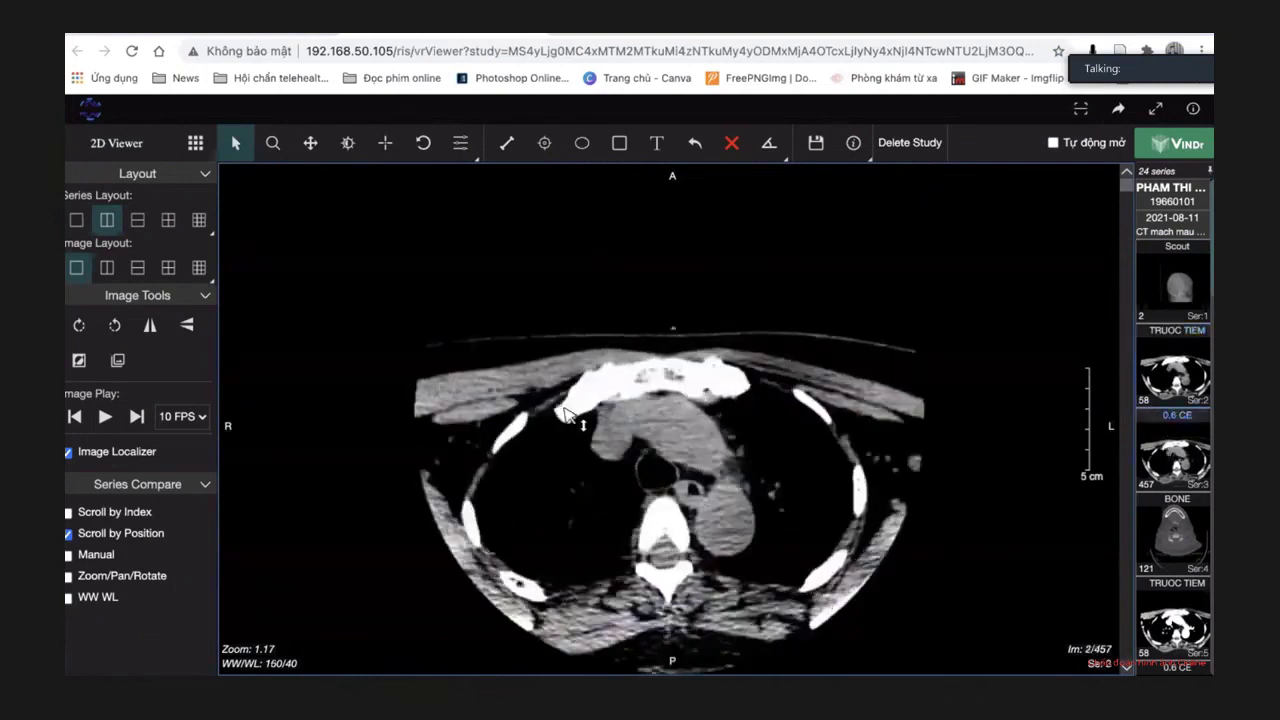
{"action": "scroll", "coordinate": [567, 415], "scroll_direction": "down", "scroll_amount": 20}
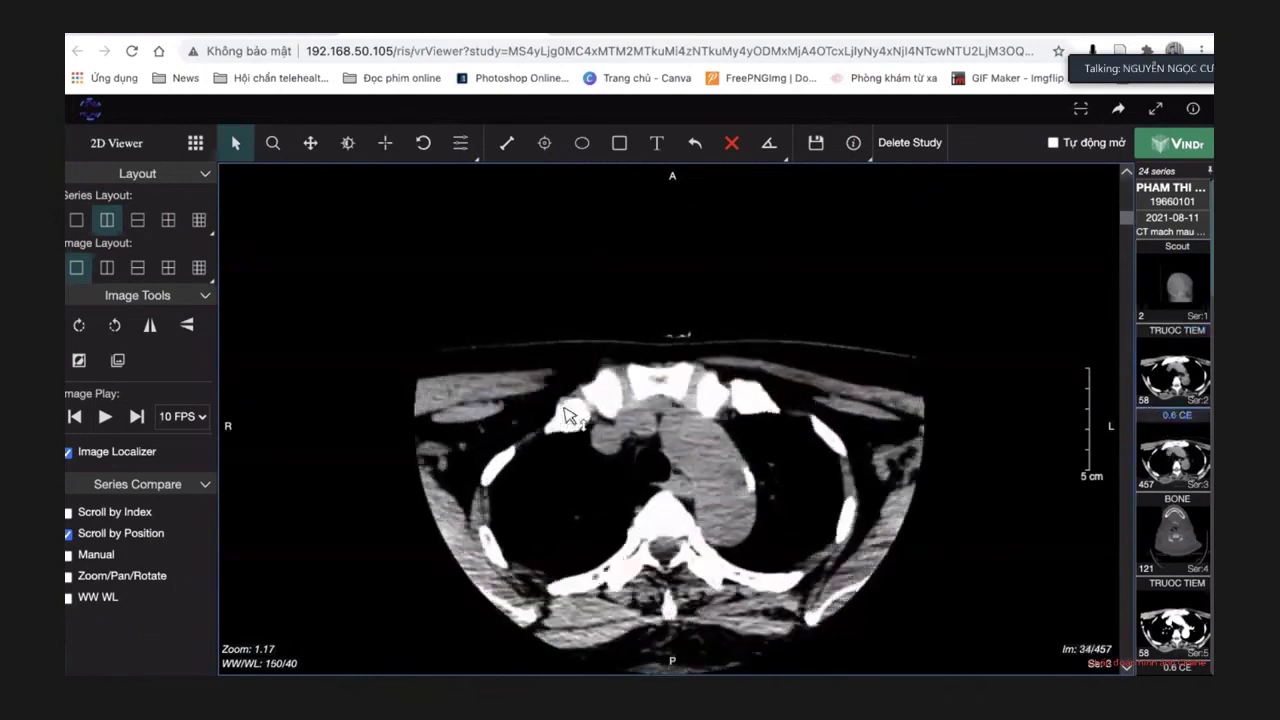
{"action": "scroll", "coordinate": [567, 415], "scroll_direction": "down", "scroll_amount": 20}
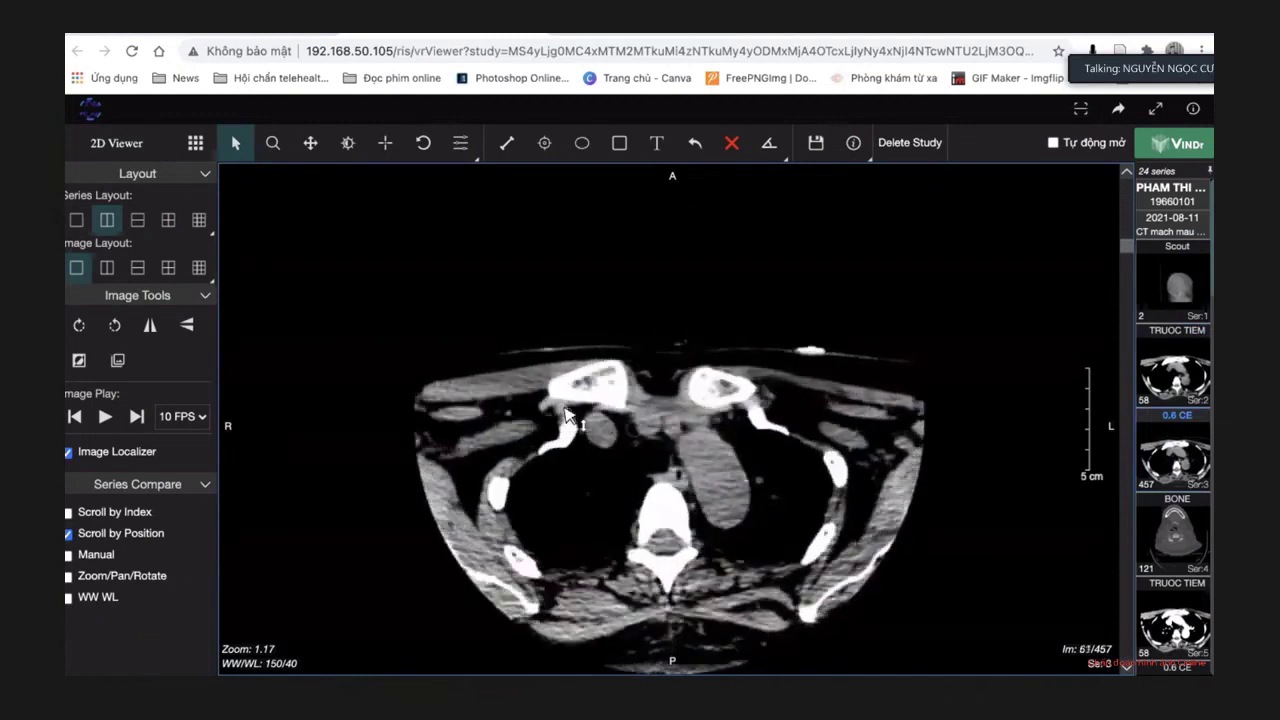
{"action": "left_click_drag", "start_coordinate": [1127, 252], "coordinate": [1130, 265]}
{"action": "scroll", "coordinate": [800, 380], "scroll_direction": "down", "scroll_amount": 14}
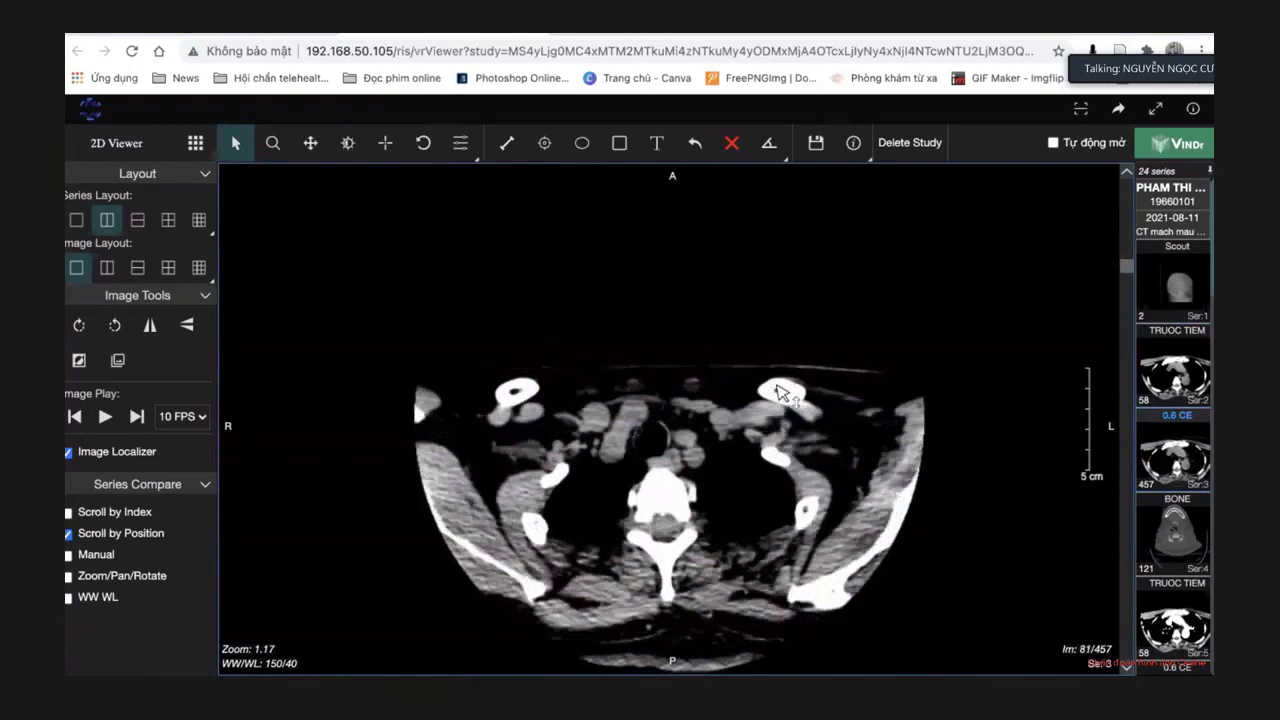
{"action": "scroll", "coordinate": [782, 393], "scroll_direction": "down", "scroll_amount": 20}
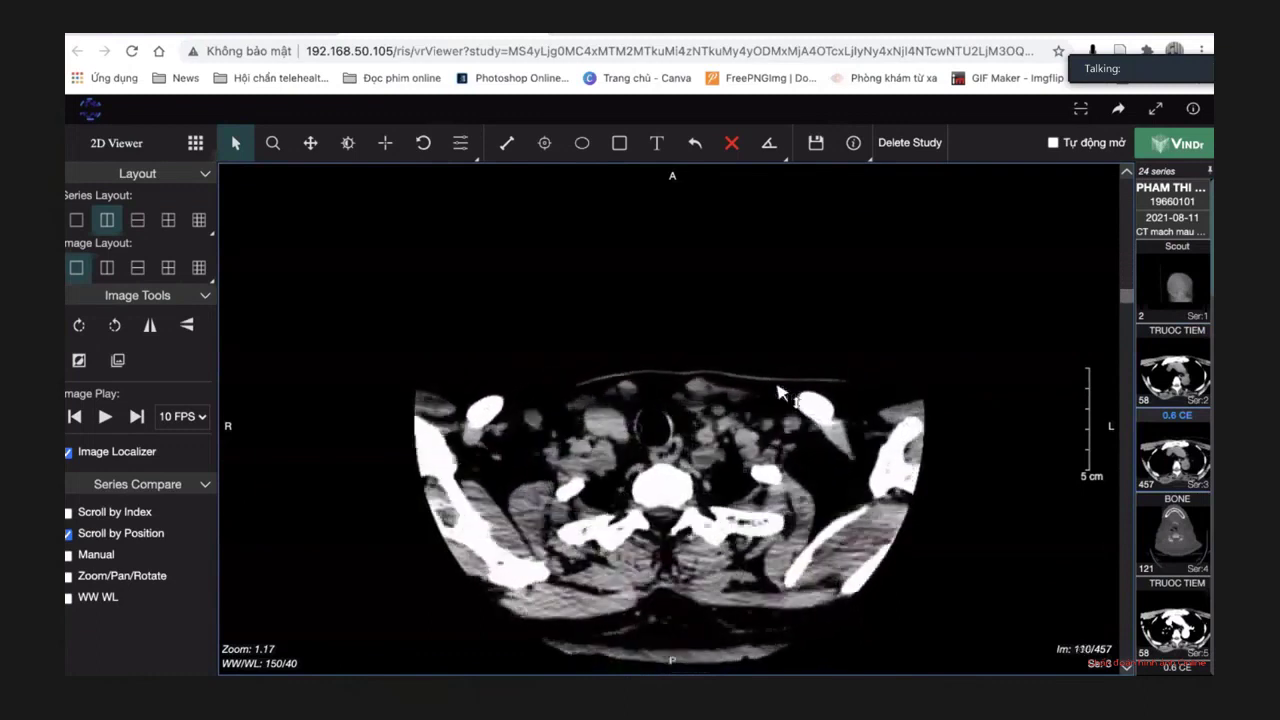
{"action": "scroll", "coordinate": [782, 393], "scroll_direction": "down", "scroll_amount": 7}
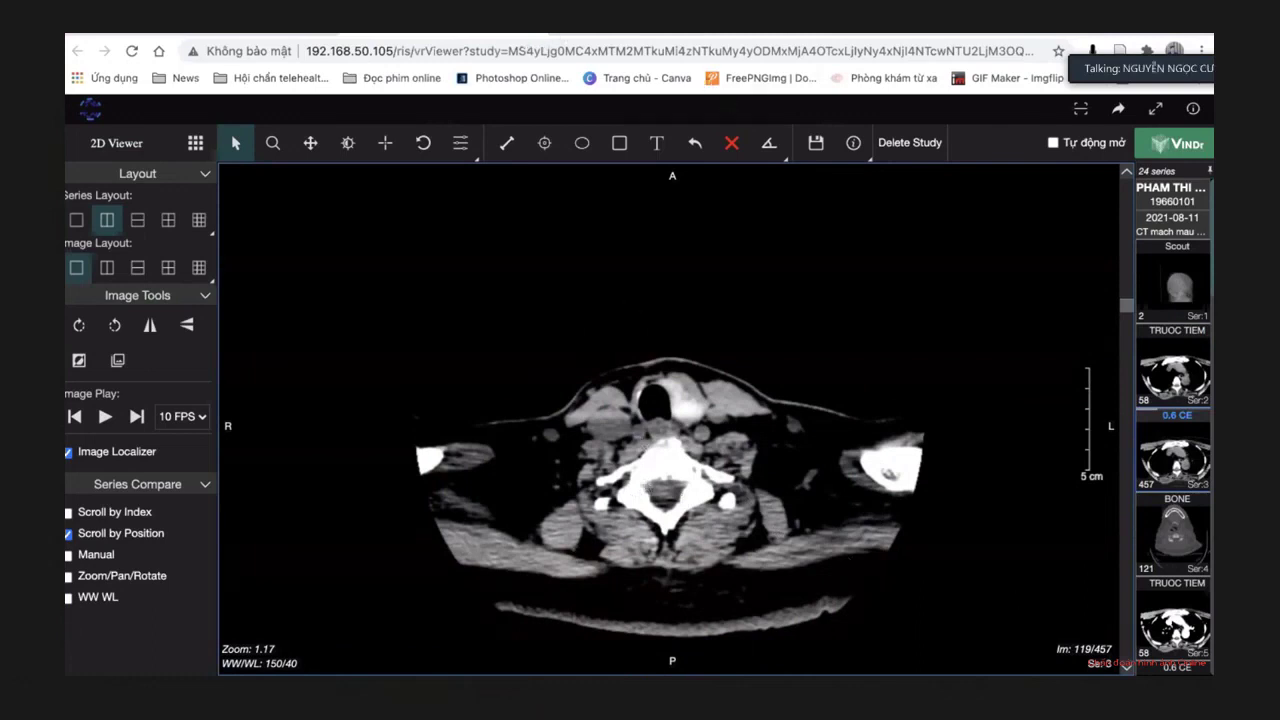
{"action": "scroll", "coordinate": [560, 490], "scroll_direction": "down", "scroll_amount": 17}
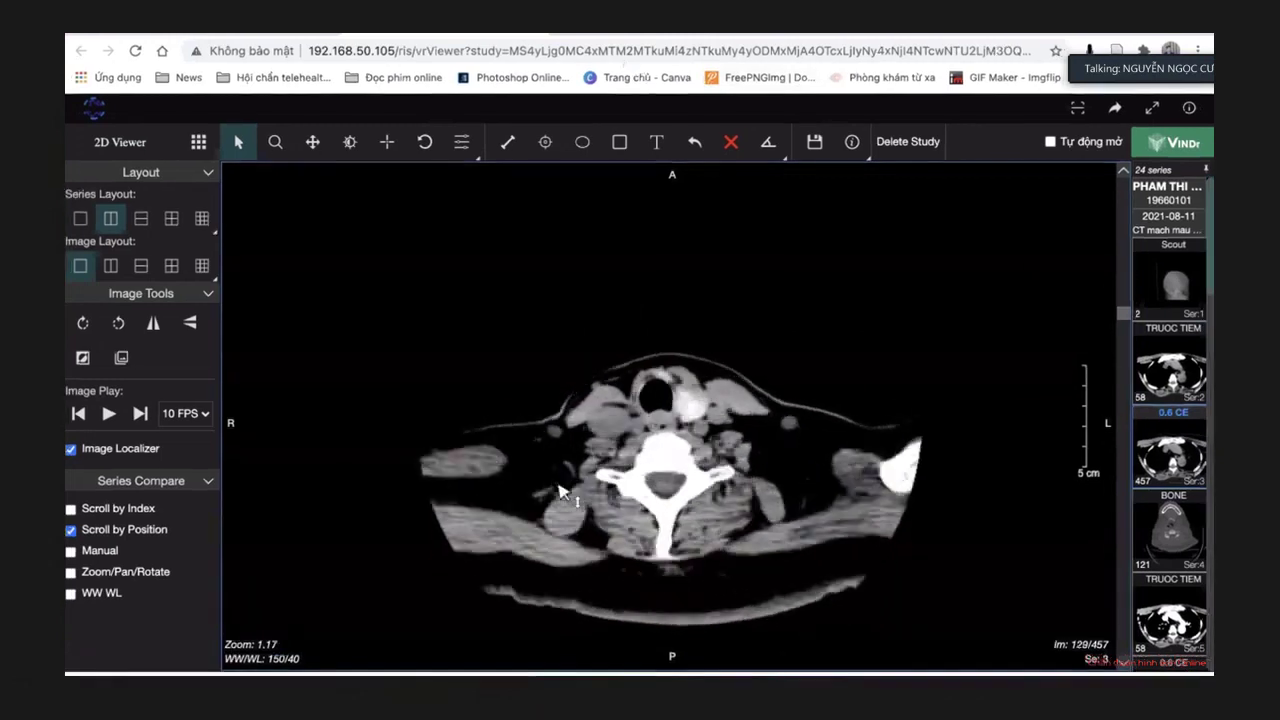
{"action": "scroll", "coordinate": [560, 490], "scroll_direction": "down", "scroll_amount": 20}
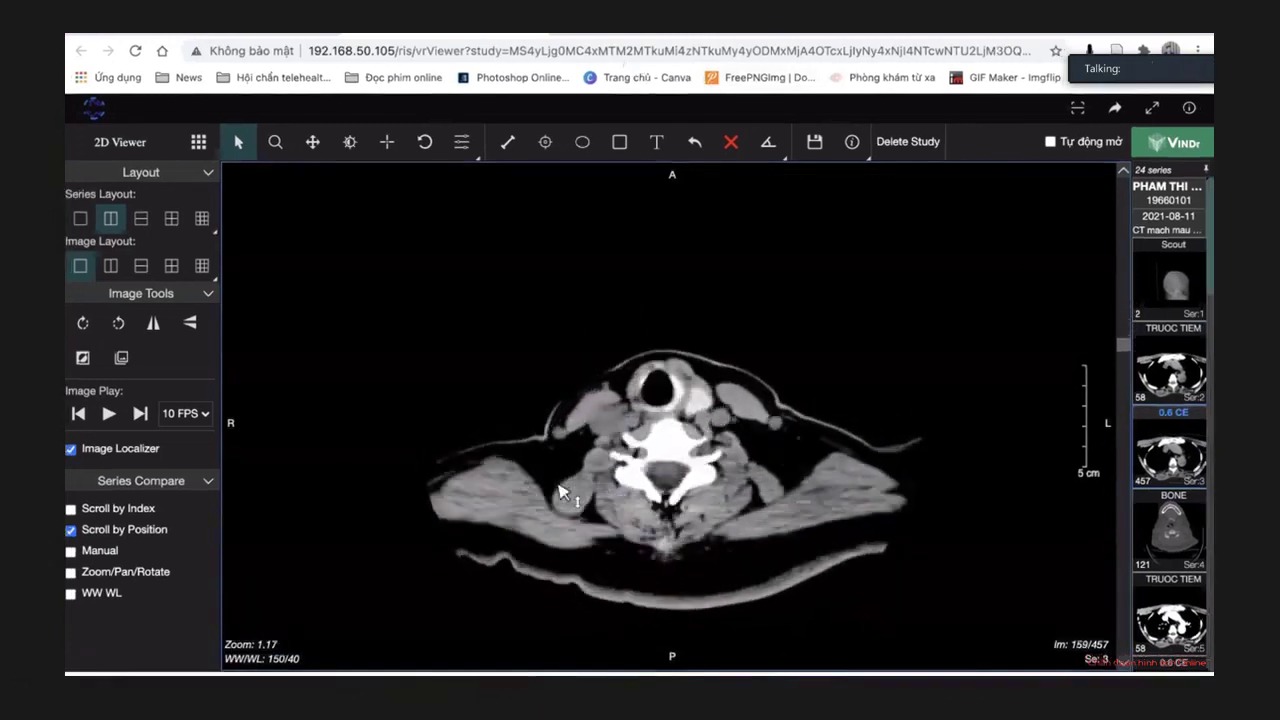
{"action": "scroll", "coordinate": [562, 492], "scroll_direction": "down", "scroll_amount": 17}
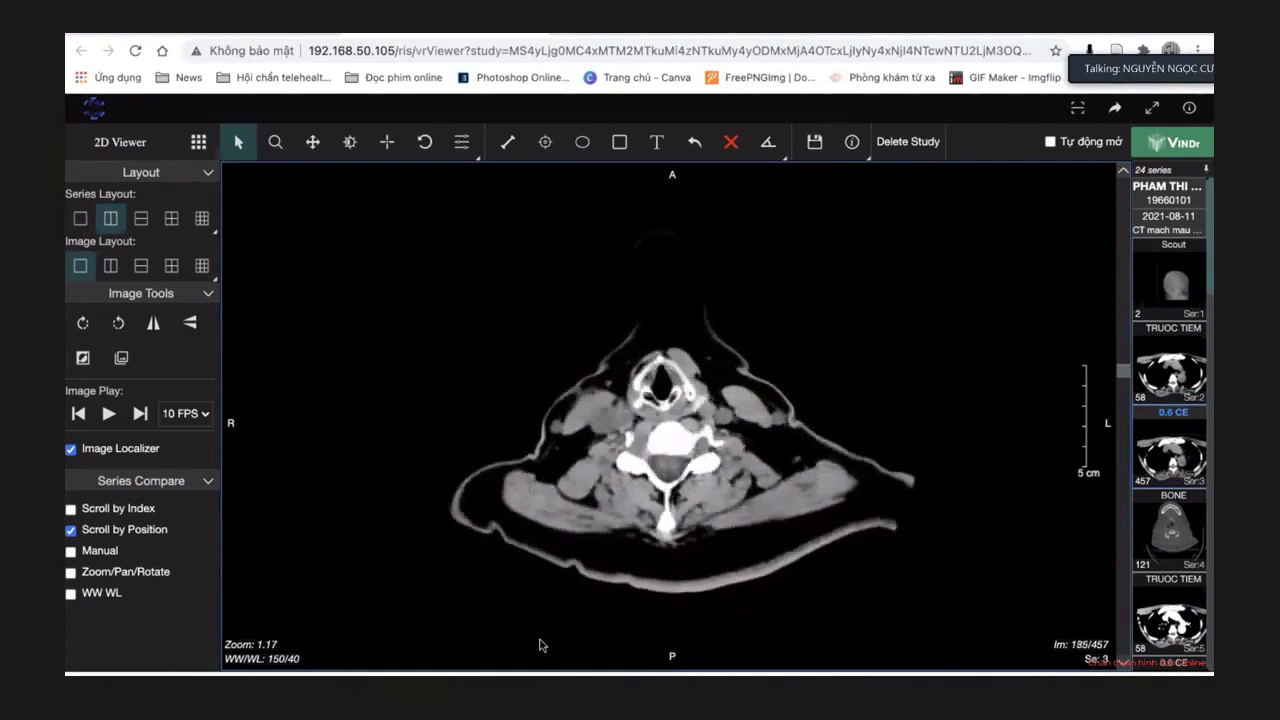
{"action": "scroll", "coordinate": [692, 470], "scroll_direction": "down", "scroll_amount": 9}
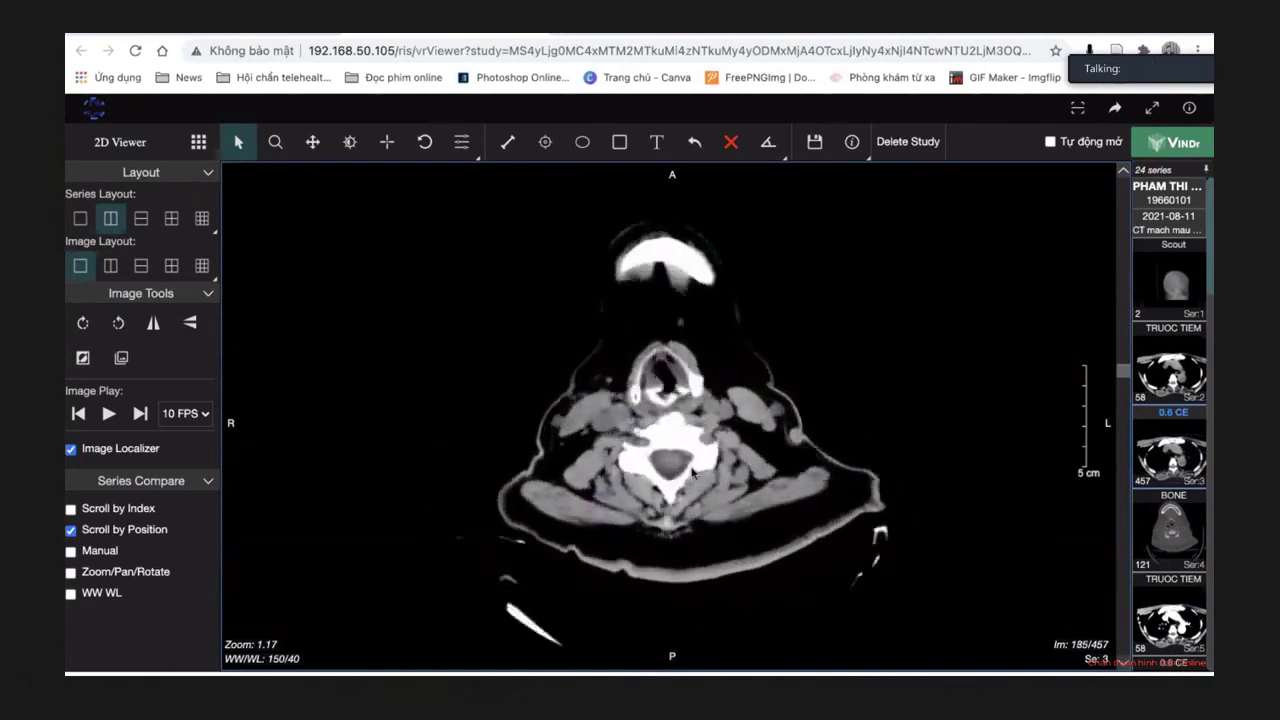
{"action": "scroll", "coordinate": [692, 472], "scroll_direction": "down", "scroll_amount": 20}
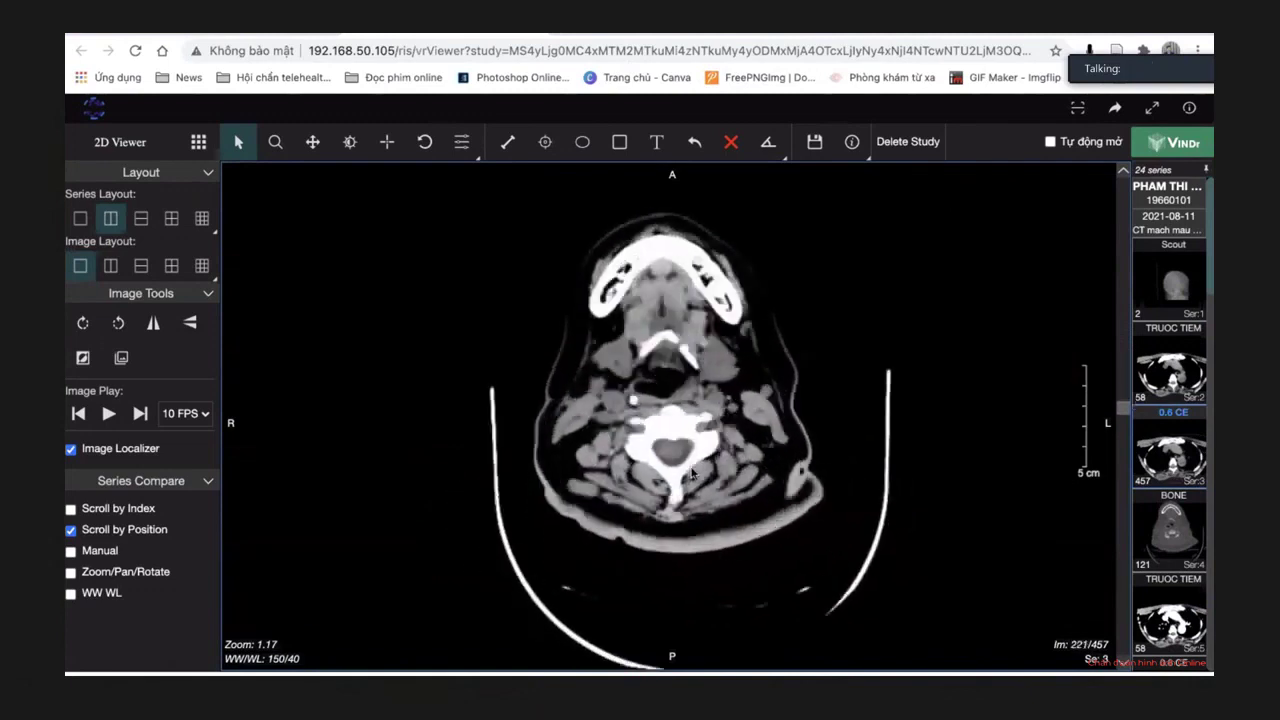
{"action": "scroll", "coordinate": [692, 472], "scroll_direction": "down", "scroll_amount": 15}
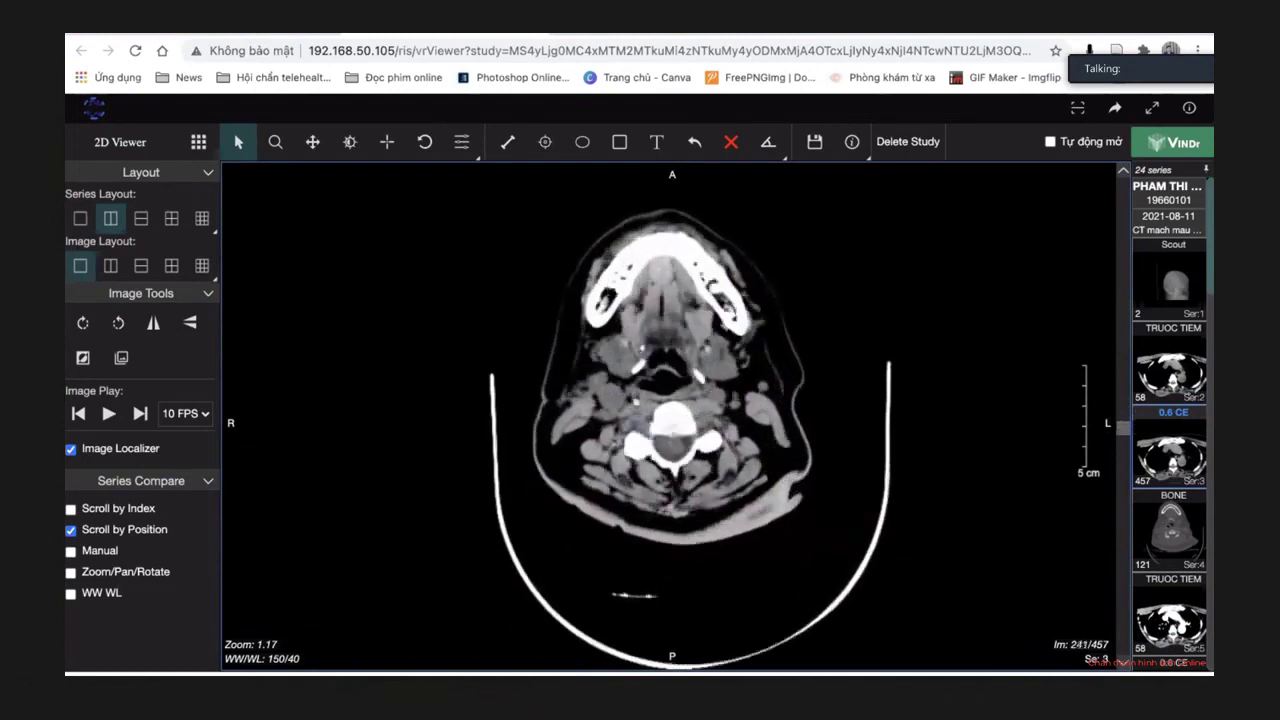
{"action": "scroll", "coordinate": [780, 574], "scroll_direction": "down", "scroll_amount": 9}
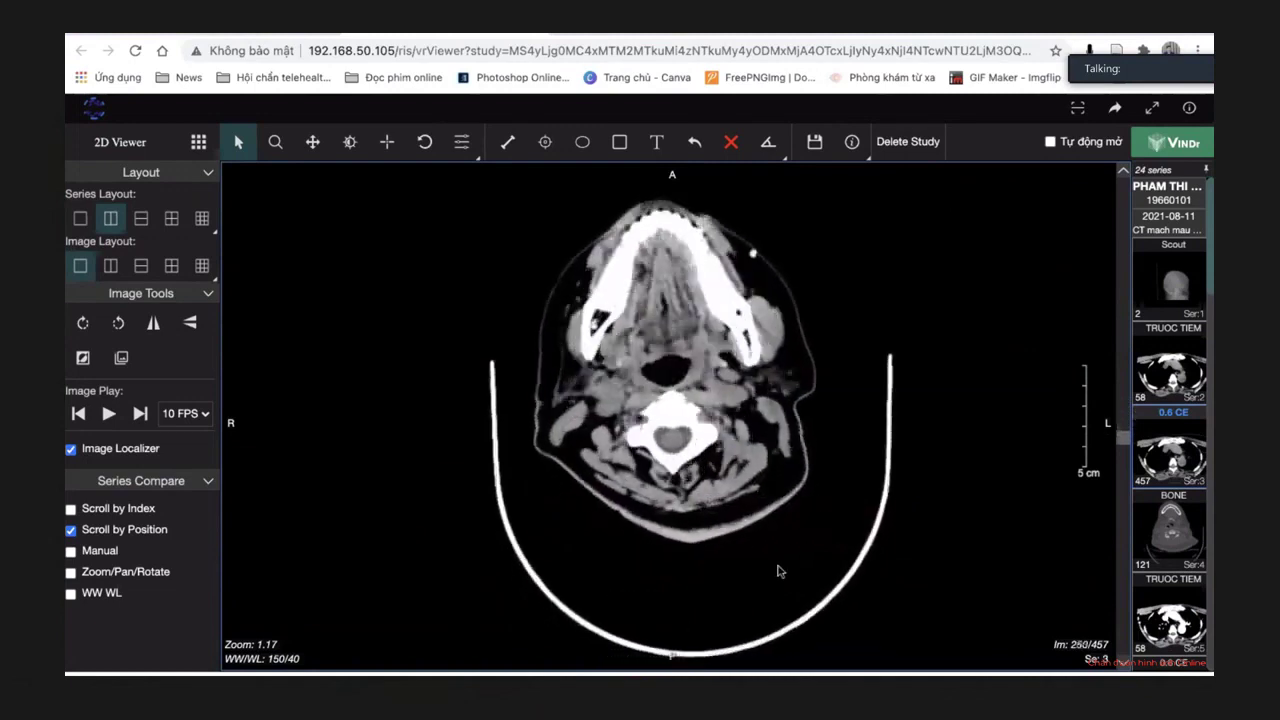
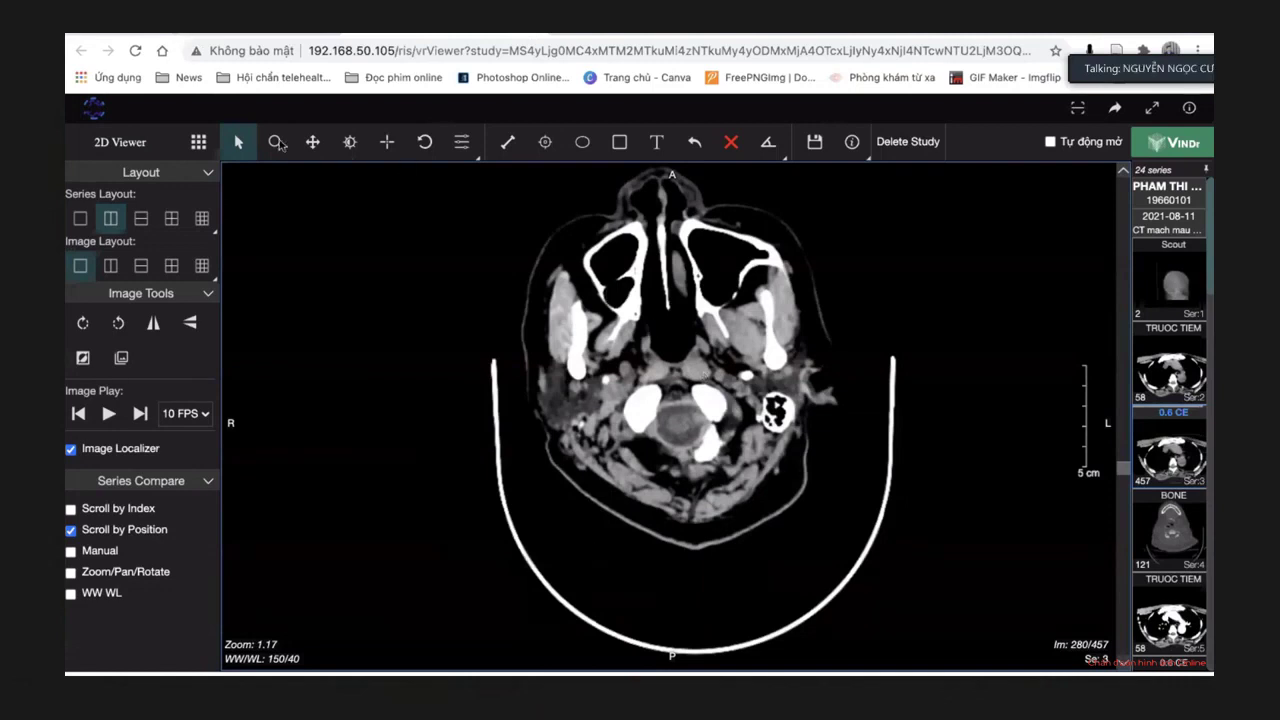
Shift the axial CT slice slightly down and magnify it to 1.33.
{"action": "left_click", "coordinate": [277, 143]}
{"action": "left_click", "coordinate": [312, 142]}
{"action": "left_click_drag", "start_coordinate": [586, 313], "coordinate": [572, 356]}
{"action": "left_click", "coordinate": [276, 142]}
{"action": "left_click_drag", "start_coordinate": [432, 235], "coordinate": [658, 316]}
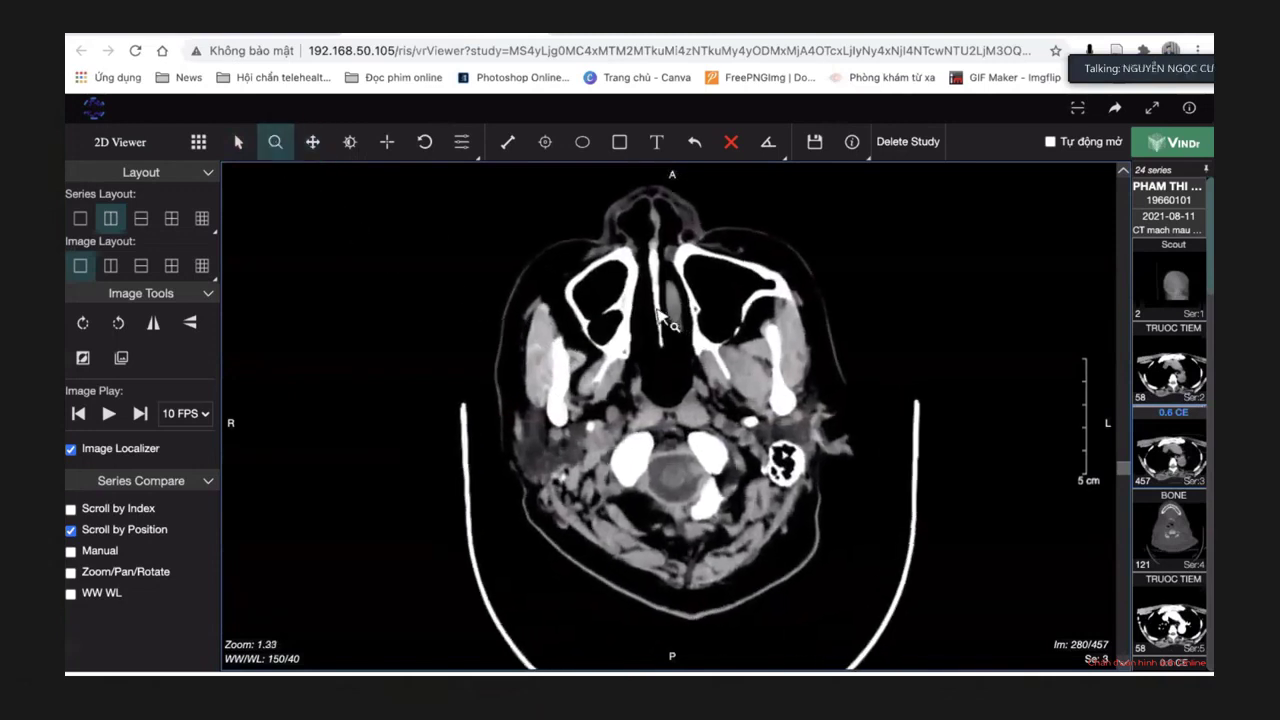
Refine the zoom to 1.36 and move the stack to slice 383/457 at the ventricle level.
{"action": "scroll", "coordinate": [658, 316], "scroll_direction": "down", "scroll_amount": 20}
{"action": "scroll", "coordinate": [658, 316], "scroll_direction": "down", "scroll_amount": 10}
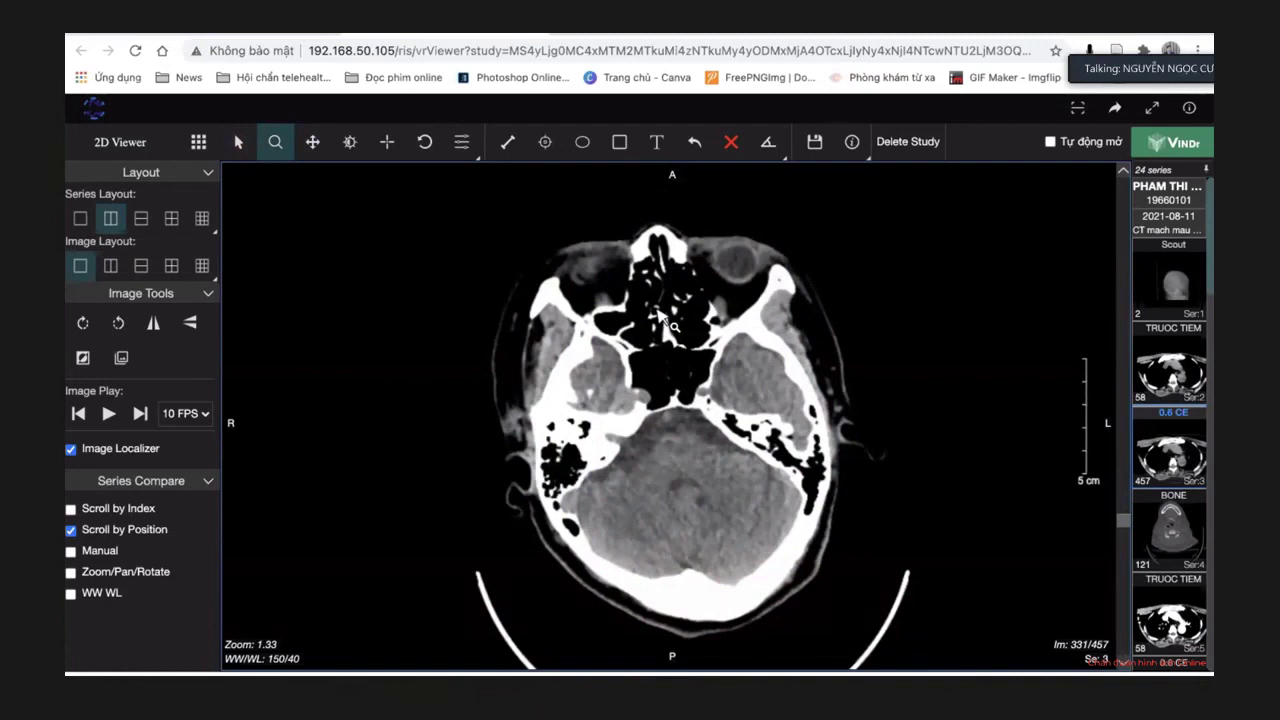
{"action": "left_click_drag", "start_coordinate": [661, 315], "coordinate": [658, 310]}
{"action": "scroll", "coordinate": [658, 313], "scroll_direction": "down", "scroll_amount": 12}
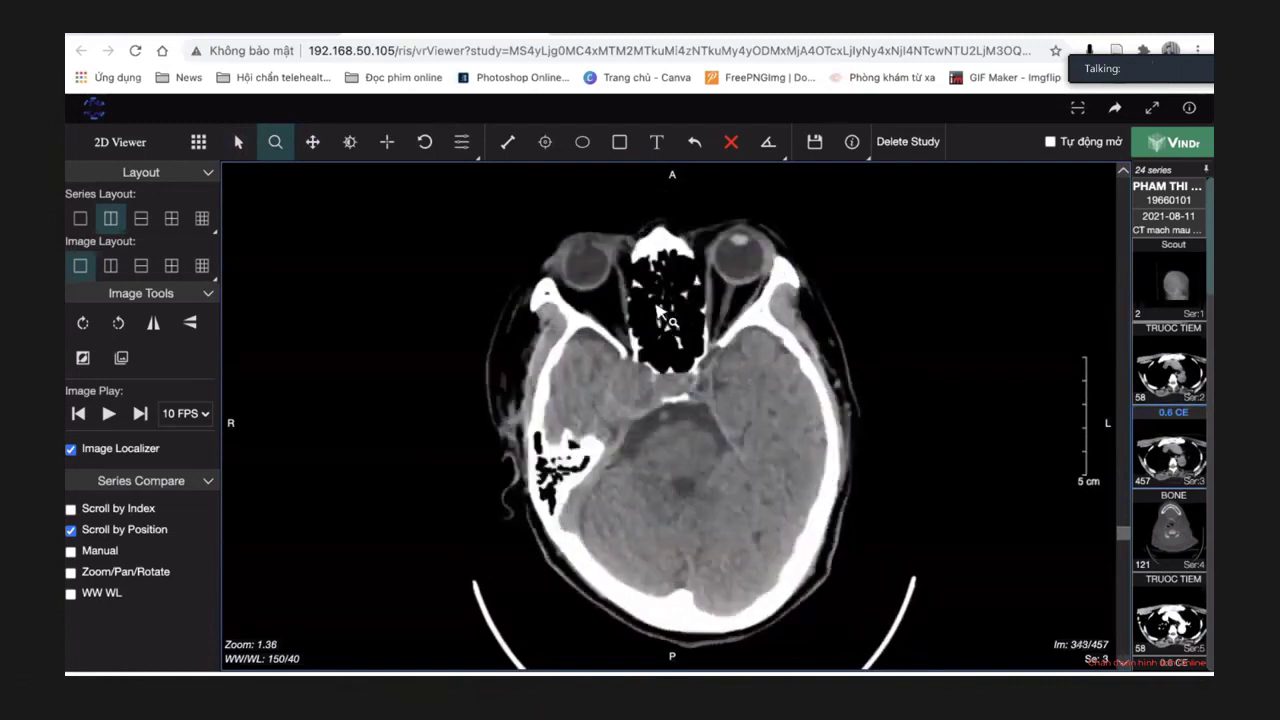
{"action": "scroll", "coordinate": [537, 285], "scroll_direction": "down", "scroll_amount": 8}
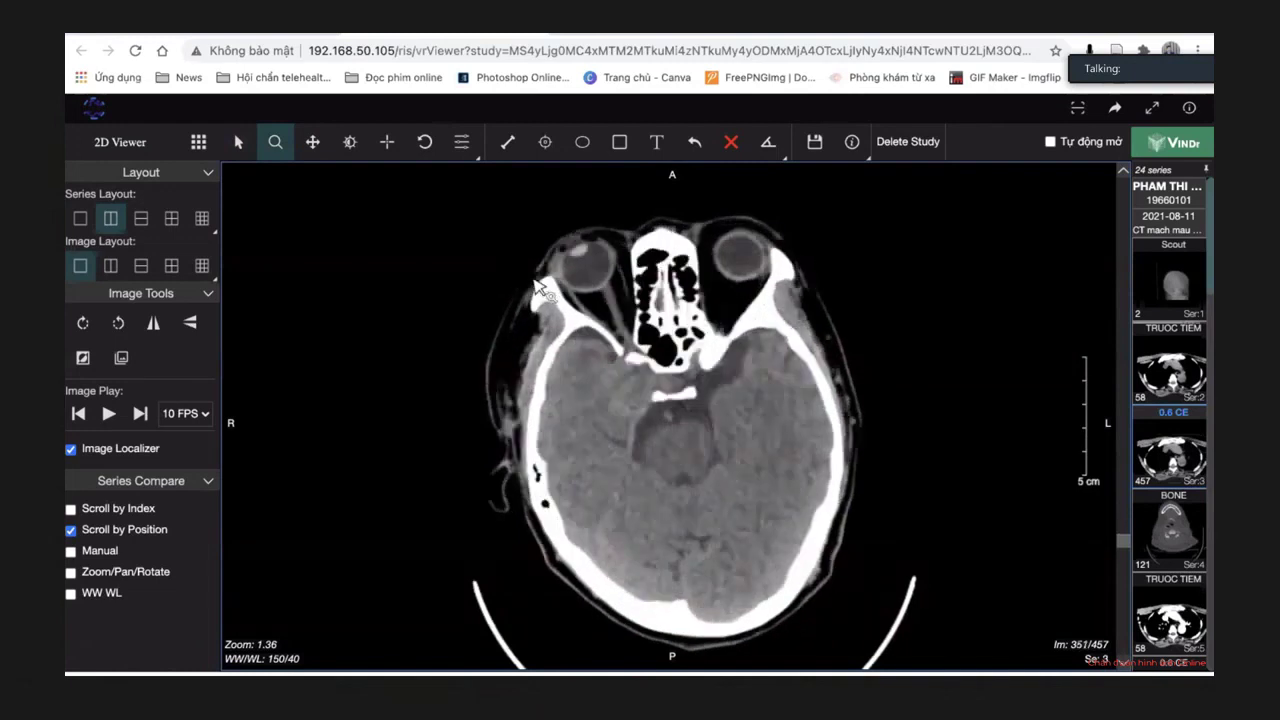
{"action": "scroll", "coordinate": [537, 285], "scroll_direction": "down", "scroll_amount": 20}
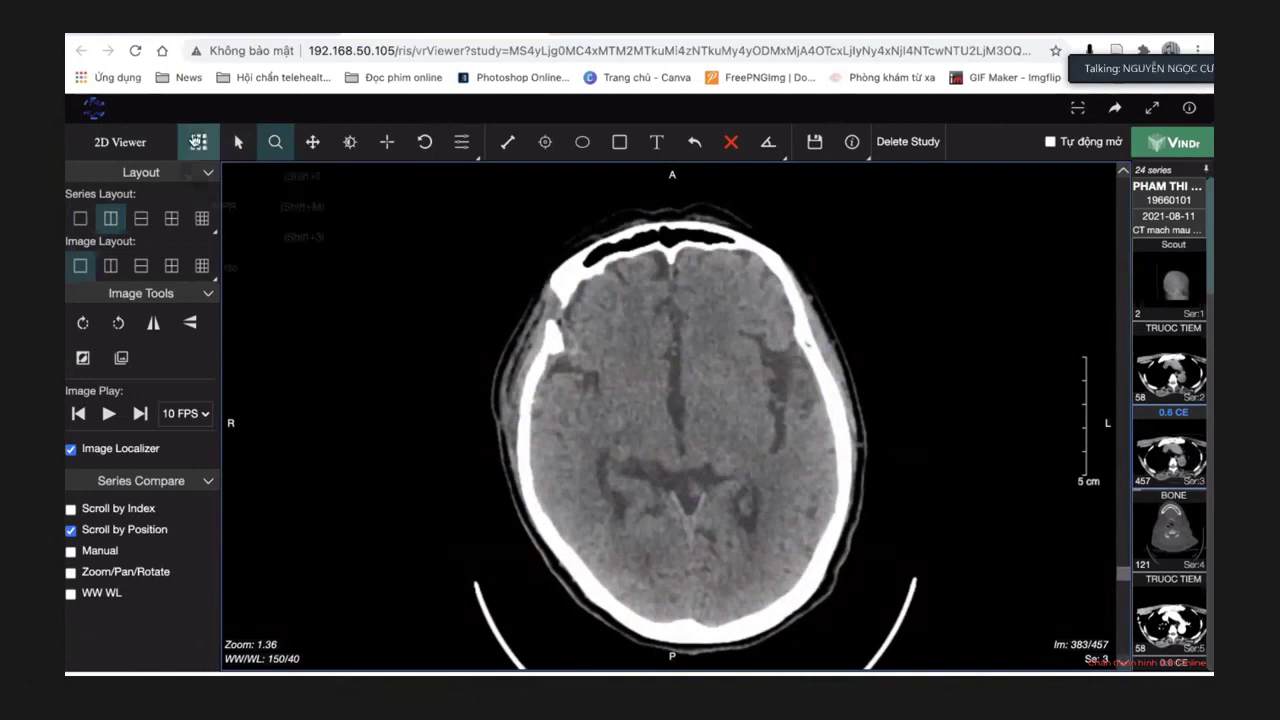
{"action": "left_click", "coordinate": [198, 141]}
Switch to the MPR three-plane view, tilt the planes from the sagittal pane and shift the sagittal image down.
{"action": "left_click", "coordinate": [248, 207]}
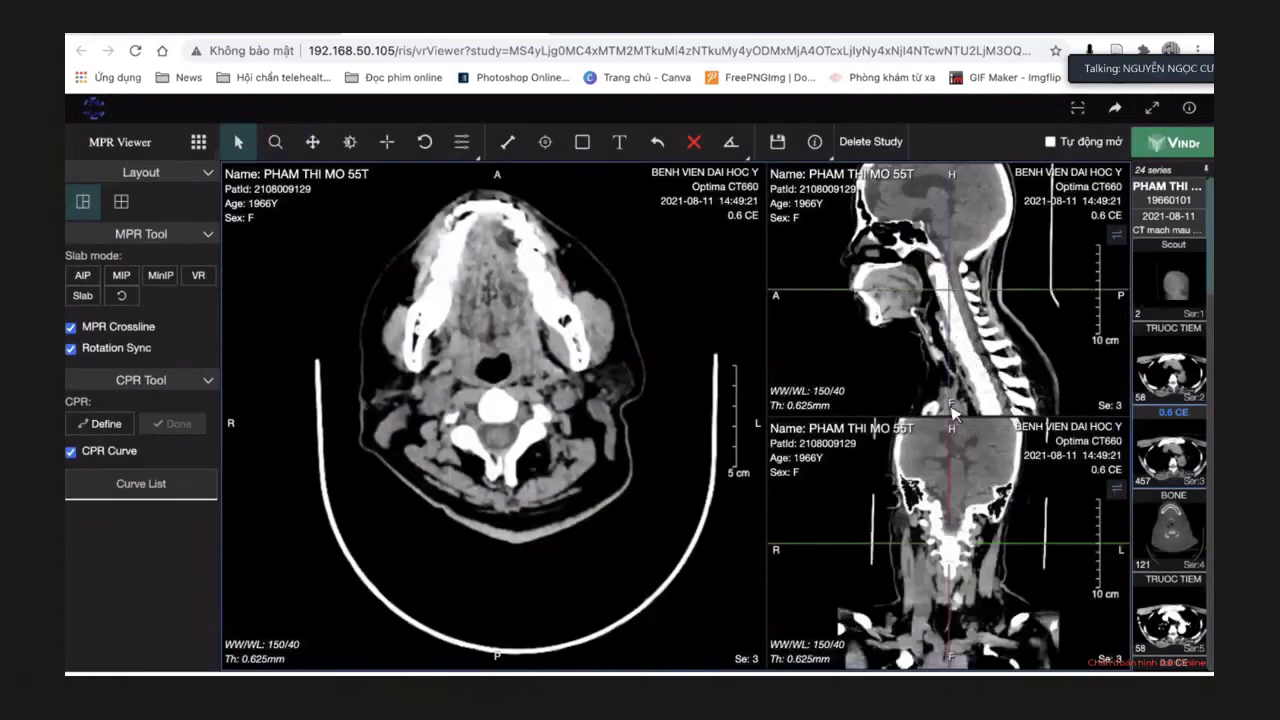
{"action": "left_click_drag", "start_coordinate": [952, 412], "coordinate": [990, 410]}
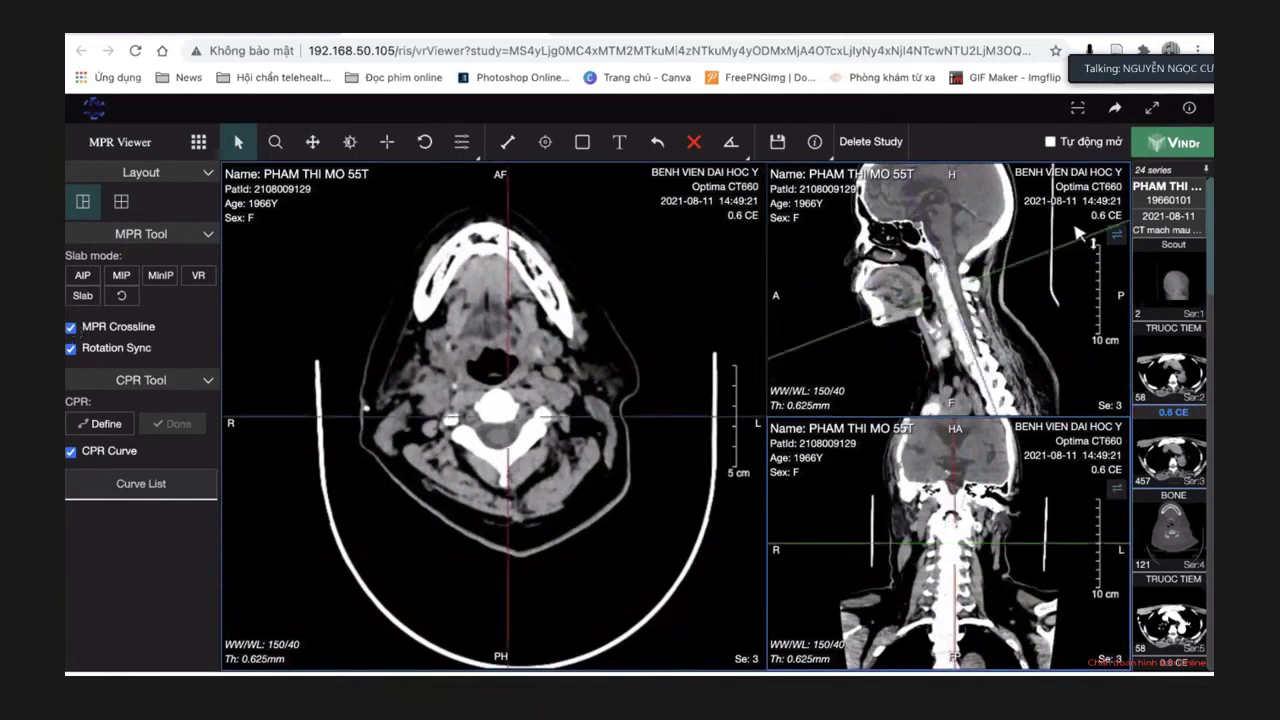
{"action": "left_click", "coordinate": [349, 142]}
{"action": "left_click", "coordinate": [314, 142]}
{"action": "left_click_drag", "start_coordinate": [918, 229], "coordinate": [918, 278]}
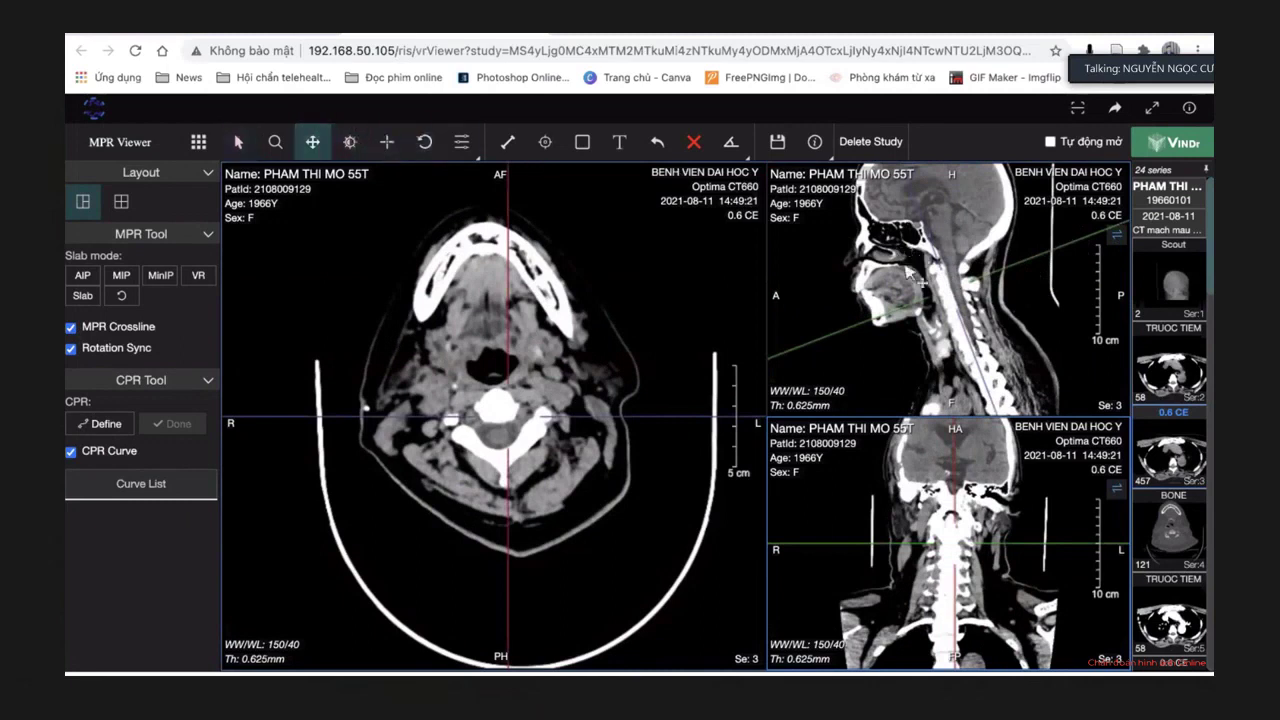
Adjust the axial and coronal crosslines to set an oblique midbrain-level axial plane.
{"action": "left_click_drag", "start_coordinate": [1097, 305], "coordinate": [780, 266]}
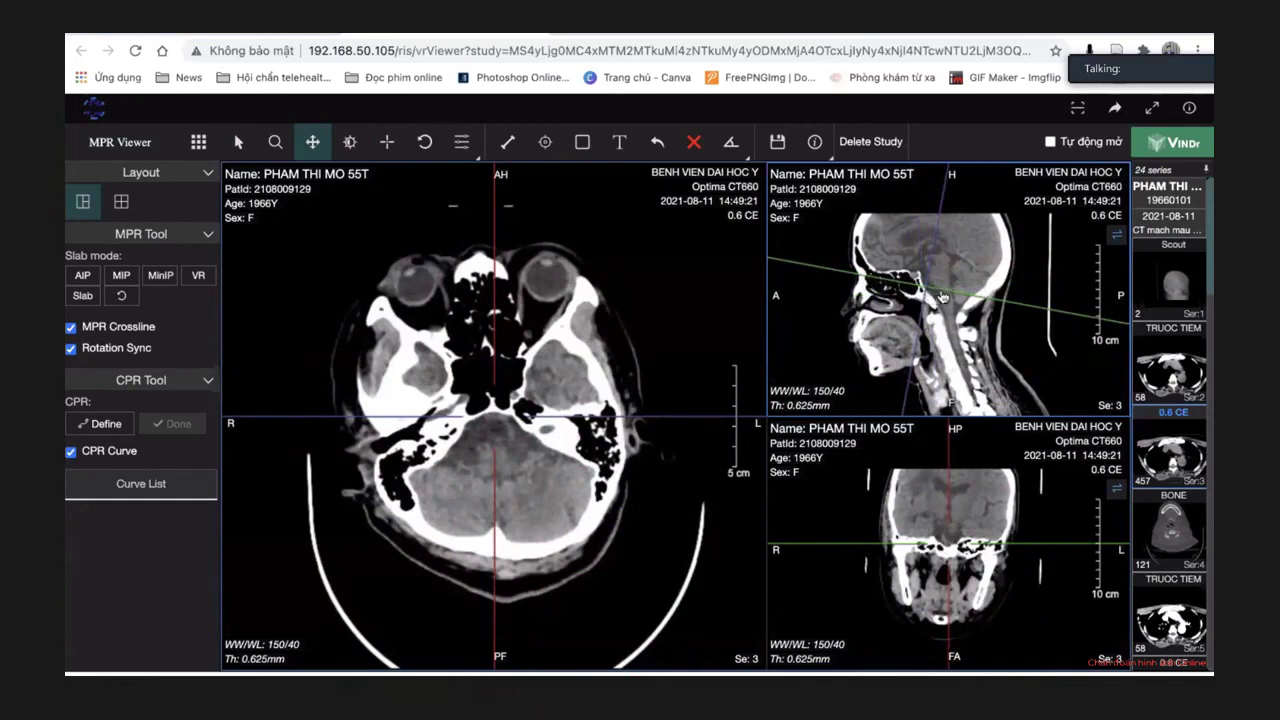
{"action": "left_click_drag", "start_coordinate": [941, 291], "coordinate": [942, 279]}
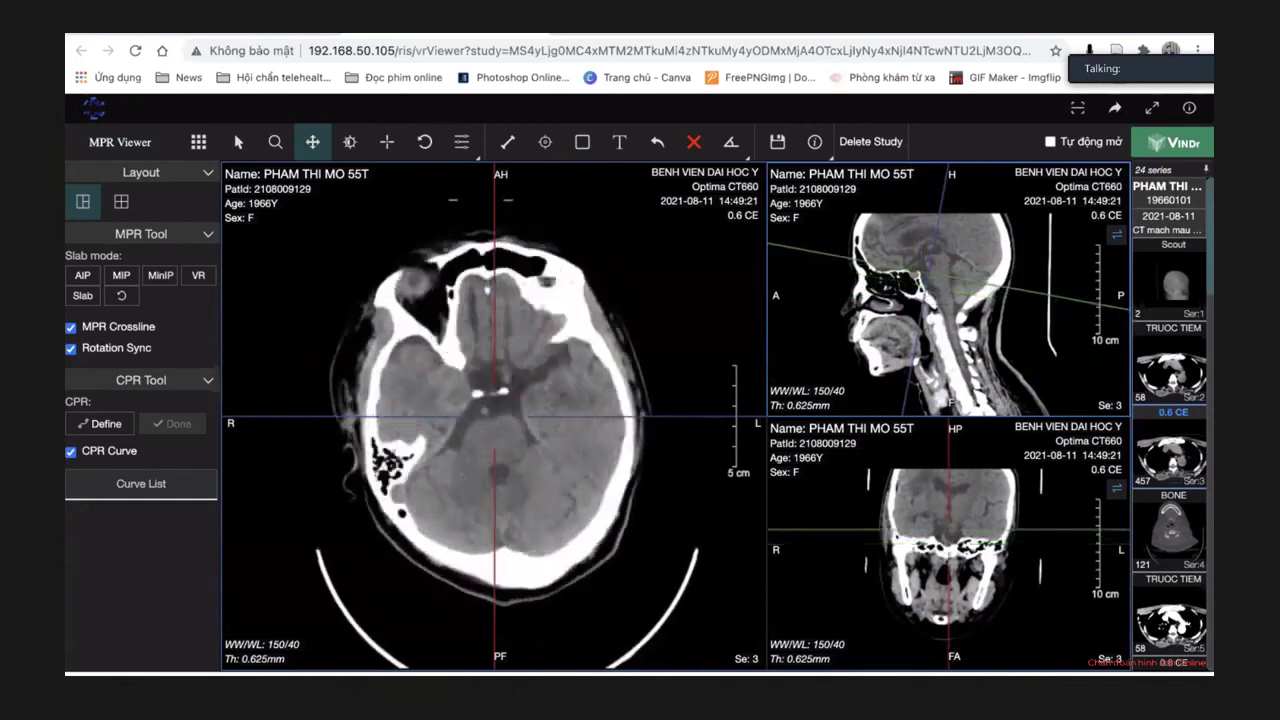
{"action": "left_click_drag", "start_coordinate": [509, 641], "coordinate": [541, 641]}
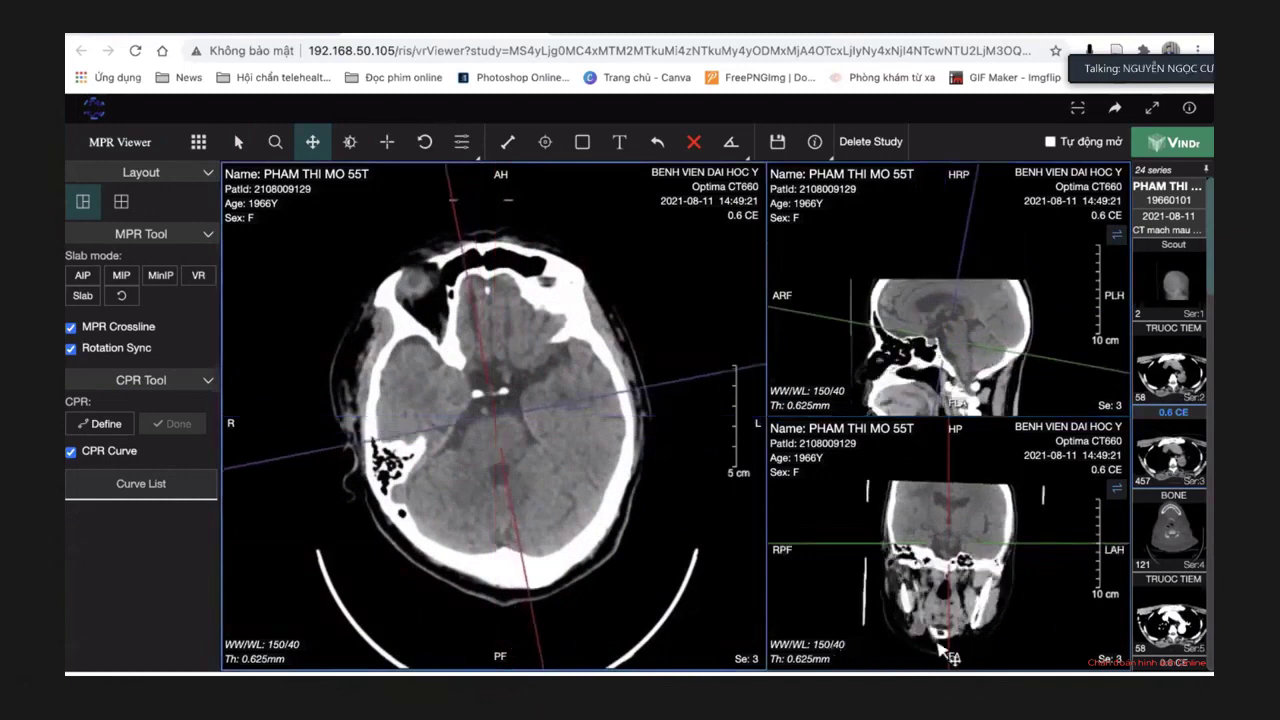
{"action": "left_click_drag", "start_coordinate": [950, 652], "coordinate": [940, 650]}
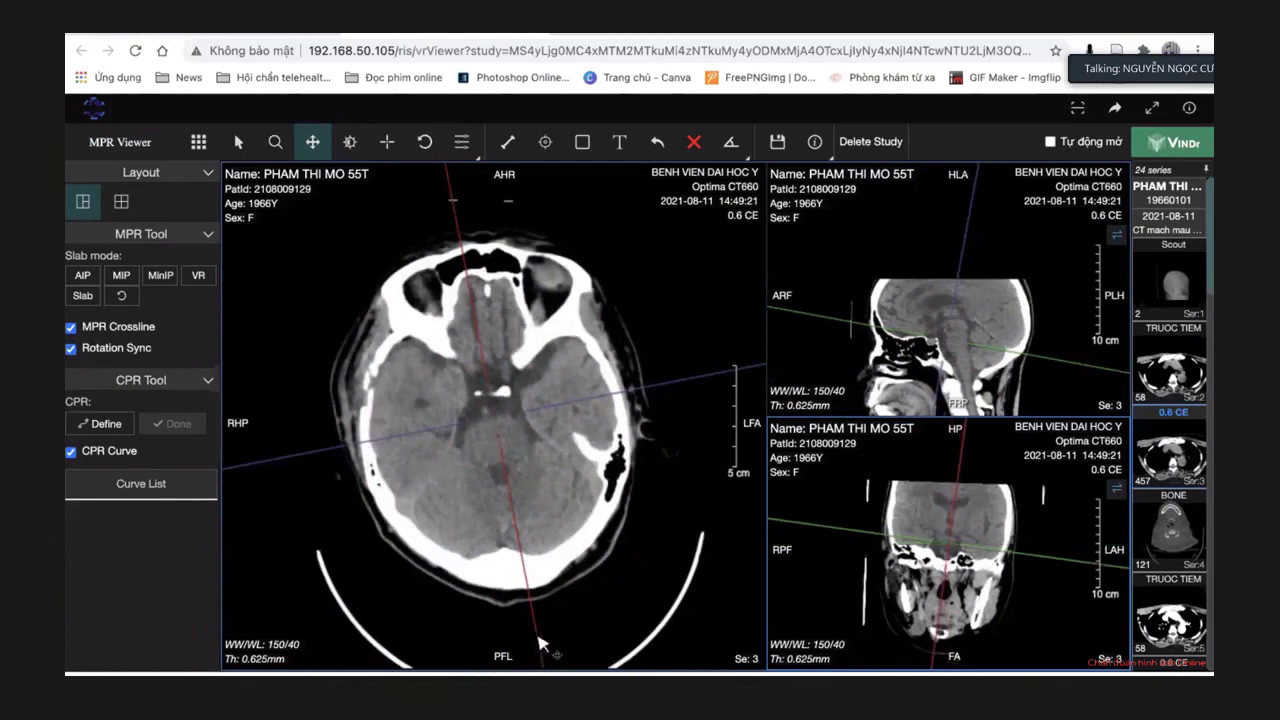
{"action": "left_click_drag", "start_coordinate": [540, 643], "coordinate": [512, 643]}
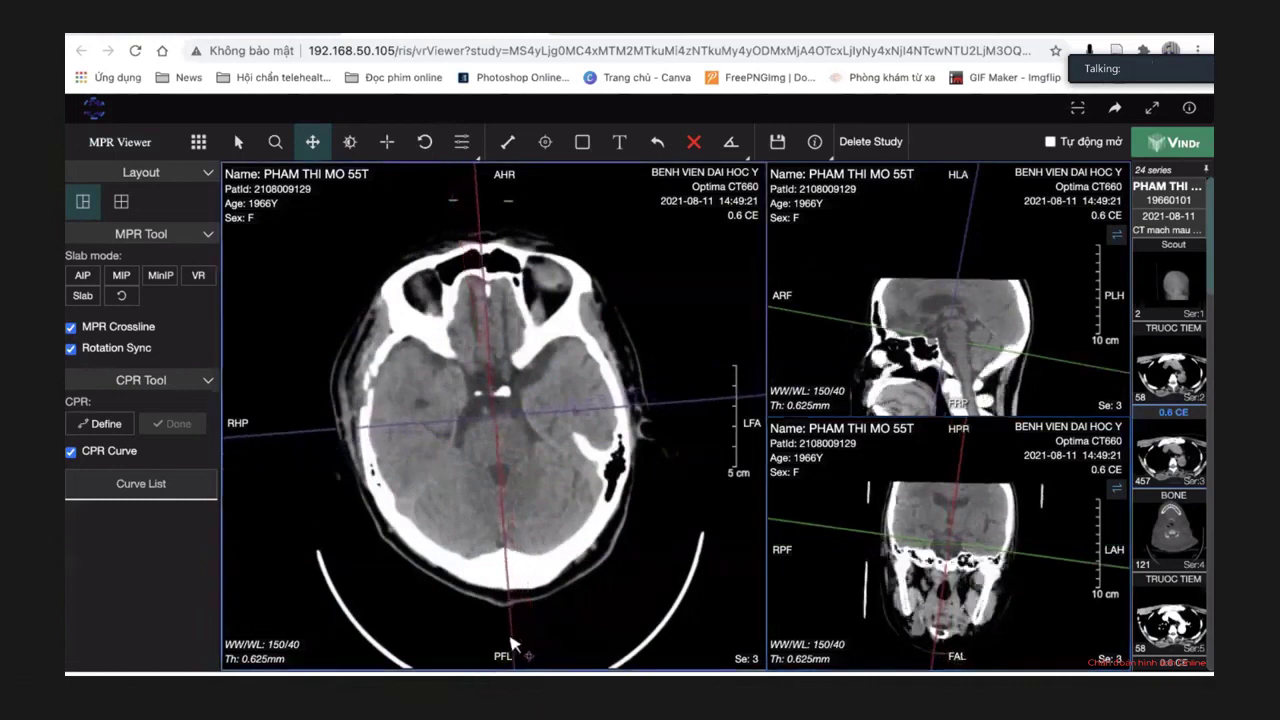
Expand the axial pane to fill the viewer and hide the MPR crosslines.
{"action": "double_click", "coordinate": [661, 541]}
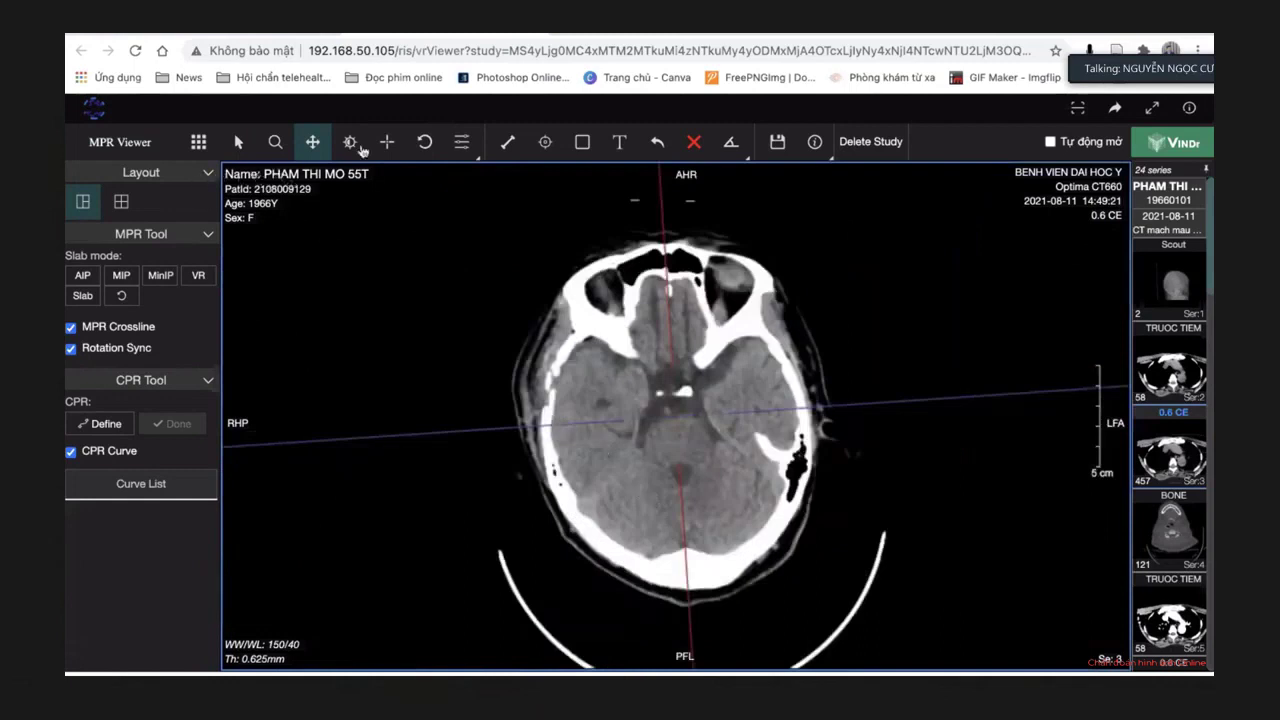
{"action": "left_click", "coordinate": [199, 141]}
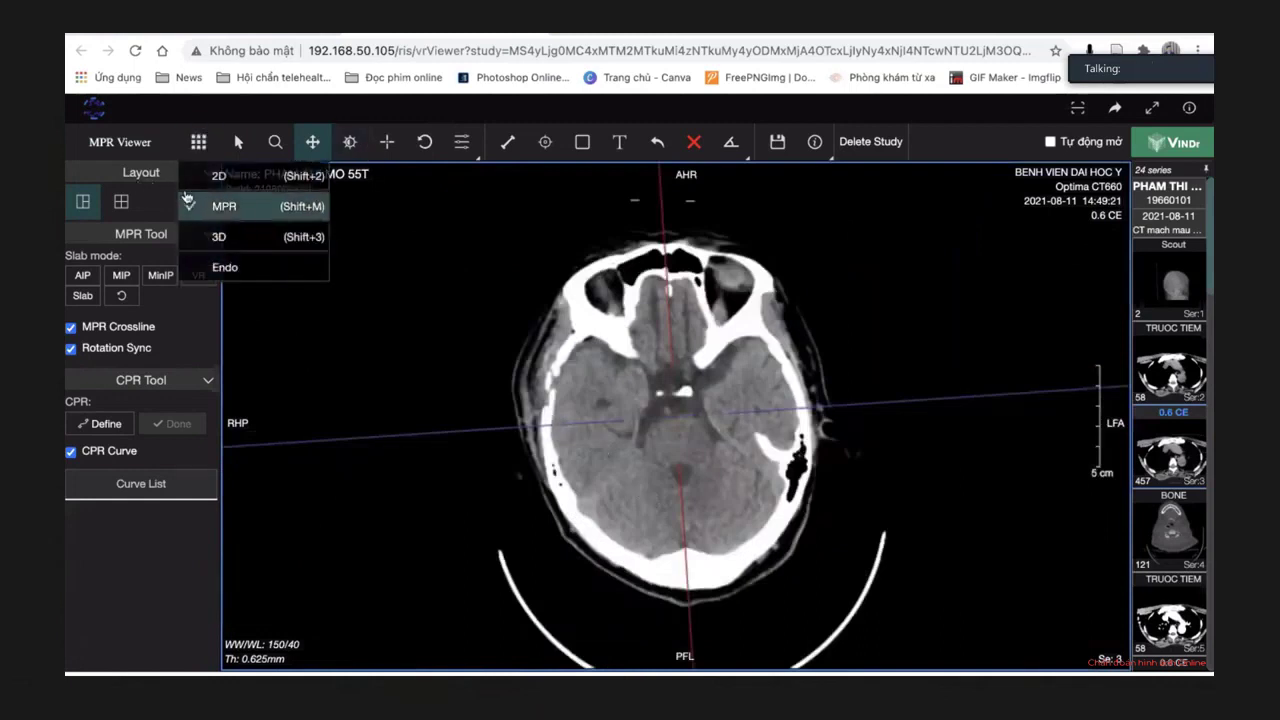
{"action": "left_click", "coordinate": [71, 327]}
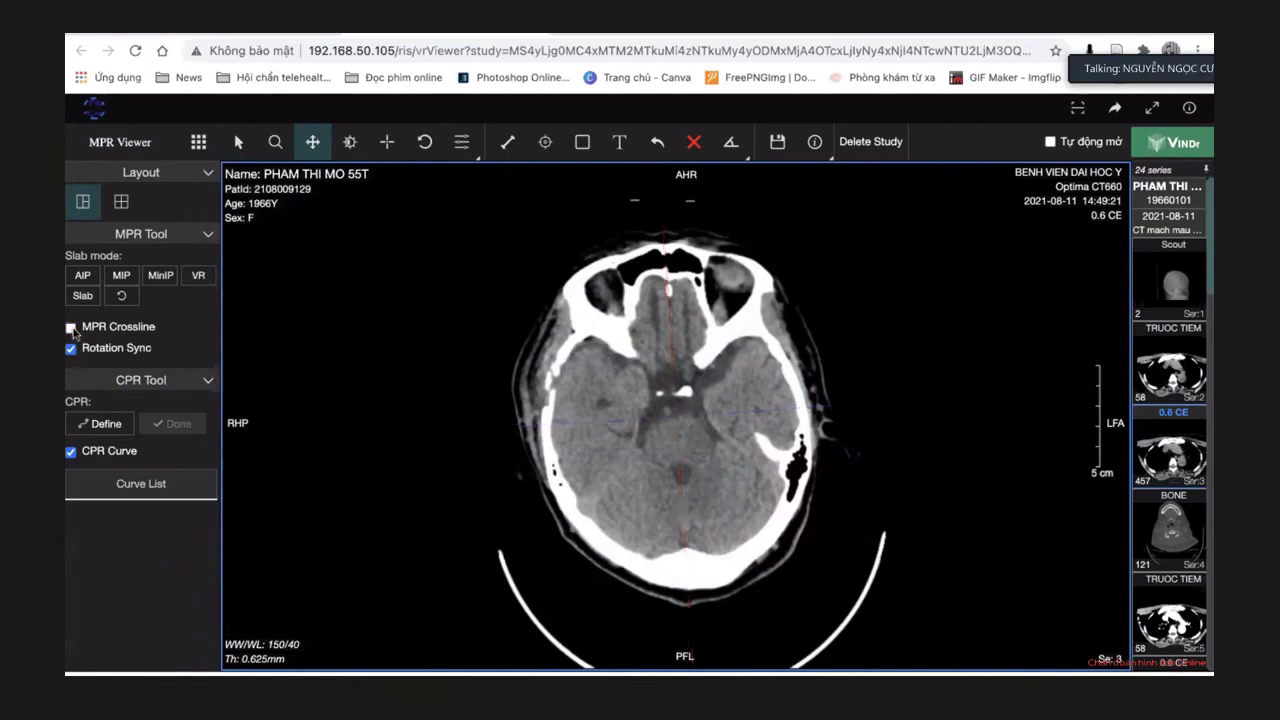
{"action": "scroll", "coordinate": [449, 407], "scroll_direction": "up", "scroll_amount": 3}
Narrow the window/level to 110/47 for more contrast.
{"action": "left_click", "coordinate": [352, 138]}
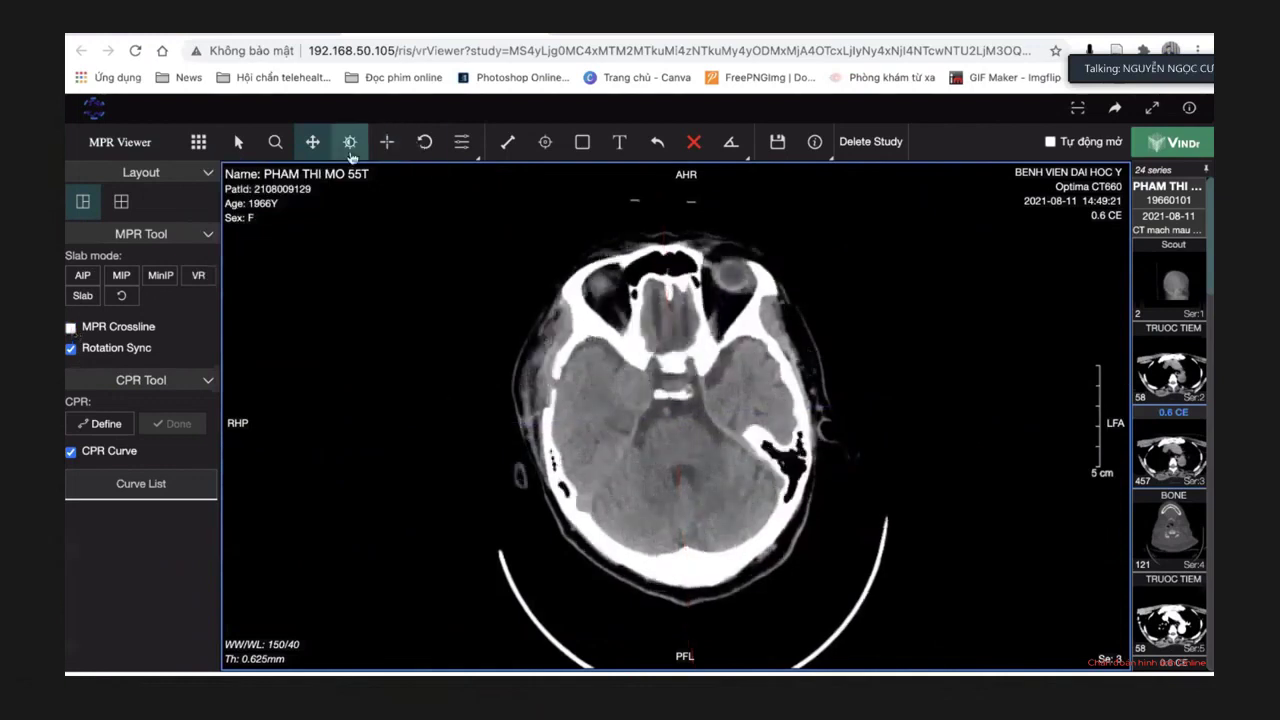
{"action": "scroll", "coordinate": [603, 428], "scroll_direction": "down", "scroll_amount": 3}
{"action": "left_click_drag", "start_coordinate": [603, 428], "coordinate": [535, 403]}
{"action": "scroll", "coordinate": [535, 405], "scroll_direction": "down", "scroll_amount": 5}
{"action": "left_click_drag", "start_coordinate": [808, 425], "coordinate": [745, 428]}
{"action": "scroll", "coordinate": [862, 420], "scroll_direction": "down", "scroll_amount": 8}
{"action": "scroll", "coordinate": [862, 420], "scroll_direction": "down", "scroll_amount": 8}
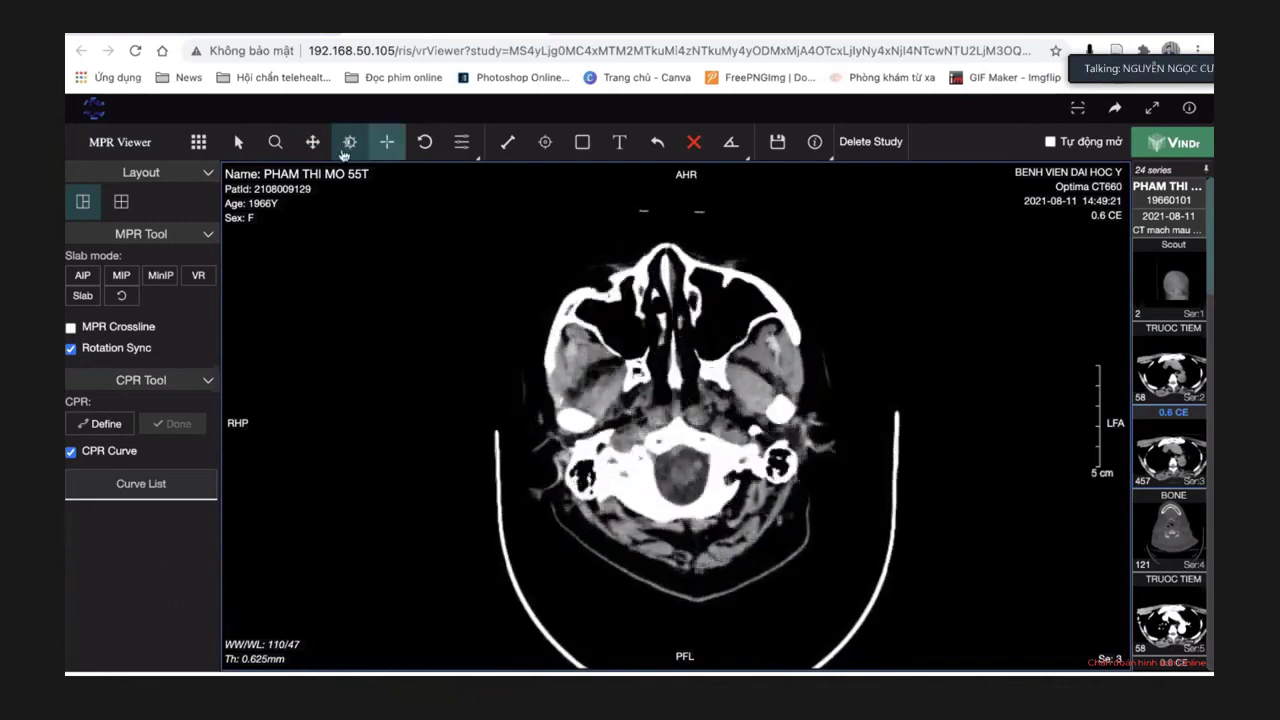
Magnify the slice slightly and shift it a little down.
{"action": "left_click", "coordinate": [275, 141]}
{"action": "left_click_drag", "start_coordinate": [529, 286], "coordinate": [527, 280]}
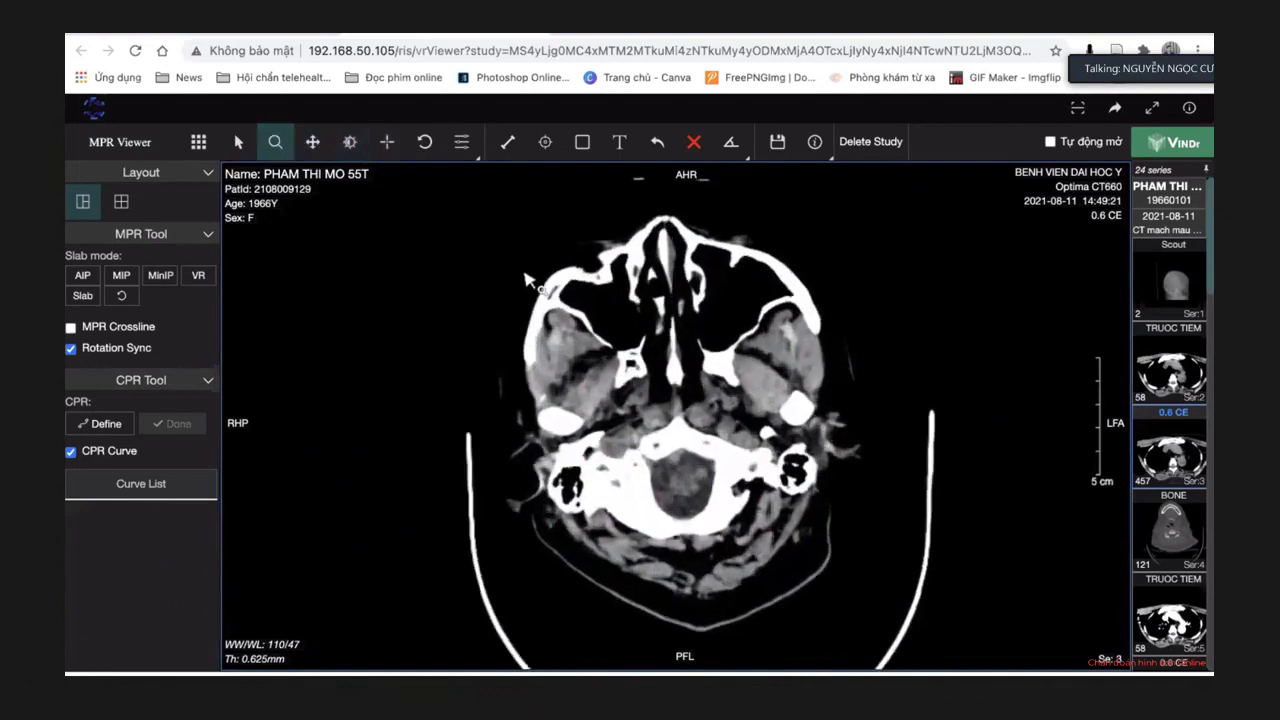
{"action": "left_click", "coordinate": [326, 146]}
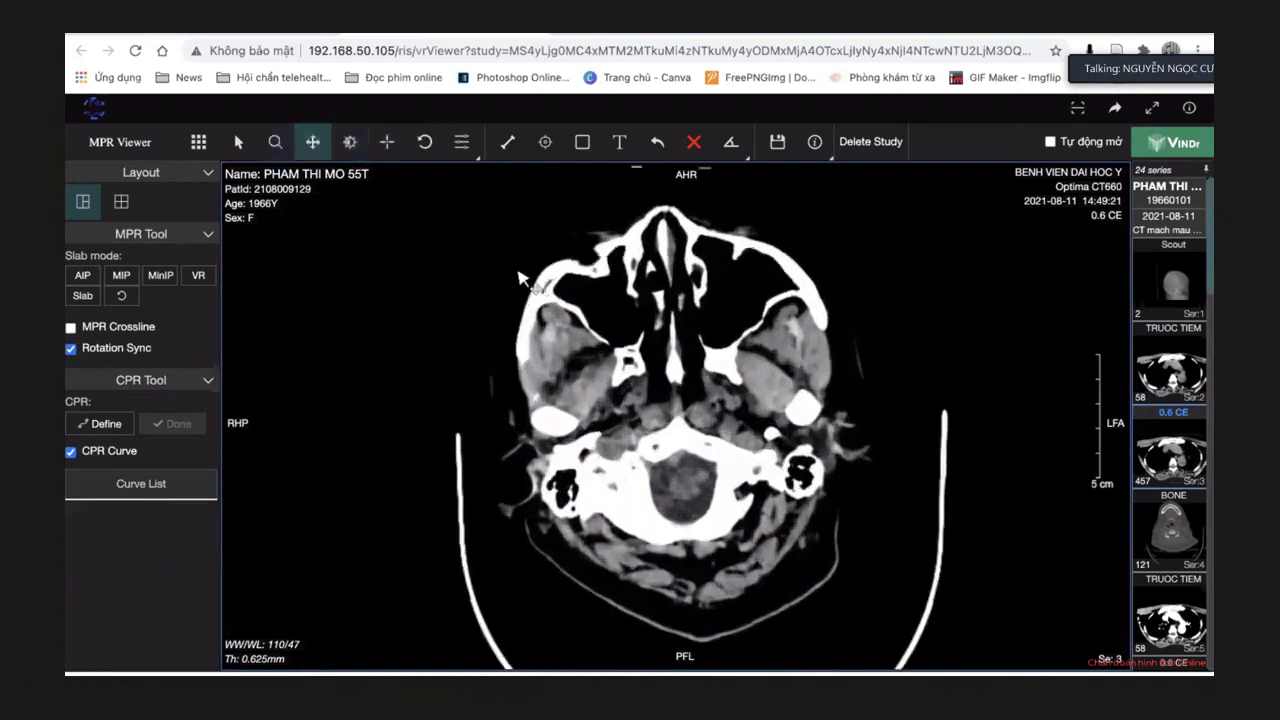
{"action": "left_click_drag", "start_coordinate": [519, 278], "coordinate": [518, 288]}
{"action": "left_click", "coordinate": [252, 157]}
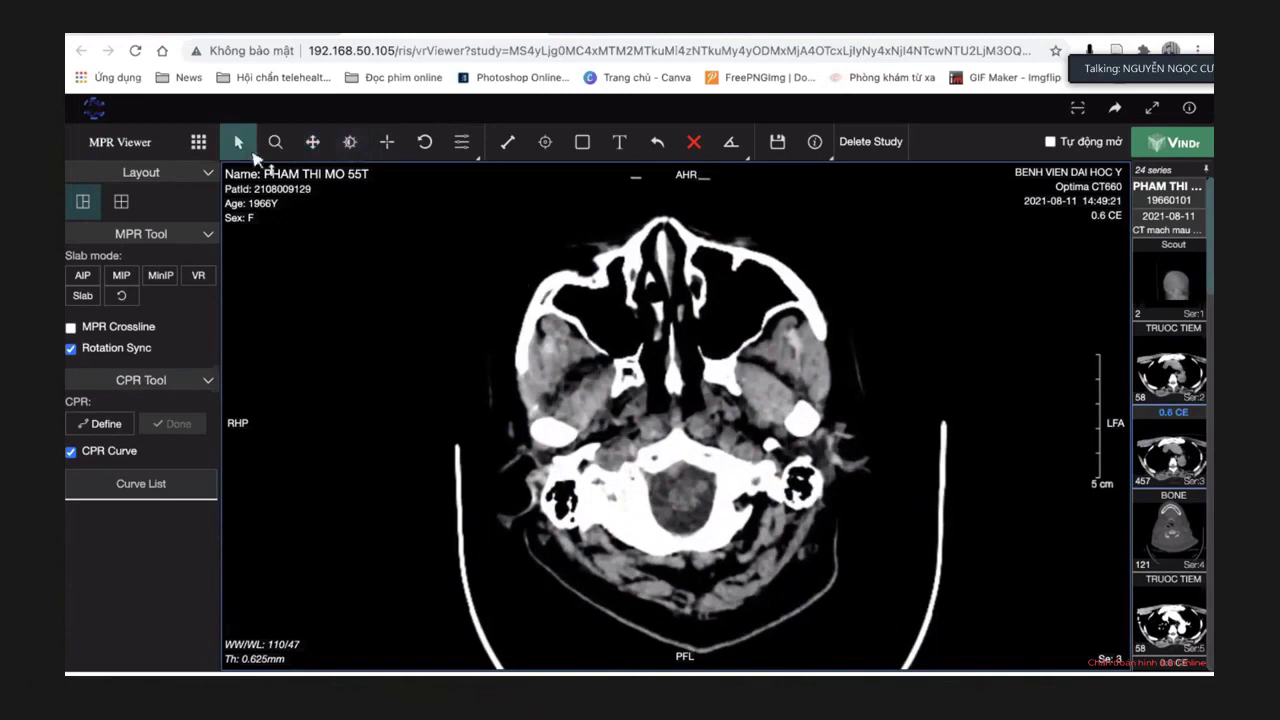
Page through the axial stack to the lateral-ventricle level.
{"action": "scroll", "coordinate": [940, 478], "scroll_direction": "down", "scroll_amount": 5}
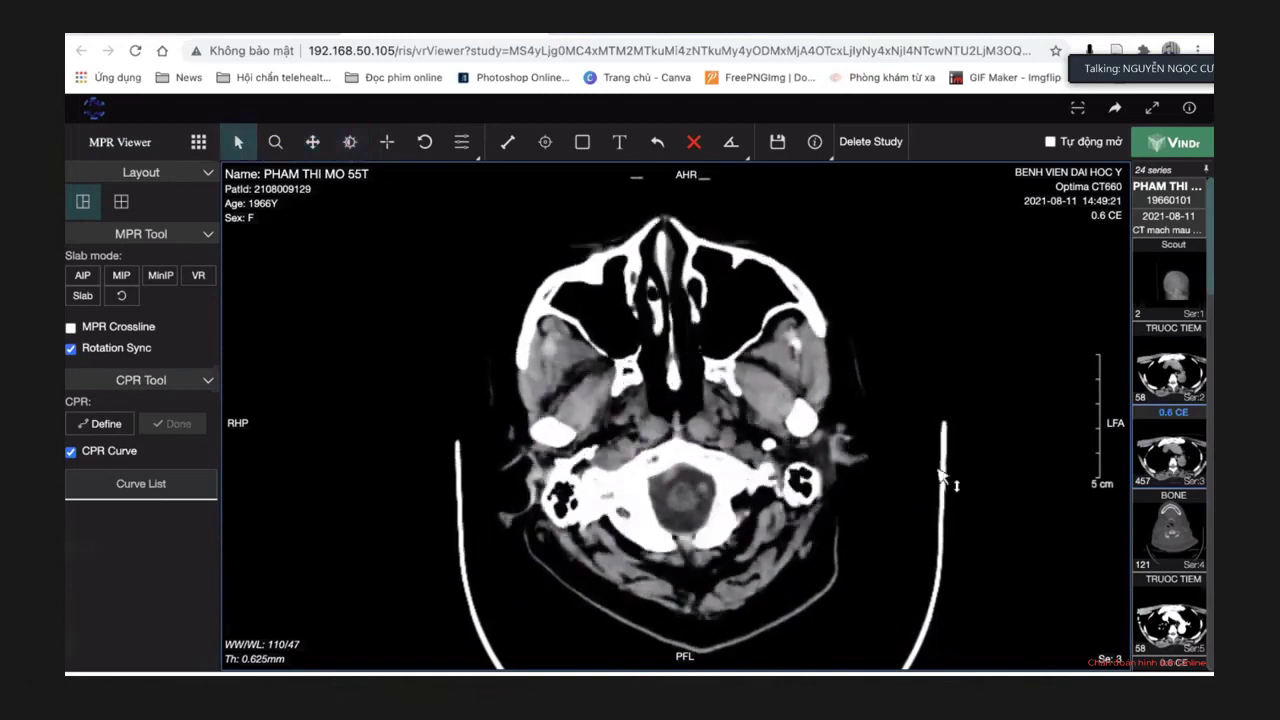
{"action": "scroll", "coordinate": [940, 478], "scroll_direction": "up", "scroll_amount": 4}
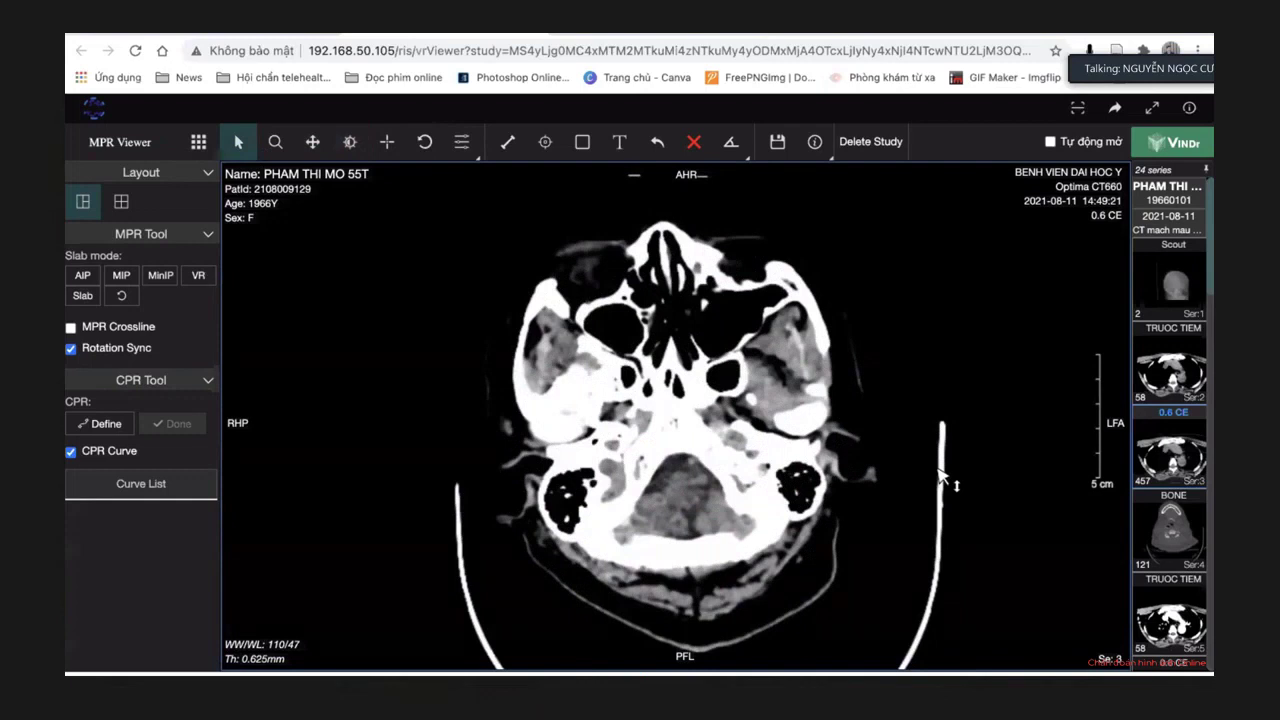
{"action": "scroll", "coordinate": [940, 478], "scroll_direction": "up", "scroll_amount": 5}
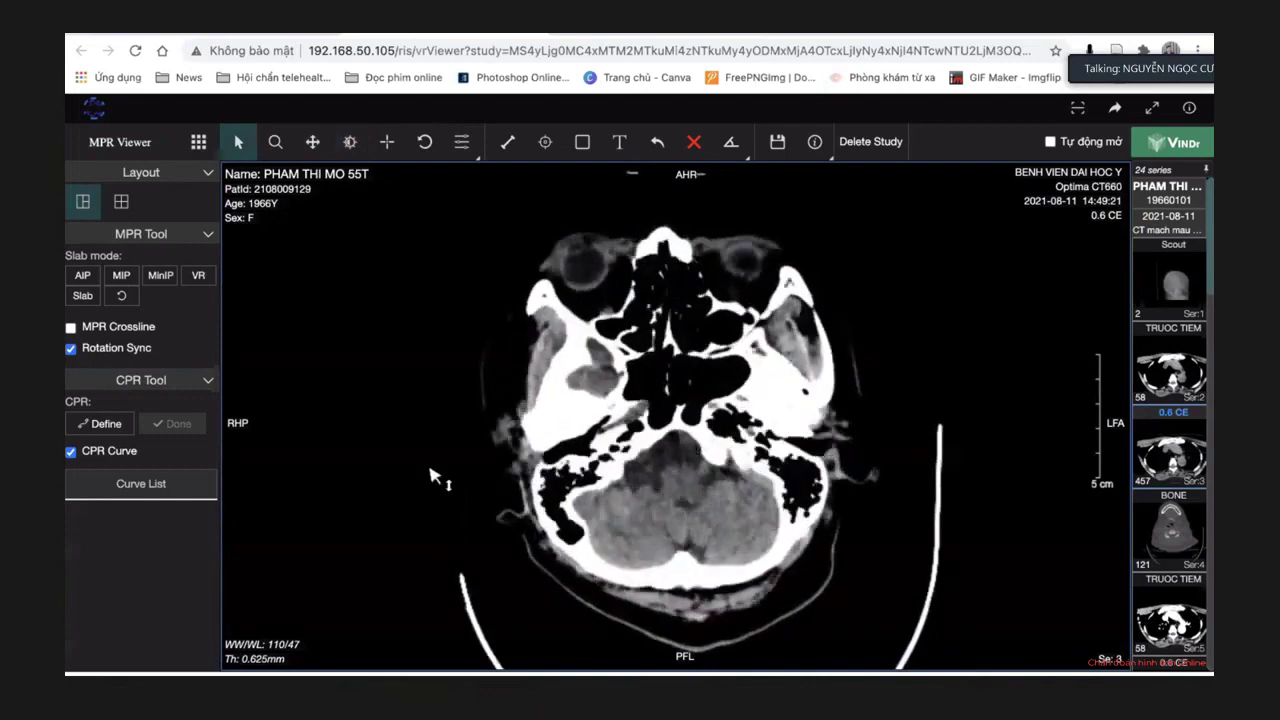
{"action": "scroll", "coordinate": [432, 476], "scroll_direction": "up", "scroll_amount": 5}
{"action": "scroll", "coordinate": [432, 476], "scroll_direction": "up", "scroll_amount": 5}
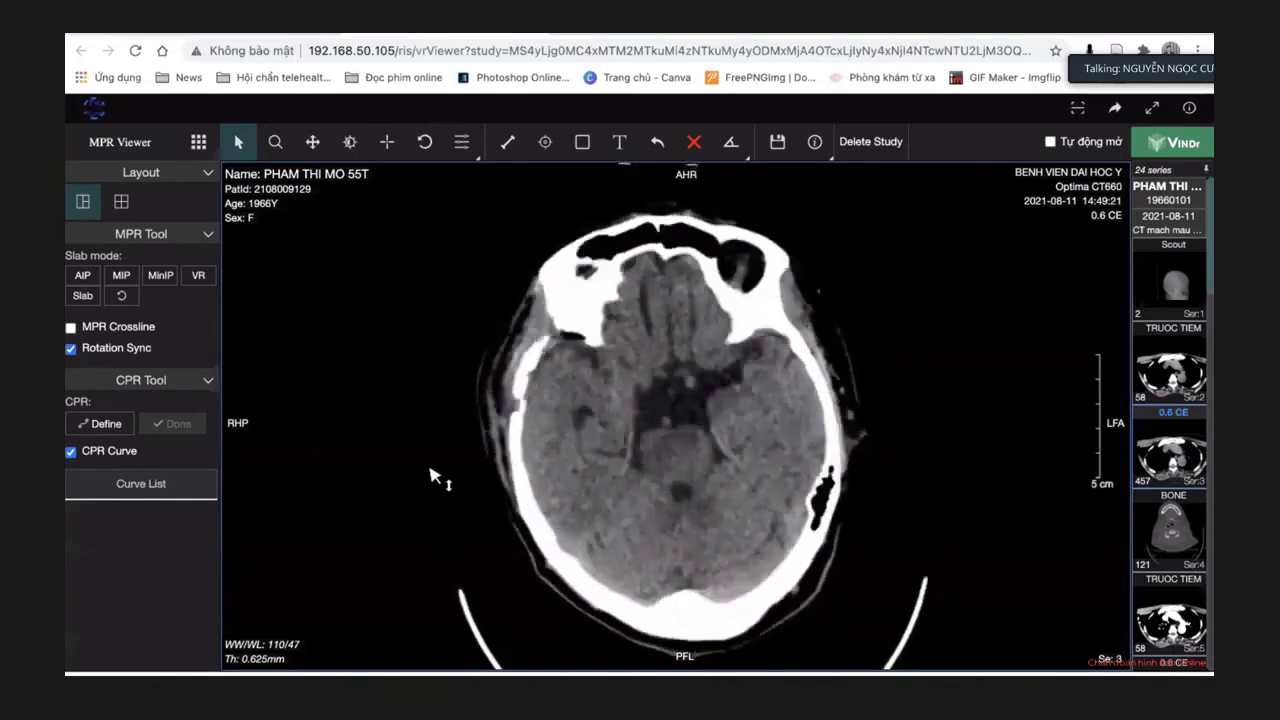
{"action": "scroll", "coordinate": [432, 476], "scroll_direction": "up", "scroll_amount": 5}
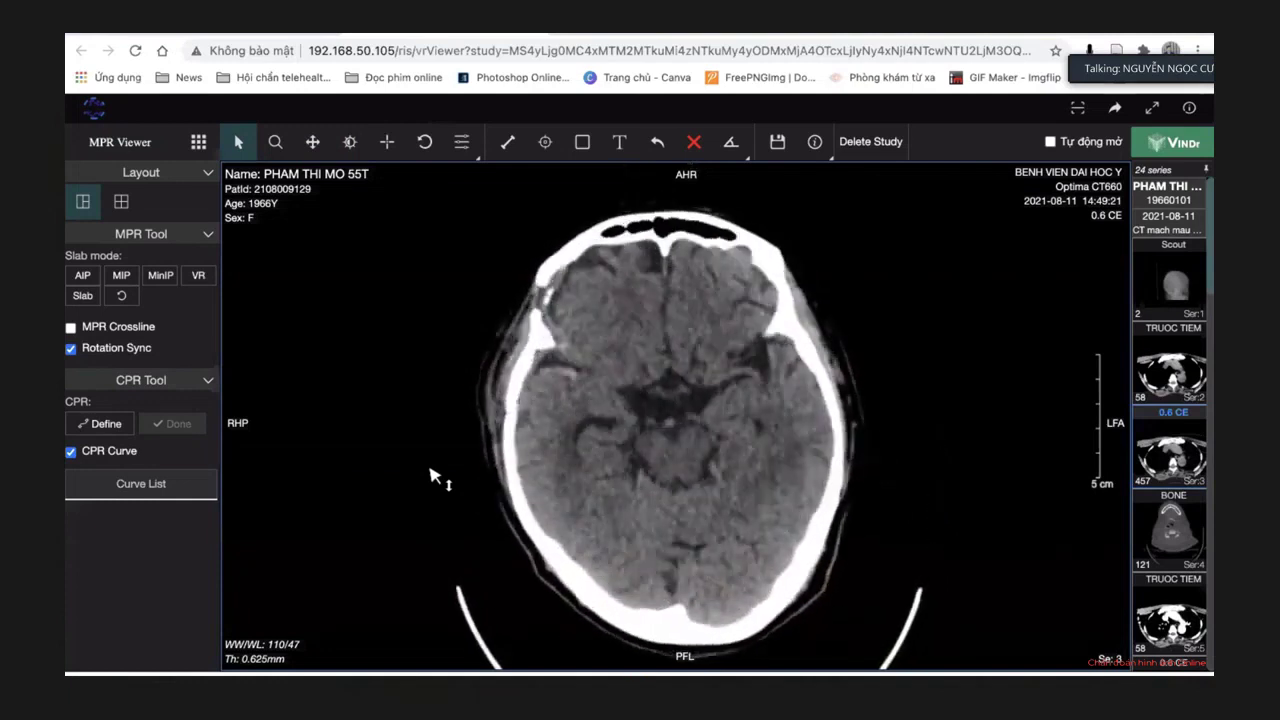
{"action": "scroll", "coordinate": [783, 409], "scroll_direction": "up", "scroll_amount": 2}
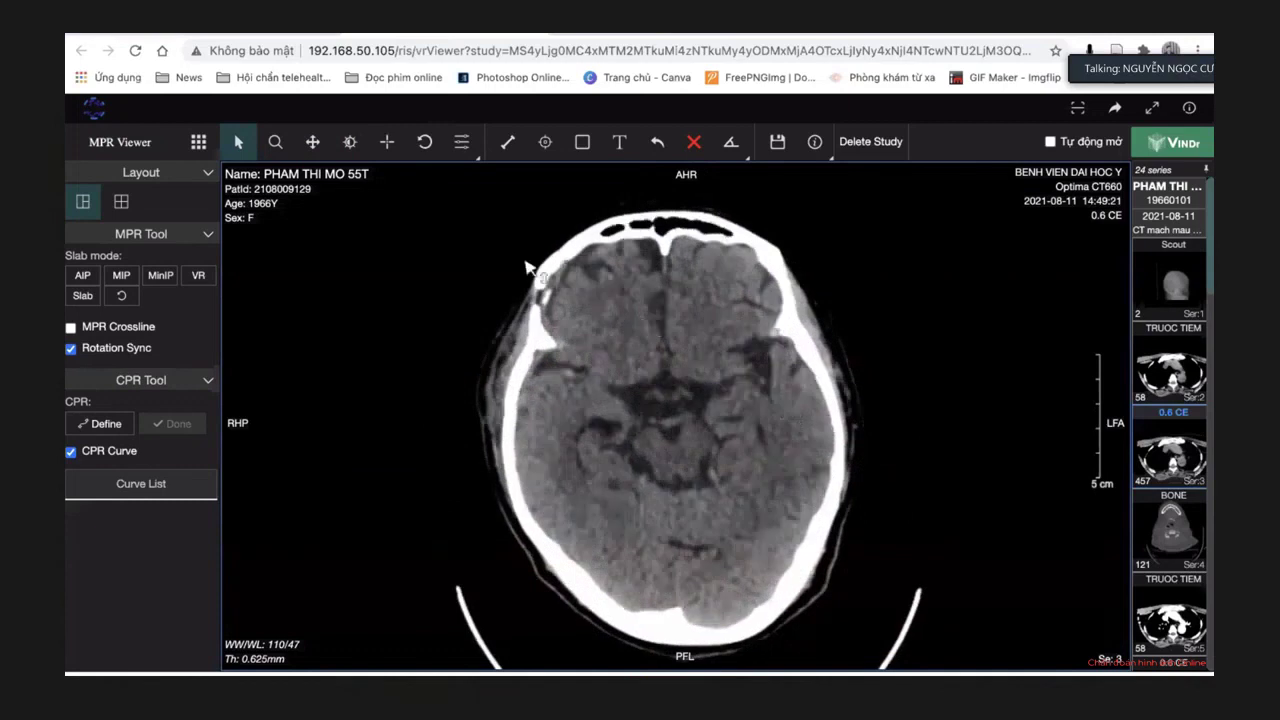
Darken the slice to WW/WL 106/56 and page through the axial slices.
{"action": "left_click", "coordinate": [353, 146]}
{"action": "left_click_drag", "start_coordinate": [903, 351], "coordinate": [836, 367]}
{"action": "scroll", "coordinate": [836, 368], "scroll_direction": "down", "scroll_amount": 15}
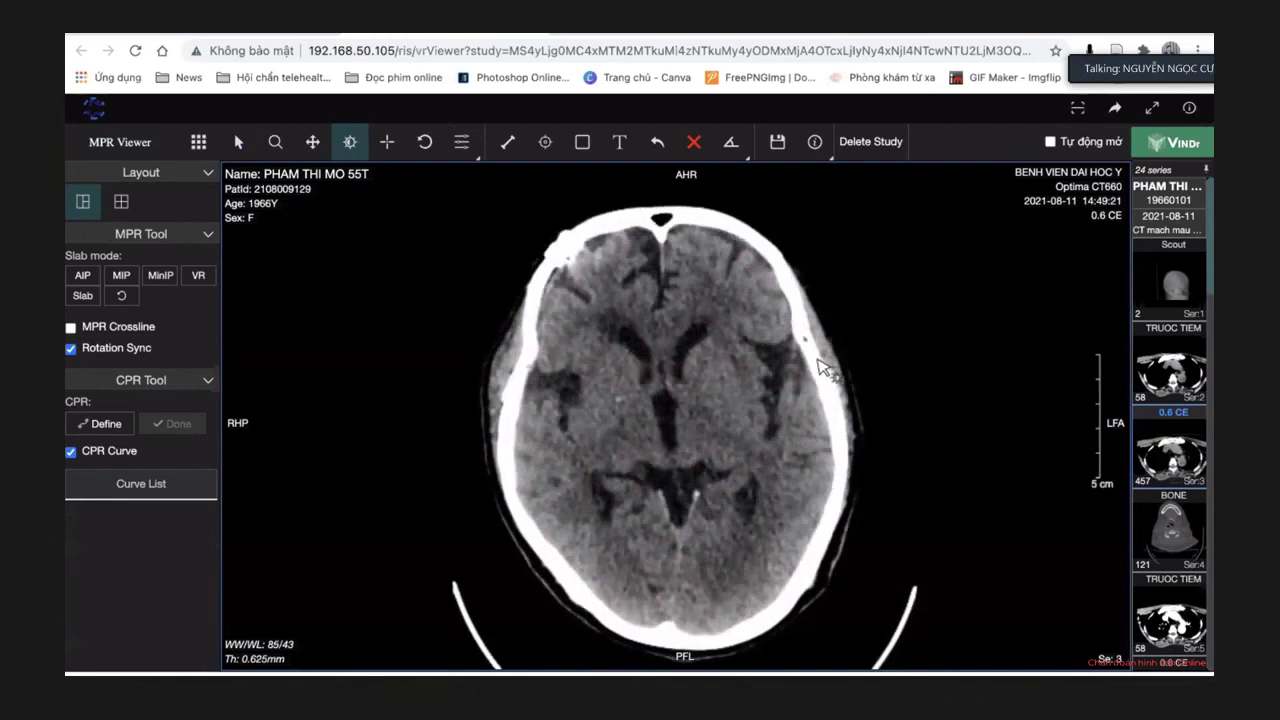
{"action": "scroll", "coordinate": [927, 384], "scroll_direction": "down", "scroll_amount": 8}
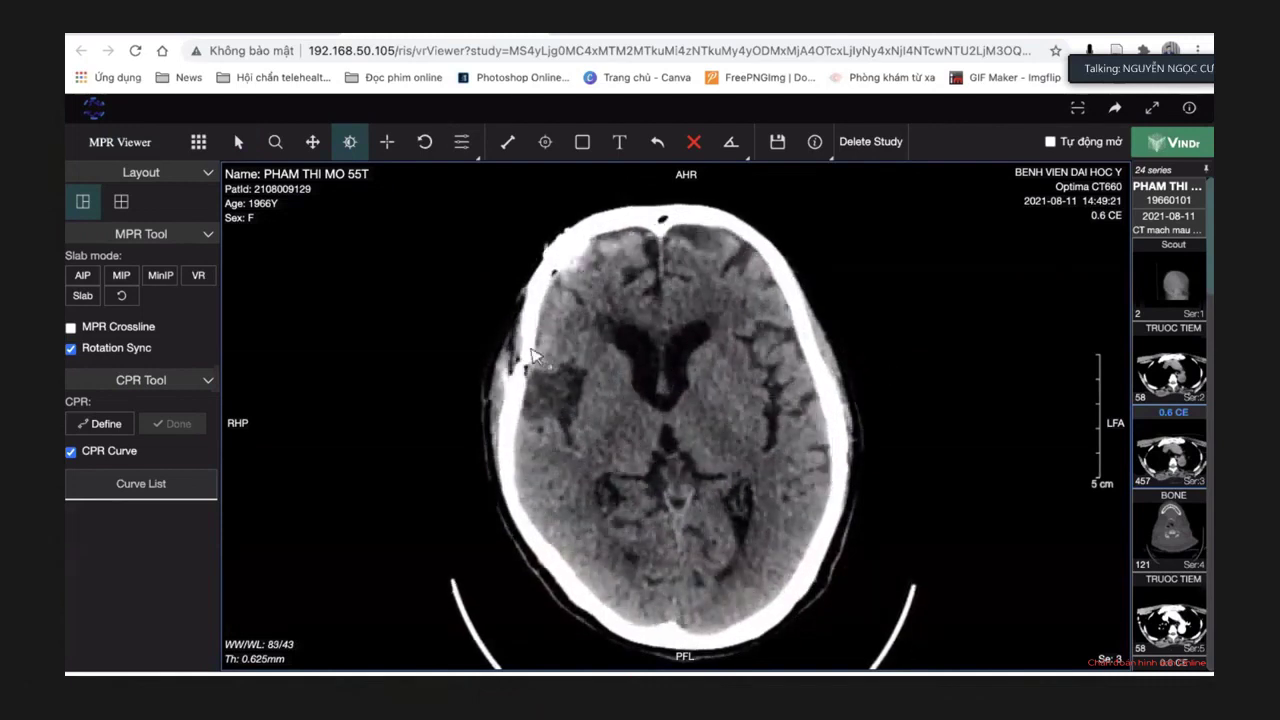
{"action": "scroll", "coordinate": [933, 322], "scroll_direction": "down", "scroll_amount": 3}
{"action": "scroll", "coordinate": [935, 322], "scroll_direction": "down", "scroll_amount": 2}
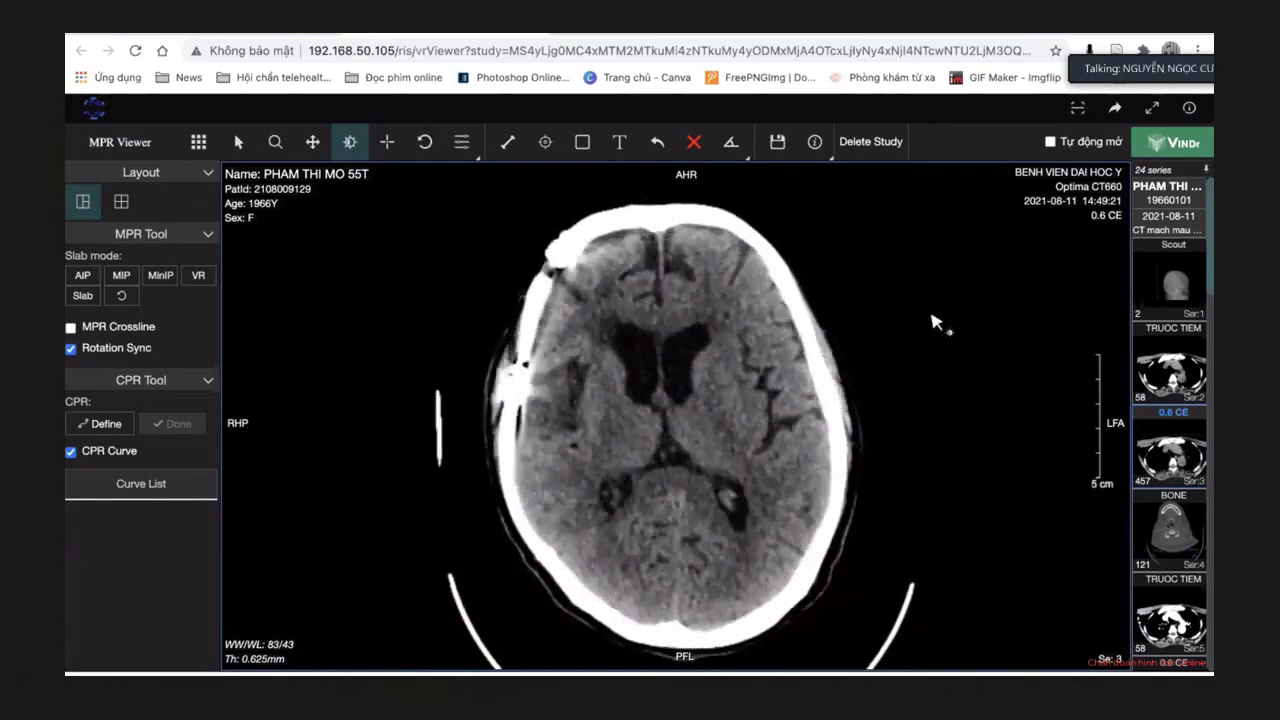
{"action": "scroll", "coordinate": [933, 318], "scroll_direction": "down", "scroll_amount": 2}
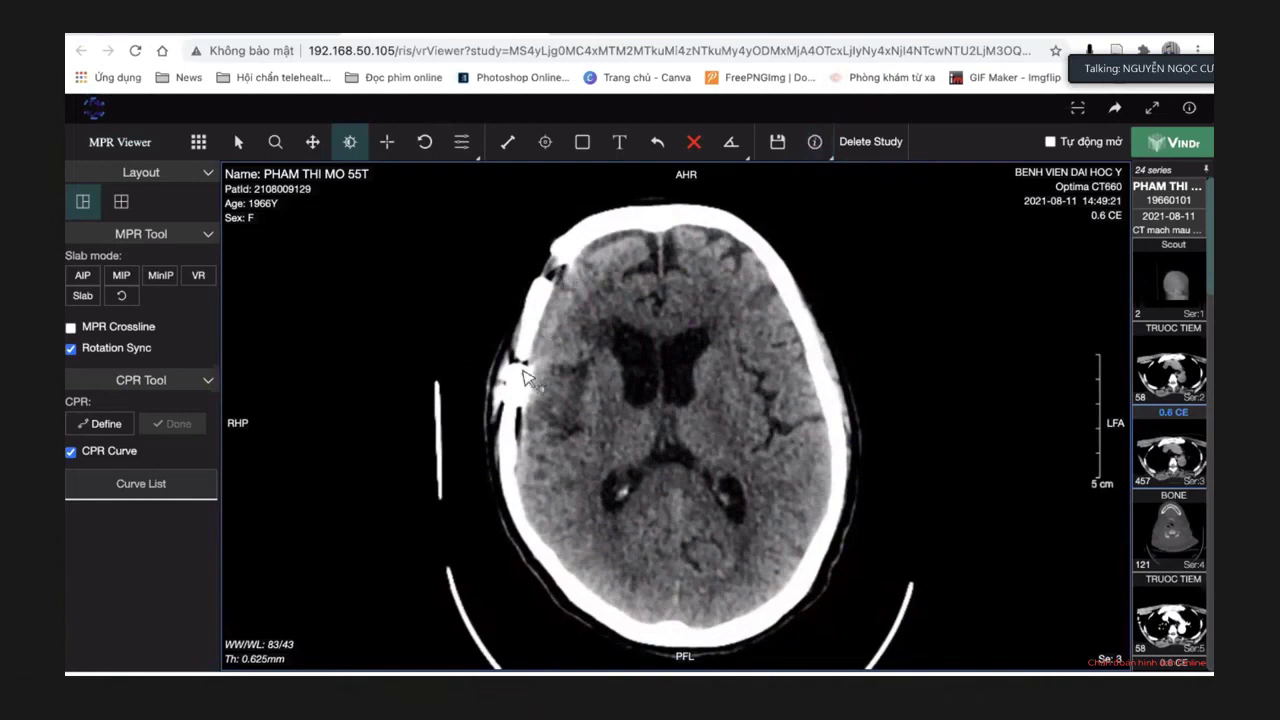
{"action": "scroll", "coordinate": [848, 372], "scroll_direction": "down", "scroll_amount": 3}
{"action": "scroll", "coordinate": [848, 372], "scroll_direction": "down", "scroll_amount": 2}
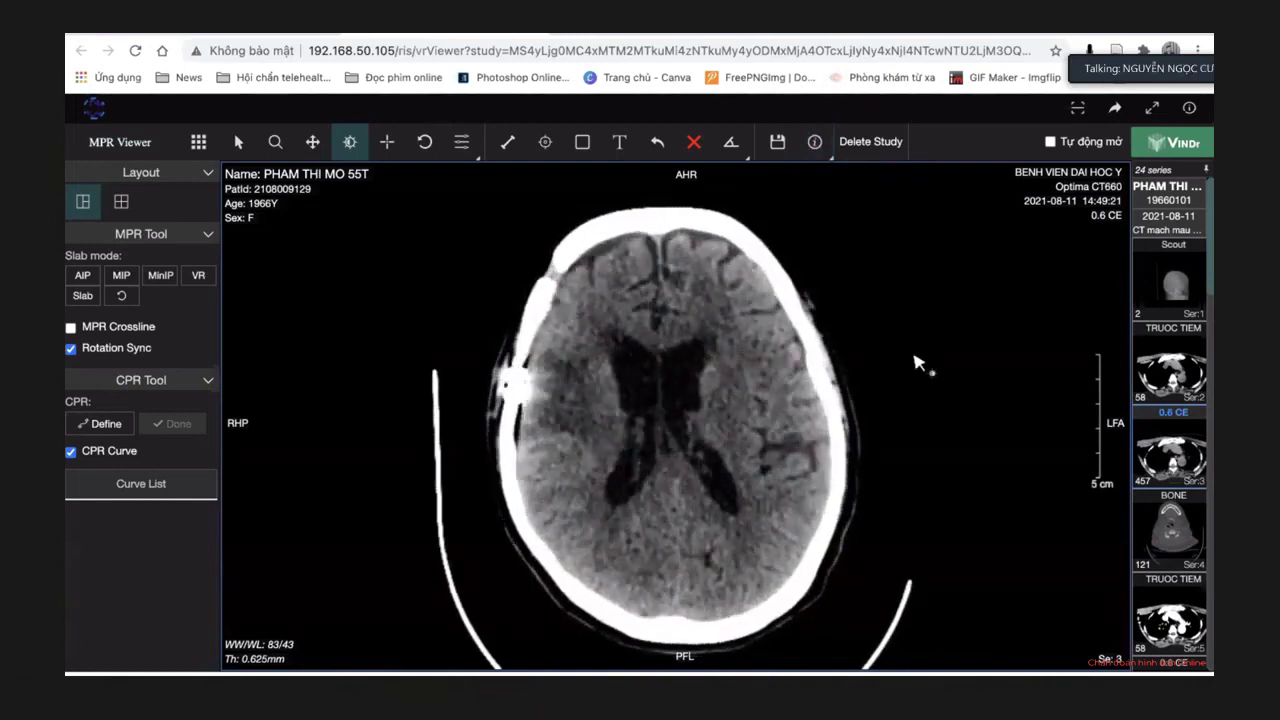
{"action": "scroll", "coordinate": [918, 363], "scroll_direction": "down", "scroll_amount": 5}
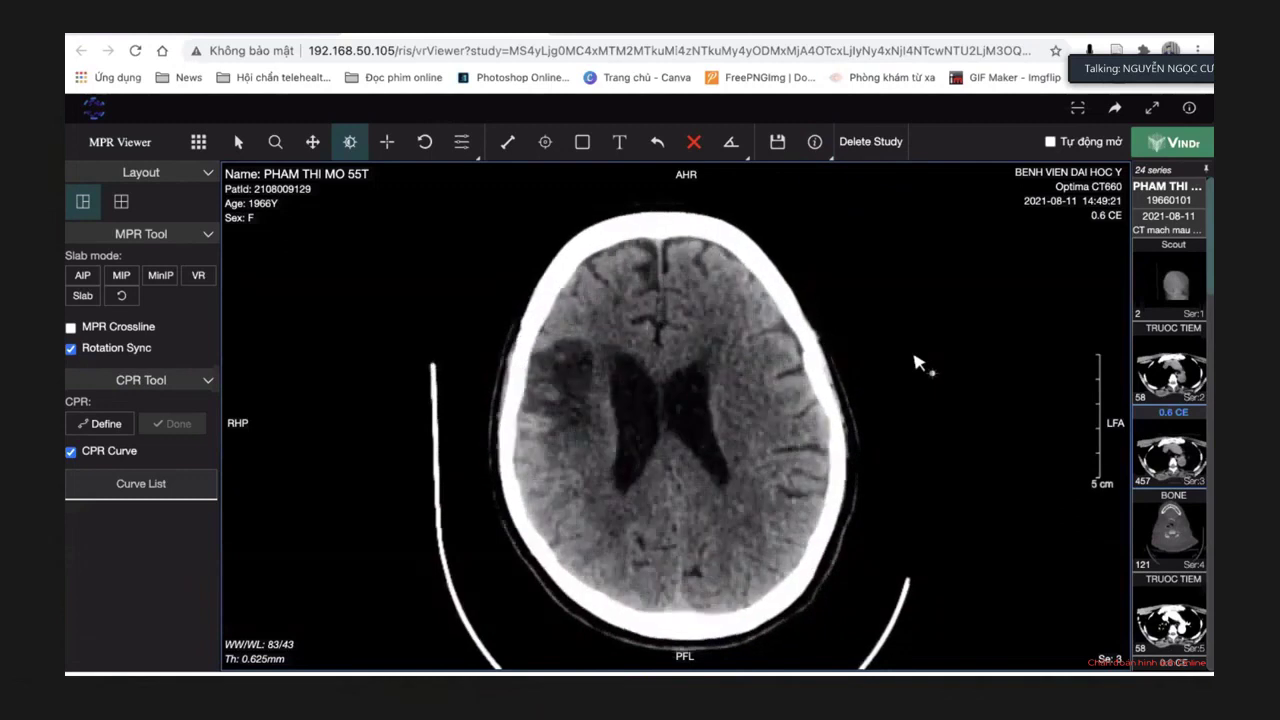
{"action": "scroll", "coordinate": [918, 363], "scroll_direction": "down", "scroll_amount": 4}
{"action": "scroll", "coordinate": [918, 363], "scroll_direction": "down", "scroll_amount": 8}
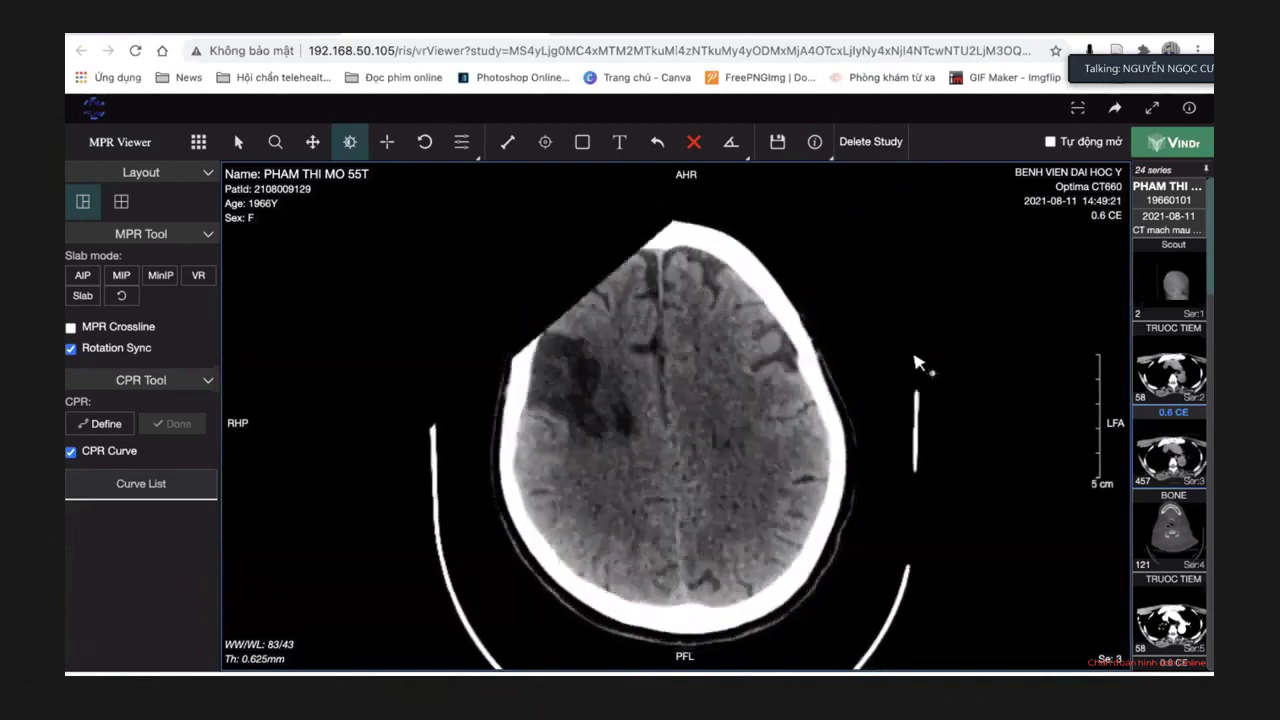
Page back and forth through the stack to a high convexity slice through the cortical sulci.
{"action": "scroll", "coordinate": [918, 363], "scroll_direction": "up", "scroll_amount": 6}
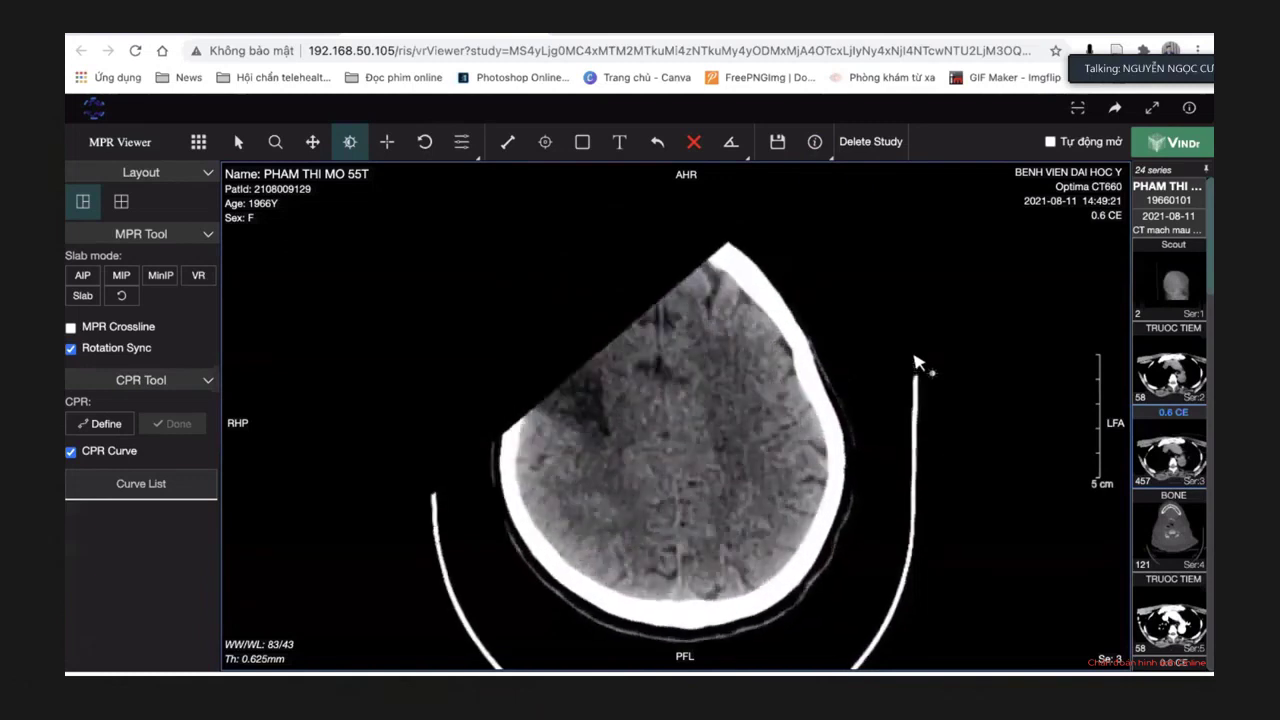
{"action": "scroll", "coordinate": [918, 363], "scroll_direction": "up", "scroll_amount": 2}
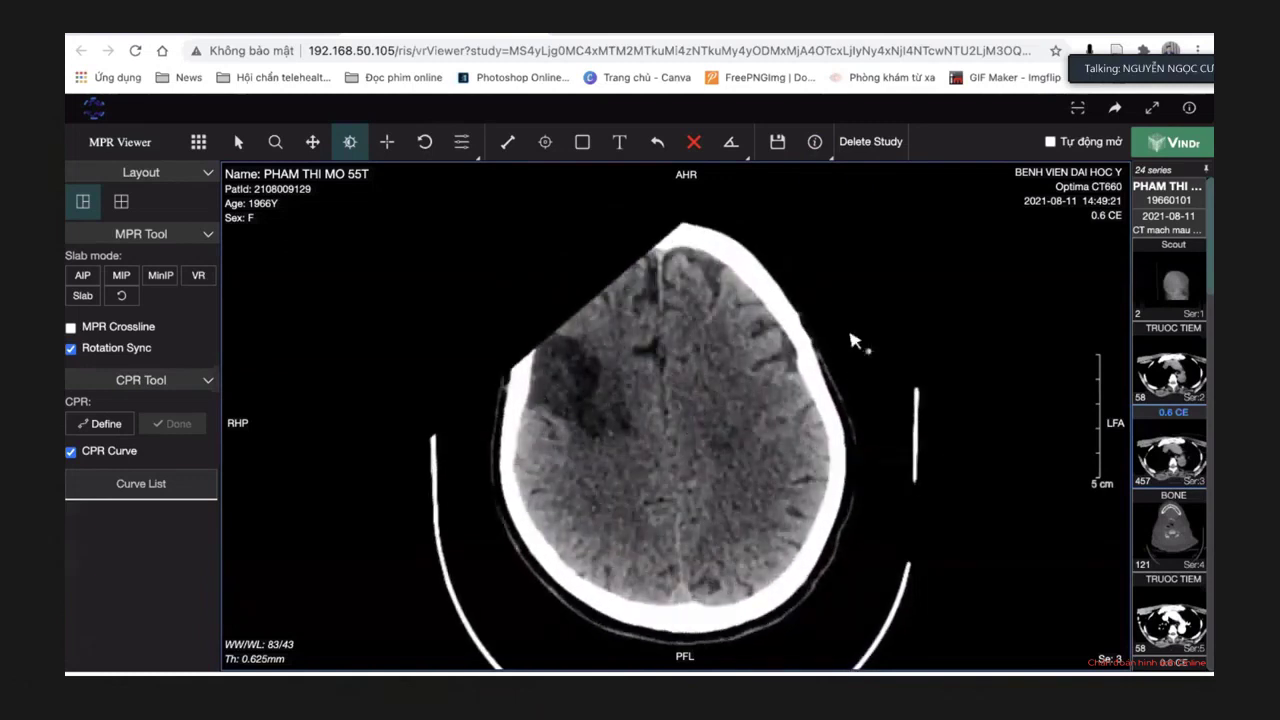
{"action": "scroll", "coordinate": [851, 341], "scroll_direction": "up", "scroll_amount": 4}
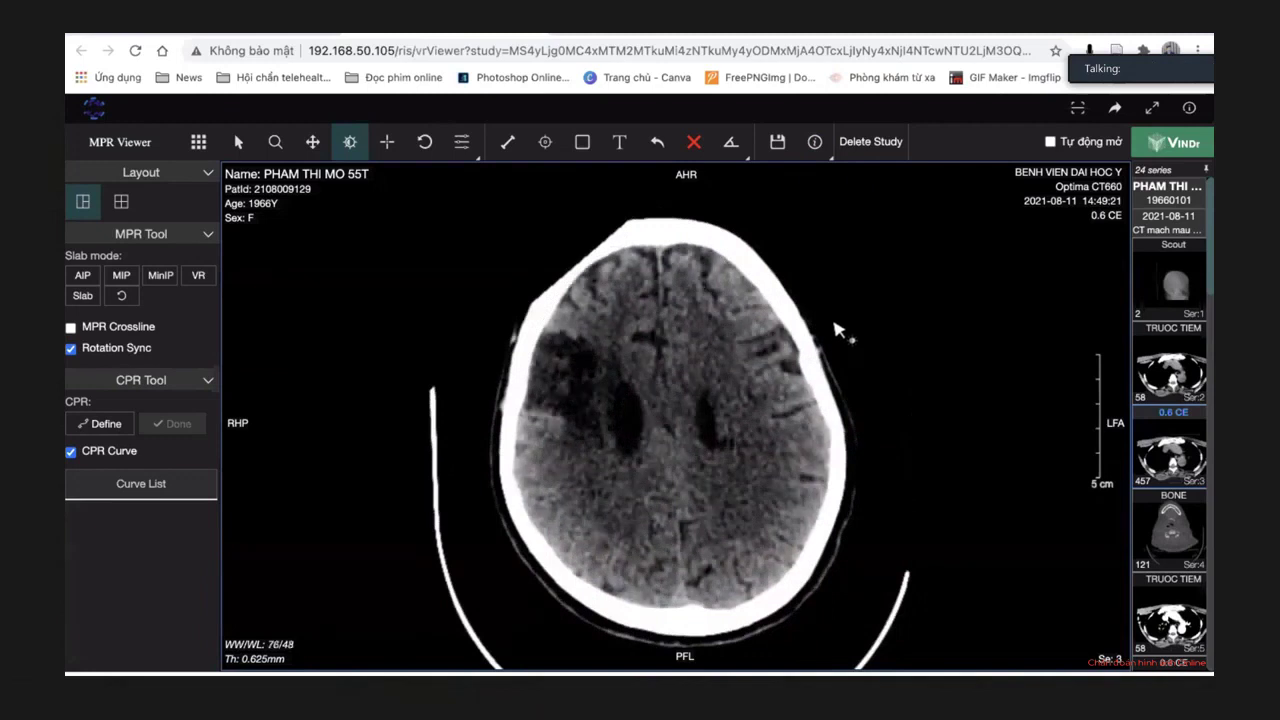
{"action": "scroll", "coordinate": [840, 353], "scroll_direction": "up", "scroll_amount": 6}
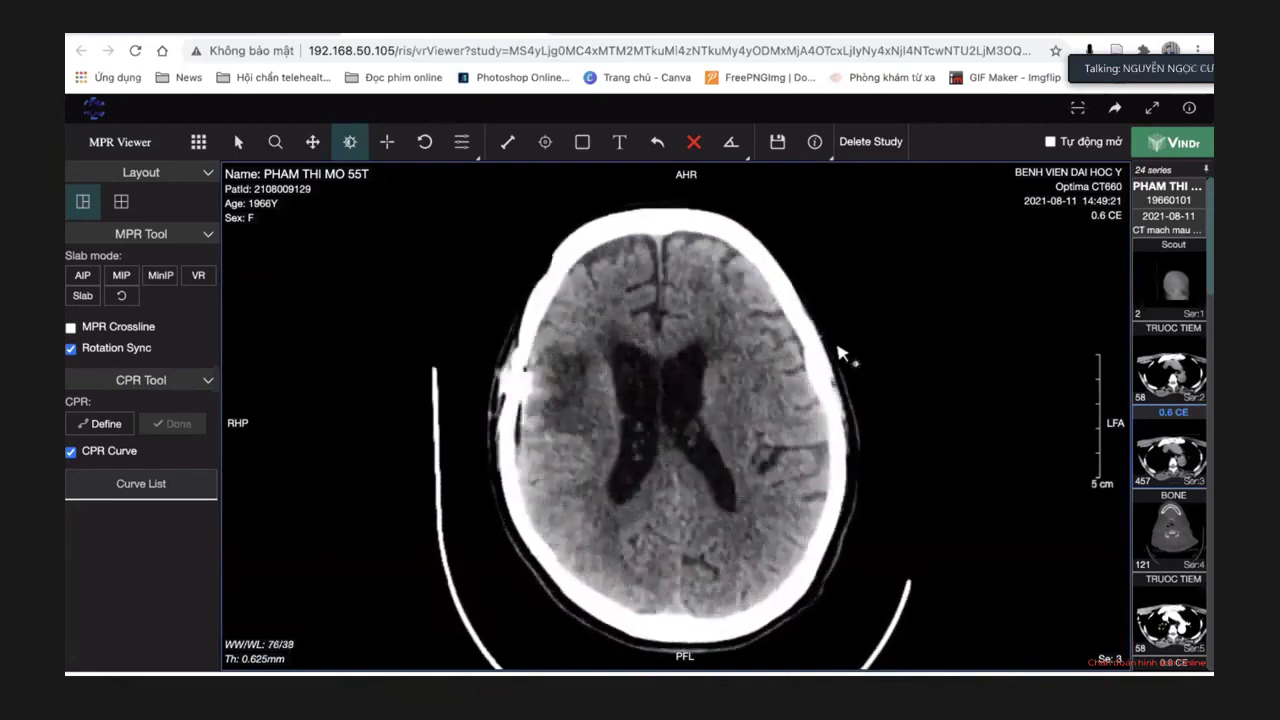
{"action": "scroll", "coordinate": [840, 353], "scroll_direction": "up", "scroll_amount": 4}
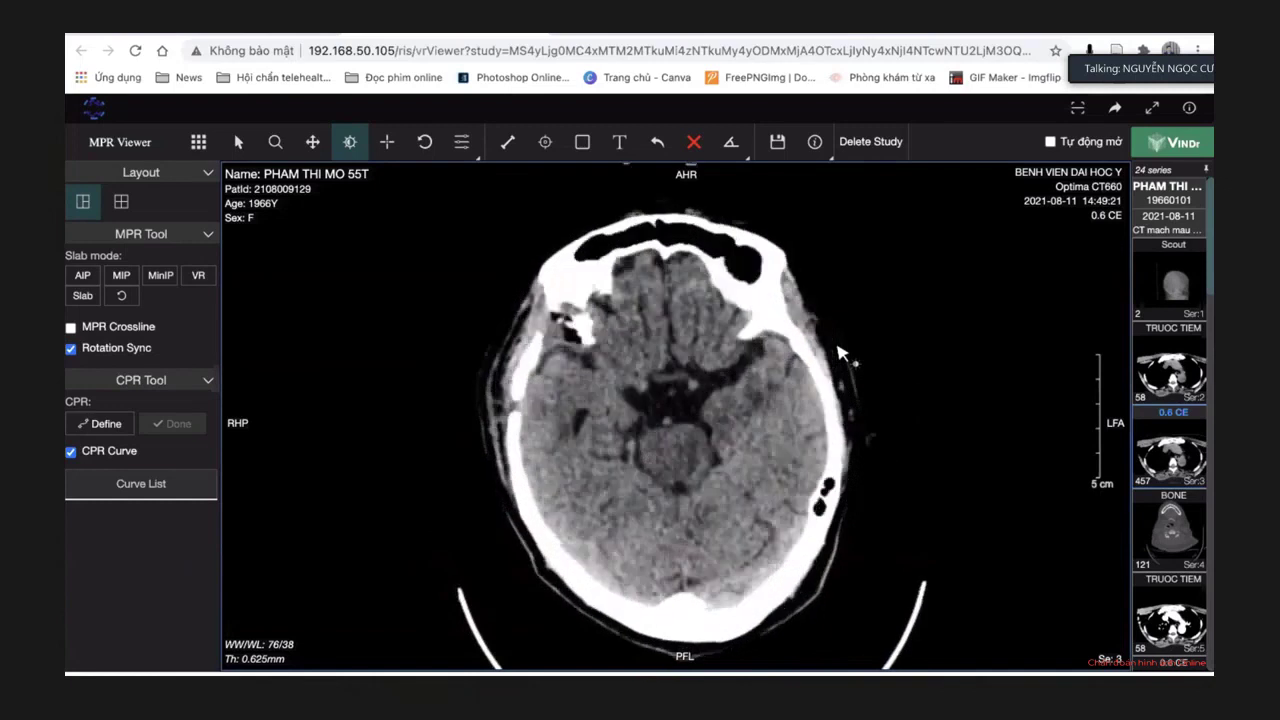
{"action": "scroll", "coordinate": [840, 353], "scroll_direction": "up", "scroll_amount": 5}
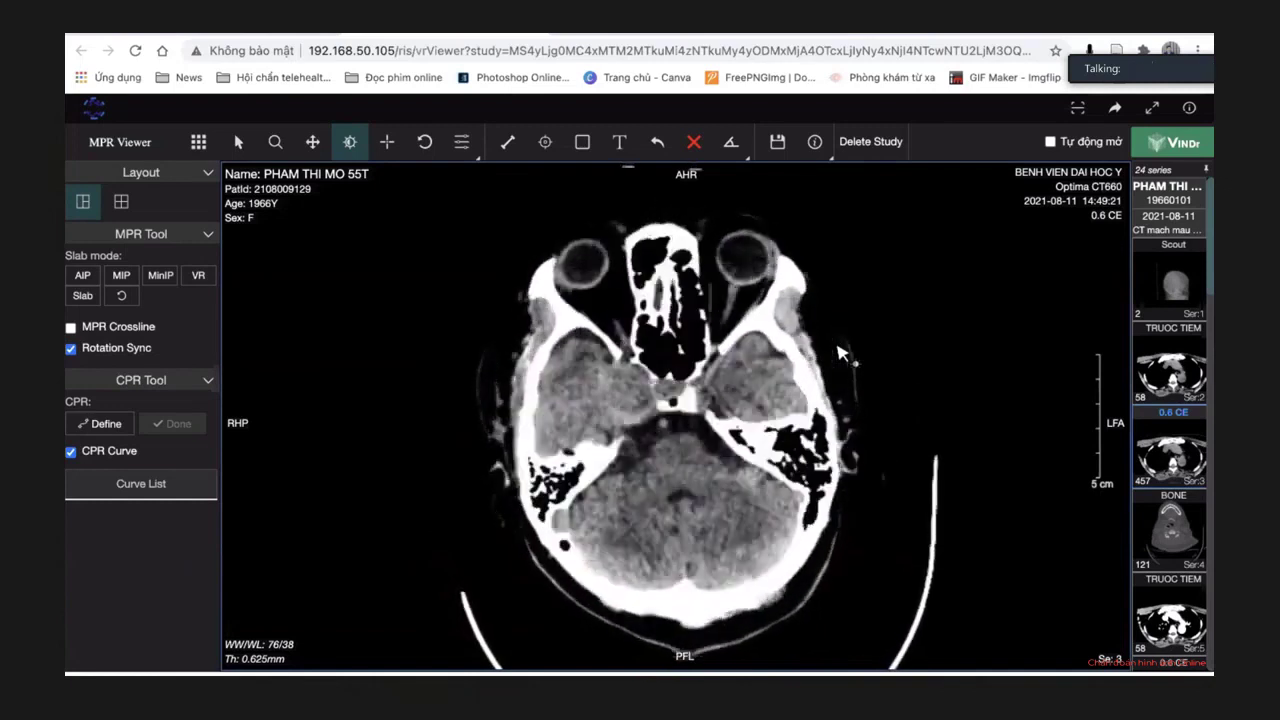
{"action": "scroll", "coordinate": [838, 353], "scroll_direction": "up", "scroll_amount": 3}
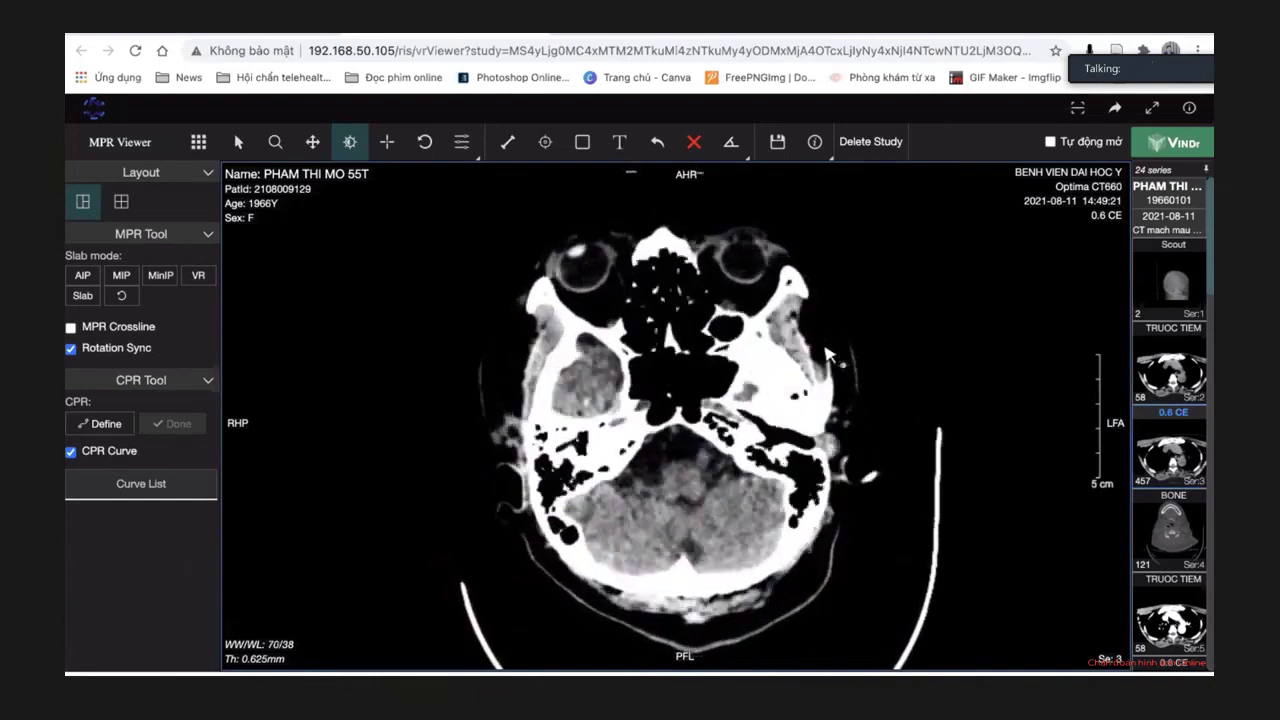
{"action": "scroll", "coordinate": [828, 354], "scroll_direction": "up", "scroll_amount": 6}
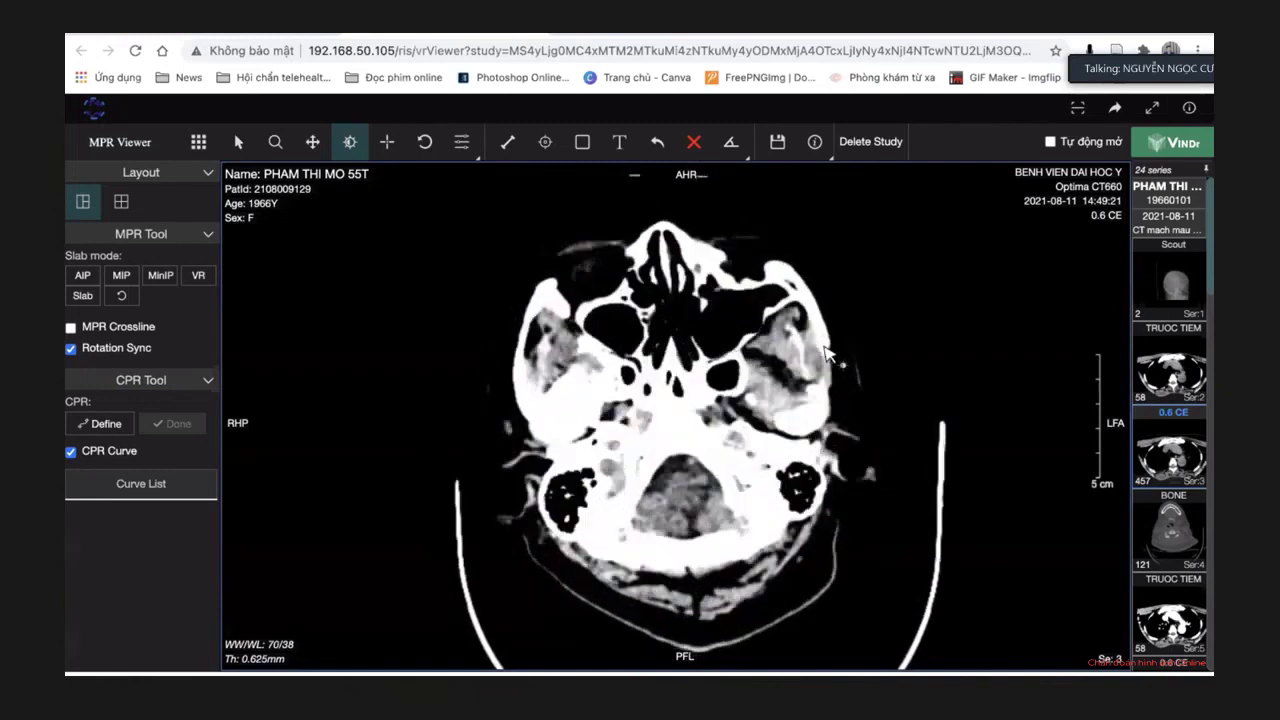
{"action": "scroll", "coordinate": [828, 354], "scroll_direction": "down", "scroll_amount": 2}
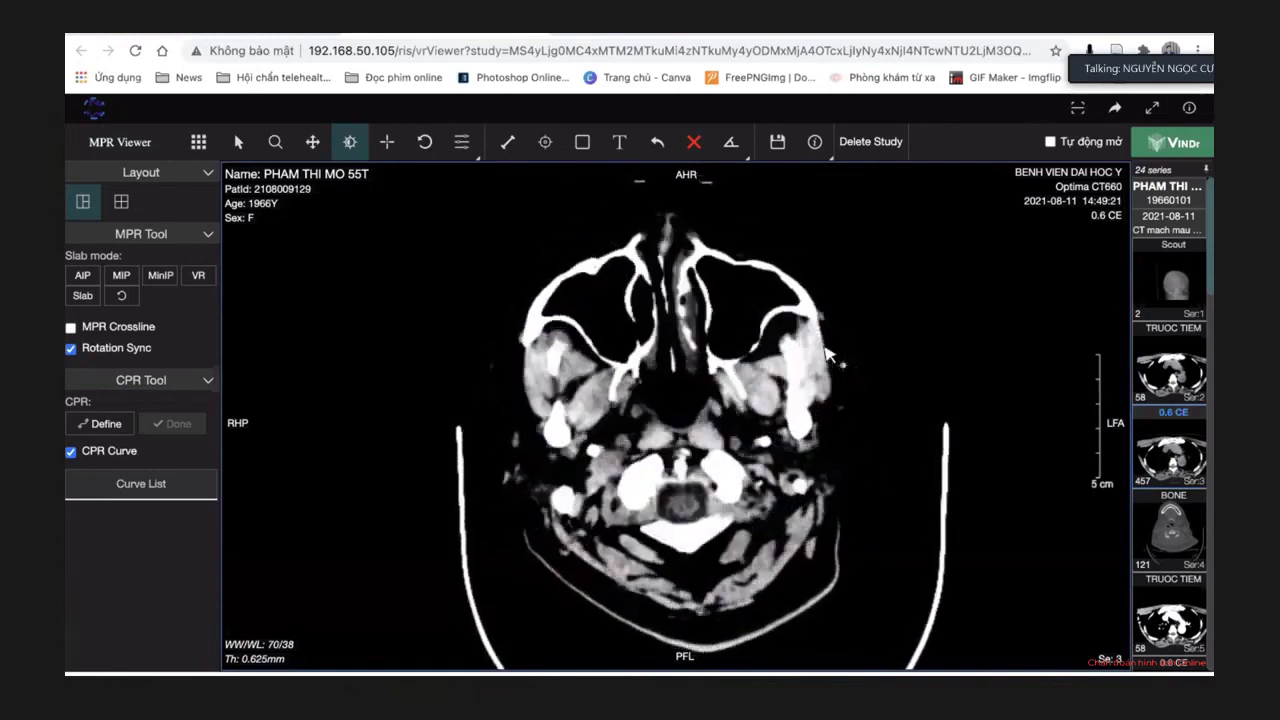
{"action": "scroll", "coordinate": [828, 354], "scroll_direction": "down", "scroll_amount": 2}
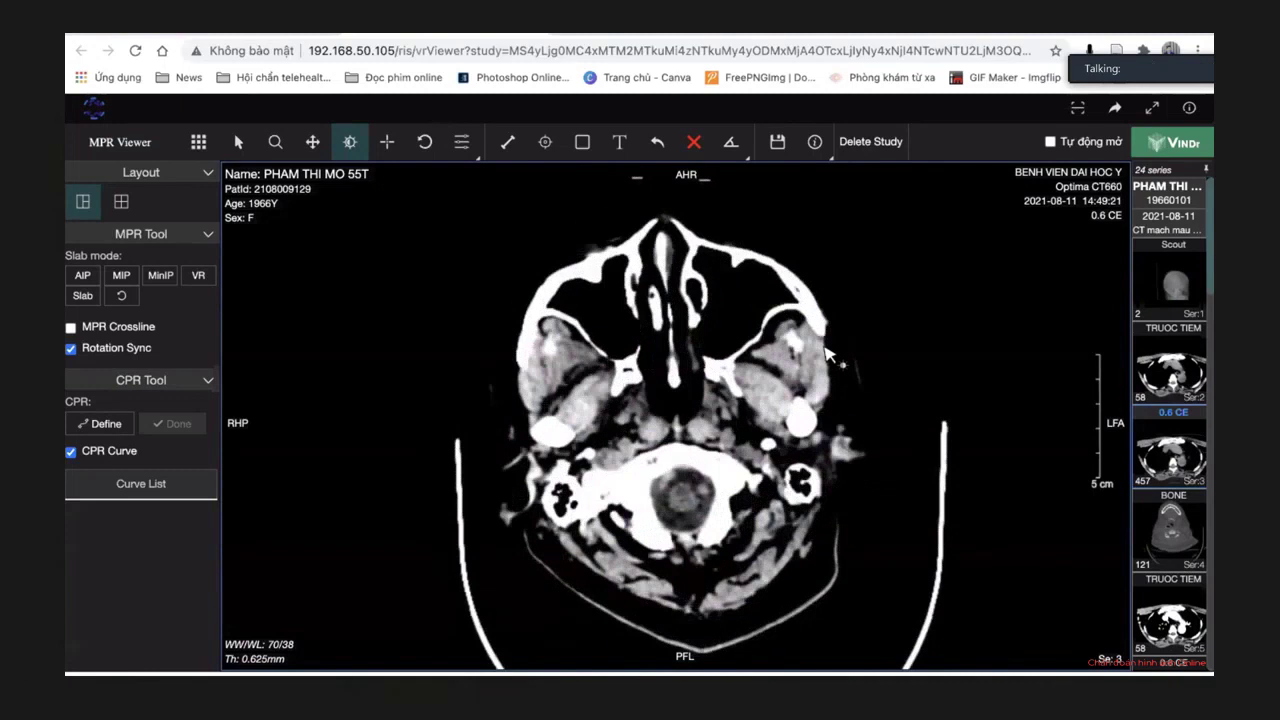
{"action": "scroll", "coordinate": [828, 354], "scroll_direction": "down", "scroll_amount": 2}
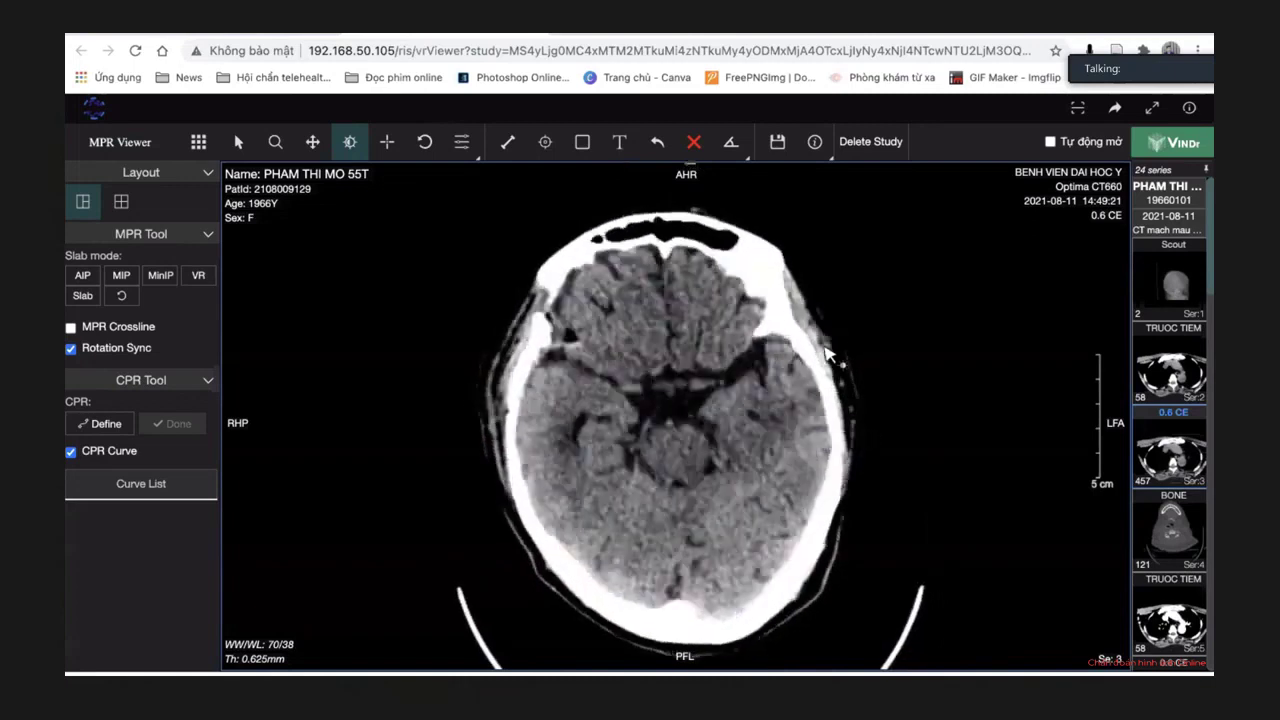
{"action": "scroll", "coordinate": [828, 355], "scroll_direction": "down", "scroll_amount": 10}
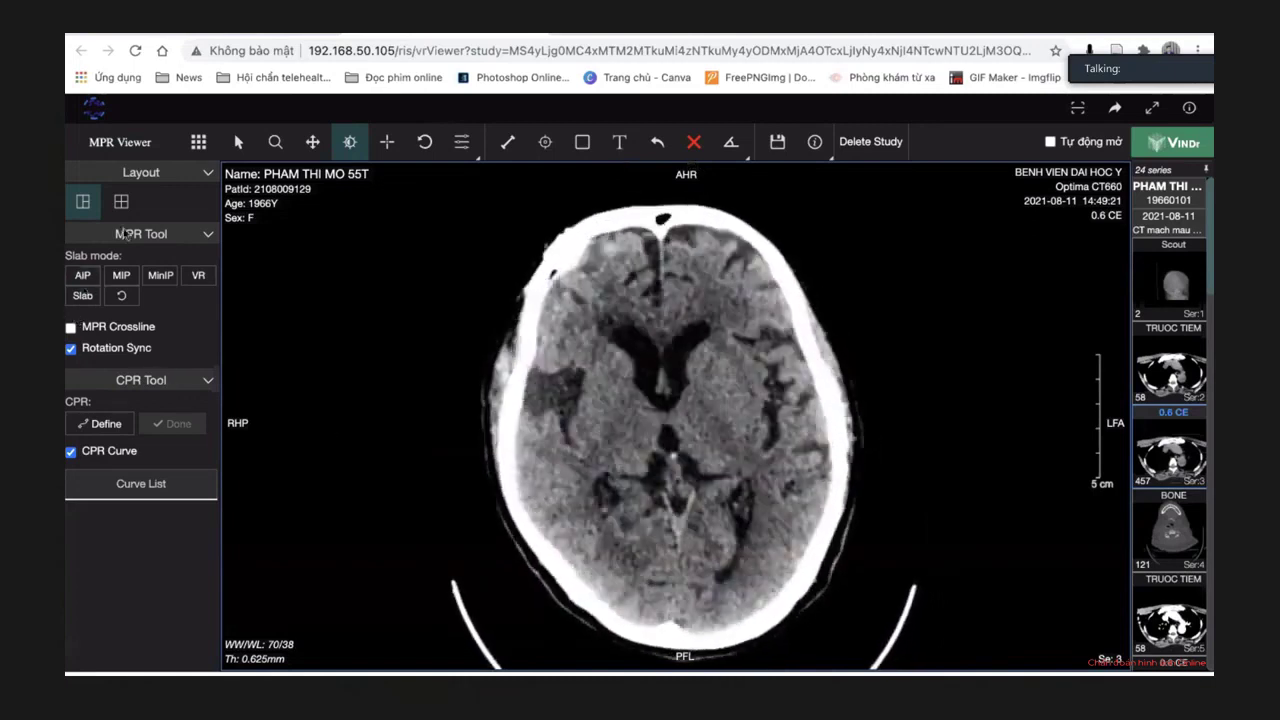
{"action": "scroll", "coordinate": [789, 321], "scroll_direction": "down", "scroll_amount": 8}
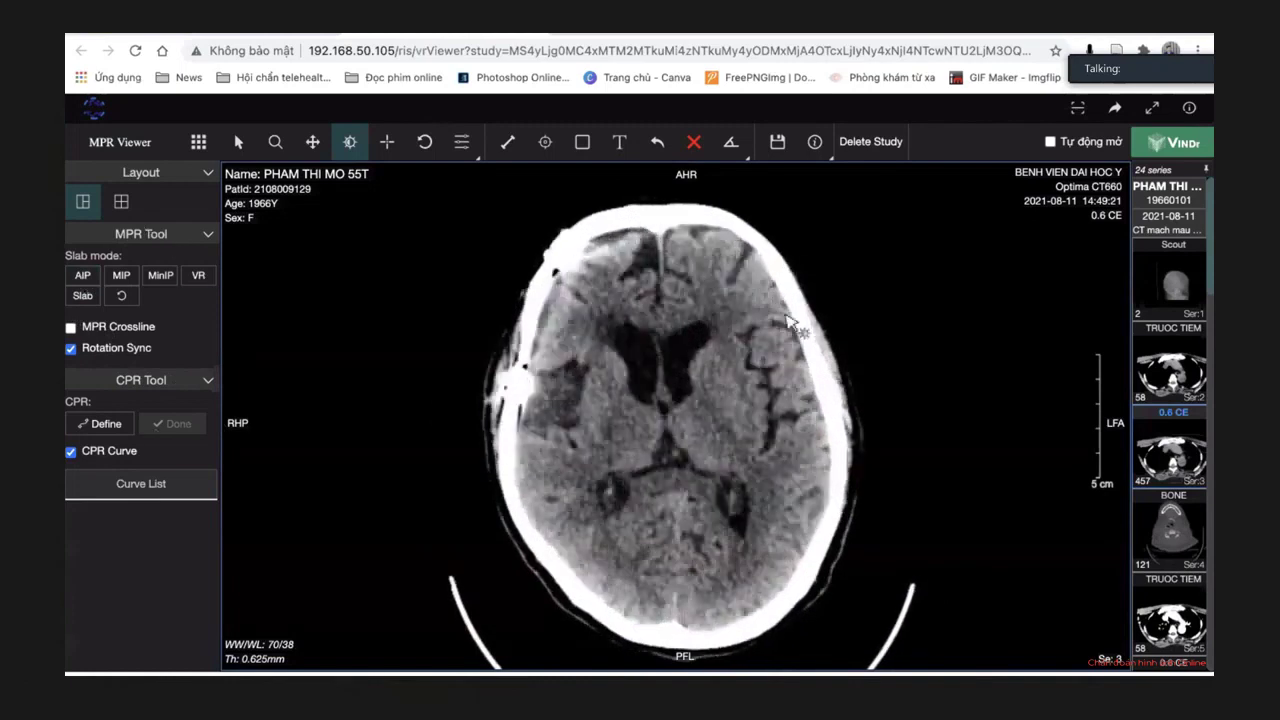
{"action": "scroll", "coordinate": [789, 321], "scroll_direction": "down", "scroll_amount": 10}
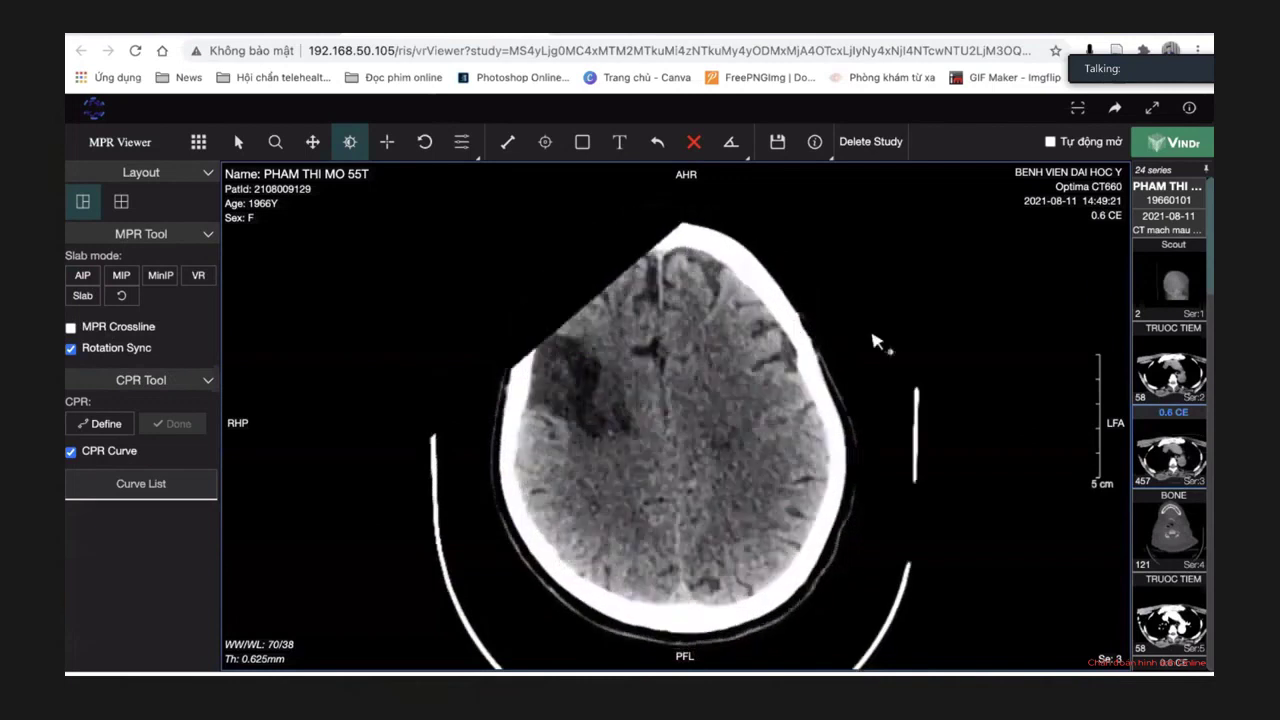
{"action": "scroll", "coordinate": [875, 343], "scroll_direction": "down", "scroll_amount": 3}
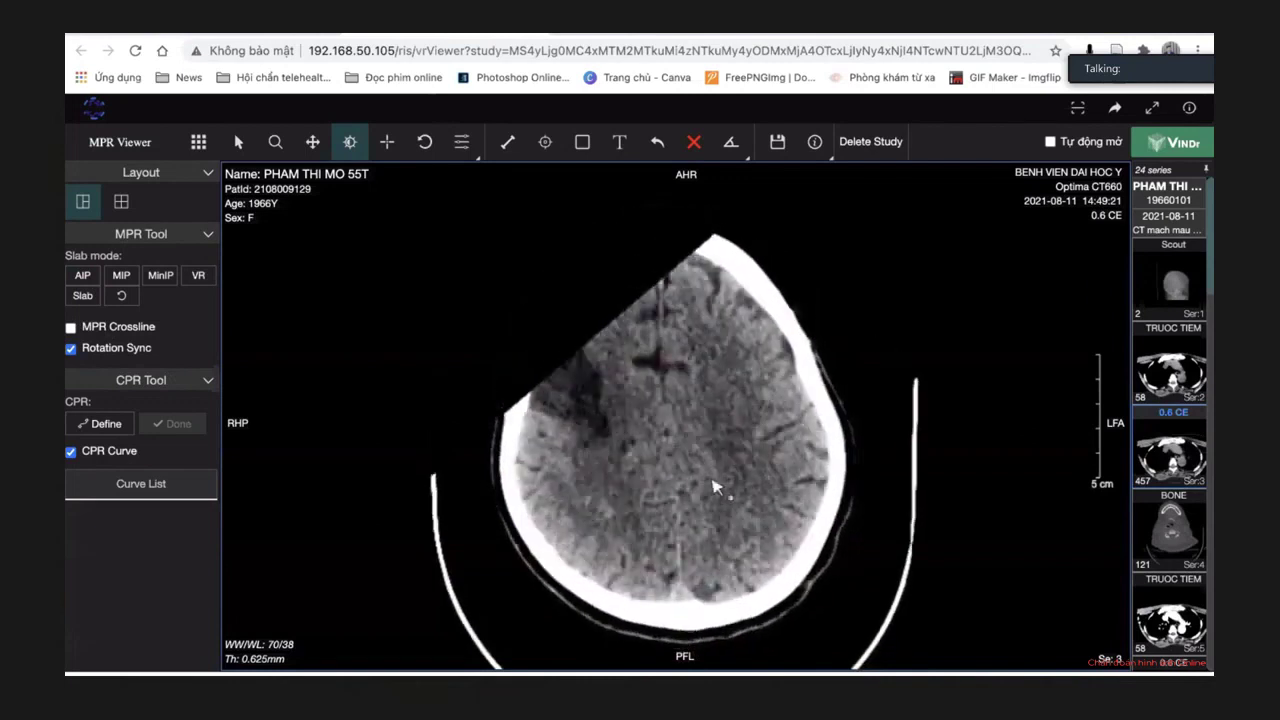
{"action": "scroll", "coordinate": [818, 428], "scroll_direction": "down", "scroll_amount": 5}
{"action": "scroll", "coordinate": [818, 428], "scroll_direction": "down", "scroll_amount": 2}
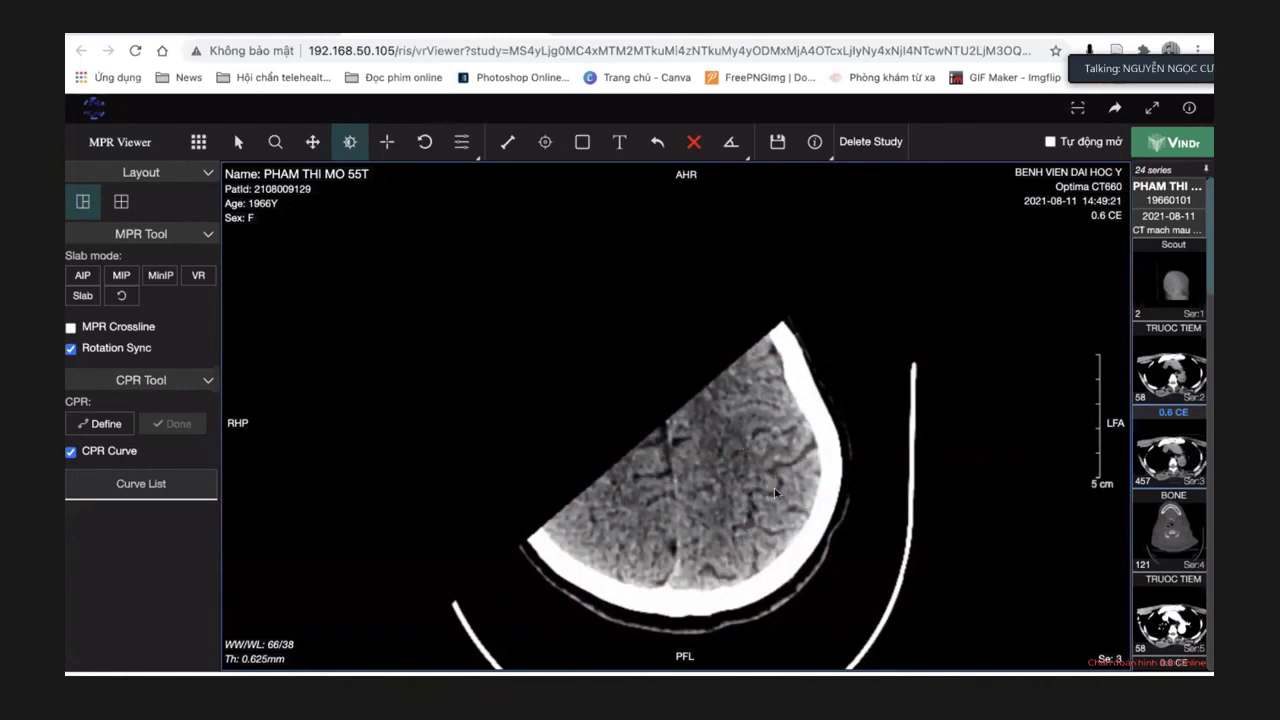
Page down to the skull base showing orbits, sphenoid sinus, mastoid air cells and cerebellum.
{"action": "scroll", "coordinate": [876, 454], "scroll_direction": "down", "scroll_amount": 8}
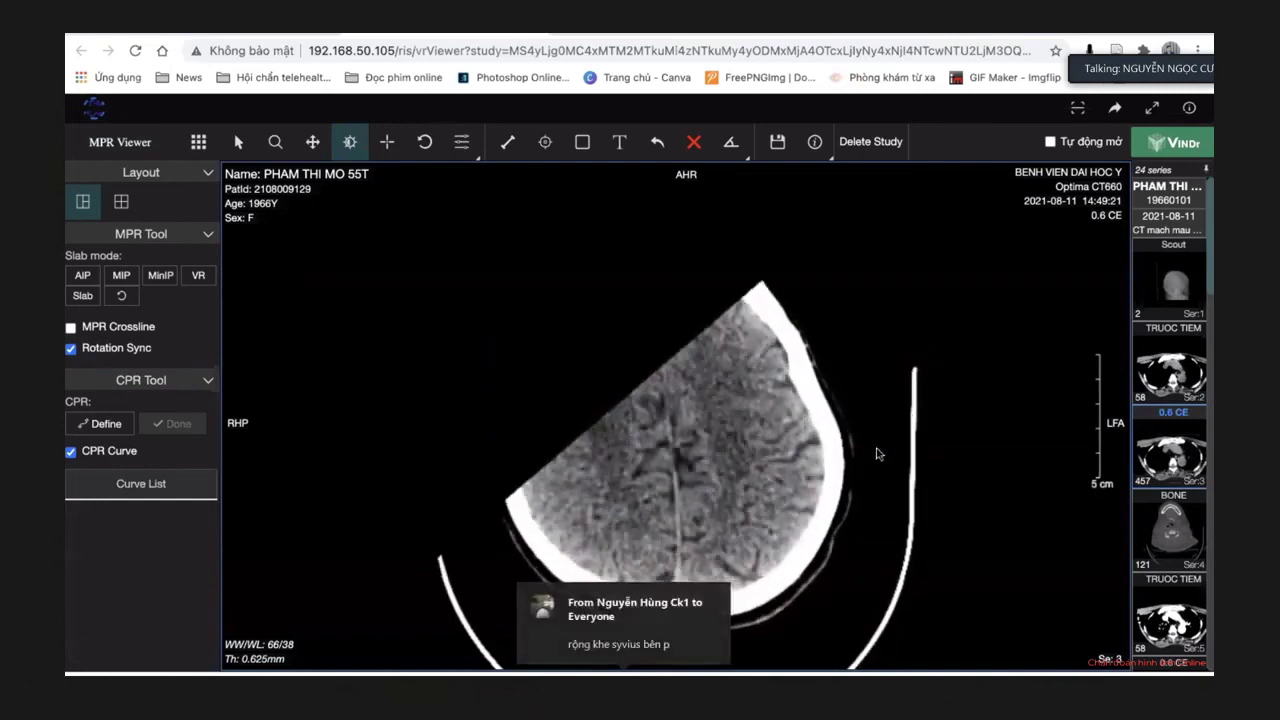
{"action": "scroll", "coordinate": [876, 454], "scroll_direction": "down", "scroll_amount": 8}
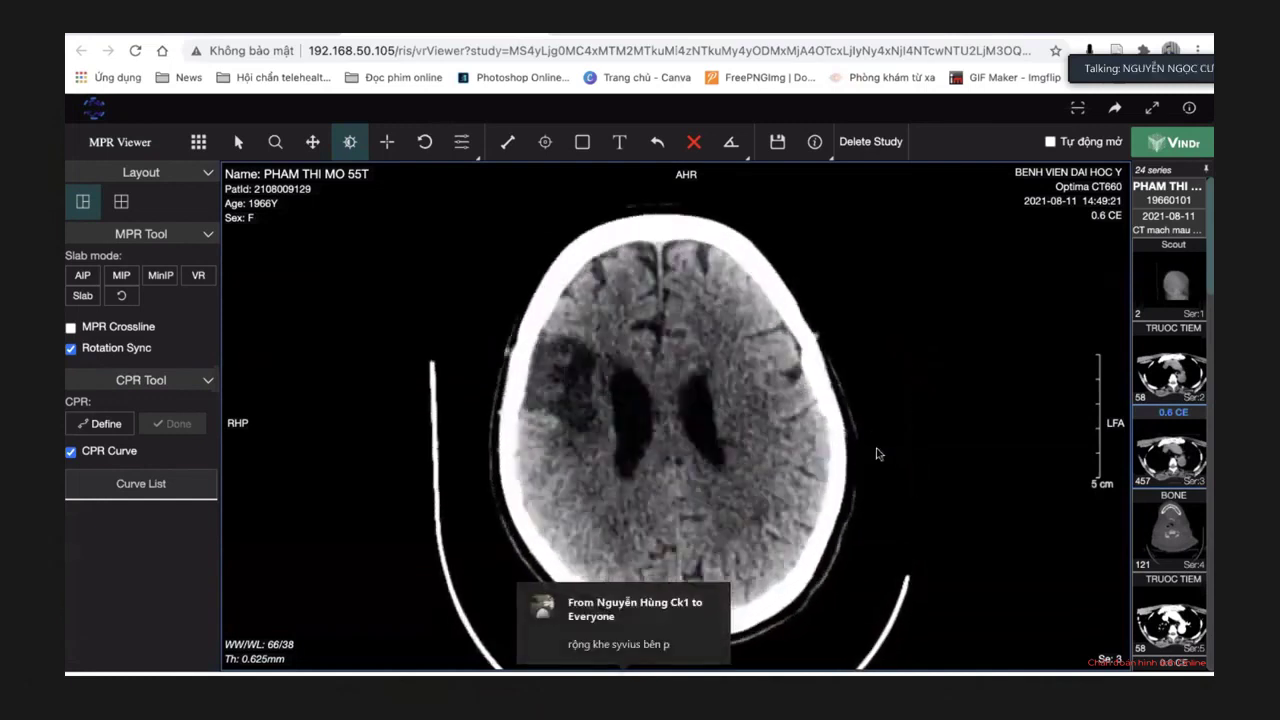
{"action": "scroll", "coordinate": [876, 454], "scroll_direction": "down", "scroll_amount": 8}
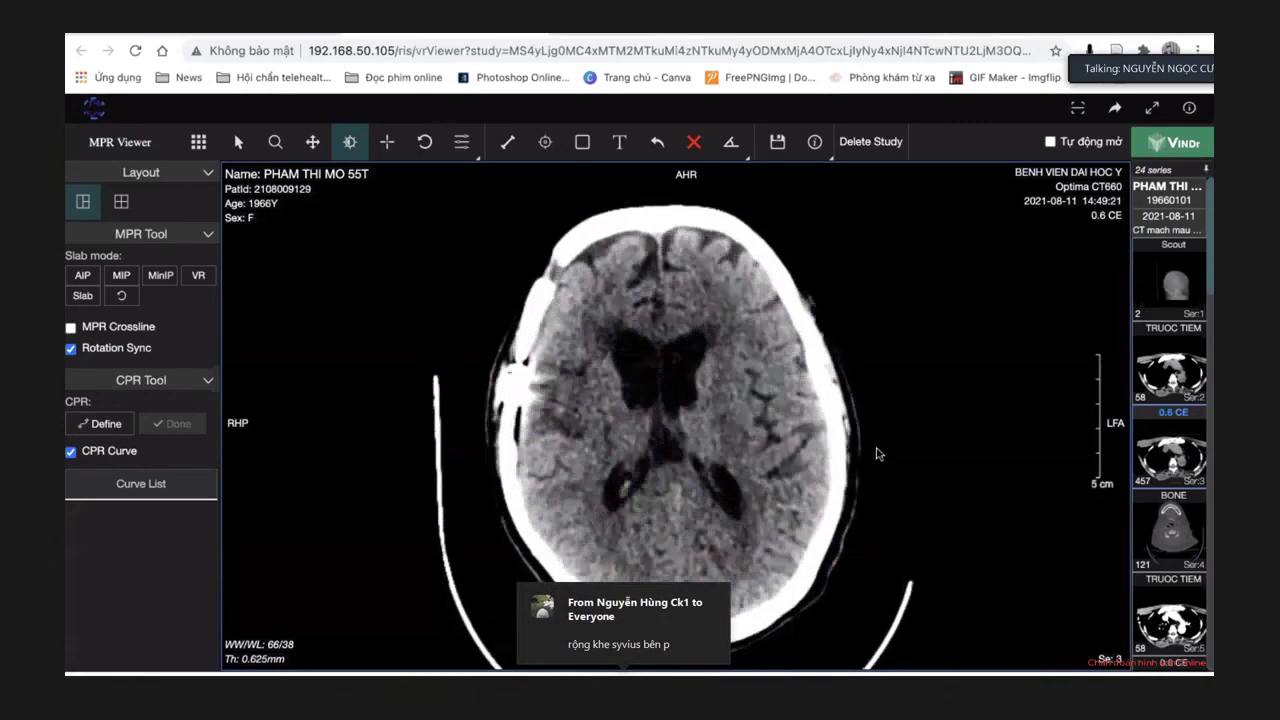
{"action": "scroll", "coordinate": [876, 454], "scroll_direction": "down", "scroll_amount": 8}
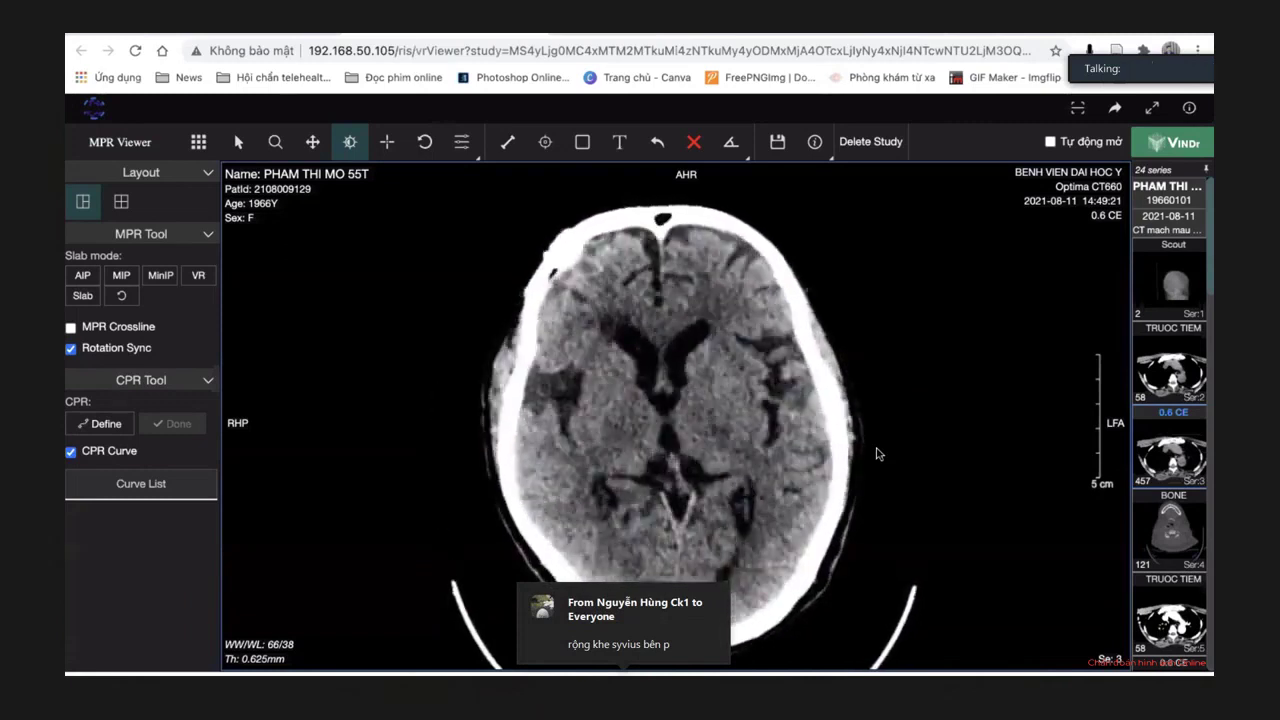
{"action": "scroll", "coordinate": [876, 454], "scroll_direction": "down", "scroll_amount": 8}
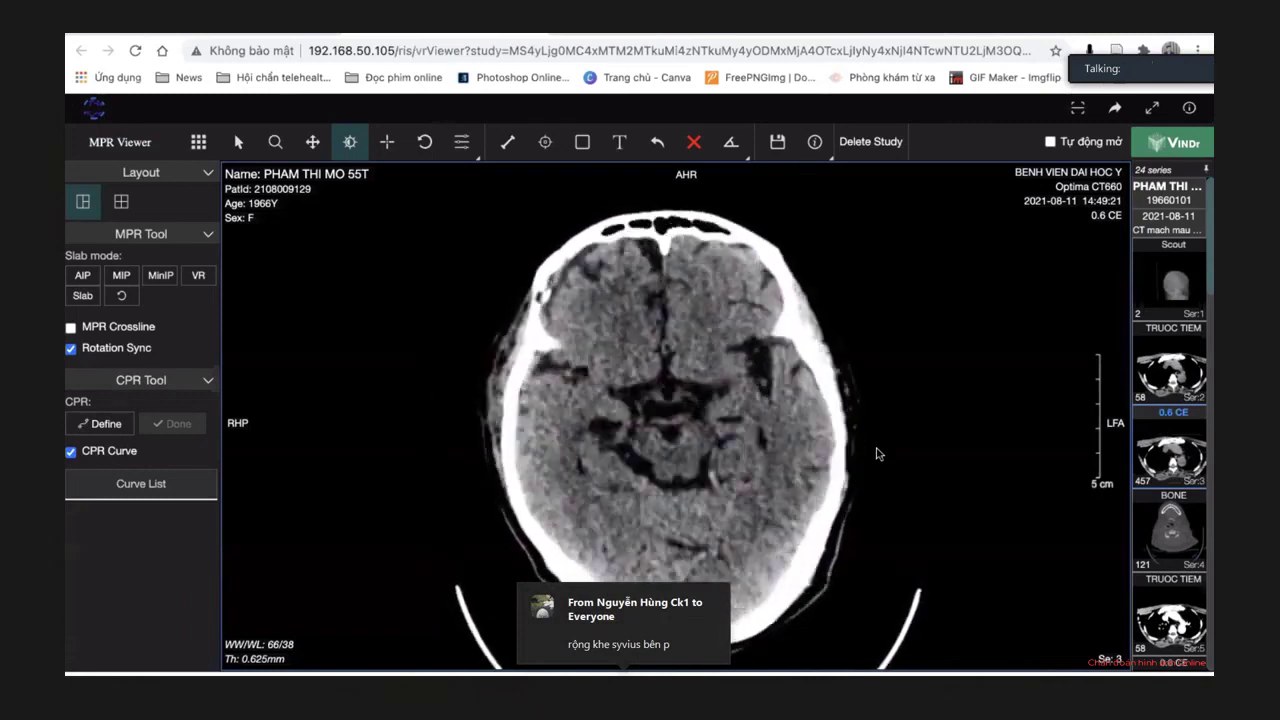
{"action": "scroll", "coordinate": [876, 454], "scroll_direction": "down", "scroll_amount": 8}
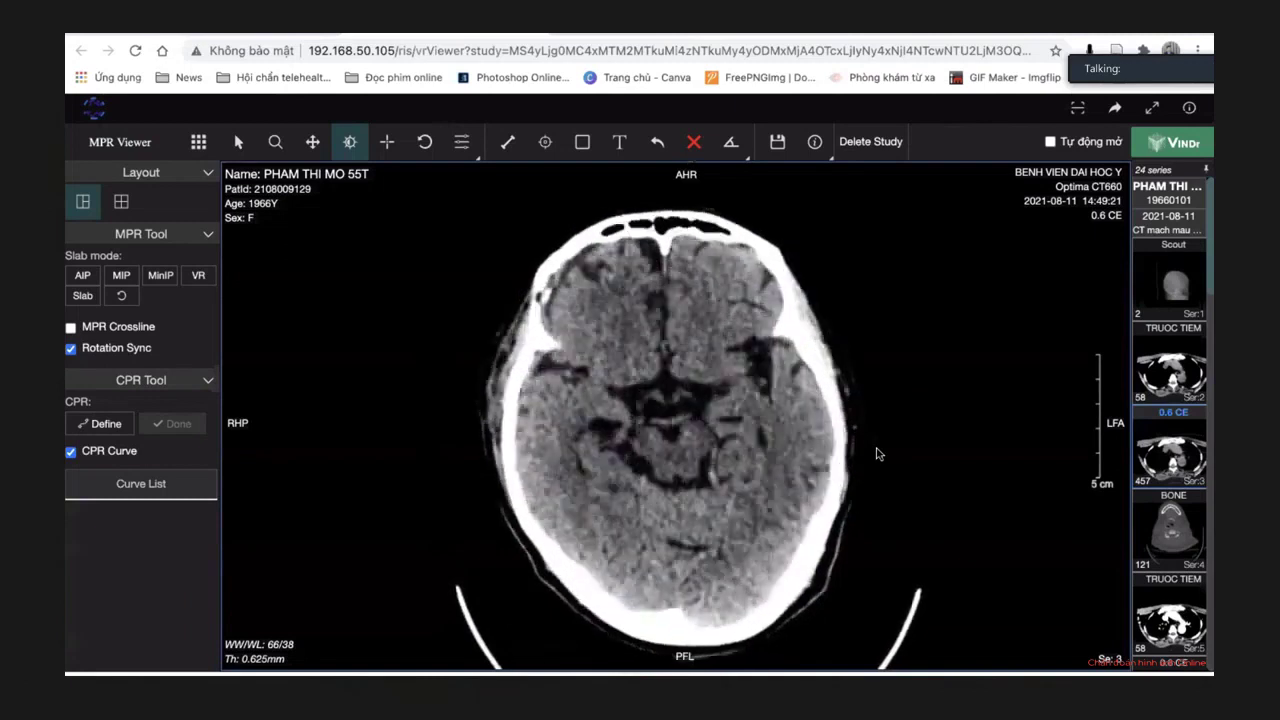
{"action": "scroll", "coordinate": [876, 454], "scroll_direction": "down", "scroll_amount": 6}
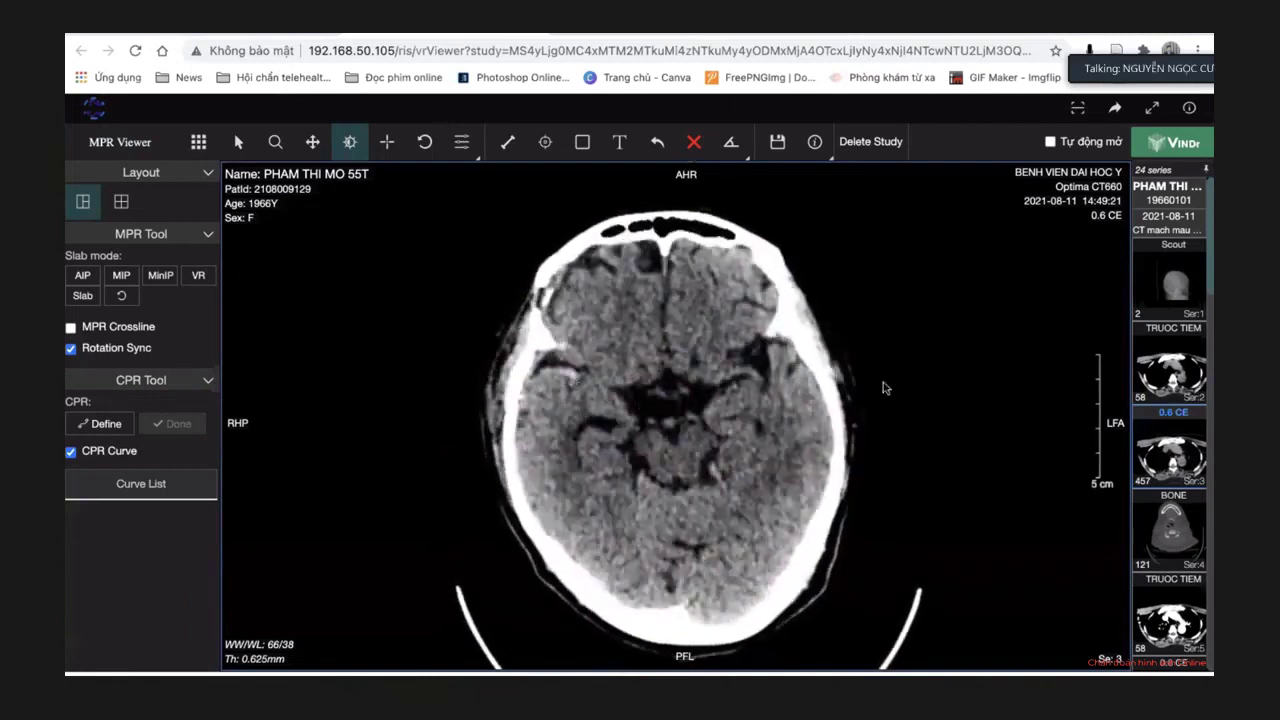
{"action": "scroll", "coordinate": [883, 382], "scroll_direction": "down", "scroll_amount": 2}
{"action": "scroll", "coordinate": [883, 388], "scroll_direction": "down", "scroll_amount": 6}
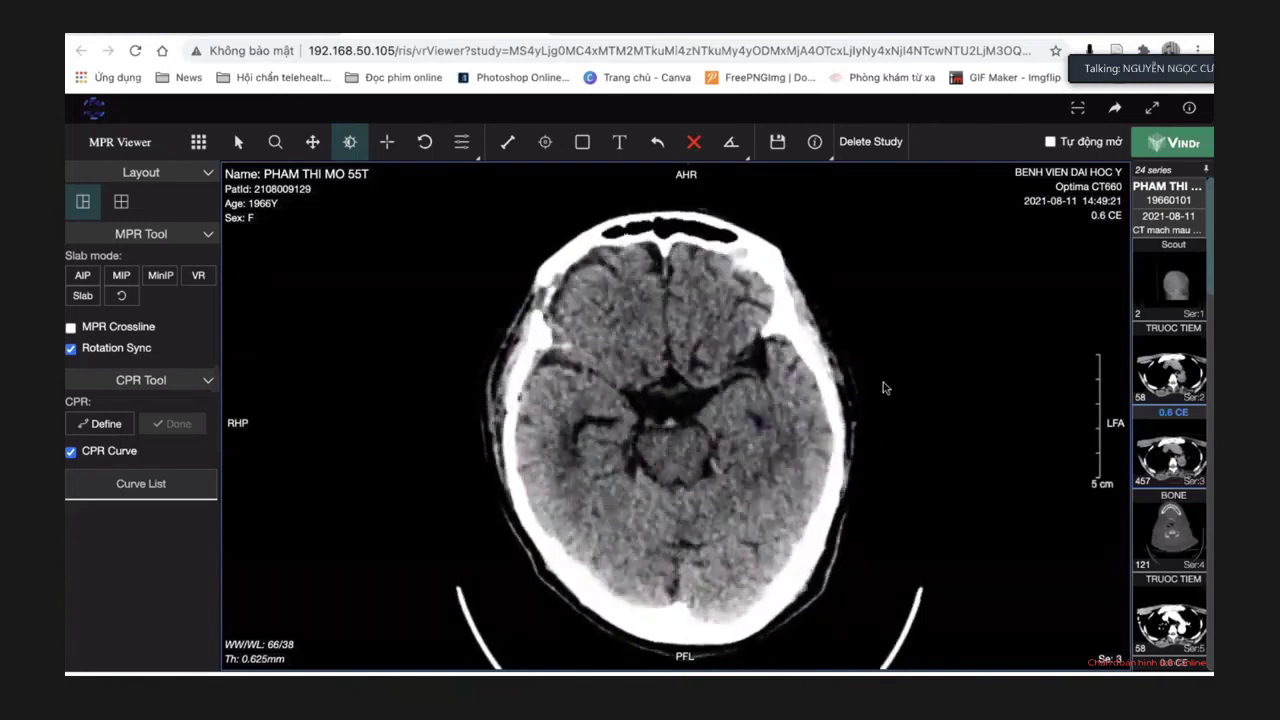
{"action": "scroll", "coordinate": [838, 410], "scroll_direction": "down", "scroll_amount": 5}
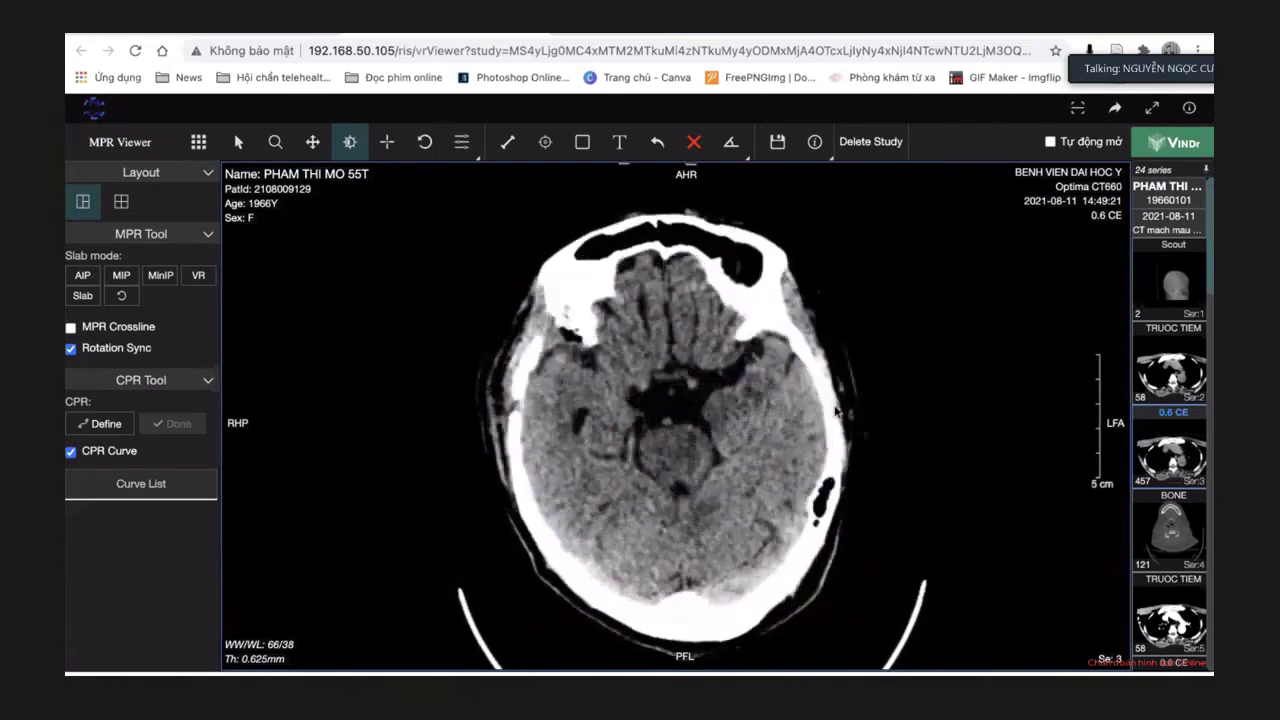
{"action": "scroll", "coordinate": [838, 410], "scroll_direction": "down", "scroll_amount": 8}
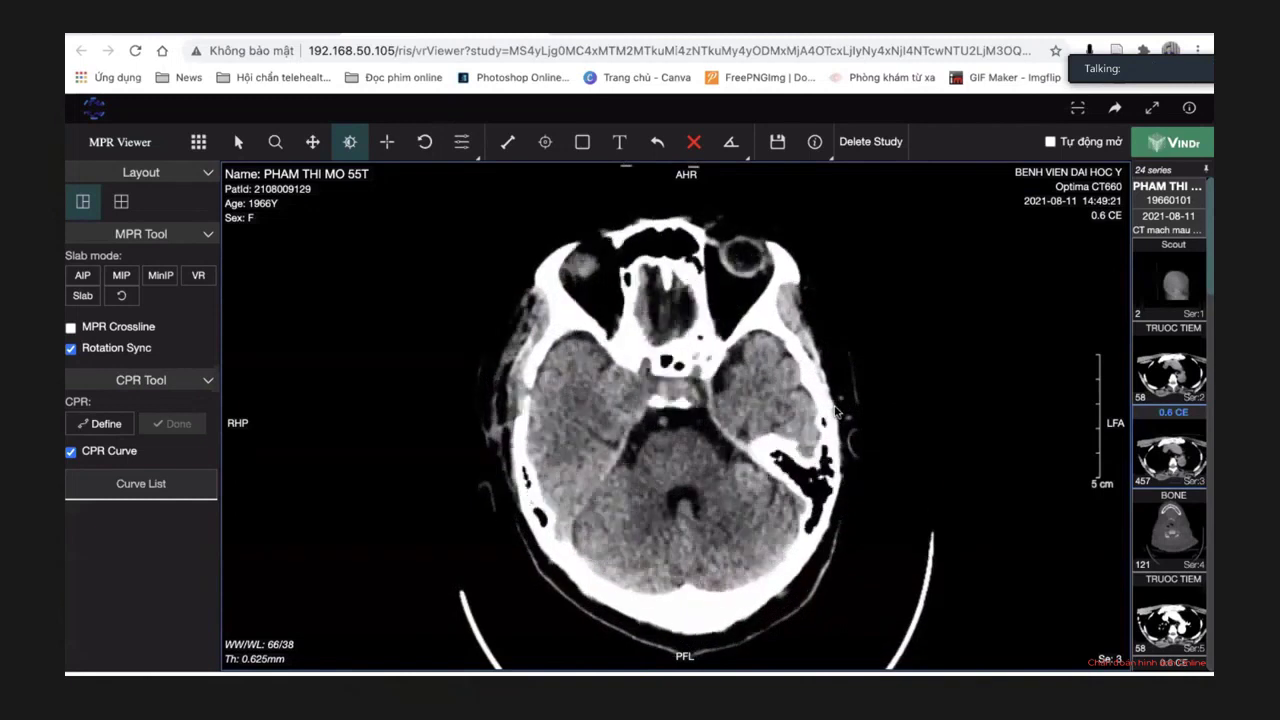
{"action": "scroll", "coordinate": [838, 410], "scroll_direction": "down", "scroll_amount": 3}
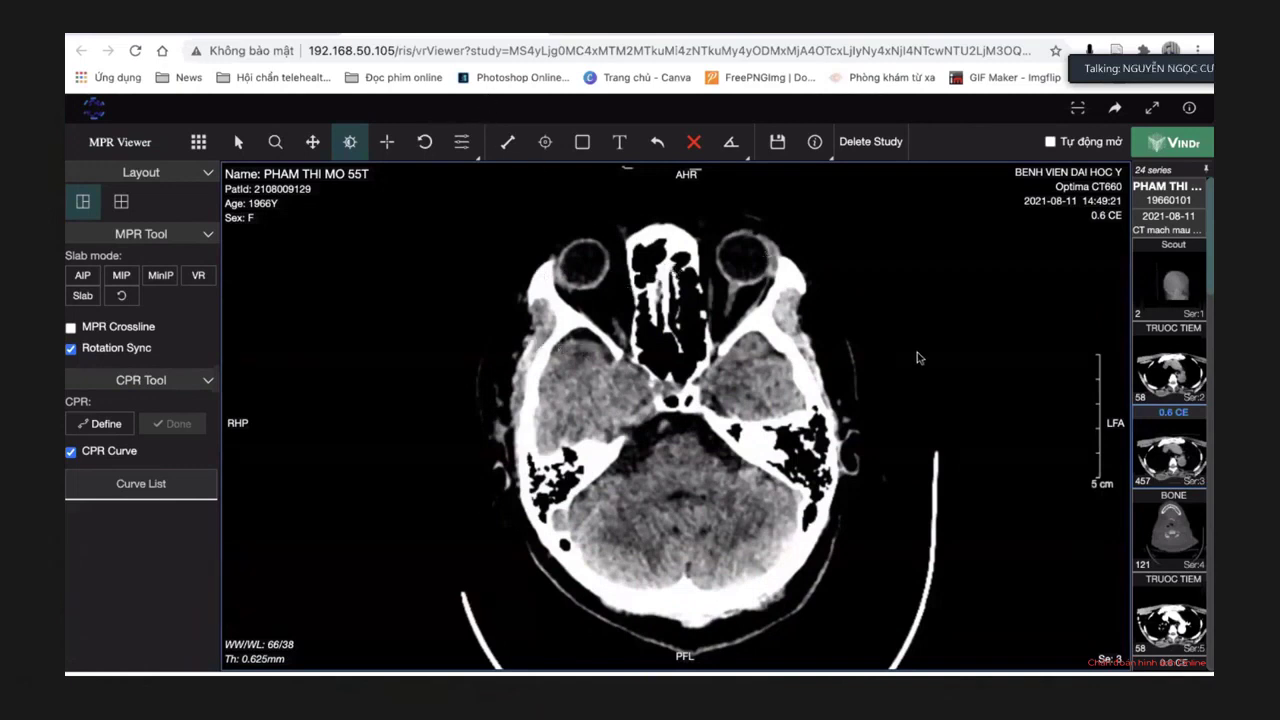
{"action": "scroll", "coordinate": [629, 390], "scroll_direction": "down", "scroll_amount": 2}
{"action": "scroll", "coordinate": [629, 387], "scroll_direction": "down", "scroll_amount": 2}
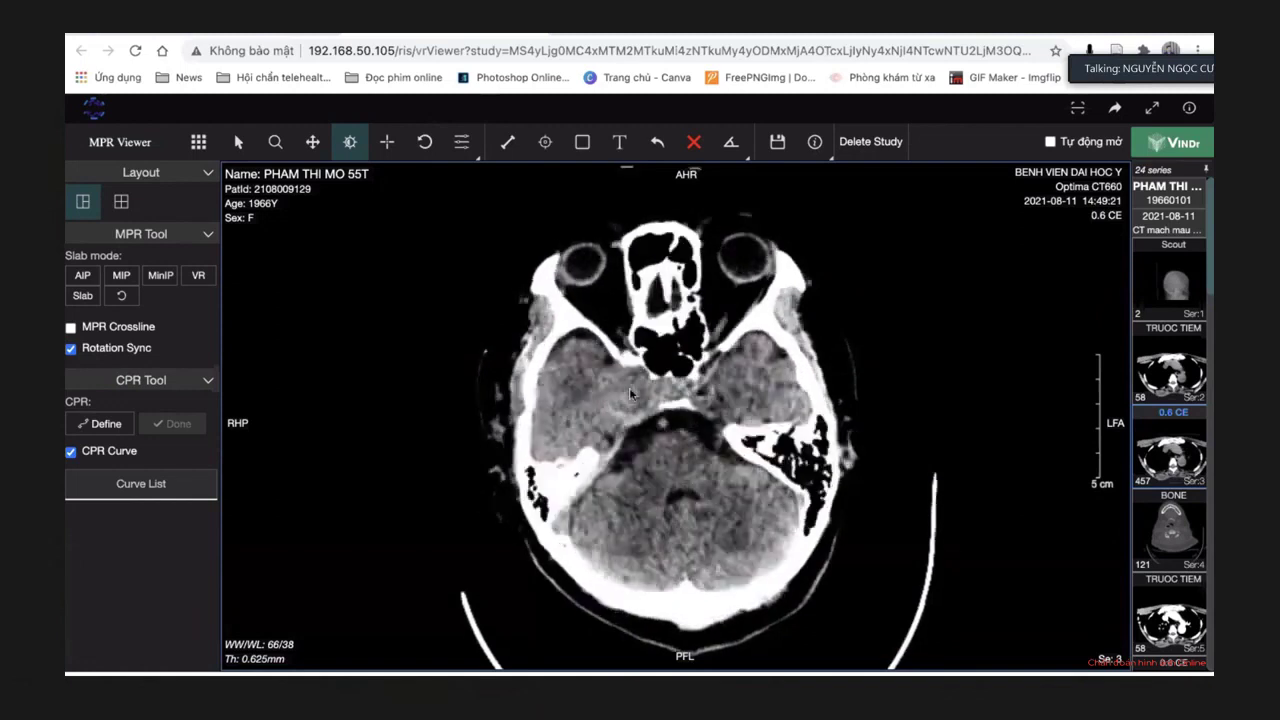
Switch to the two-pane 2D layout, load the 0.6 CE series on the right and play it.
{"action": "left_click", "coordinate": [199, 142]}
{"action": "left_click", "coordinate": [220, 177]}
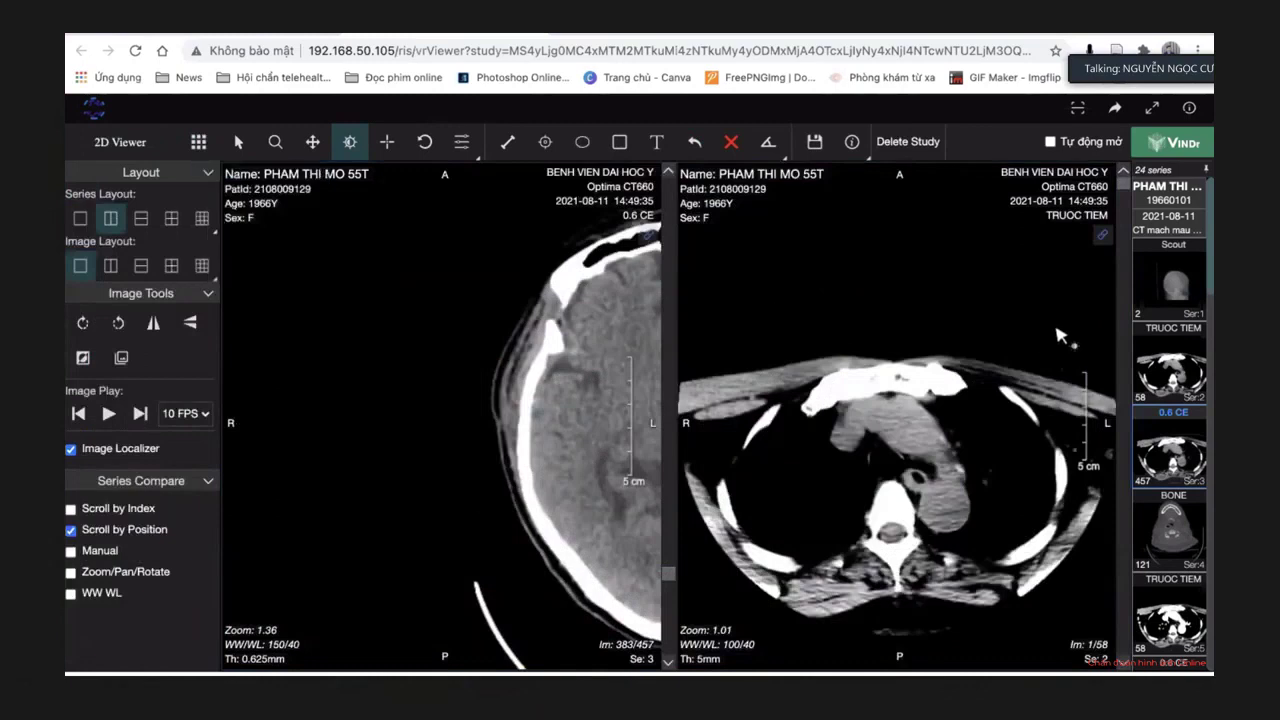
{"action": "left_click_drag", "start_coordinate": [1157, 448], "coordinate": [912, 440]}
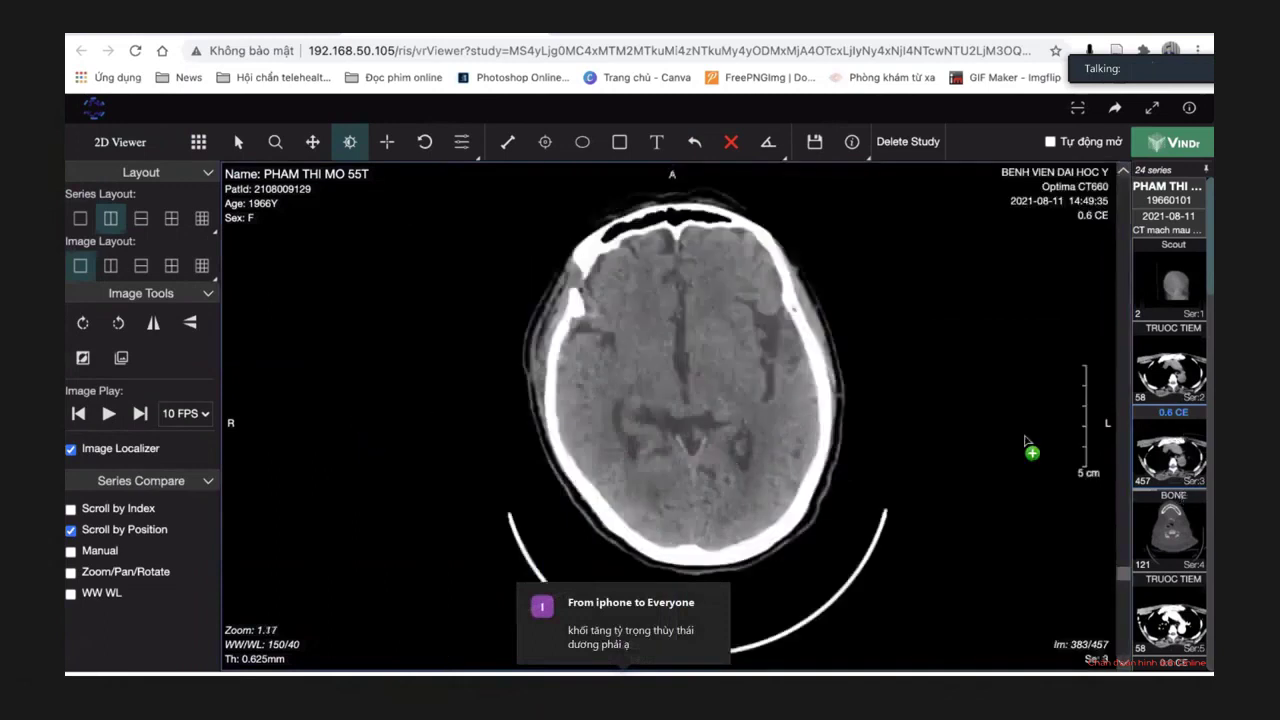
{"action": "left_click", "coordinate": [108, 413]}
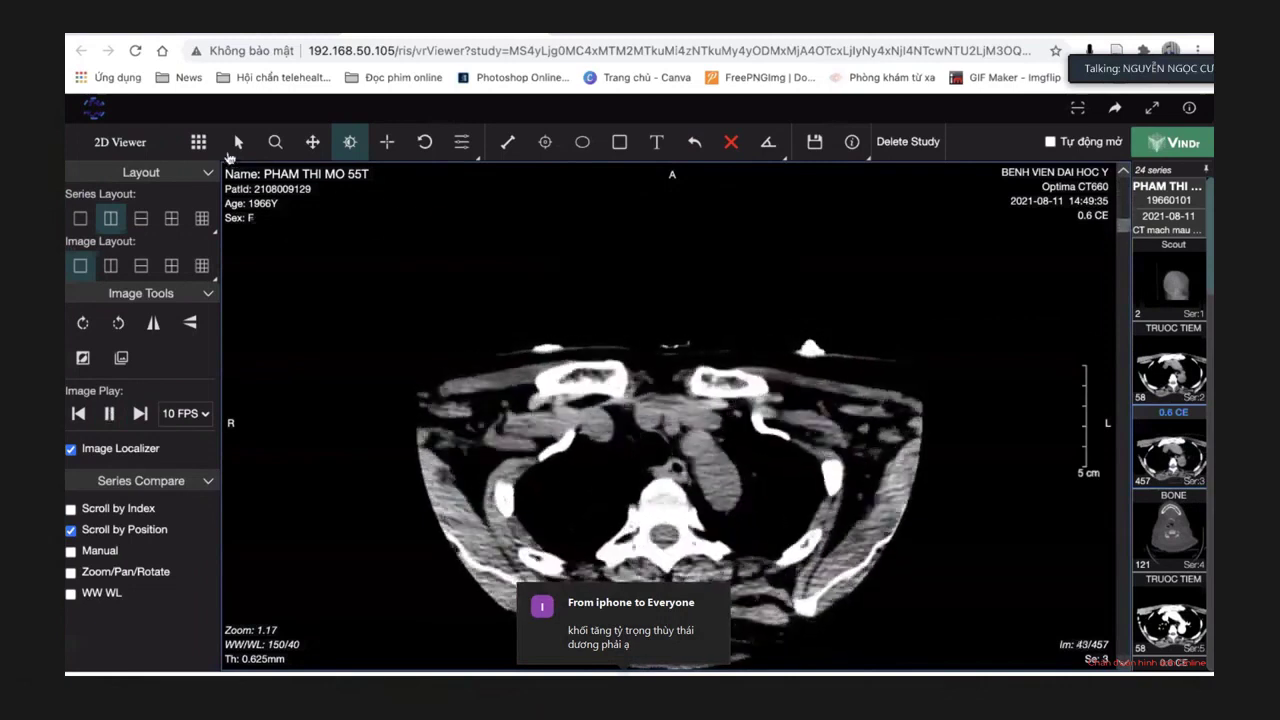
Return to the MPR view and narrow the window/level to 50/34.
{"action": "left_click", "coordinate": [199, 143]}
{"action": "left_click", "coordinate": [224, 206]}
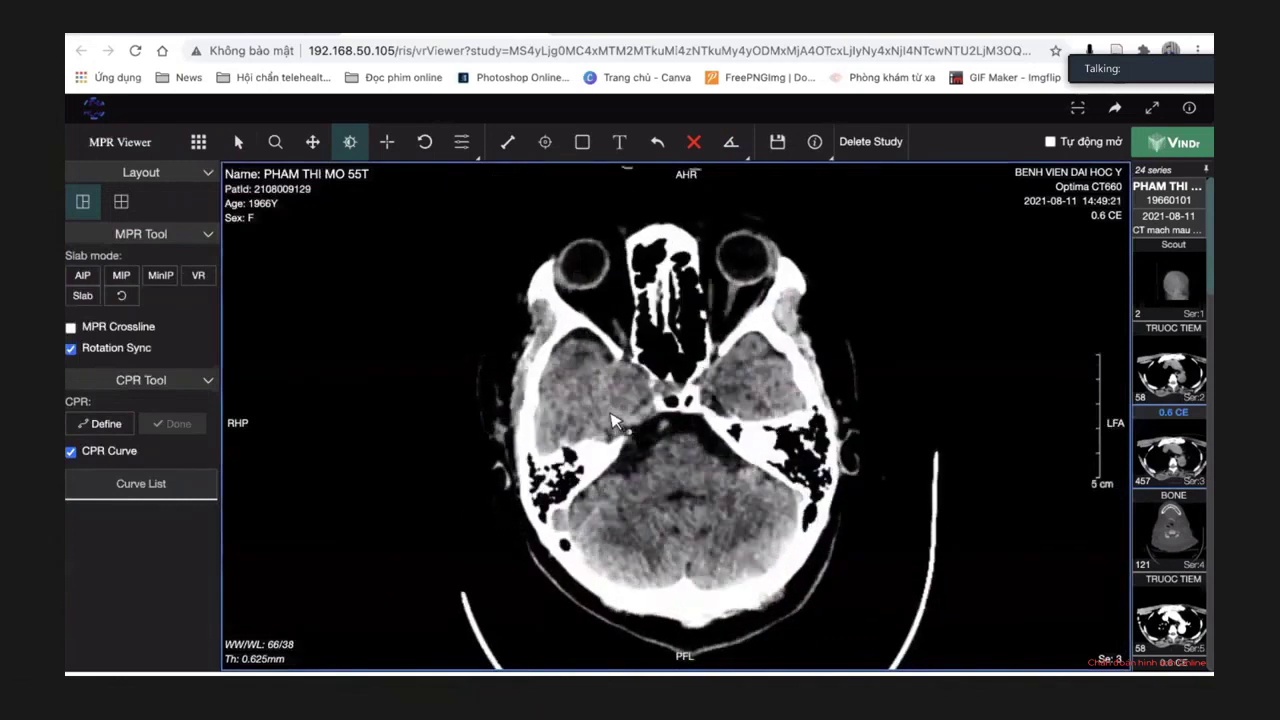
{"action": "left_click_drag", "start_coordinate": [505, 430], "coordinate": [482, 435]}
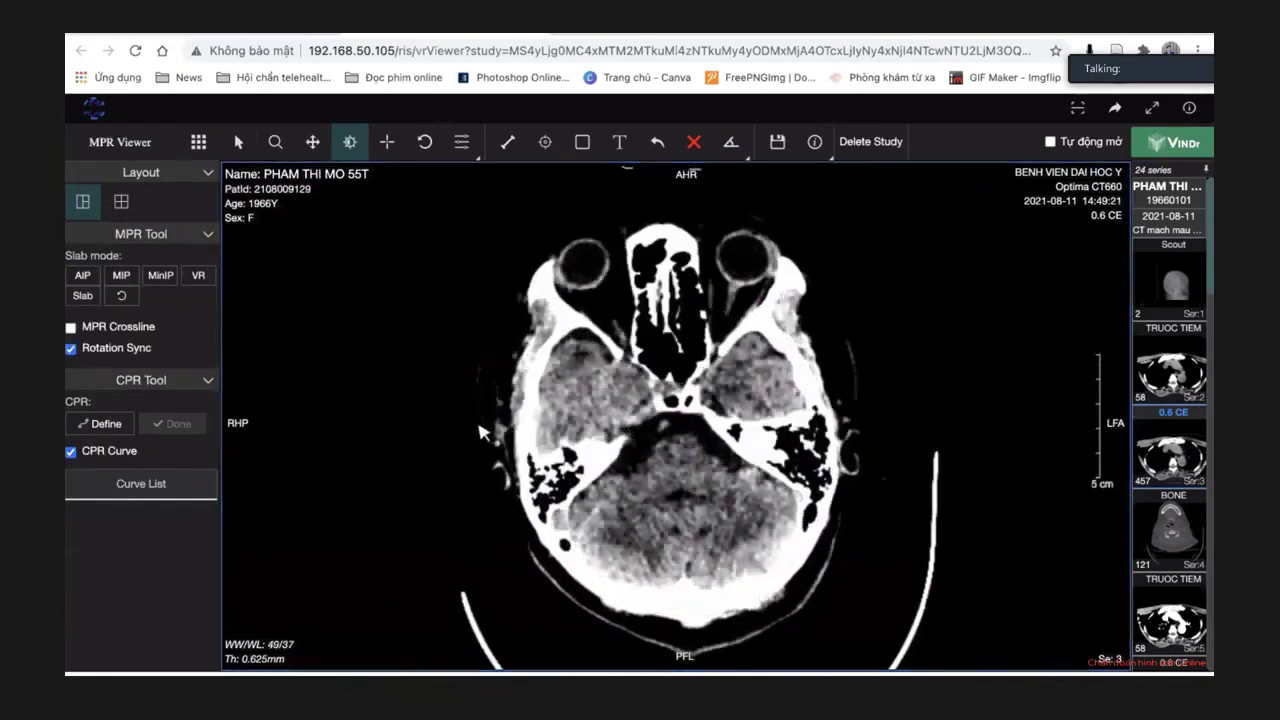
{"action": "scroll", "coordinate": [482, 435], "scroll_direction": "down", "scroll_amount": 10}
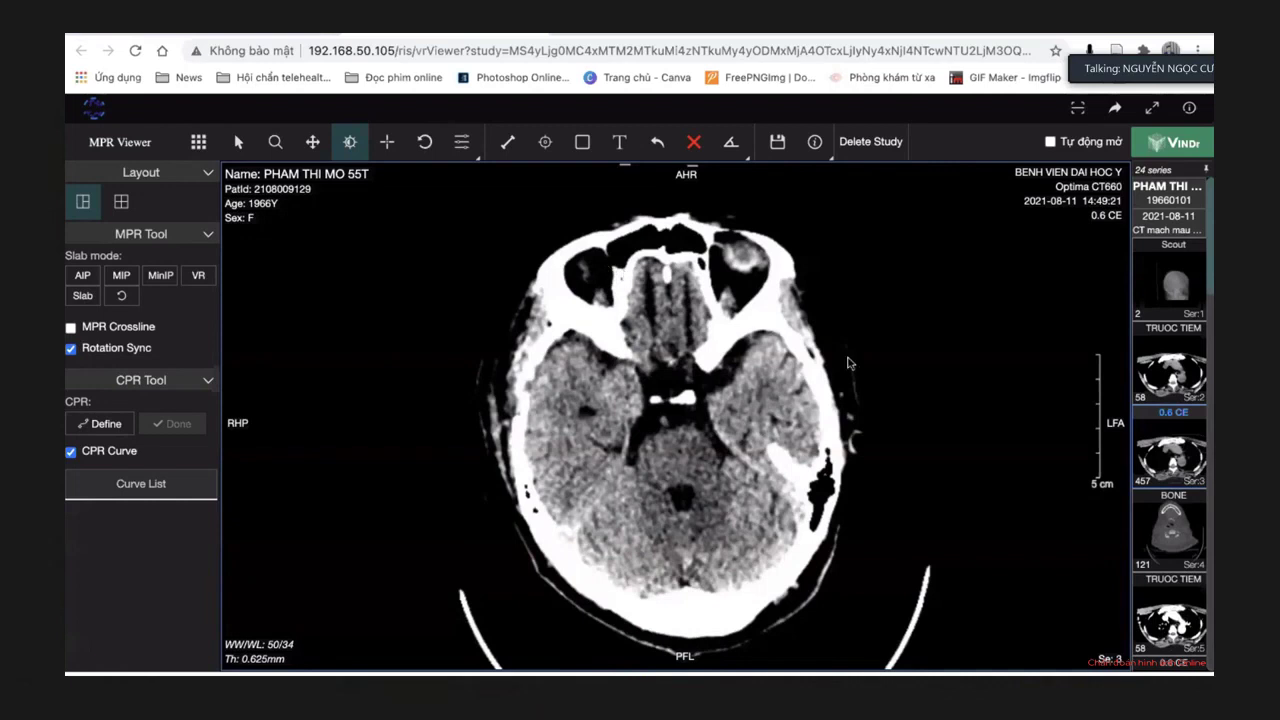
Hide the patient details overlaid on the image.
{"action": "left_click", "coordinate": [829, 156]}
{"action": "left_click", "coordinate": [839, 180]}
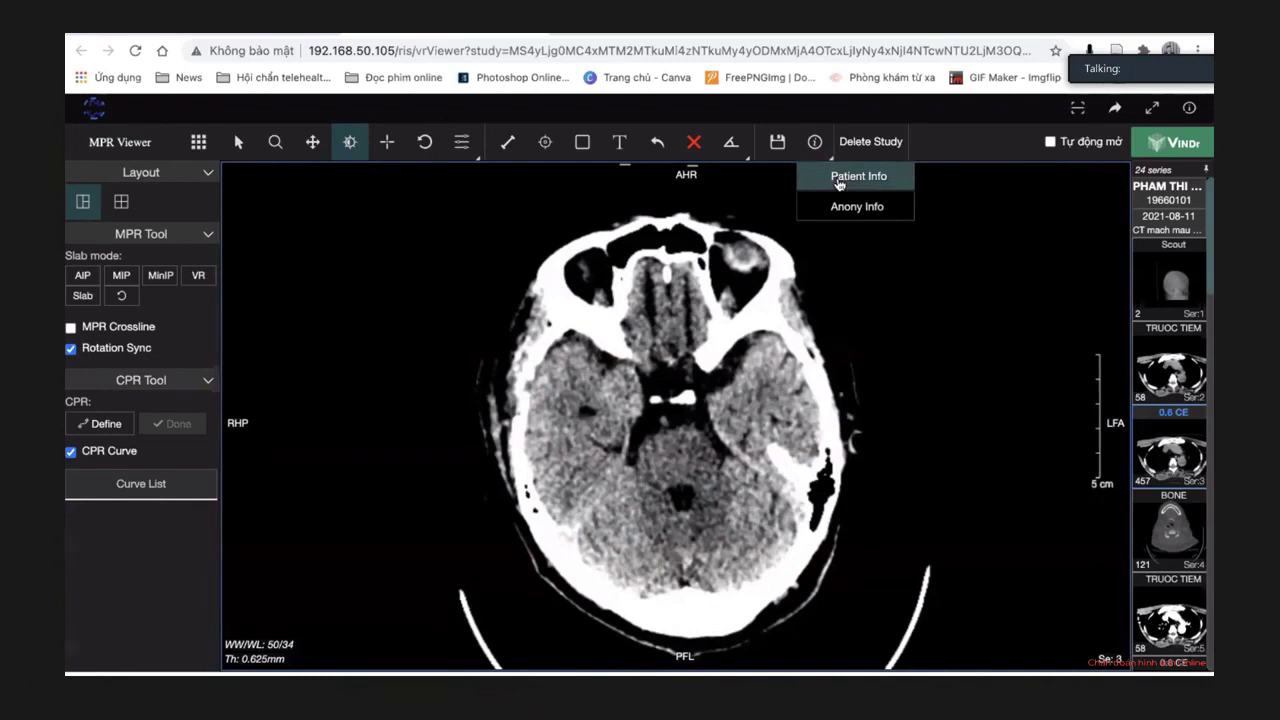
{"action": "left_click", "coordinate": [613, 242]}
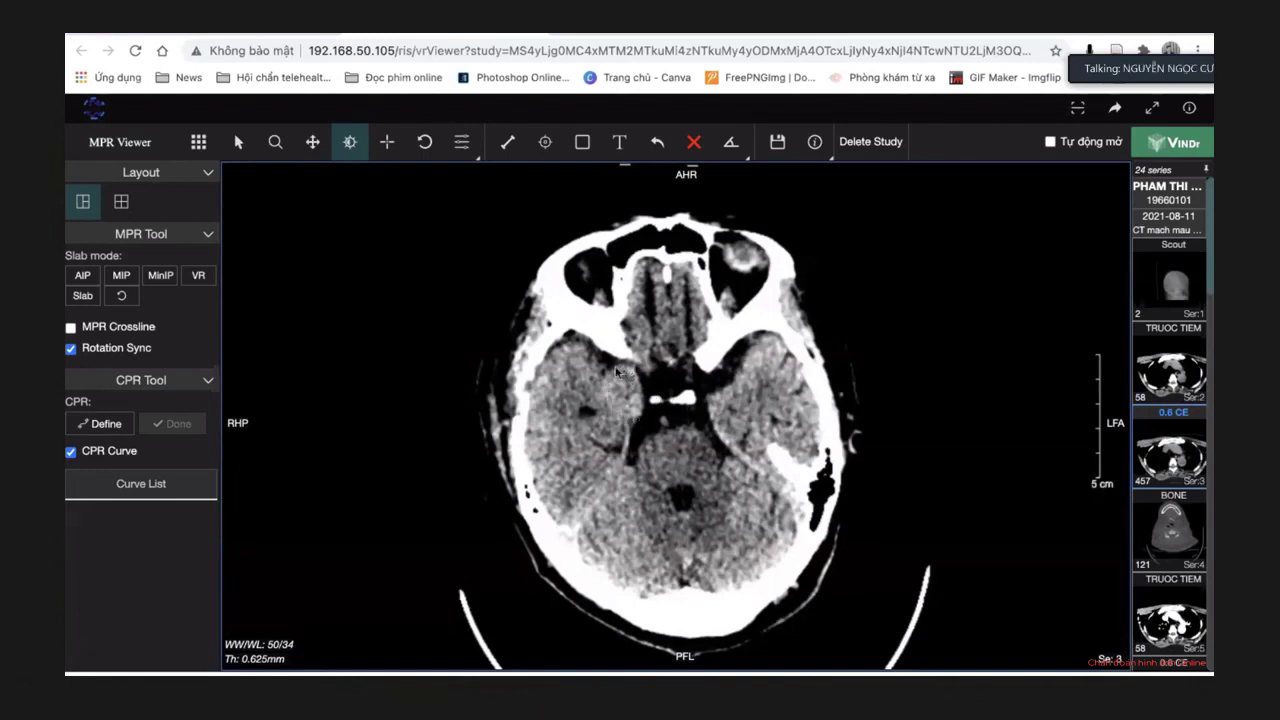
Activate CPR curve definition and bring the axial slice to the orbits, sinuses and temporal bones.
{"action": "scroll", "coordinate": [667, 427], "scroll_direction": "down", "scroll_amount": 3}
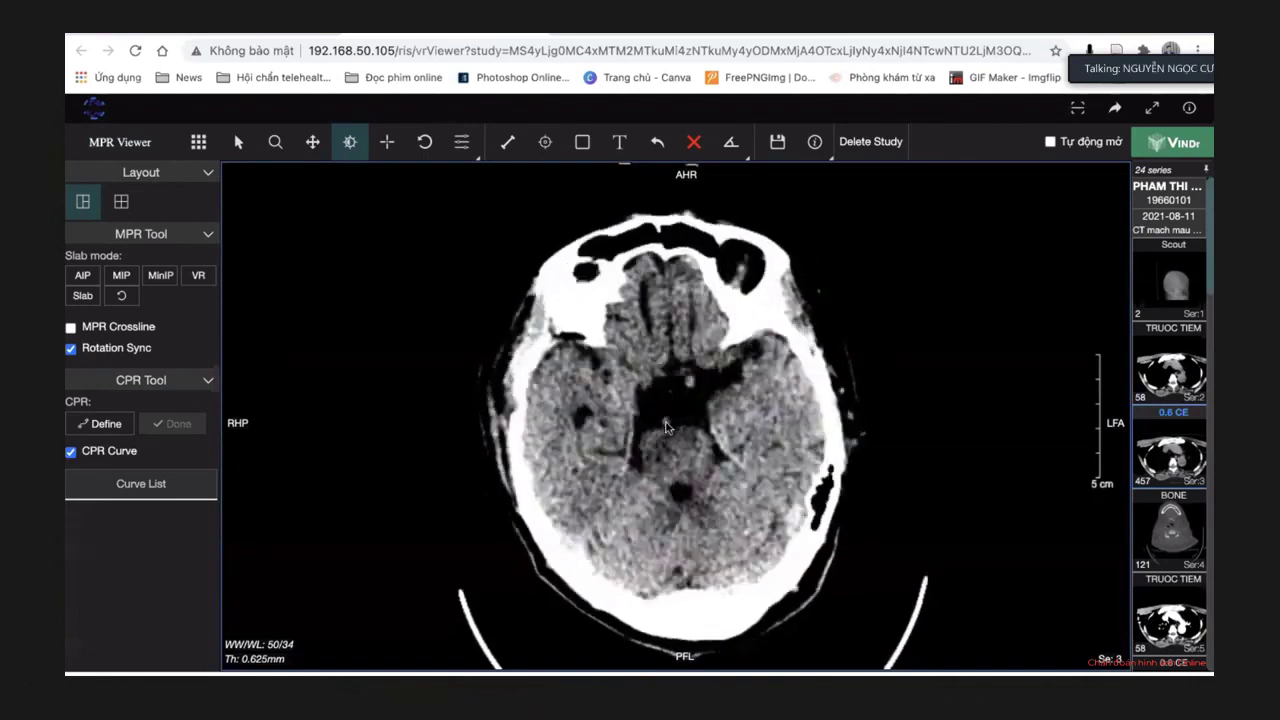
{"action": "scroll", "coordinate": [667, 427], "scroll_direction": "up", "scroll_amount": 3}
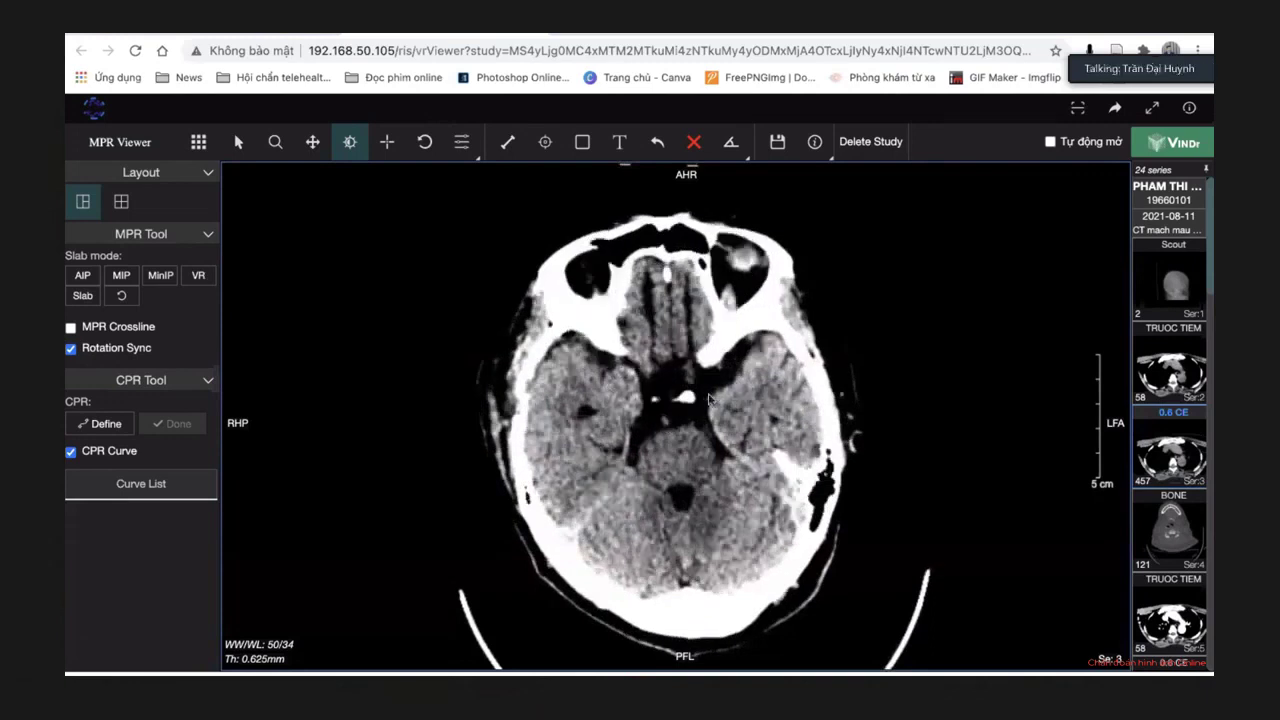
{"action": "scroll", "coordinate": [708, 398], "scroll_direction": "up", "scroll_amount": 5}
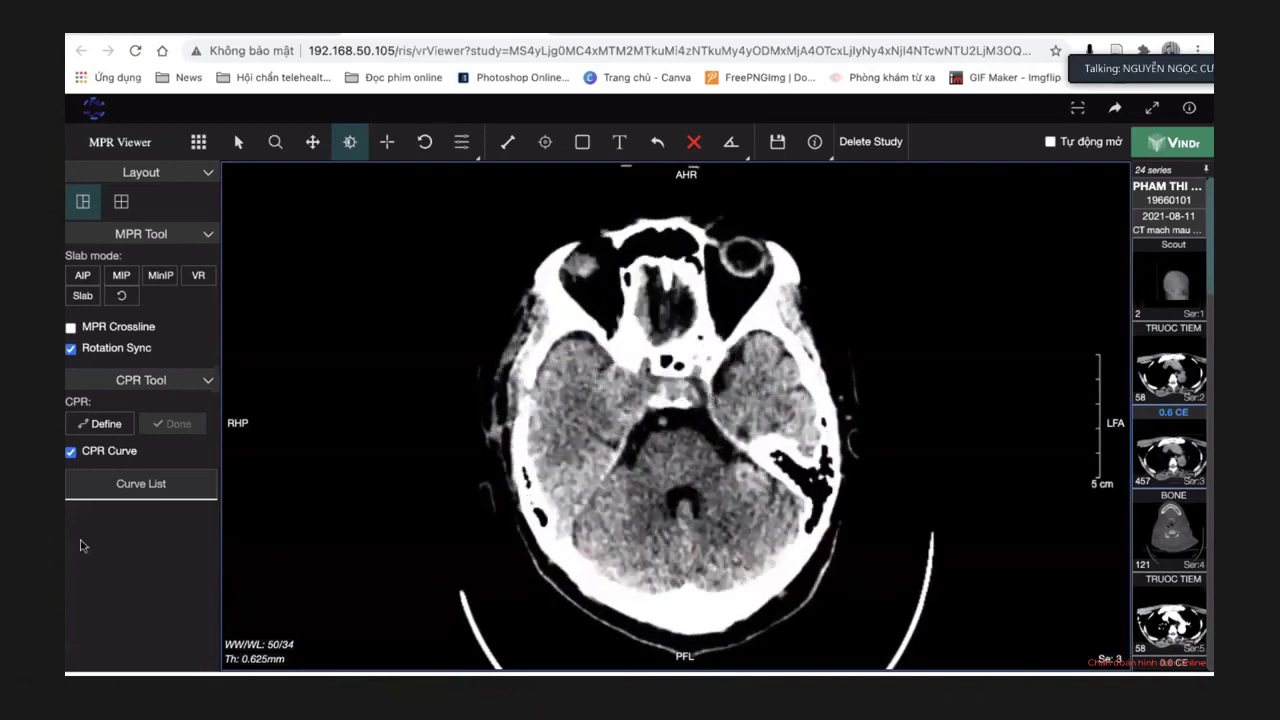
{"action": "left_click", "coordinate": [100, 423]}
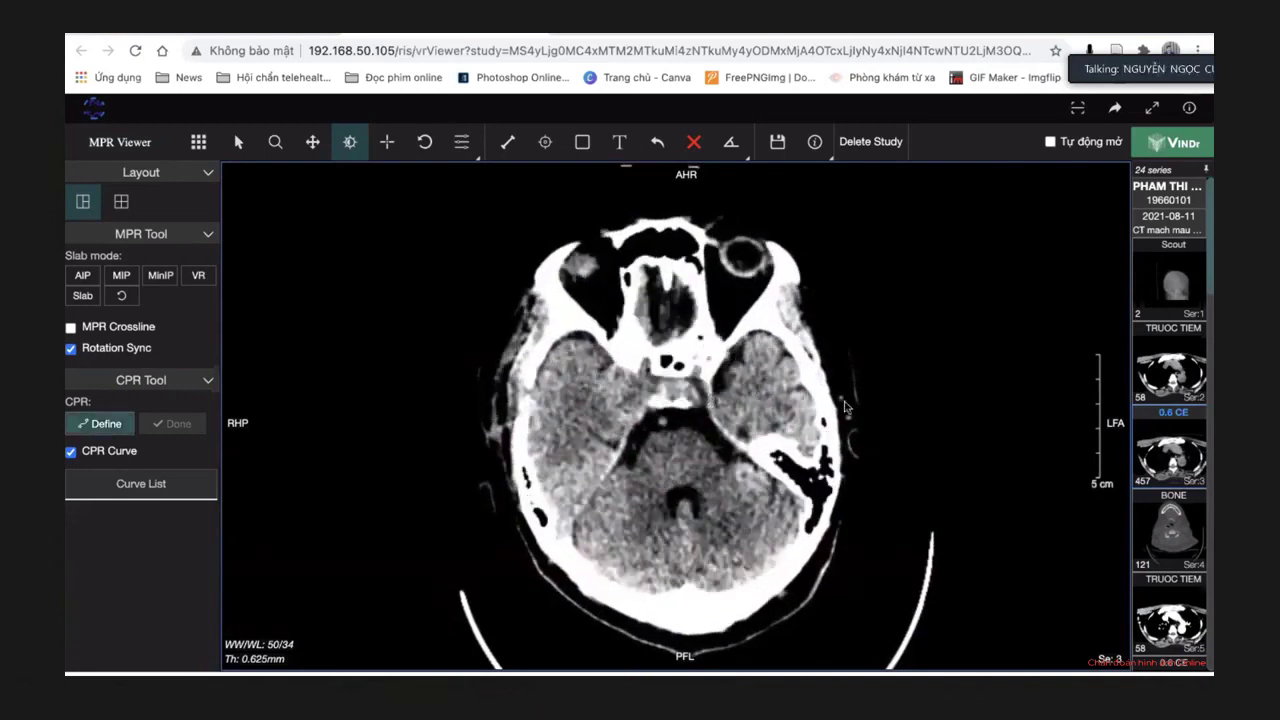
{"action": "scroll", "coordinate": [845, 407], "scroll_direction": "up", "scroll_amount": 4}
{"action": "scroll", "coordinate": [845, 407], "scroll_direction": "up", "scroll_amount": 5}
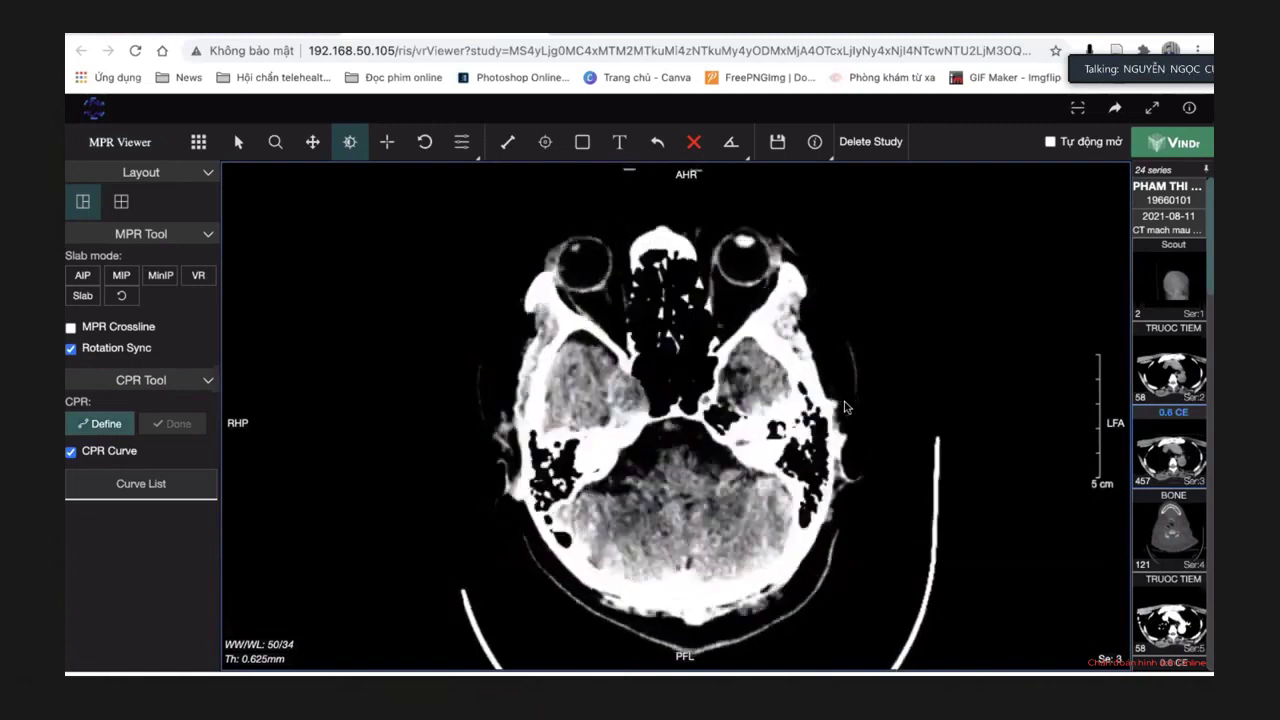
{"action": "scroll", "coordinate": [845, 407], "scroll_direction": "up", "scroll_amount": 3}
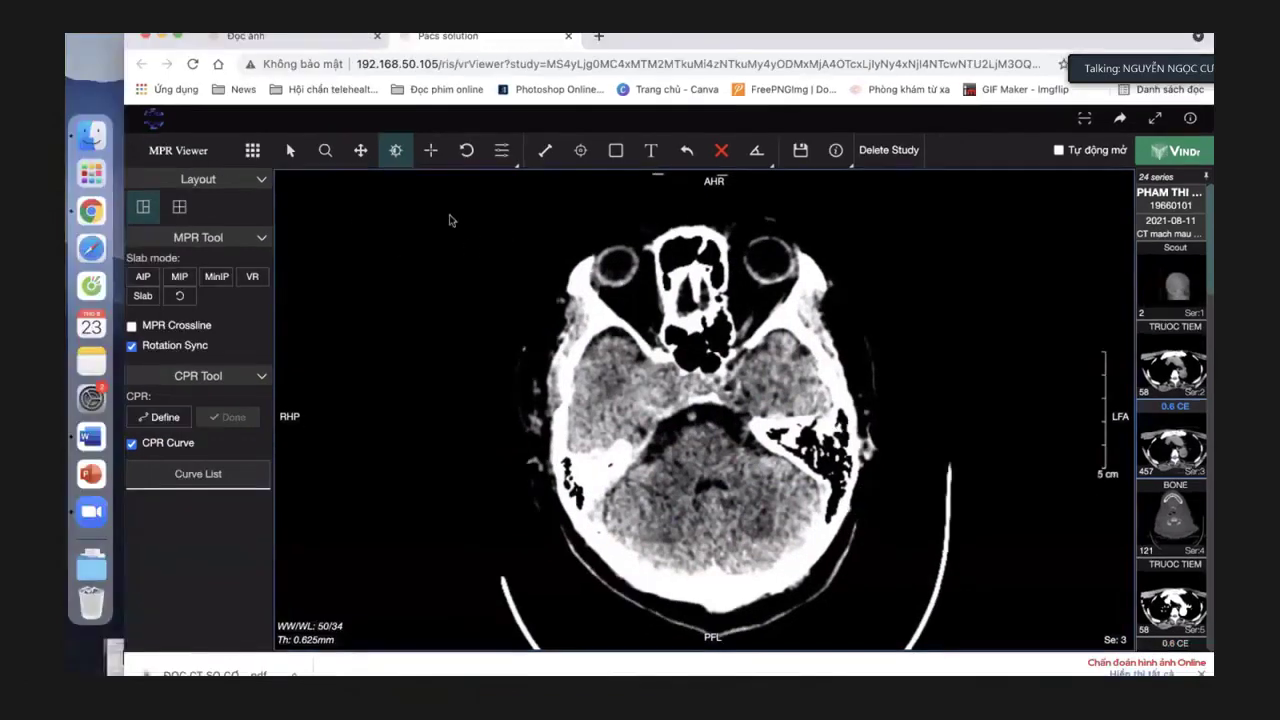
{"action": "left_click", "coordinate": [91, 437]}
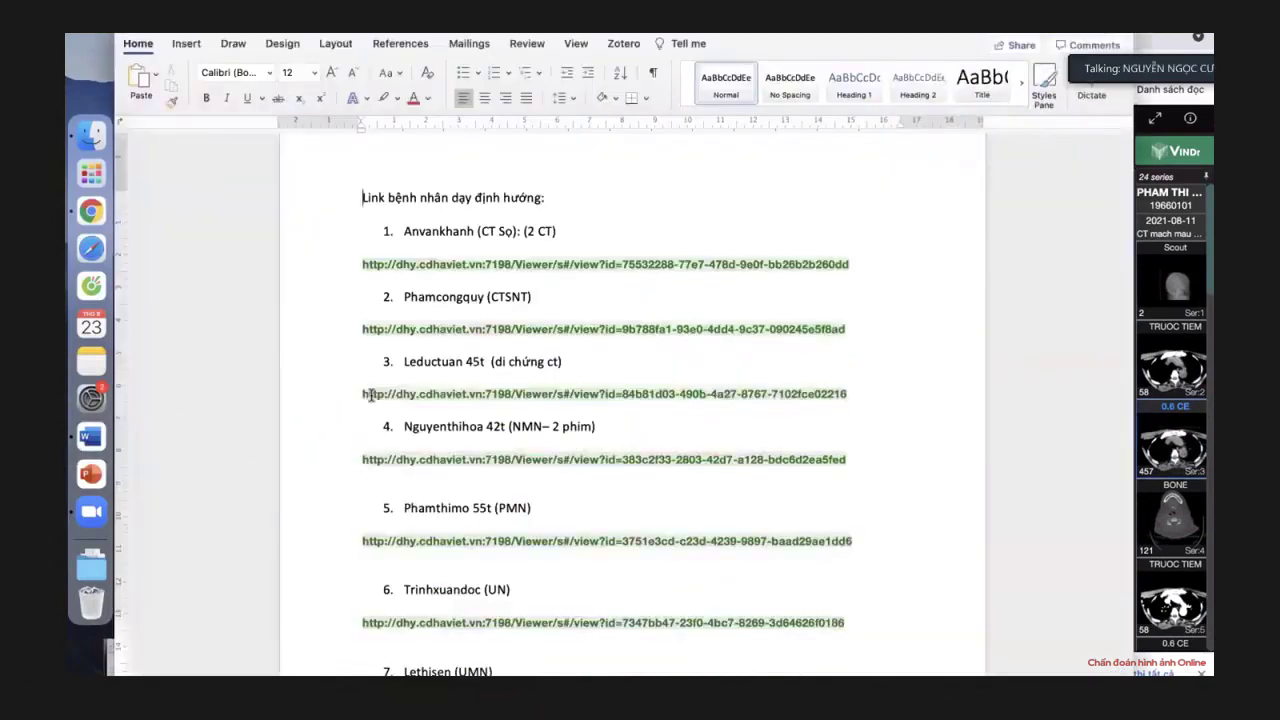
{"action": "scroll", "coordinate": [370, 395], "scroll_direction": "down", "scroll_amount": 5}
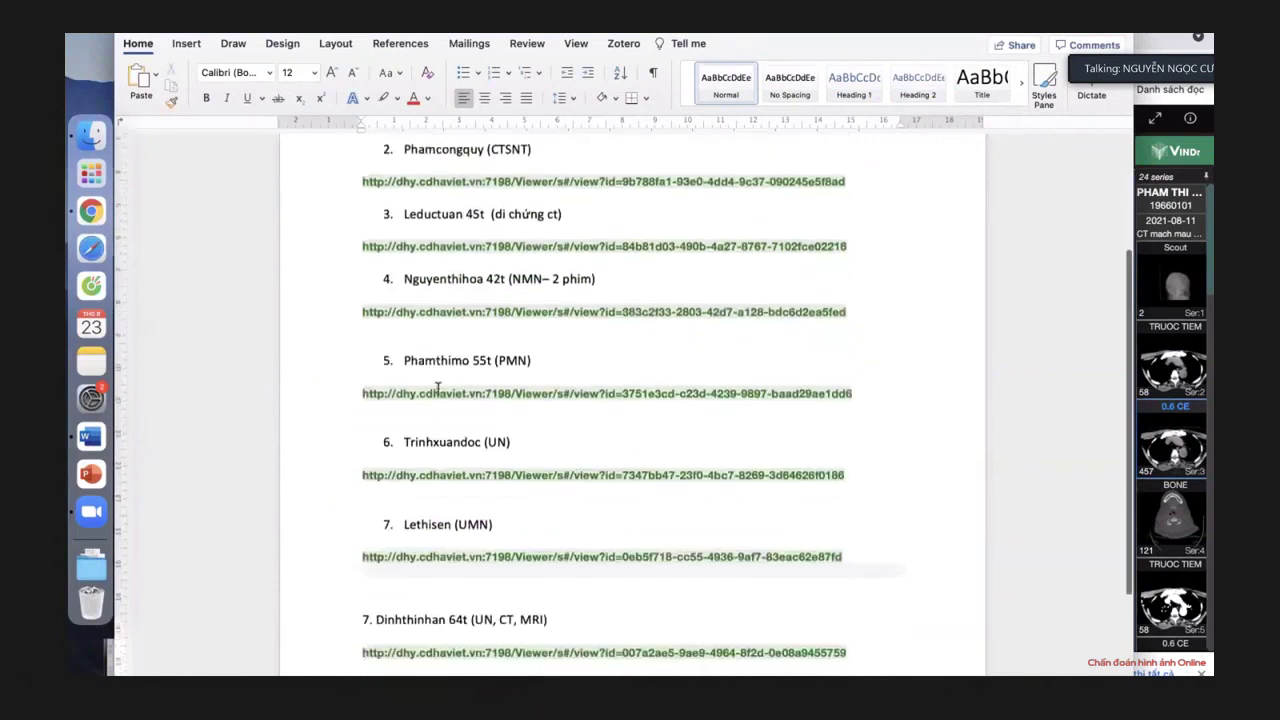
{"action": "scroll", "coordinate": [437, 389], "scroll_direction": "down", "scroll_amount": 3}
{"action": "scroll", "coordinate": [437, 389], "scroll_direction": "up", "scroll_amount": 8}
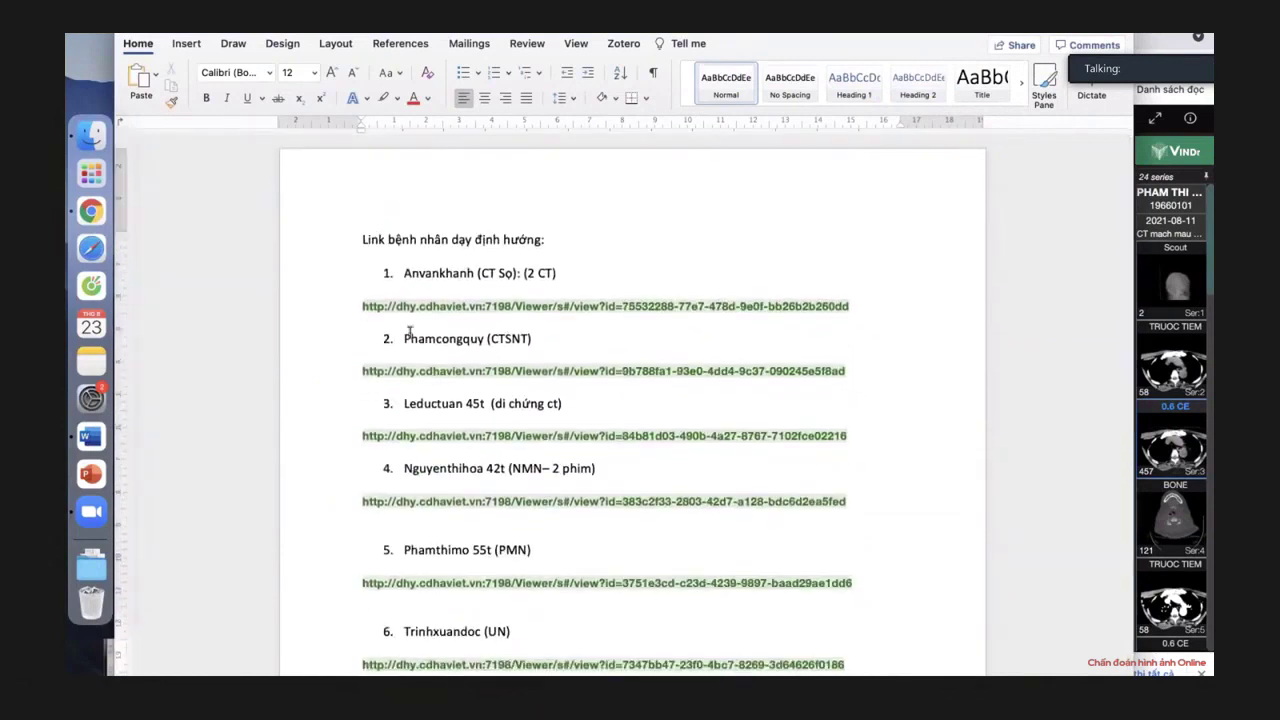
{"action": "scroll", "coordinate": [378, 300], "scroll_direction": "down", "scroll_amount": 7}
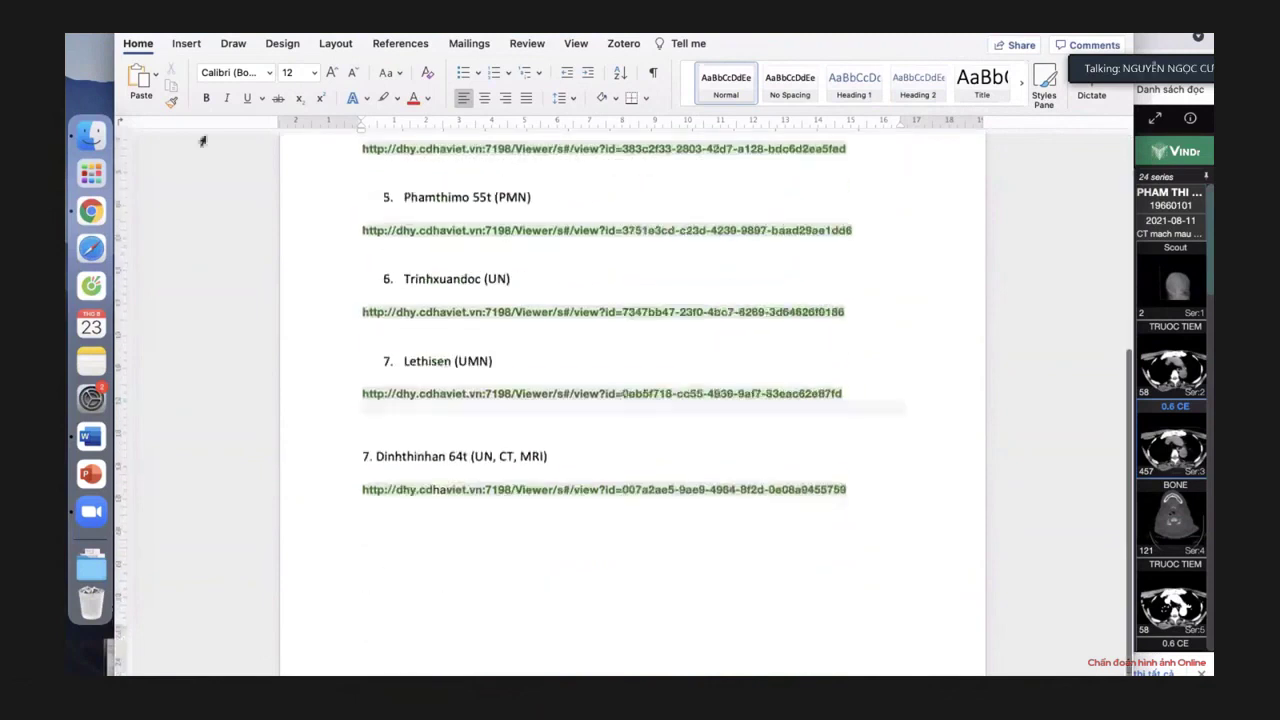
{"action": "scroll", "coordinate": [450, 288], "scroll_direction": "up", "scroll_amount": 8}
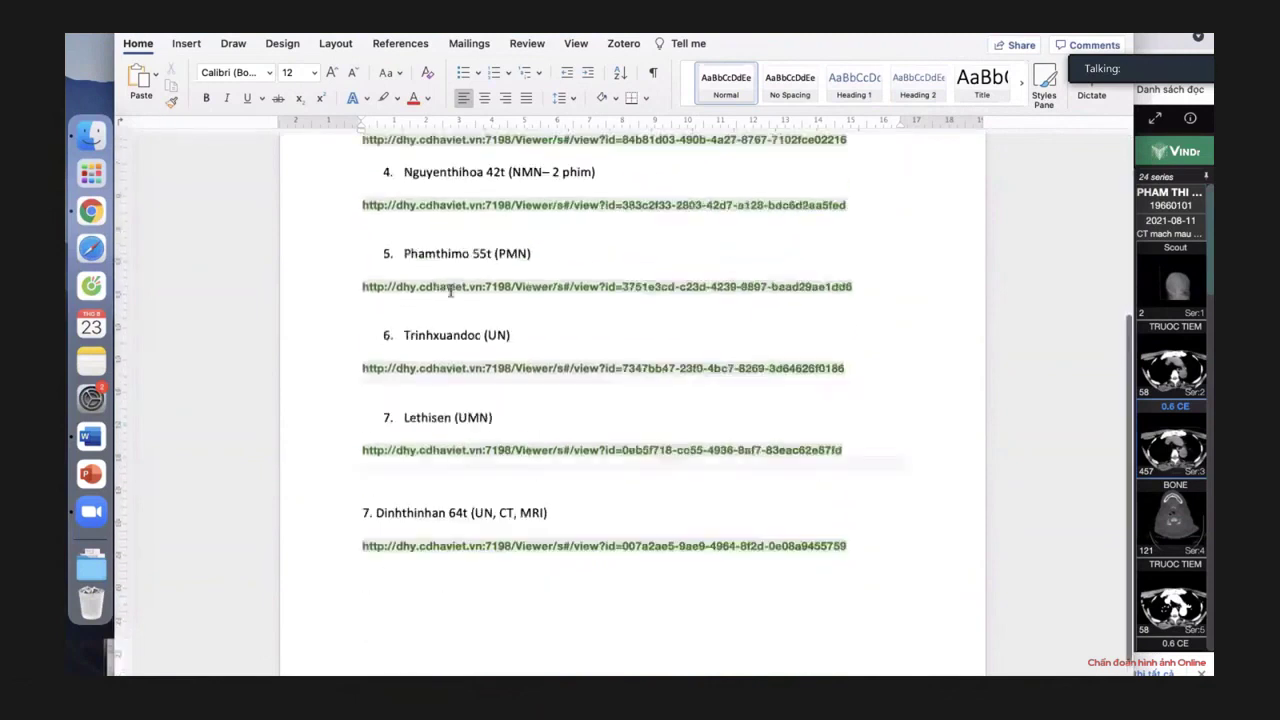
{"action": "scroll", "coordinate": [450, 290], "scroll_direction": "down", "scroll_amount": 7}
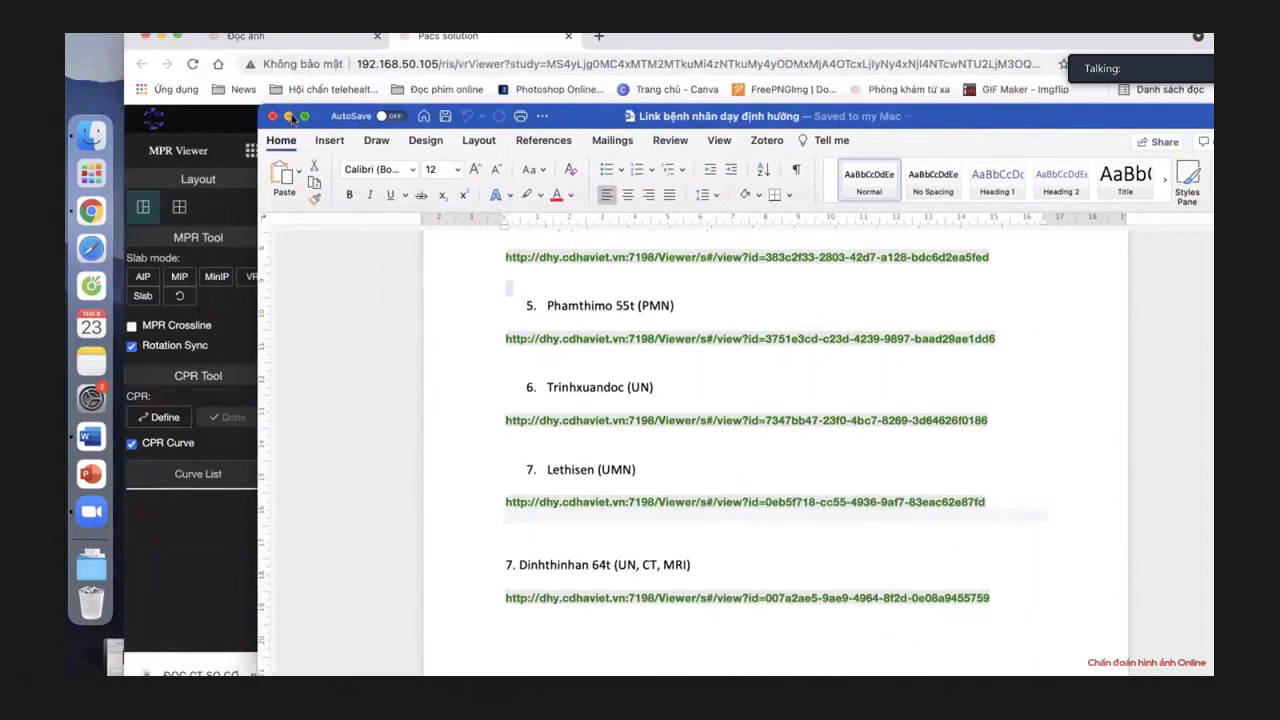
{"action": "left_click", "coordinate": [289, 116]}
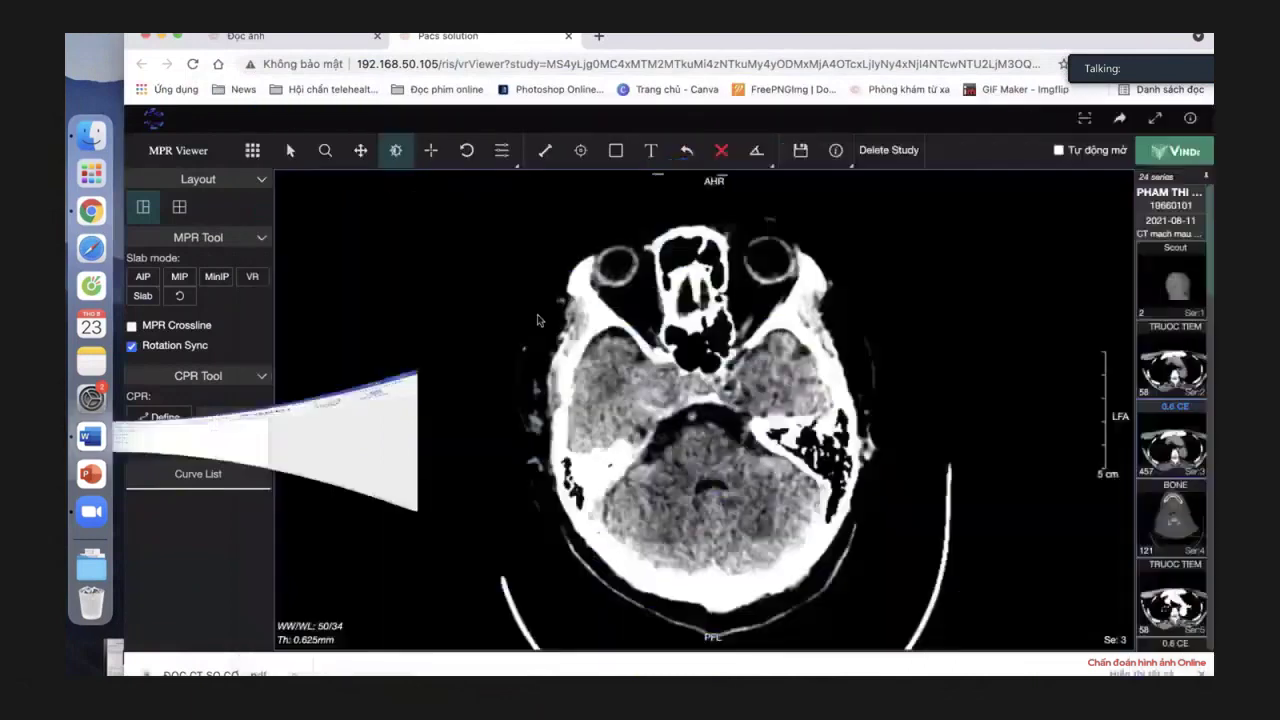
{"action": "scroll", "coordinate": [564, 375], "scroll_direction": "down", "scroll_amount": 3}
{"action": "scroll", "coordinate": [565, 374], "scroll_direction": "down", "scroll_amount": 5}
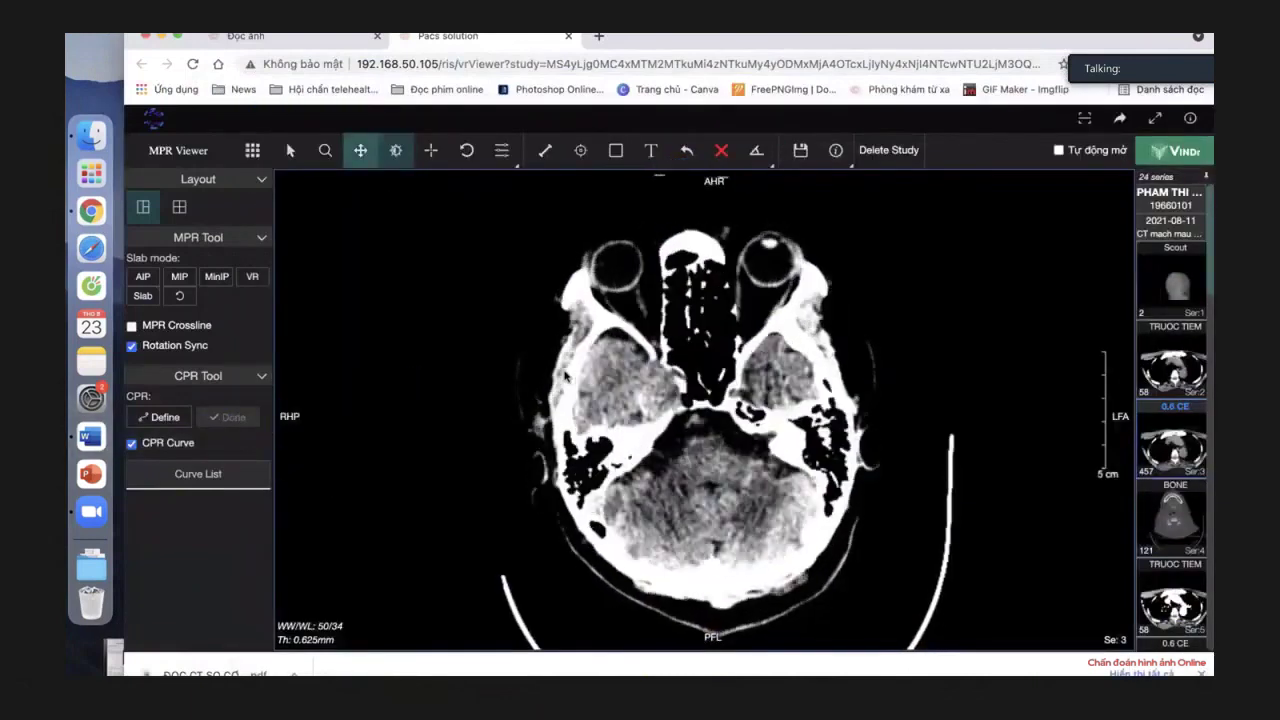
{"action": "scroll", "coordinate": [565, 375], "scroll_direction": "down", "scroll_amount": 4}
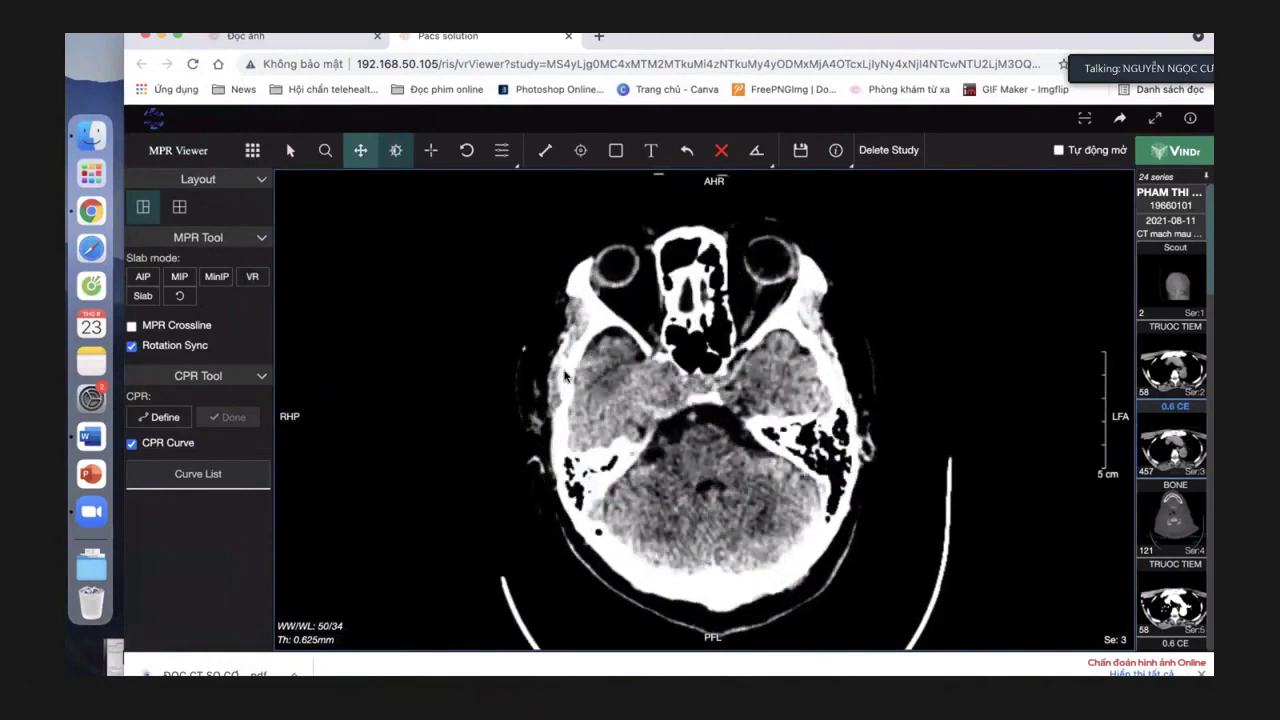
{"action": "scroll", "coordinate": [565, 375], "scroll_direction": "down", "scroll_amount": 3}
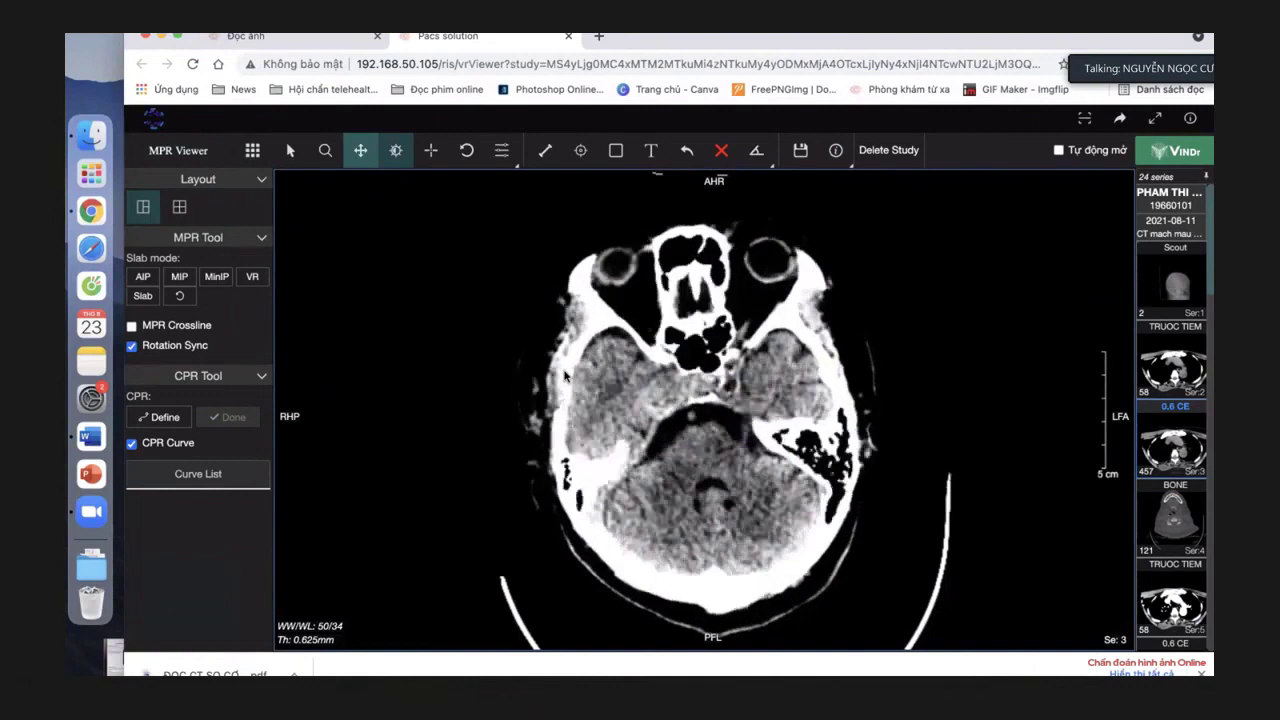
{"action": "scroll", "coordinate": [565, 375], "scroll_direction": "down", "scroll_amount": 3}
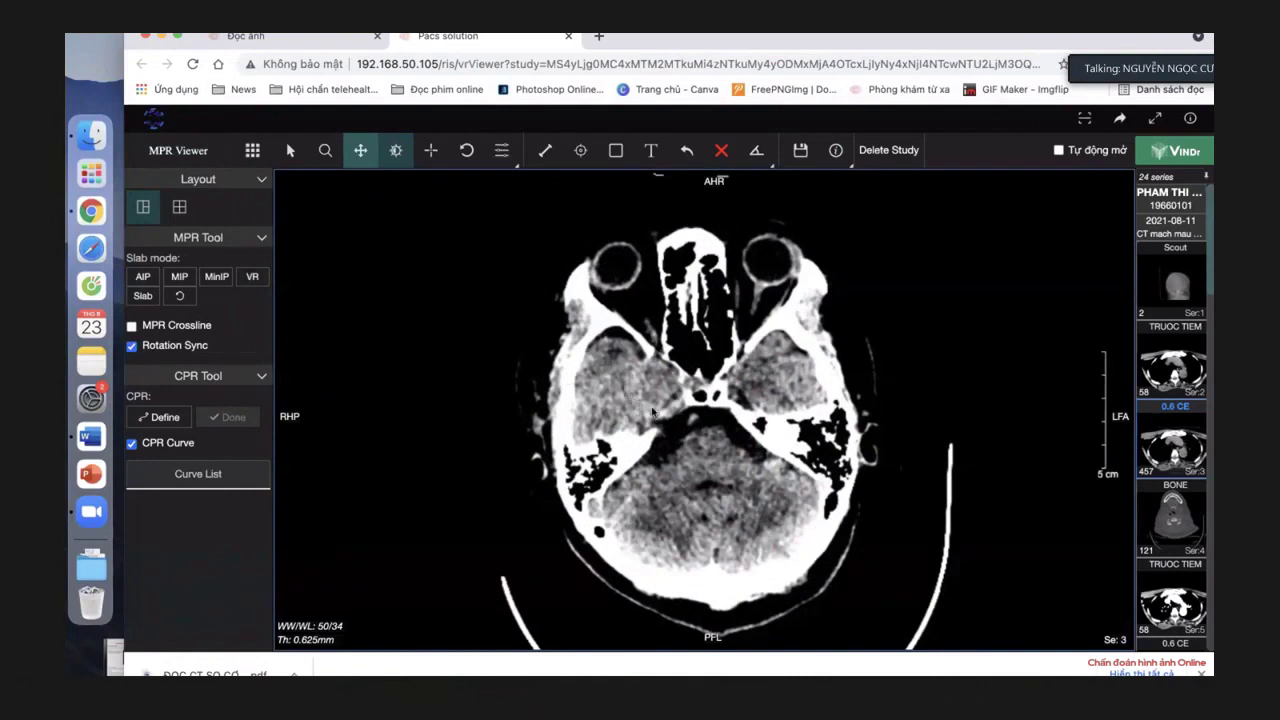
{"action": "scroll", "coordinate": [658, 412], "scroll_direction": "down", "scroll_amount": 3}
{"action": "scroll", "coordinate": [658, 412], "scroll_direction": "down", "scroll_amount": 2}
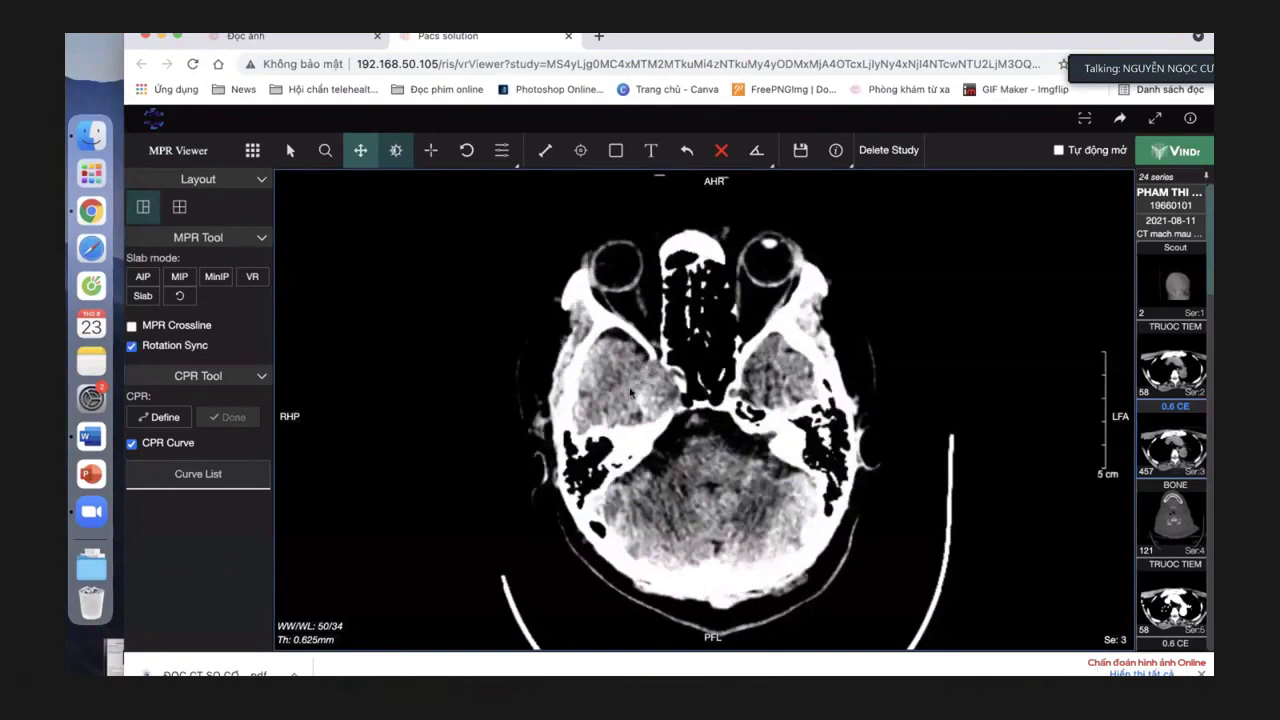
{"action": "scroll", "coordinate": [643, 423], "scroll_direction": "down", "scroll_amount": 4}
{"action": "scroll", "coordinate": [643, 423], "scroll_direction": "down", "scroll_amount": 4}
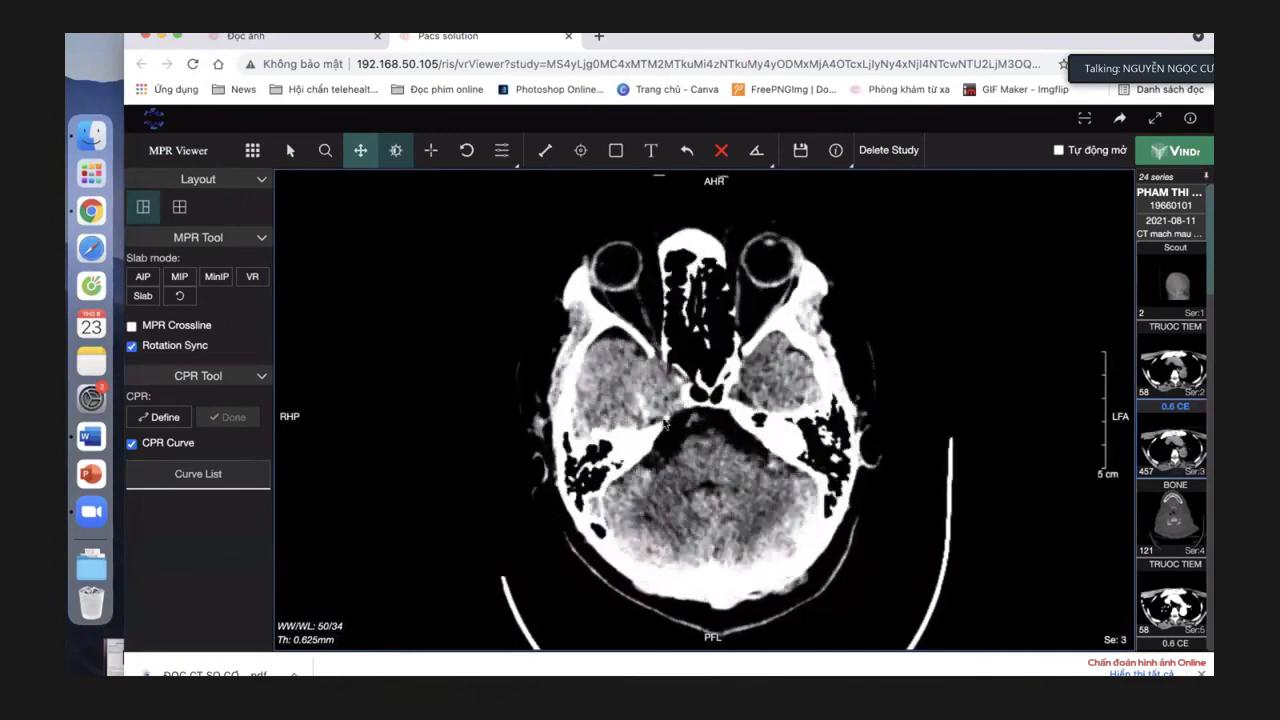
Apply the 1600/450 bone window to the single axial view and page down into the skull base.
{"action": "double_click", "coordinate": [775, 360]}
{"action": "double_click", "coordinate": [660, 398]}
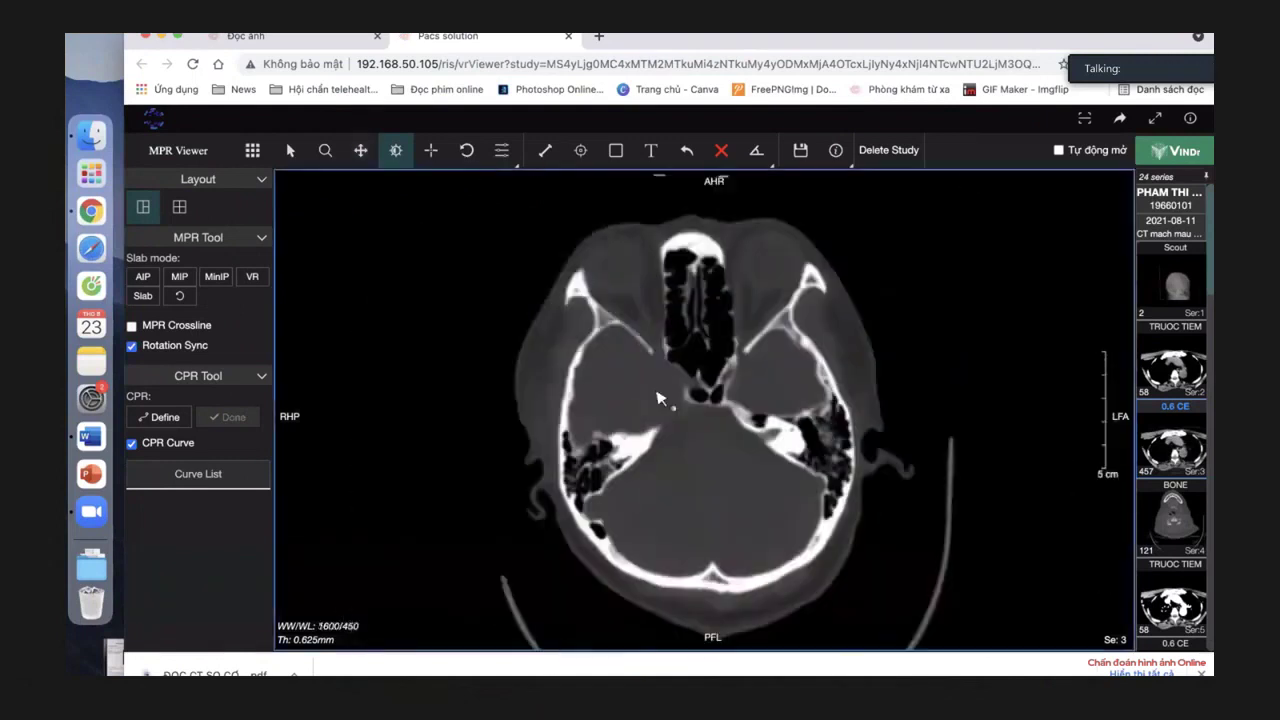
{"action": "scroll", "coordinate": [657, 398], "scroll_direction": "down", "scroll_amount": 5}
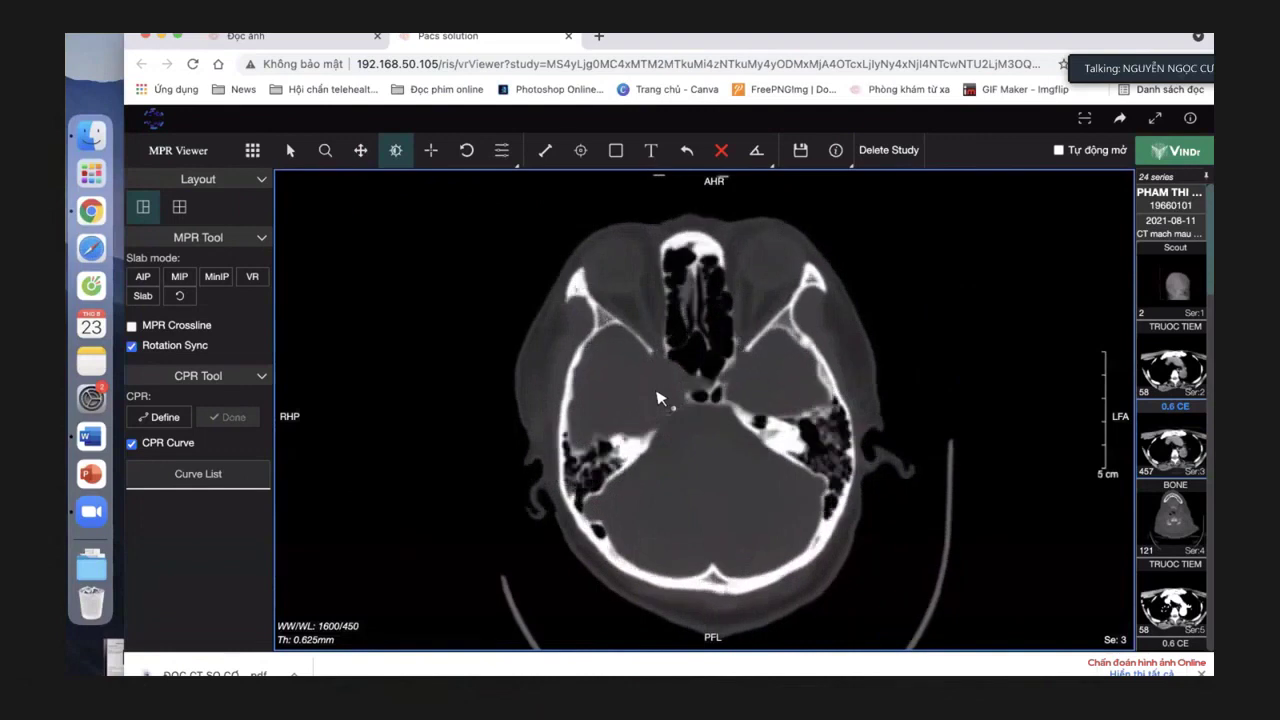
{"action": "scroll", "coordinate": [657, 398], "scroll_direction": "down", "scroll_amount": 3}
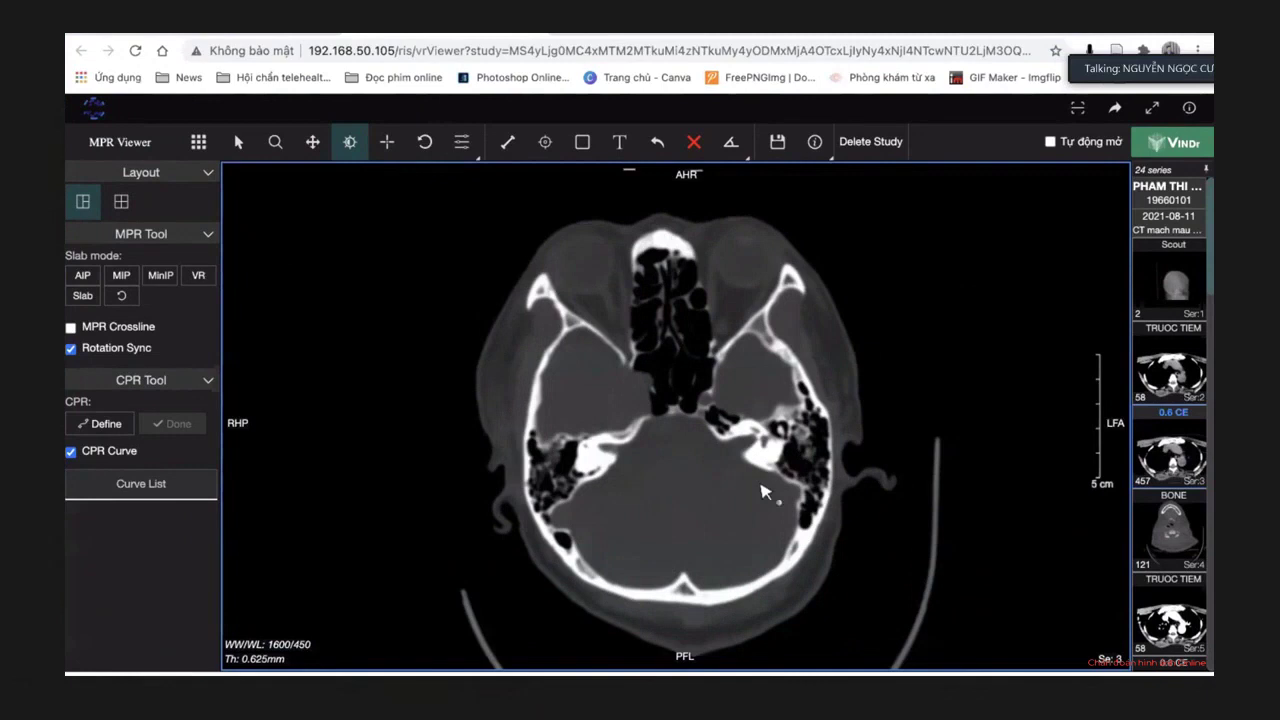
{"action": "scroll", "coordinate": [740, 463], "scroll_direction": "down", "scroll_amount": 5}
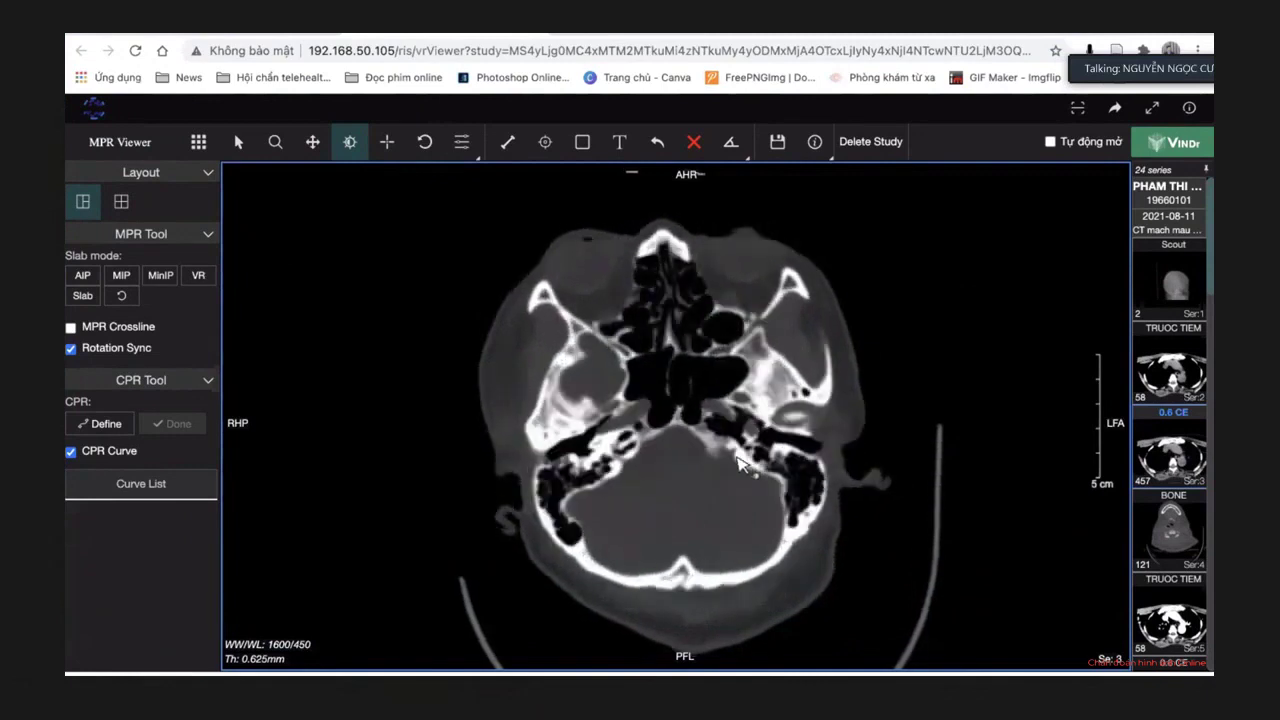
Page back and forth through the petrous-bone slices, showing sinuses and mastoid air cells.
{"action": "scroll", "coordinate": [740, 463], "scroll_direction": "up", "scroll_amount": 8}
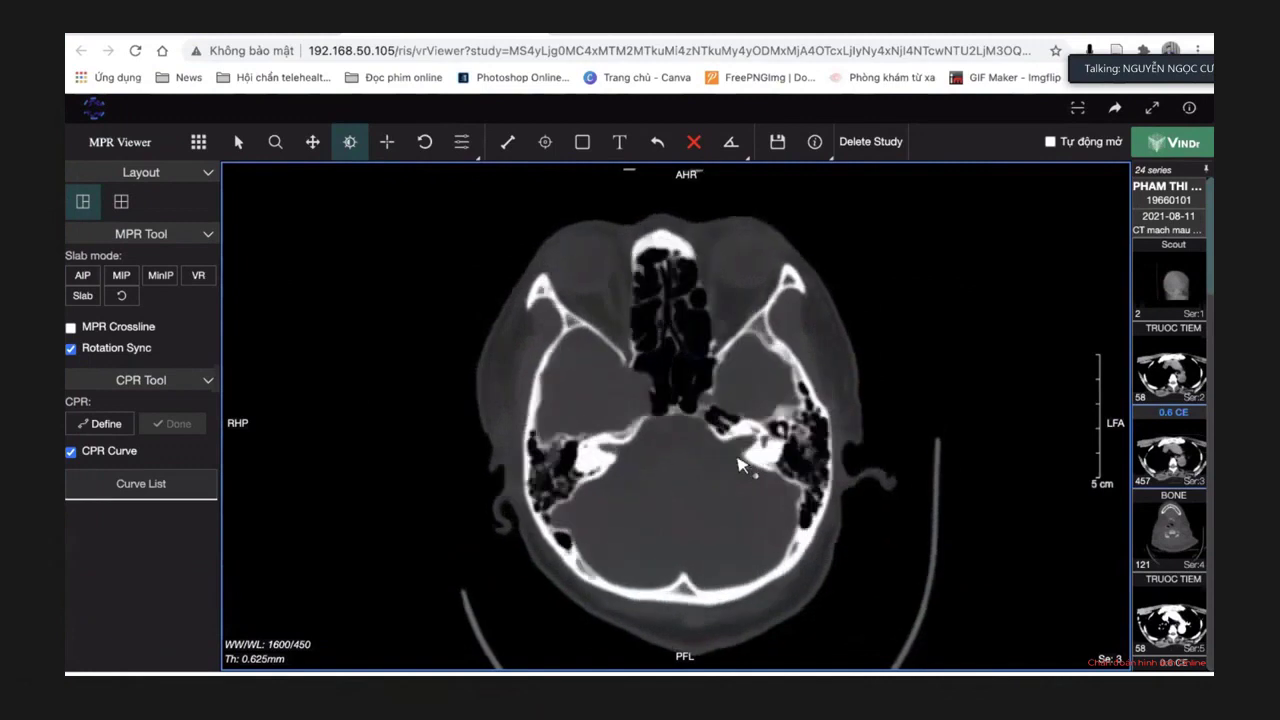
{"action": "scroll", "coordinate": [740, 463], "scroll_direction": "up", "scroll_amount": 1}
{"action": "scroll", "coordinate": [740, 463], "scroll_direction": "down", "scroll_amount": 3}
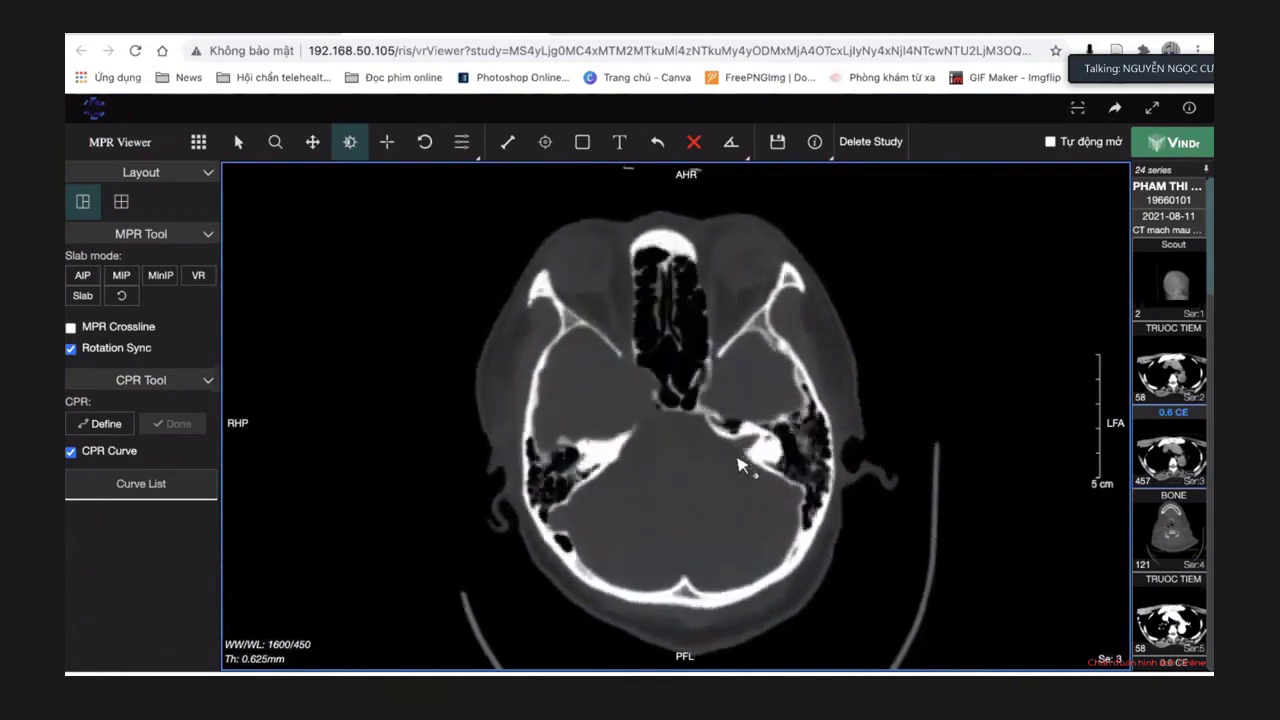
{"action": "scroll", "coordinate": [740, 463], "scroll_direction": "up", "scroll_amount": 5}
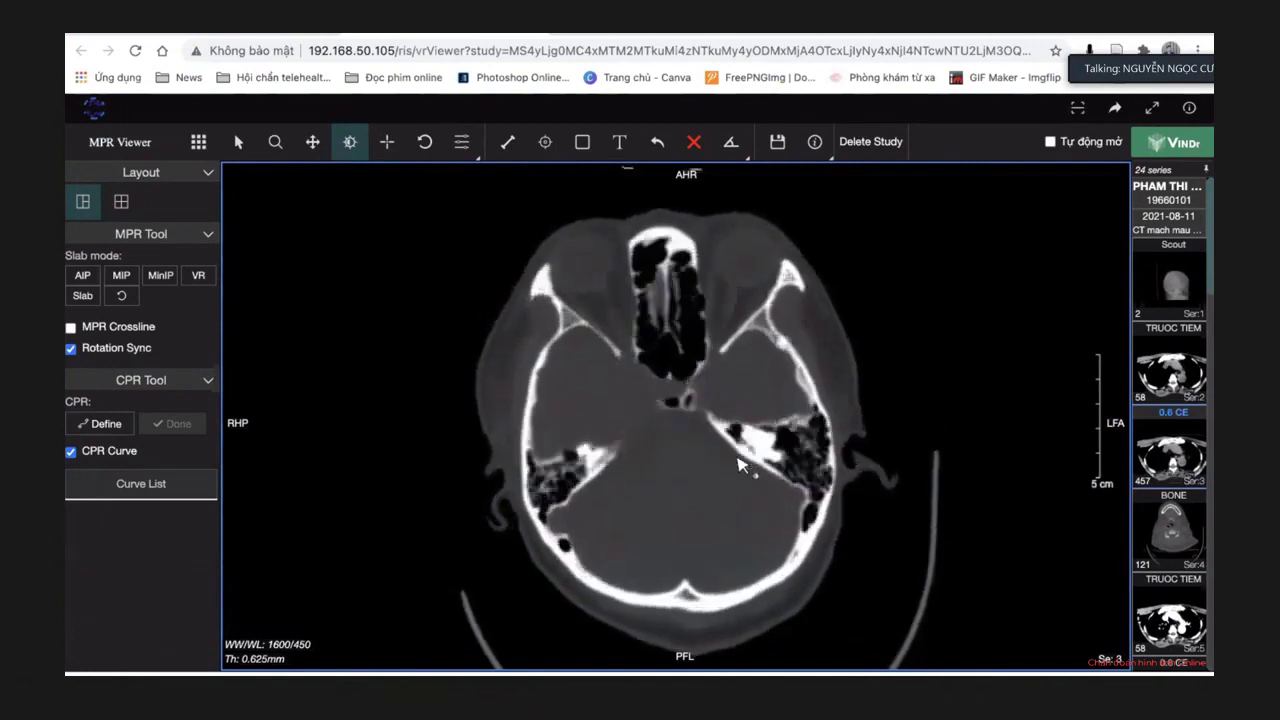
{"action": "scroll", "coordinate": [742, 462], "scroll_direction": "up", "scroll_amount": 2}
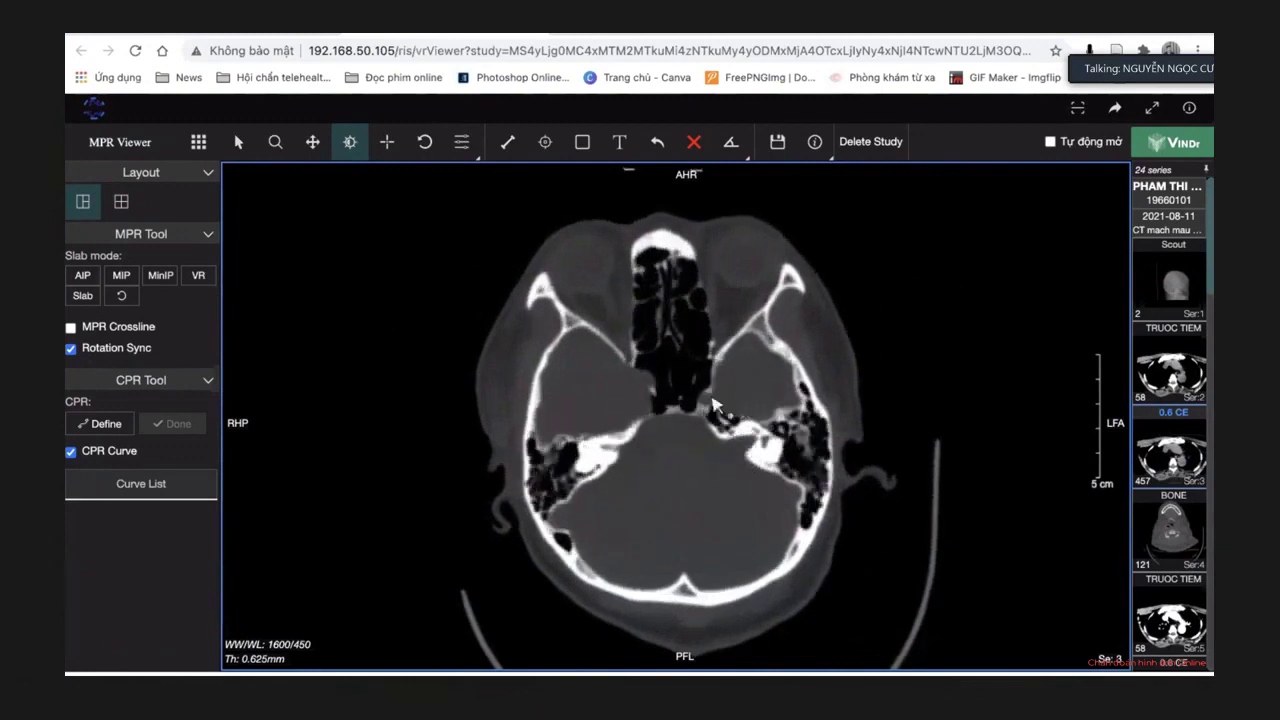
{"action": "scroll", "coordinate": [708, 428], "scroll_direction": "down", "scroll_amount": 4}
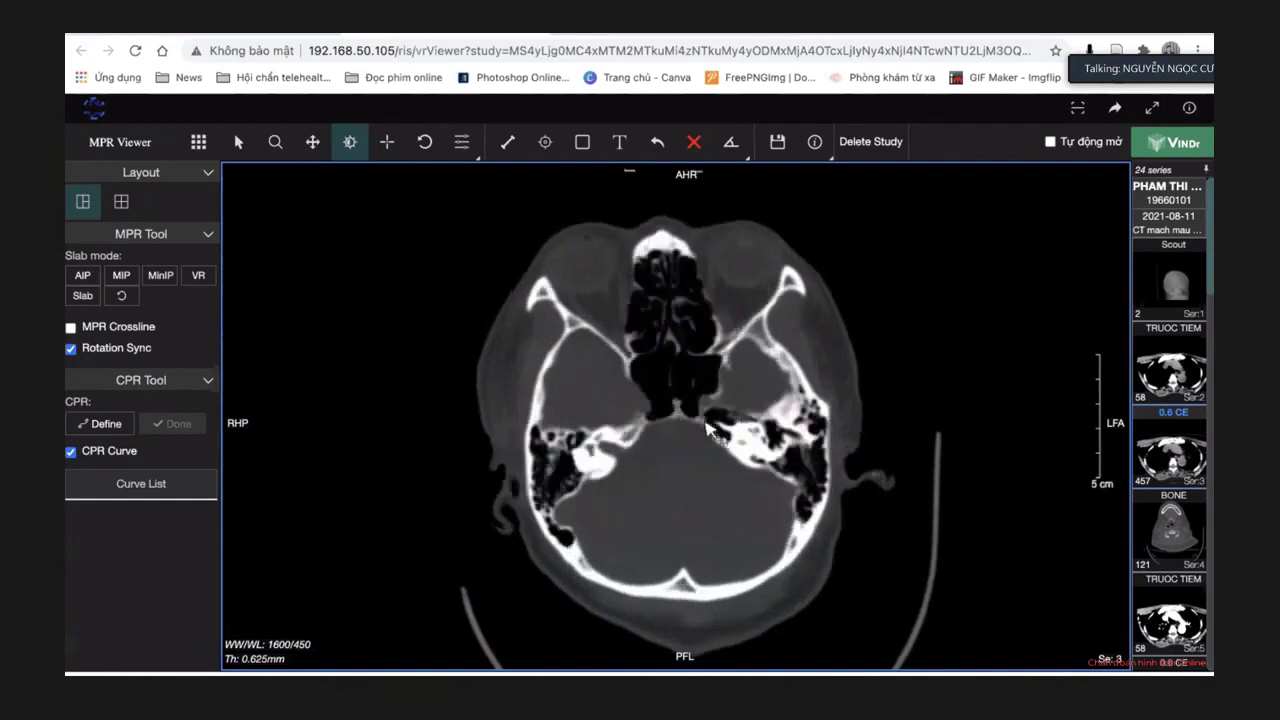
{"action": "scroll", "coordinate": [708, 428], "scroll_direction": "up", "scroll_amount": 5}
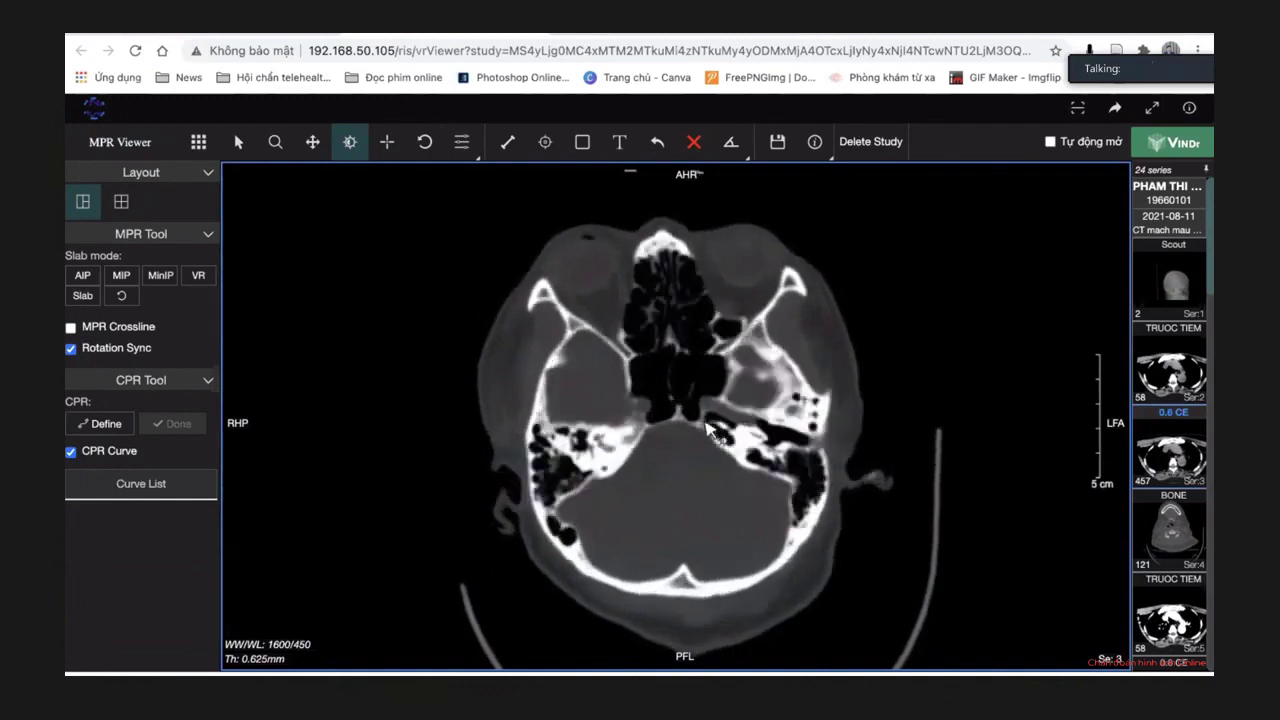
{"action": "scroll", "coordinate": [708, 428], "scroll_direction": "up", "scroll_amount": 2}
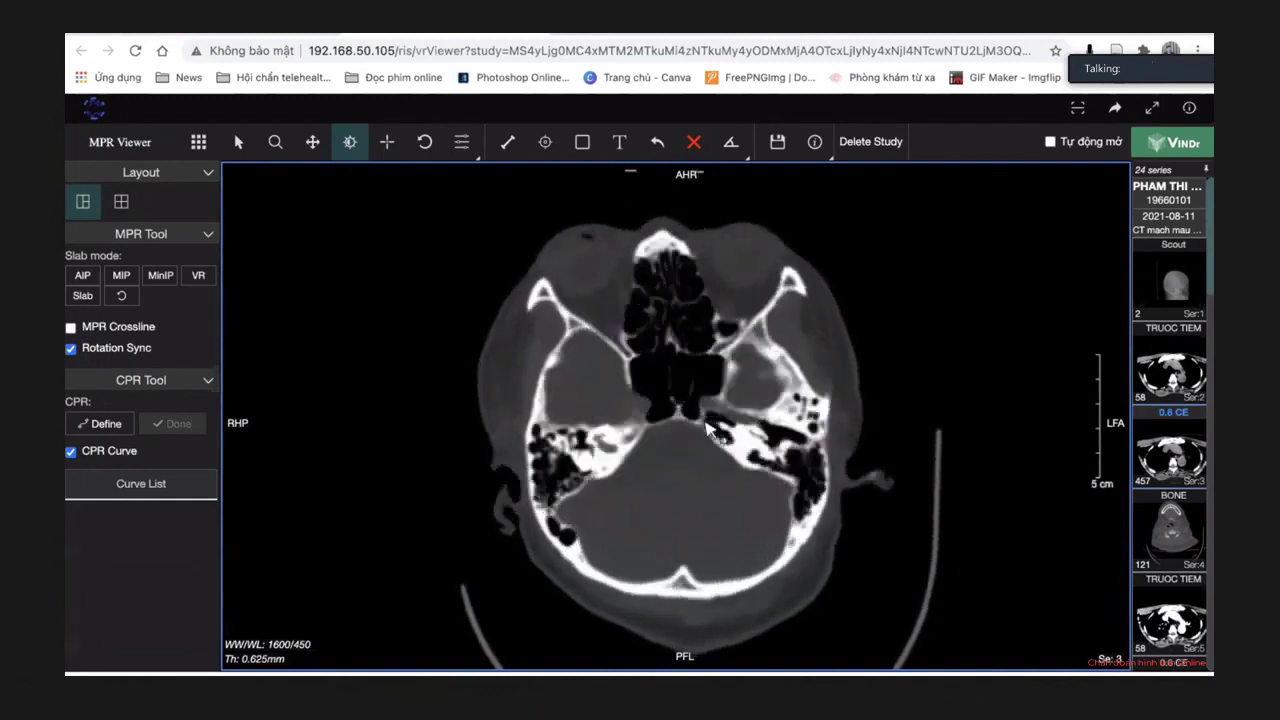
{"action": "scroll", "coordinate": [708, 428], "scroll_direction": "up", "scroll_amount": 1}
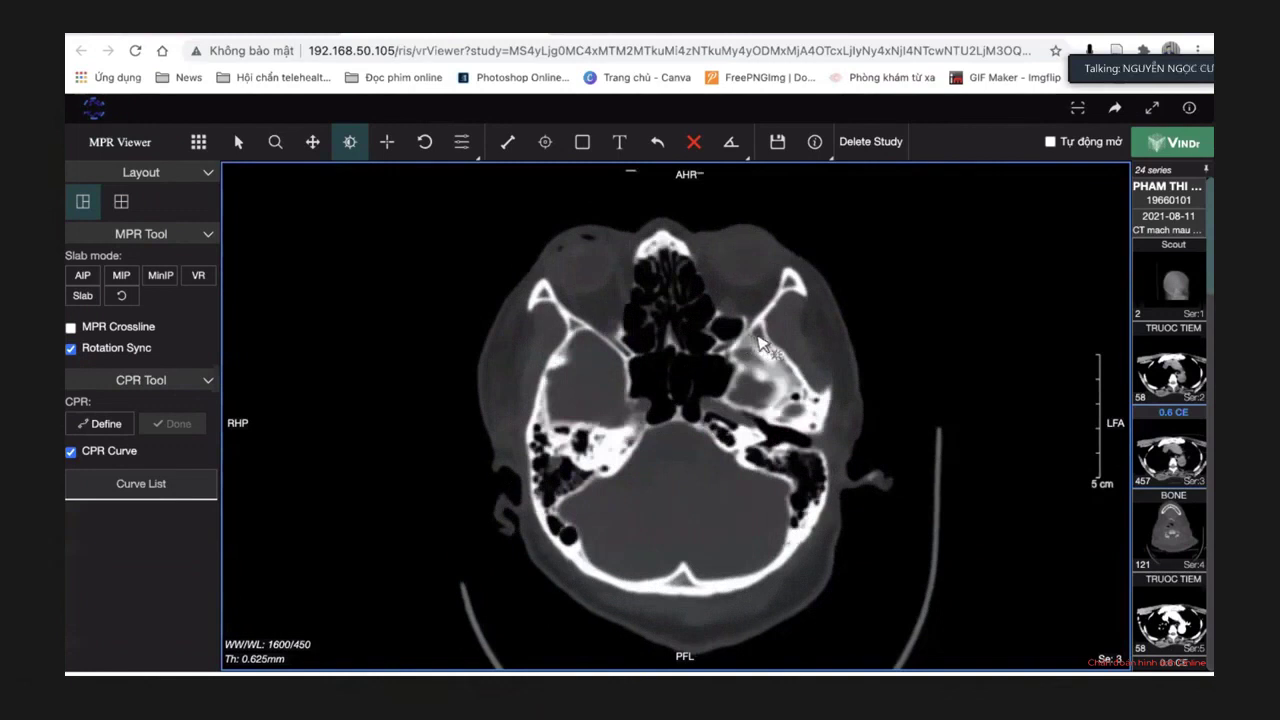
{"action": "scroll", "coordinate": [758, 342], "scroll_direction": "up", "scroll_amount": 1}
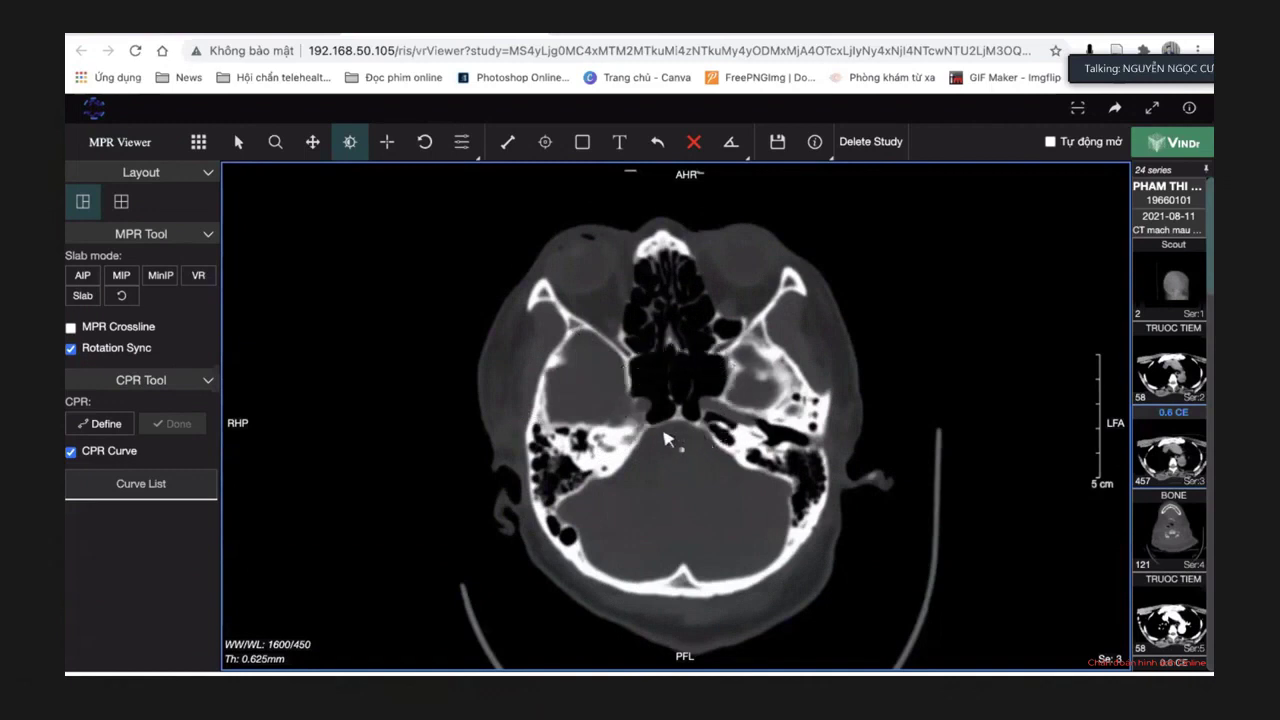
{"action": "scroll", "coordinate": [712, 406], "scroll_direction": "down", "scroll_amount": 2}
{"action": "scroll", "coordinate": [712, 406], "scroll_direction": "down", "scroll_amount": 5}
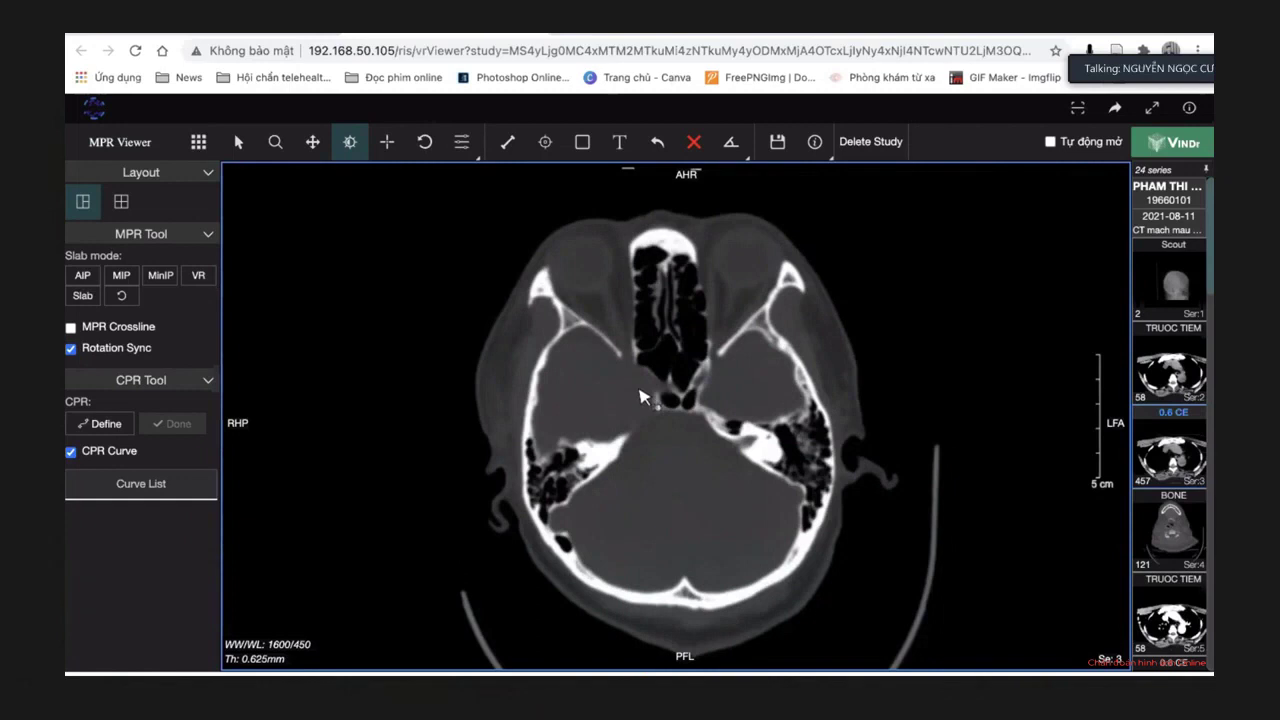
{"action": "scroll", "coordinate": [686, 422], "scroll_direction": "down", "scroll_amount": 1}
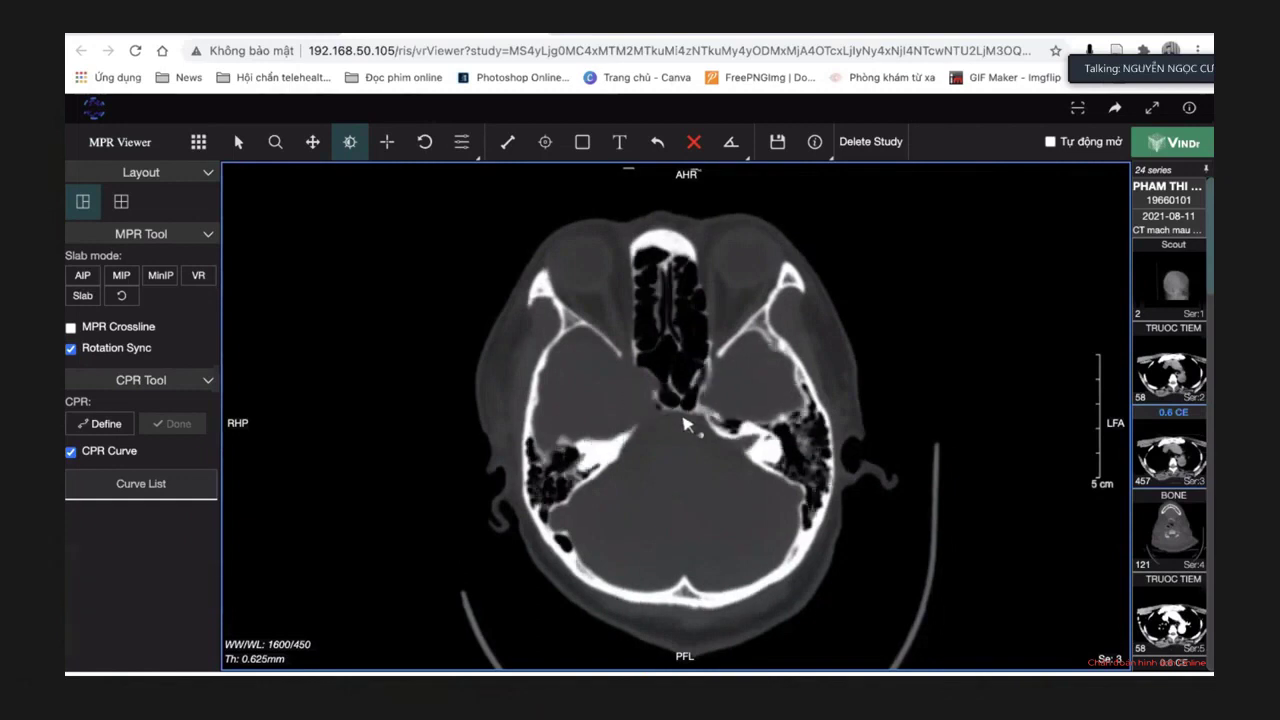
{"action": "scroll", "coordinate": [686, 422], "scroll_direction": "down", "scroll_amount": 5}
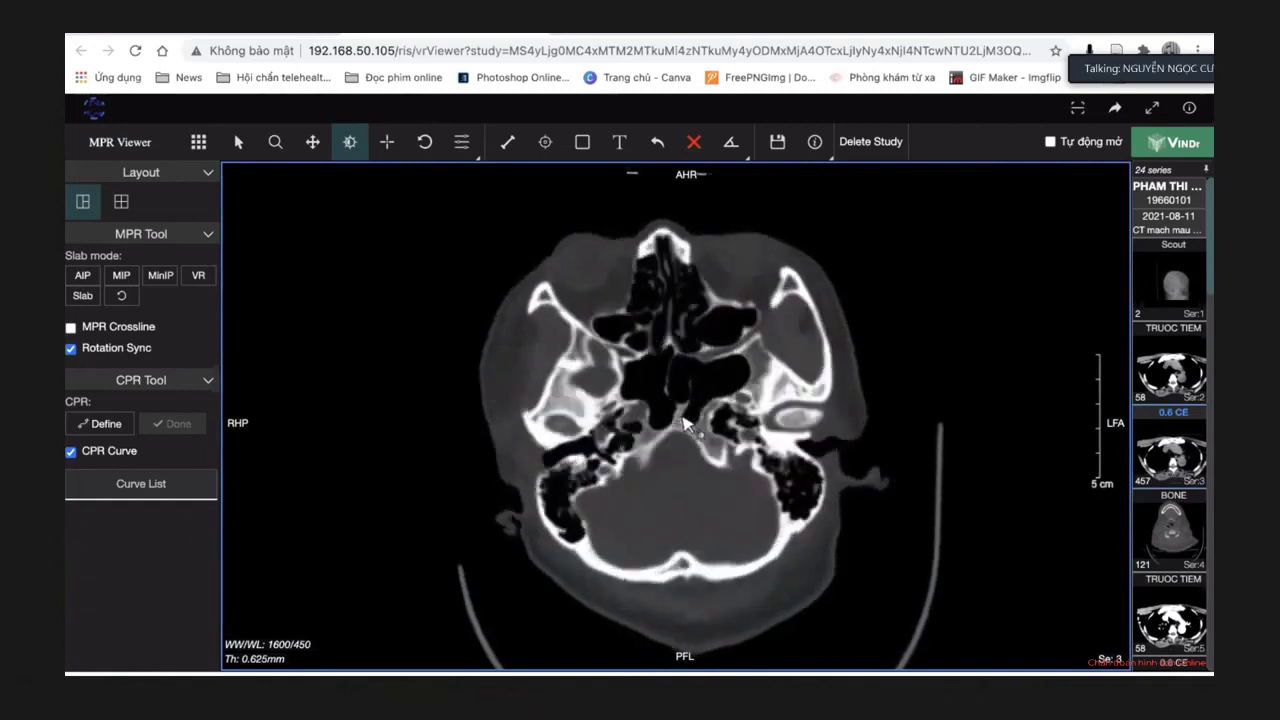
Scroll the axial slices up from the skull base to the middle cranial fossae and orbit roofs.
{"action": "scroll", "coordinate": [686, 422], "scroll_direction": "down", "scroll_amount": 4}
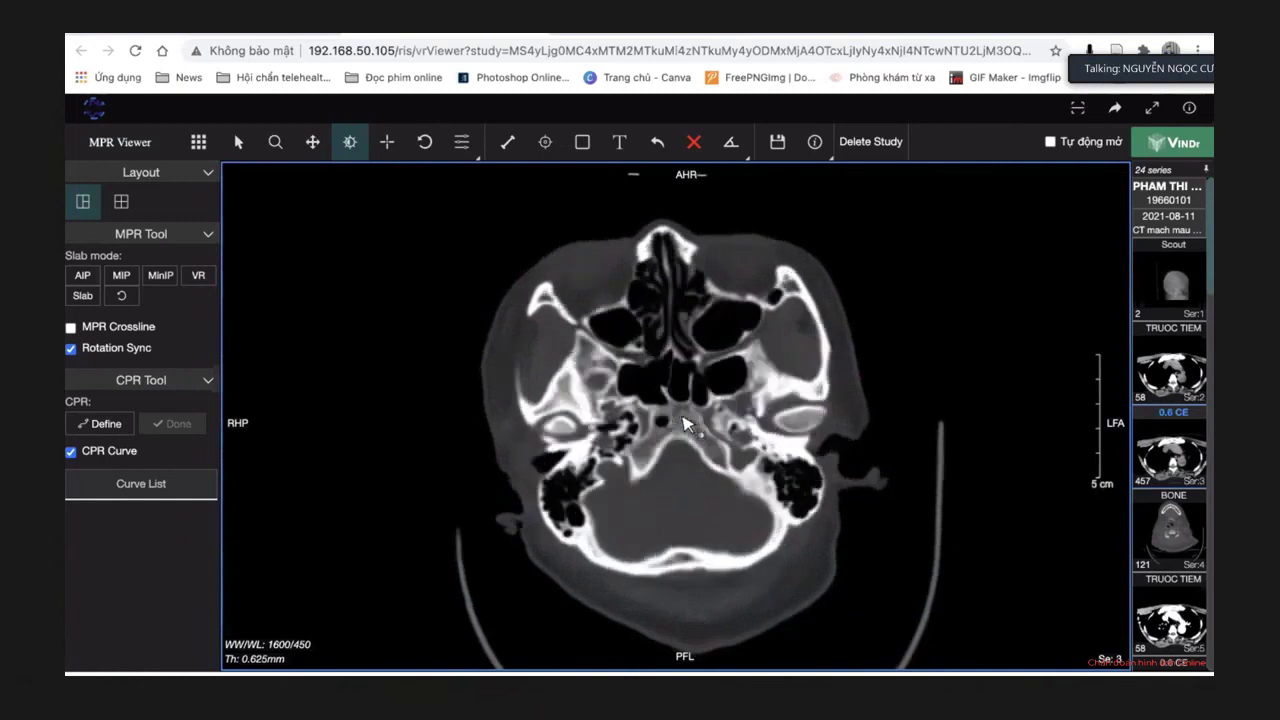
{"action": "scroll", "coordinate": [686, 422], "scroll_direction": "down", "scroll_amount": 4}
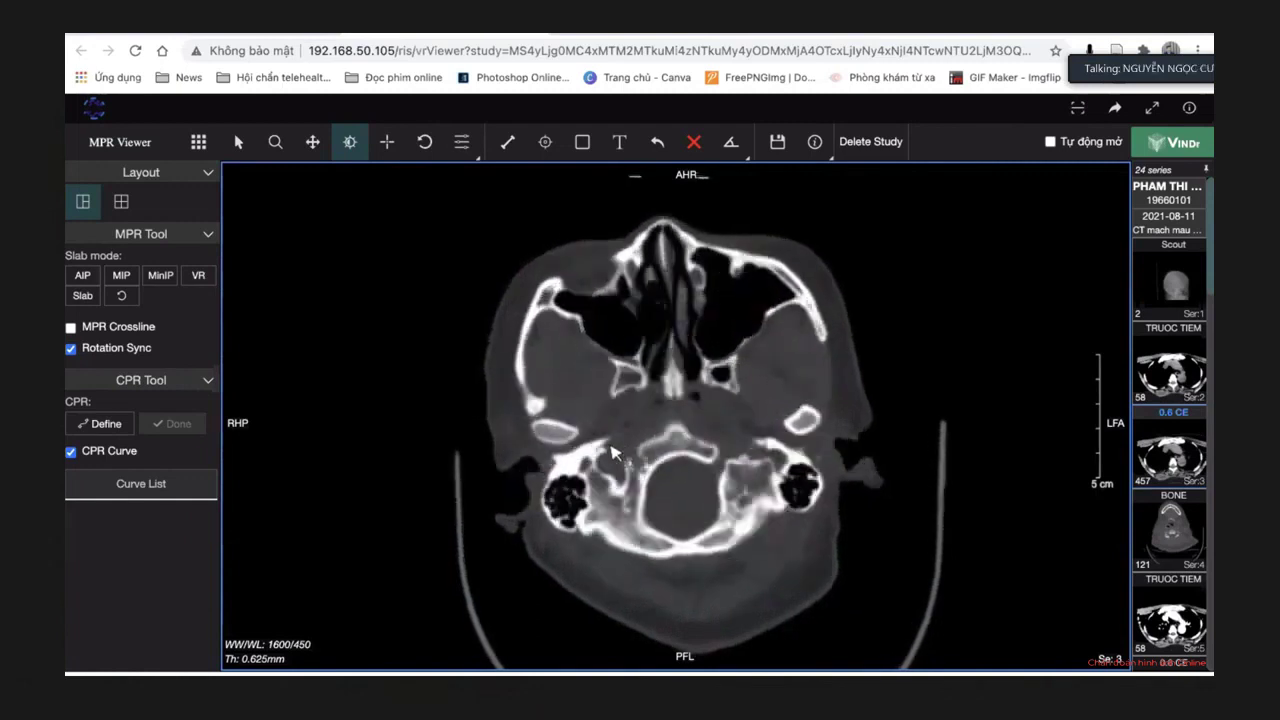
{"action": "scroll", "coordinate": [613, 453], "scroll_direction": "down", "scroll_amount": 1}
{"action": "scroll", "coordinate": [613, 453], "scroll_direction": "down", "scroll_amount": 1}
{"action": "scroll", "coordinate": [613, 453], "scroll_direction": "down", "scroll_amount": 2}
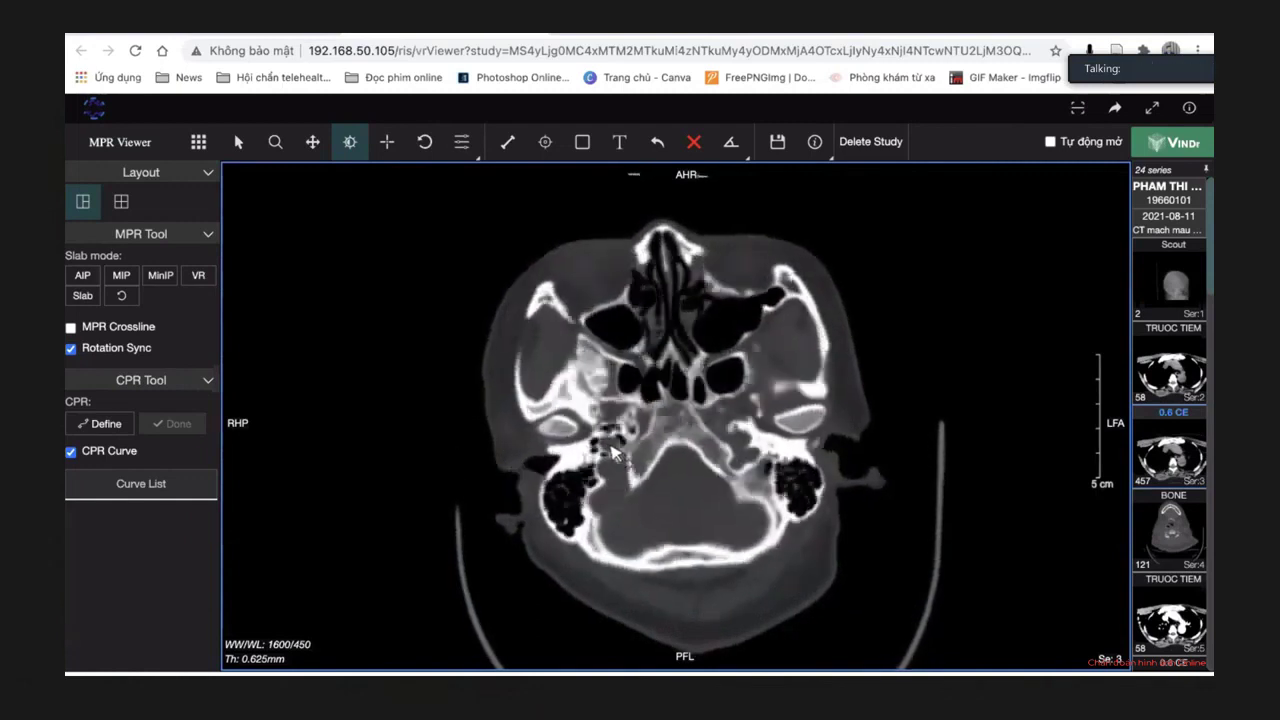
{"action": "scroll", "coordinate": [610, 452], "scroll_direction": "up", "scroll_amount": 5}
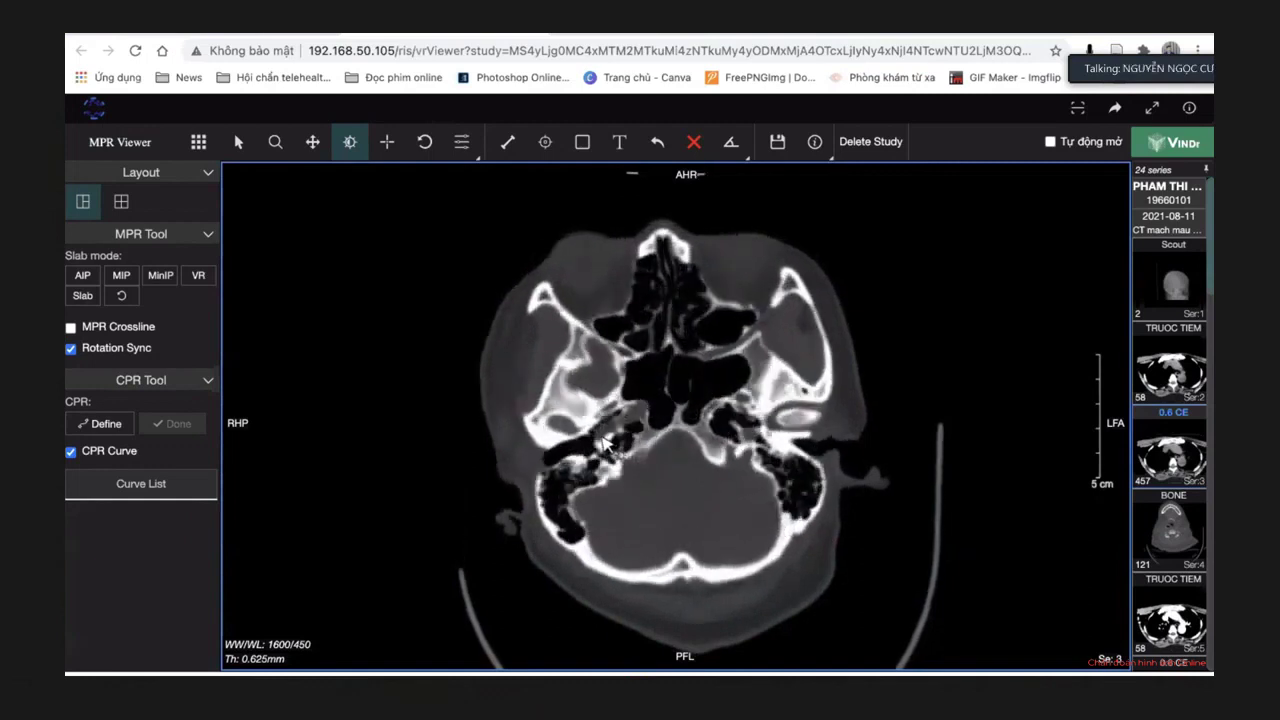
{"action": "scroll", "coordinate": [605, 447], "scroll_direction": "down", "scroll_amount": 6}
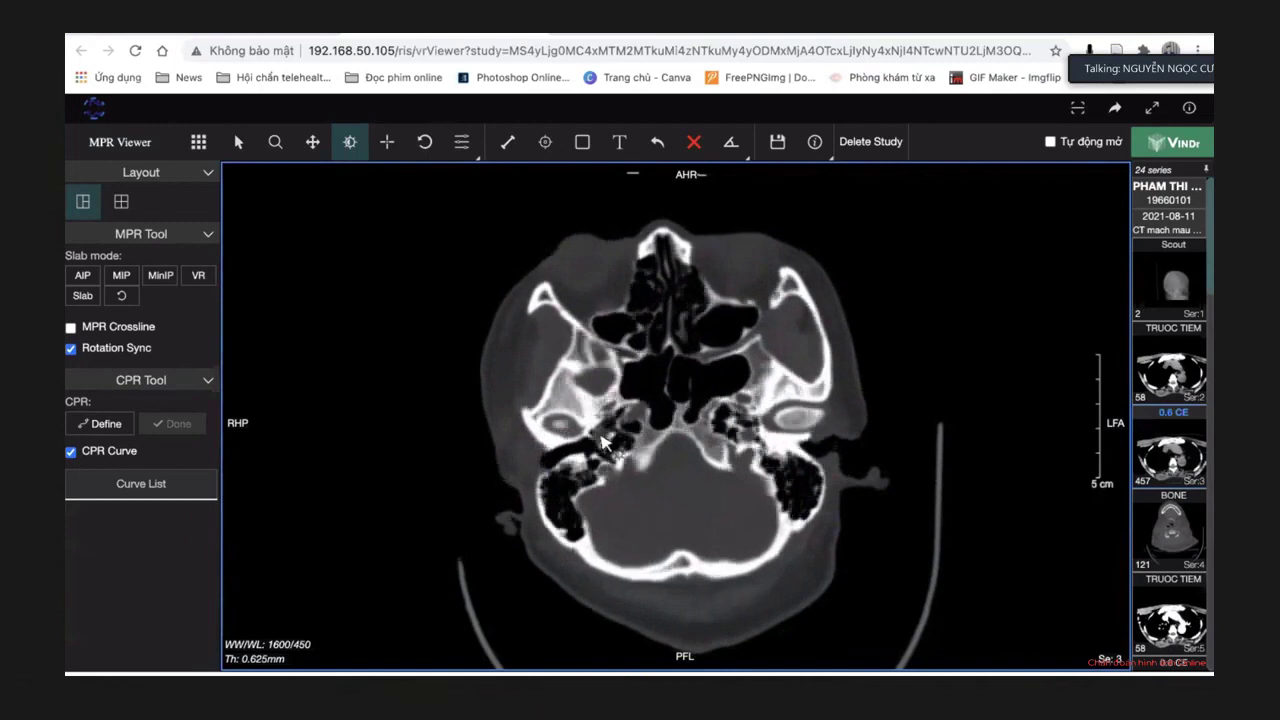
{"action": "scroll", "coordinate": [615, 463], "scroll_direction": "up", "scroll_amount": 6}
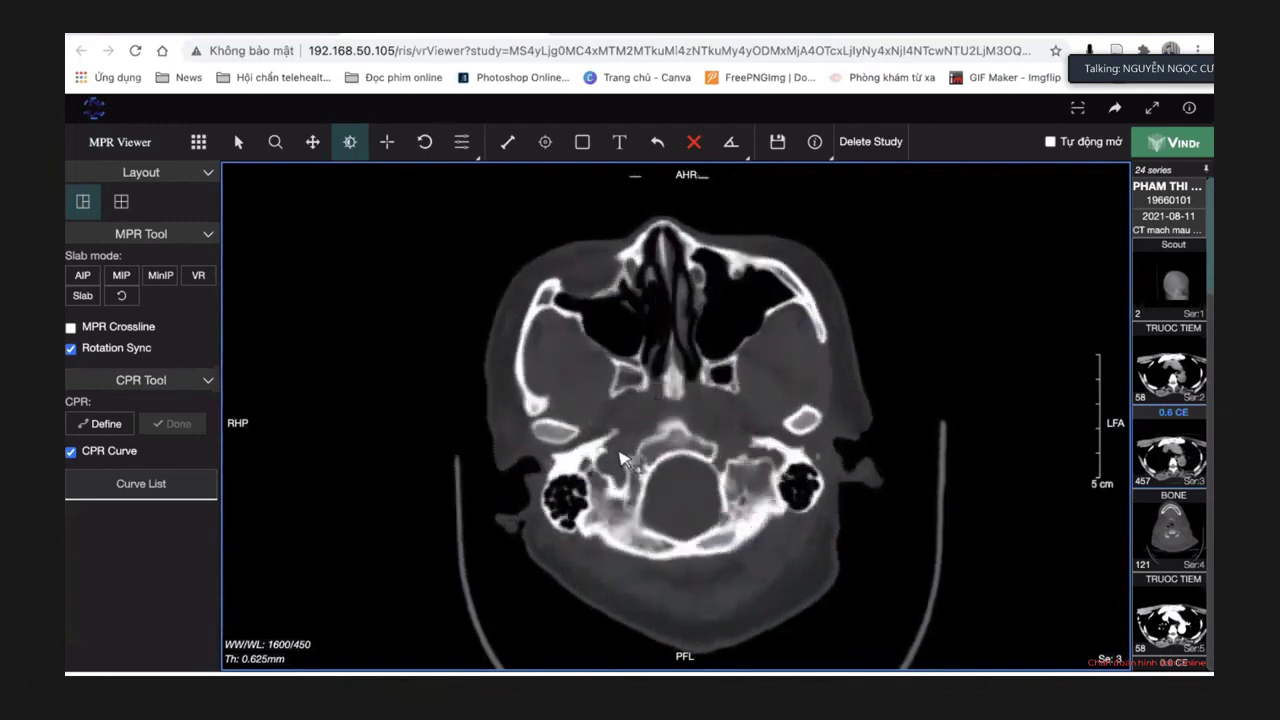
{"action": "scroll", "coordinate": [620, 457], "scroll_direction": "up", "scroll_amount": 1}
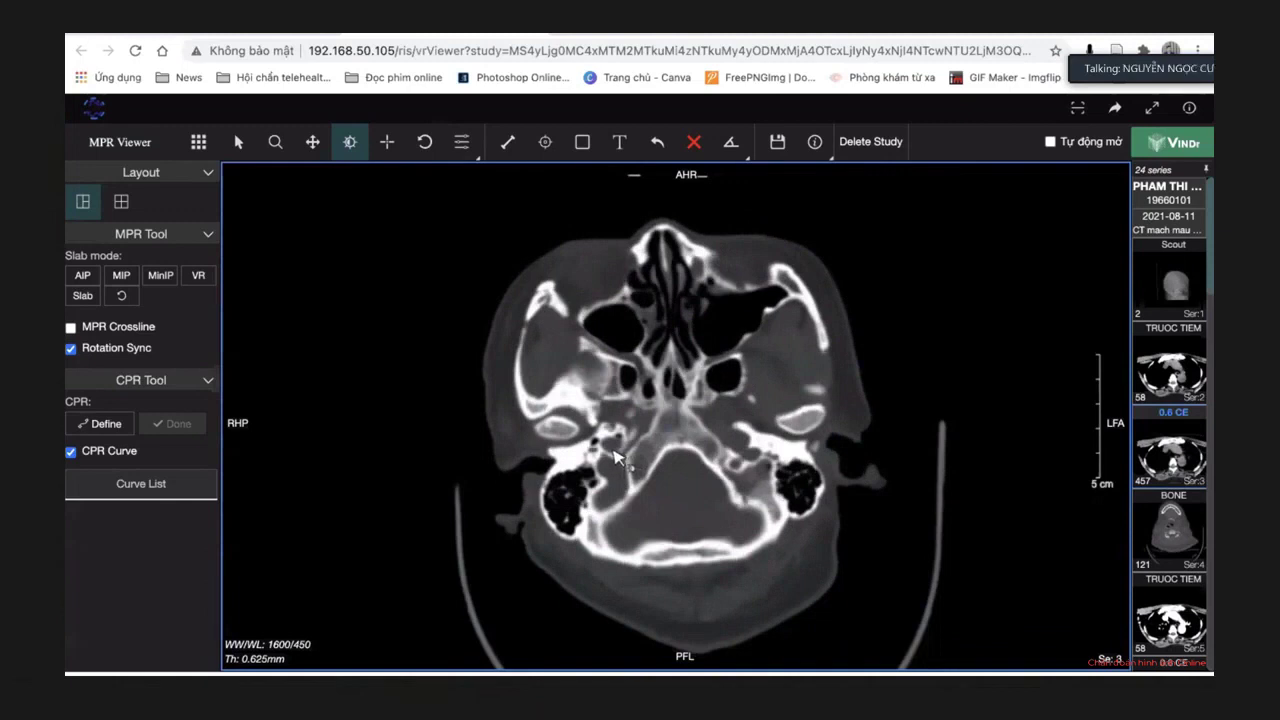
{"action": "scroll", "coordinate": [615, 457], "scroll_direction": "up", "scroll_amount": 1}
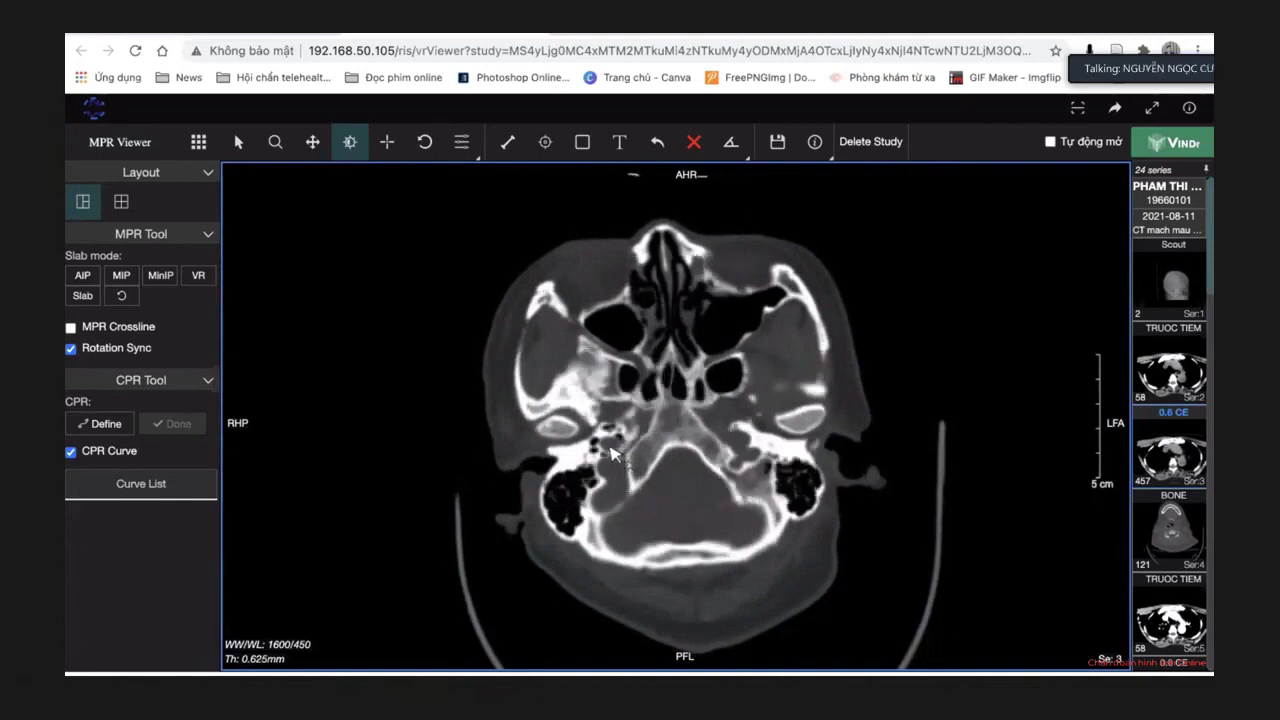
{"action": "scroll", "coordinate": [615, 455], "scroll_direction": "up", "scroll_amount": 3}
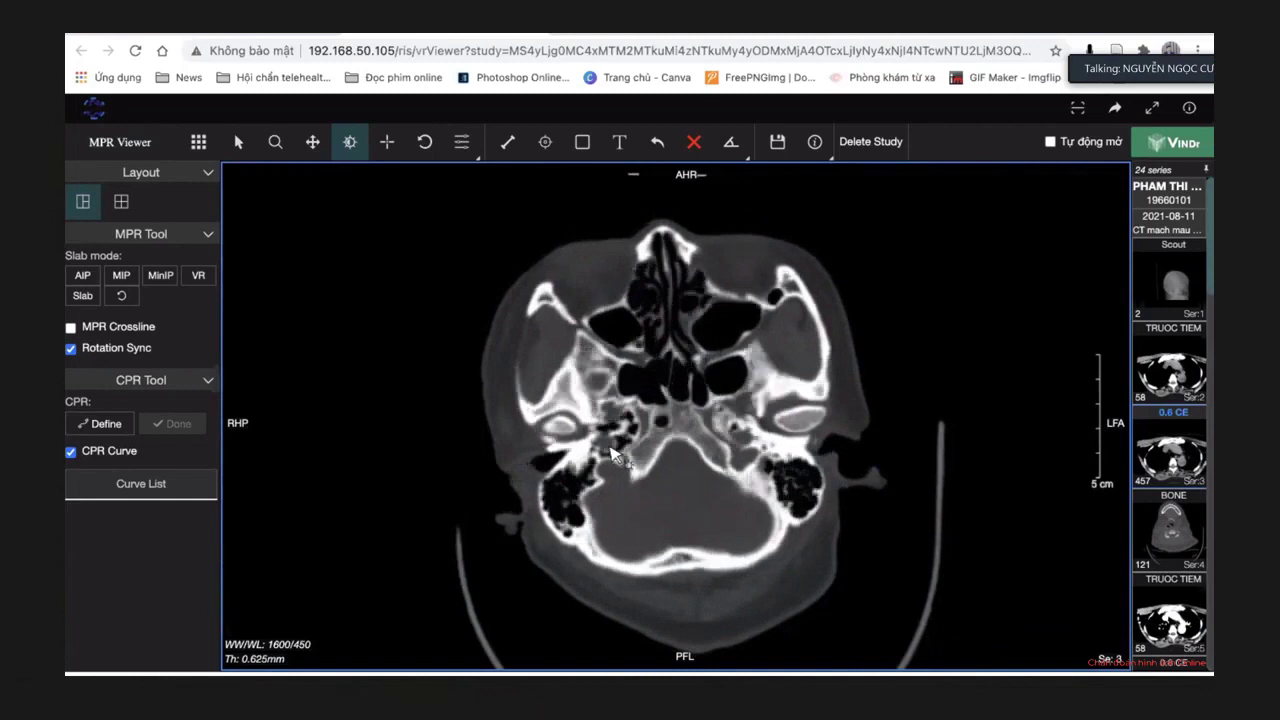
{"action": "scroll", "coordinate": [610, 455], "scroll_direction": "up", "scroll_amount": 1}
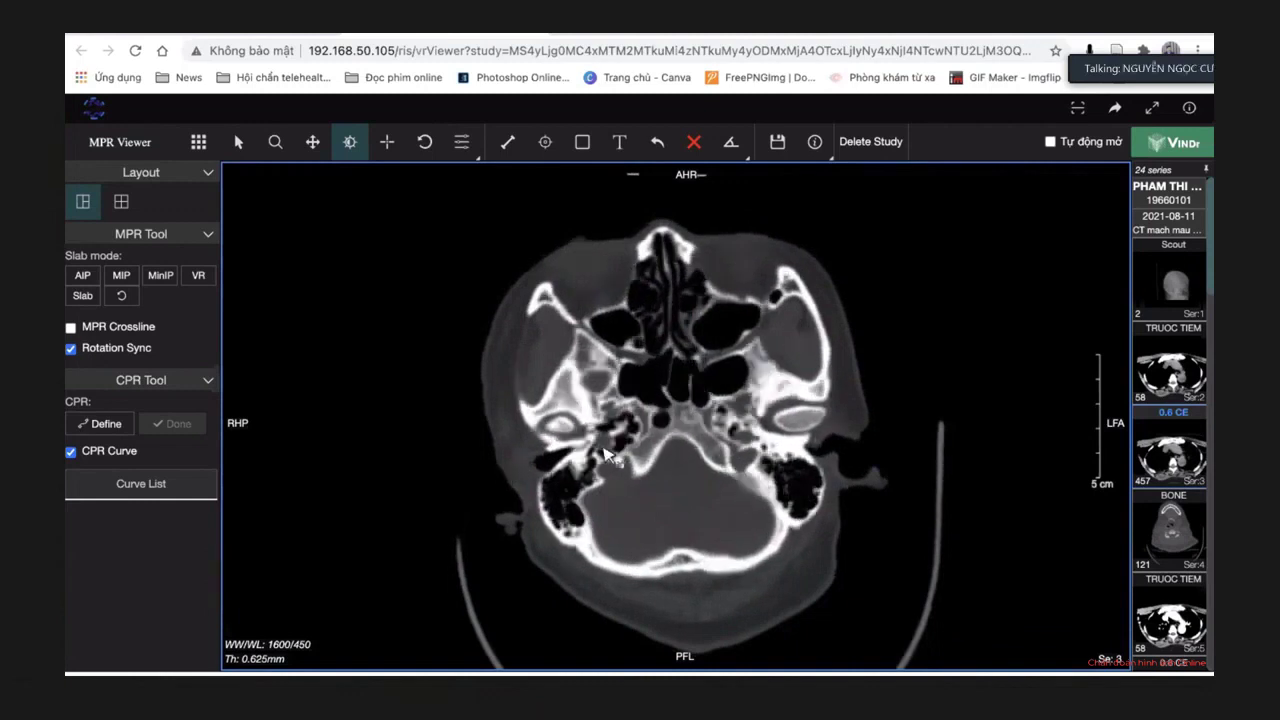
{"action": "scroll", "coordinate": [613, 455], "scroll_direction": "up", "scroll_amount": 1}
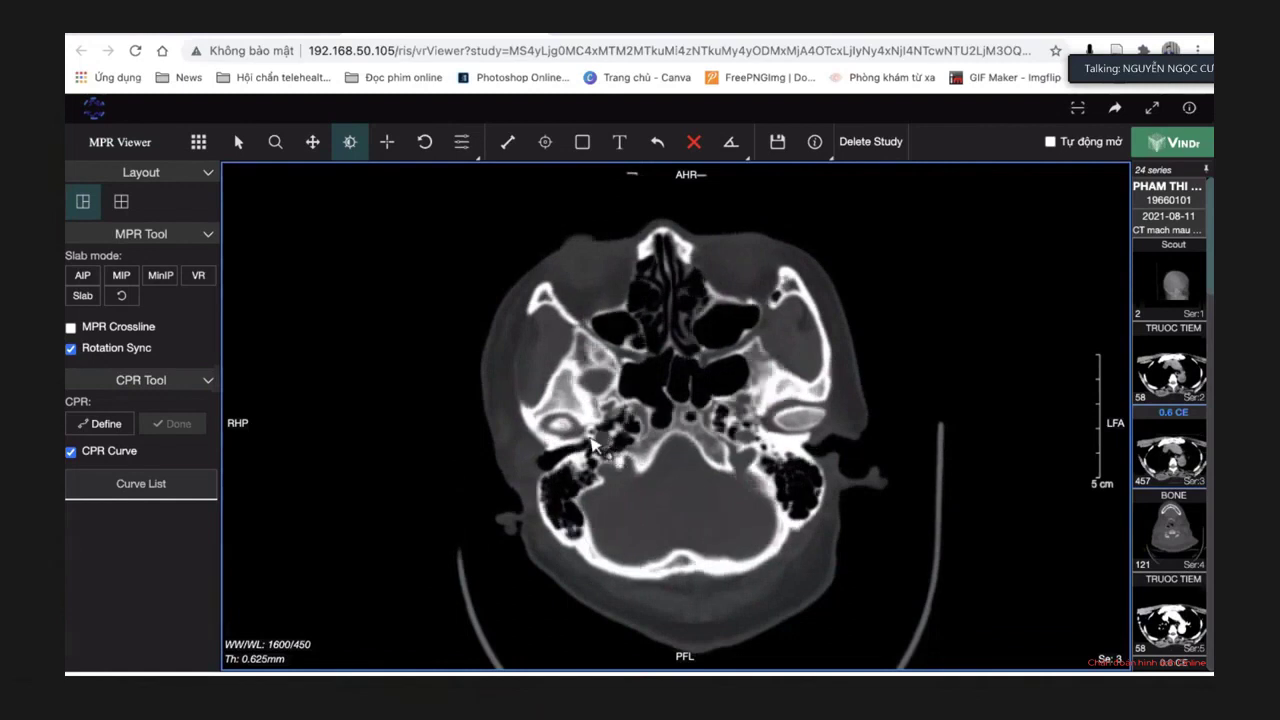
{"action": "scroll", "coordinate": [605, 442], "scroll_direction": "up", "scroll_amount": 1}
{"action": "scroll", "coordinate": [606, 452], "scroll_direction": "up", "scroll_amount": 3}
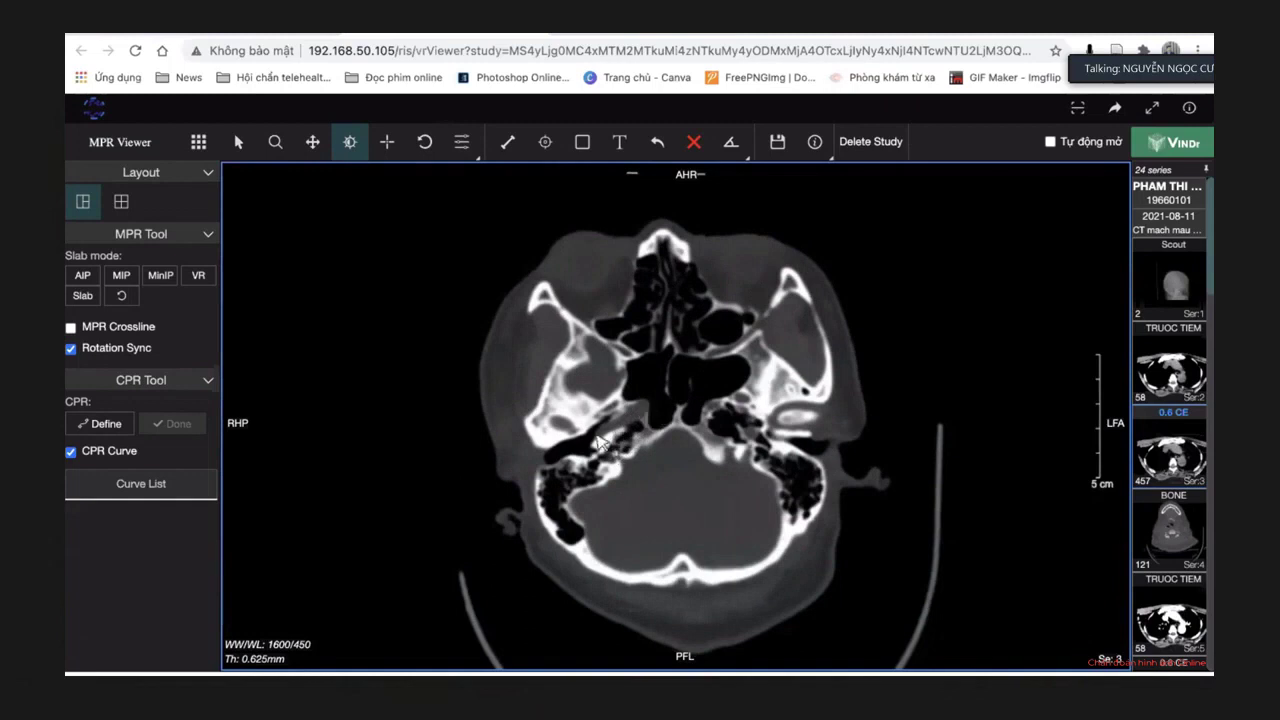
{"action": "scroll", "coordinate": [637, 417], "scroll_direction": "down", "scroll_amount": 2}
{"action": "scroll", "coordinate": [650, 410], "scroll_direction": "down", "scroll_amount": 1}
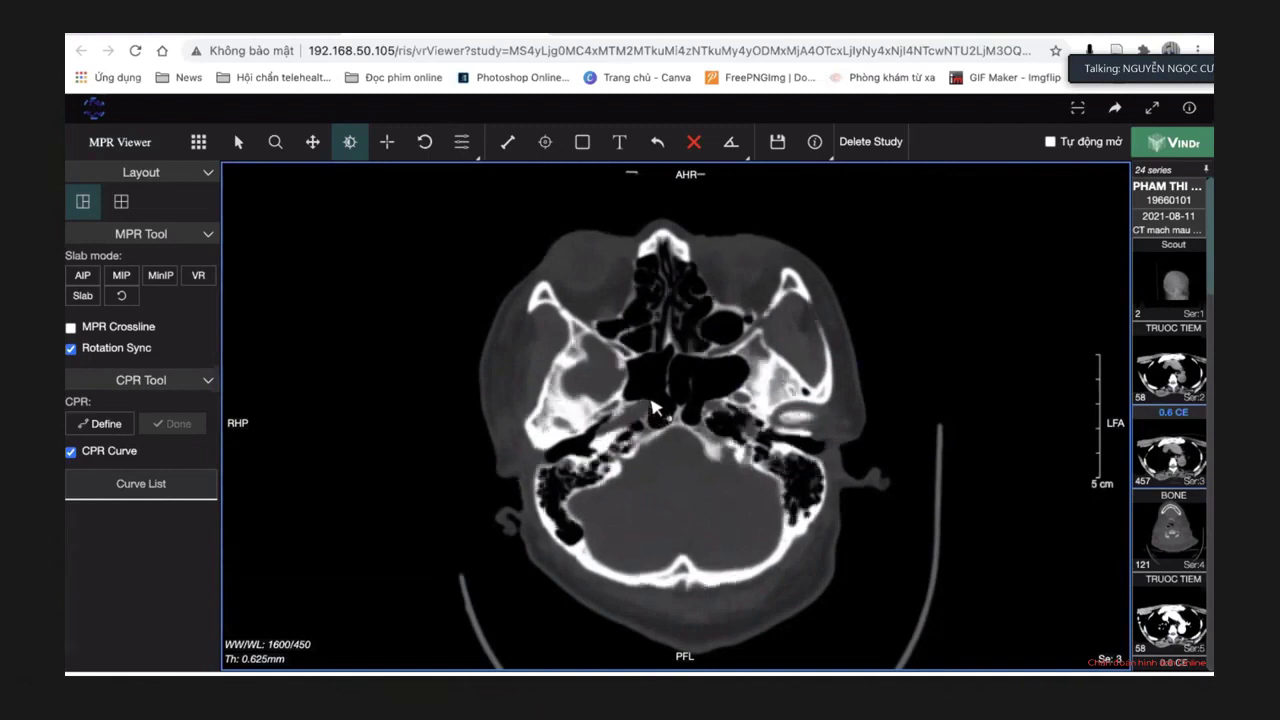
{"action": "scroll", "coordinate": [650, 410], "scroll_direction": "down", "scroll_amount": 4}
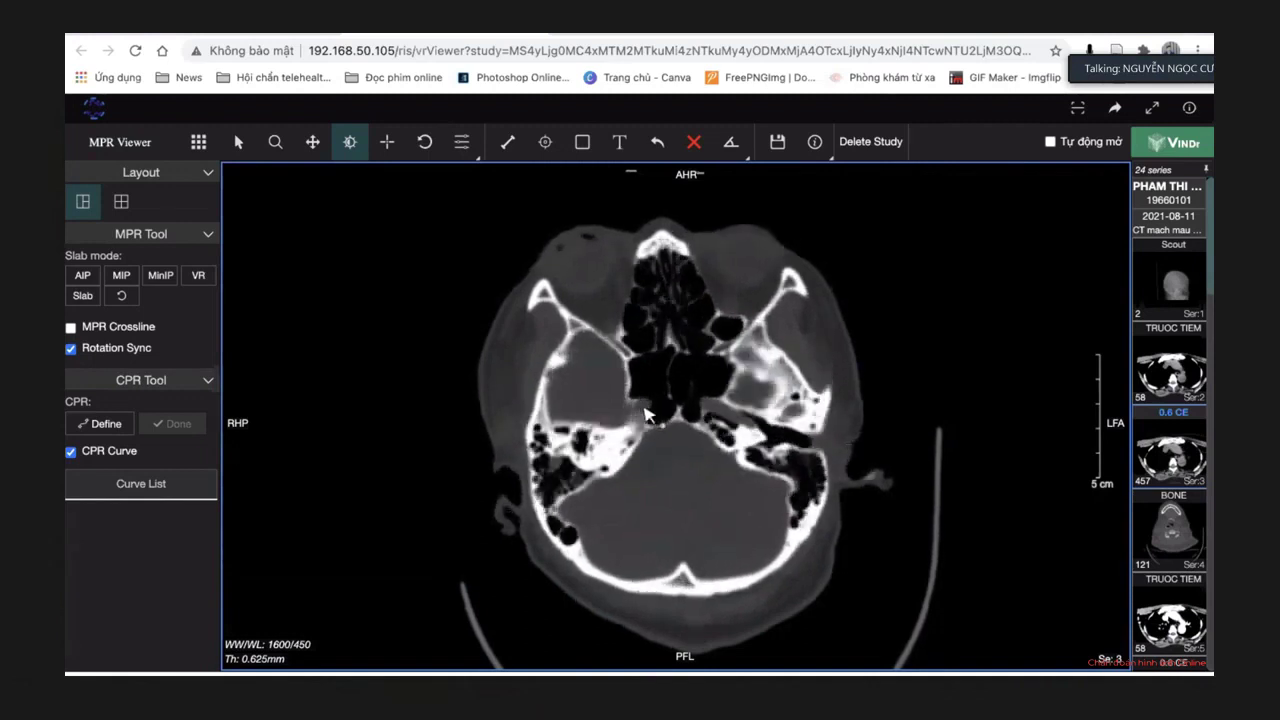
{"action": "scroll", "coordinate": [645, 412], "scroll_direction": "down", "scroll_amount": 3}
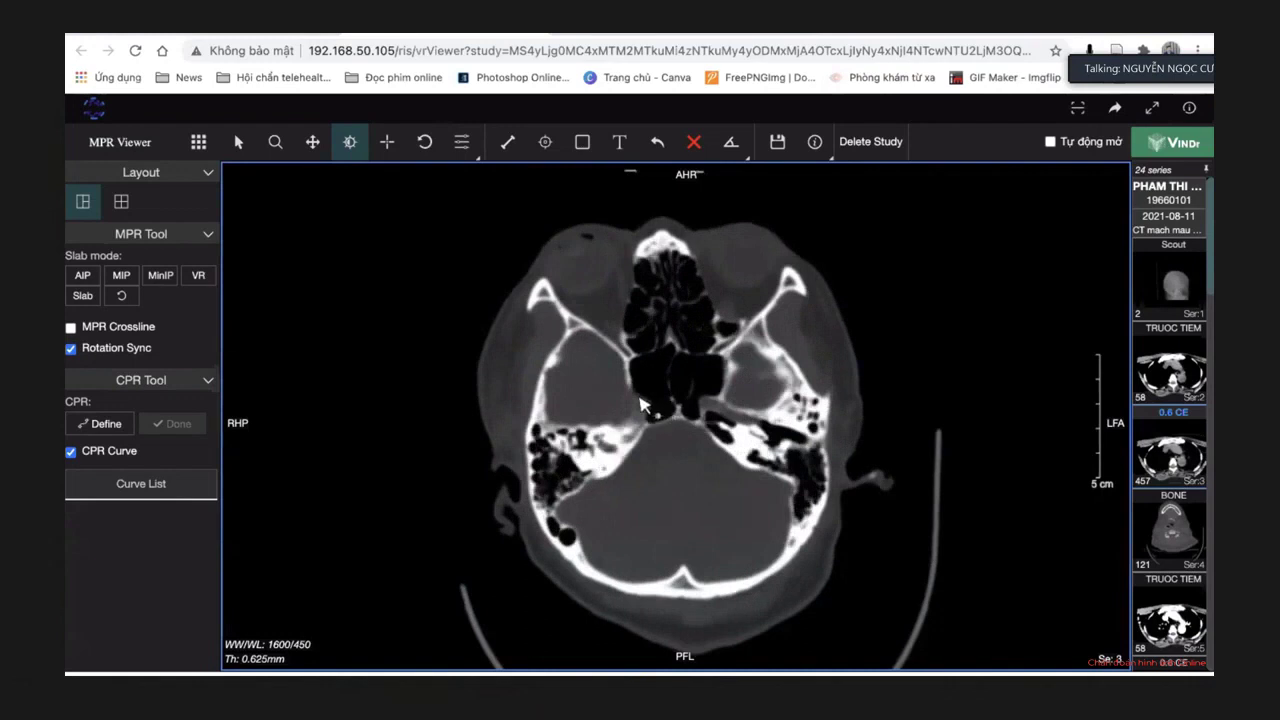
{"action": "scroll", "coordinate": [645, 414], "scroll_direction": "down", "scroll_amount": 1}
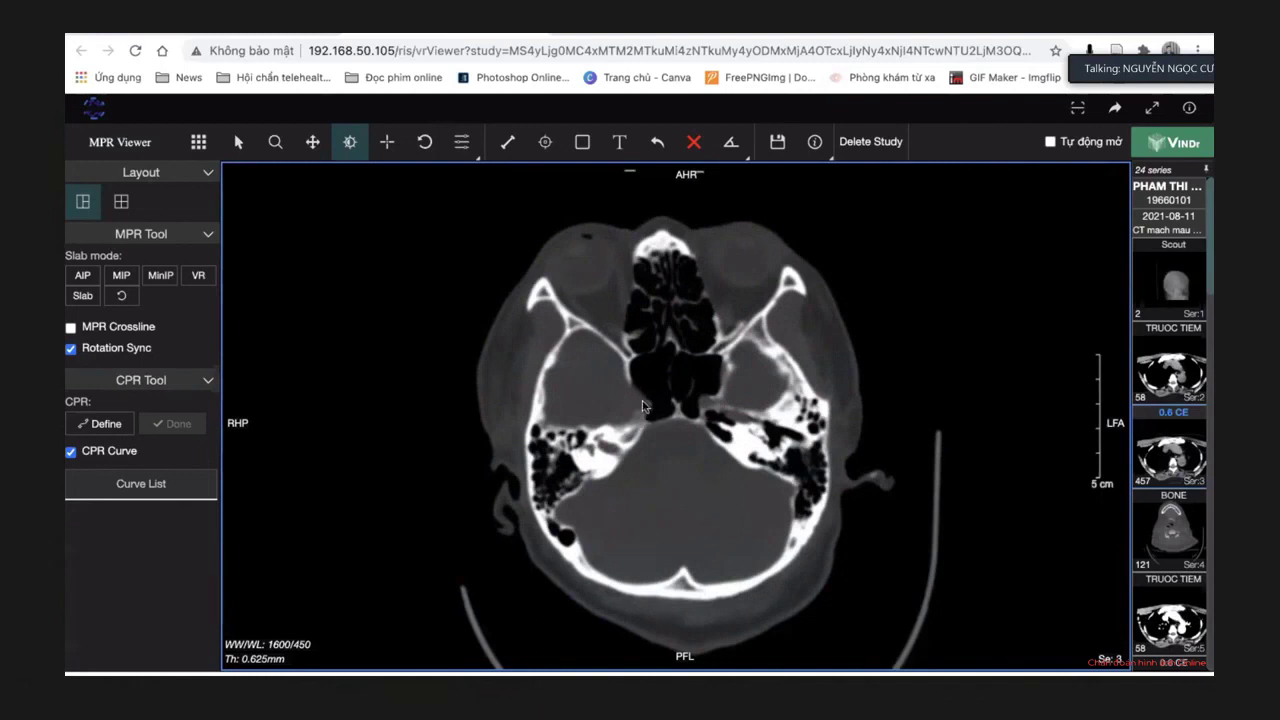
{"action": "scroll", "coordinate": [633, 399], "scroll_direction": "down", "scroll_amount": 5}
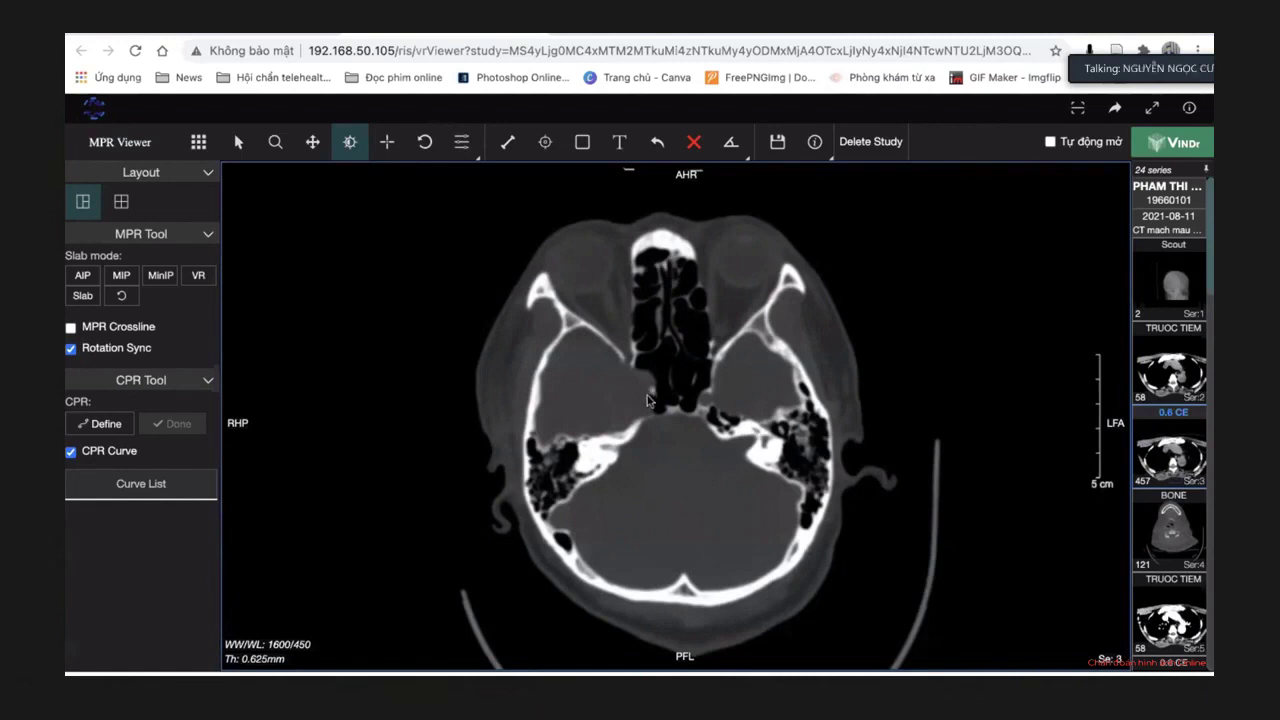
{"action": "scroll", "coordinate": [646, 399], "scroll_direction": "down", "scroll_amount": 3}
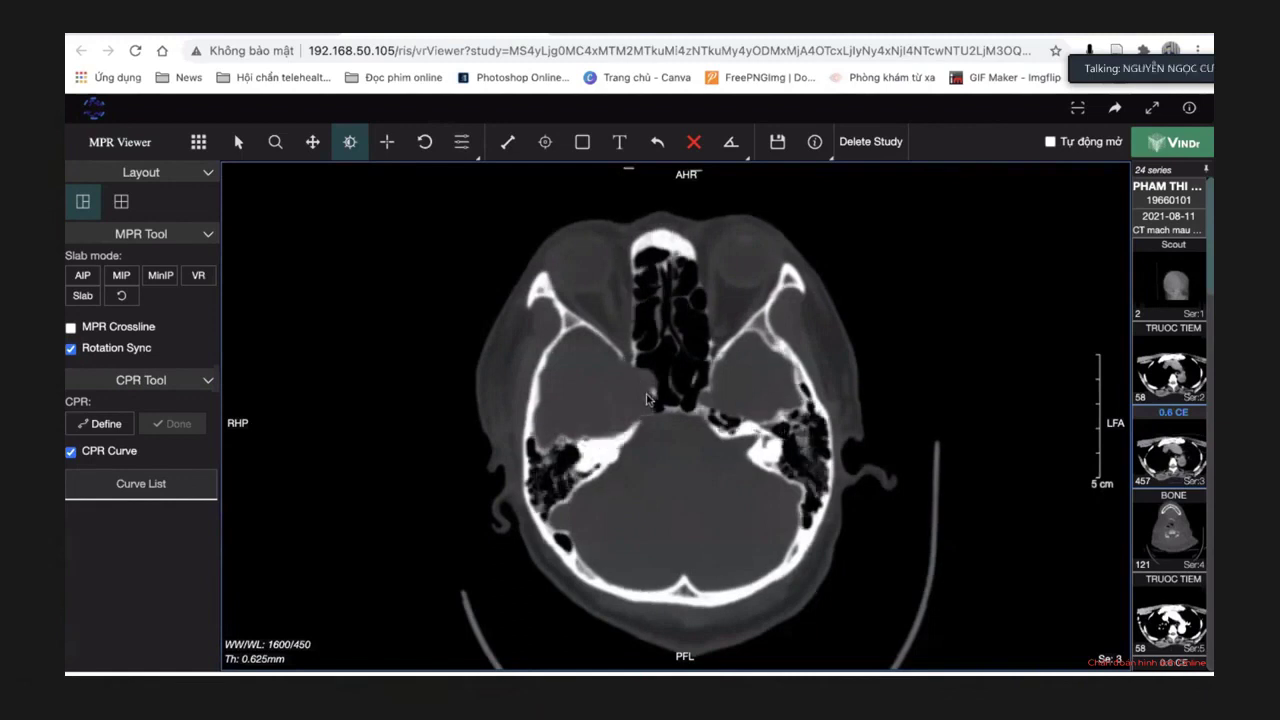
{"action": "scroll", "coordinate": [646, 399], "scroll_direction": "down", "scroll_amount": 3}
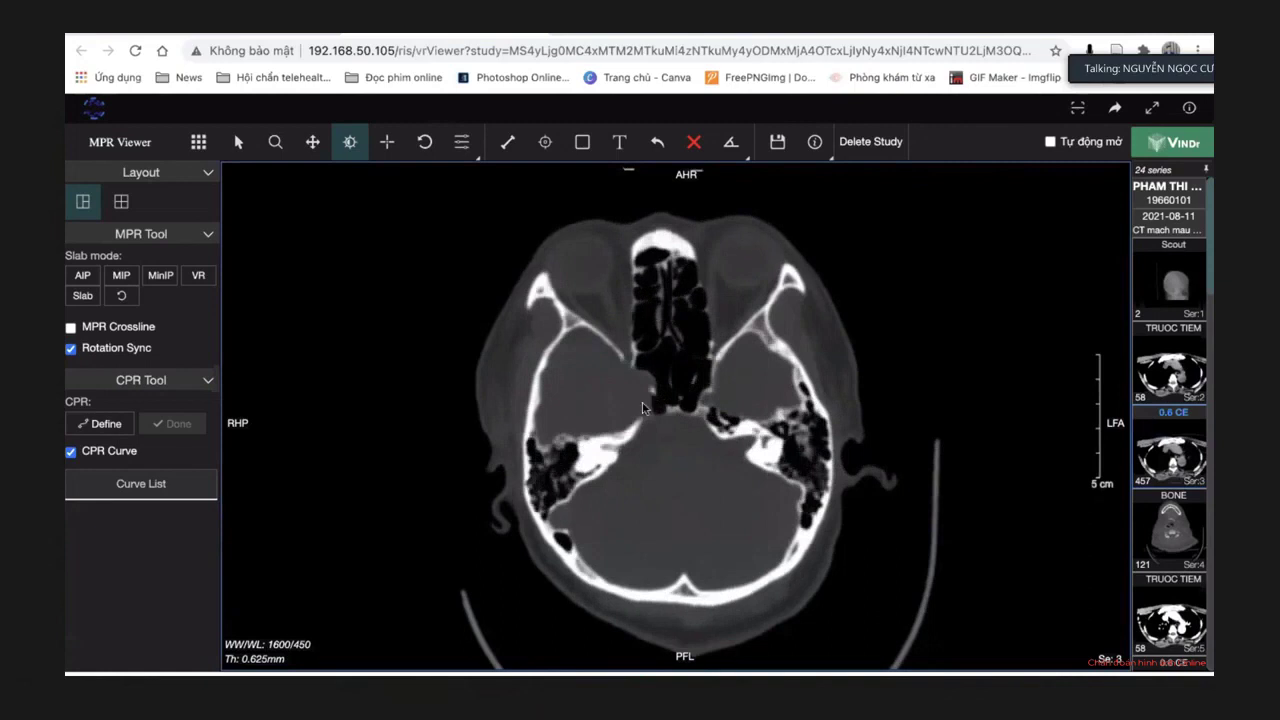
Apply the brain window preset (90/35) and scroll up a few axial slices.
{"action": "key", "text": "1"}
{"action": "key", "text": "2"}
{"action": "key", "text": "1"}
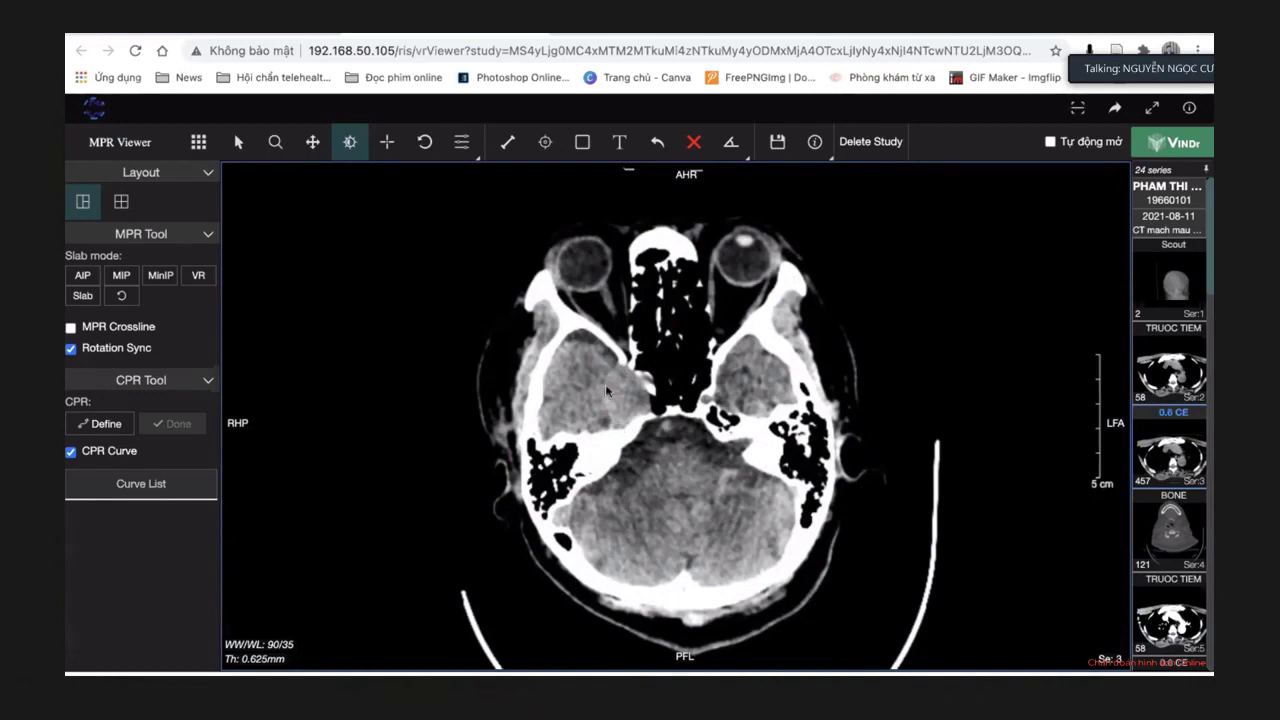
{"action": "scroll", "coordinate": [613, 388], "scroll_direction": "down", "scroll_amount": 1}
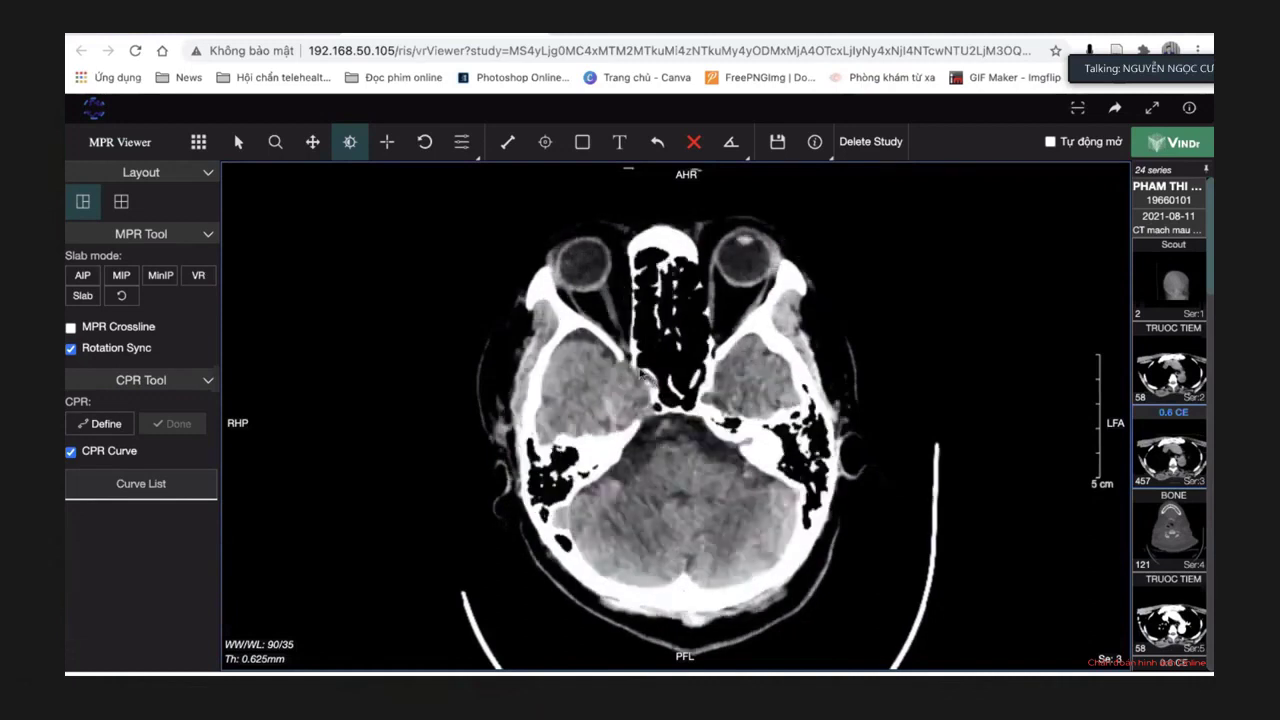
{"action": "scroll", "coordinate": [610, 418], "scroll_direction": "down", "scroll_amount": 4}
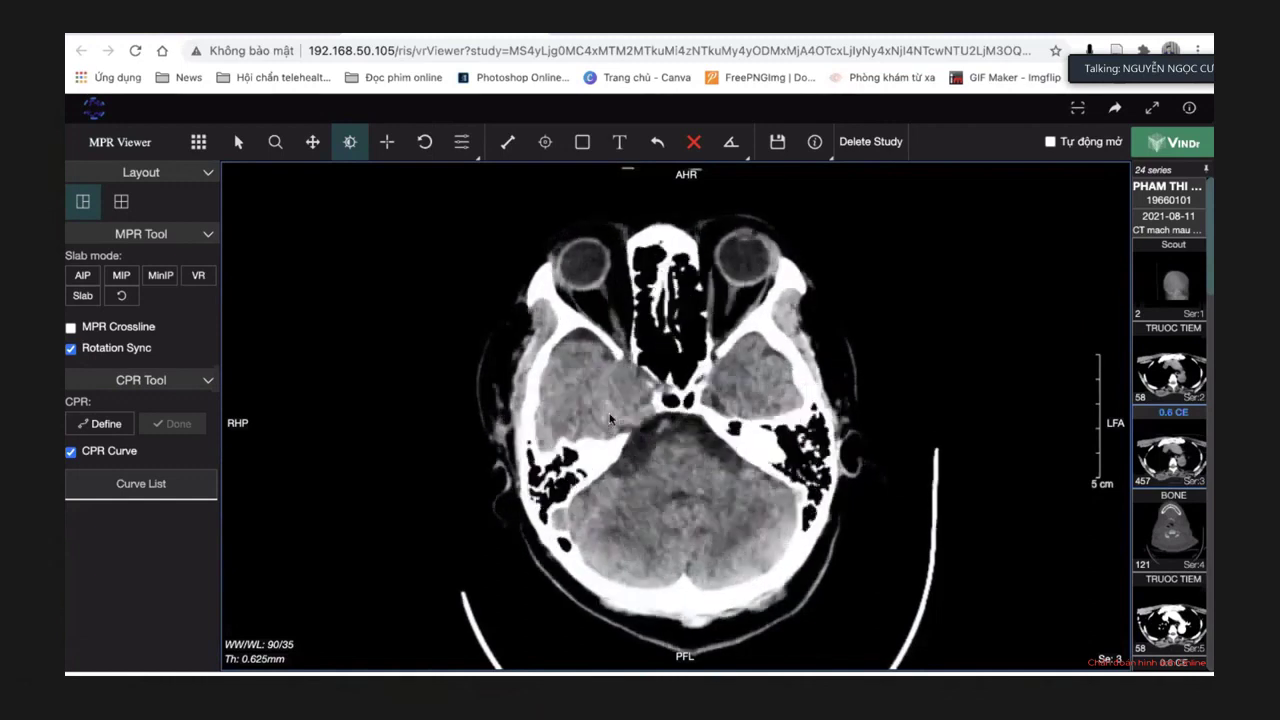
{"action": "scroll", "coordinate": [610, 418], "scroll_direction": "down", "scroll_amount": 4}
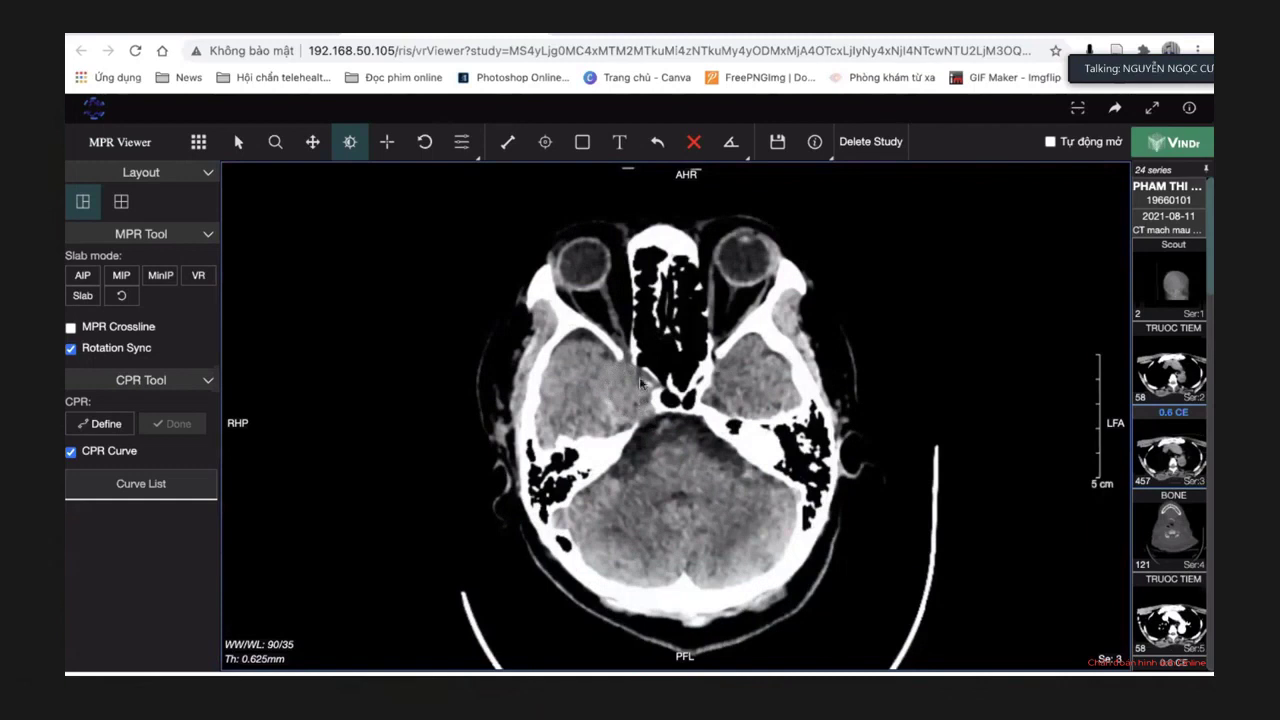
{"action": "scroll", "coordinate": [640, 380], "scroll_direction": "down", "scroll_amount": 3}
Narrow the window to 65/56 and scroll up to the suprasellar cistern and midbrain level.
{"action": "left_click_drag", "start_coordinate": [613, 383], "coordinate": [633, 342]}
{"action": "scroll", "coordinate": [633, 343], "scroll_direction": "down", "scroll_amount": 3}
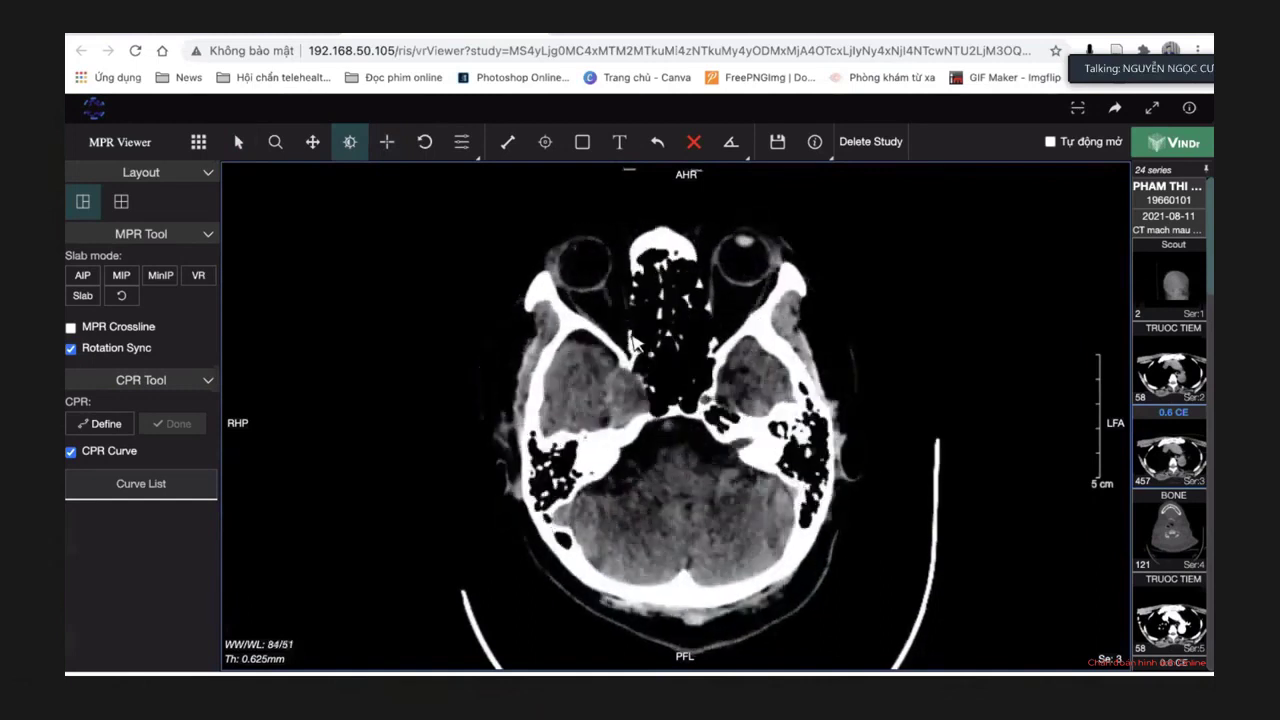
{"action": "scroll", "coordinate": [633, 343], "scroll_direction": "down", "scroll_amount": 3}
{"action": "scroll", "coordinate": [633, 343], "scroll_direction": "up", "scroll_amount": 3}
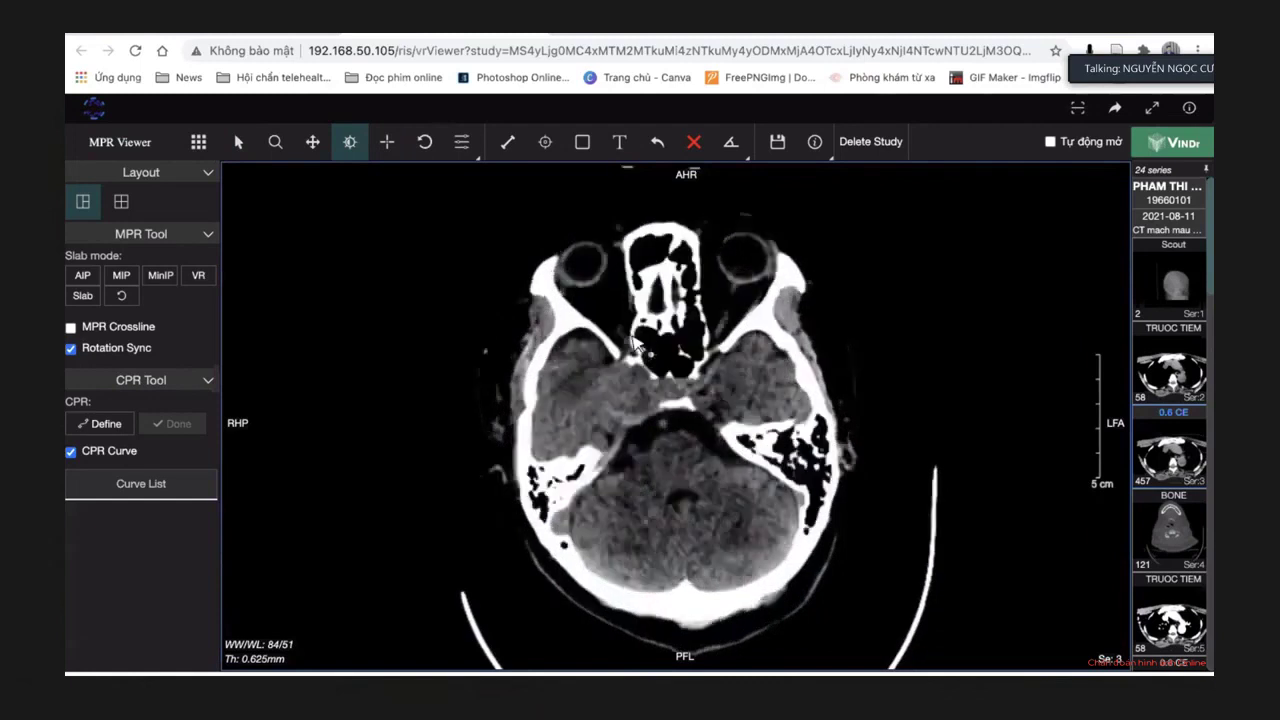
{"action": "scroll", "coordinate": [633, 343], "scroll_direction": "down", "scroll_amount": 1}
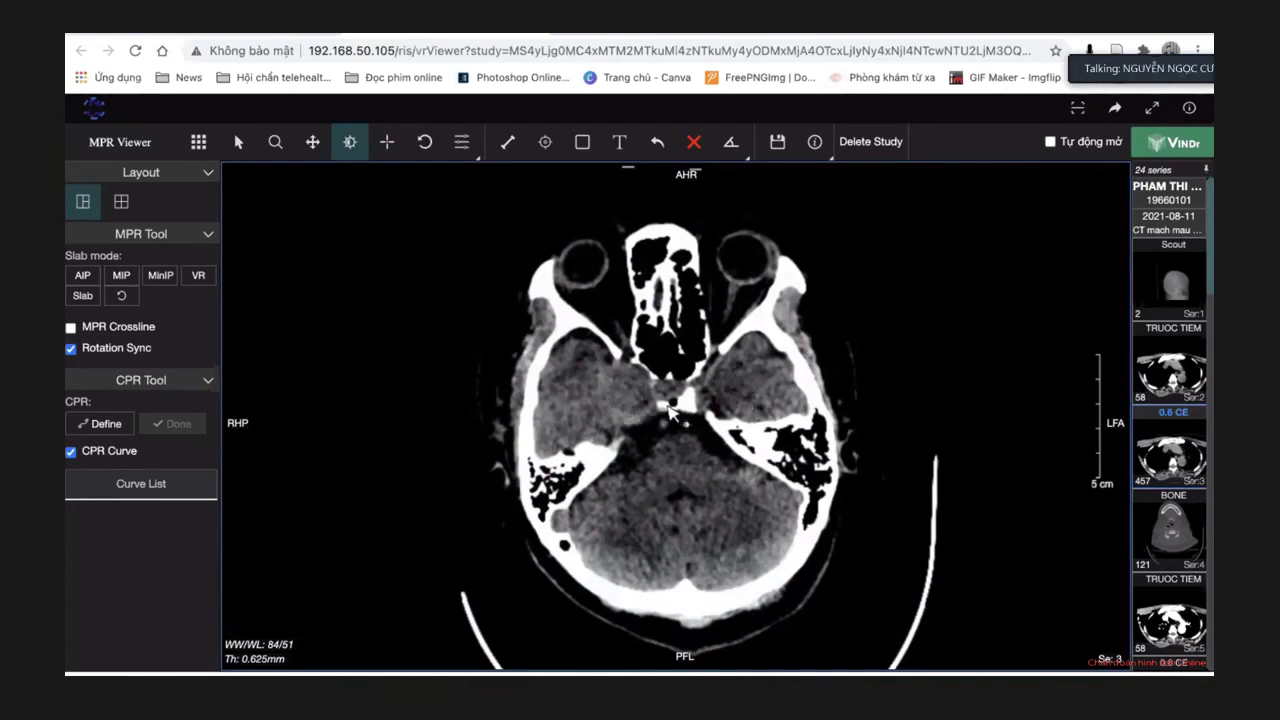
{"action": "scroll", "coordinate": [614, 429], "scroll_direction": "down", "scroll_amount": 5}
{"action": "scroll", "coordinate": [614, 429], "scroll_direction": "down", "scroll_amount": 8}
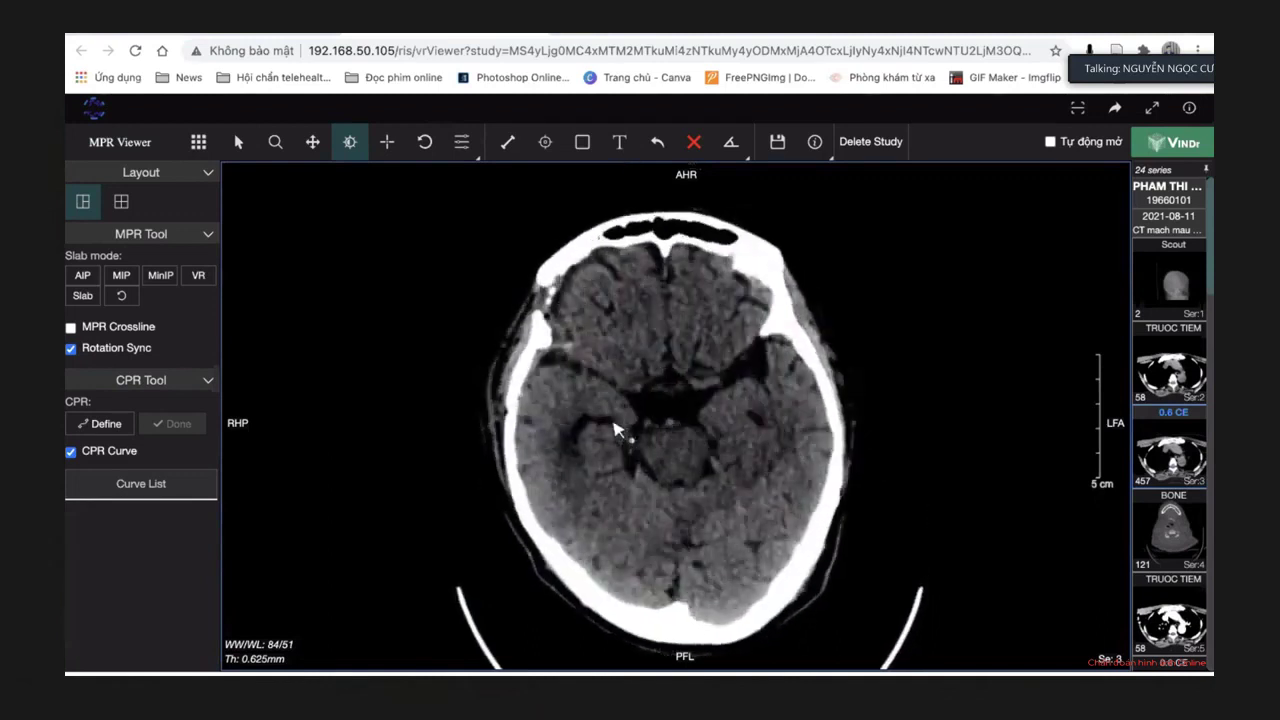
{"action": "scroll", "coordinate": [614, 429], "scroll_direction": "down", "scroll_amount": 5}
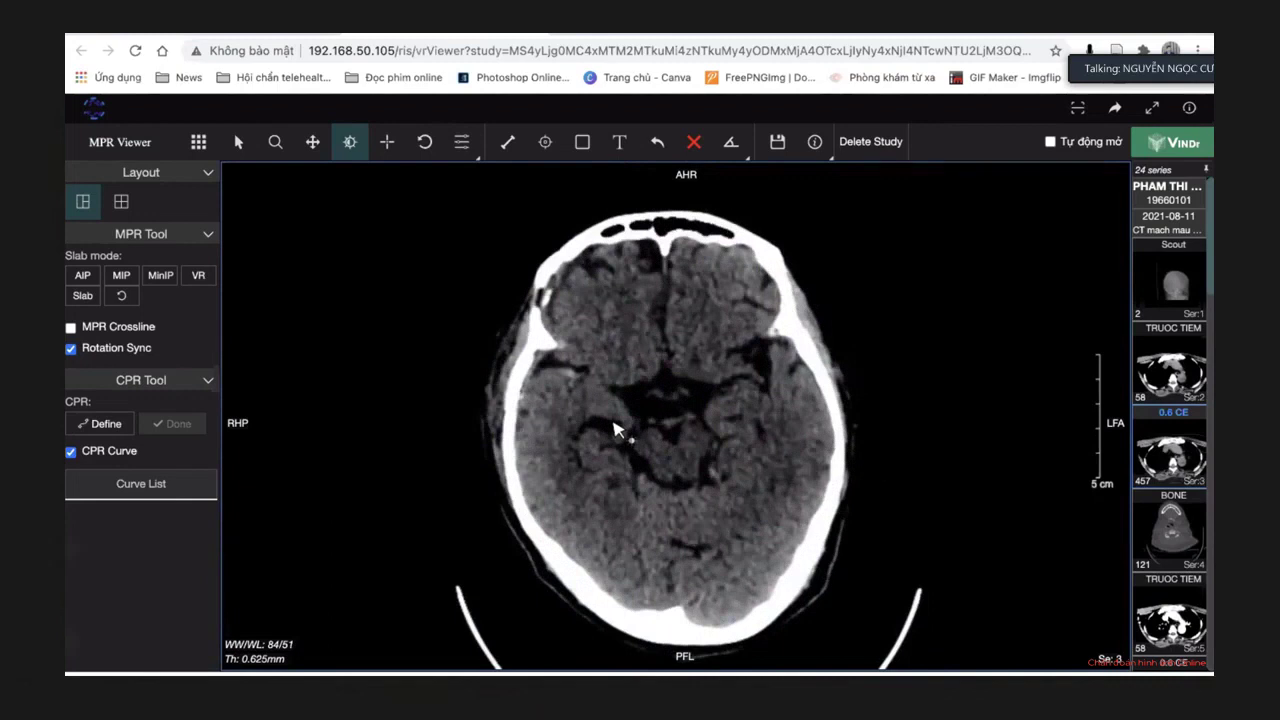
{"action": "scroll", "coordinate": [614, 429], "scroll_direction": "up", "scroll_amount": 4}
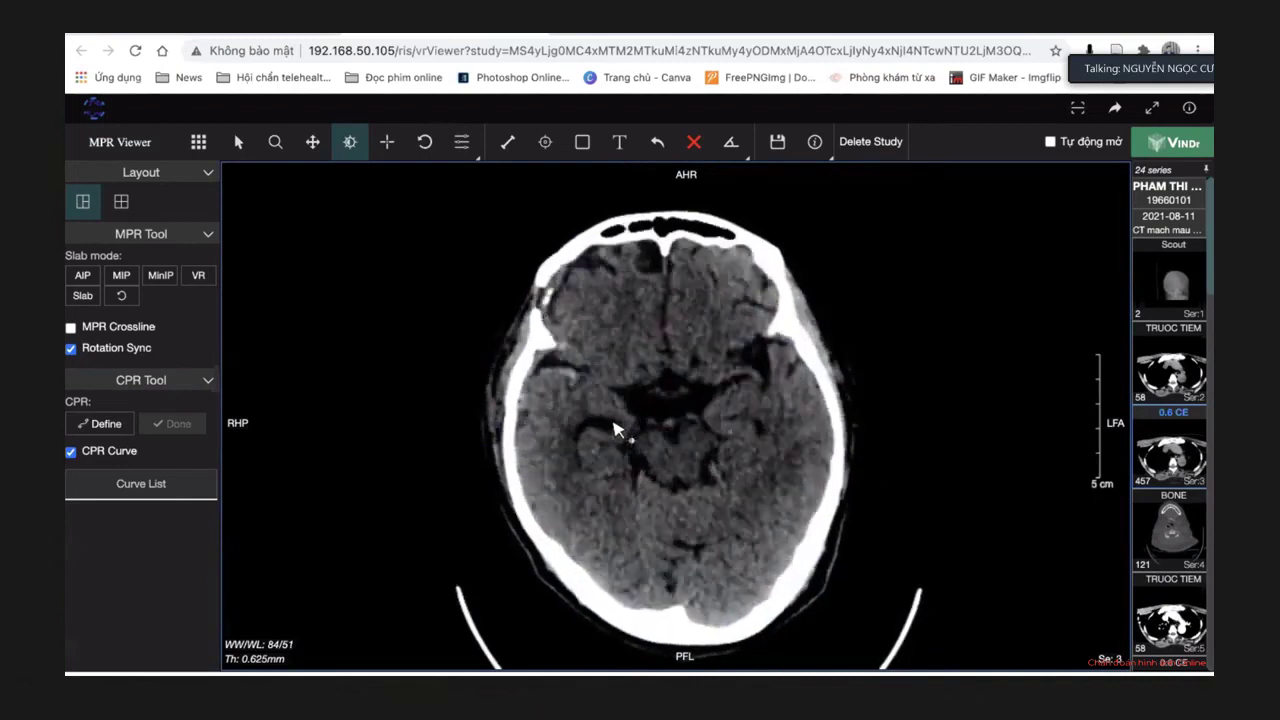
{"action": "scroll", "coordinate": [614, 429], "scroll_direction": "up", "scroll_amount": 3}
Fine-tune window/level to 65/53 for grey-white contrast and scroll up several slices.
{"action": "left_click_drag", "start_coordinate": [563, 371], "coordinate": [474, 366]}
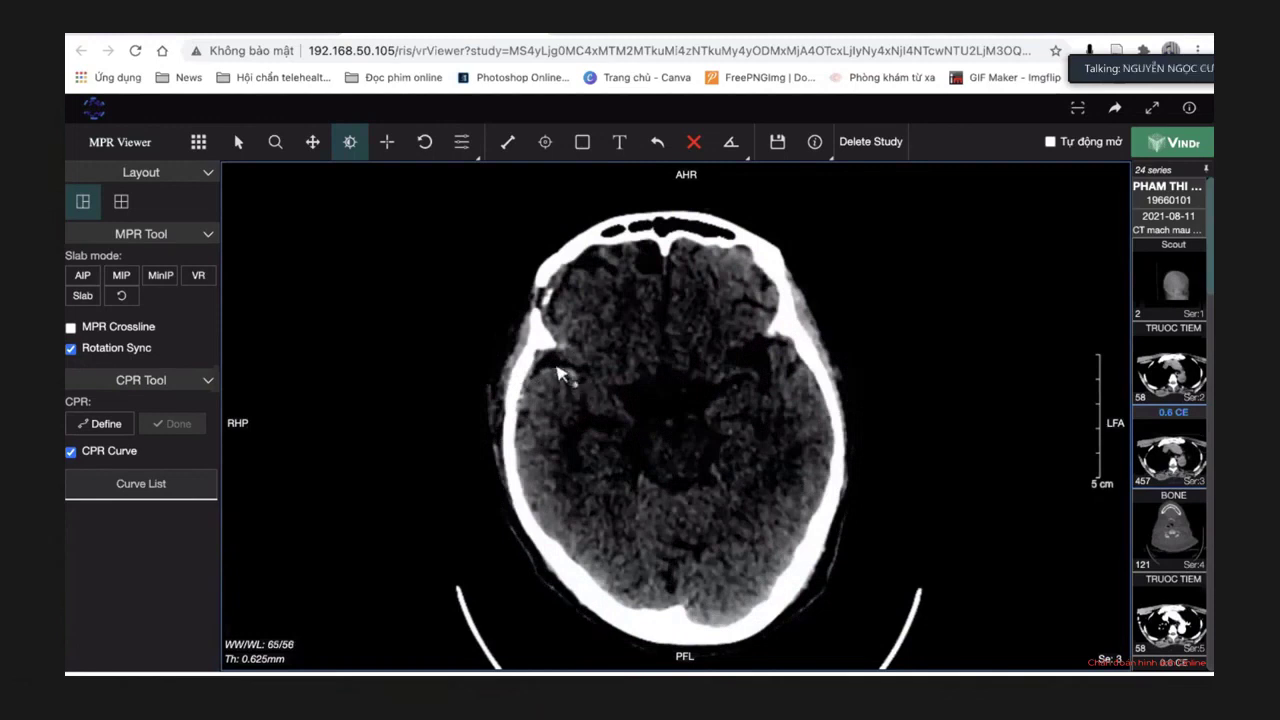
{"action": "left_click_drag", "start_coordinate": [566, 380], "coordinate": [563, 383]}
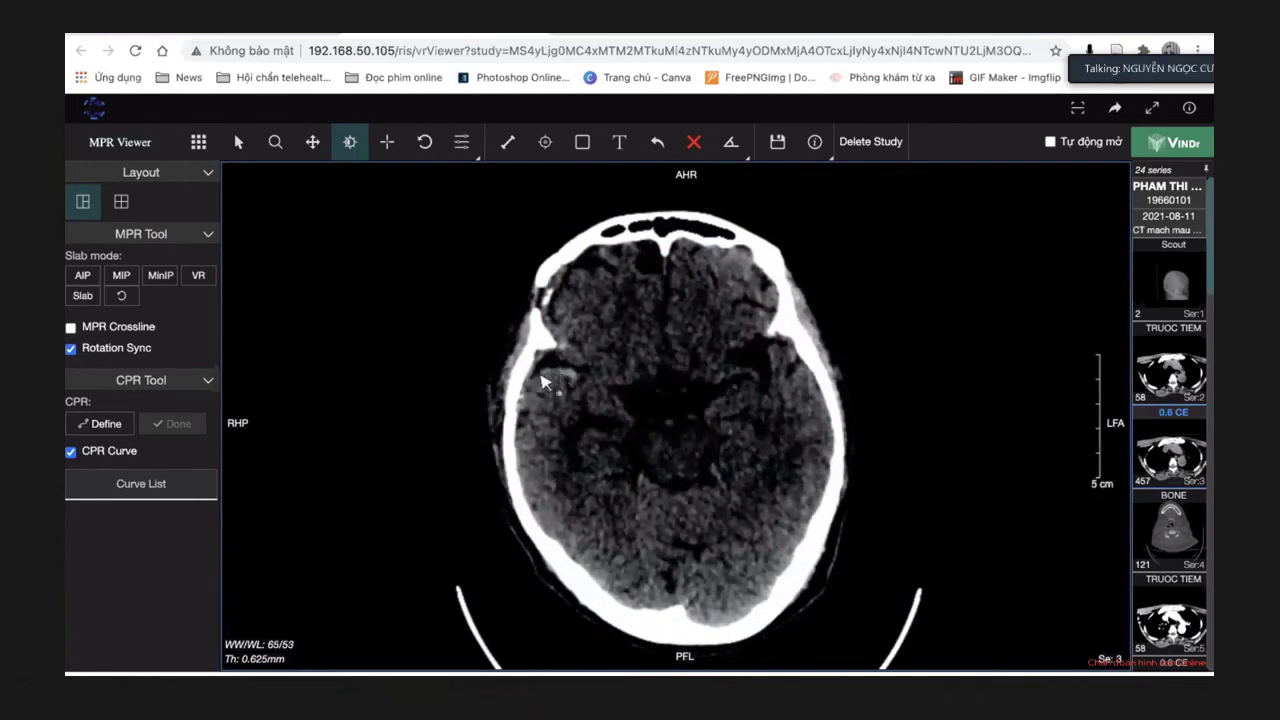
{"action": "scroll", "coordinate": [566, 393], "scroll_direction": "down", "scroll_amount": 4}
{"action": "scroll", "coordinate": [566, 393], "scroll_direction": "down", "scroll_amount": 2}
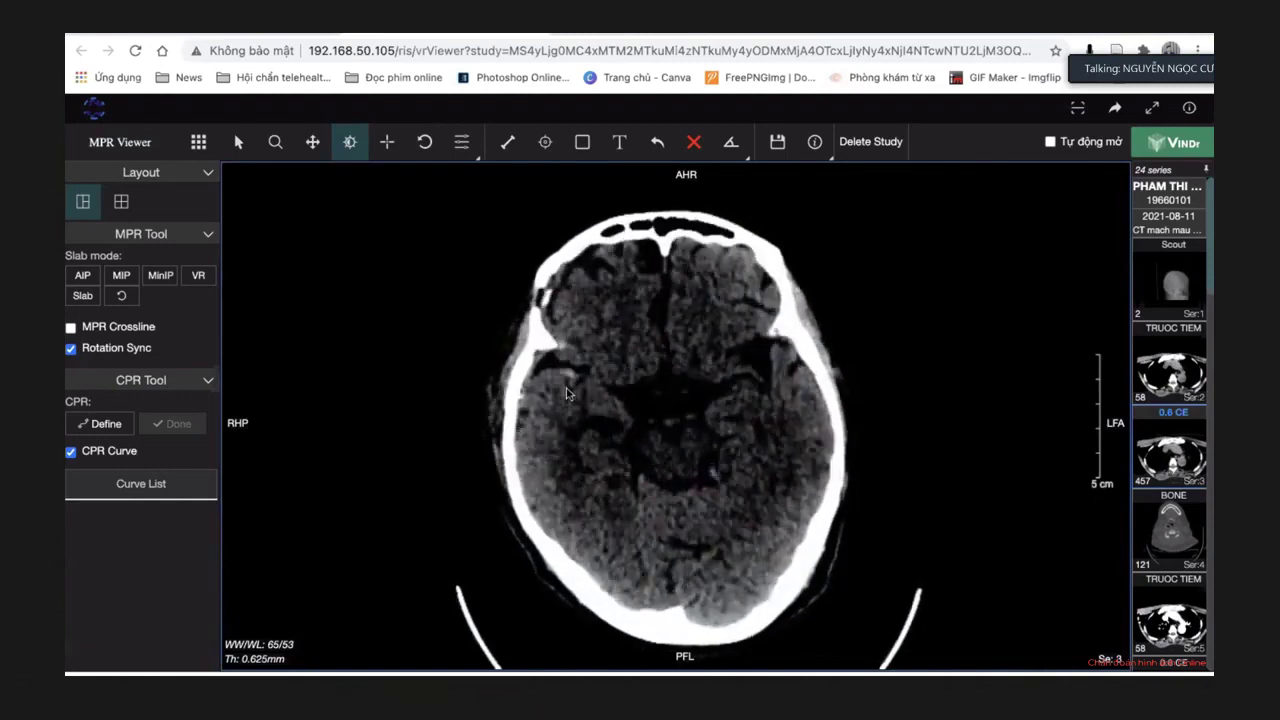
{"action": "scroll", "coordinate": [566, 393], "scroll_direction": "down", "scroll_amount": 4}
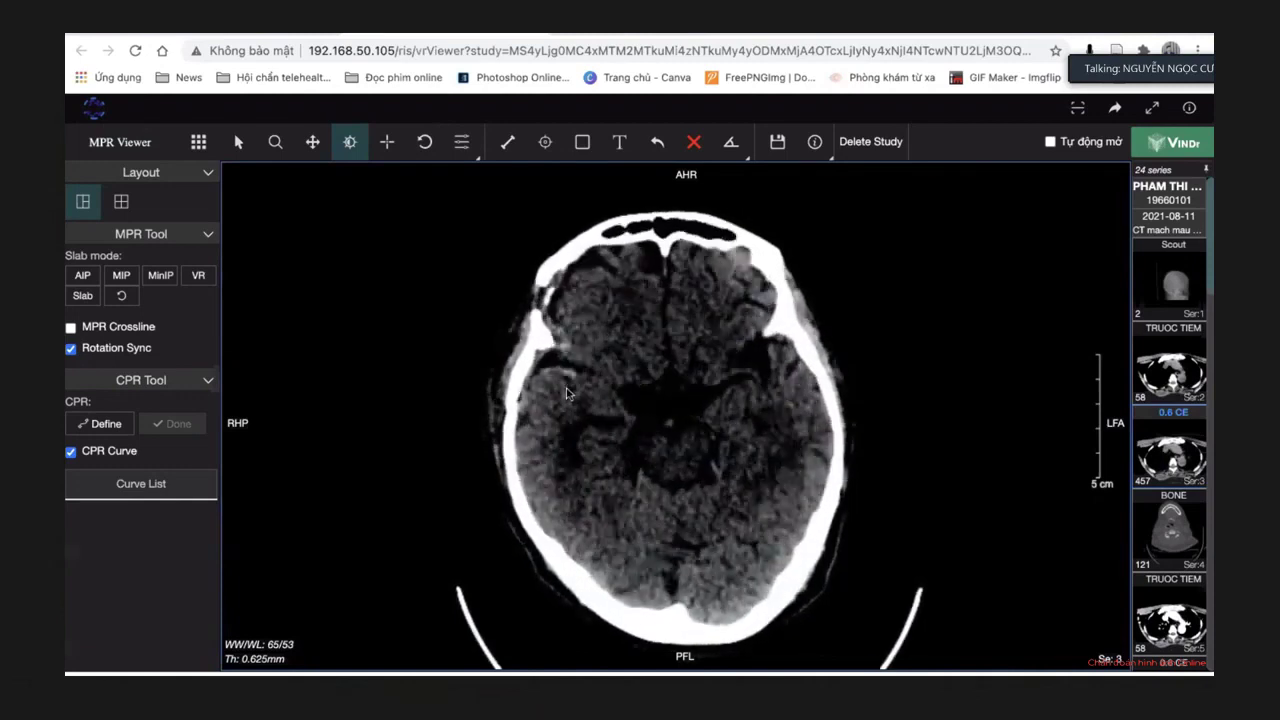
{"action": "scroll", "coordinate": [576, 380], "scroll_direction": "down", "scroll_amount": 4}
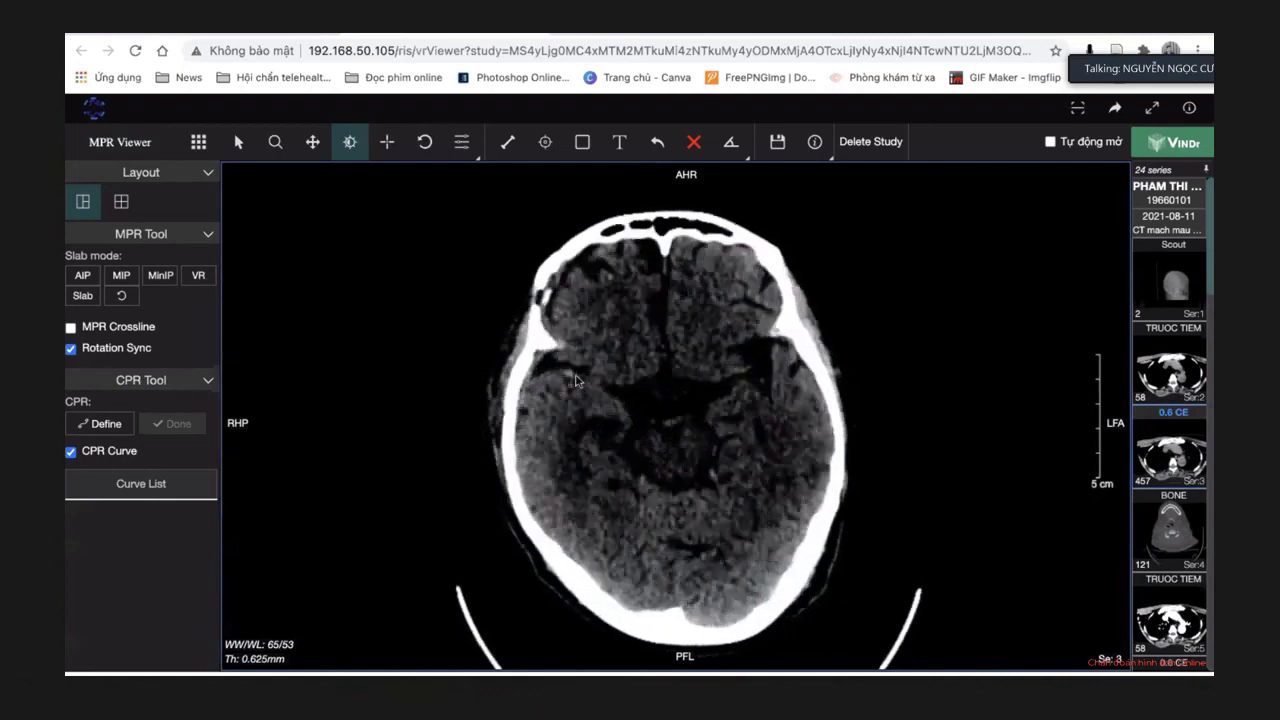
{"action": "scroll", "coordinate": [653, 382], "scroll_direction": "down", "scroll_amount": 5}
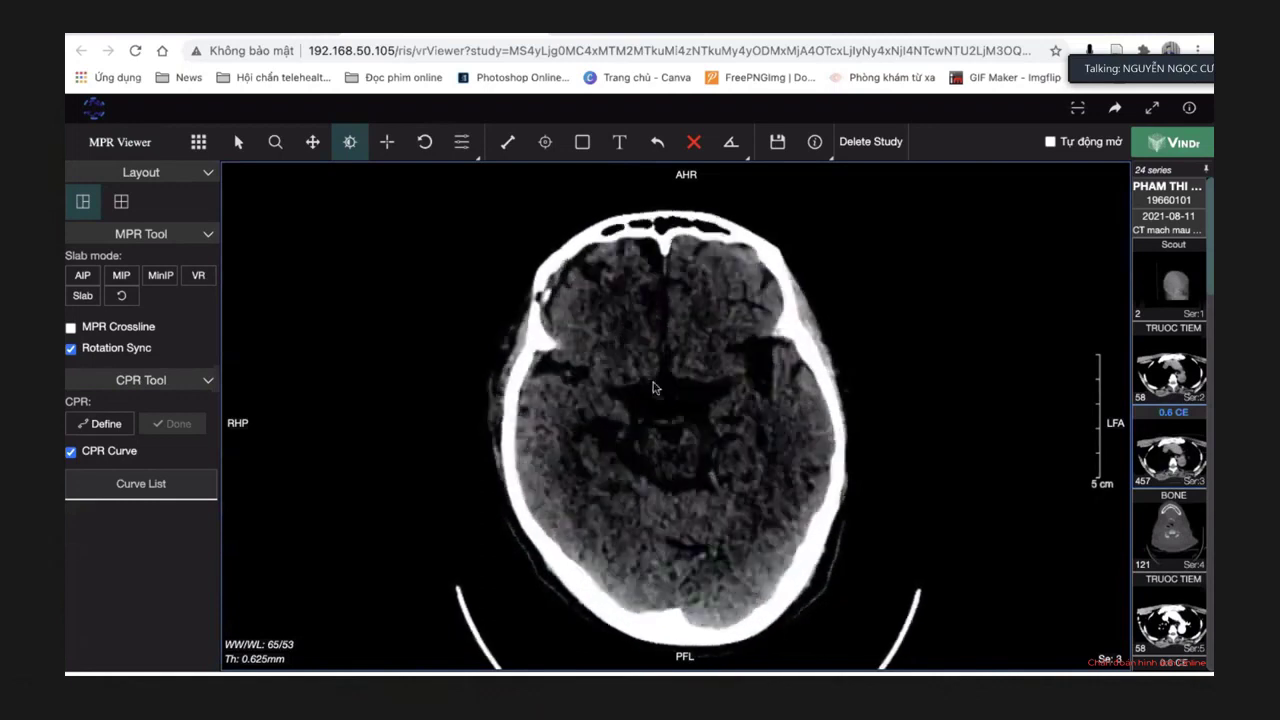
Lower the level to 65/37 and scroll up to the lateral-ventricle level.
{"action": "left_click_drag", "start_coordinate": [648, 346], "coordinate": [642, 491]}
{"action": "scroll", "coordinate": [642, 491], "scroll_direction": "up", "scroll_amount": 5}
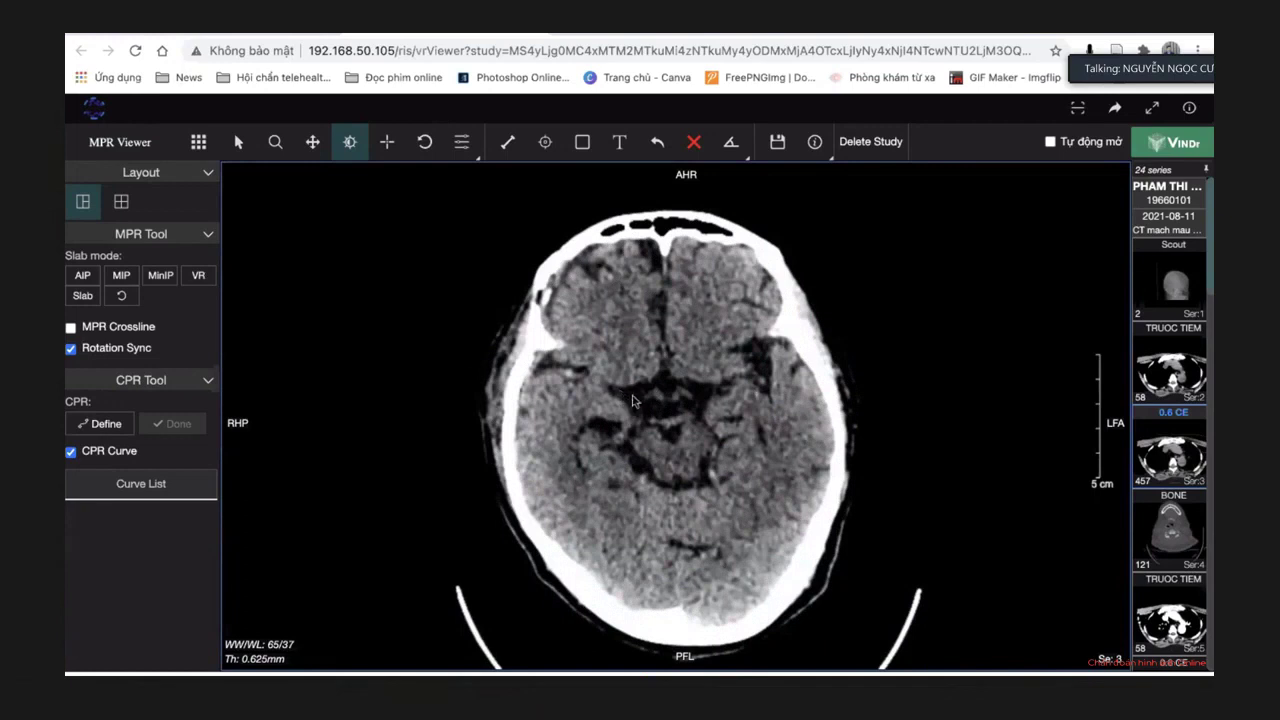
{"action": "scroll", "coordinate": [632, 401], "scroll_direction": "down", "scroll_amount": 3}
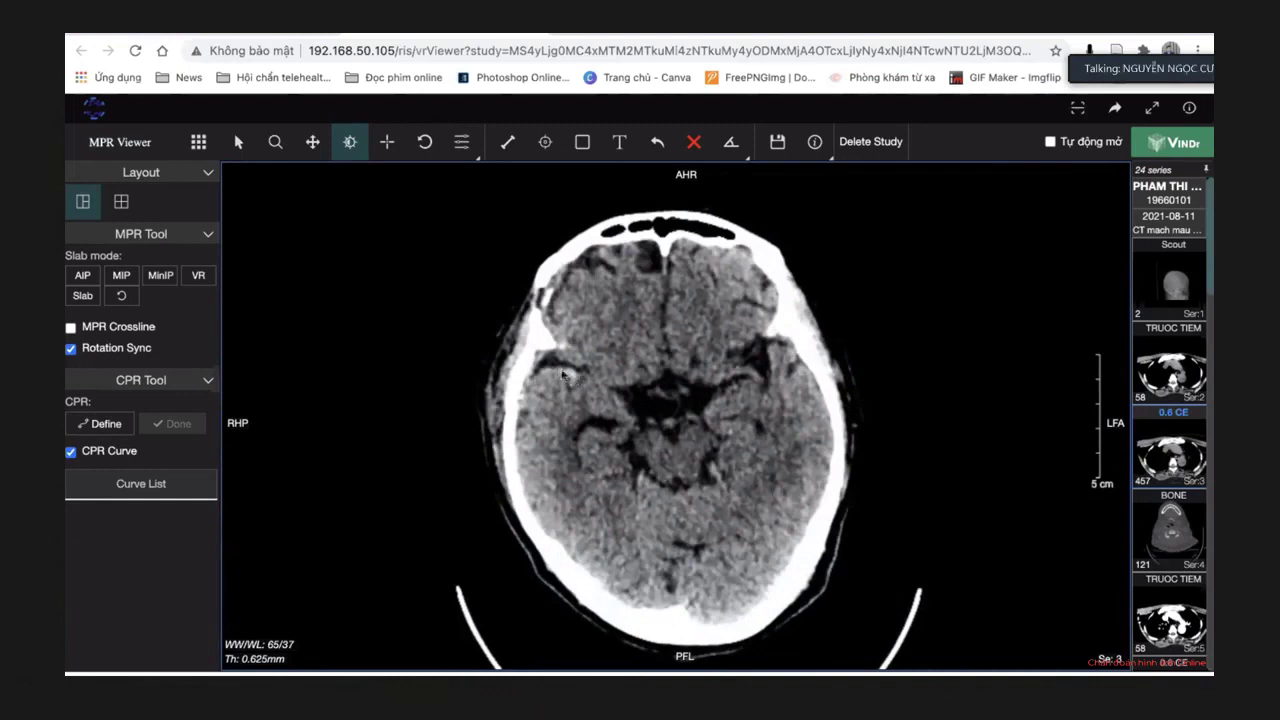
{"action": "scroll", "coordinate": [684, 391], "scroll_direction": "down", "scroll_amount": 10}
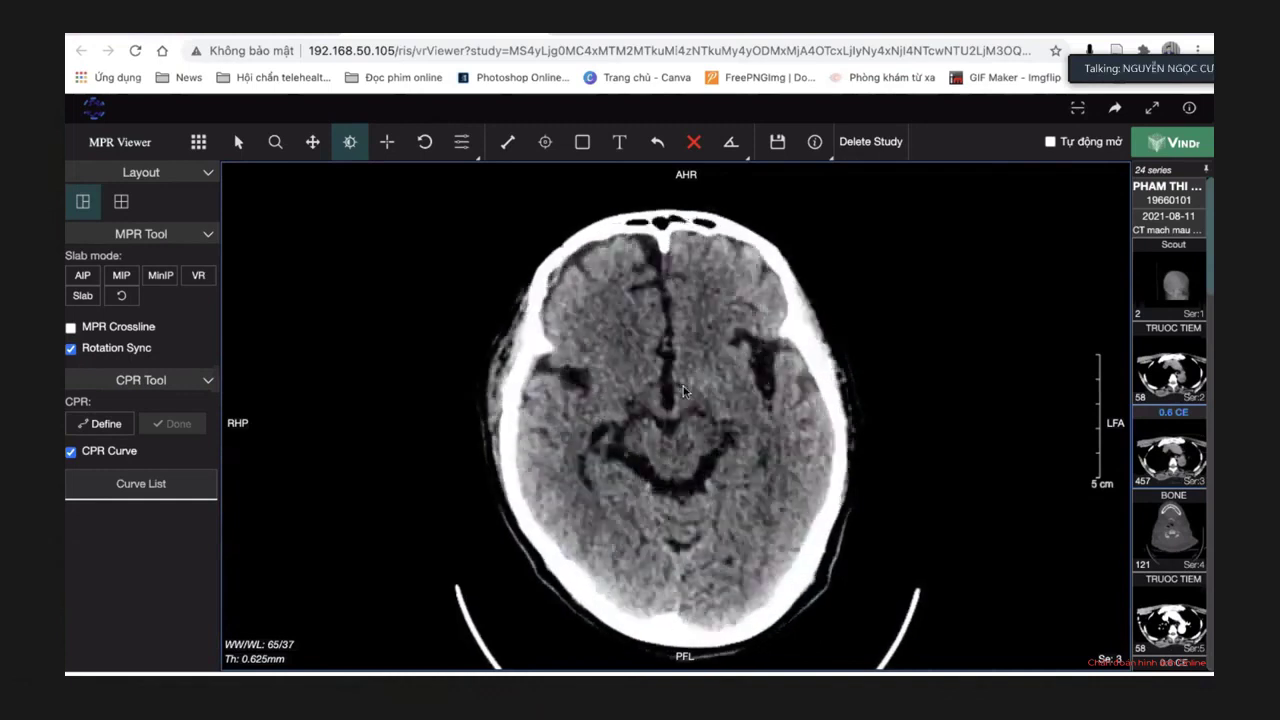
{"action": "scroll", "coordinate": [683, 386], "scroll_direction": "down", "scroll_amount": 6}
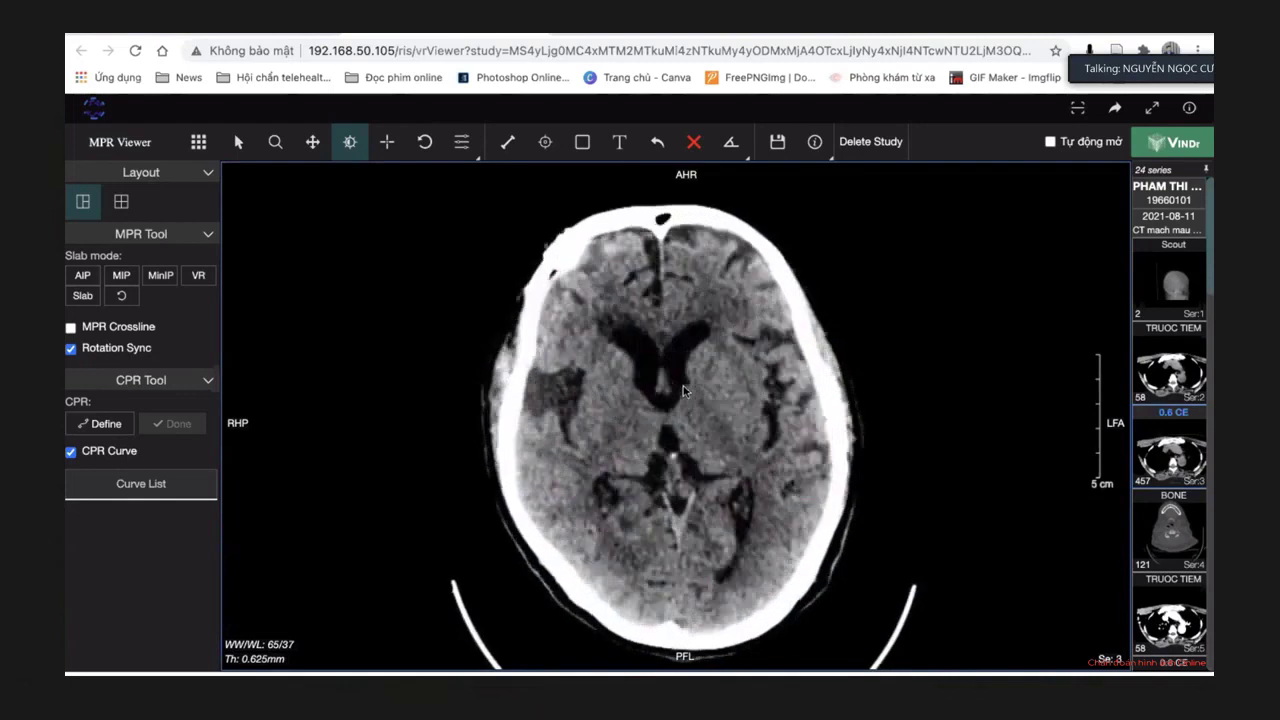
{"action": "scroll", "coordinate": [565, 381], "scroll_direction": "down", "scroll_amount": 3}
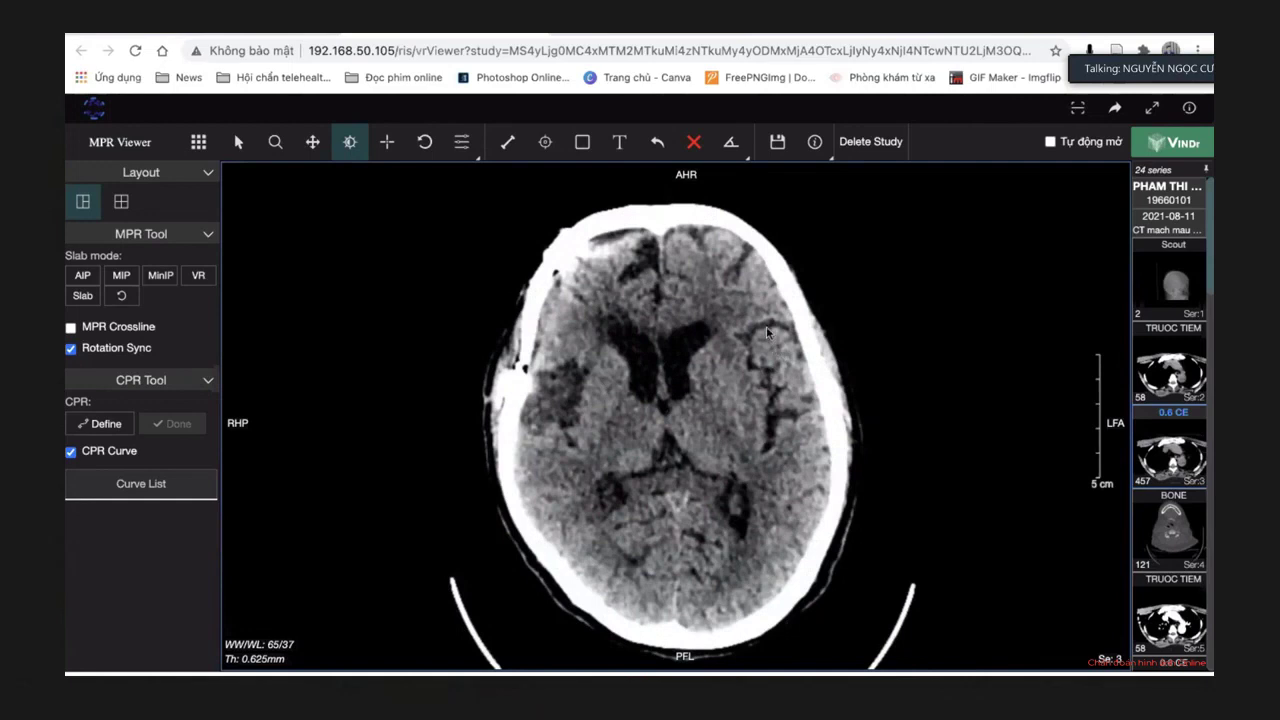
{"action": "scroll", "coordinate": [567, 384], "scroll_direction": "down", "scroll_amount": 3}
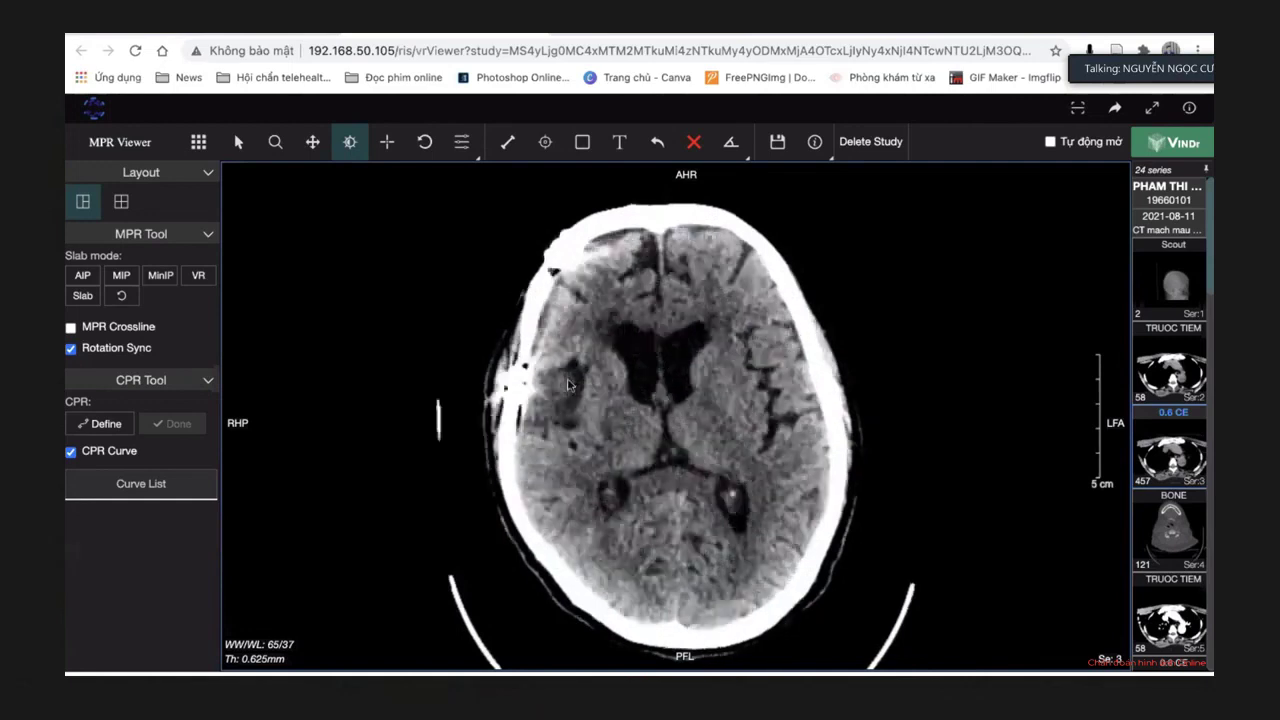
{"action": "scroll", "coordinate": [567, 384], "scroll_direction": "down", "scroll_amount": 5}
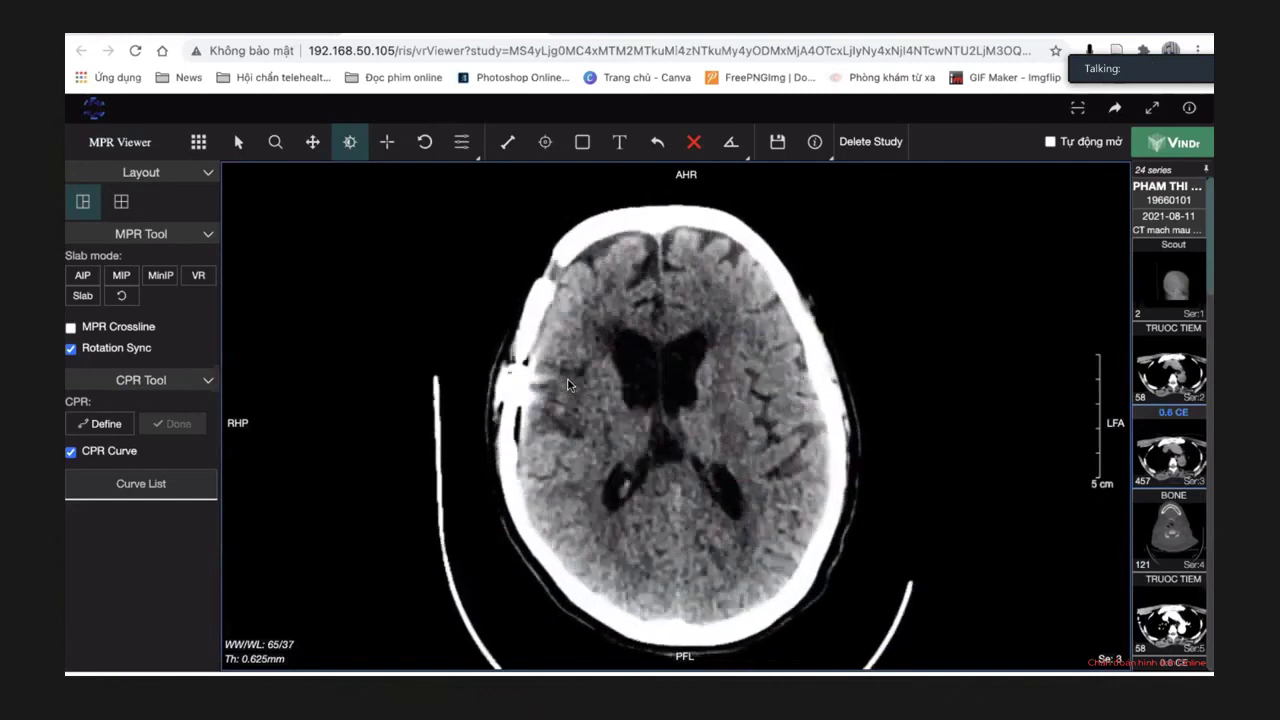
{"action": "scroll", "coordinate": [567, 384], "scroll_direction": "down", "scroll_amount": 3}
{"action": "scroll", "coordinate": [558, 412], "scroll_direction": "down", "scroll_amount": 3}
{"action": "scroll", "coordinate": [565, 420], "scroll_direction": "down", "scroll_amount": 2}
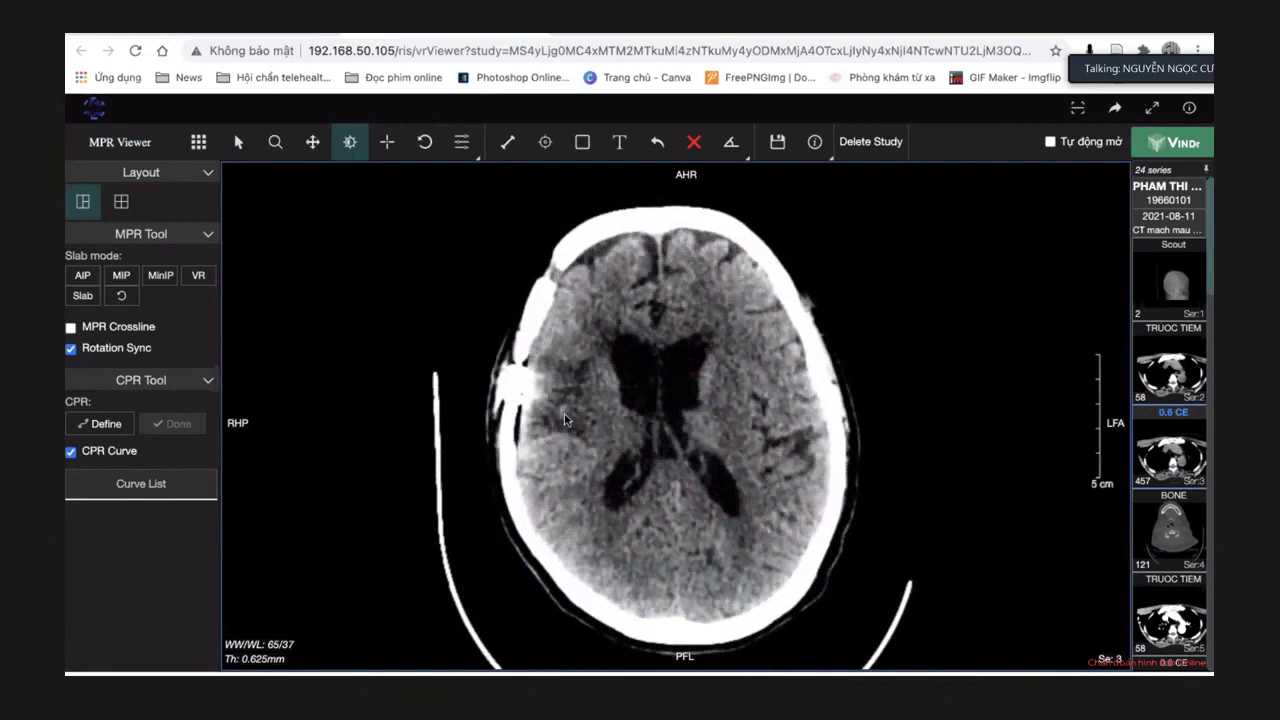
{"action": "scroll", "coordinate": [565, 420], "scroll_direction": "down", "scroll_amount": 1}
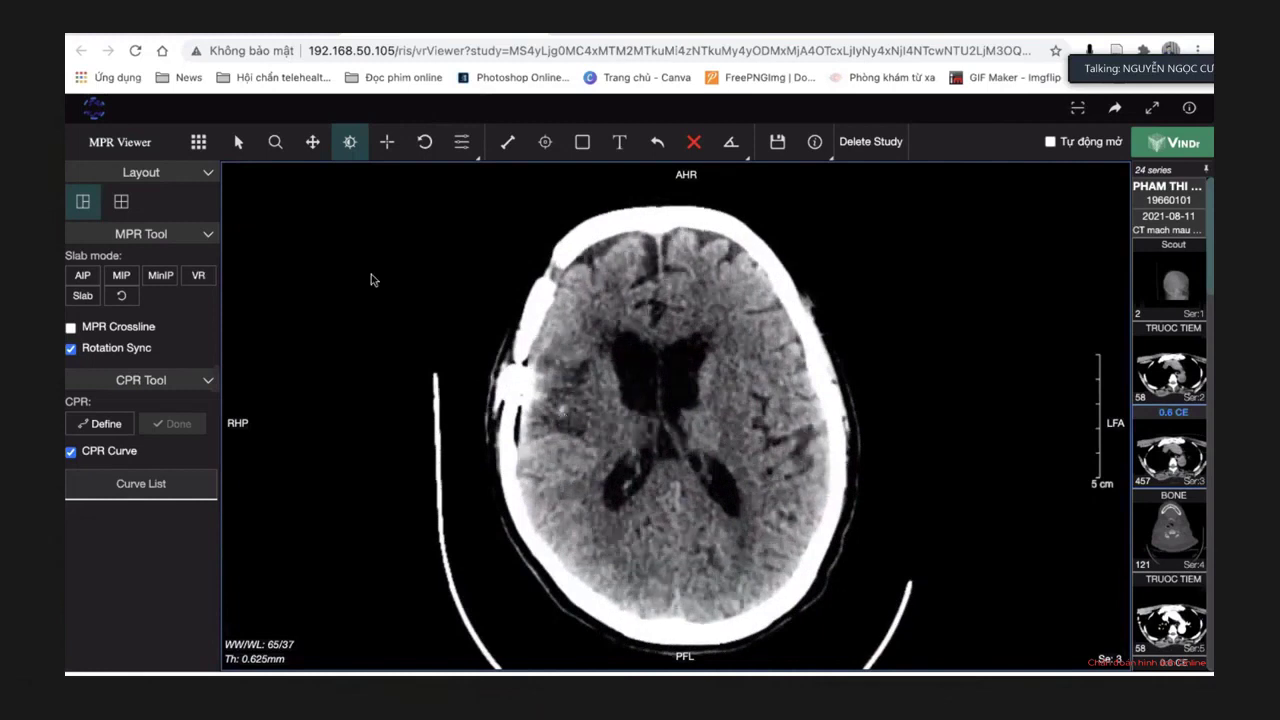
Select the Zoom tool and enlarge the CT image.
{"action": "left_click", "coordinate": [275, 141]}
{"action": "left_click", "coordinate": [567, 402]}
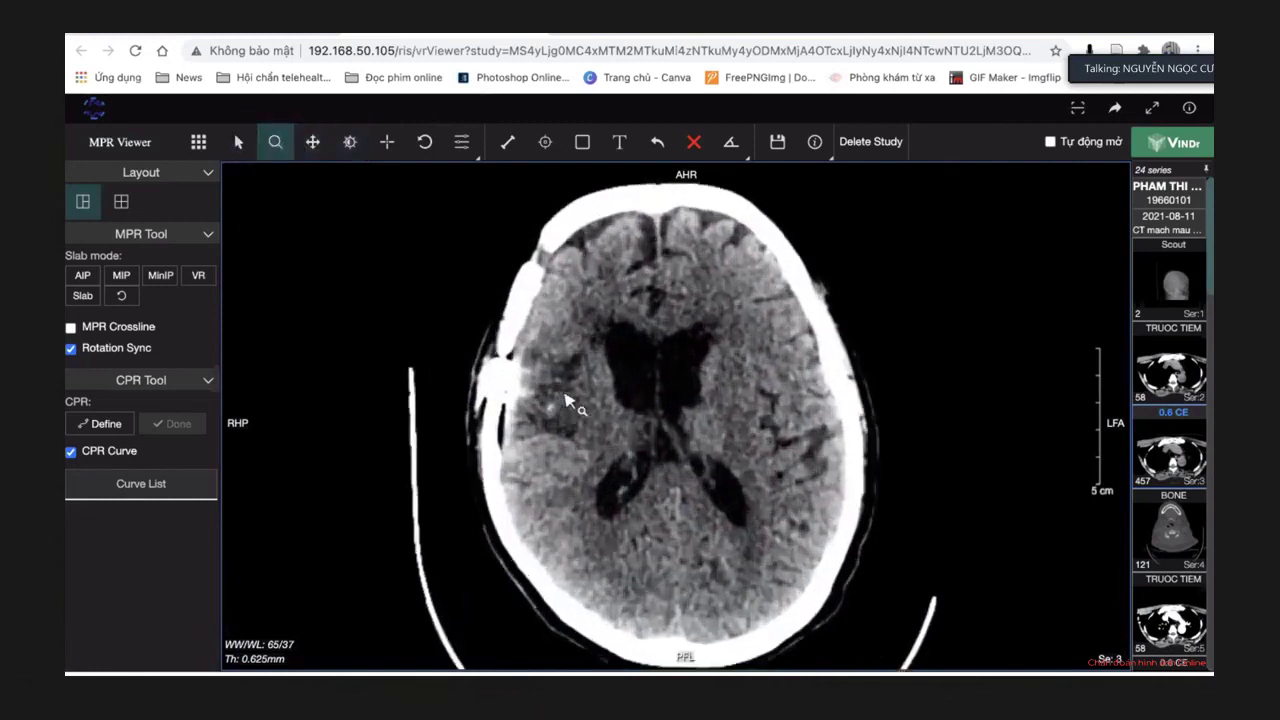
{"action": "left_click", "coordinate": [567, 402]}
{"action": "left_click", "coordinate": [564, 396]}
Scroll above the lateral ventricles and magnify around the dark right frontal lesion.
{"action": "scroll", "coordinate": [548, 430], "scroll_direction": "down", "scroll_amount": 4}
{"action": "scroll", "coordinate": [548, 430], "scroll_direction": "down", "scroll_amount": 3}
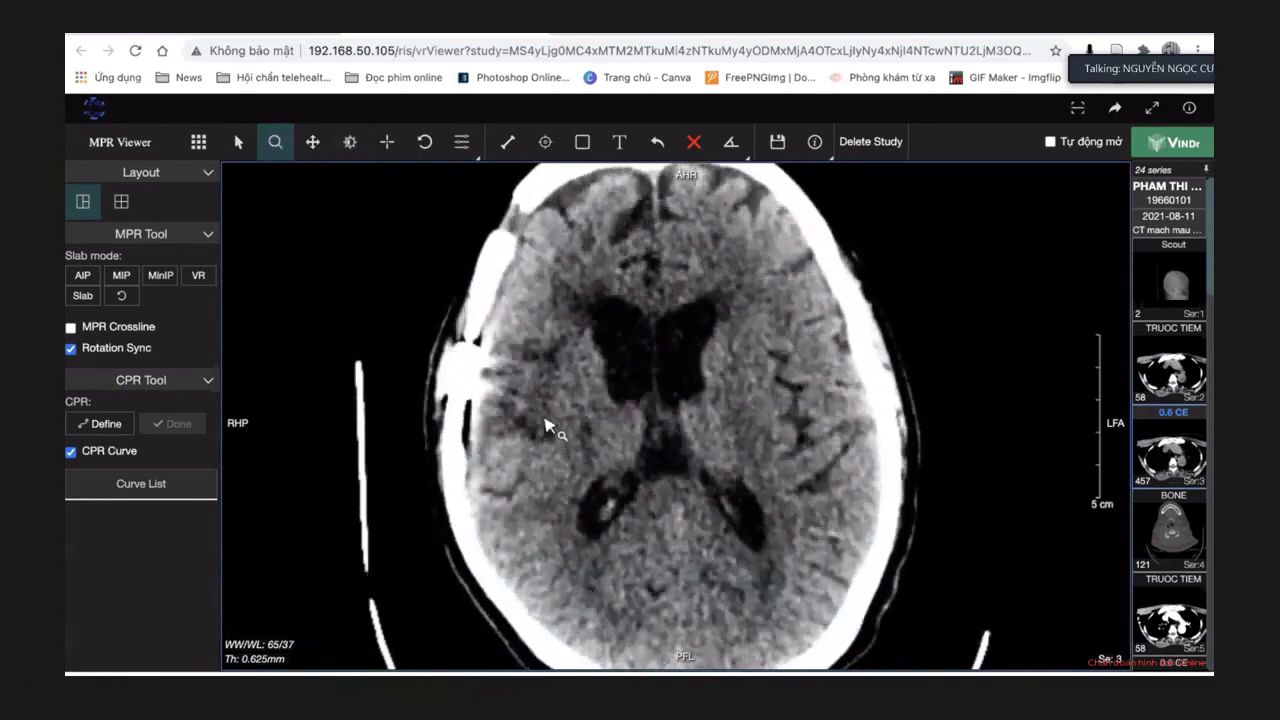
{"action": "scroll", "coordinate": [548, 430], "scroll_direction": "down", "scroll_amount": 3}
{"action": "scroll", "coordinate": [578, 420], "scroll_direction": "down", "scroll_amount": 1}
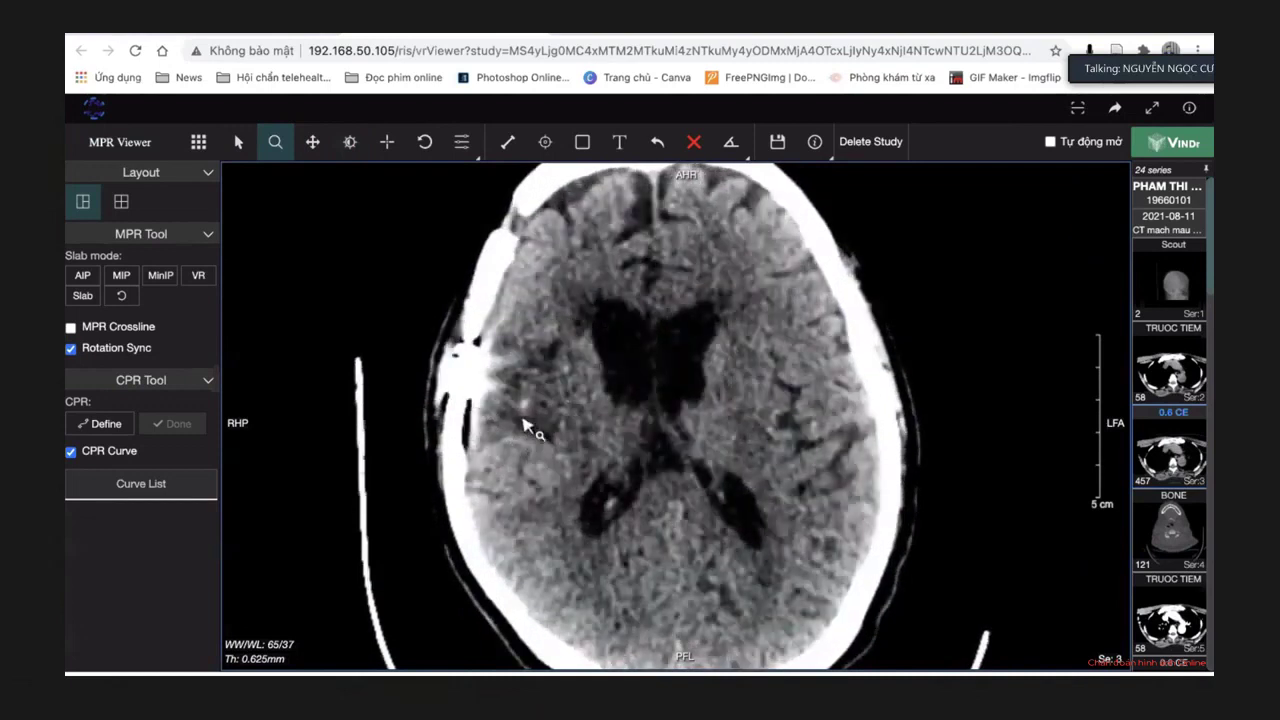
{"action": "scroll", "coordinate": [532, 418], "scroll_direction": "down", "scroll_amount": 3}
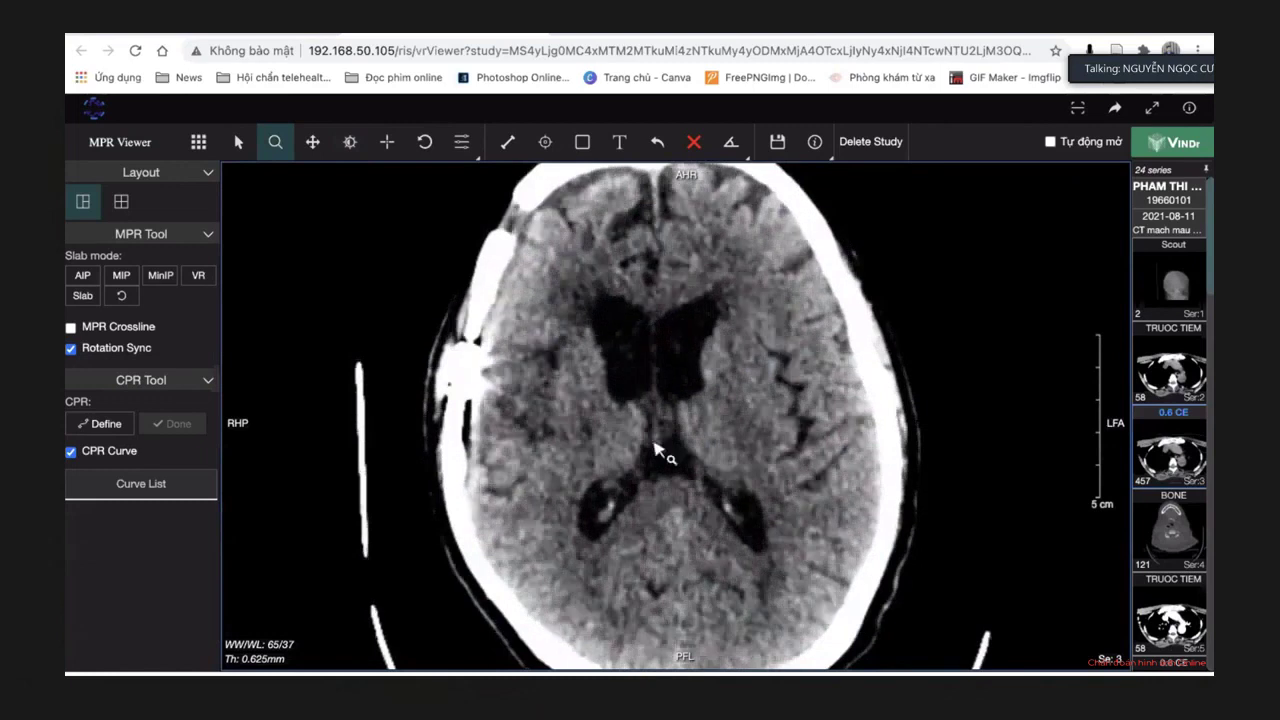
{"action": "scroll", "coordinate": [657, 450], "scroll_direction": "down", "scroll_amount": 6}
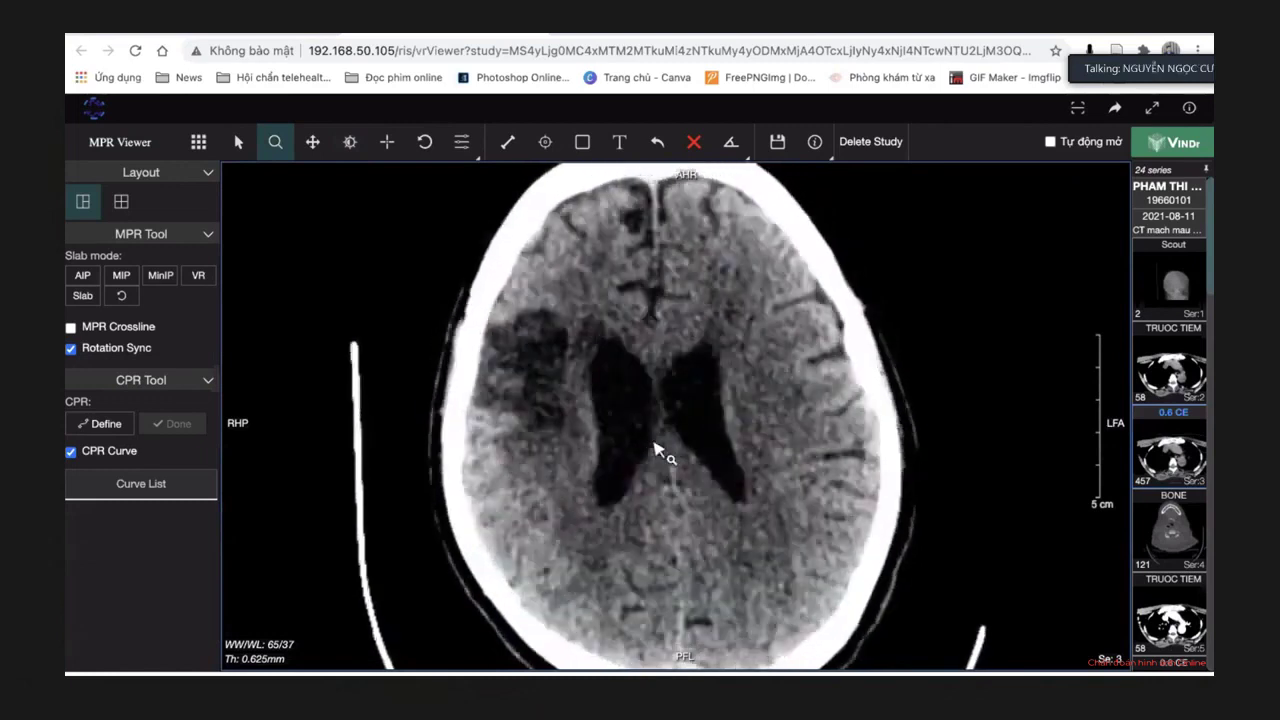
{"action": "scroll", "coordinate": [656, 450], "scroll_direction": "down", "scroll_amount": 3}
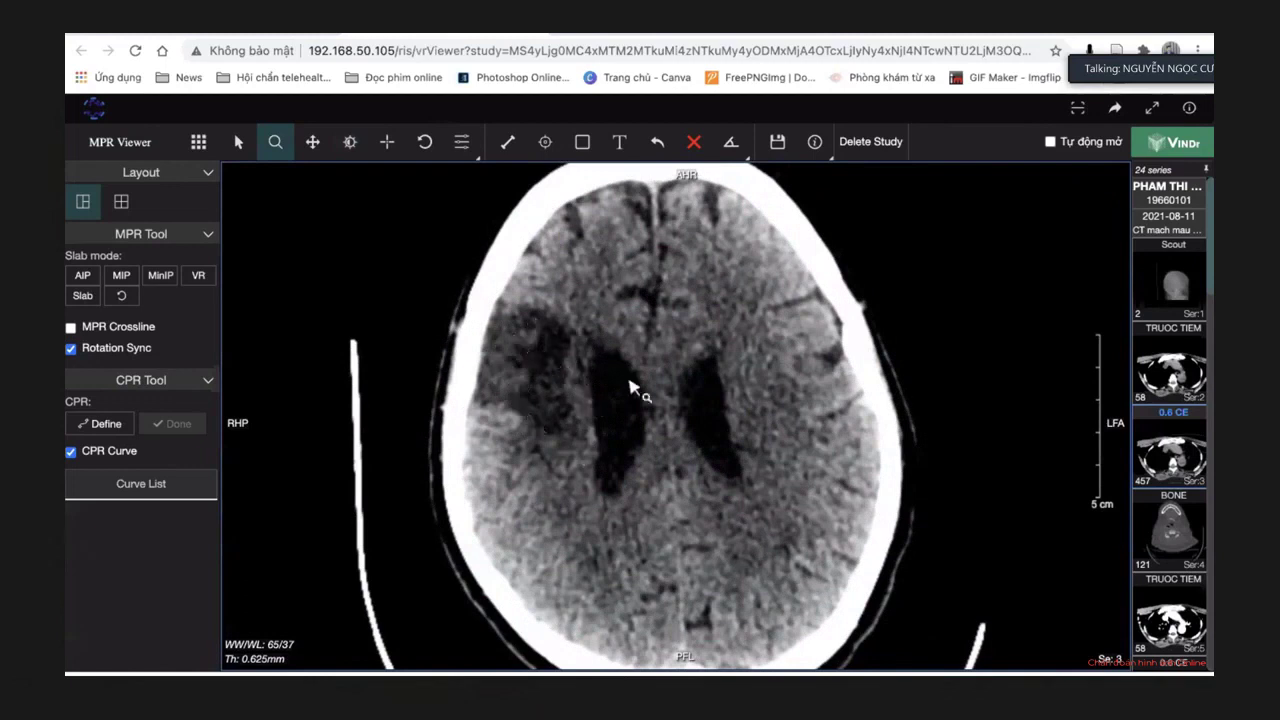
{"action": "scroll", "coordinate": [633, 388], "scroll_direction": "down", "scroll_amount": 2}
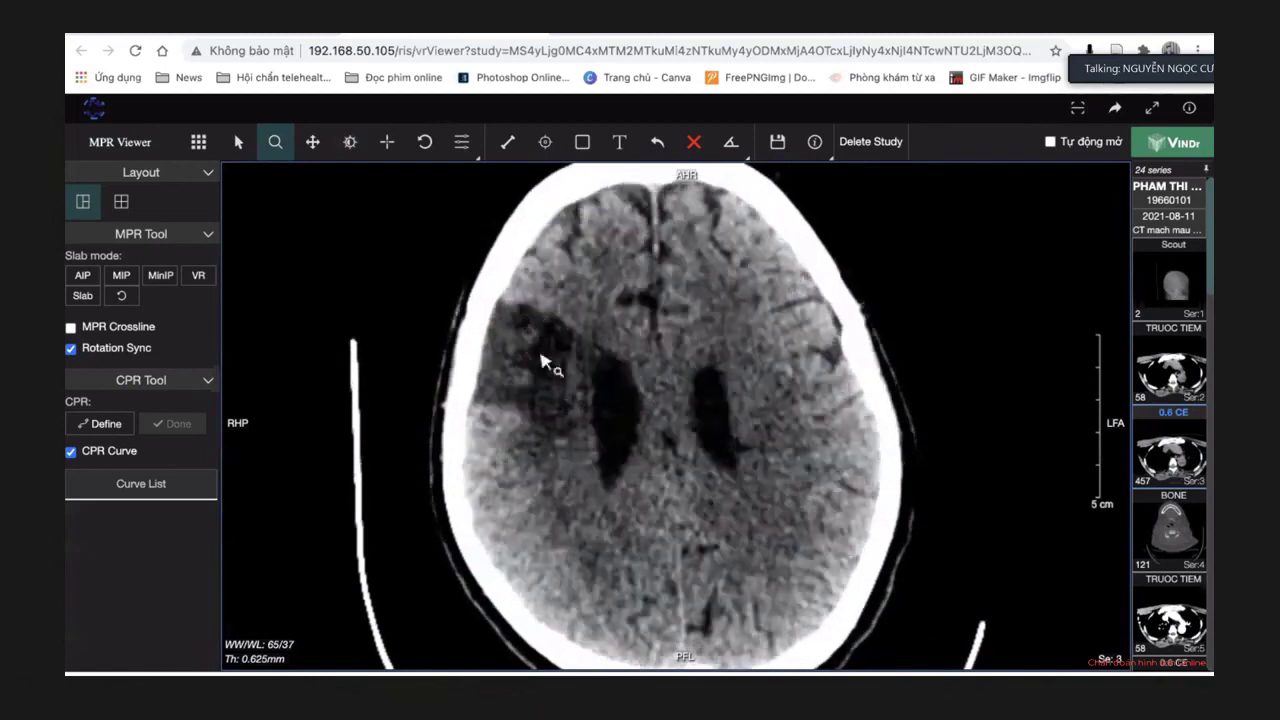
{"action": "scroll", "coordinate": [612, 388], "scroll_direction": "down", "scroll_amount": 1}
{"action": "scroll", "coordinate": [611, 381], "scroll_direction": "down", "scroll_amount": 5}
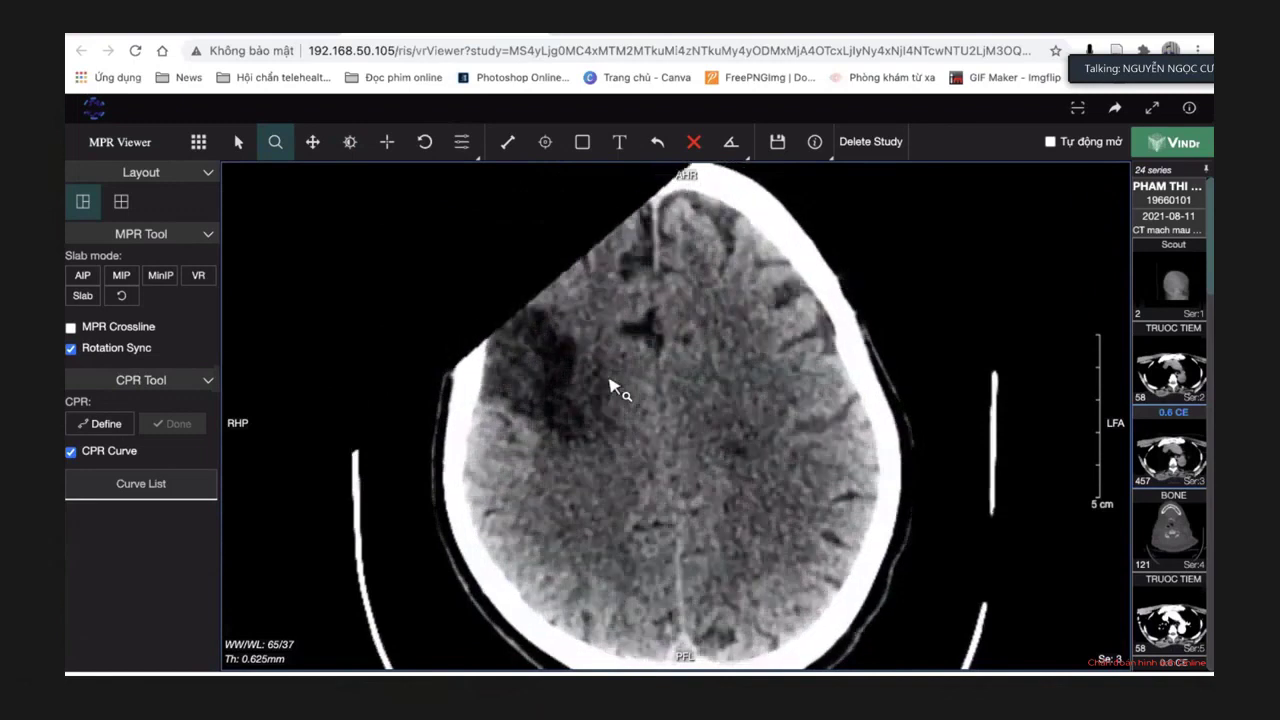
{"action": "scroll", "coordinate": [605, 381], "scroll_direction": "down", "scroll_amount": 1}
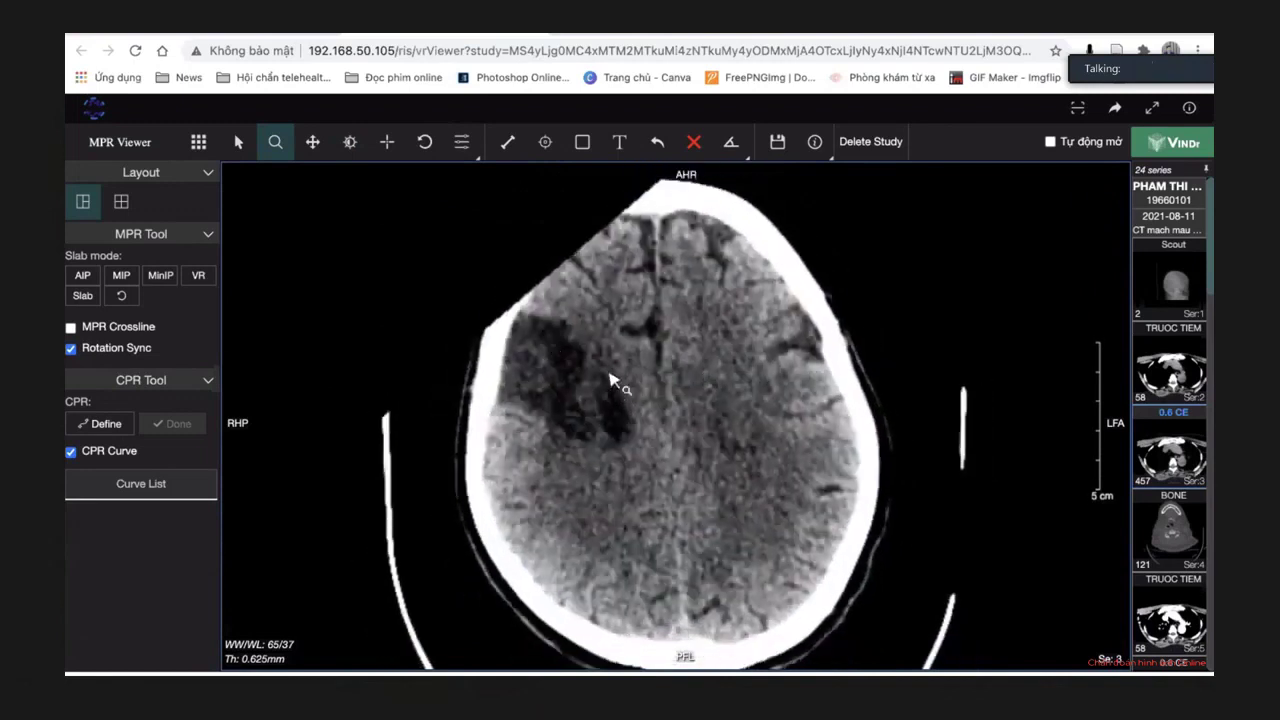
{"action": "left_click_drag", "start_coordinate": [623, 388], "coordinate": [623, 375]}
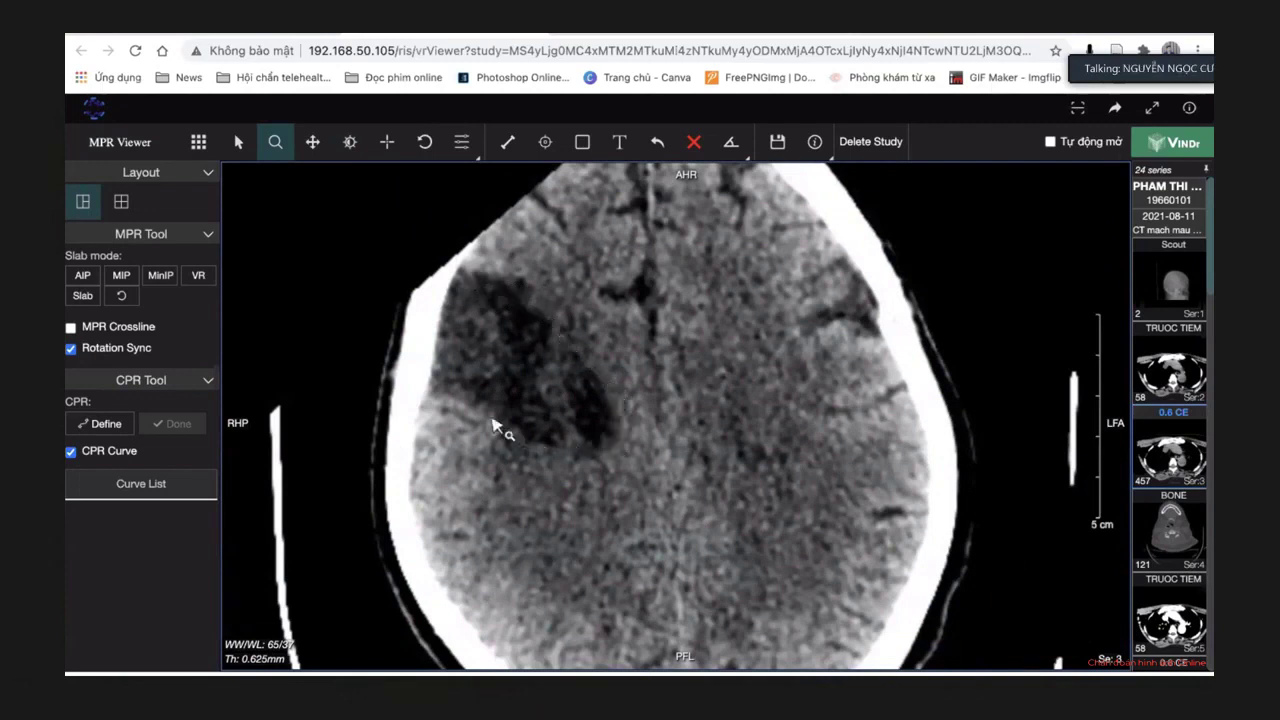
{"action": "scroll", "coordinate": [495, 428], "scroll_direction": "down", "scroll_amount": 2}
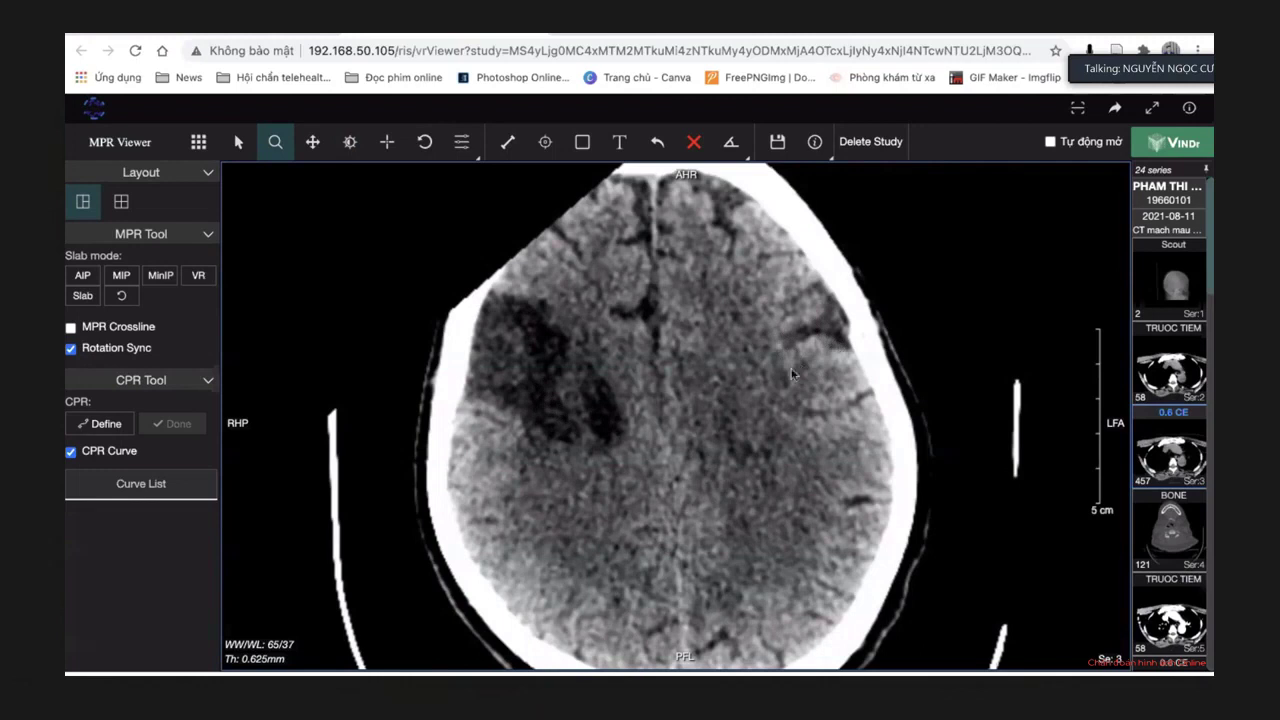
Narrow the window/level to 56/37 with the Window/Level tool.
{"action": "left_click", "coordinate": [349, 141]}
{"action": "left_click_drag", "start_coordinate": [612, 372], "coordinate": [600, 367]}
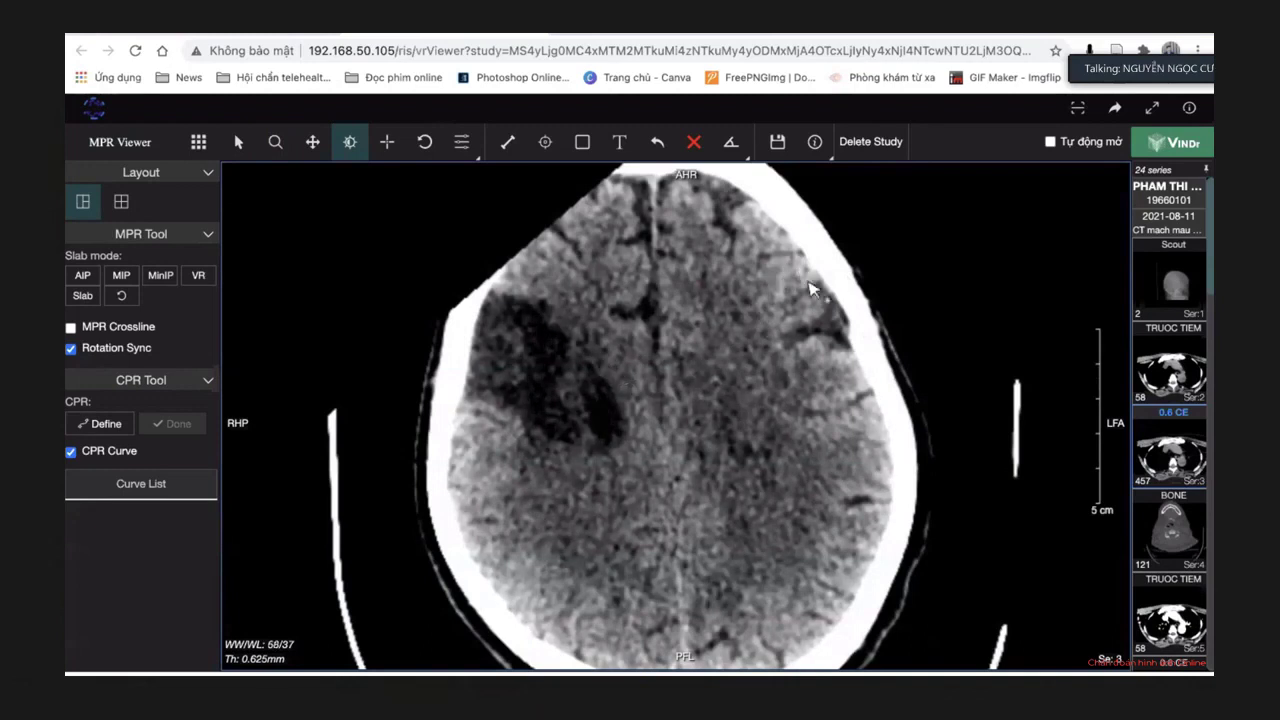
{"action": "left_click_drag", "start_coordinate": [811, 289], "coordinate": [800, 409]}
Scroll down to the orbits and skull base, then load the 0.6 CE series 6.
{"action": "scroll", "coordinate": [476, 397], "scroll_direction": "down", "scroll_amount": 10}
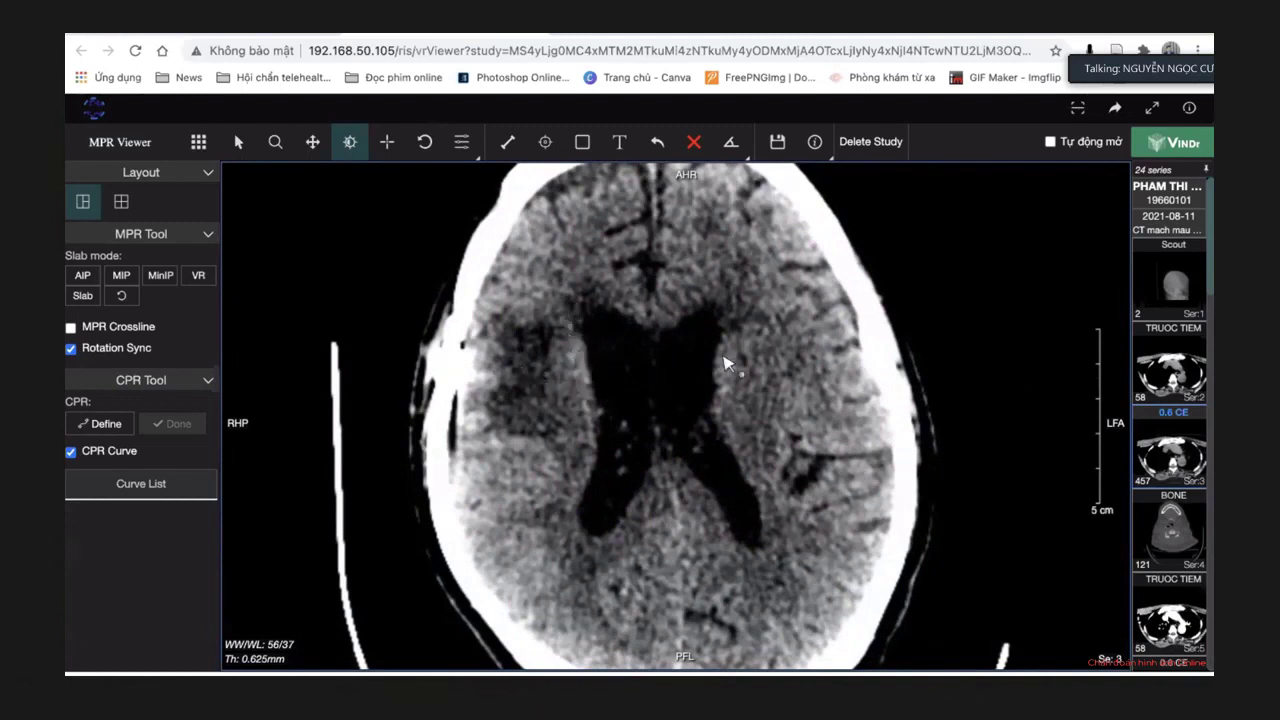
{"action": "scroll", "coordinate": [727, 364], "scroll_direction": "down", "scroll_amount": 10}
{"action": "scroll", "coordinate": [727, 364], "scroll_direction": "down", "scroll_amount": 10}
{"action": "scroll", "coordinate": [727, 364], "scroll_direction": "down", "scroll_amount": 10}
{"action": "scroll", "coordinate": [723, 358], "scroll_direction": "down", "scroll_amount": 7}
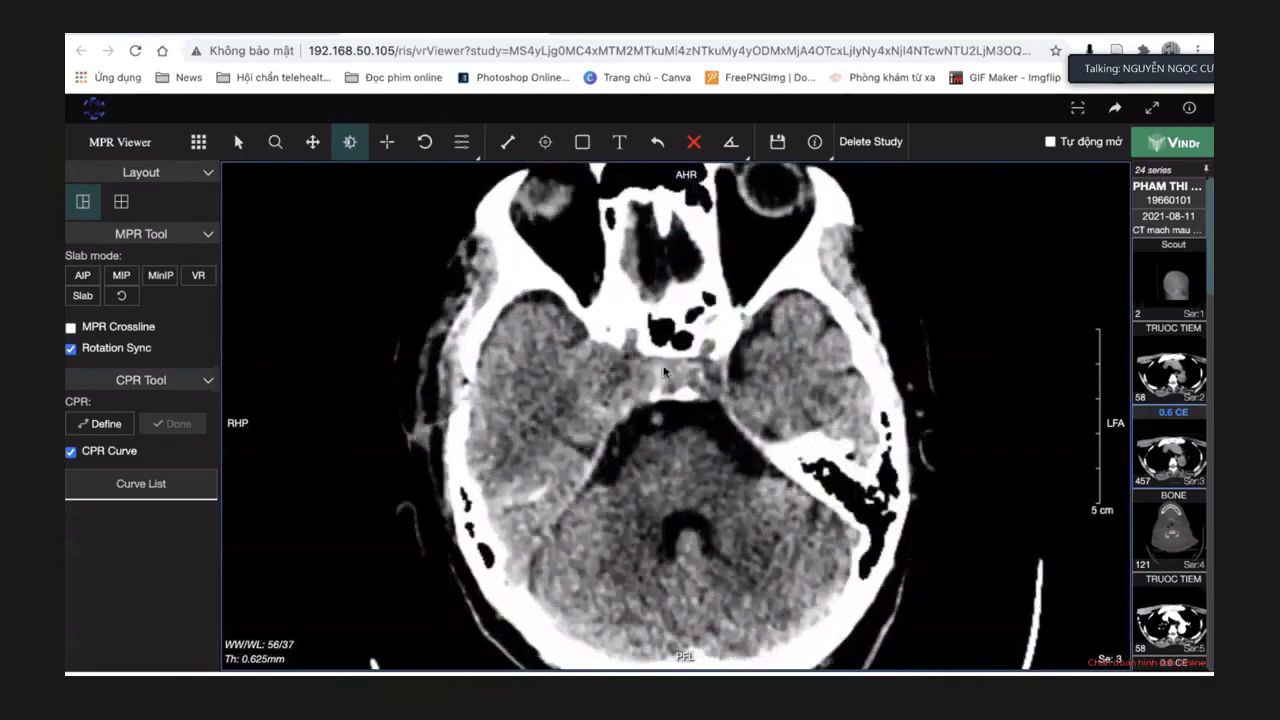
{"action": "scroll", "coordinate": [760, 400], "scroll_direction": "down", "scroll_amount": 2}
{"action": "scroll", "coordinate": [876, 472], "scroll_direction": "down", "scroll_amount": 3}
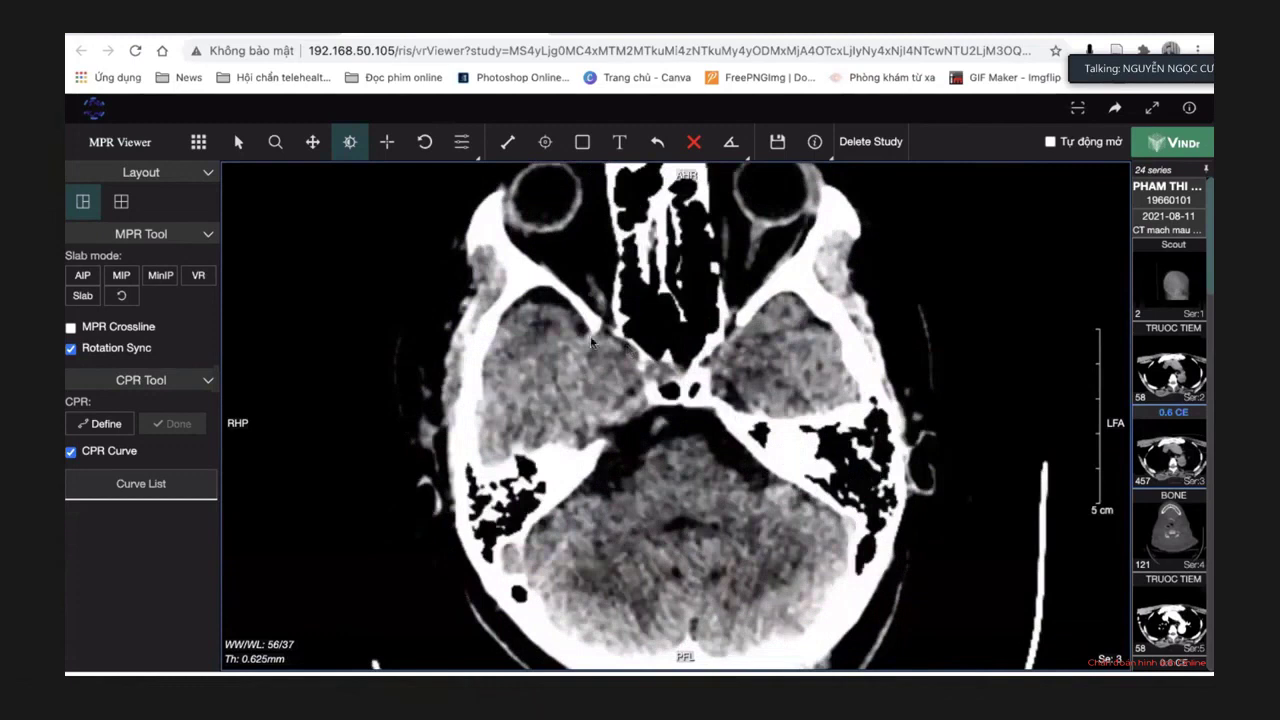
{"action": "scroll", "coordinate": [918, 432], "scroll_direction": "down", "scroll_amount": 2}
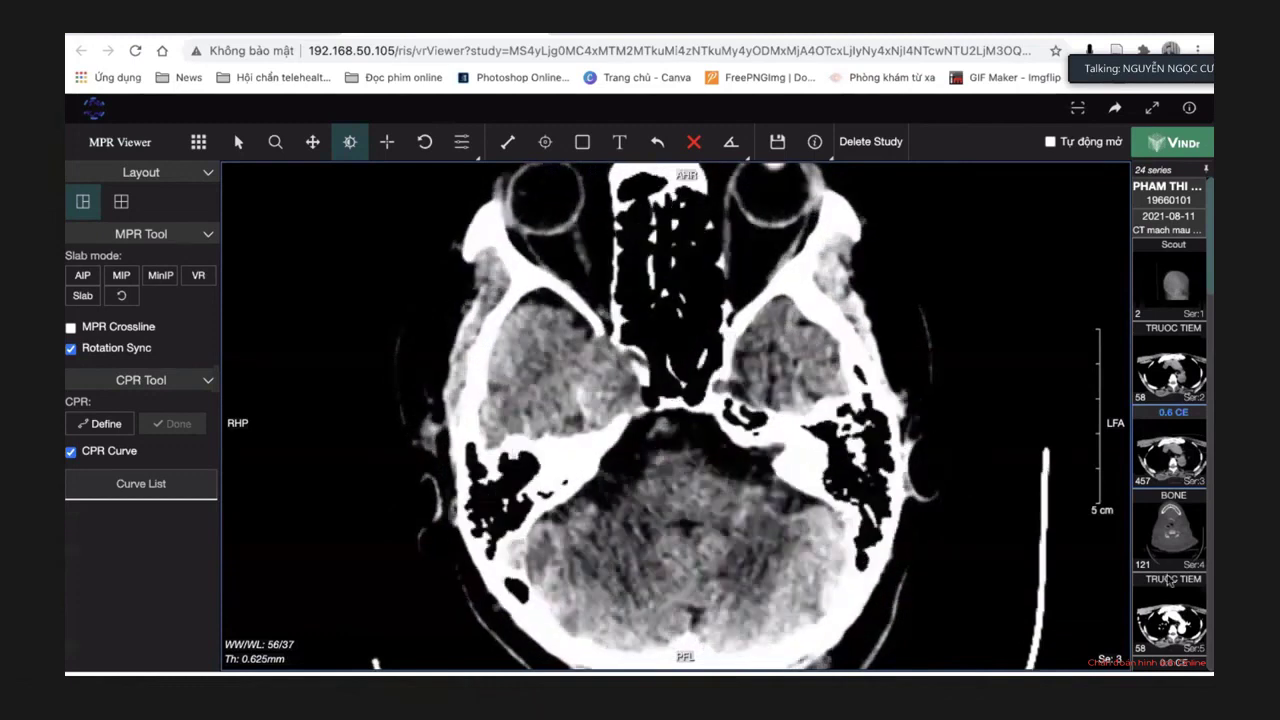
{"action": "scroll", "coordinate": [1168, 563], "scroll_direction": "down", "scroll_amount": 3}
{"action": "left_click", "coordinate": [1168, 515]}
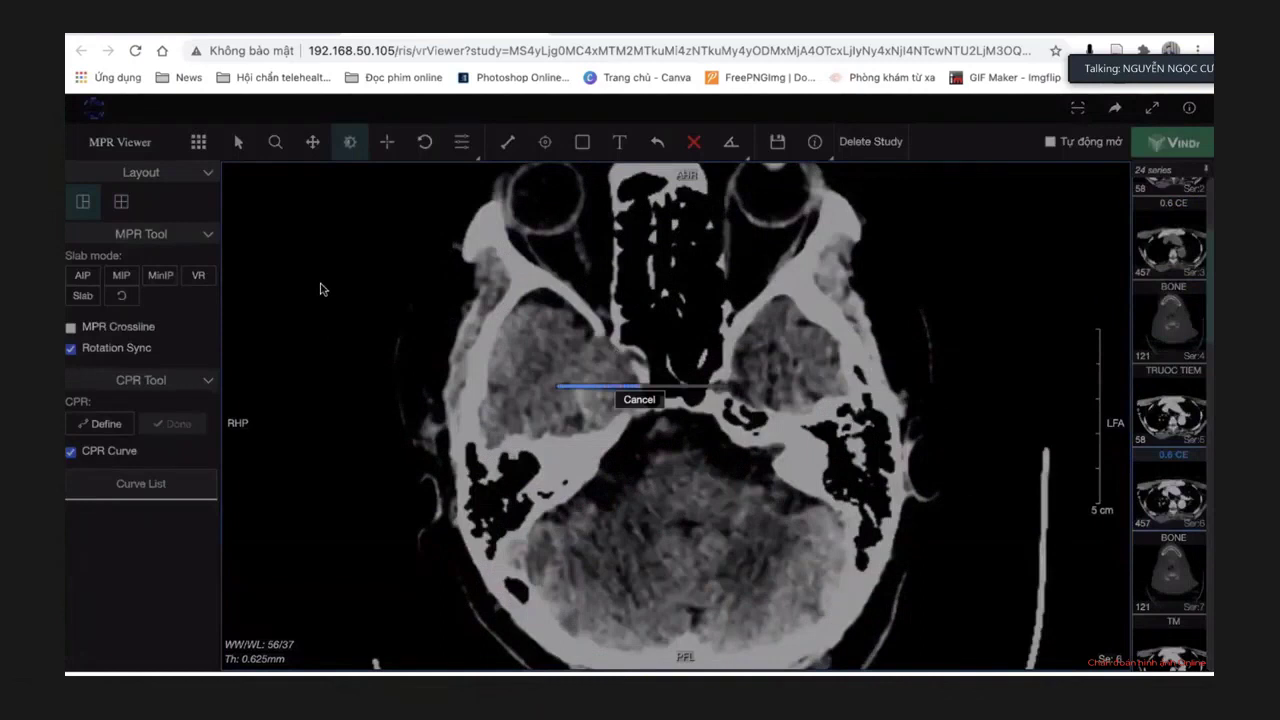
Switch the viewer from MPR to 2D and show the 0.6 CE series 6.
{"action": "left_click", "coordinate": [199, 141]}
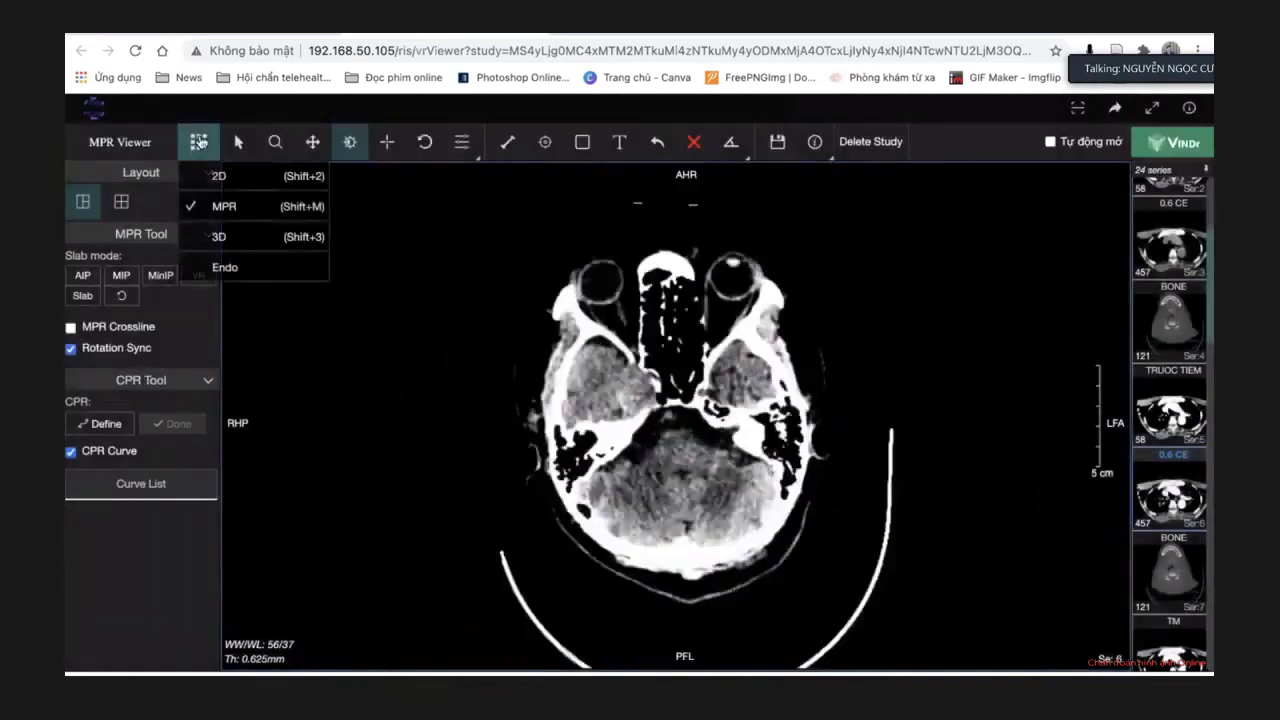
{"action": "left_click", "coordinate": [219, 176]}
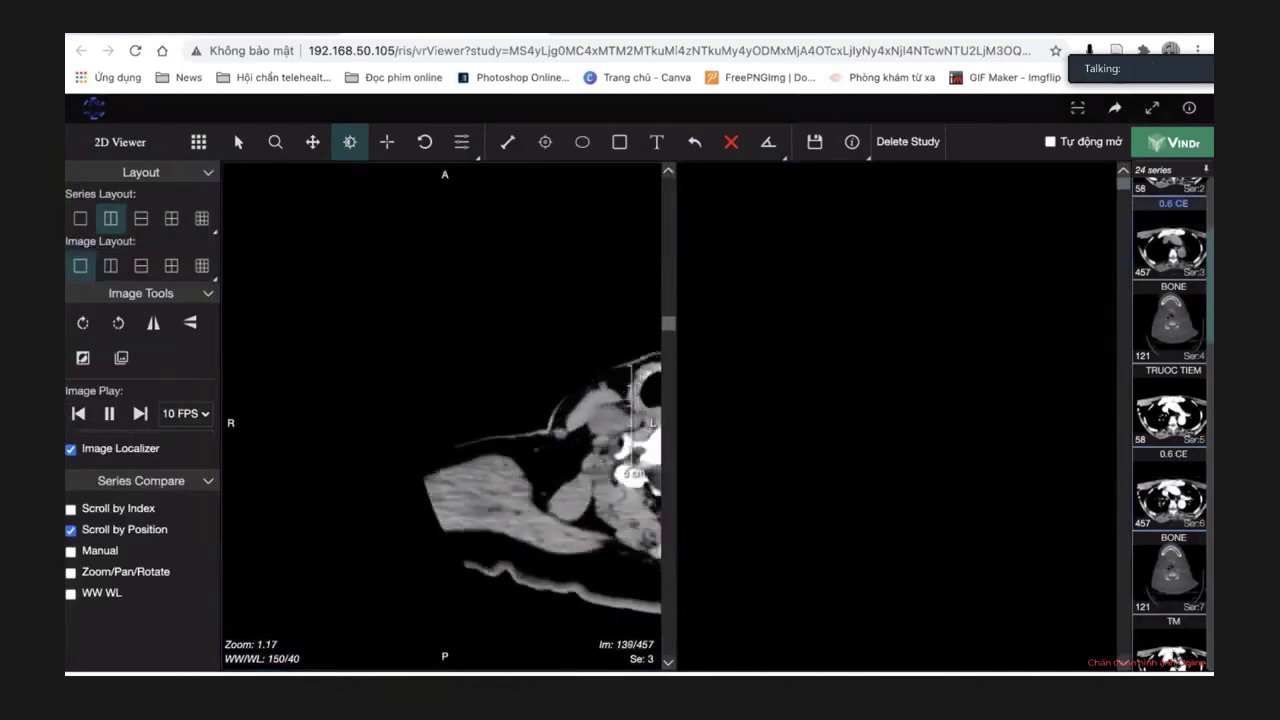
{"action": "left_click", "coordinate": [1160, 496]}
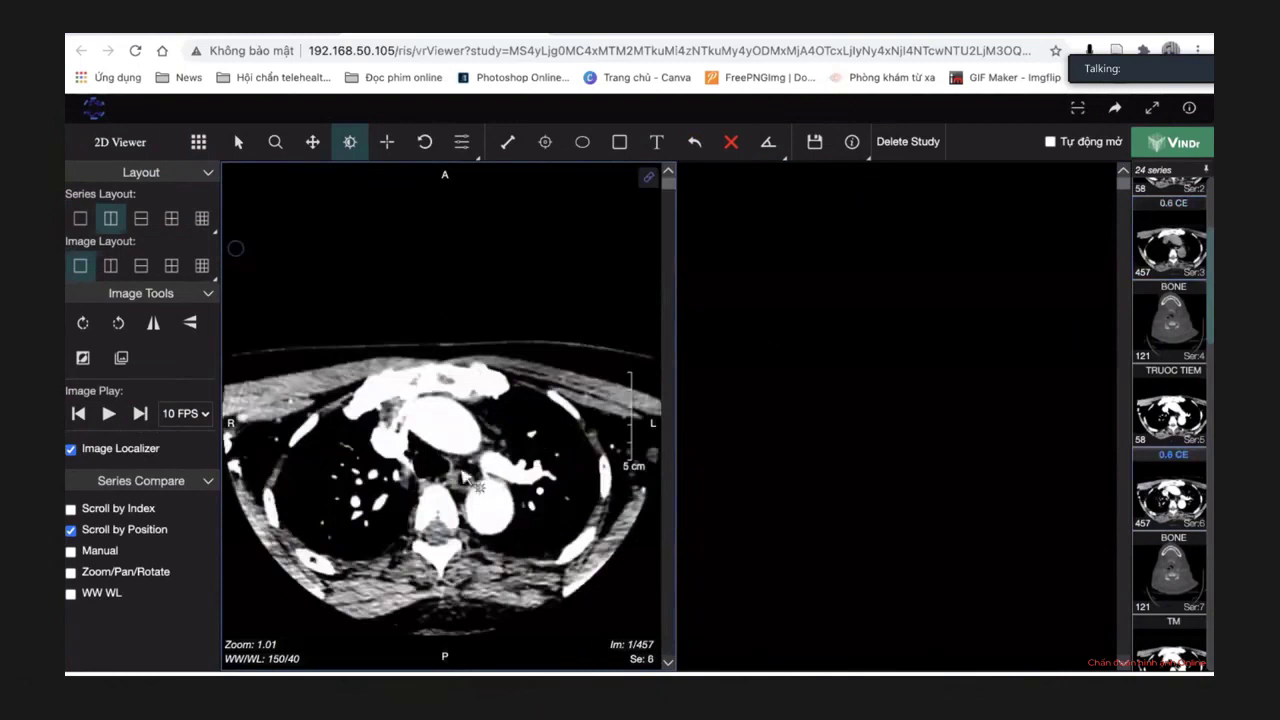
Play through series 6, then load the processed aneurysm image series 102.
{"action": "left_click", "coordinate": [109, 413]}
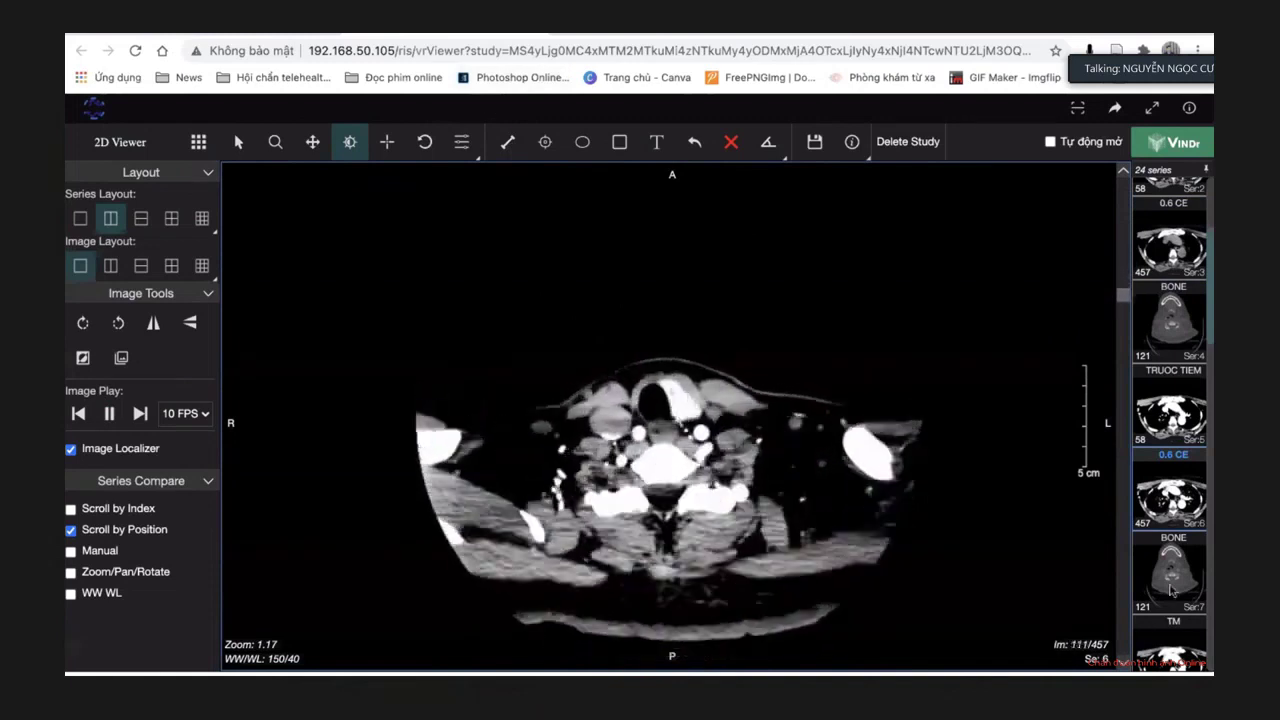
{"action": "scroll", "coordinate": [1172, 590], "scroll_direction": "down", "scroll_amount": 15}
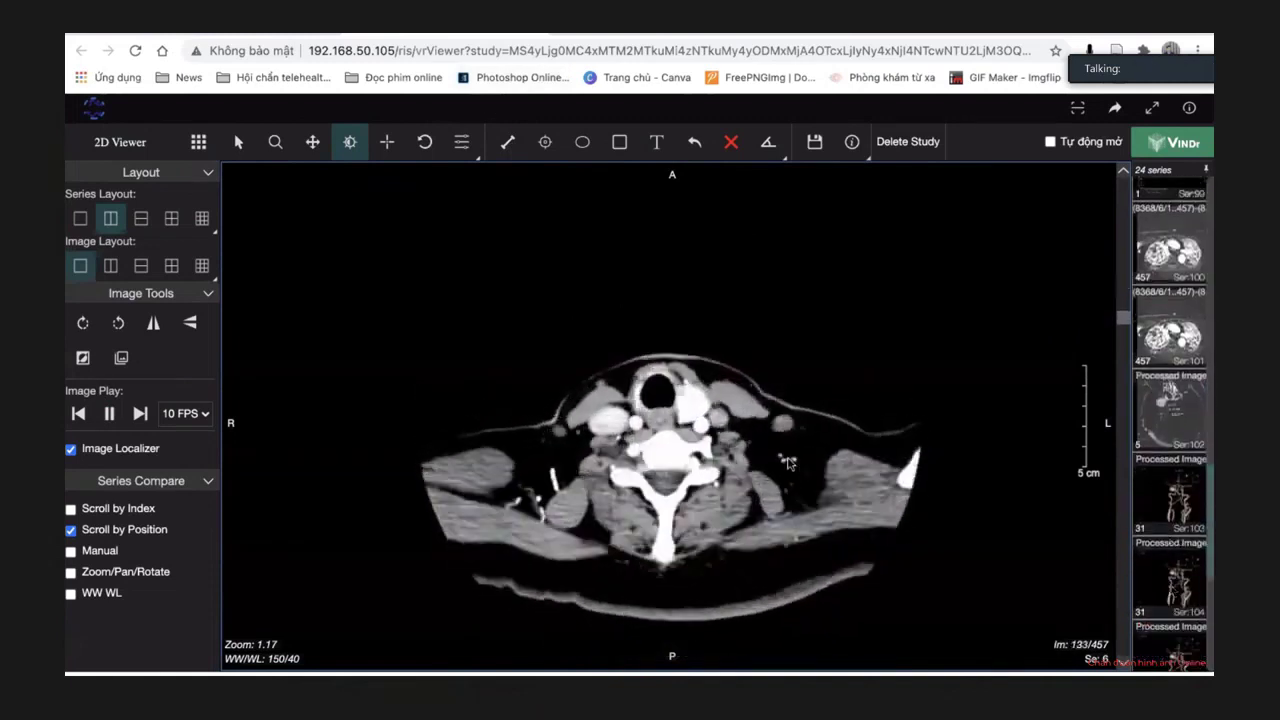
{"action": "left_click", "coordinate": [1163, 424]}
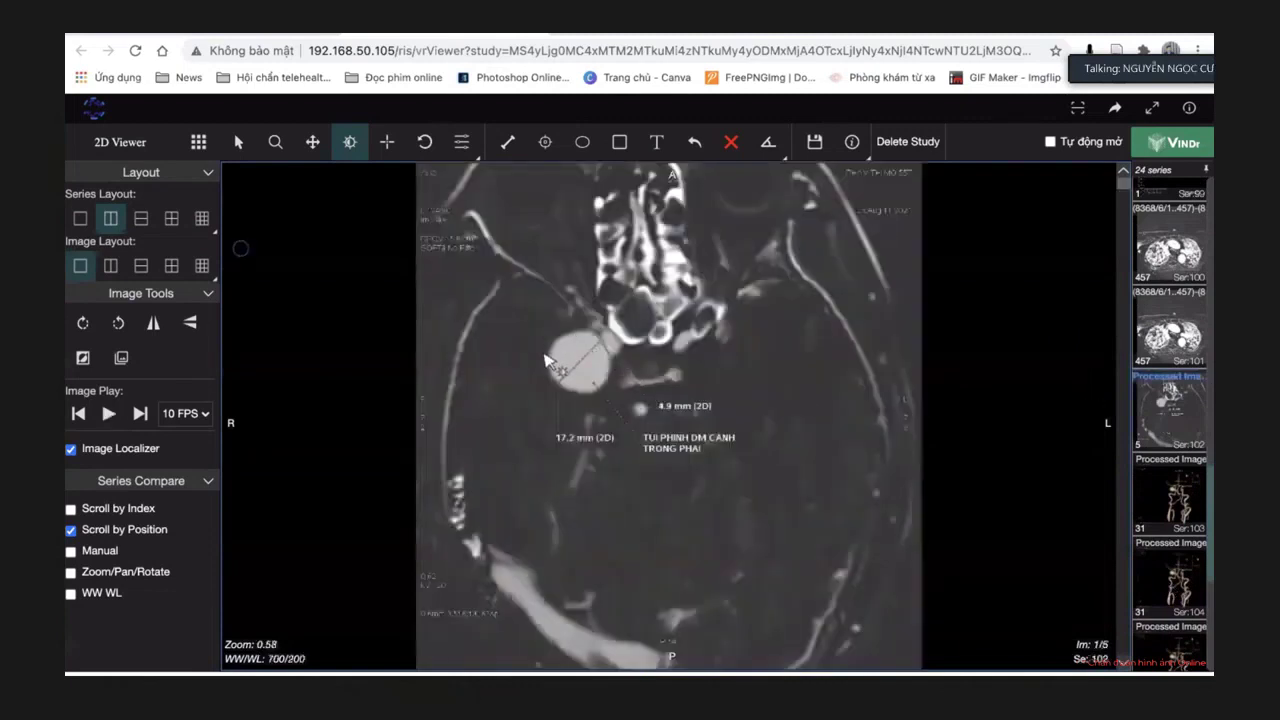
Load the 3-D vessel rendering series 103 and zoom it to 1.78.
{"action": "left_click", "coordinate": [1174, 512]}
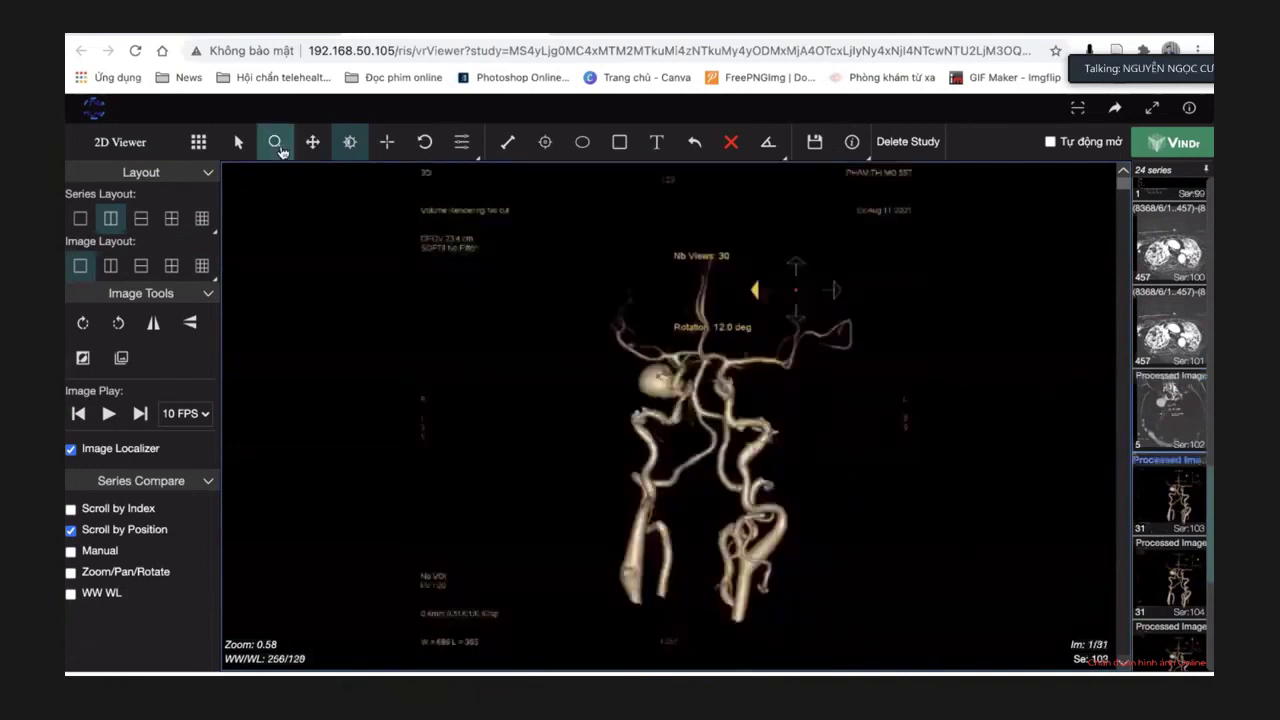
{"action": "left_click", "coordinate": [274, 141]}
{"action": "left_click_drag", "start_coordinate": [771, 414], "coordinate": [728, 230]}
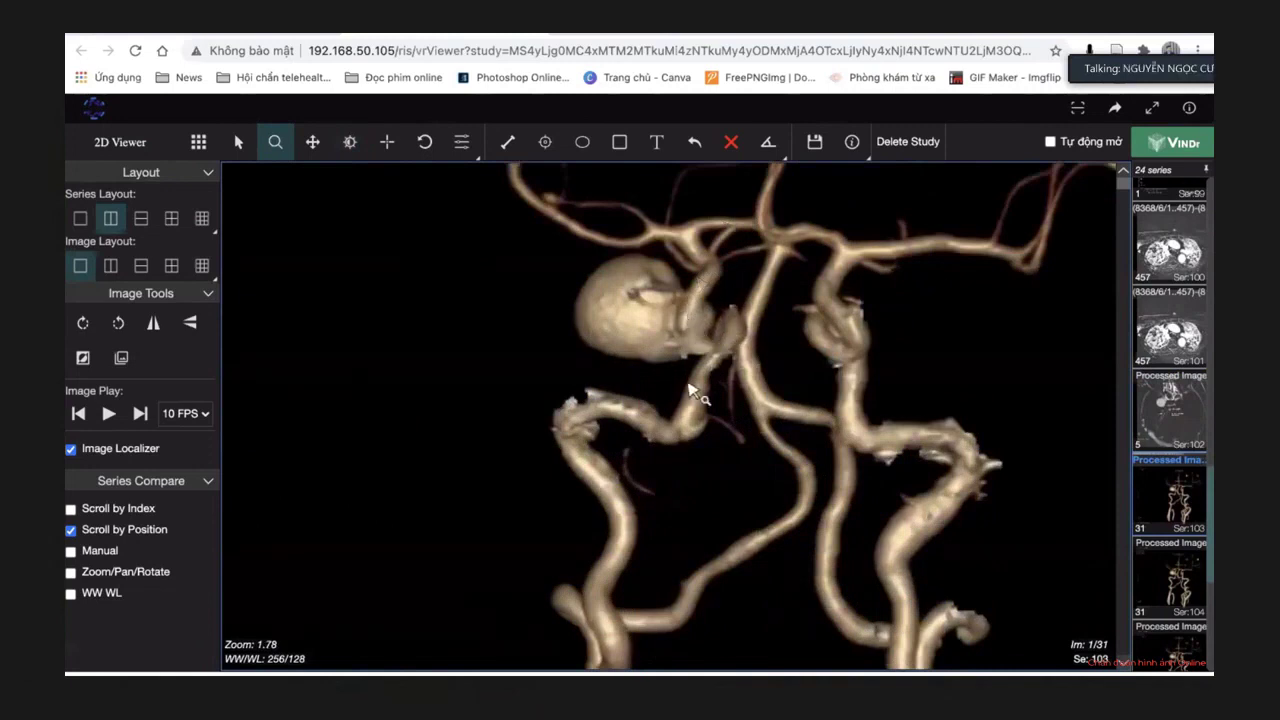
Step through the 3-D frames to rotate the aneurysm to another view.
{"action": "scroll", "coordinate": [690, 390], "scroll_direction": "down", "scroll_amount": 2}
{"action": "scroll", "coordinate": [690, 390], "scroll_direction": "down", "scroll_amount": 19}
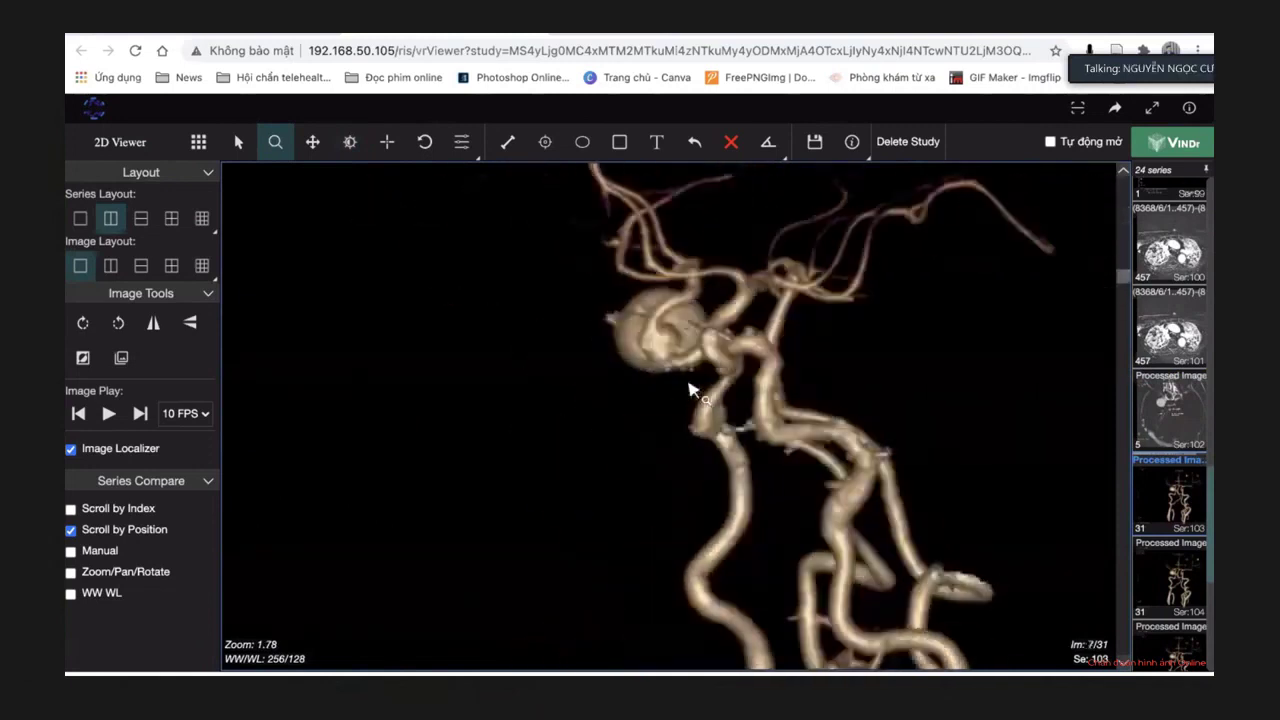
{"action": "scroll", "coordinate": [690, 390], "scroll_direction": "down", "scroll_amount": 6}
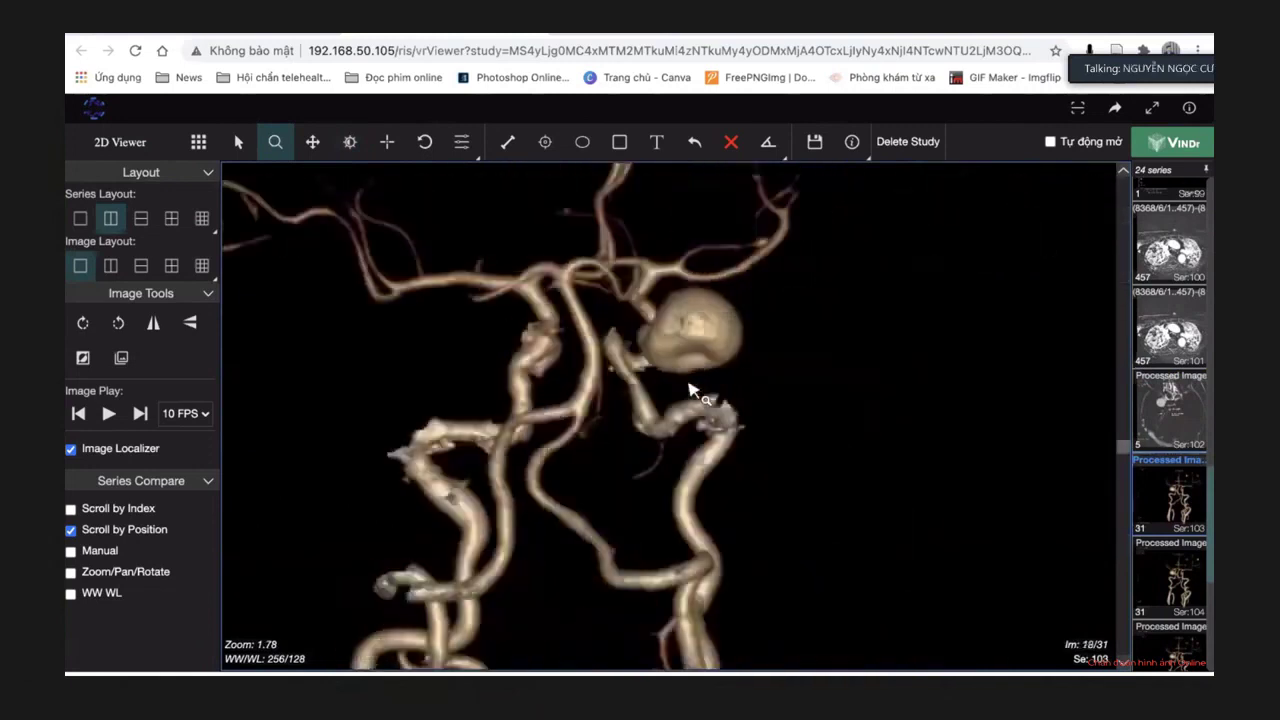
{"action": "scroll", "coordinate": [690, 390], "scroll_direction": "down", "scroll_amount": 4}
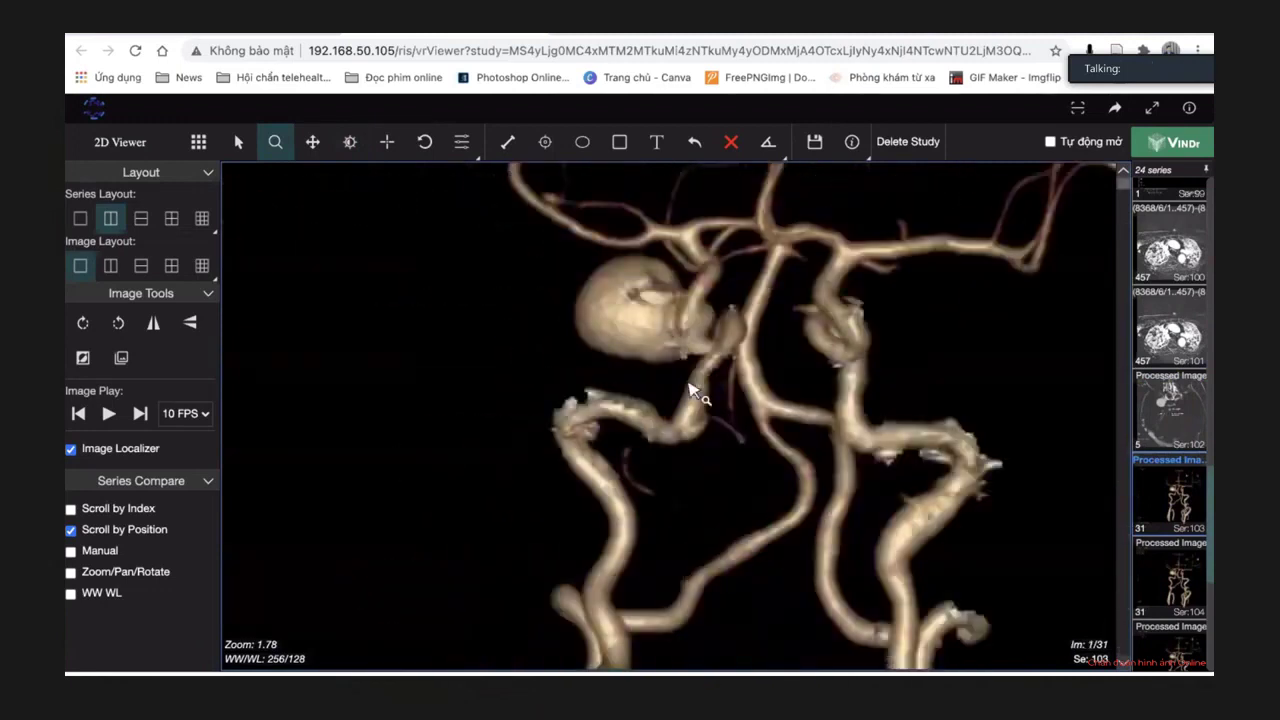
{"action": "scroll", "coordinate": [690, 390], "scroll_direction": "down", "scroll_amount": 20}
{"action": "scroll", "coordinate": [690, 390], "scroll_direction": "down", "scroll_amount": 1}
{"action": "scroll", "coordinate": [690, 390], "scroll_direction": "down", "scroll_amount": 20}
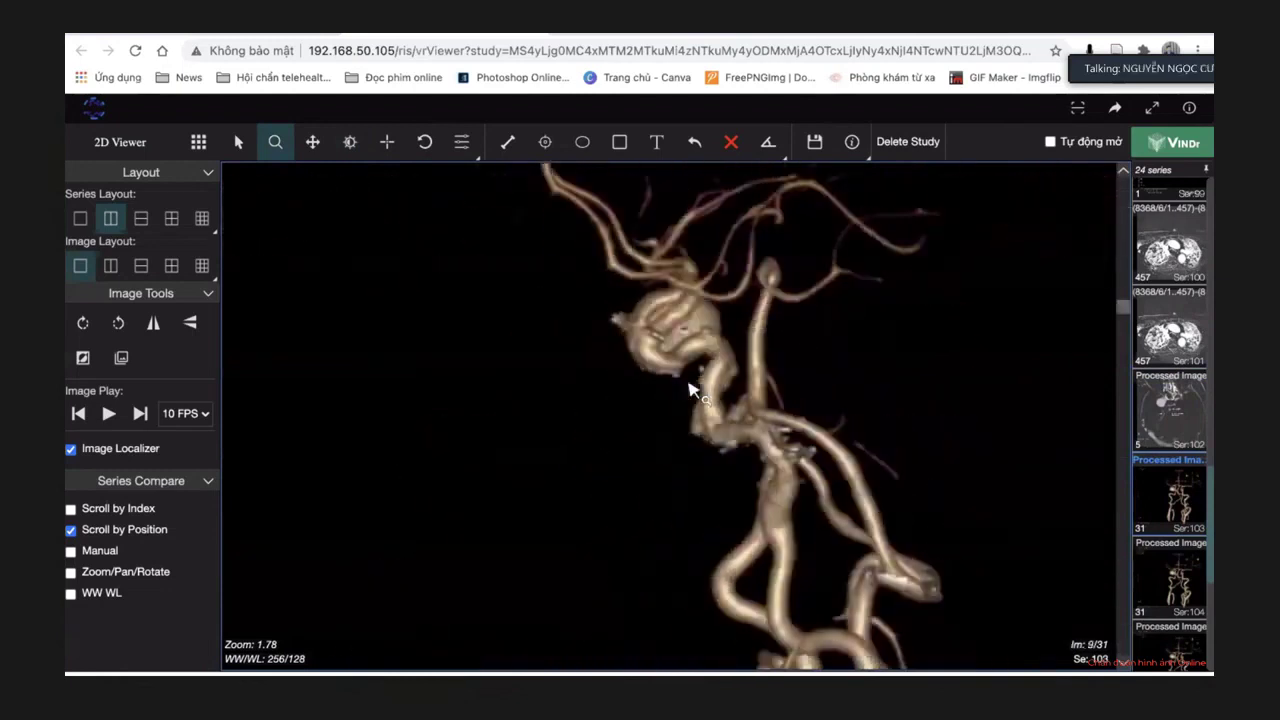
{"action": "scroll", "coordinate": [690, 390], "scroll_direction": "down", "scroll_amount": 10}
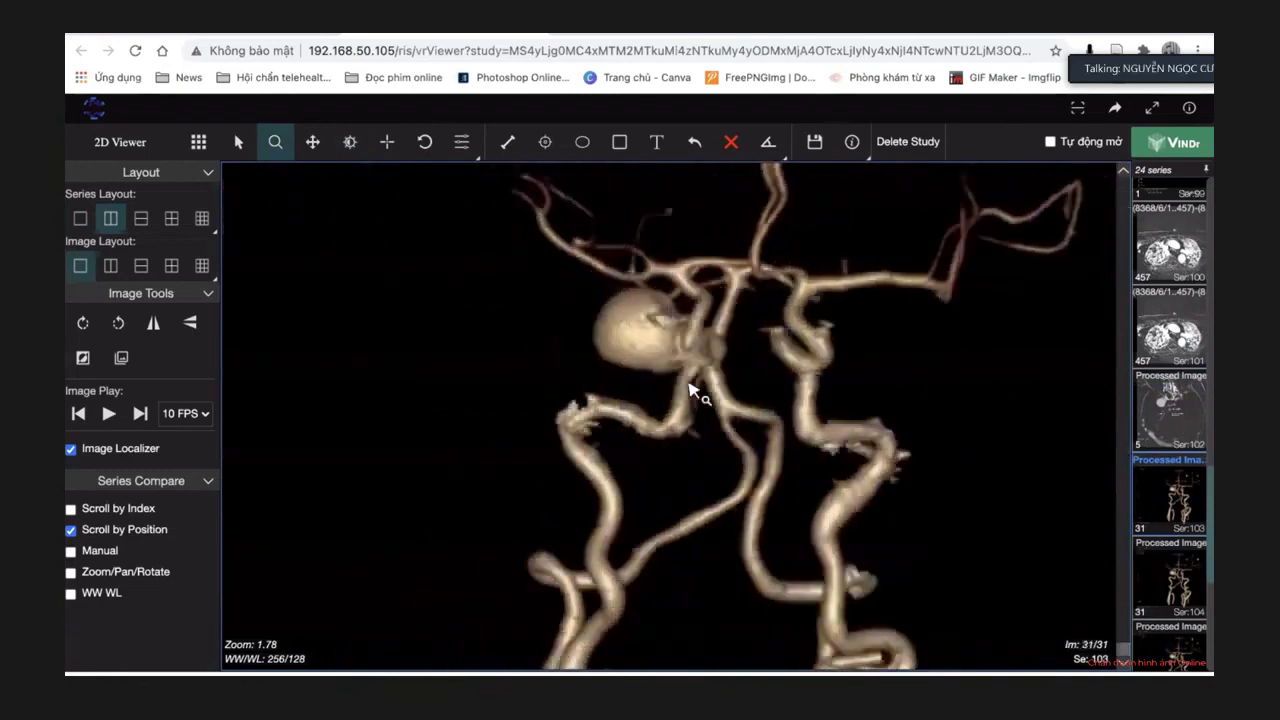
{"action": "scroll", "coordinate": [690, 390], "scroll_direction": "up", "scroll_amount": 13}
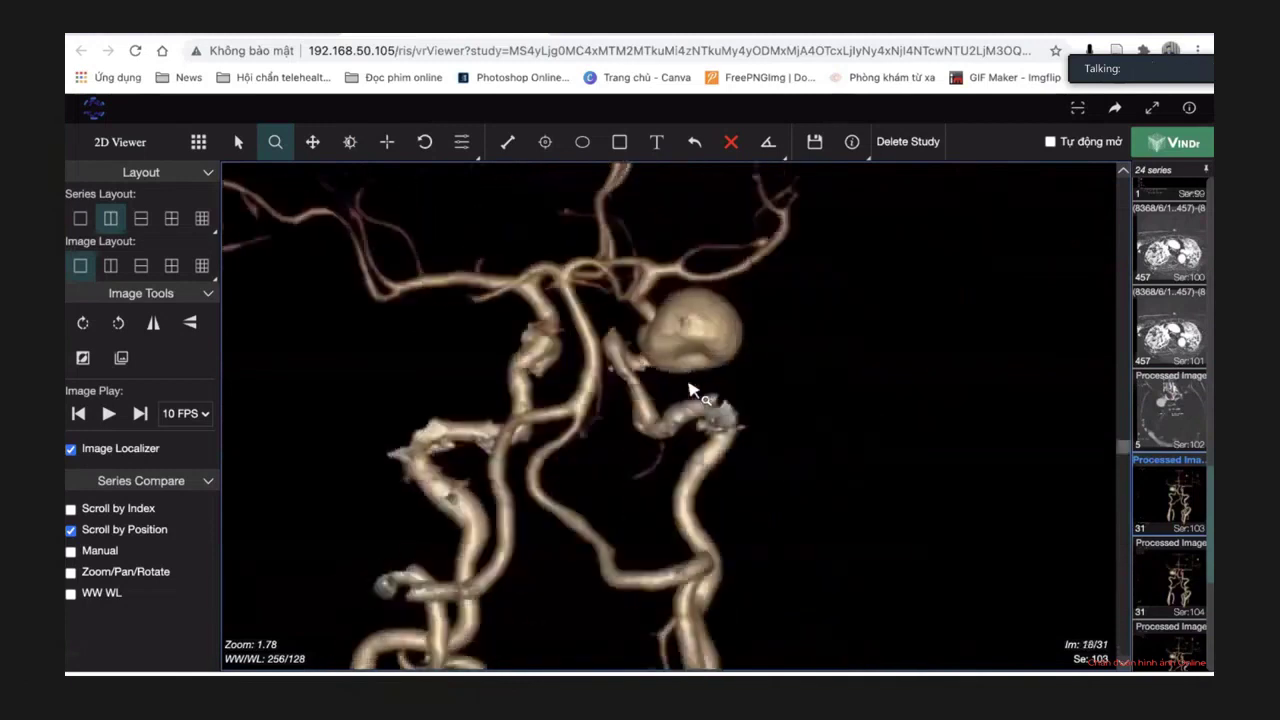
{"action": "scroll", "coordinate": [690, 390], "scroll_direction": "up", "scroll_amount": 8}
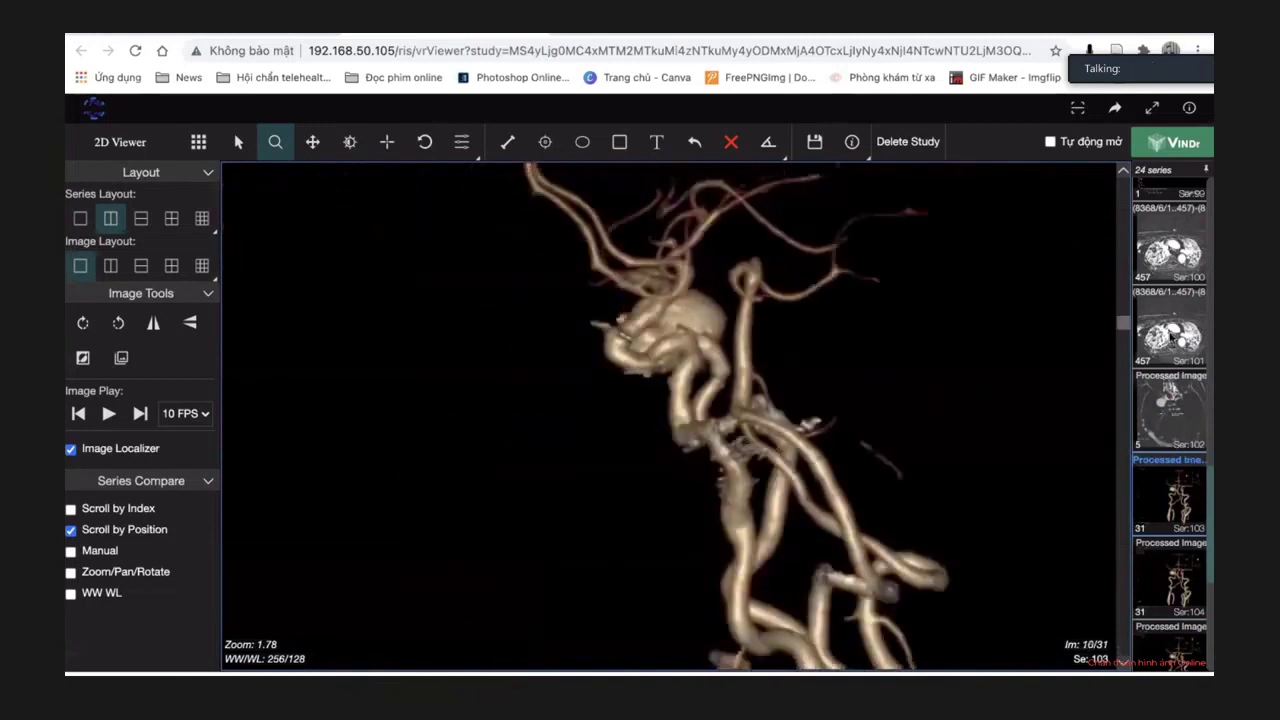
{"action": "scroll", "coordinate": [1170, 330], "scroll_direction": "up", "scroll_amount": 10}
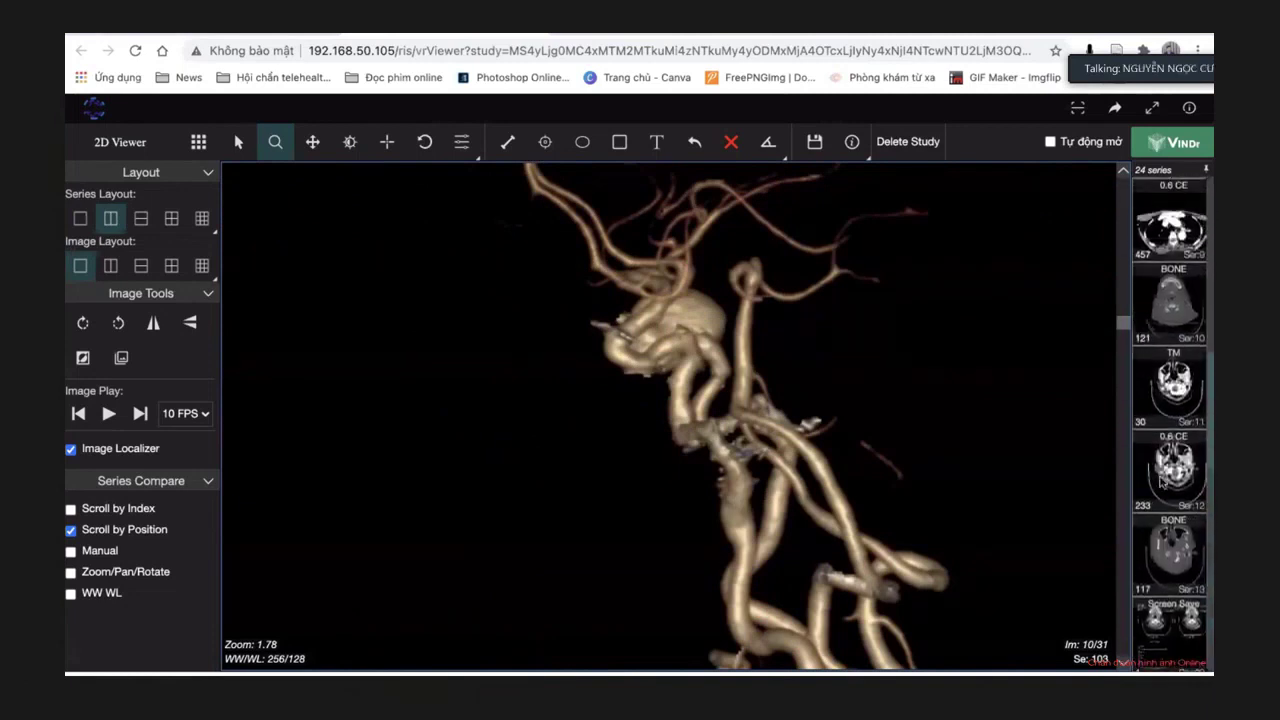
Load the 0.6 CE series 12 (233 images) and move to slice 70 at orbit level.
{"action": "left_click", "coordinate": [1160, 479]}
{"action": "scroll", "coordinate": [797, 334], "scroll_direction": "down", "scroll_amount": 18}
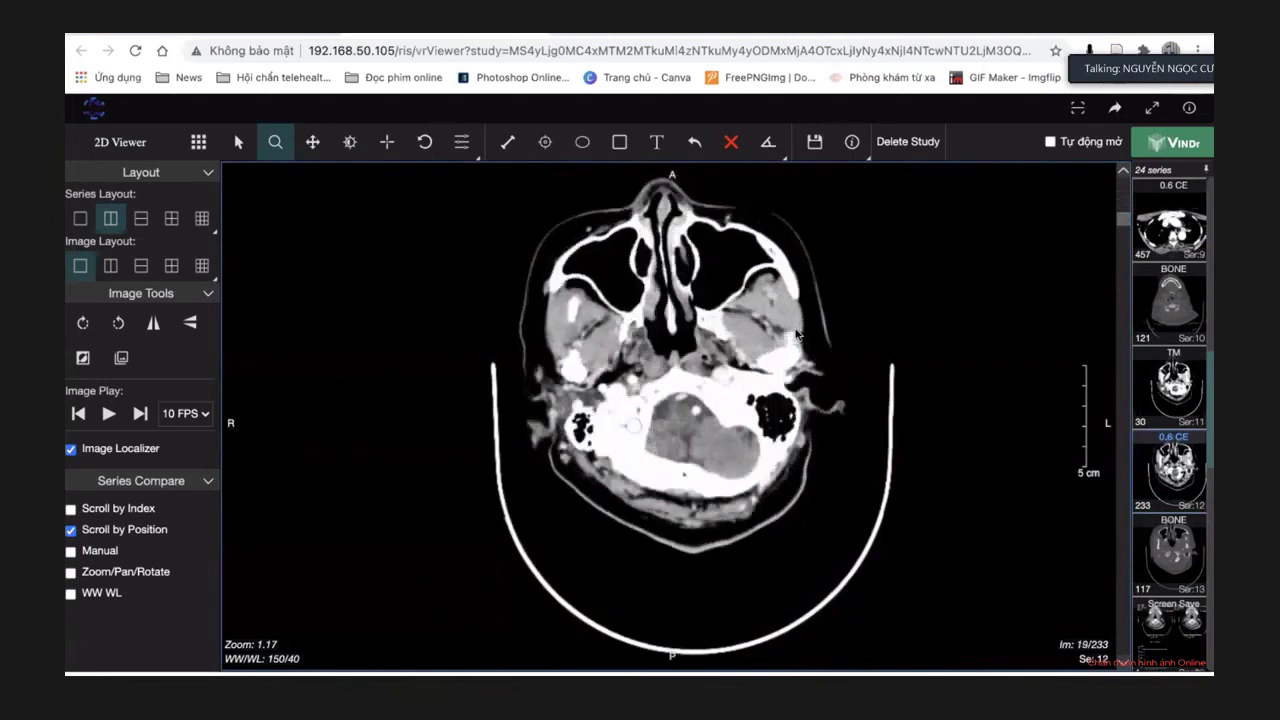
{"action": "scroll", "coordinate": [797, 334], "scroll_direction": "down", "scroll_amount": 20}
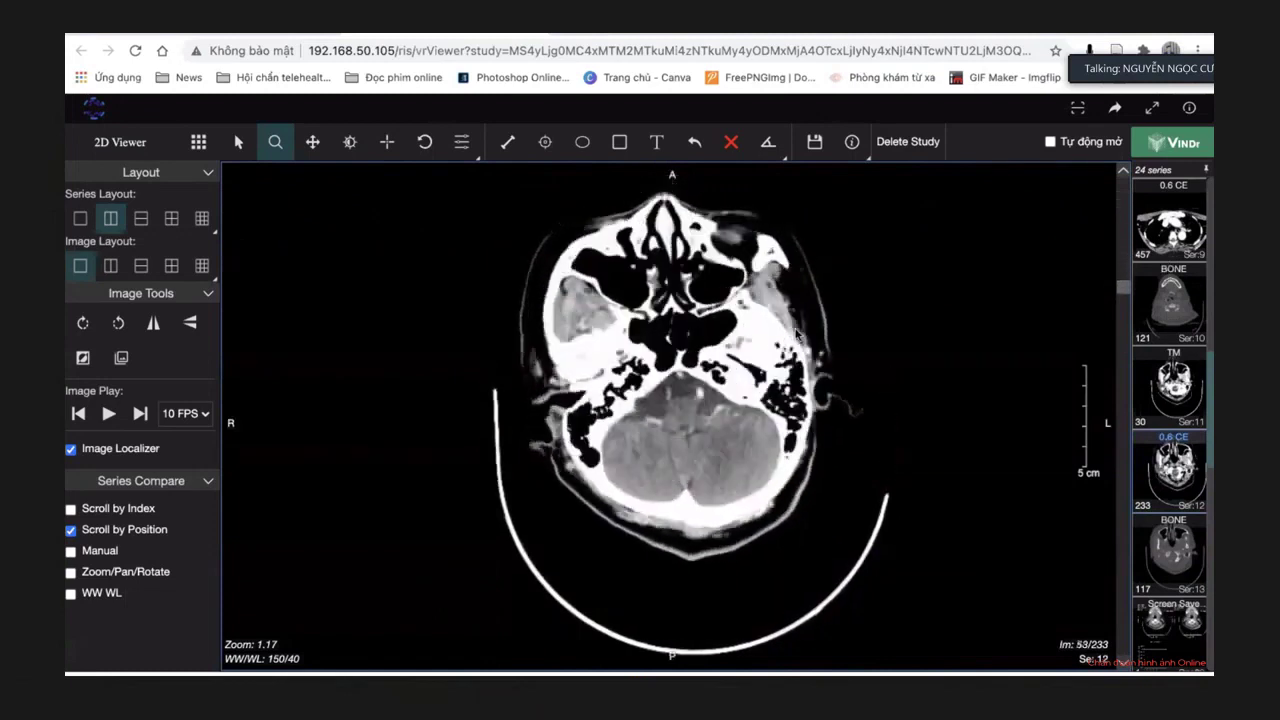
{"action": "scroll", "coordinate": [797, 334], "scroll_direction": "down", "scroll_amount": 20}
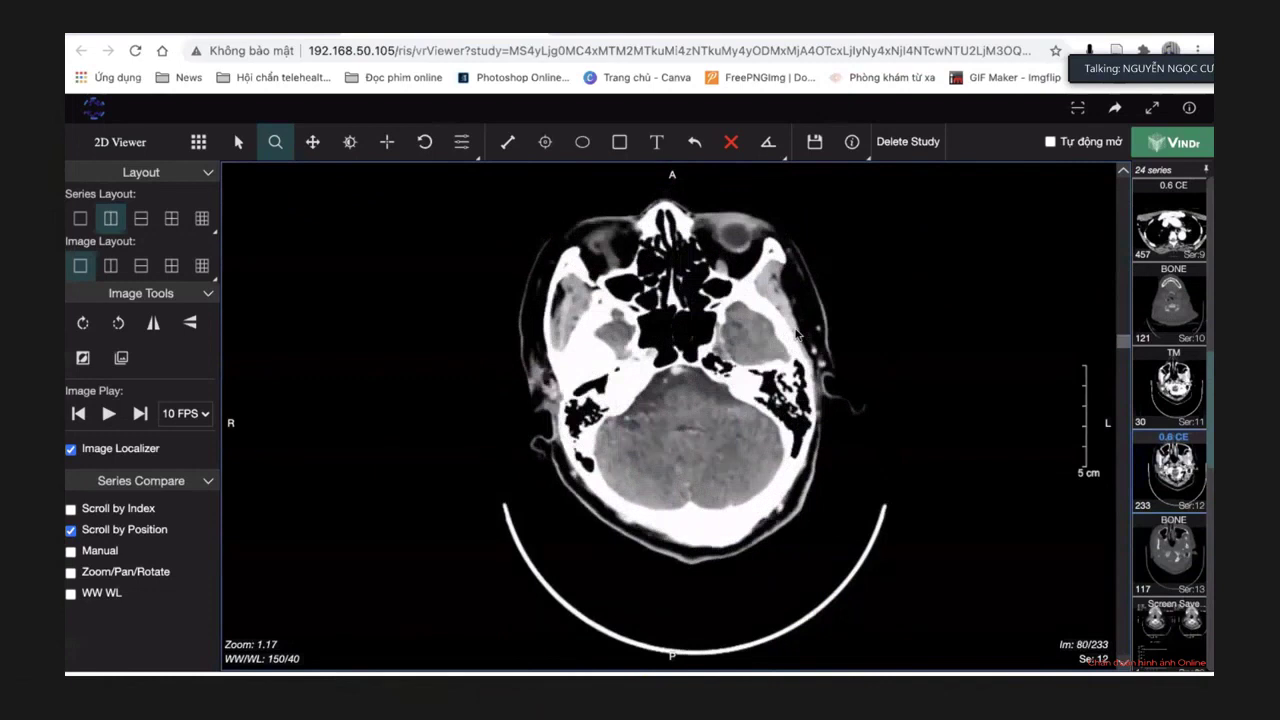
{"action": "scroll", "coordinate": [797, 334], "scroll_direction": "down", "scroll_amount": 20}
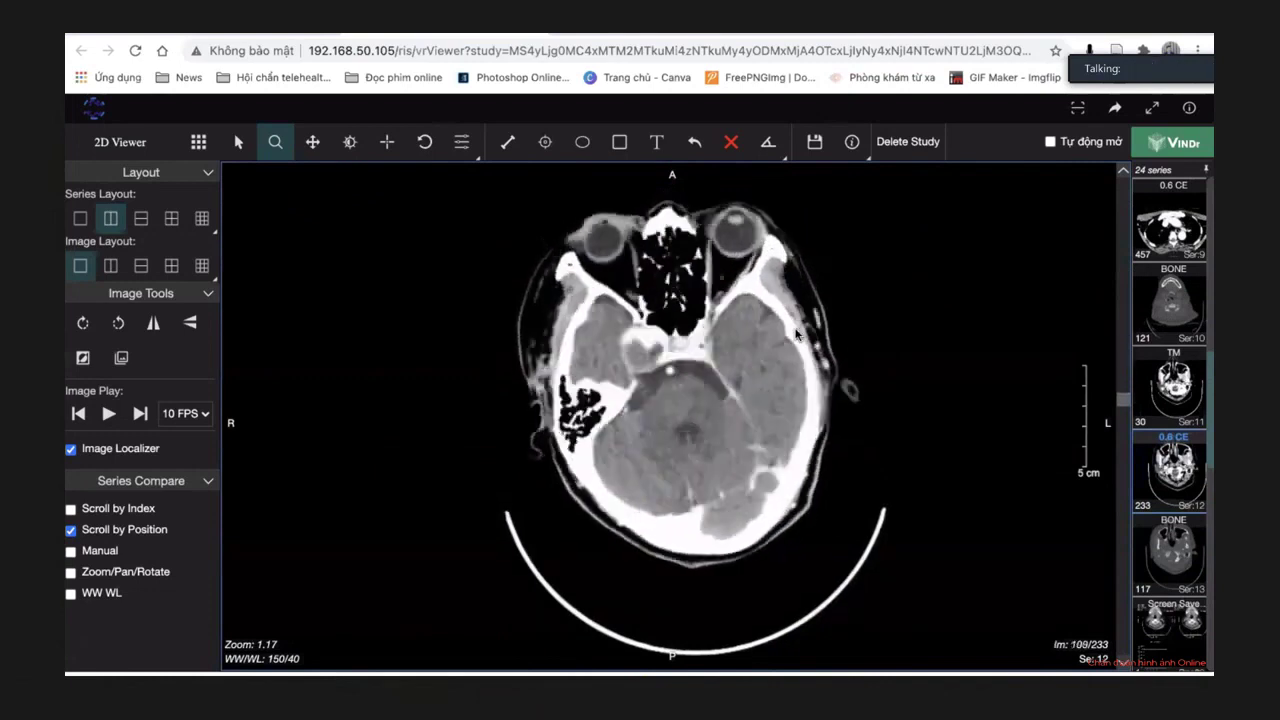
{"action": "scroll", "coordinate": [797, 334], "scroll_direction": "up", "scroll_amount": 11}
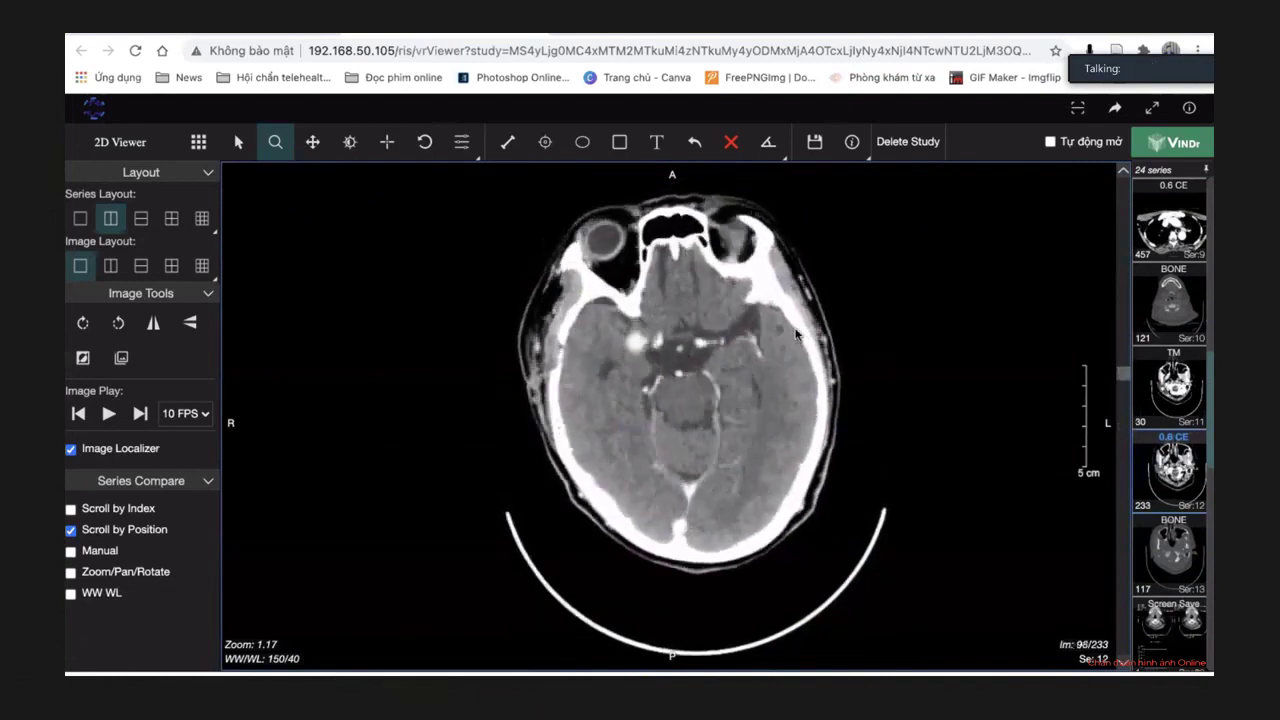
{"action": "scroll", "coordinate": [694, 316], "scroll_direction": "up", "scroll_amount": 4}
{"action": "scroll", "coordinate": [694, 316], "scroll_direction": "down", "scroll_amount": 16}
{"action": "scroll", "coordinate": [694, 316], "scroll_direction": "up", "scroll_amount": 7}
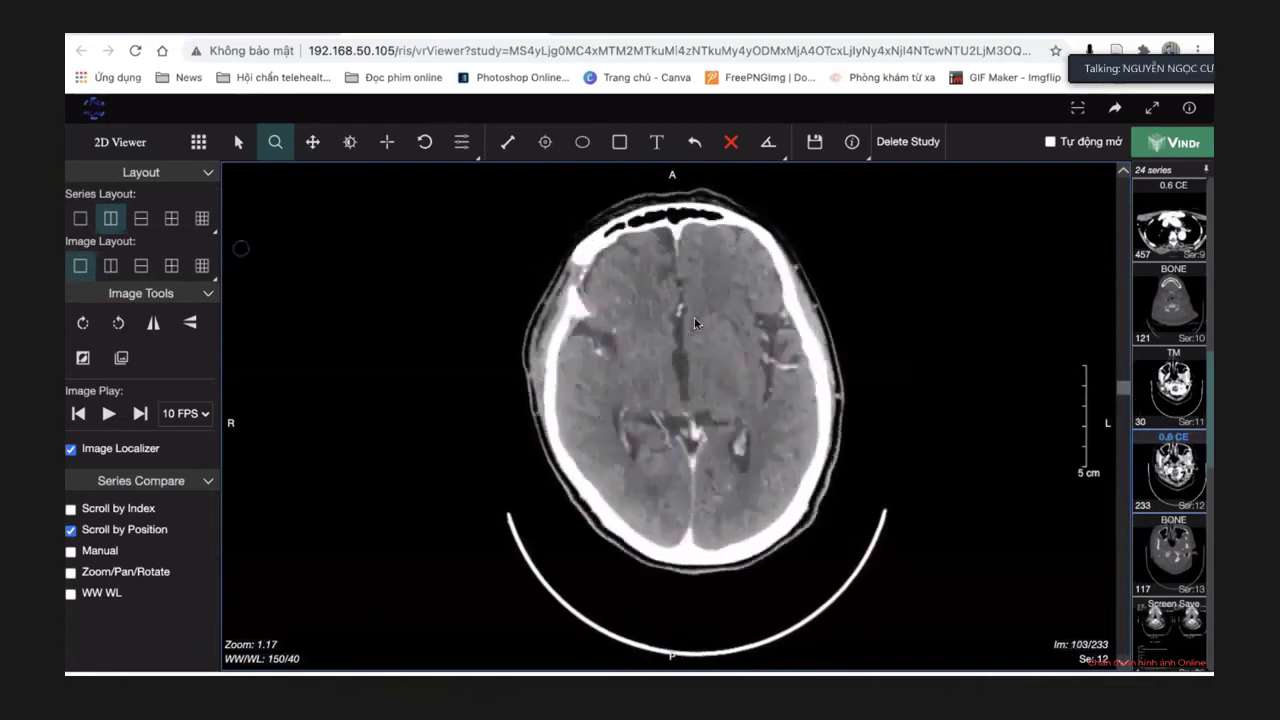
{"action": "scroll", "coordinate": [694, 316], "scroll_direction": "up", "scroll_amount": 20}
{"action": "scroll", "coordinate": [694, 316], "scroll_direction": "down", "scroll_amount": 20}
{"action": "scroll", "coordinate": [694, 325], "scroll_direction": "up", "scroll_amount": 20}
{"action": "scroll", "coordinate": [694, 326], "scroll_direction": "down", "scroll_amount": 20}
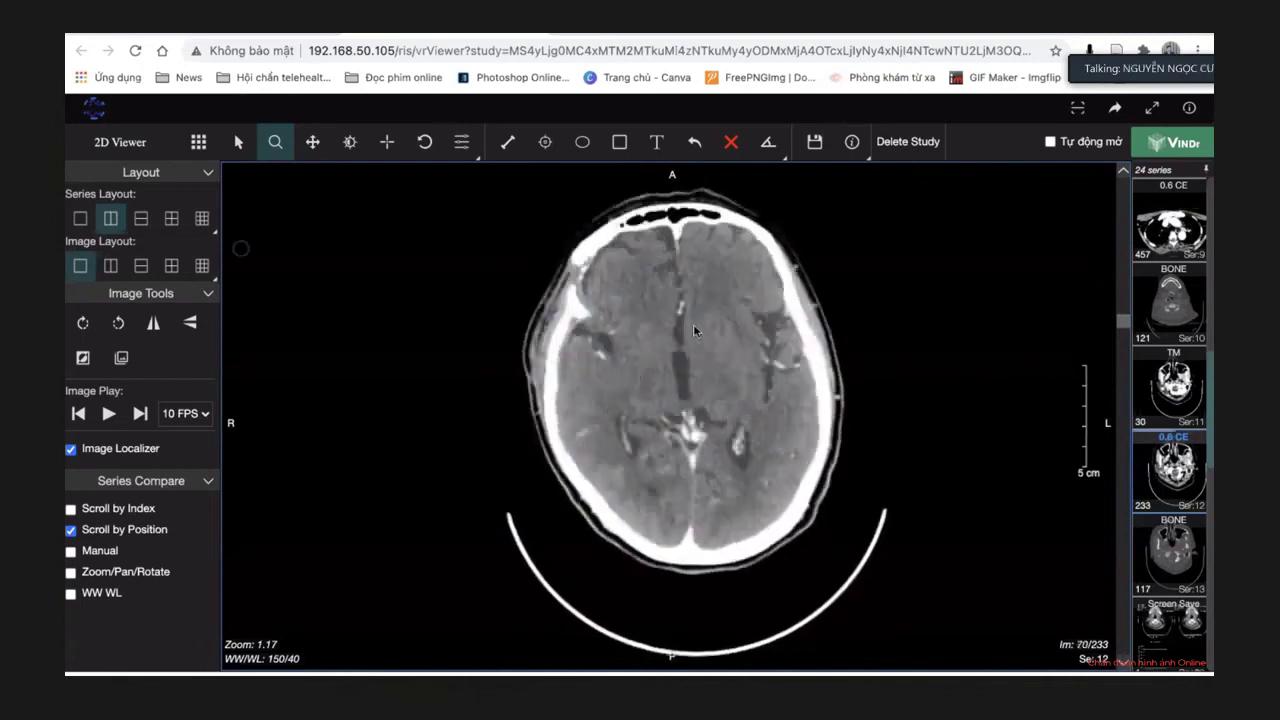
{"action": "scroll", "coordinate": [423, 260], "scroll_direction": "up", "scroll_amount": 20}
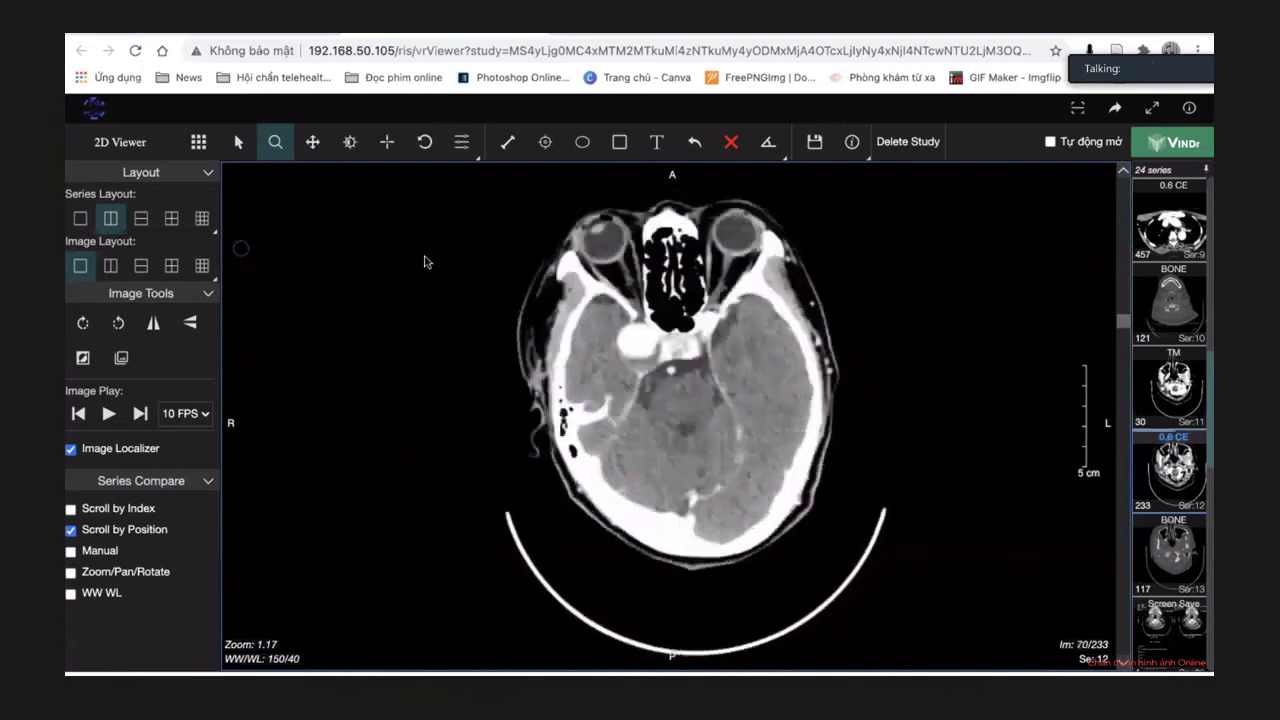
Zoom series 12 to 1.63, pan to frame the orbits and right temporal bone, go to slice 59.
{"action": "left_click_drag", "start_coordinate": [360, 260], "coordinate": [375, 195]}
{"action": "left_click", "coordinate": [314, 150]}
{"action": "left_click_drag", "start_coordinate": [443, 229], "coordinate": [420, 300]}
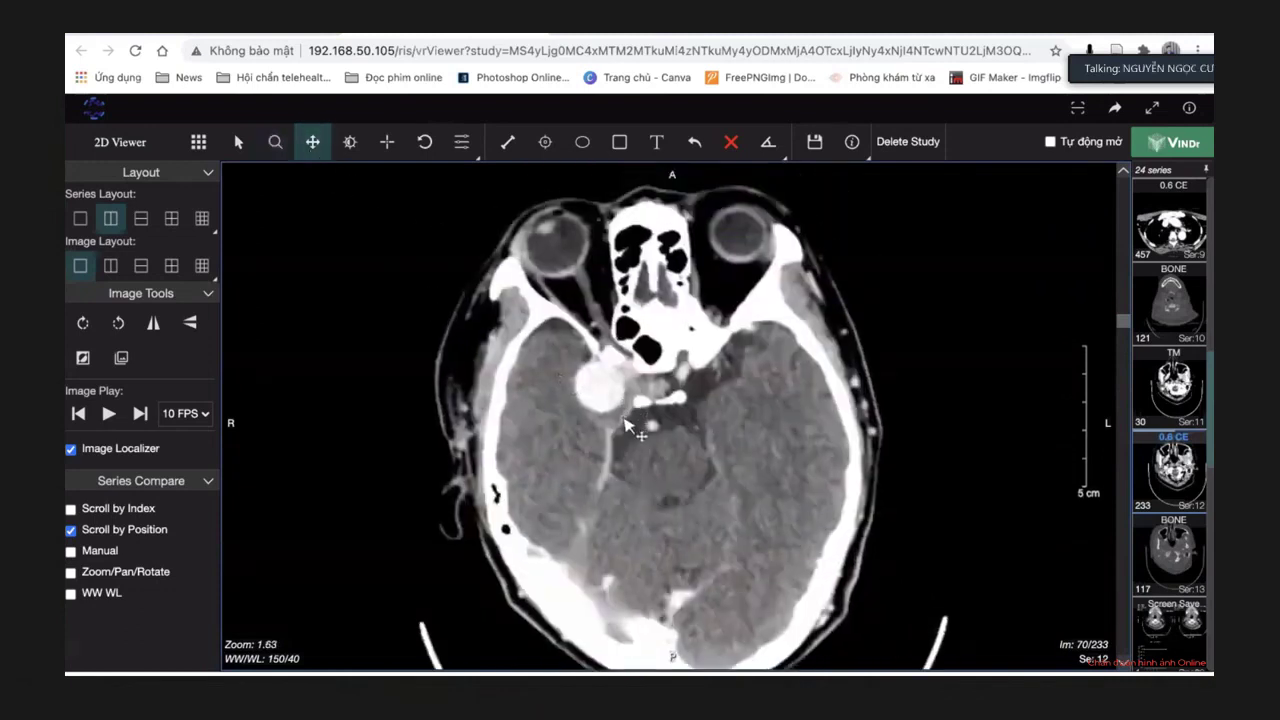
{"action": "scroll", "coordinate": [620, 420], "scroll_direction": "down", "scroll_amount": 19}
{"action": "scroll", "coordinate": [618, 416], "scroll_direction": "up", "scroll_amount": 20}
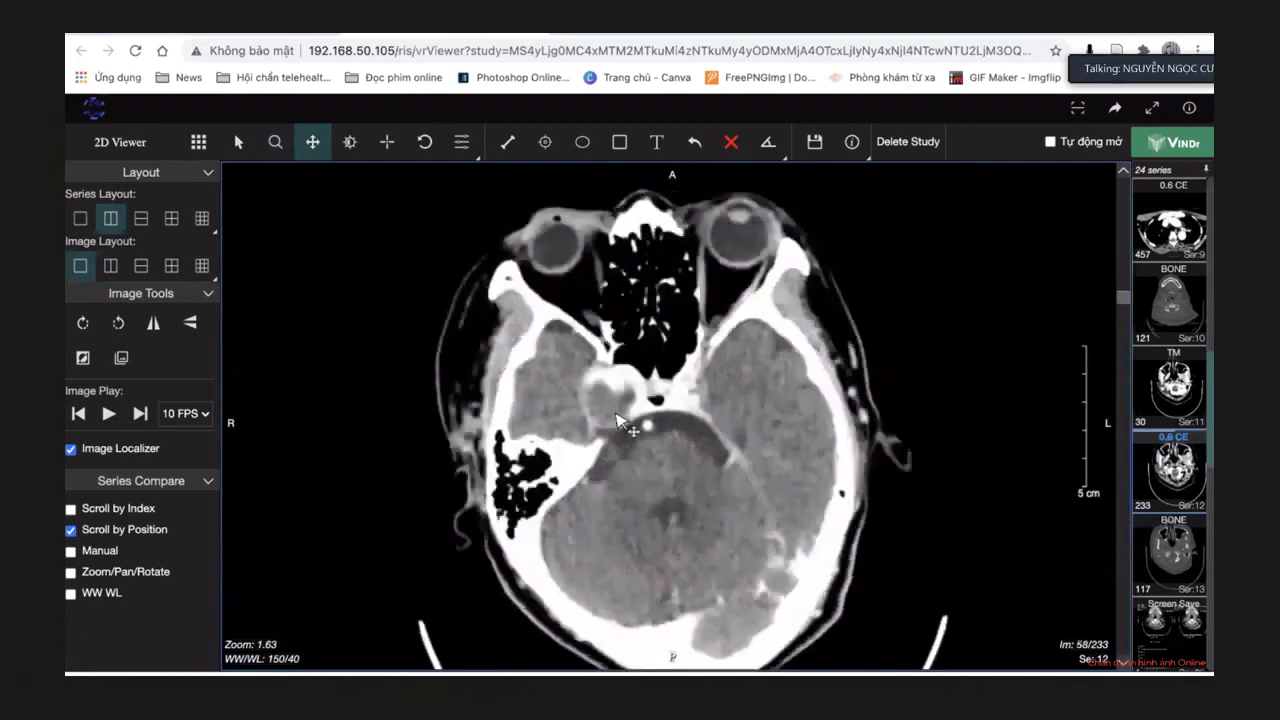
{"action": "scroll", "coordinate": [618, 418], "scroll_direction": "down", "scroll_amount": 1}
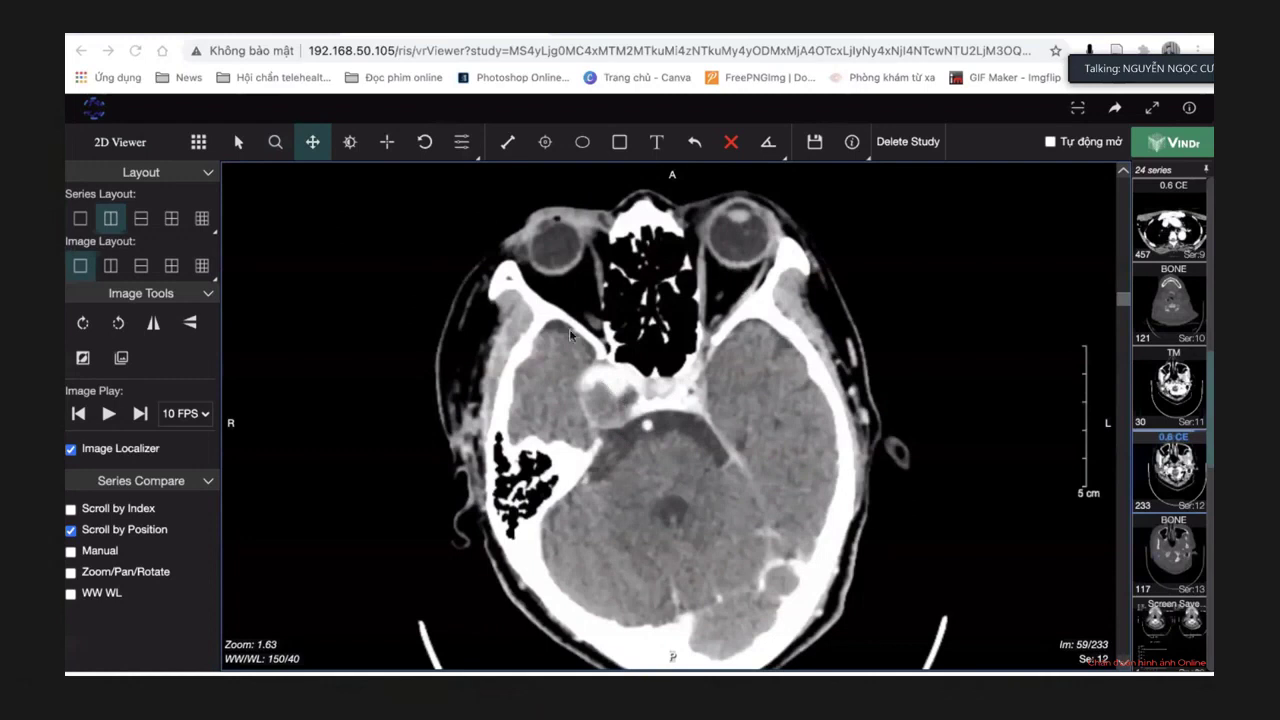
Try the bone, soft-tissue and brain window presets on the contrast head CT.
{"action": "left_click_drag", "start_coordinate": [580, 378], "coordinate": [577, 377]}
{"action": "key", "text": "4"}
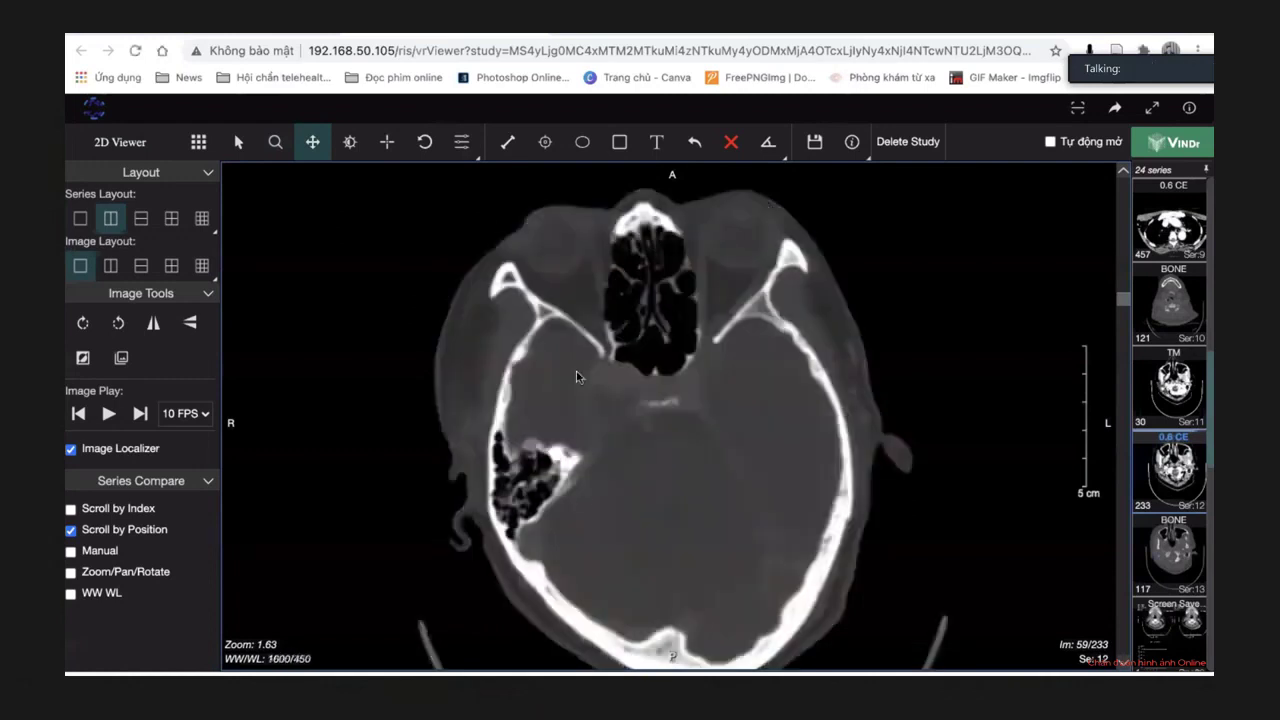
{"action": "key", "text": "1"}
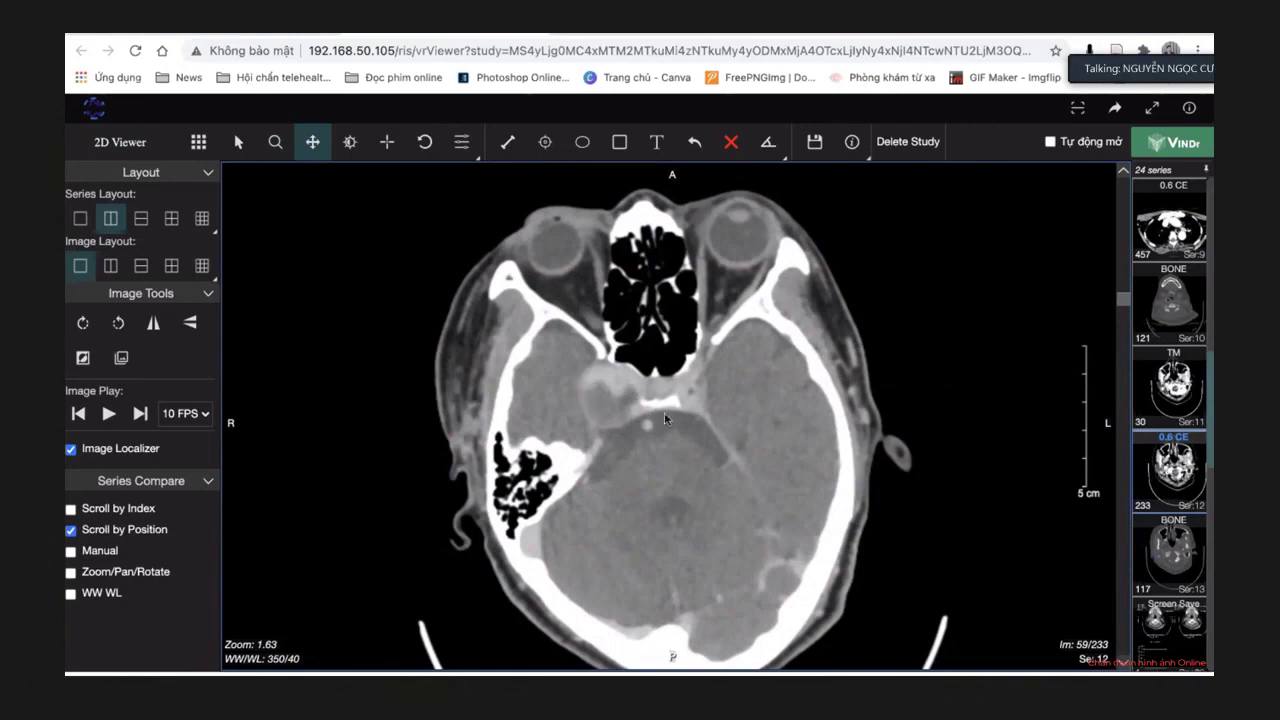
{"action": "scroll", "coordinate": [1171, 428], "scroll_direction": "up", "scroll_amount": 2}
{"action": "scroll", "coordinate": [1171, 428], "scroll_direction": "up", "scroll_amount": 3}
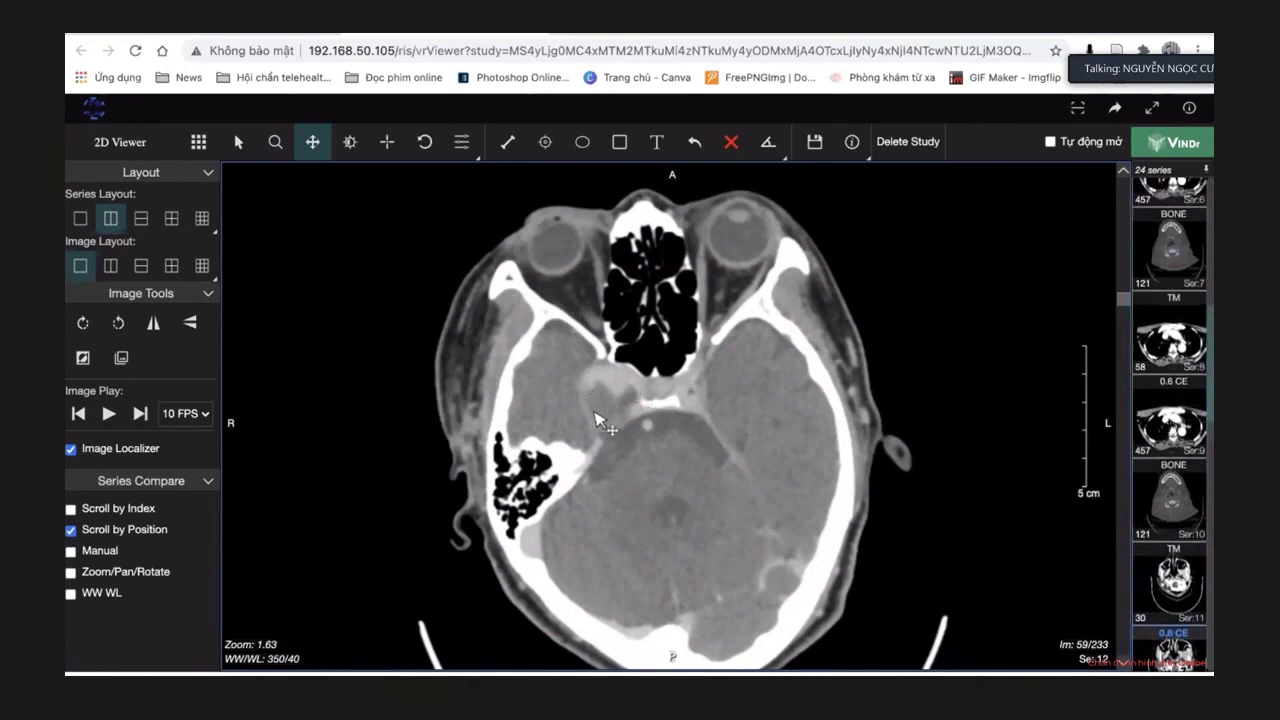
{"action": "key", "text": "2"}
{"action": "key", "text": "1"}
{"action": "key", "text": "2"}
{"action": "scroll", "coordinate": [765, 452], "scroll_direction": "down", "scroll_amount": 20}
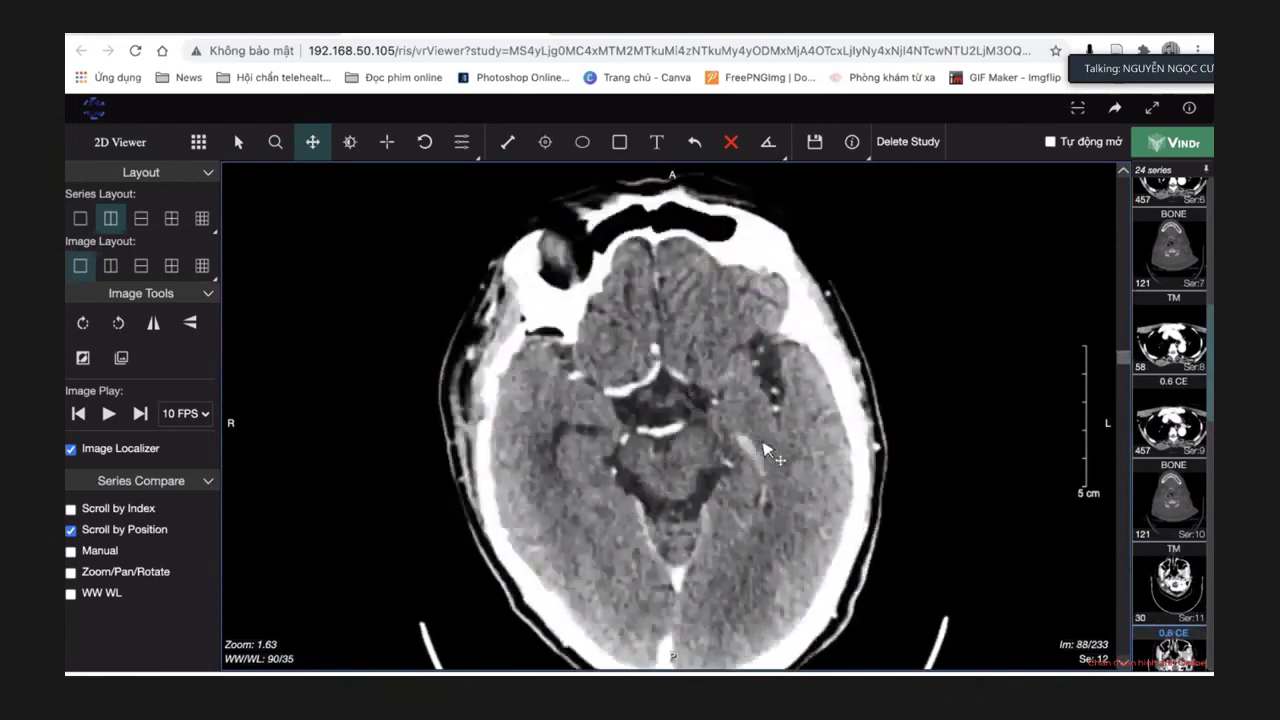
Narrow the brain window with the Window/Level tool to about 125/73.
{"action": "left_click", "coordinate": [349, 141]}
{"action": "scroll", "coordinate": [670, 400], "scroll_direction": "up", "scroll_amount": 3}
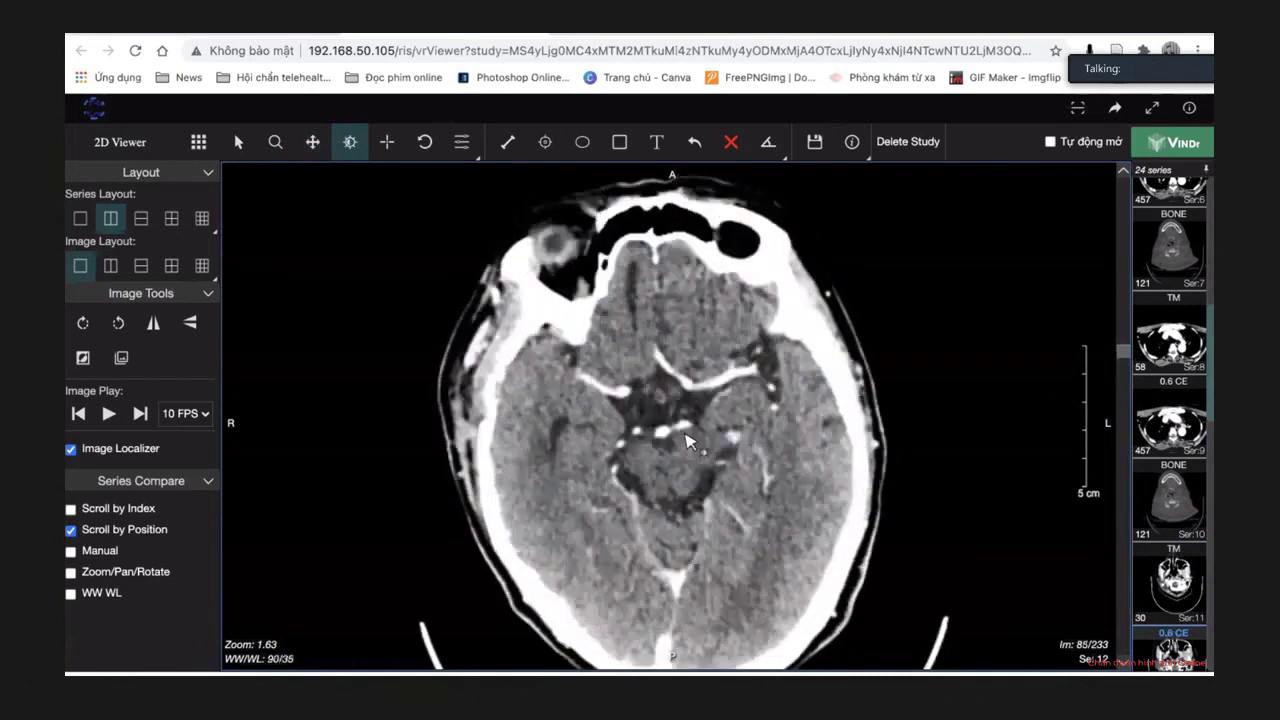
{"action": "scroll", "coordinate": [688, 440], "scroll_direction": "down", "scroll_amount": 12}
{"action": "scroll", "coordinate": [633, 410], "scroll_direction": "down", "scroll_amount": 2}
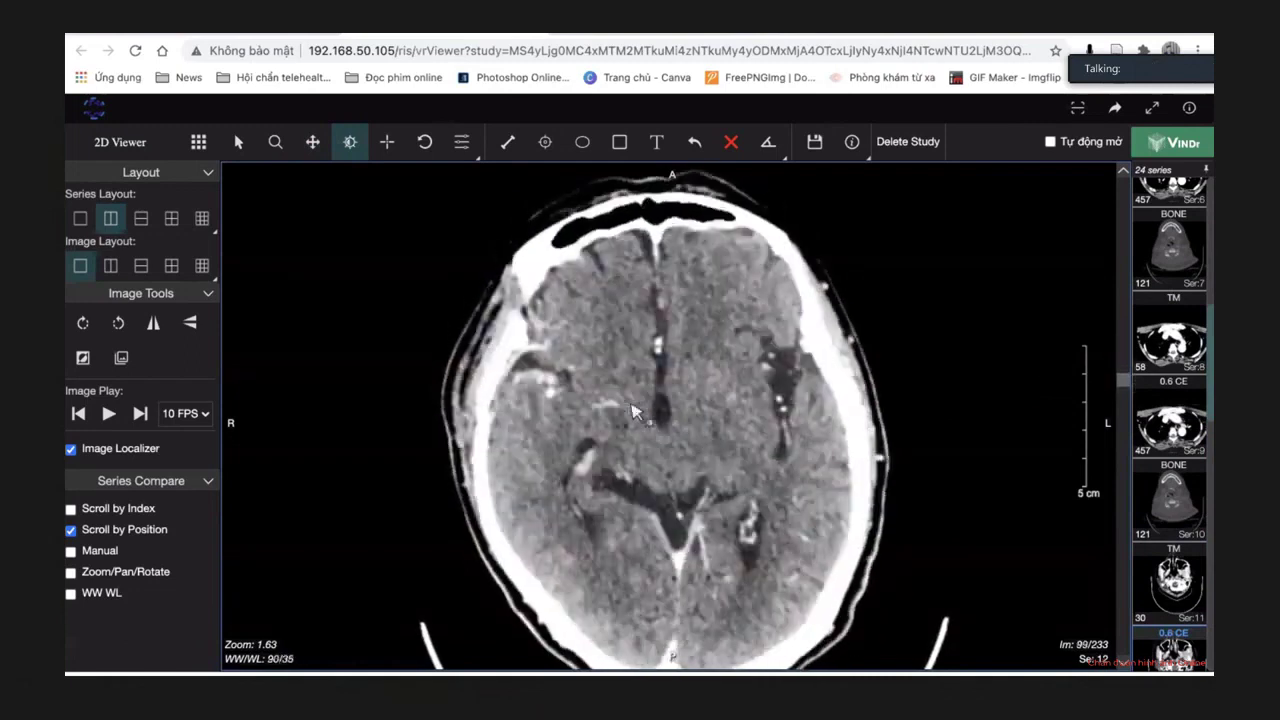
{"action": "left_click_drag", "start_coordinate": [548, 385], "coordinate": [572, 412]}
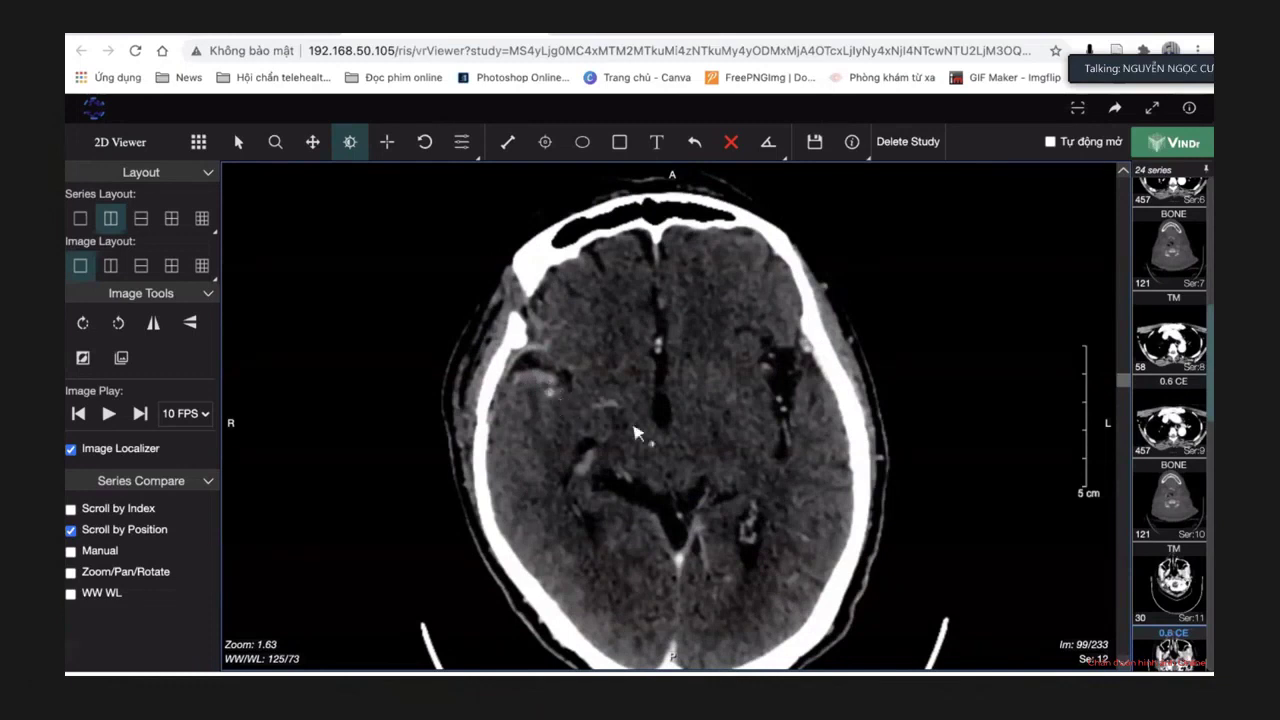
Review adjacent slices, settling on slice 98 of 233 at lateral-ventricle level.
{"action": "scroll", "coordinate": [634, 432], "scroll_direction": "down", "scroll_amount": 1}
{"action": "scroll", "coordinate": [634, 432], "scroll_direction": "up", "scroll_amount": 1}
{"action": "scroll", "coordinate": [634, 432], "scroll_direction": "down", "scroll_amount": 10}
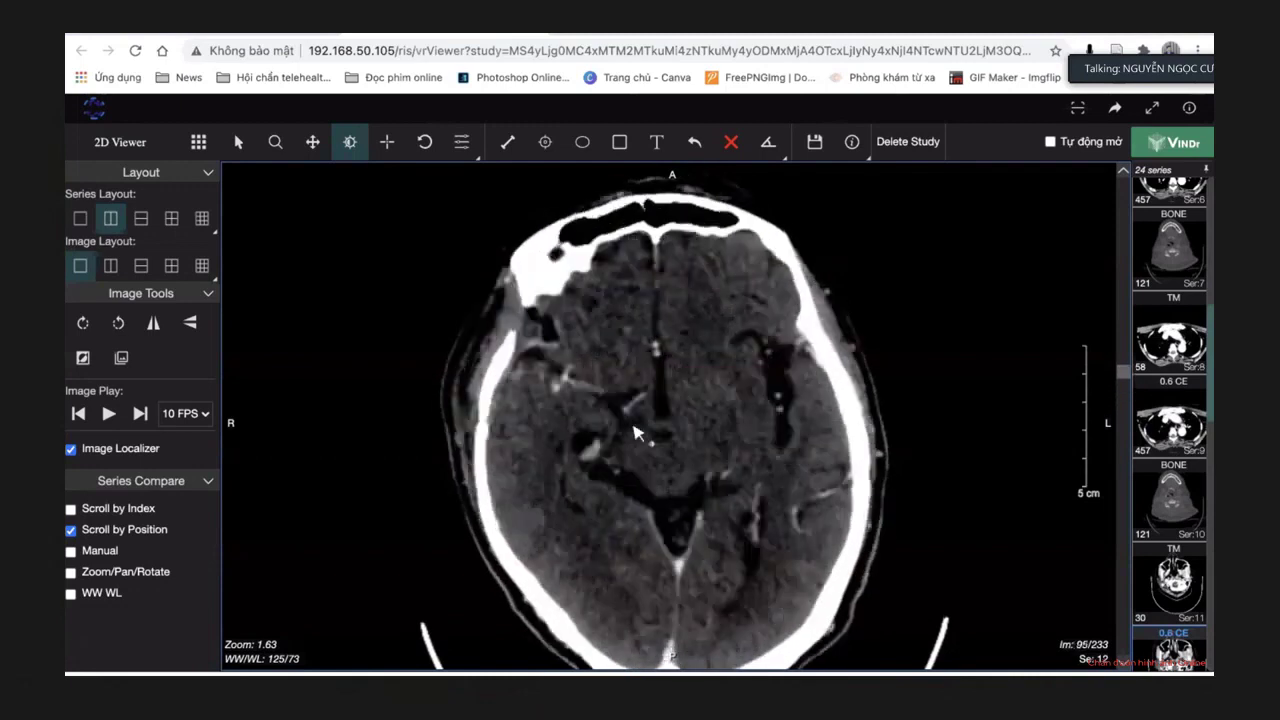
{"action": "scroll", "coordinate": [634, 432], "scroll_direction": "up", "scroll_amount": 20}
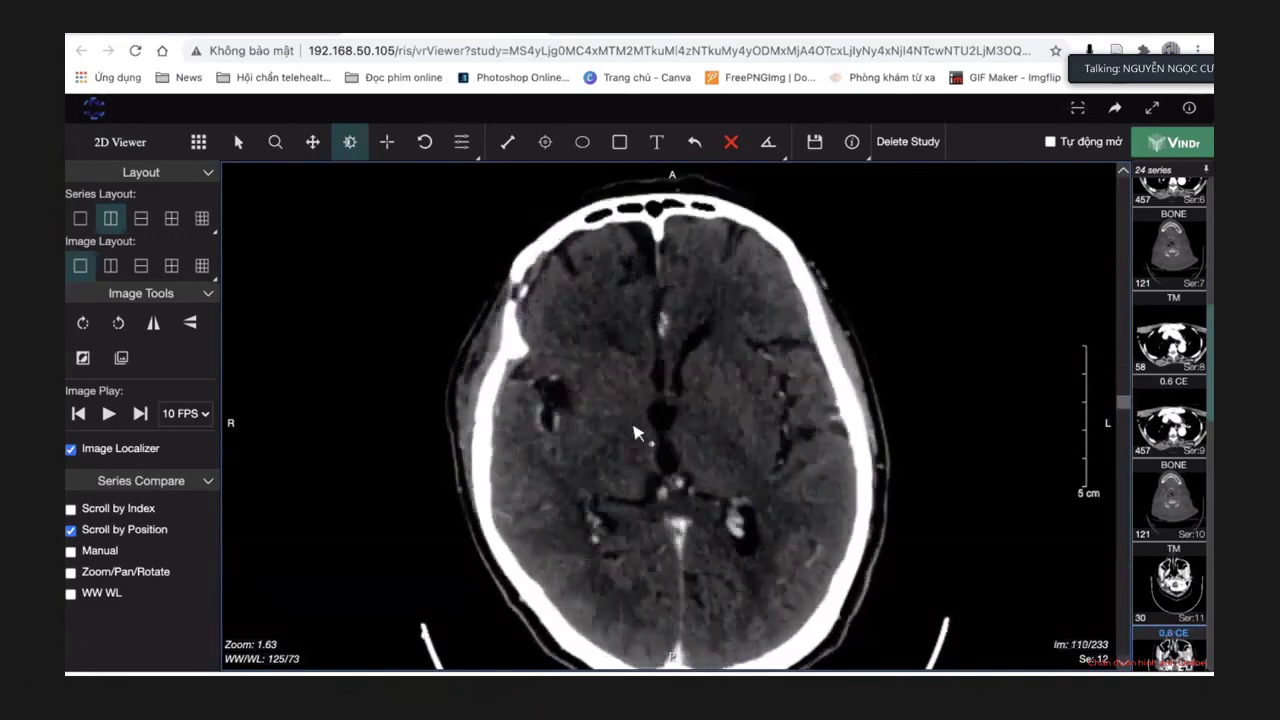
{"action": "scroll", "coordinate": [634, 432], "scroll_direction": "down", "scroll_amount": 7}
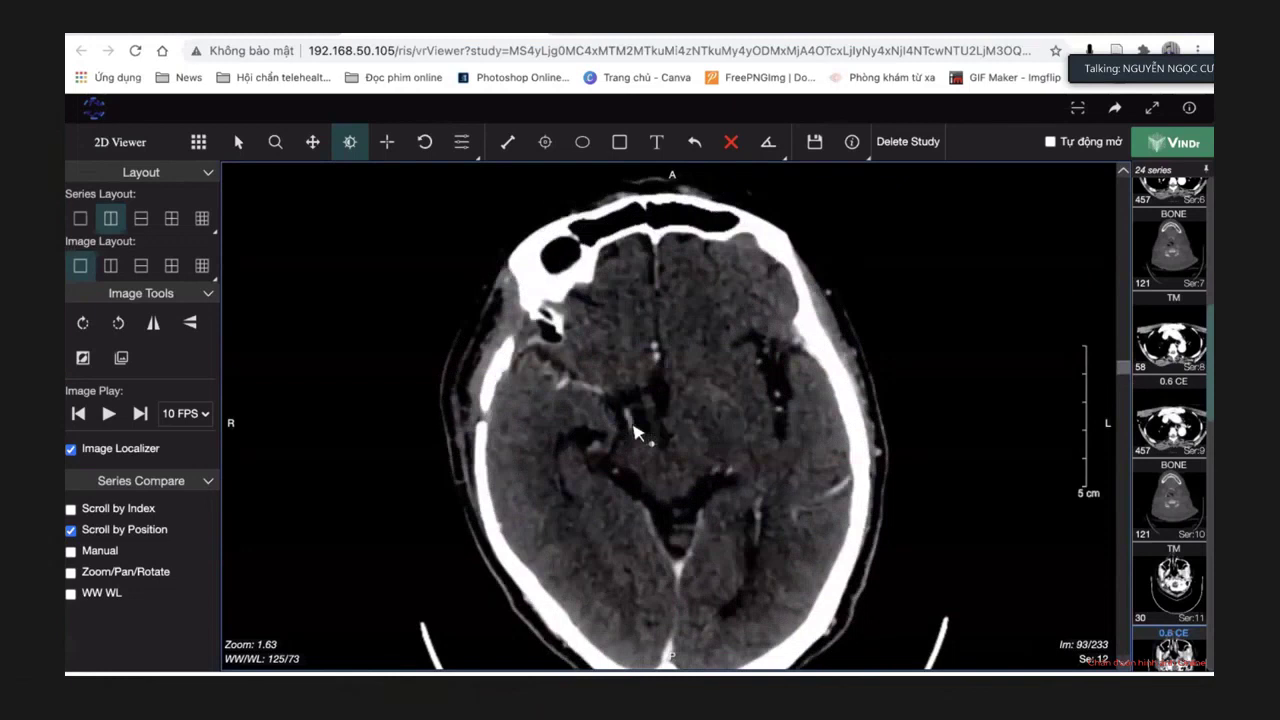
{"action": "scroll", "coordinate": [634, 432], "scroll_direction": "up", "scroll_amount": 6}
{"action": "scroll", "coordinate": [634, 432], "scroll_direction": "down", "scroll_amount": 8}
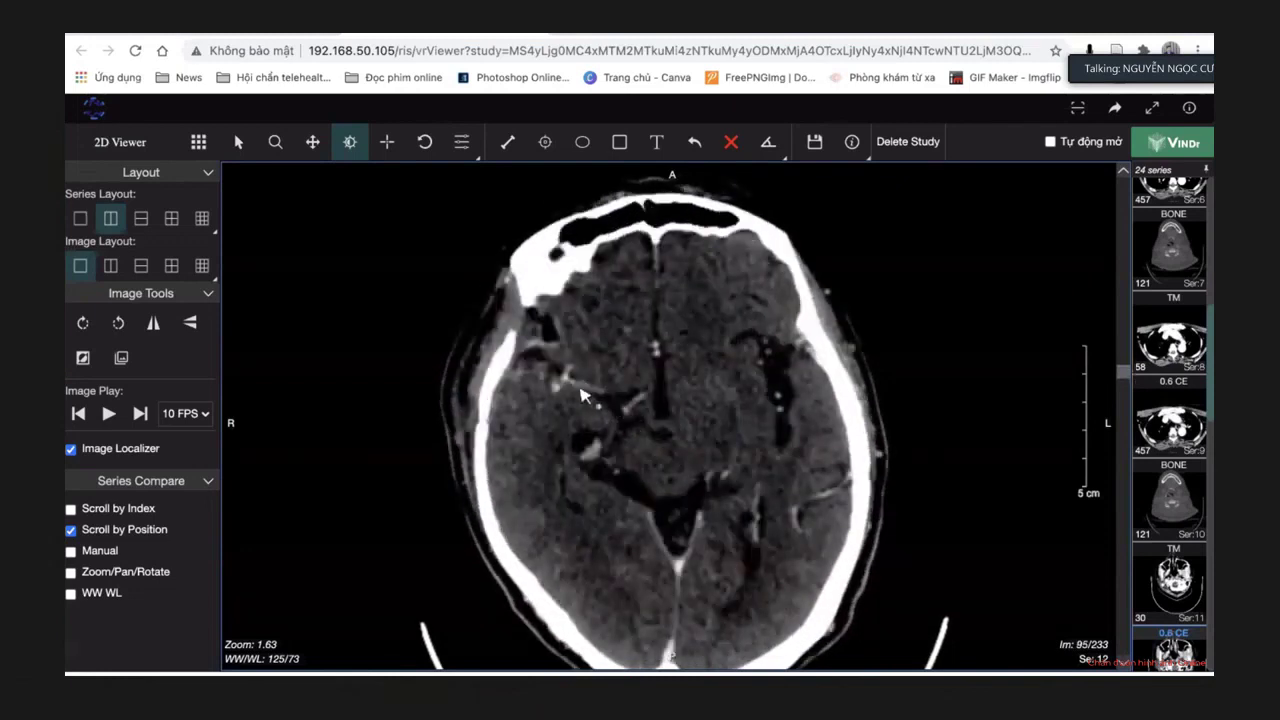
{"action": "scroll", "coordinate": [578, 392], "scroll_direction": "up", "scroll_amount": 7}
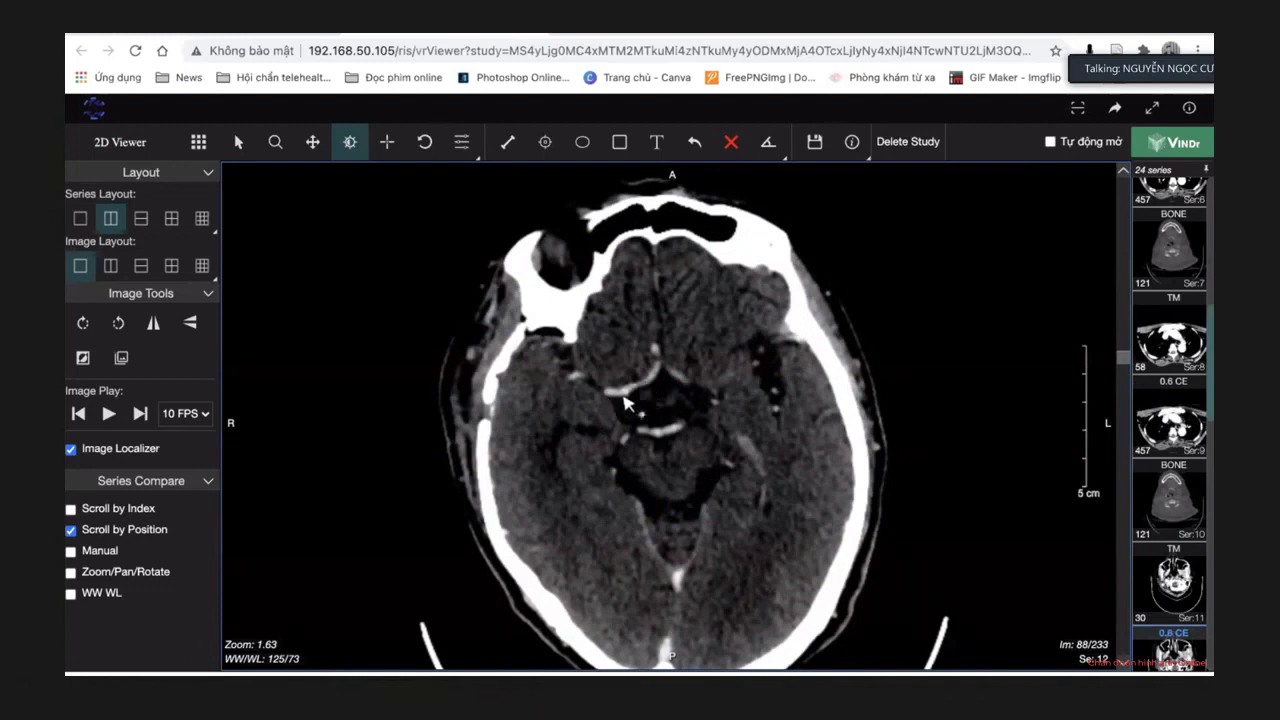
{"action": "scroll", "coordinate": [624, 403], "scroll_direction": "up", "scroll_amount": 2}
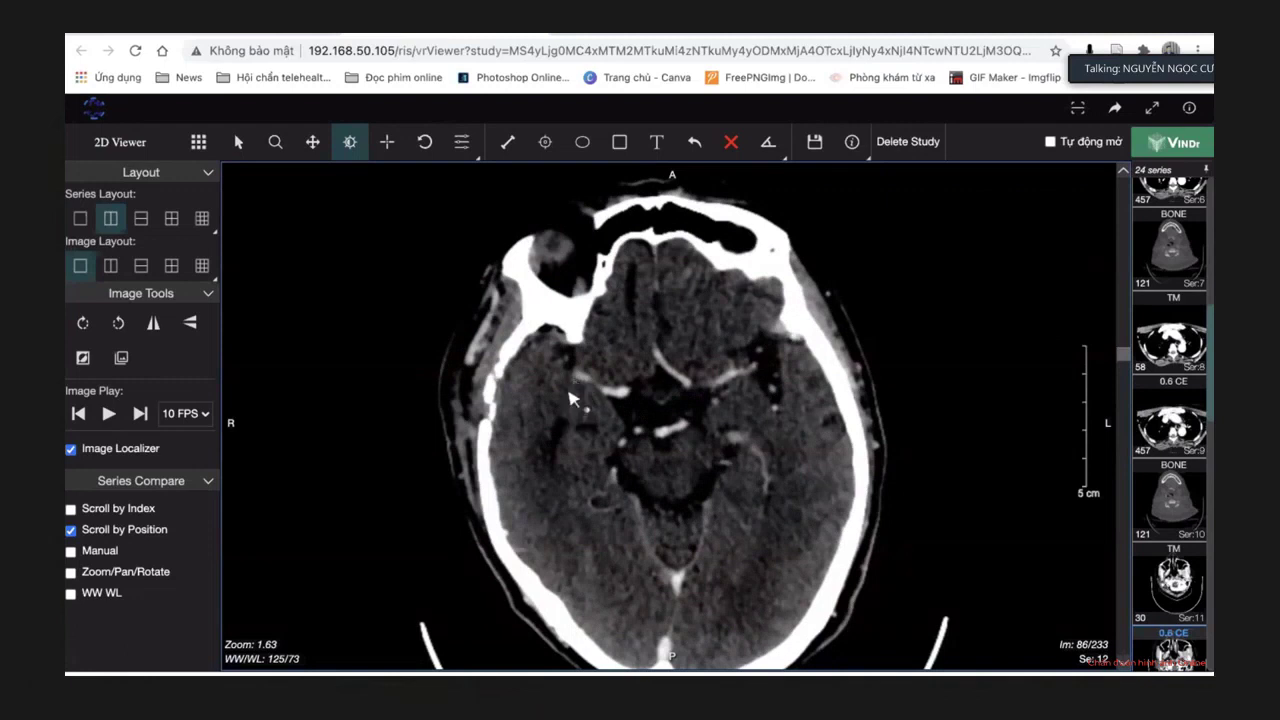
{"action": "scroll", "coordinate": [570, 398], "scroll_direction": "down", "scroll_amount": 10}
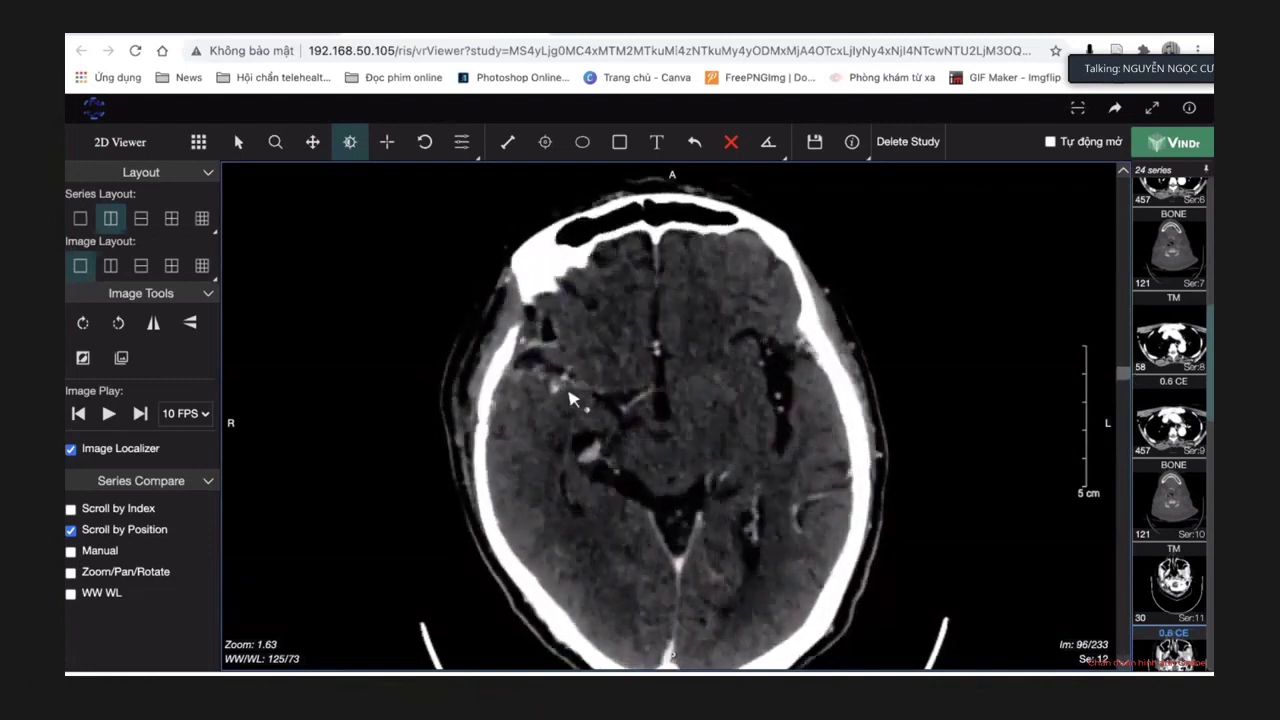
{"action": "scroll", "coordinate": [570, 398], "scroll_direction": "down", "scroll_amount": 9}
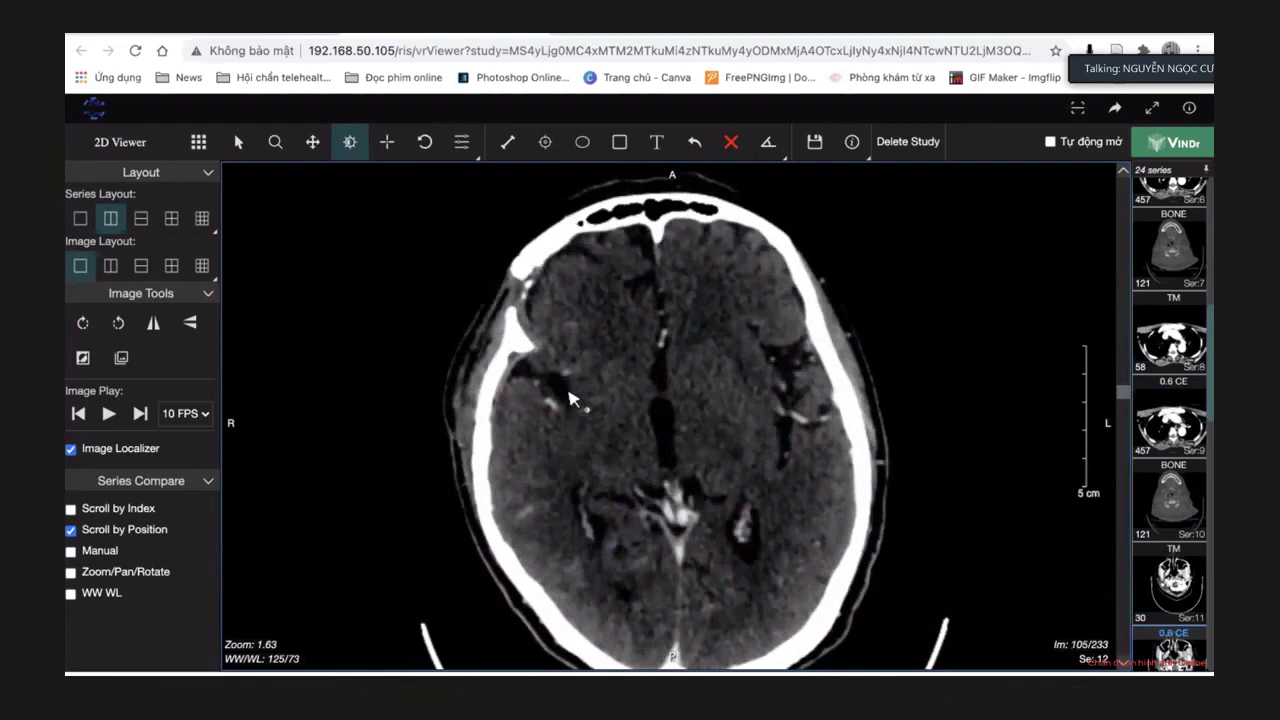
{"action": "scroll", "coordinate": [570, 398], "scroll_direction": "up", "scroll_amount": 7}
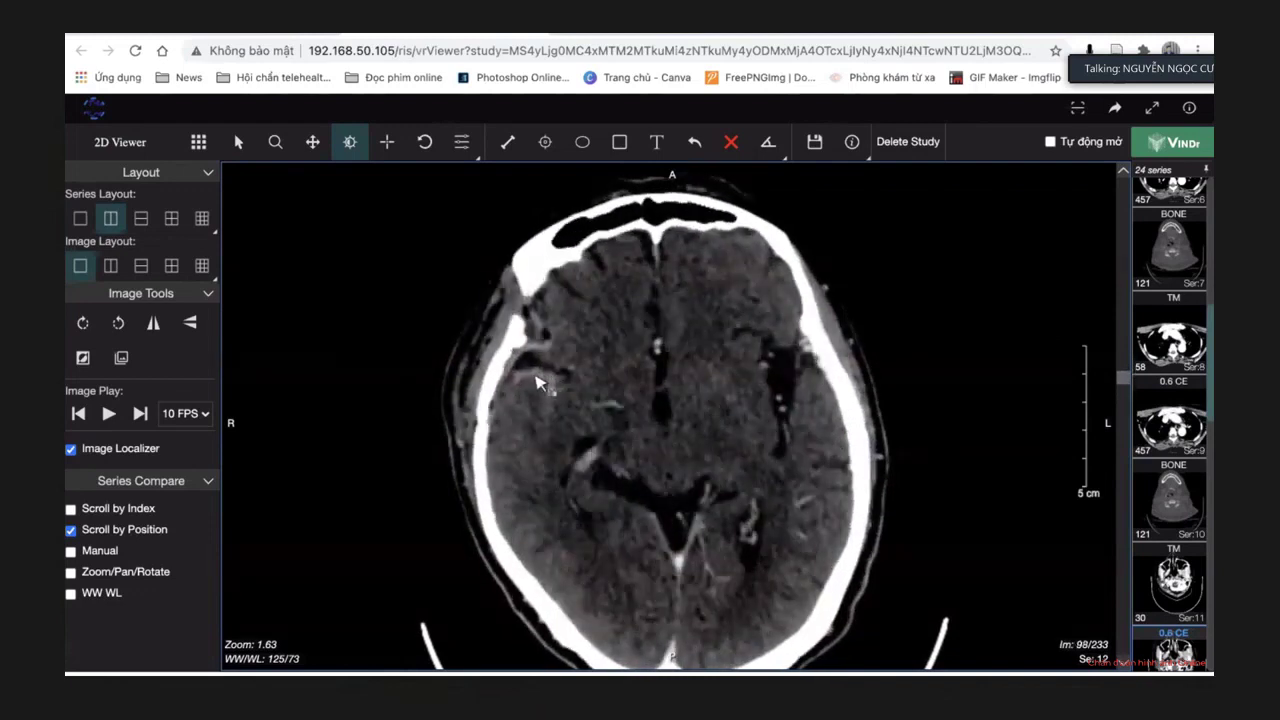
{"action": "scroll", "coordinate": [553, 410], "scroll_direction": "down", "scroll_amount": 17}
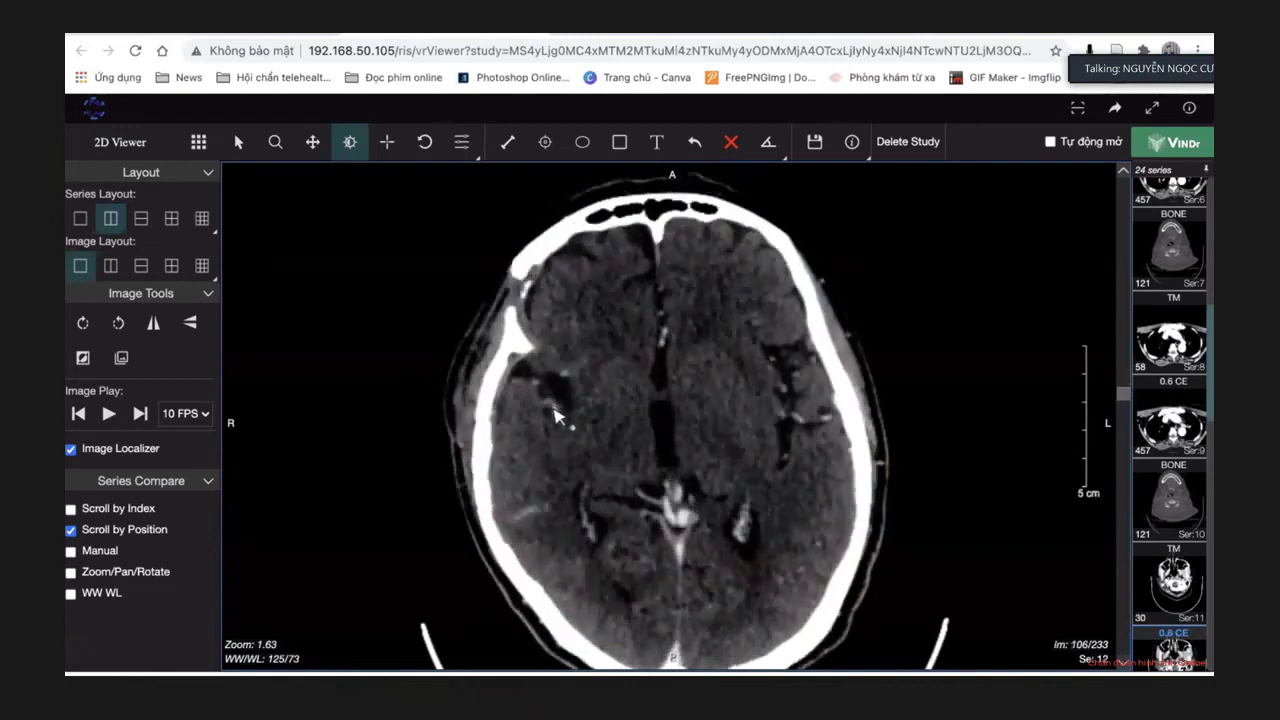
{"action": "scroll", "coordinate": [556, 417], "scroll_direction": "up", "scroll_amount": 19}
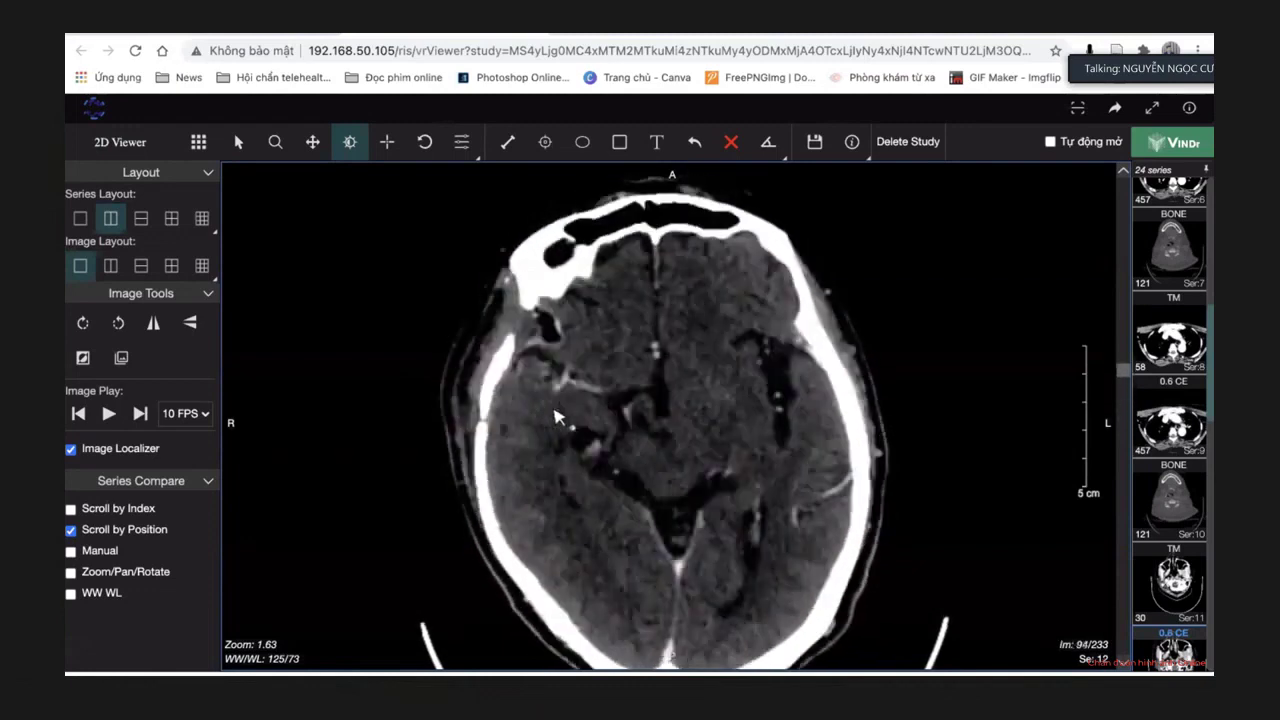
{"action": "scroll", "coordinate": [556, 417], "scroll_direction": "down", "scroll_amount": 2}
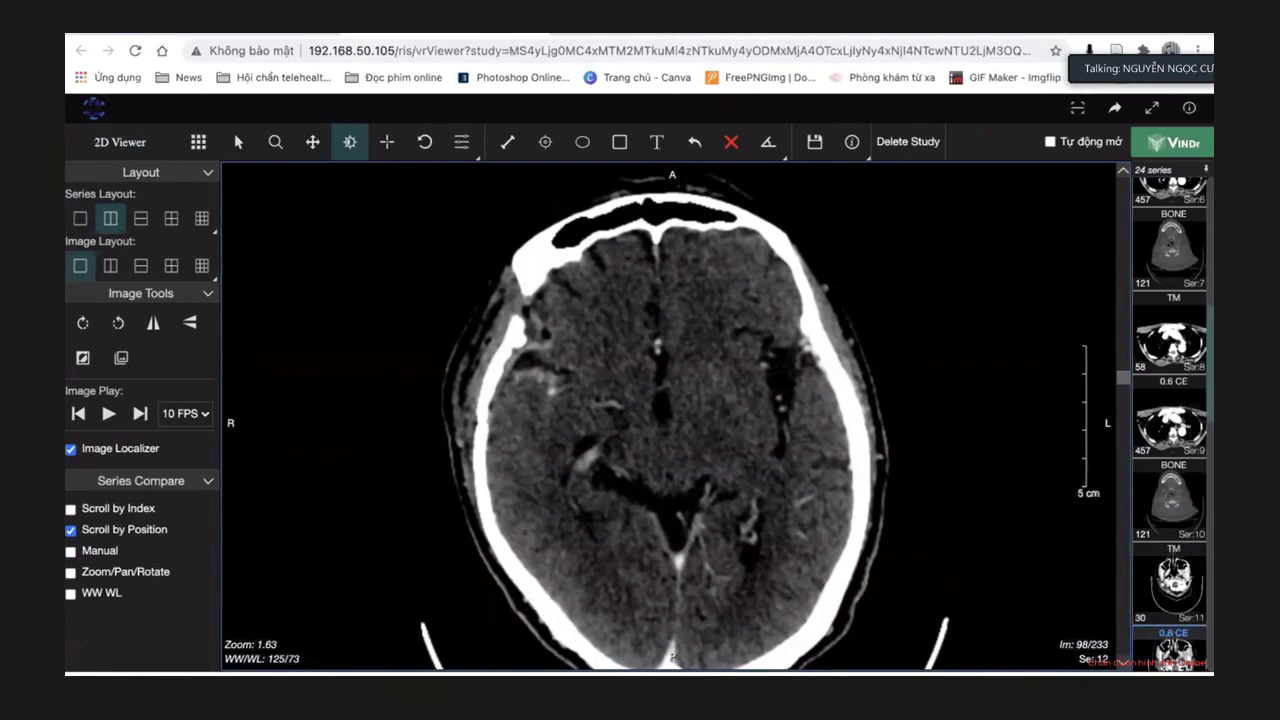
Return to the Minerva PACS study page to read the CT report.
{"action": "key", "text": "alt+Tab"}
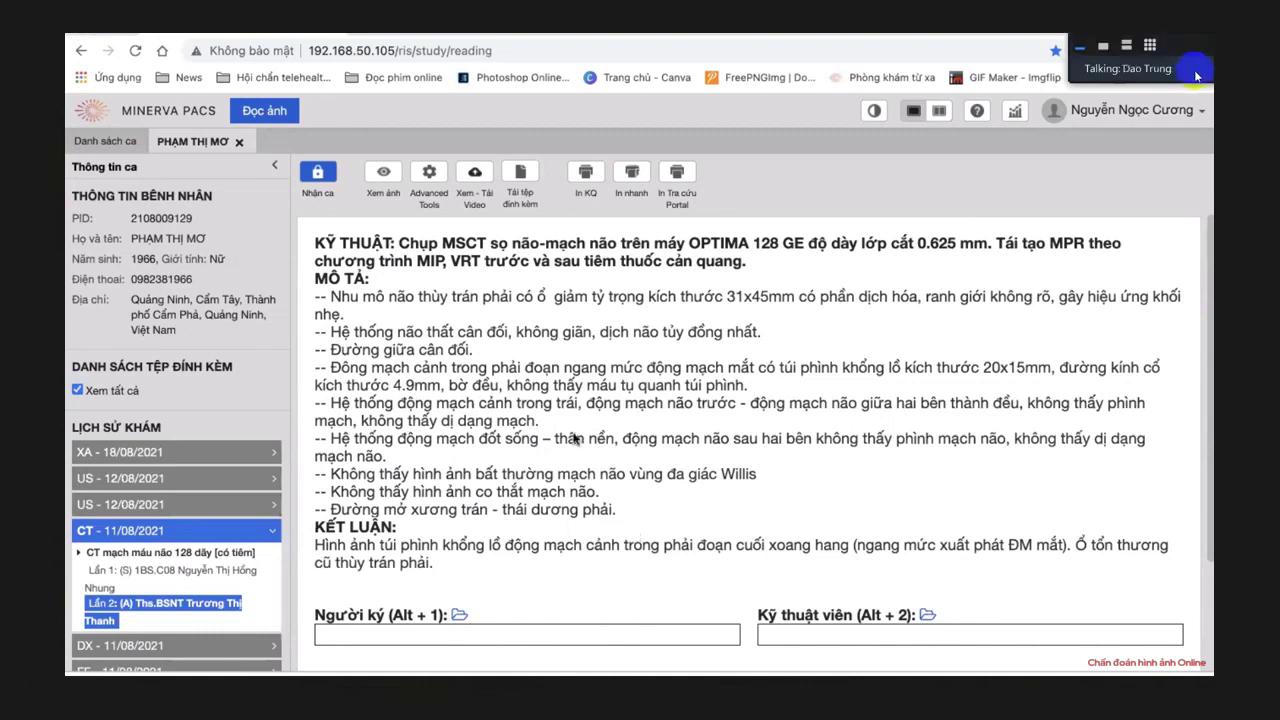
Close the patient's open study and collapse the meeting overlay to a small bar.
{"action": "left_click", "coordinate": [239, 142]}
{"action": "left_click", "coordinate": [358, 197]}
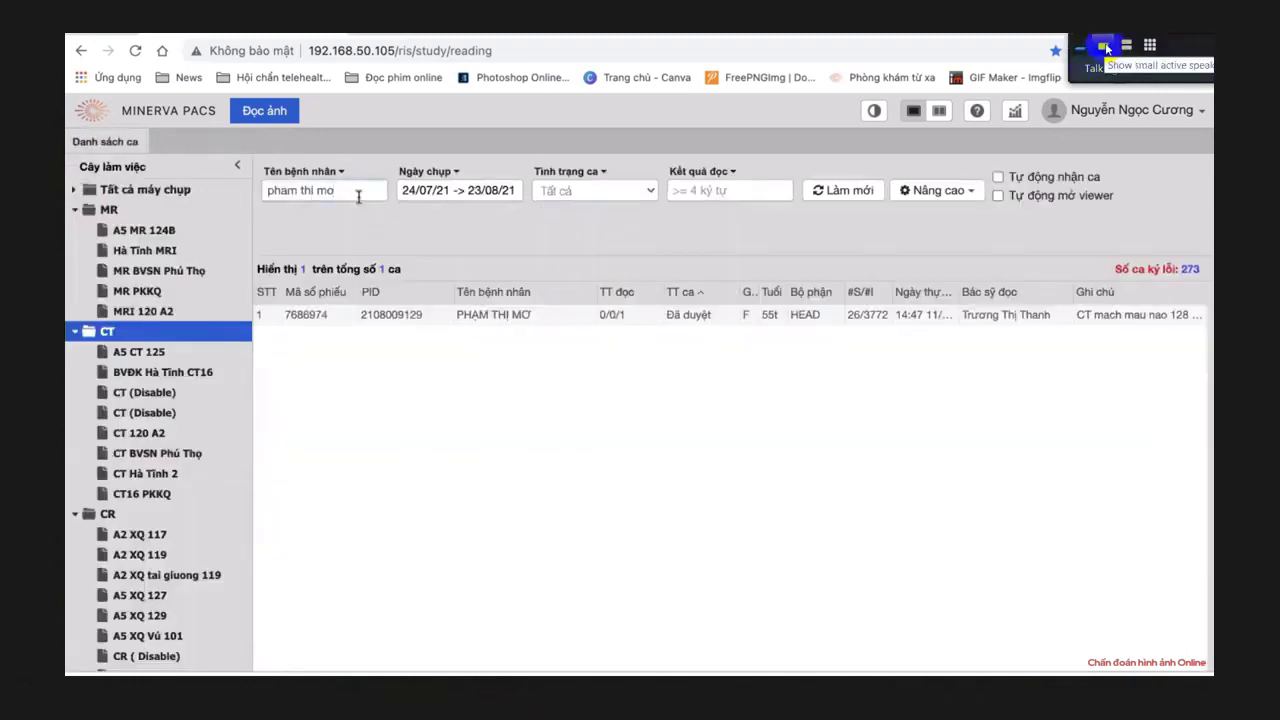
{"action": "left_click", "coordinate": [1104, 46]}
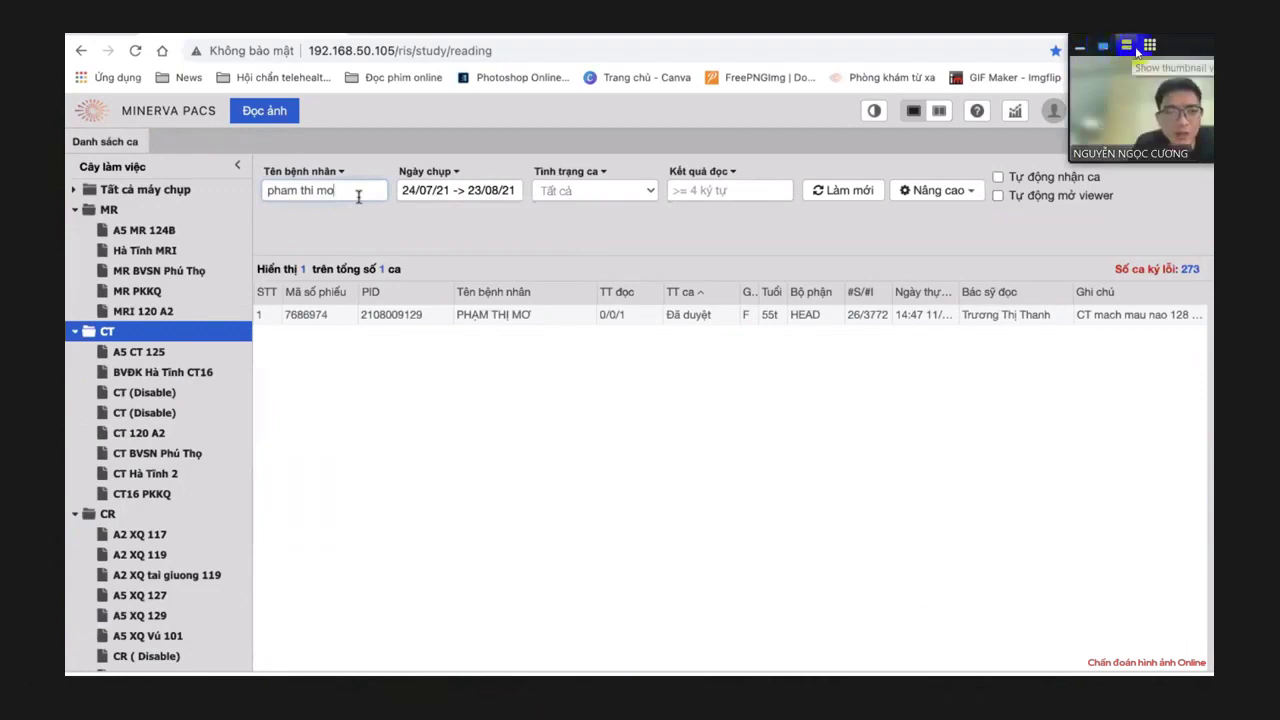
{"action": "left_click", "coordinate": [1130, 46]}
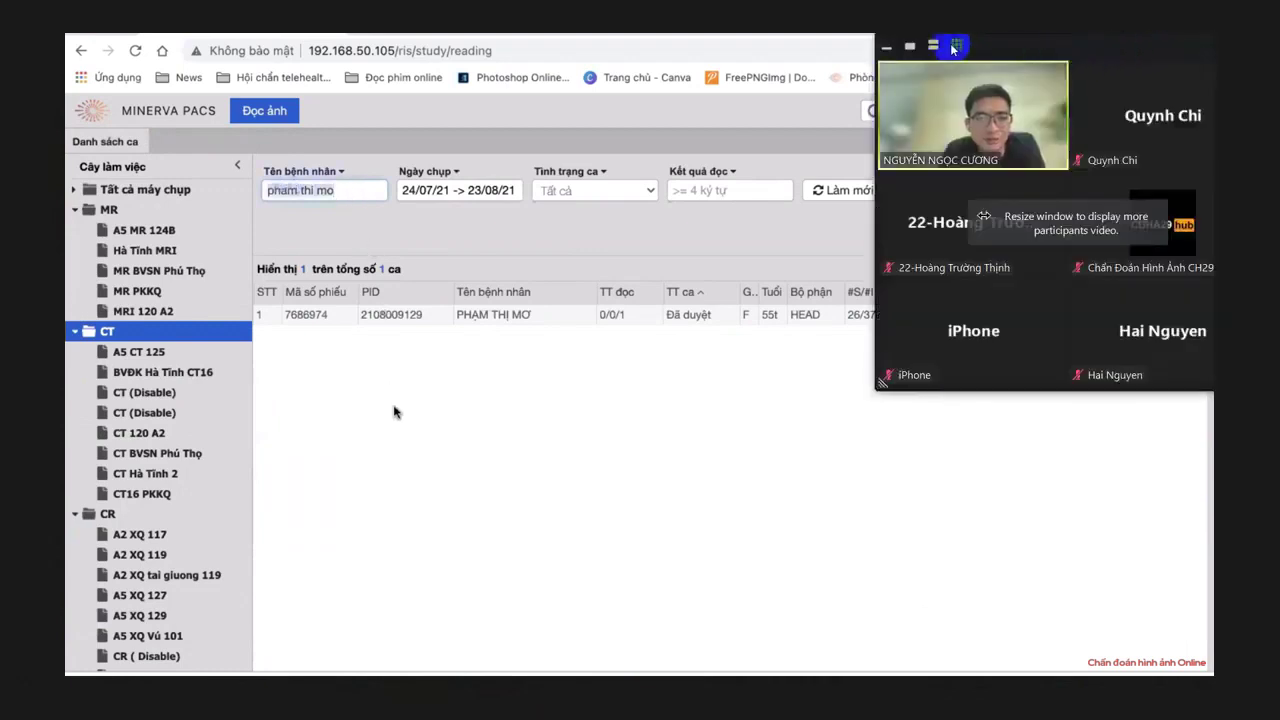
{"action": "left_click", "coordinate": [932, 46]}
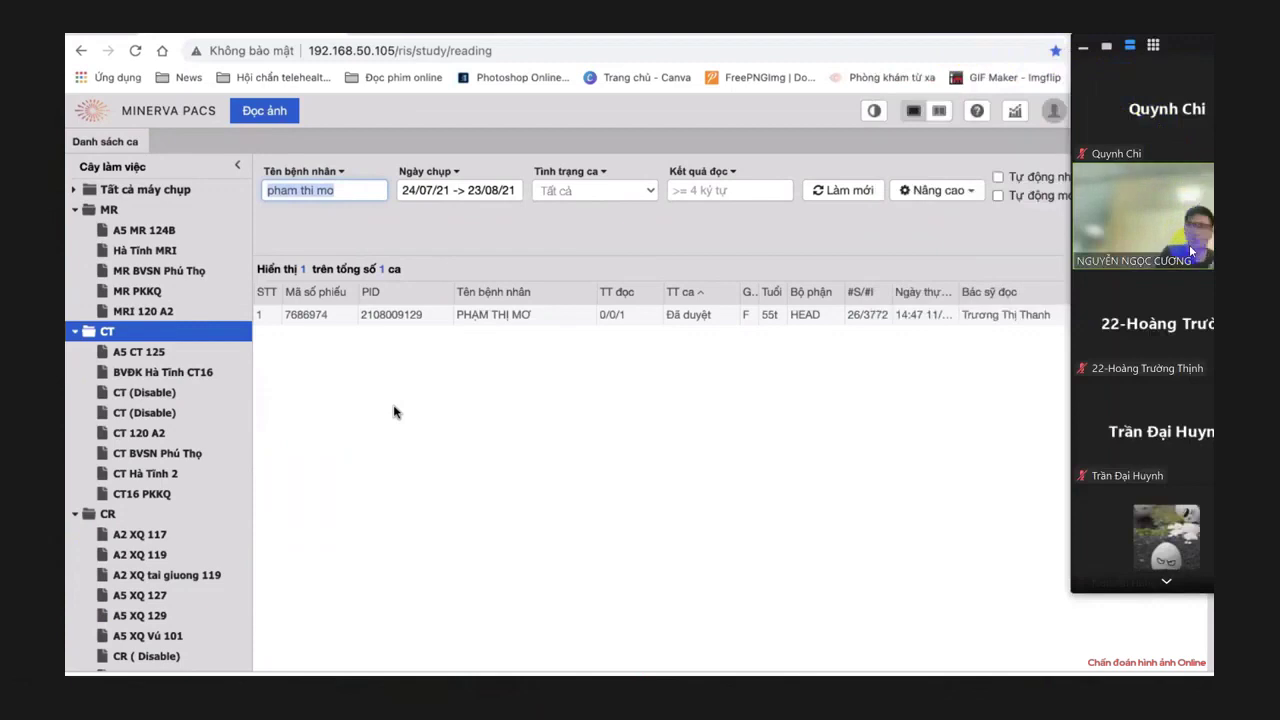
{"action": "left_click", "coordinate": [1084, 46]}
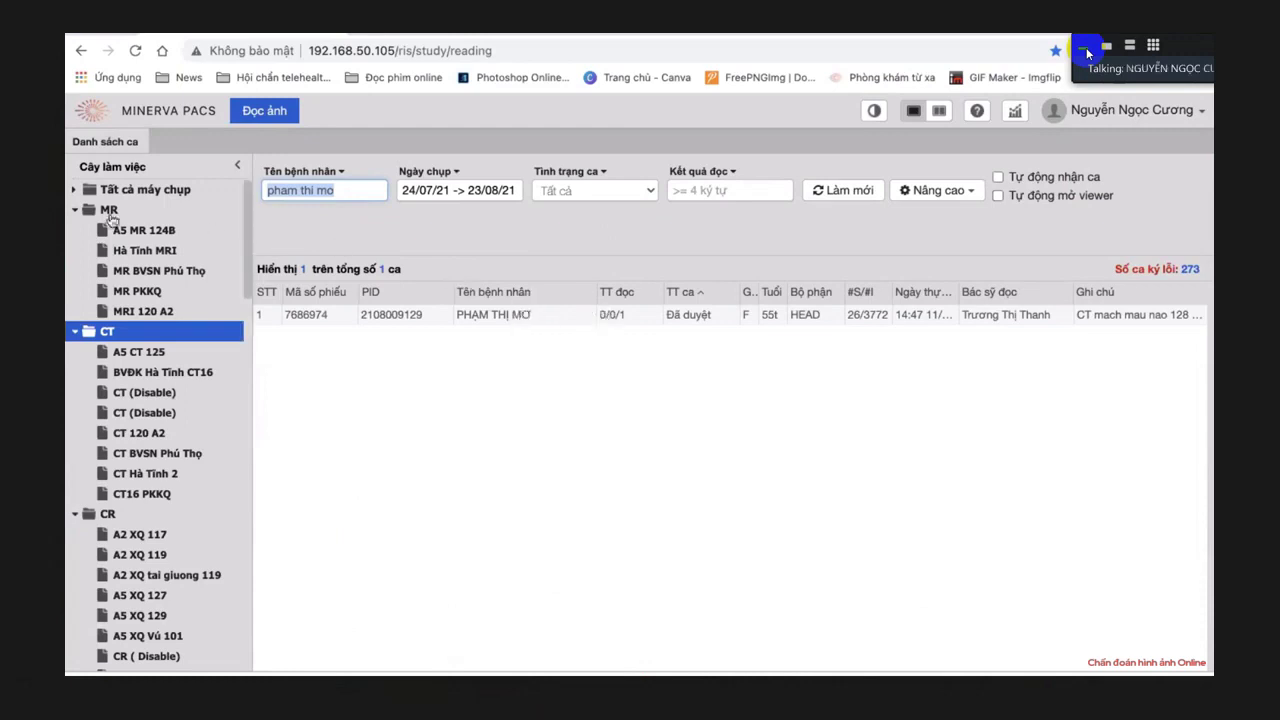
List cases from 'Tất cả máy chụp', open the first HEAD CT study and view its images.
{"action": "left_click", "coordinate": [104, 190]}
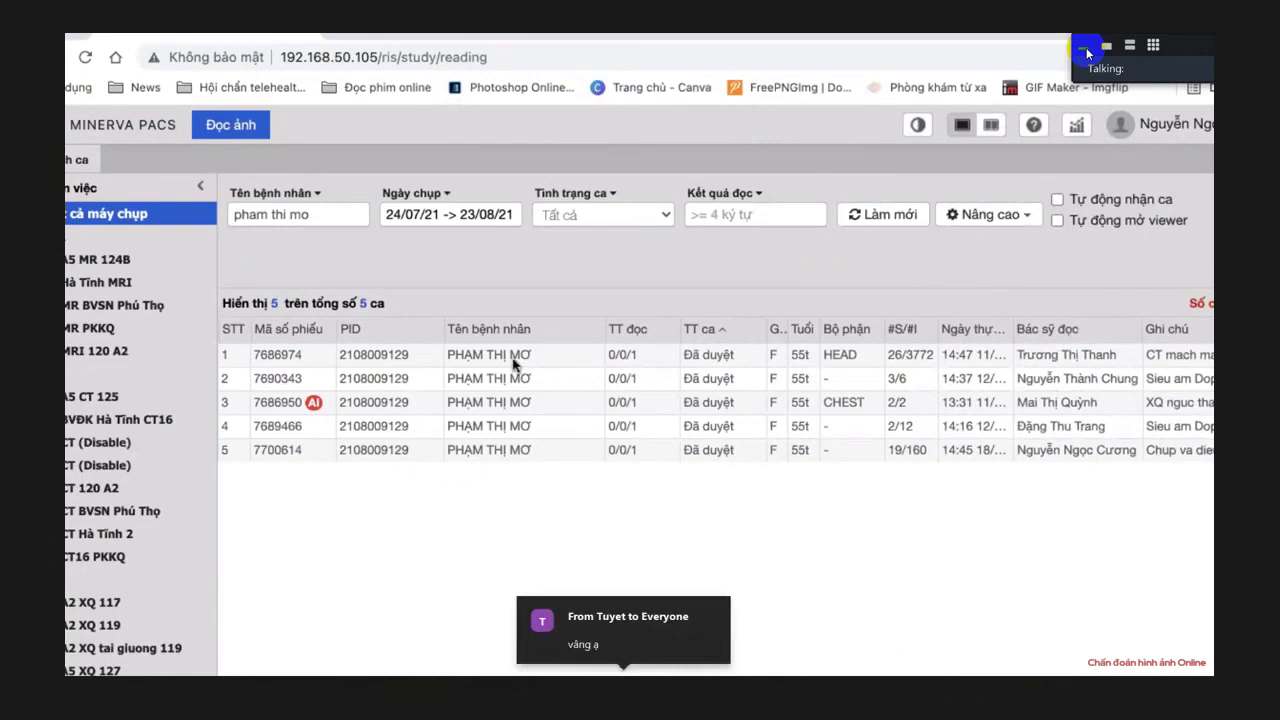
{"action": "double_click", "coordinate": [513, 365]}
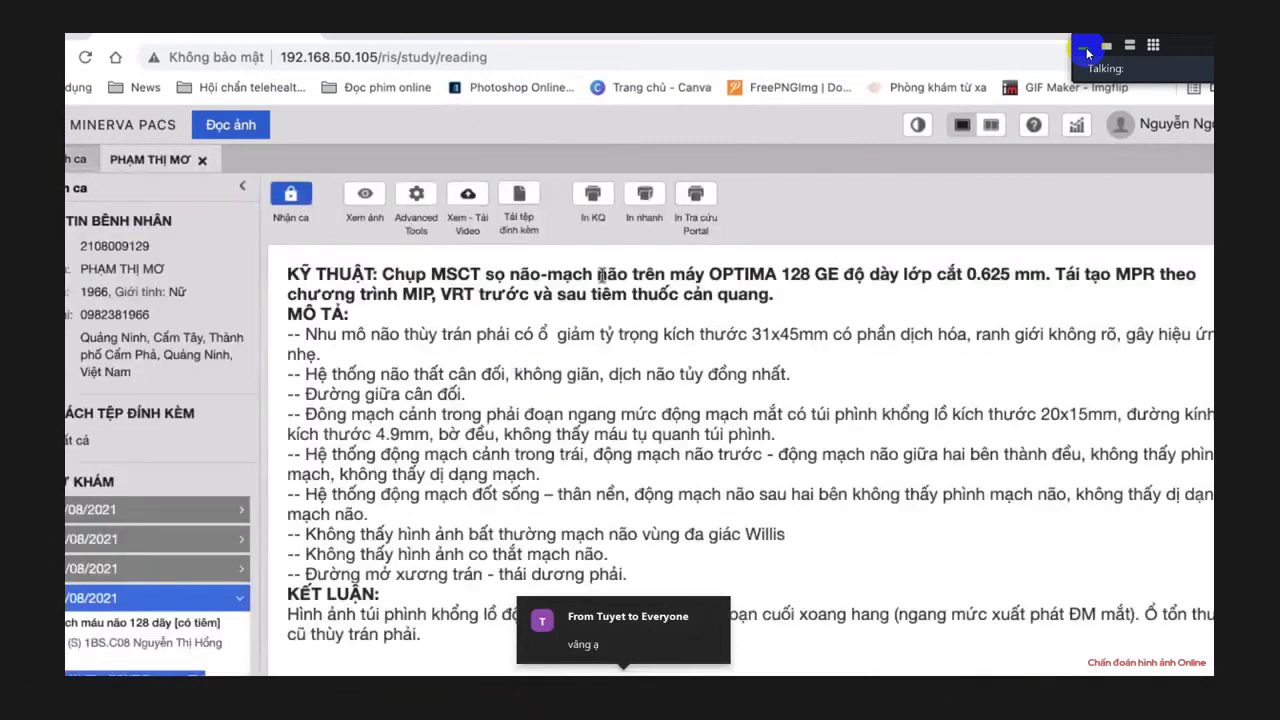
{"action": "scroll", "coordinate": [490, 362], "scroll_direction": "down", "scroll_amount": 2}
{"action": "scroll", "coordinate": [490, 362], "scroll_direction": "up", "scroll_amount": 3}
{"action": "left_click", "coordinate": [352, 196]}
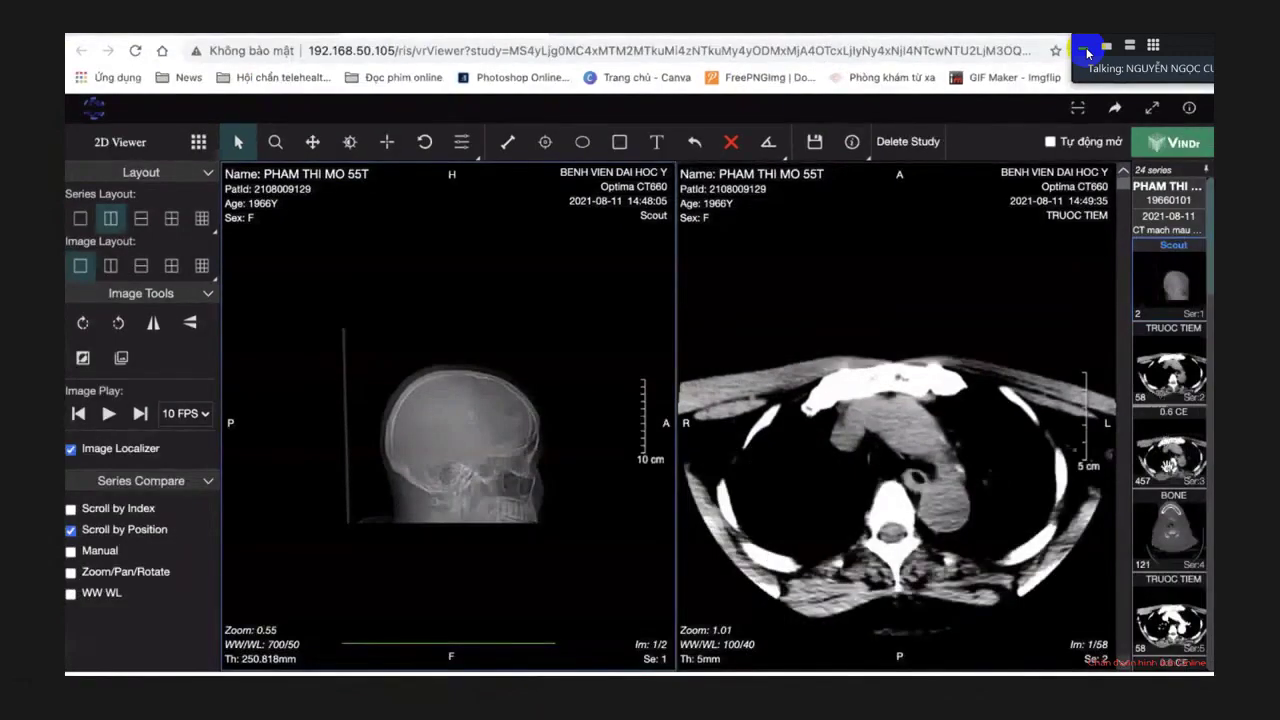
Load the 0.6 CE series into one enlarged viewport and page through its axial slices.
{"action": "left_click_drag", "start_coordinate": [1168, 465], "coordinate": [344, 537]}
{"action": "double_click", "coordinate": [325, 539]}
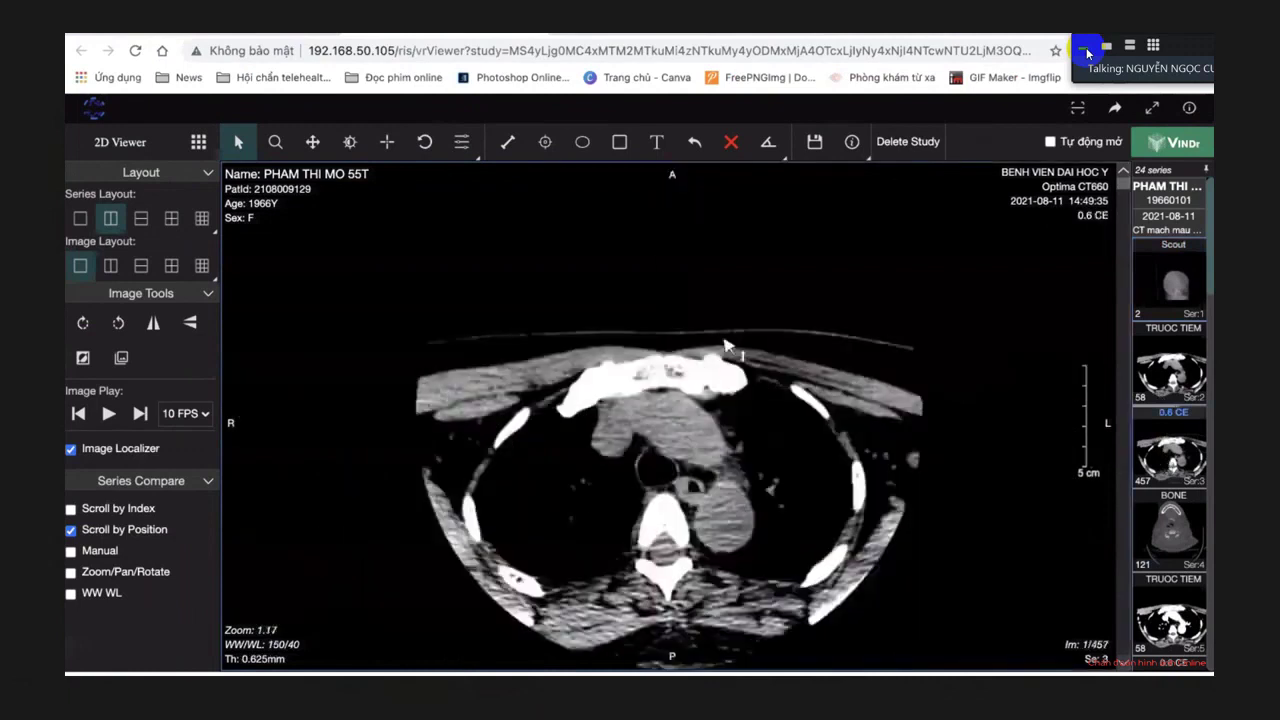
{"action": "scroll", "coordinate": [725, 342], "scroll_direction": "down", "scroll_amount": 20}
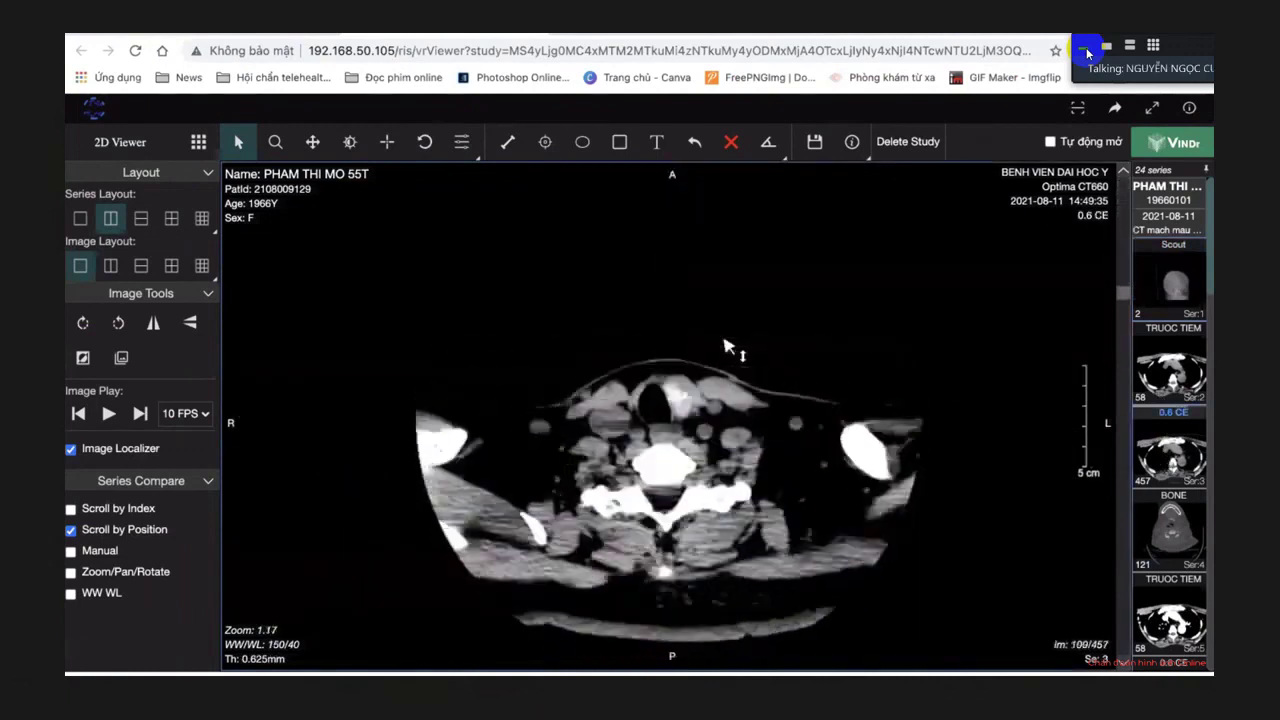
{"action": "scroll", "coordinate": [727, 345], "scroll_direction": "down", "scroll_amount": 20}
{"action": "scroll", "coordinate": [727, 345], "scroll_direction": "down", "scroll_amount": 20}
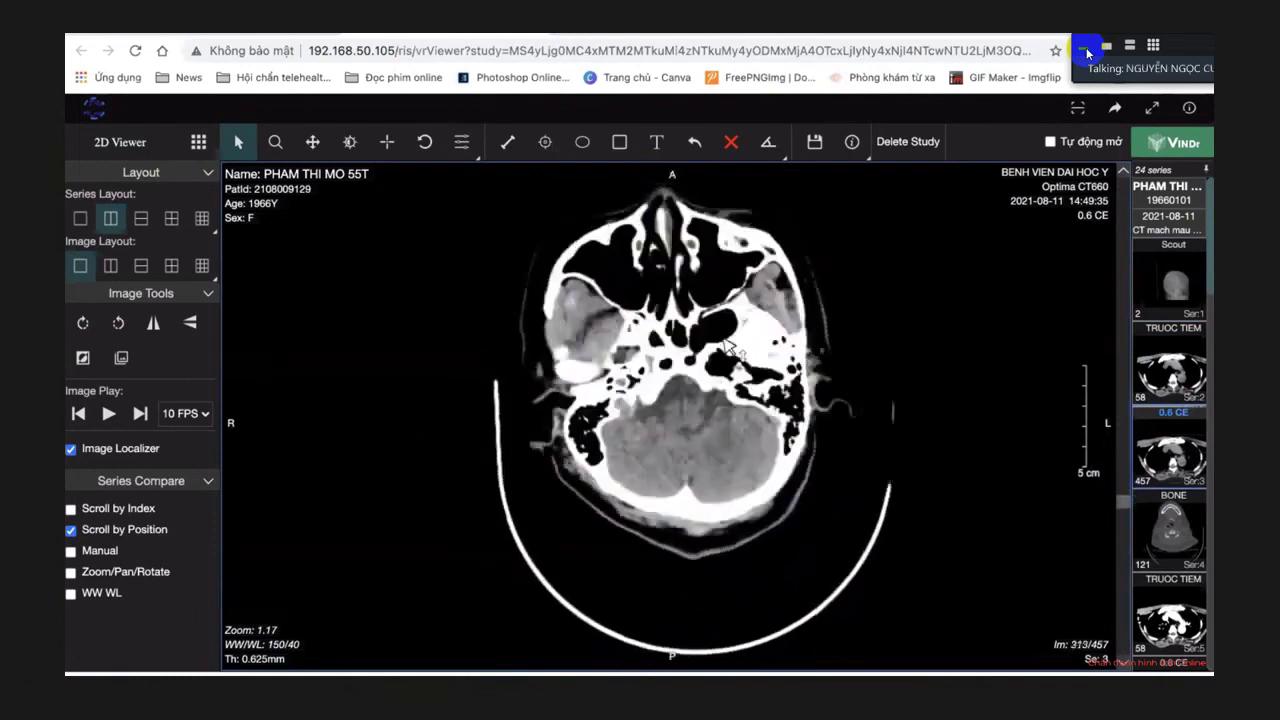
{"action": "scroll", "coordinate": [727, 345], "scroll_direction": "down", "scroll_amount": 20}
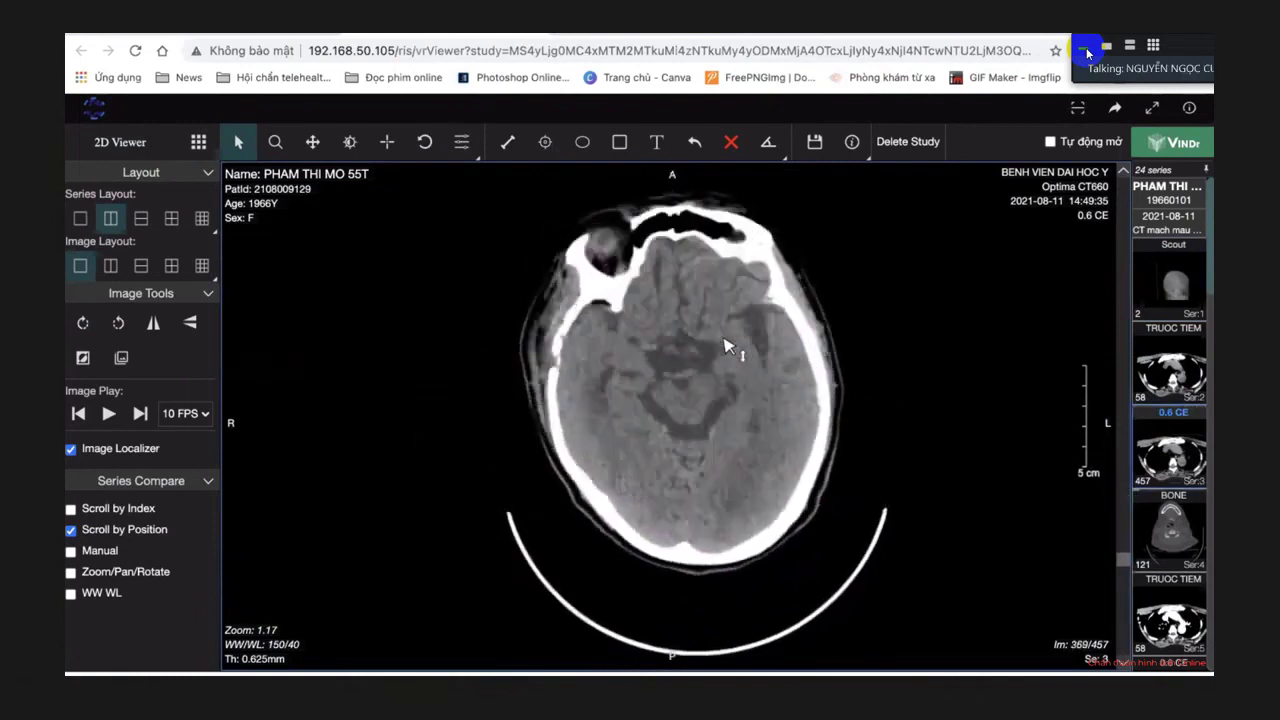
{"action": "scroll", "coordinate": [727, 345], "scroll_direction": "up", "scroll_amount": 16}
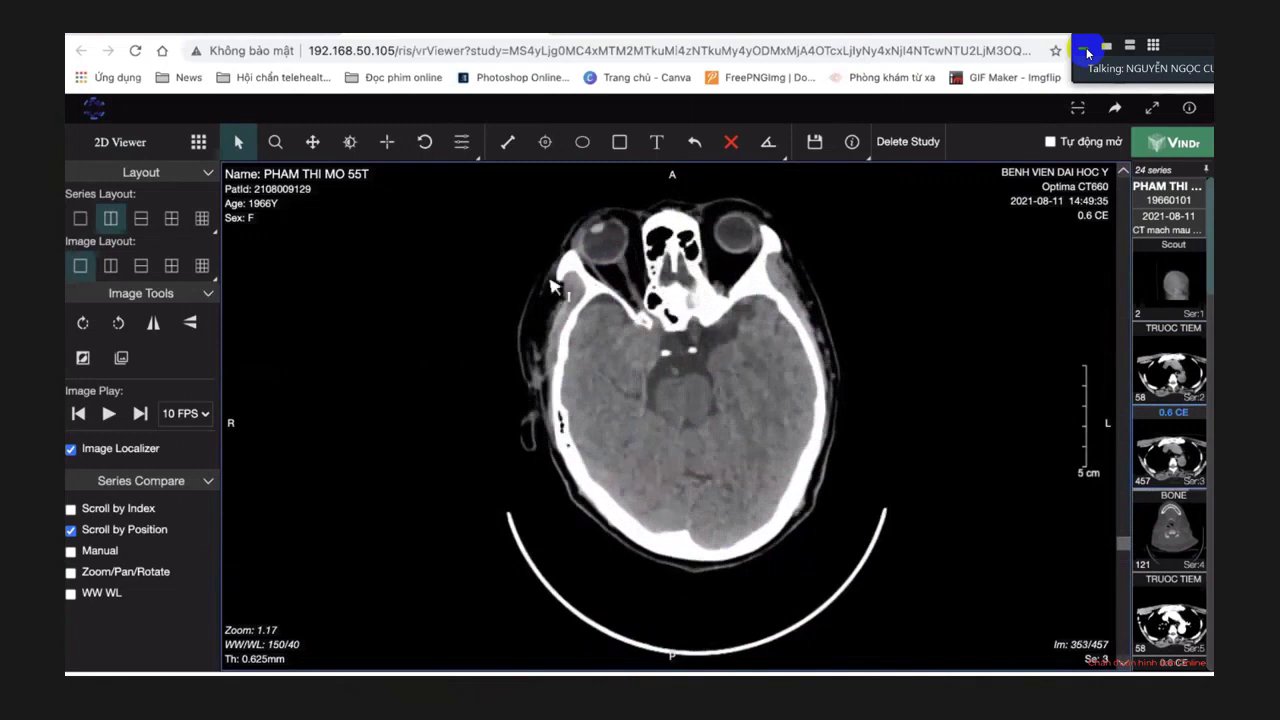
Magnify the CT to 1.74 and hide the patient's name and ID.
{"action": "left_click", "coordinate": [279, 143]}
{"action": "left_click_drag", "start_coordinate": [655, 355], "coordinate": [815, 195]}
{"action": "left_click", "coordinate": [851, 141]}
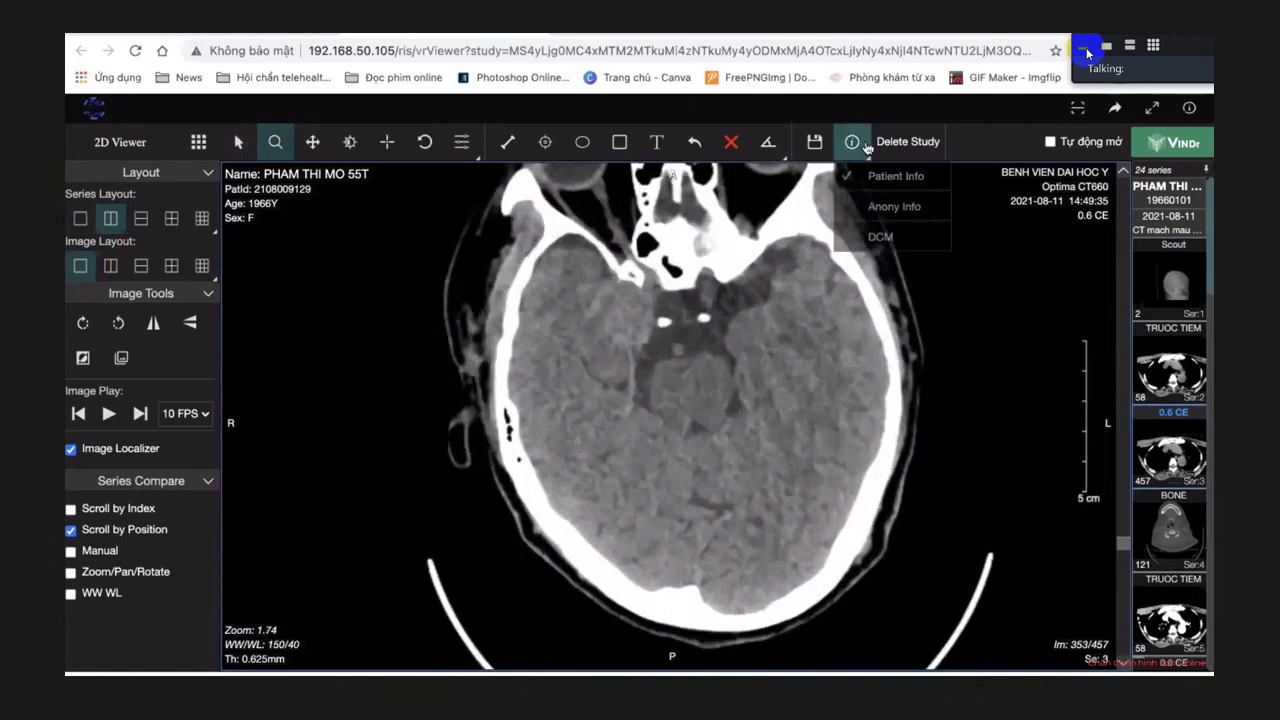
{"action": "left_click", "coordinate": [894, 206]}
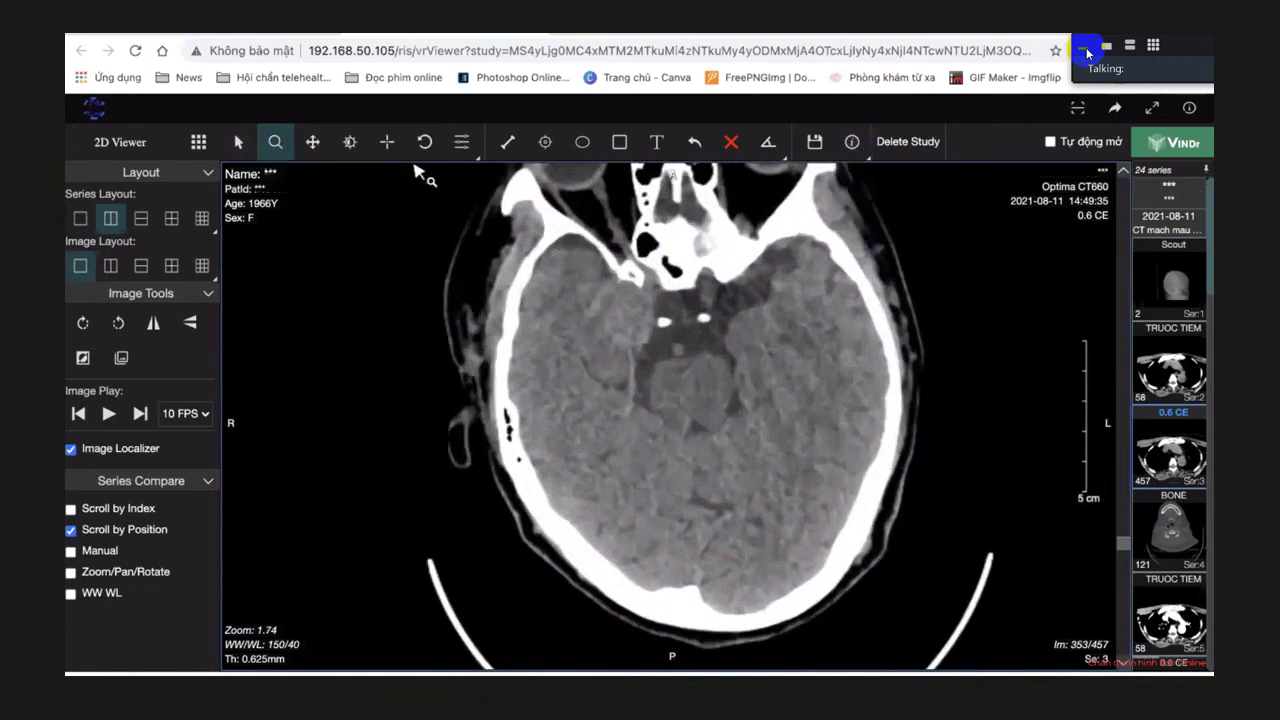
Narrow the window to about 83/43 and move to slice 345.
{"action": "left_click", "coordinate": [350, 141]}
{"action": "mouse_move", "coordinate": [720, 400]}
{"action": "left_mouse_down"}
{"action": "mouse_move", "coordinate": [757, 403]}
{"action": "mouse_move", "coordinate": [777, 366]}
{"action": "mouse_move", "coordinate": [738, 402]}
{"action": "left_mouse_up"}
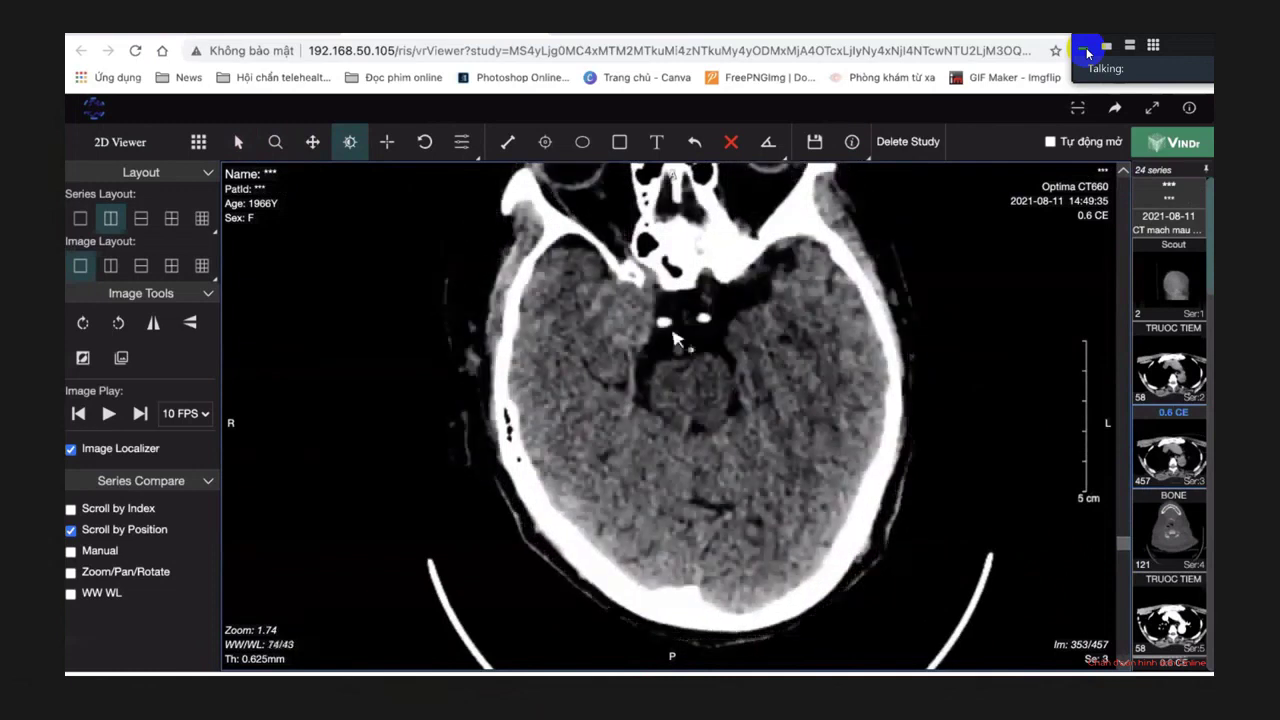
{"action": "scroll", "coordinate": [648, 316], "scroll_direction": "up", "scroll_amount": 8}
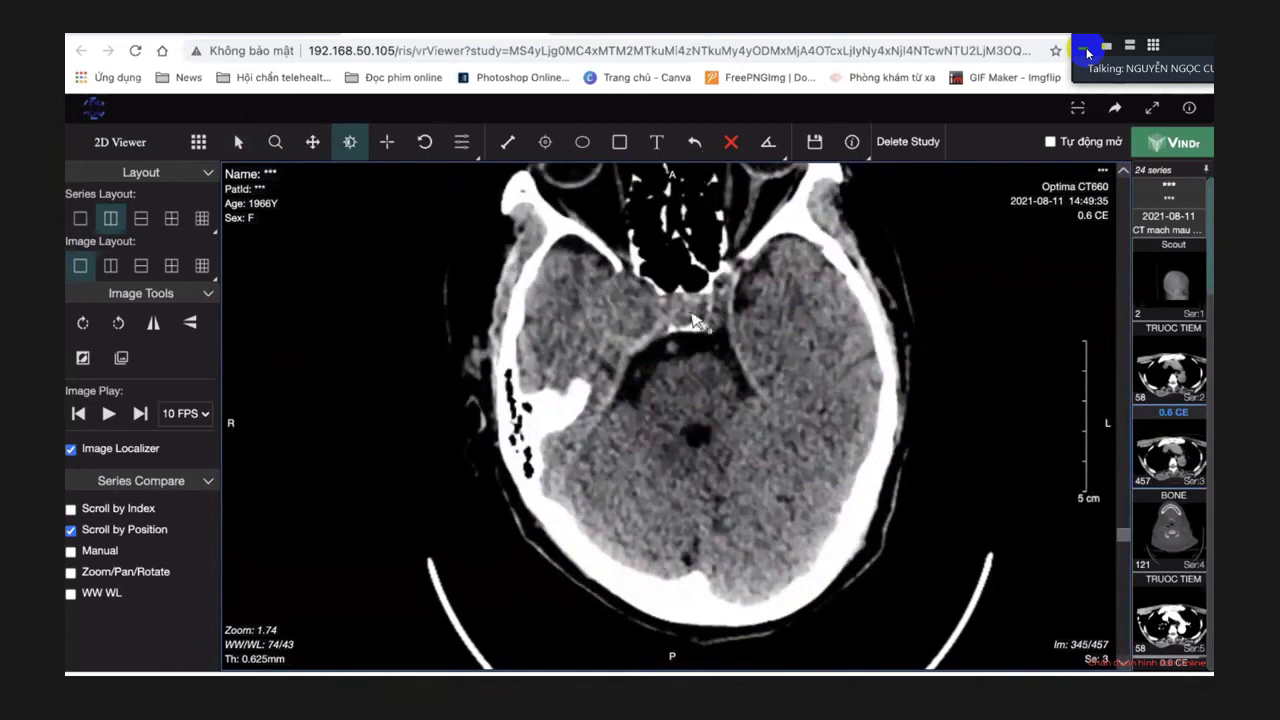
{"action": "mouse_move", "coordinate": [700, 322]}
{"action": "left_mouse_down"}
{"action": "mouse_move", "coordinate": [693, 314]}
{"action": "mouse_move", "coordinate": [704, 322]}
{"action": "left_mouse_up"}
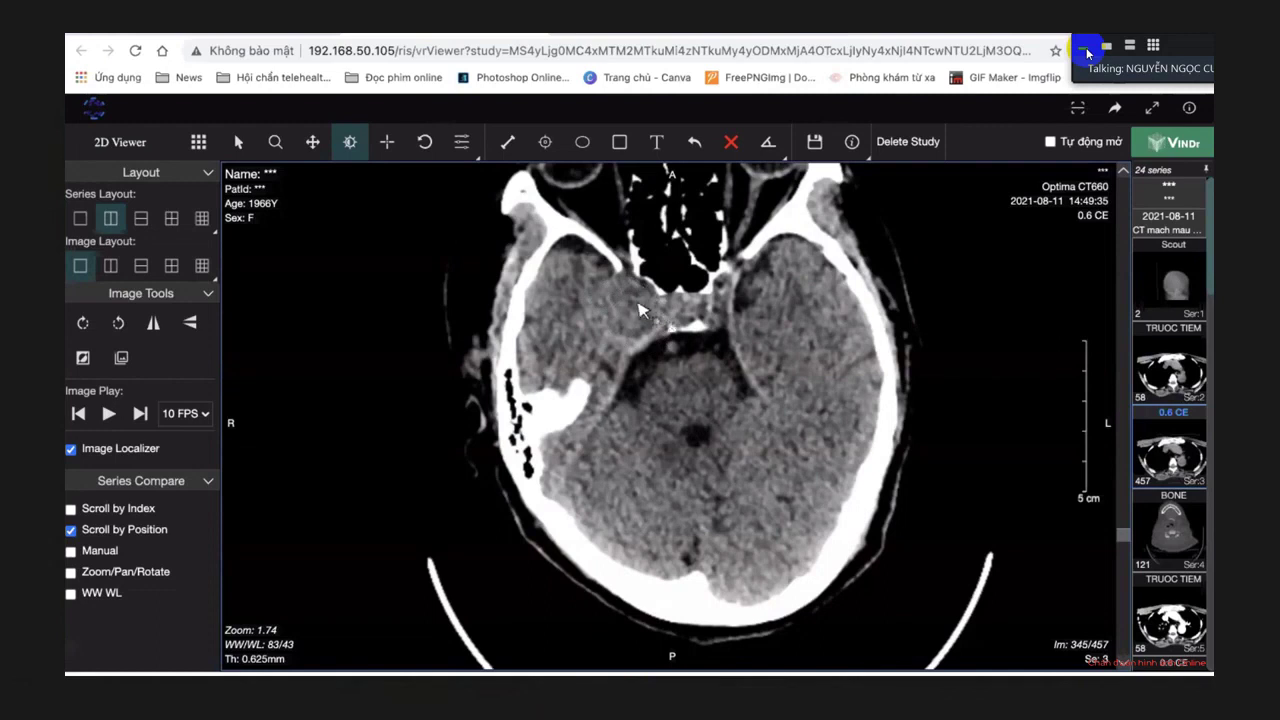
Move to slice 348 and shift the image slightly down in the frame.
{"action": "left_click_drag", "start_coordinate": [640, 310], "coordinate": [645, 315]}
{"action": "scroll", "coordinate": [652, 285], "scroll_direction": "down", "scroll_amount": 3}
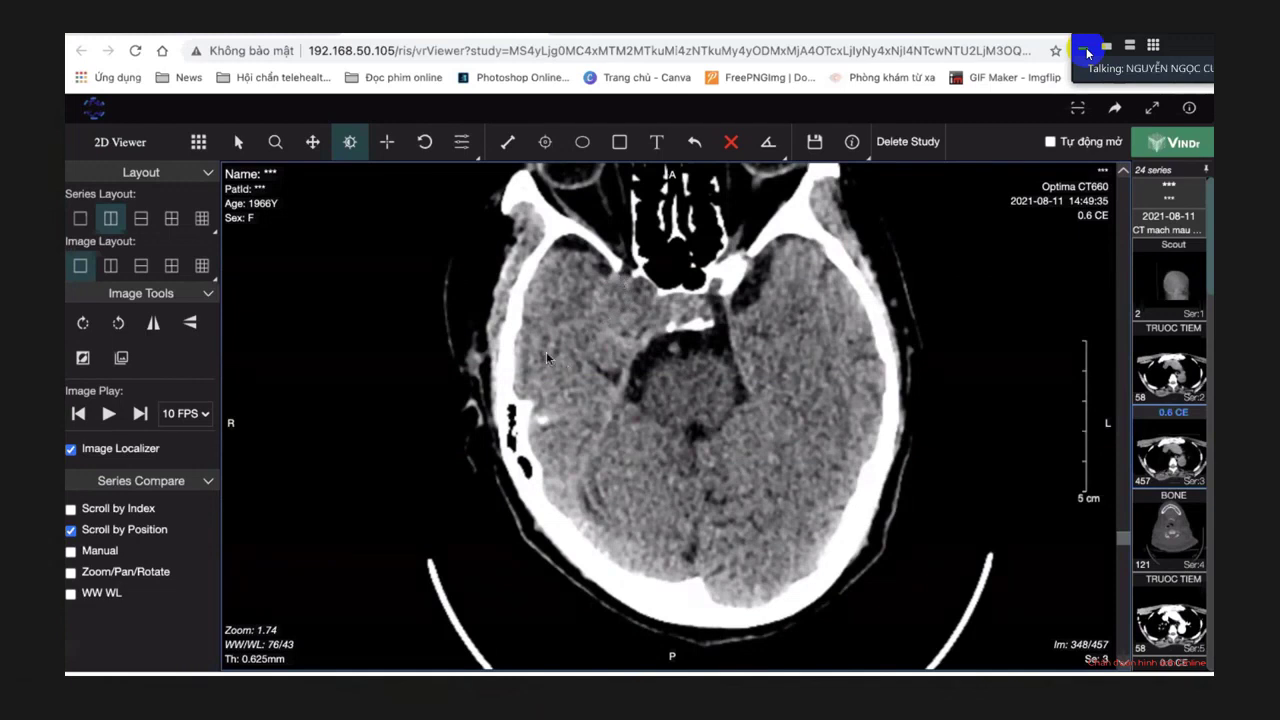
{"action": "left_click", "coordinate": [311, 143]}
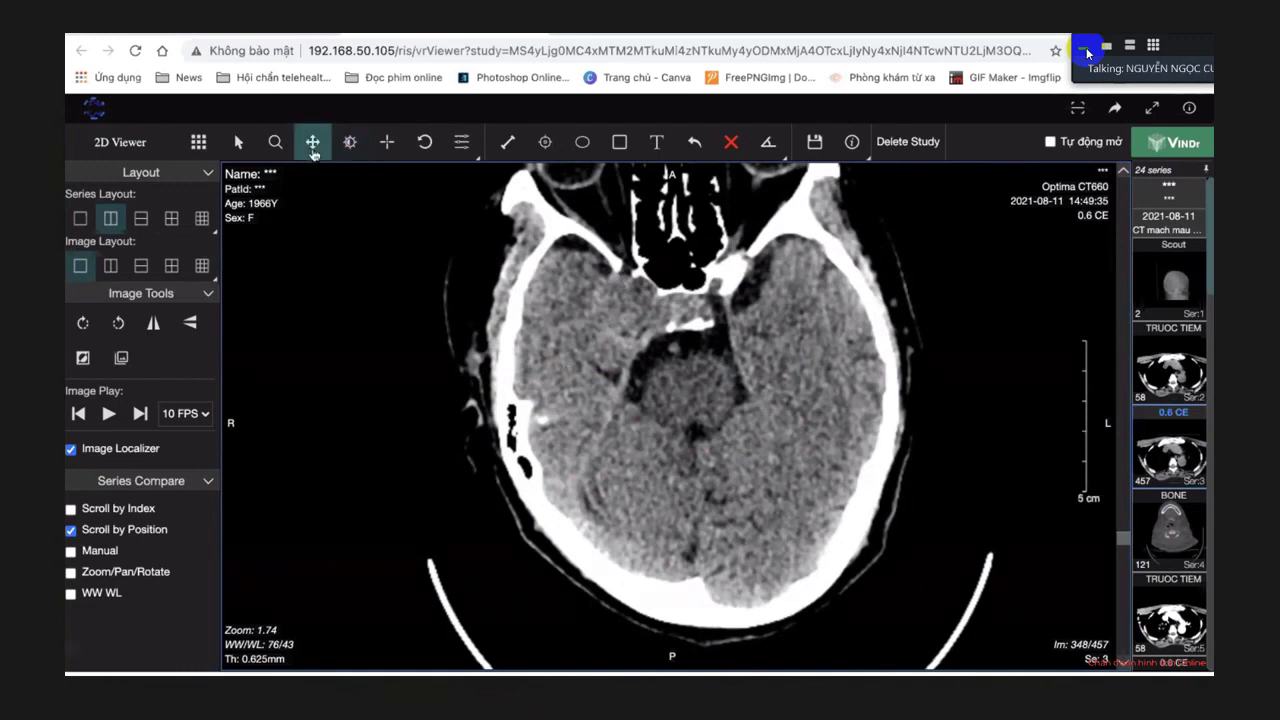
{"action": "left_click_drag", "start_coordinate": [421, 243], "coordinate": [424, 270]}
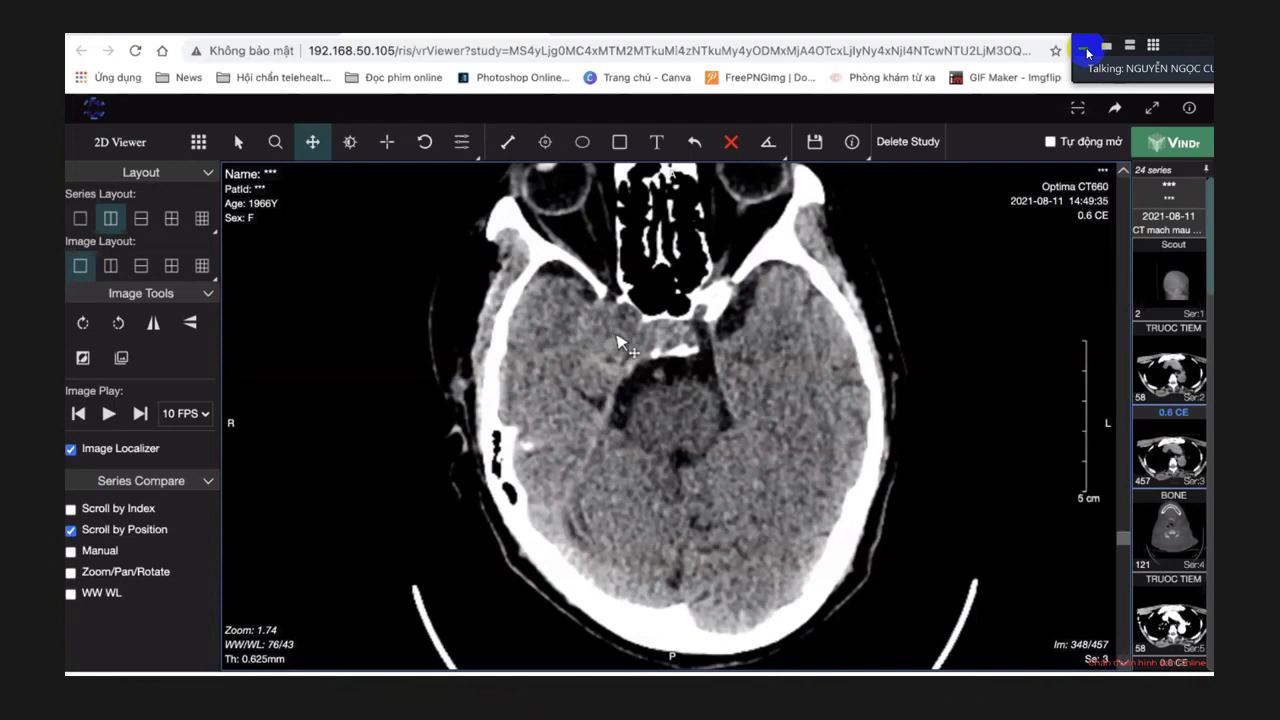
Raise the window level, then apply the 1600/450 bone window preset.
{"action": "left_click", "coordinate": [349, 141]}
{"action": "left_click_drag", "start_coordinate": [614, 312], "coordinate": [616, 316]}
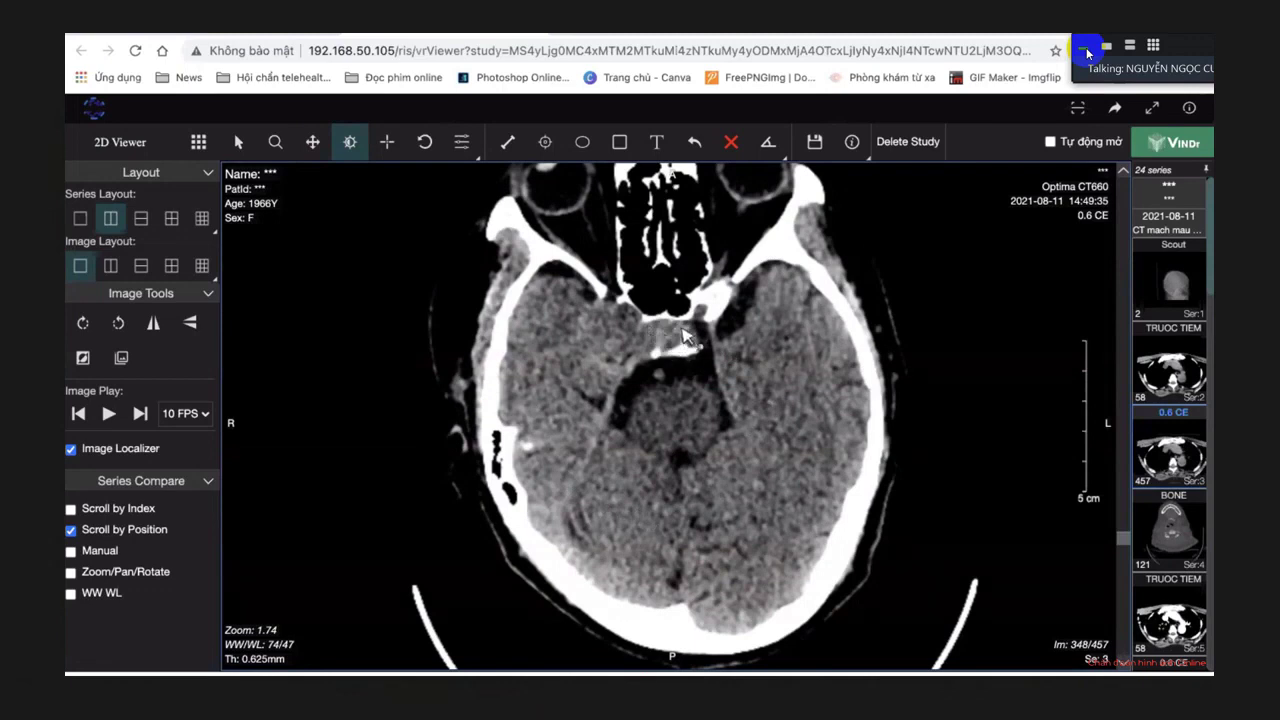
{"action": "key", "text": "2"}
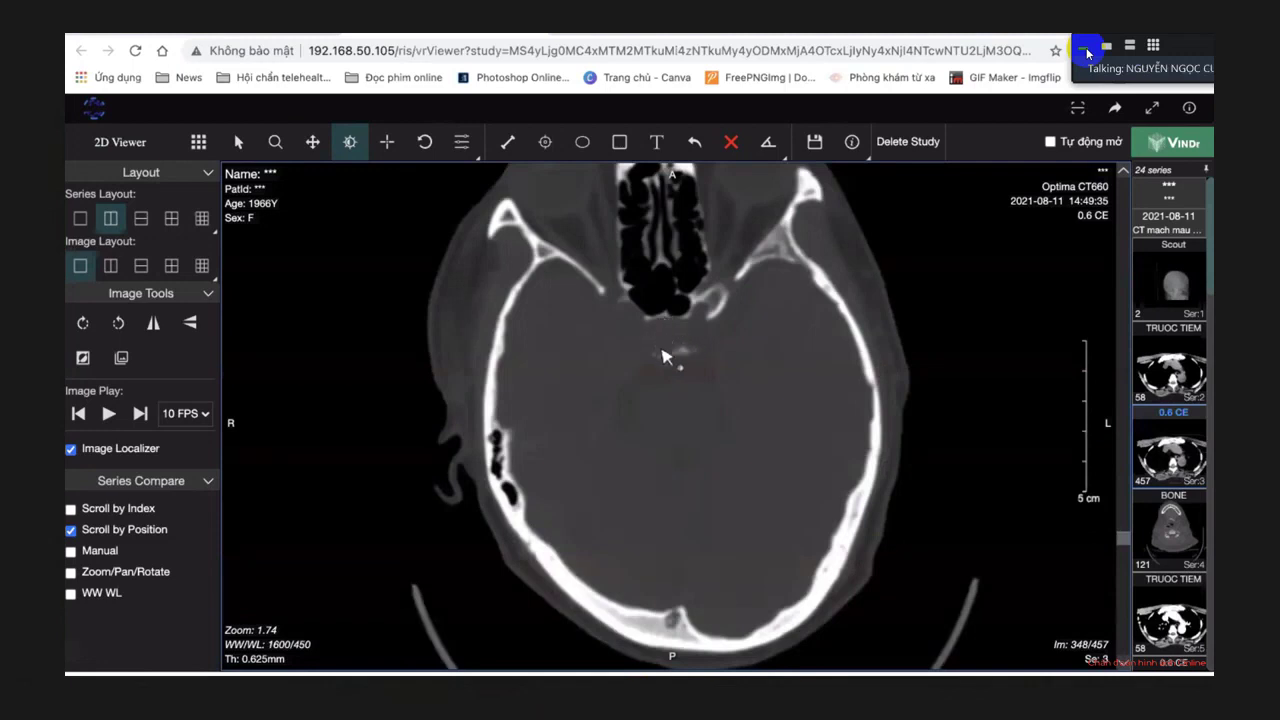
Restore the 90/35 brain window and review the neighbouring slices.
{"action": "key", "text": "1"}
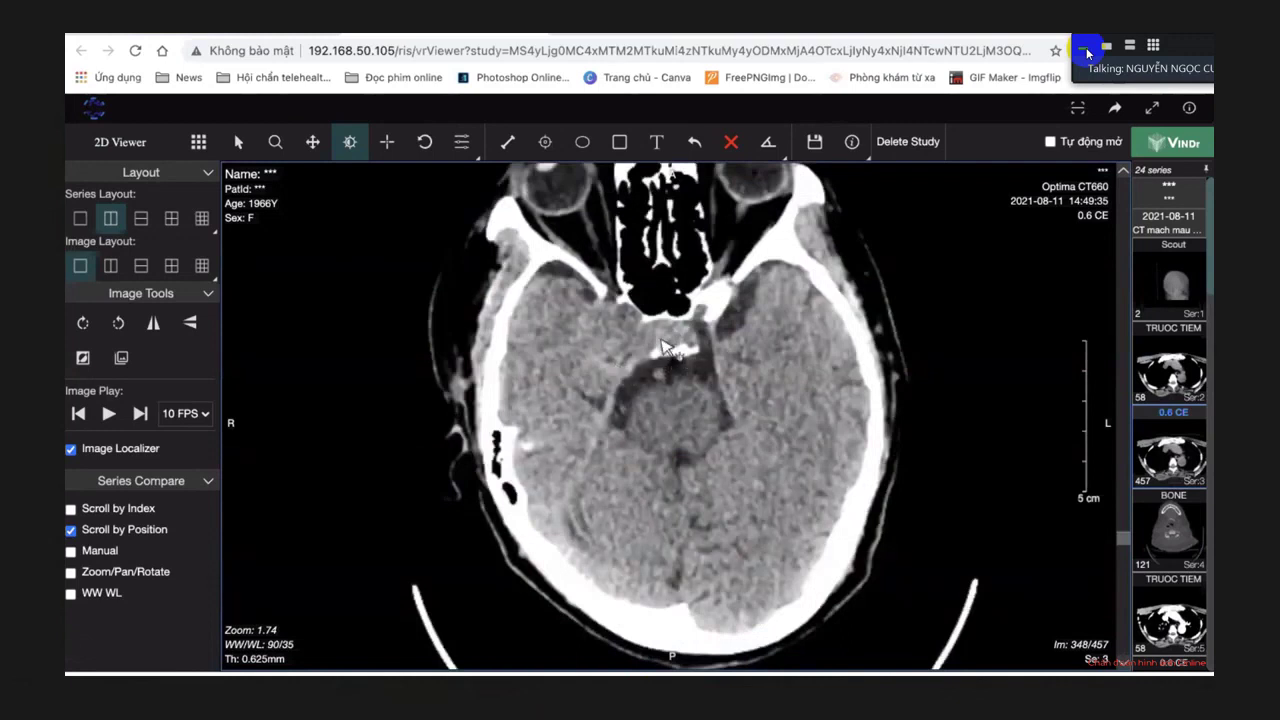
{"action": "scroll", "coordinate": [745, 318], "scroll_direction": "down", "scroll_amount": 2}
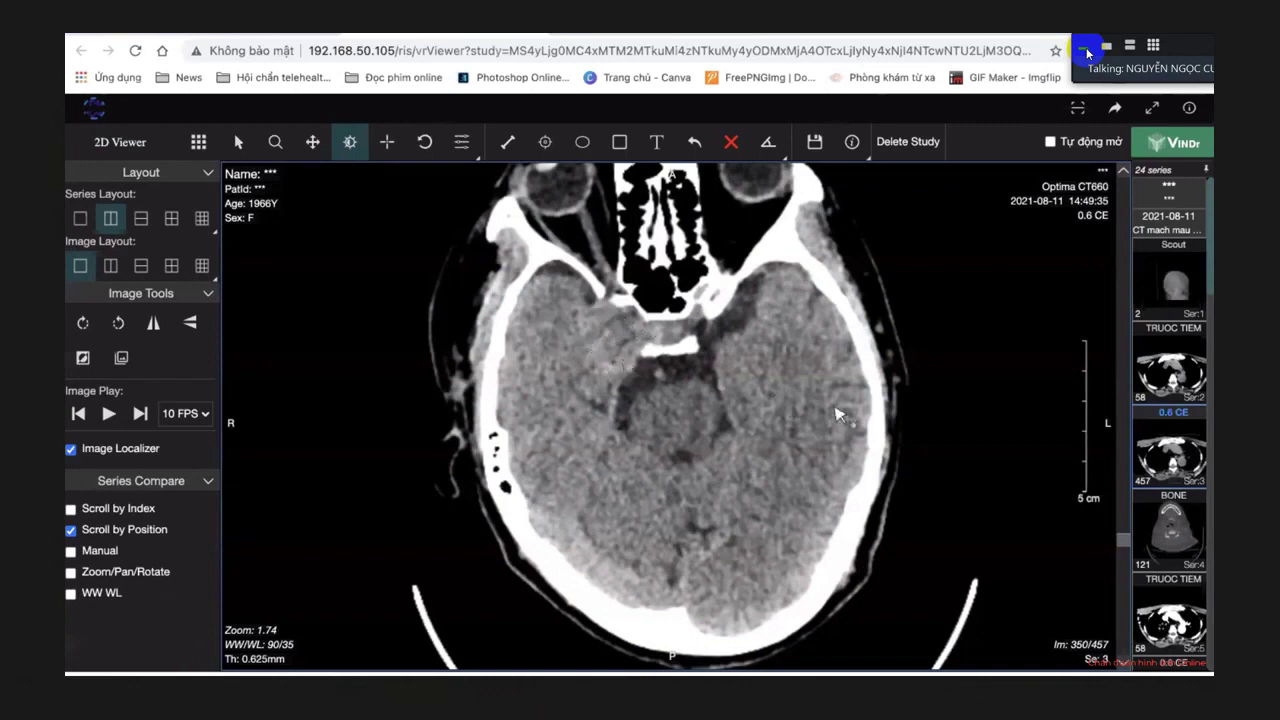
{"action": "scroll", "coordinate": [838, 414], "scroll_direction": "down", "scroll_amount": 3}
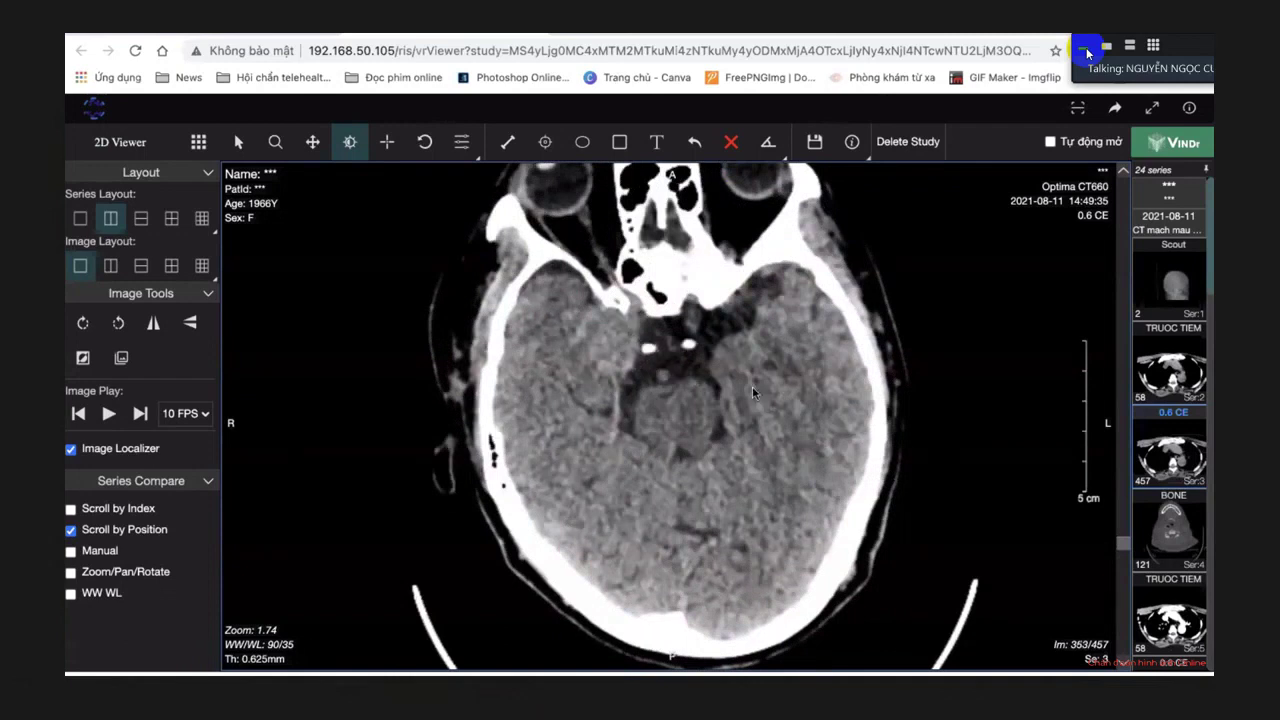
{"action": "scroll", "coordinate": [752, 386], "scroll_direction": "up", "scroll_amount": 7}
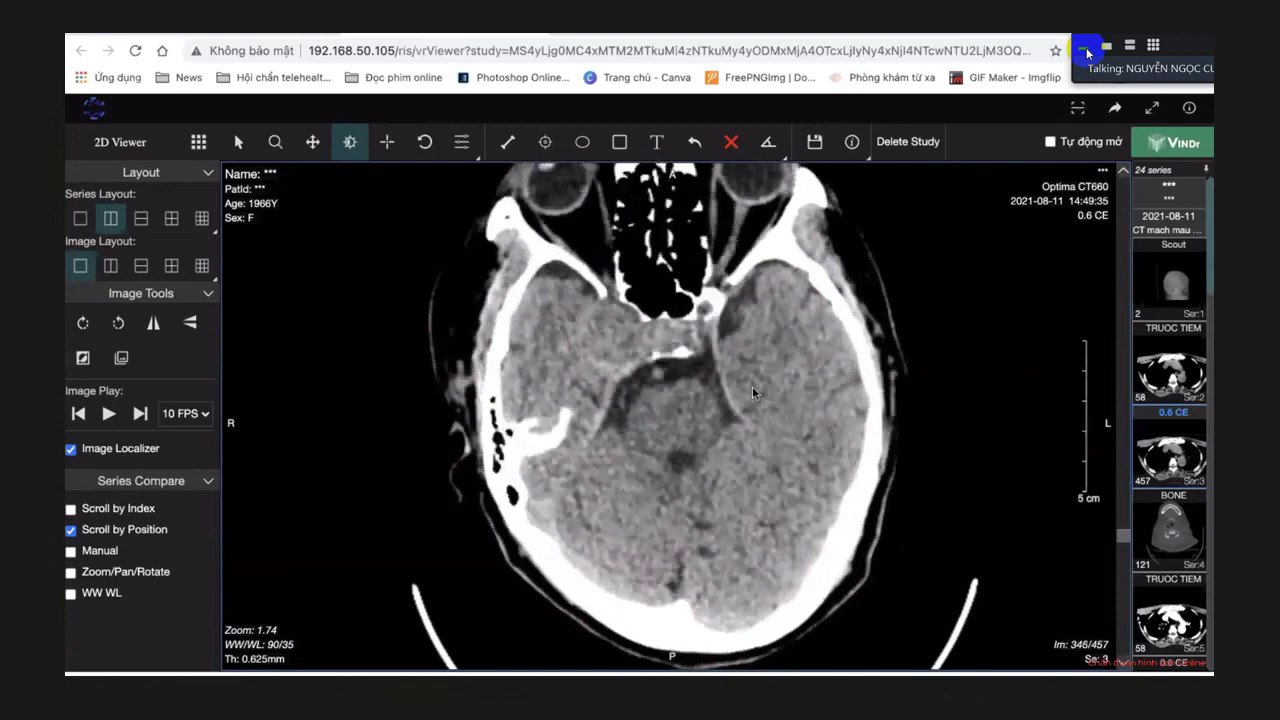
{"action": "scroll", "coordinate": [752, 386], "scroll_direction": "up", "scroll_amount": 3}
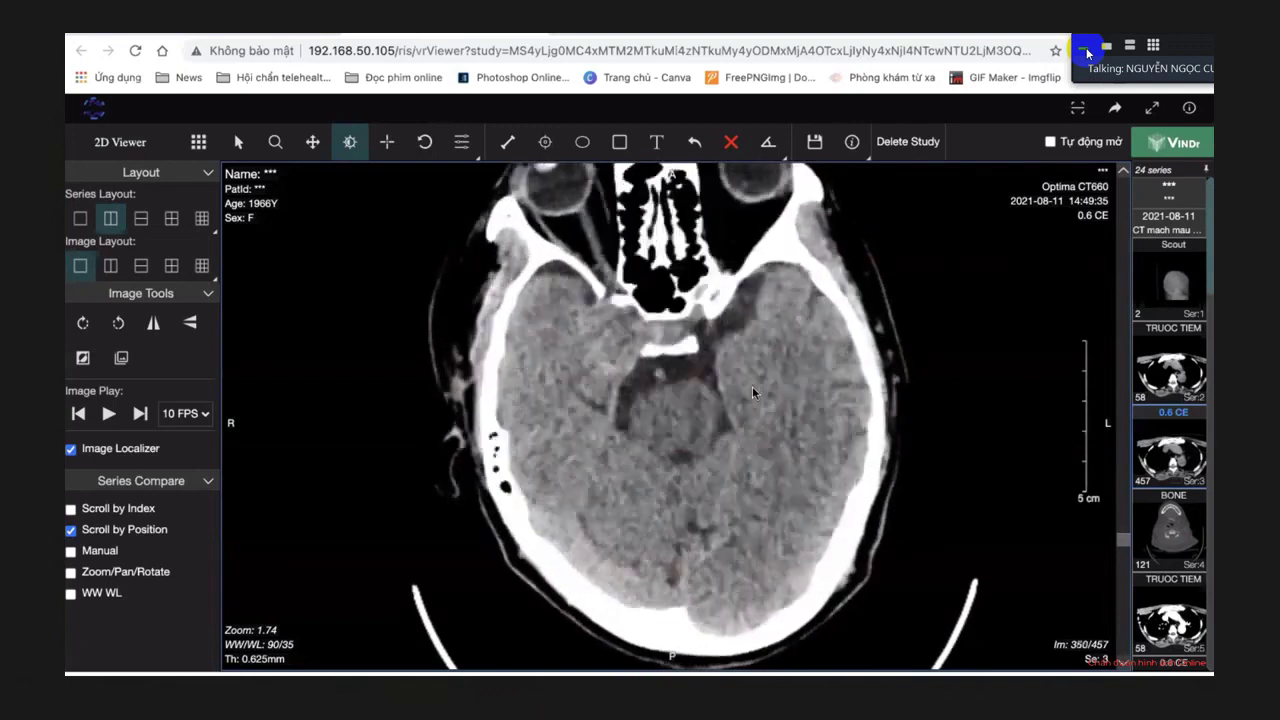
{"action": "scroll", "coordinate": [752, 386], "scroll_direction": "up", "scroll_amount": 2}
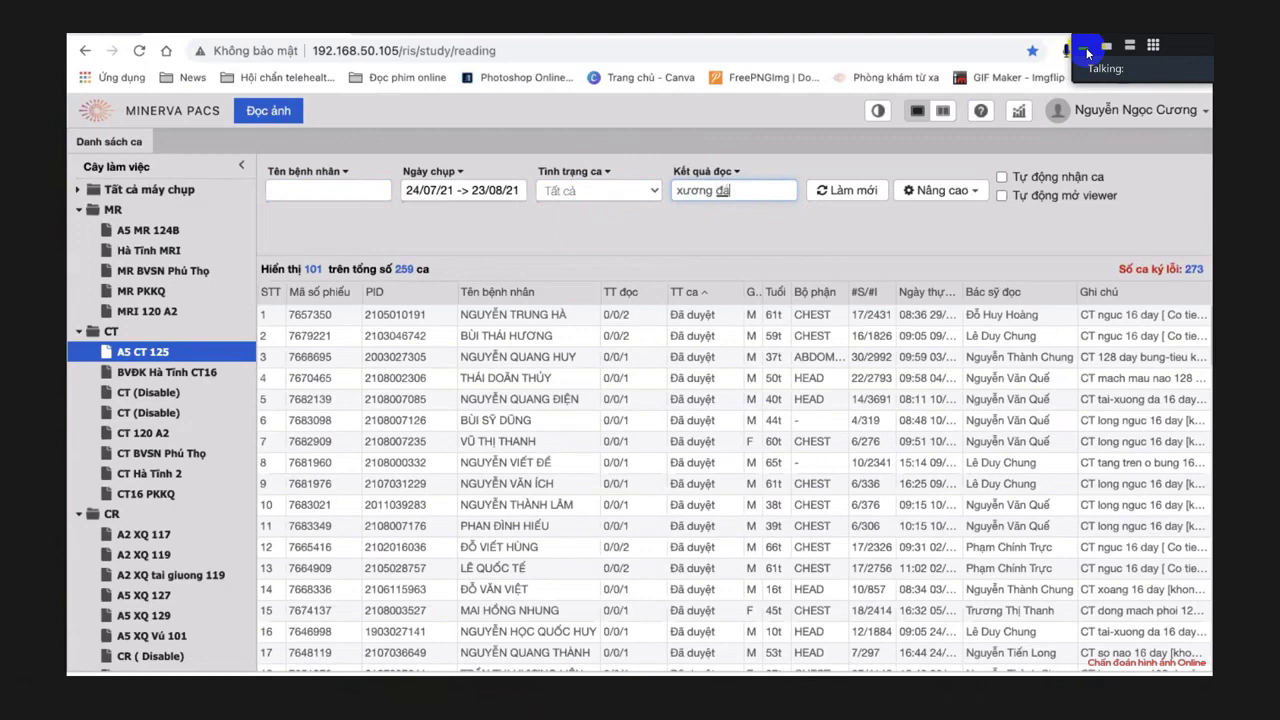
Complete the 'xương đá' result filter and open the fourth matching case's images.
{"action": "type", "text": "s"}
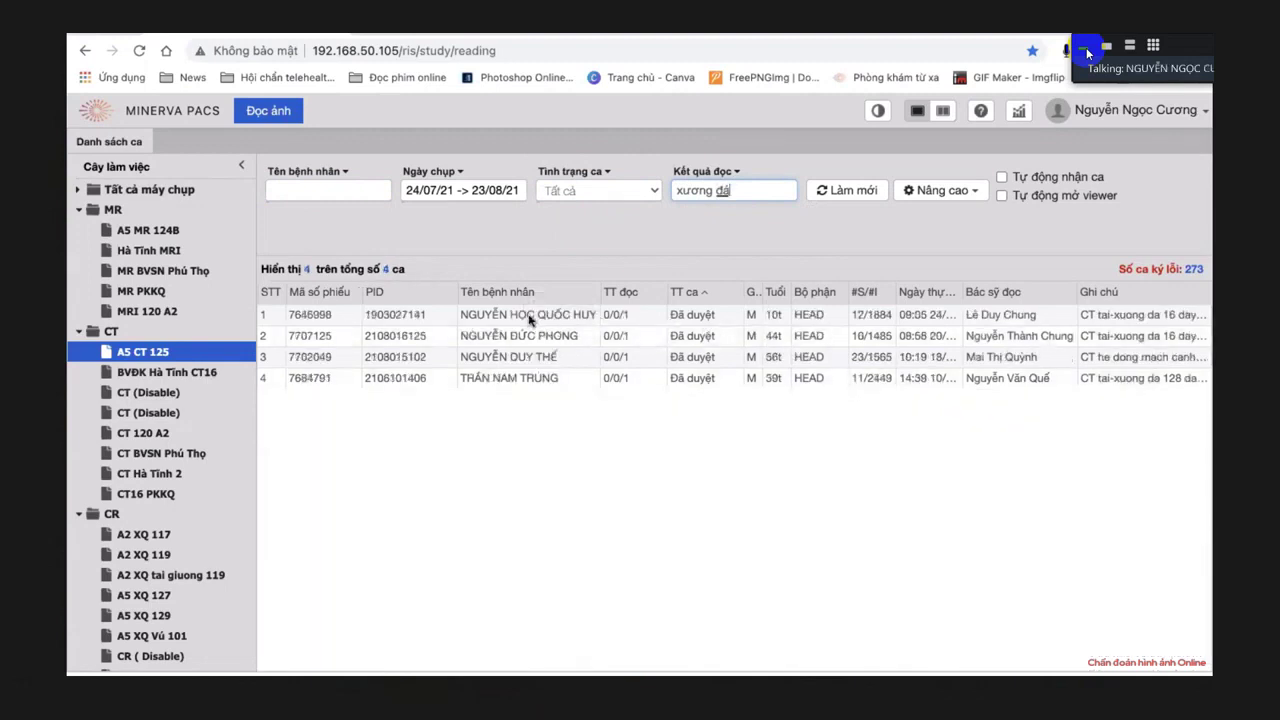
{"action": "double_click", "coordinate": [484, 378]}
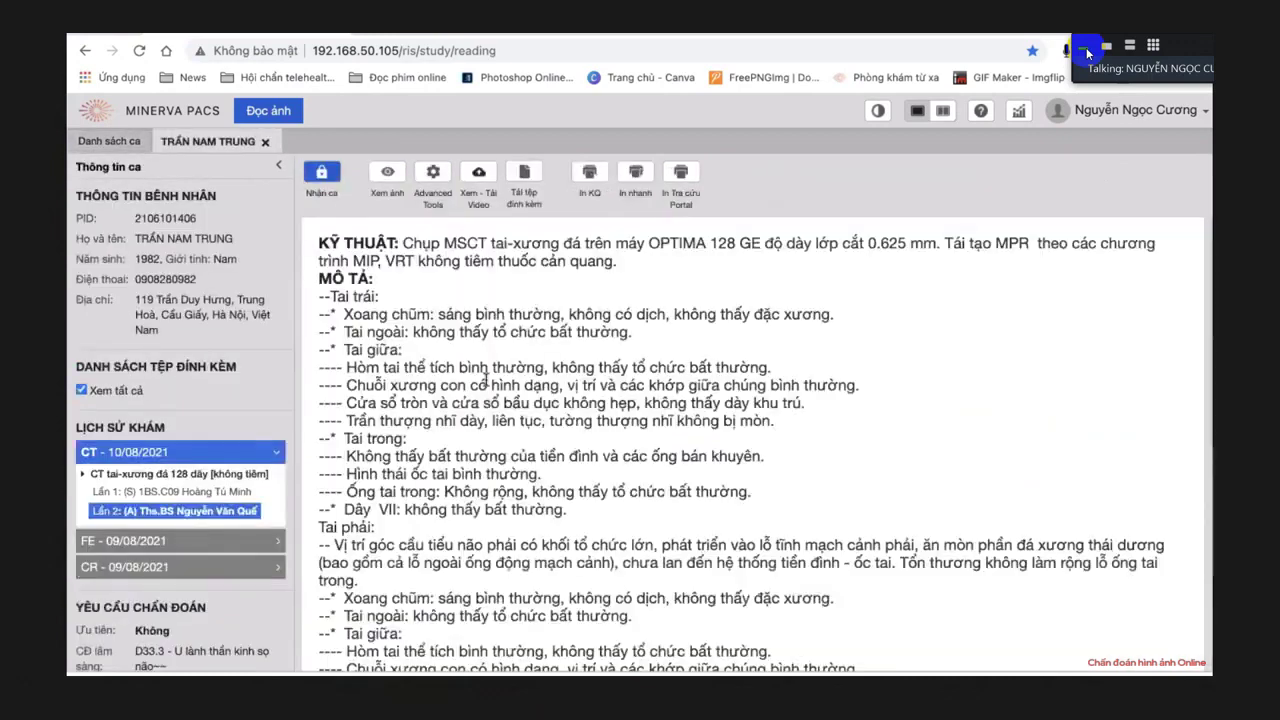
{"action": "left_click", "coordinate": [389, 178]}
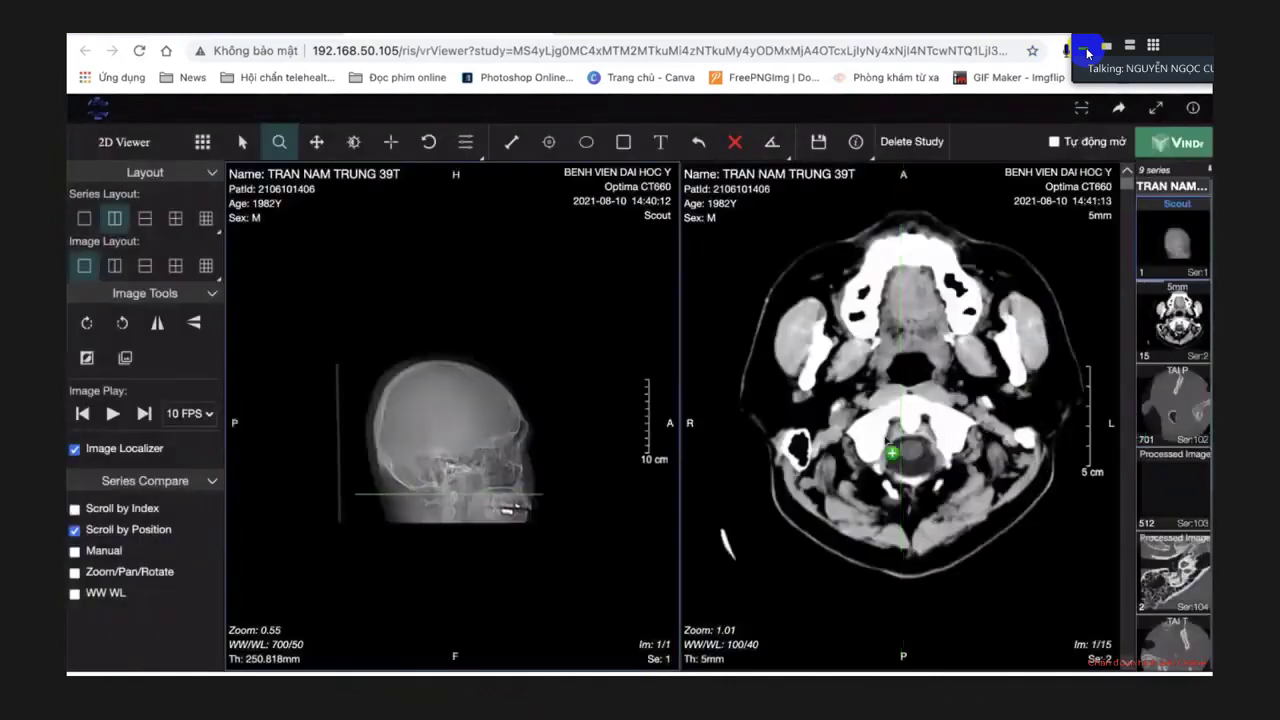
Load the TAI P series full-screen and hide the patient's name and ID.
{"action": "left_click_drag", "start_coordinate": [1175, 405], "coordinate": [857, 429]}
{"action": "double_click", "coordinate": [857, 426]}
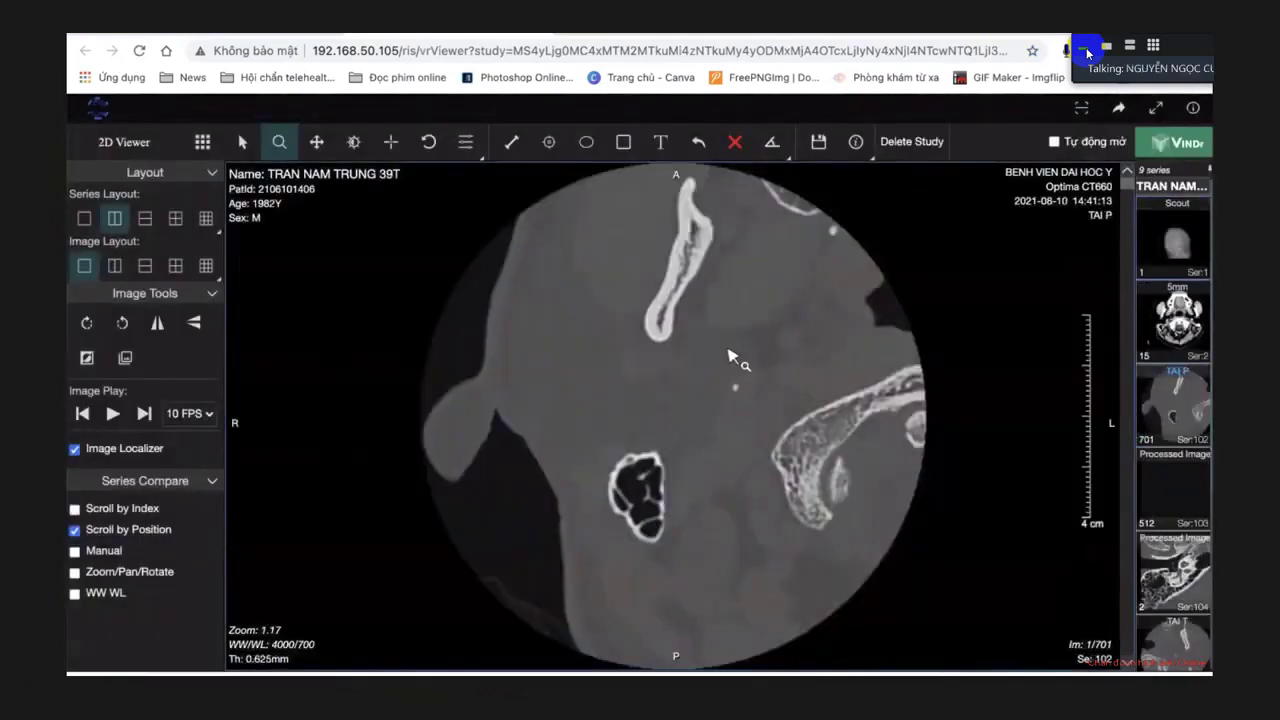
{"action": "scroll", "coordinate": [728, 357], "scroll_direction": "down", "scroll_amount": 15}
{"action": "left_click", "coordinate": [855, 141]}
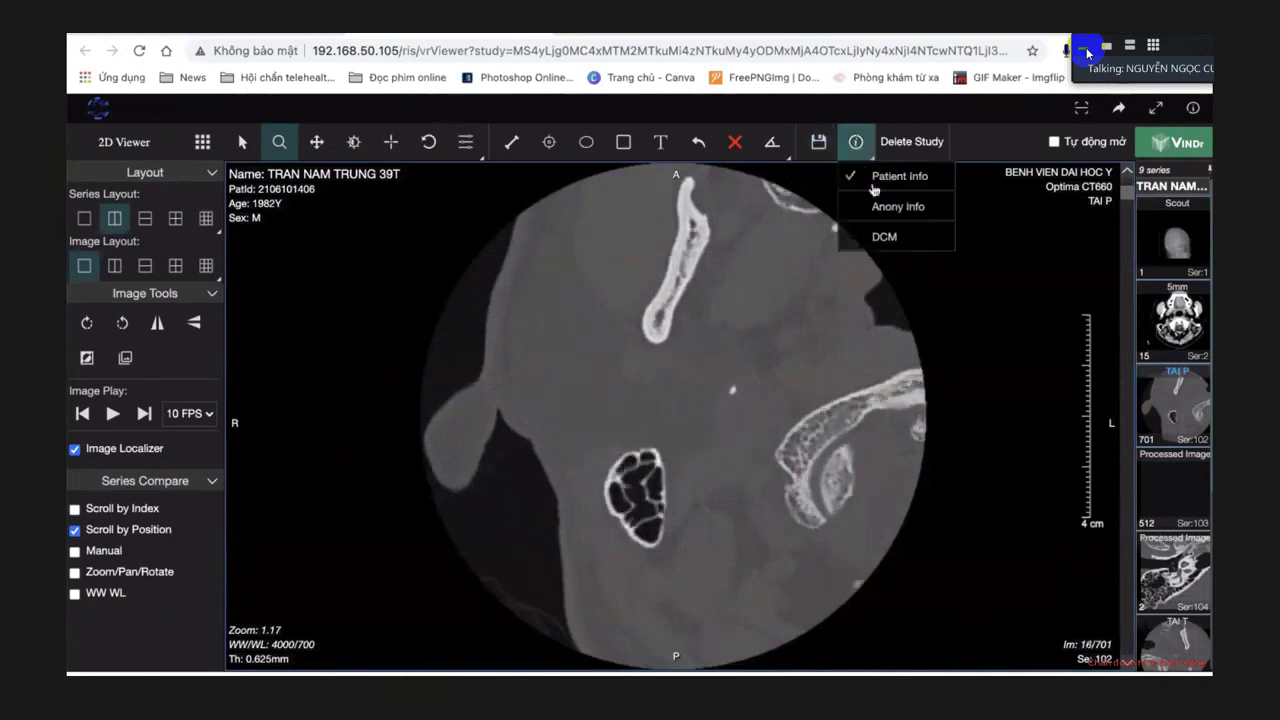
{"action": "left_click", "coordinate": [878, 207]}
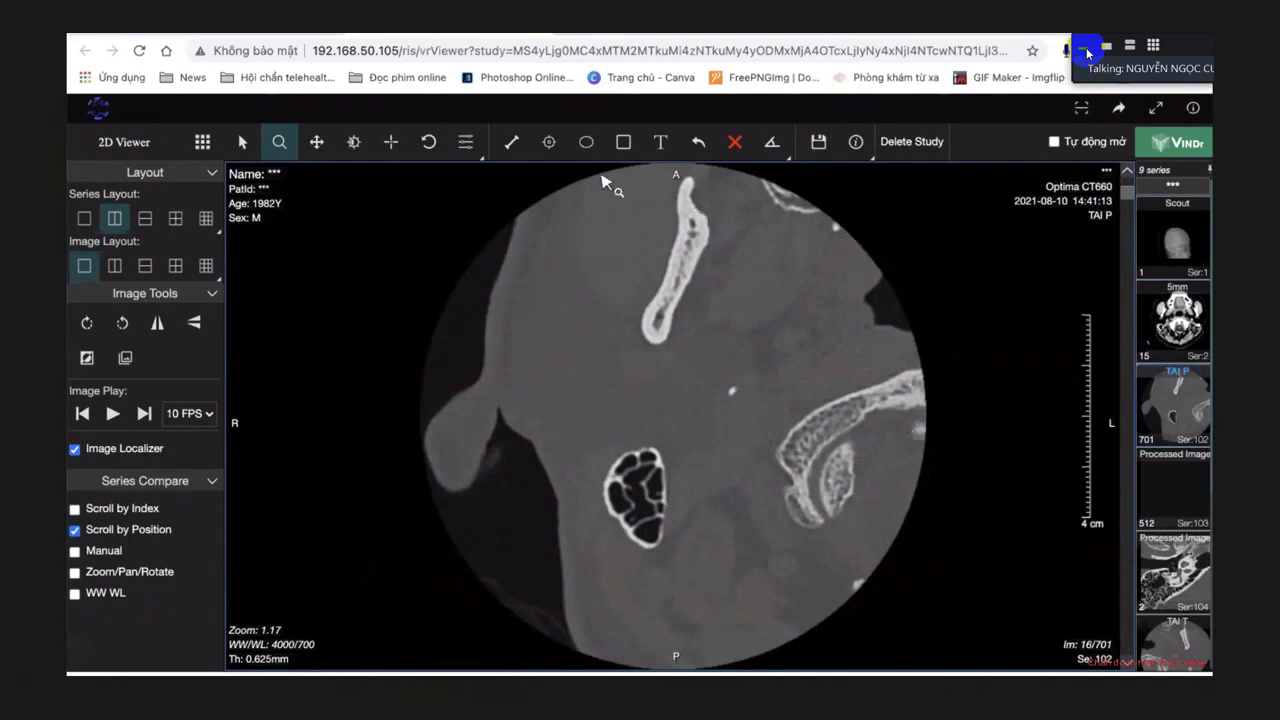
Page down to slice 379, then back to slice 272 of 701 through the mastoid.
{"action": "scroll", "coordinate": [888, 325], "scroll_direction": "down", "scroll_amount": 20}
{"action": "scroll", "coordinate": [888, 320], "scroll_direction": "down", "scroll_amount": 20}
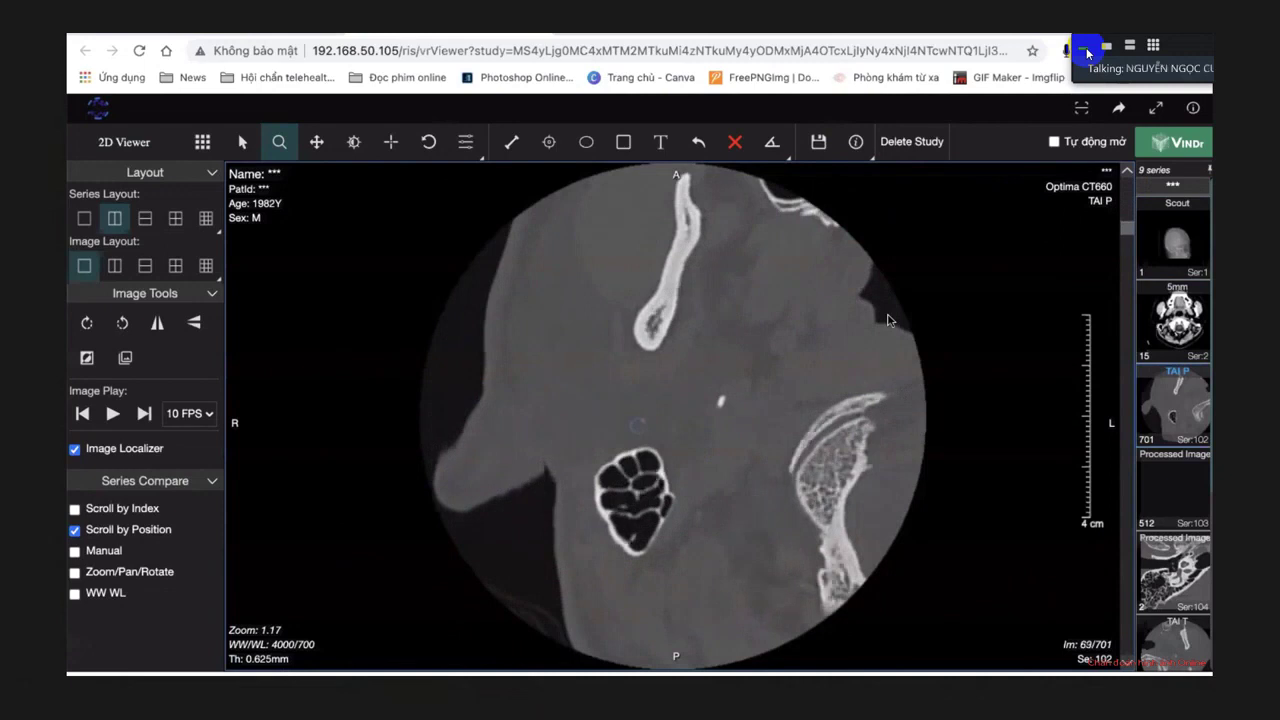
{"action": "scroll", "coordinate": [888, 320], "scroll_direction": "down", "scroll_amount": 20}
{"action": "scroll", "coordinate": [888, 320], "scroll_direction": "down", "scroll_amount": 10}
{"action": "scroll", "coordinate": [888, 320], "scroll_direction": "down", "scroll_amount": 20}
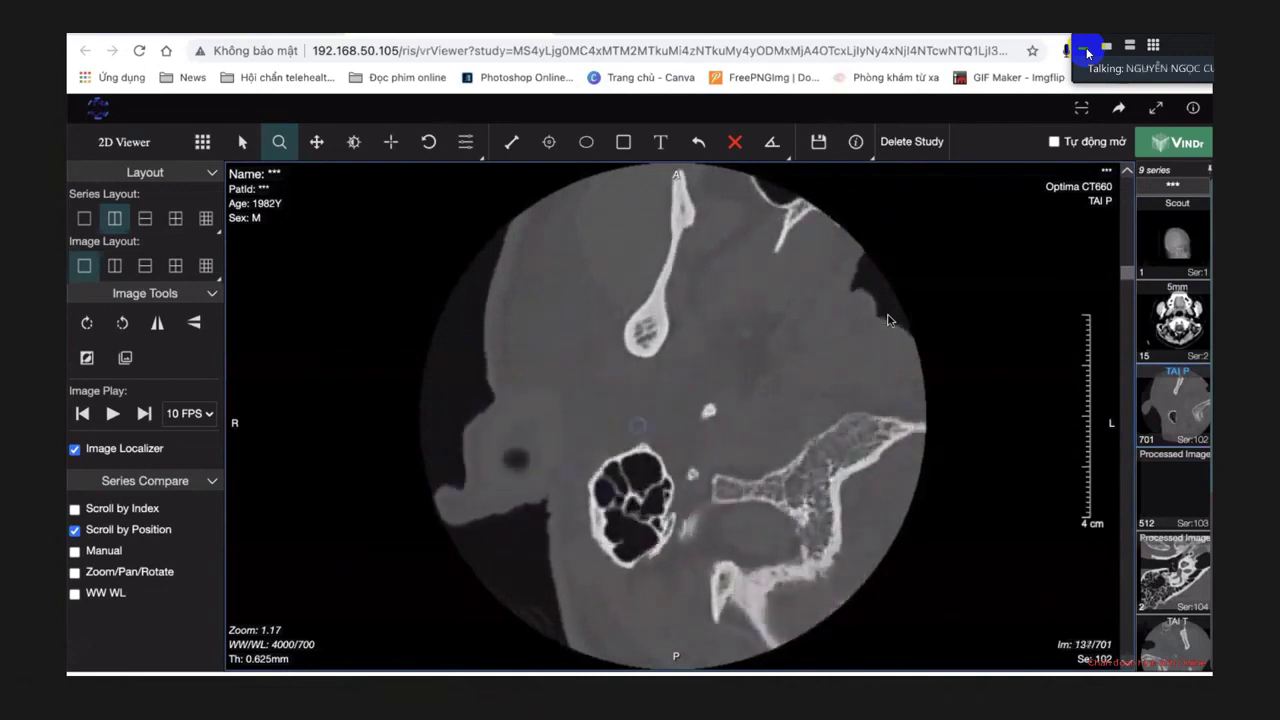
{"action": "scroll", "coordinate": [786, 344], "scroll_direction": "down", "scroll_amount": 13}
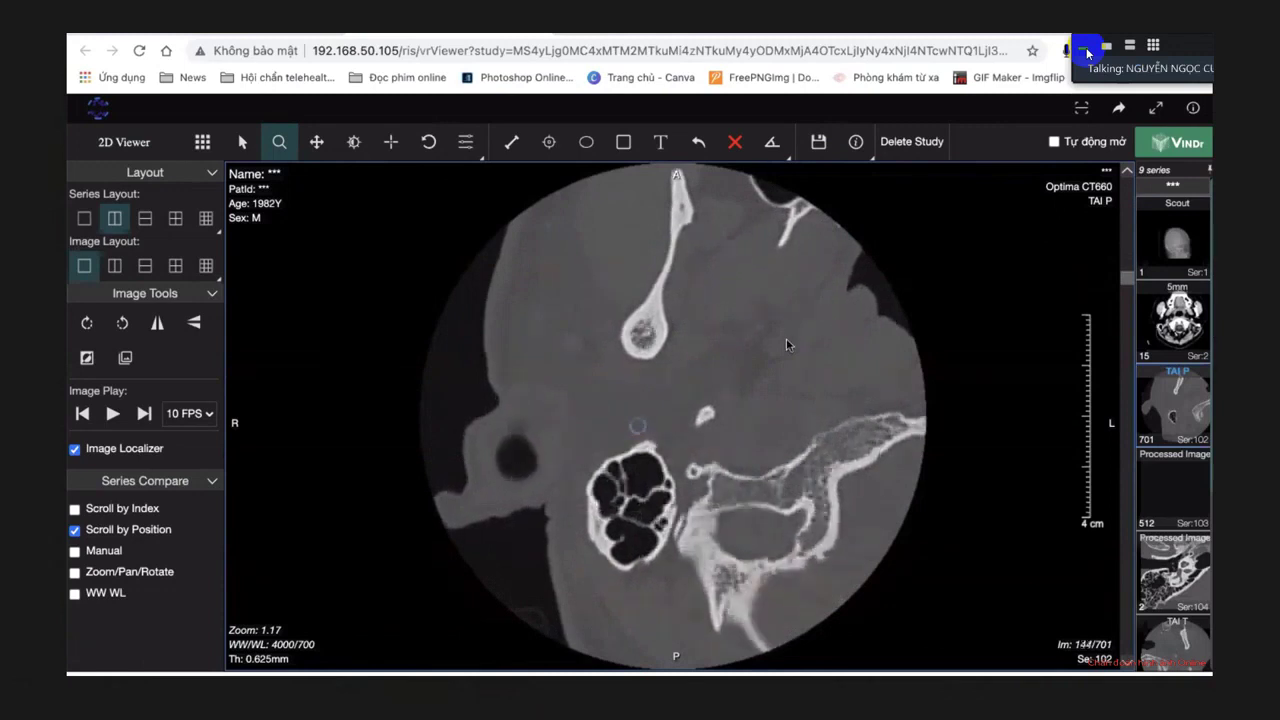
{"action": "scroll", "coordinate": [786, 344], "scroll_direction": "down", "scroll_amount": 20}
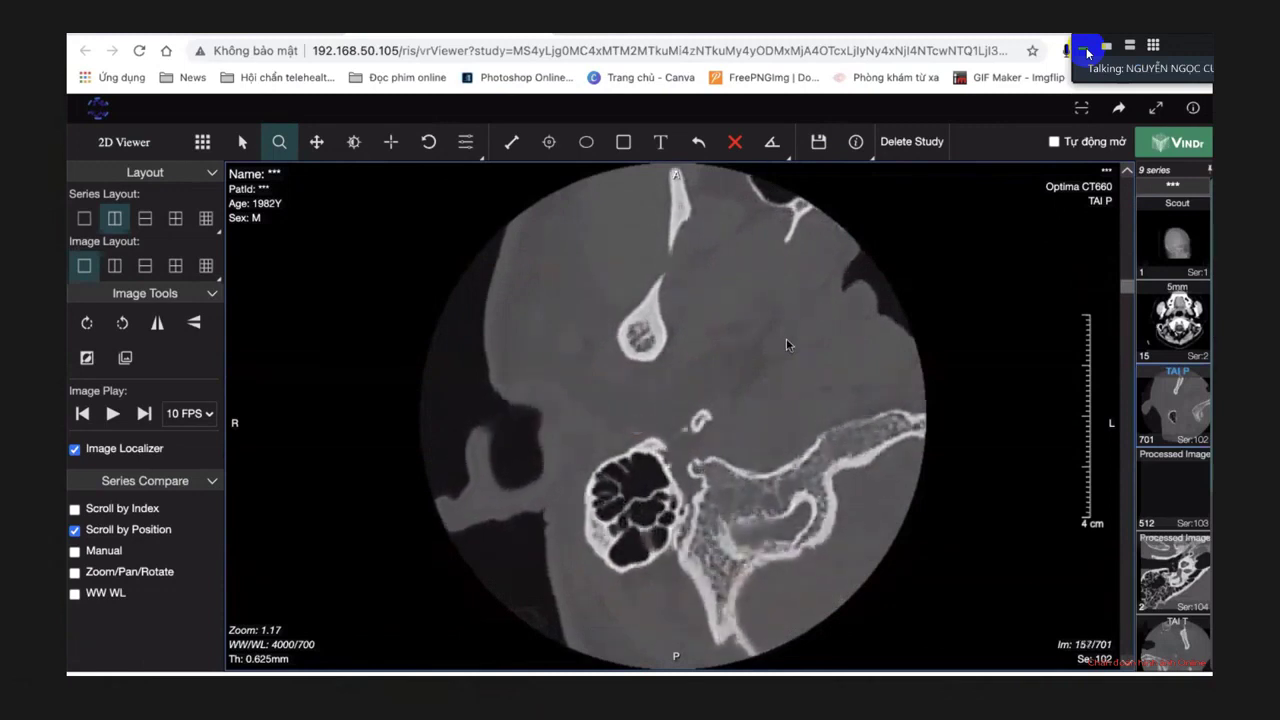
{"action": "scroll", "coordinate": [786, 344], "scroll_direction": "down", "scroll_amount": 20}
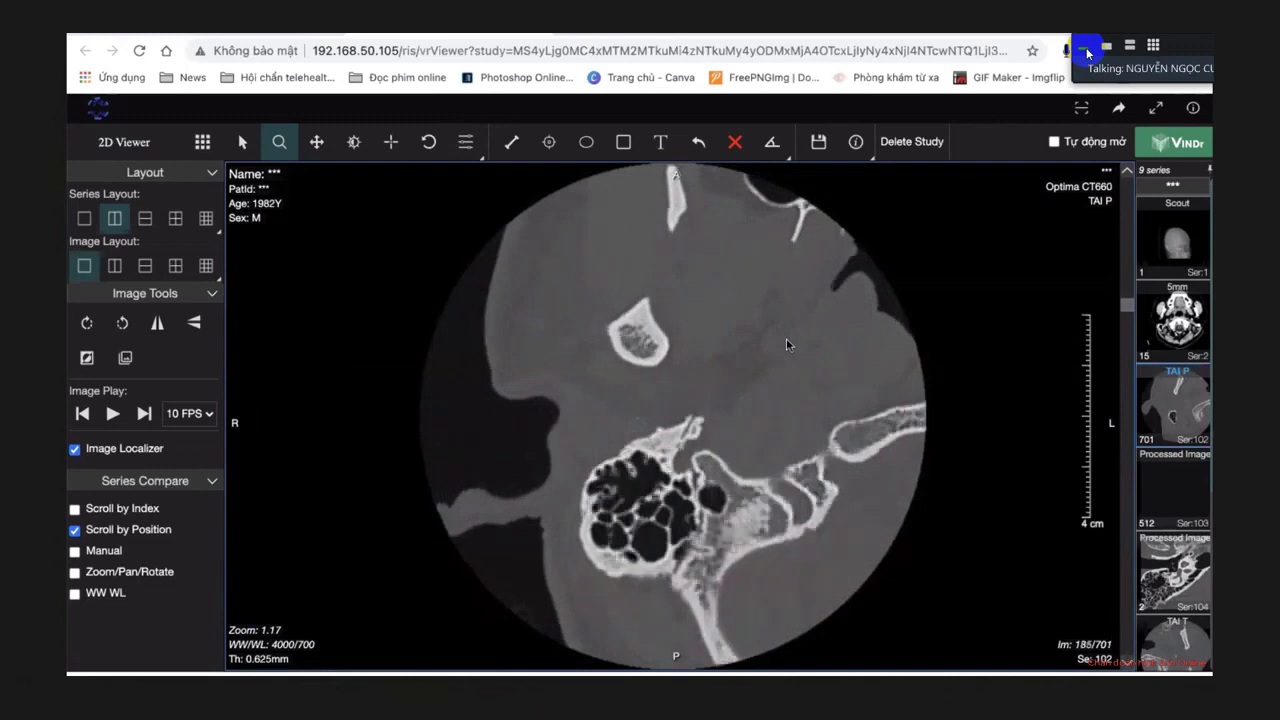
{"action": "scroll", "coordinate": [786, 344], "scroll_direction": "down", "scroll_amount": 20}
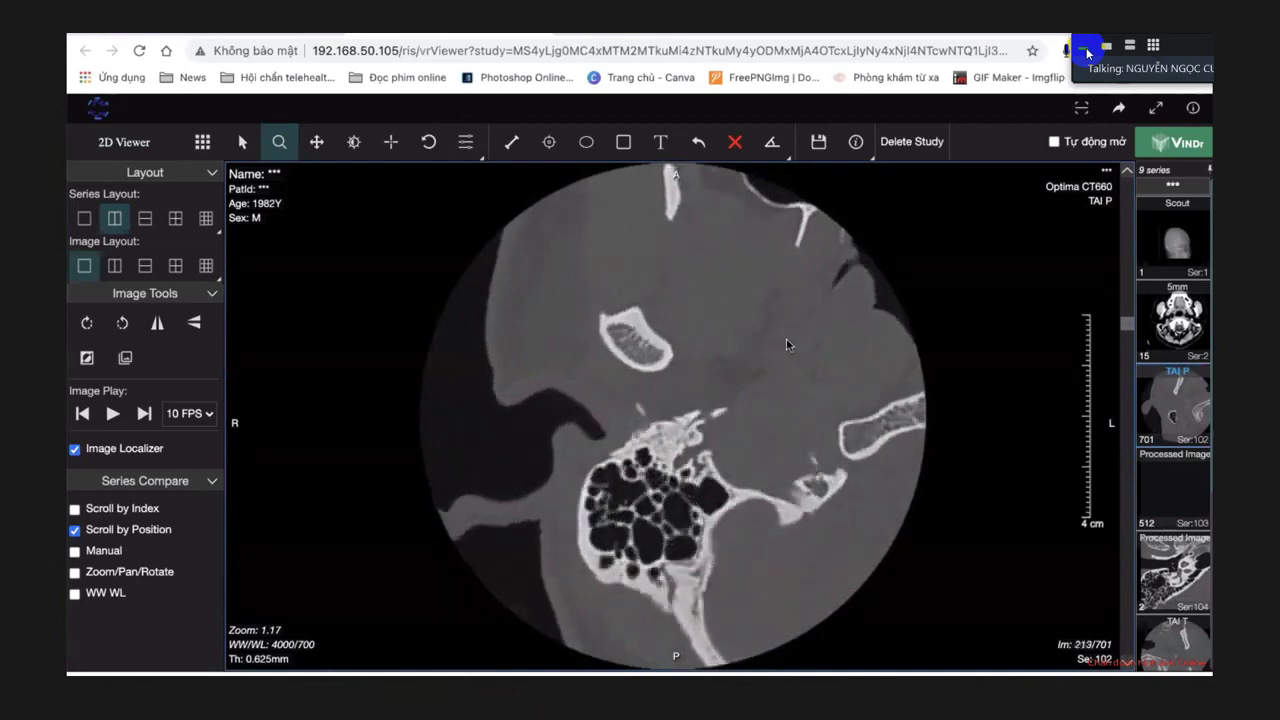
{"action": "scroll", "coordinate": [786, 344], "scroll_direction": "down", "scroll_amount": 8}
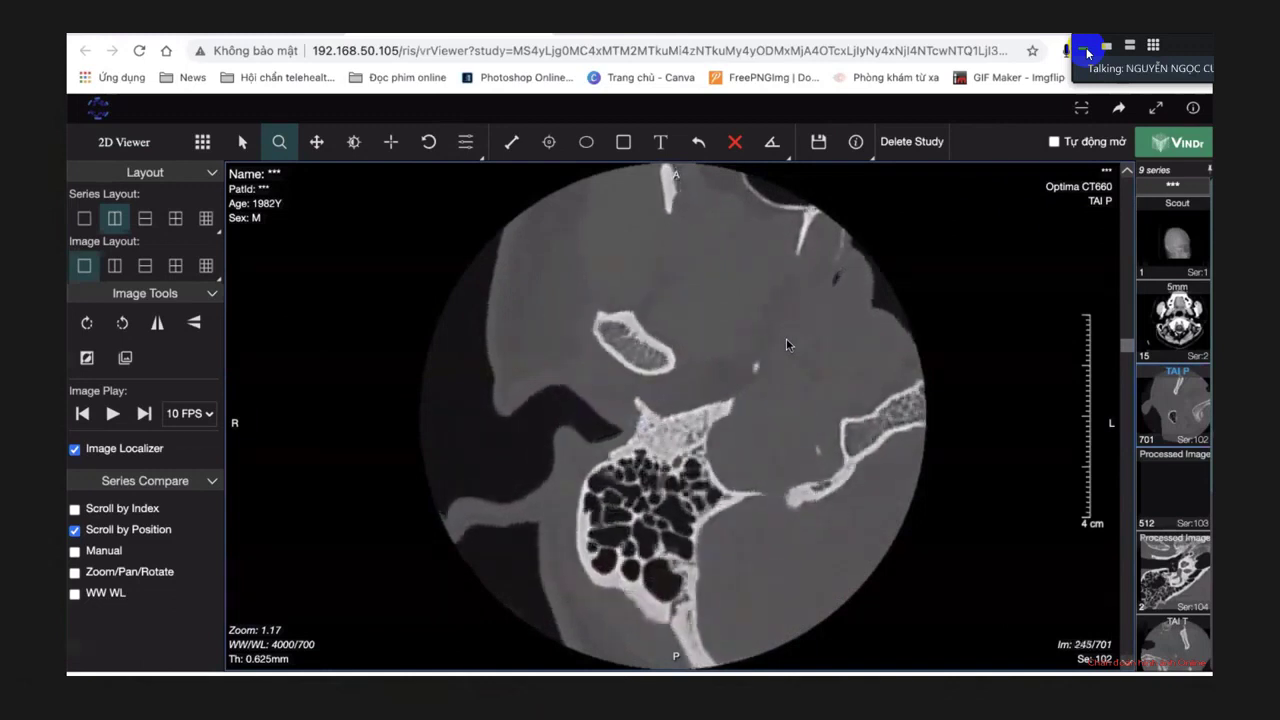
{"action": "scroll", "coordinate": [647, 487], "scroll_direction": "down", "scroll_amount": 13}
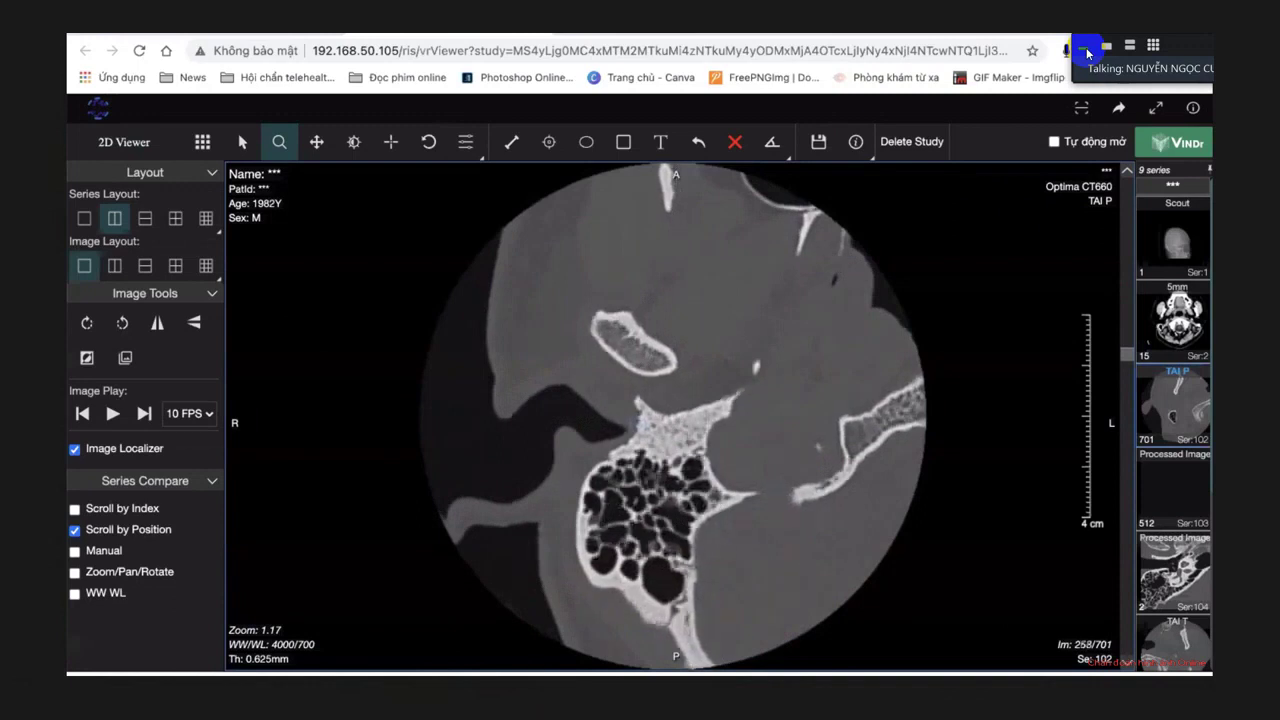
{"action": "scroll", "coordinate": [648, 486], "scroll_direction": "down", "scroll_amount": 20}
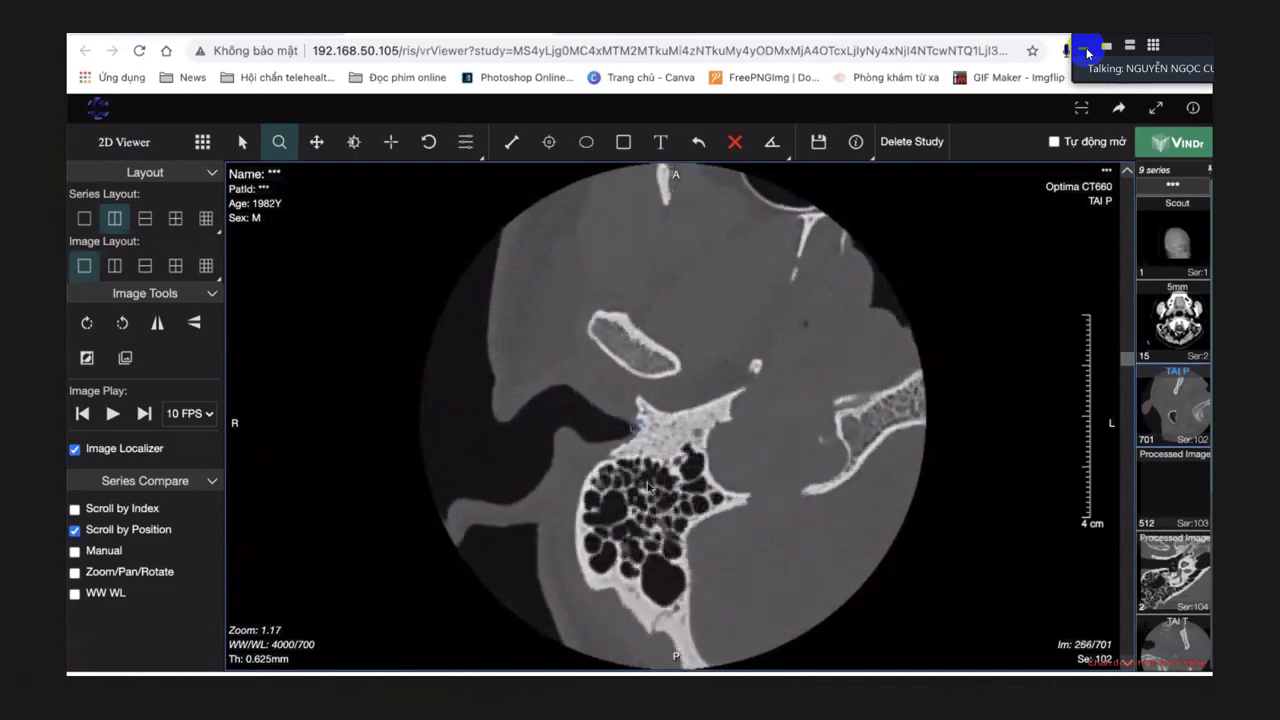
{"action": "scroll", "coordinate": [647, 482], "scroll_direction": "down", "scroll_amount": 19}
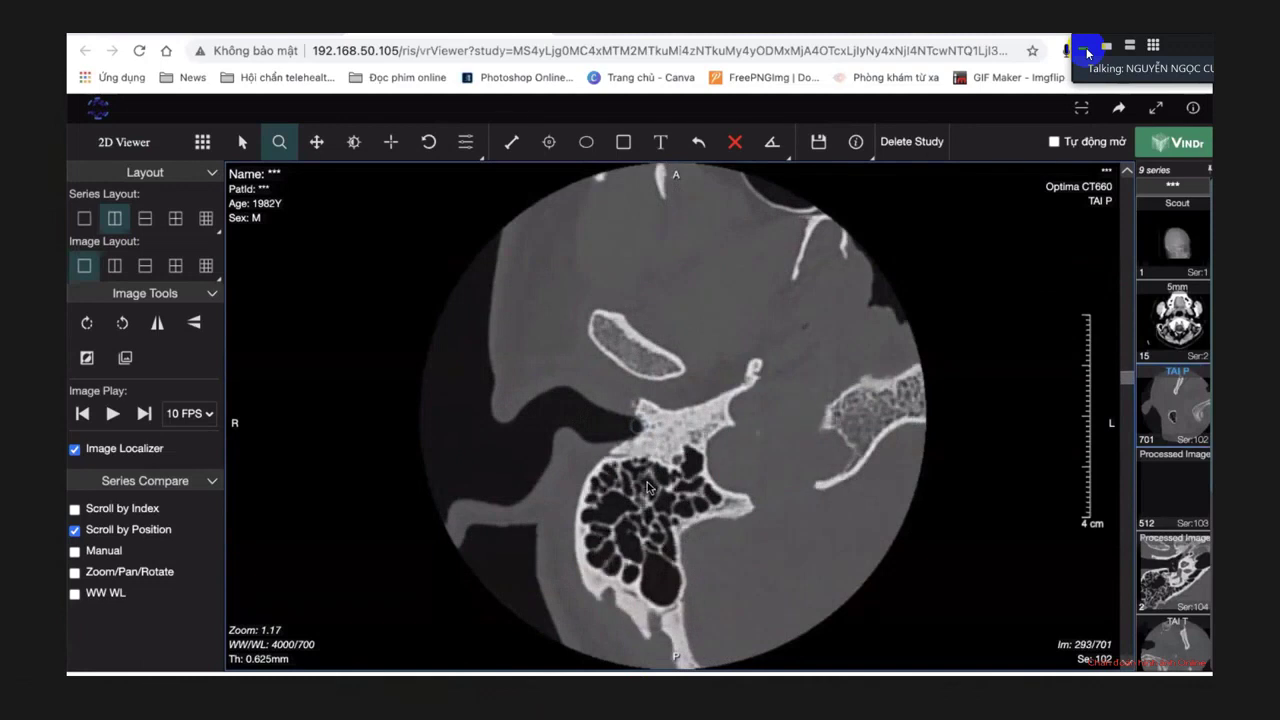
{"action": "scroll", "coordinate": [691, 431], "scroll_direction": "down", "scroll_amount": 3}
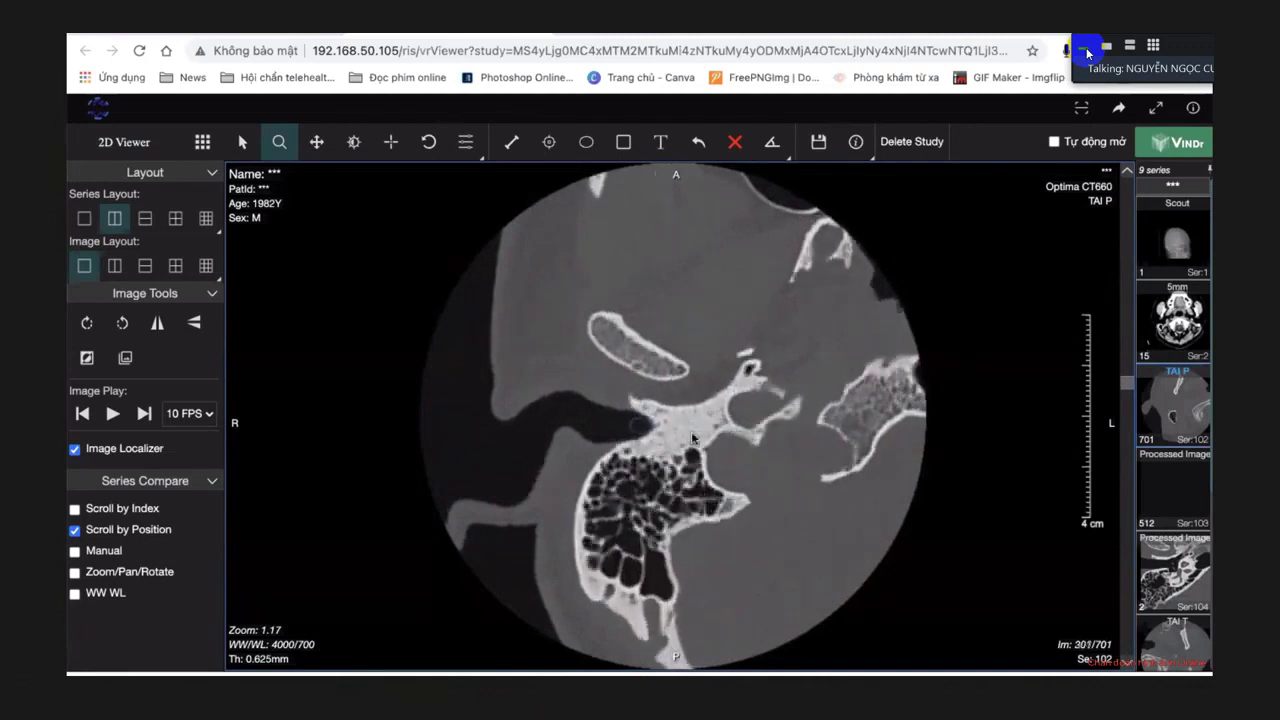
{"action": "scroll", "coordinate": [691, 431], "scroll_direction": "down", "scroll_amount": 20}
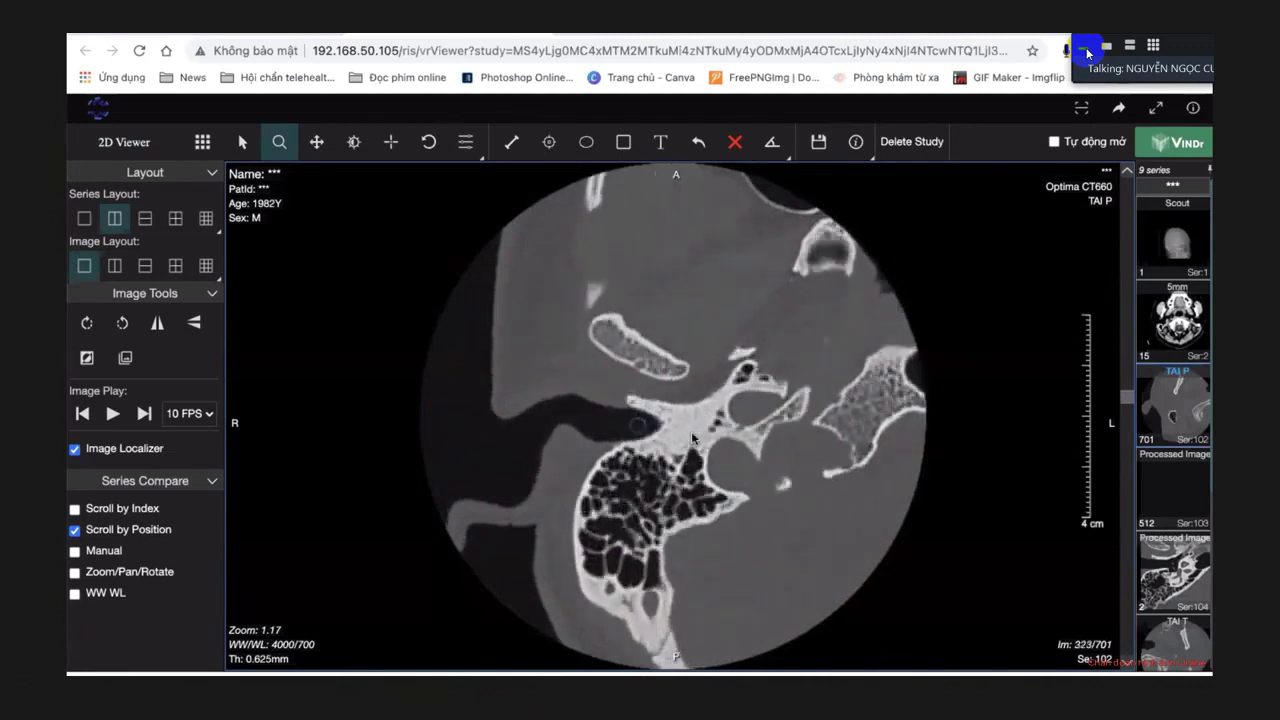
{"action": "scroll", "coordinate": [692, 437], "scroll_direction": "down", "scroll_amount": 20}
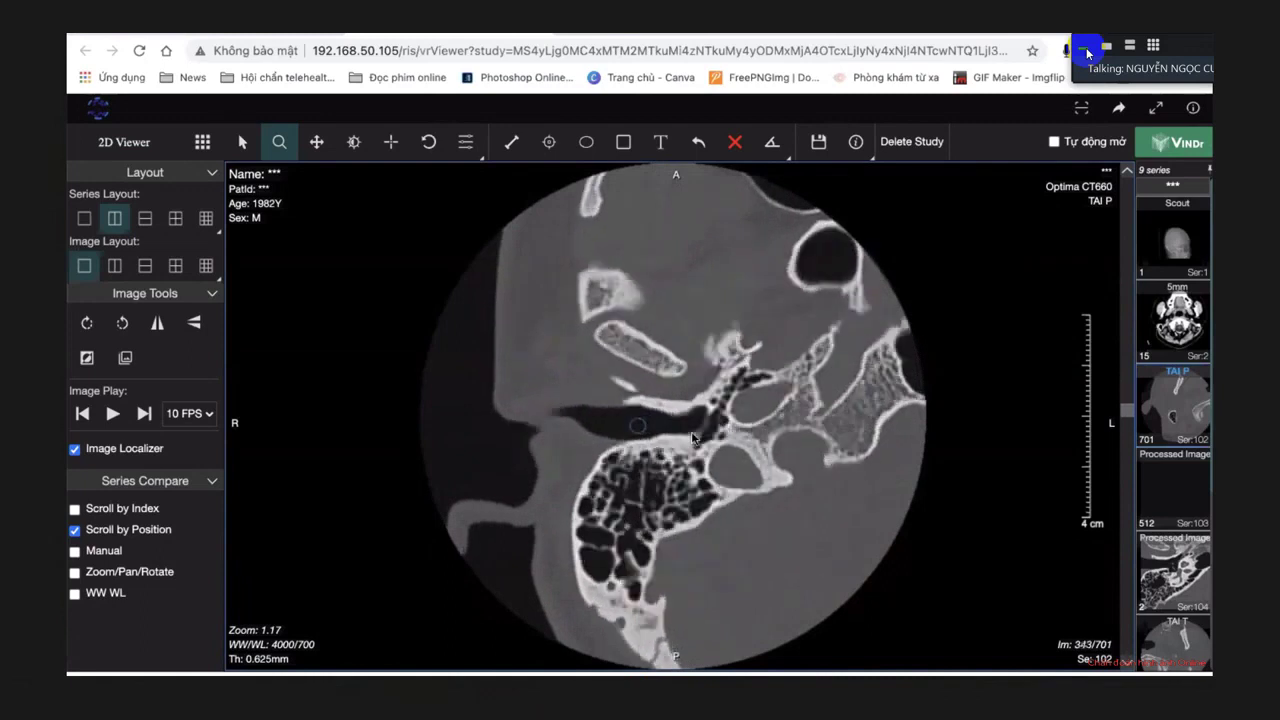
{"action": "scroll", "coordinate": [692, 437], "scroll_direction": "down", "scroll_amount": 20}
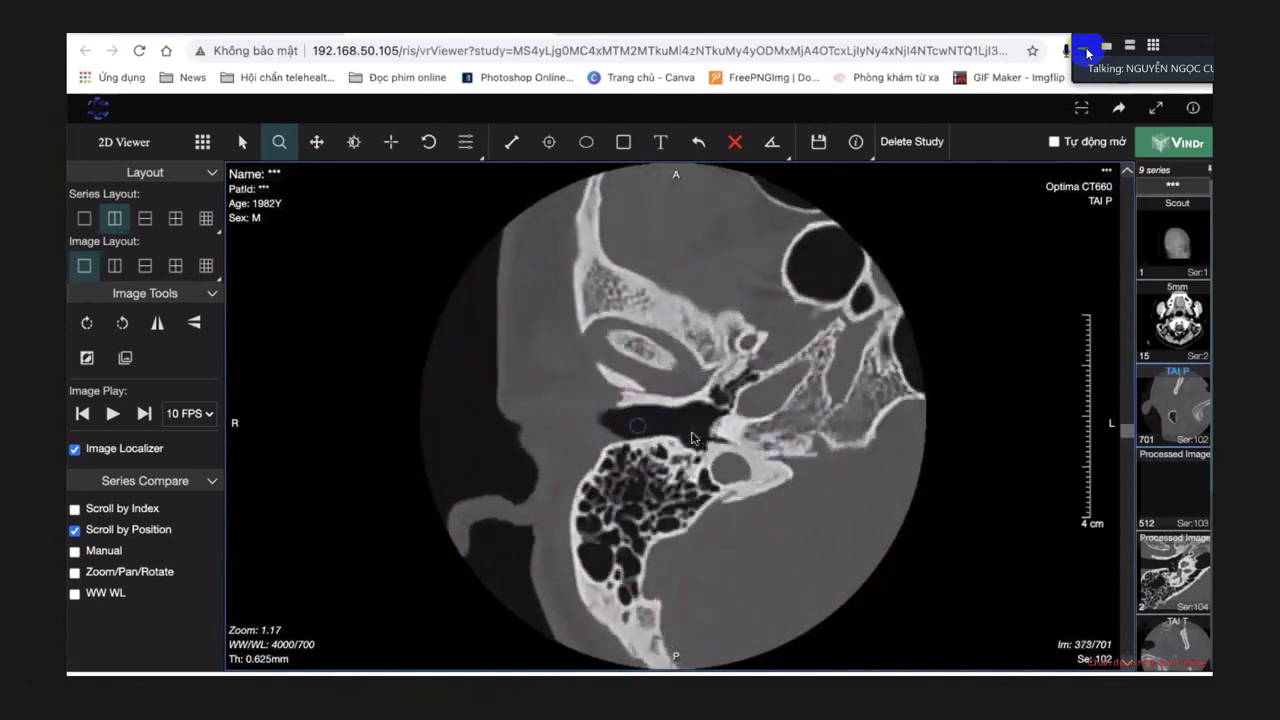
{"action": "scroll", "coordinate": [691, 437], "scroll_direction": "down", "scroll_amount": 6}
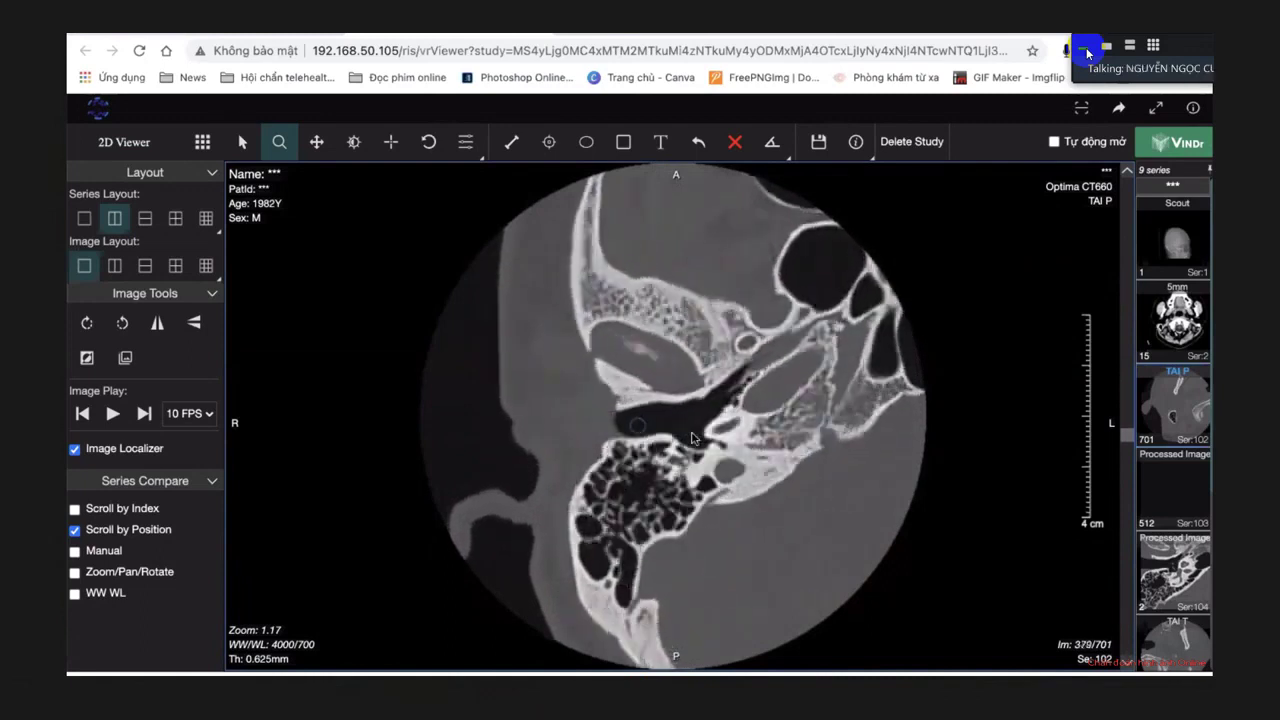
{"action": "scroll", "coordinate": [692, 437], "scroll_direction": "up", "scroll_amount": 8}
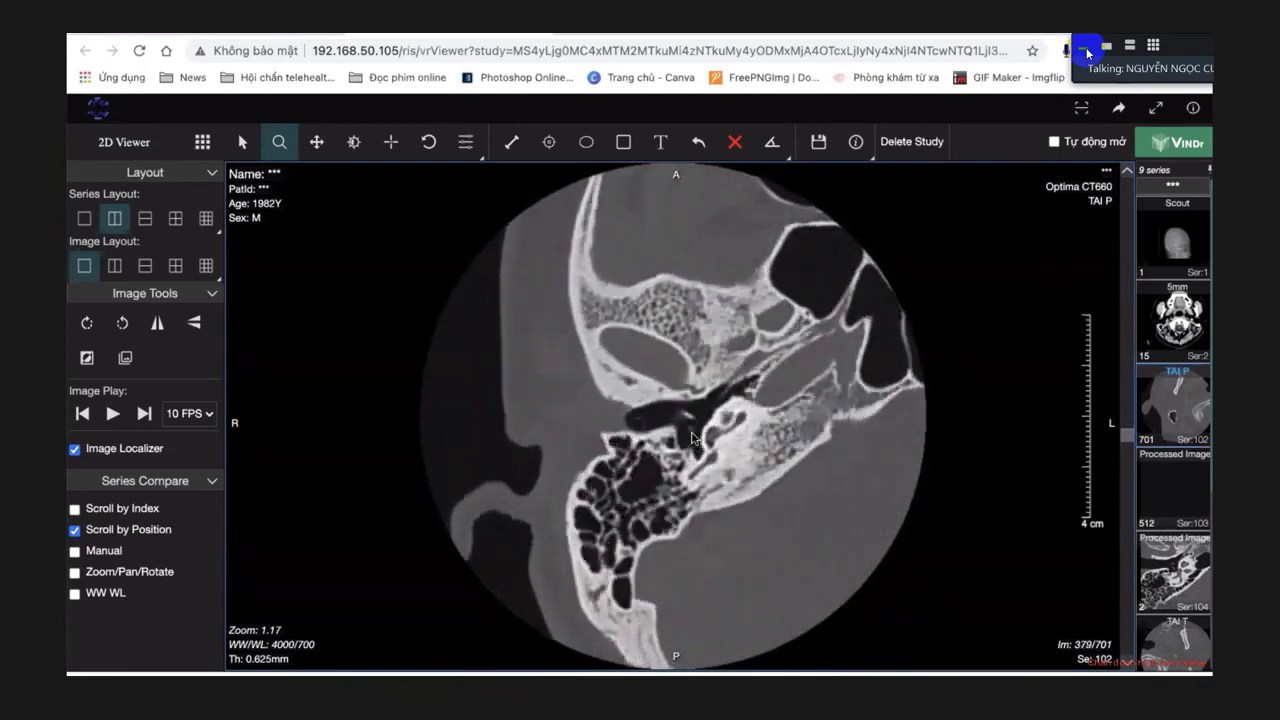
{"action": "scroll", "coordinate": [692, 437], "scroll_direction": "up", "scroll_amount": 20}
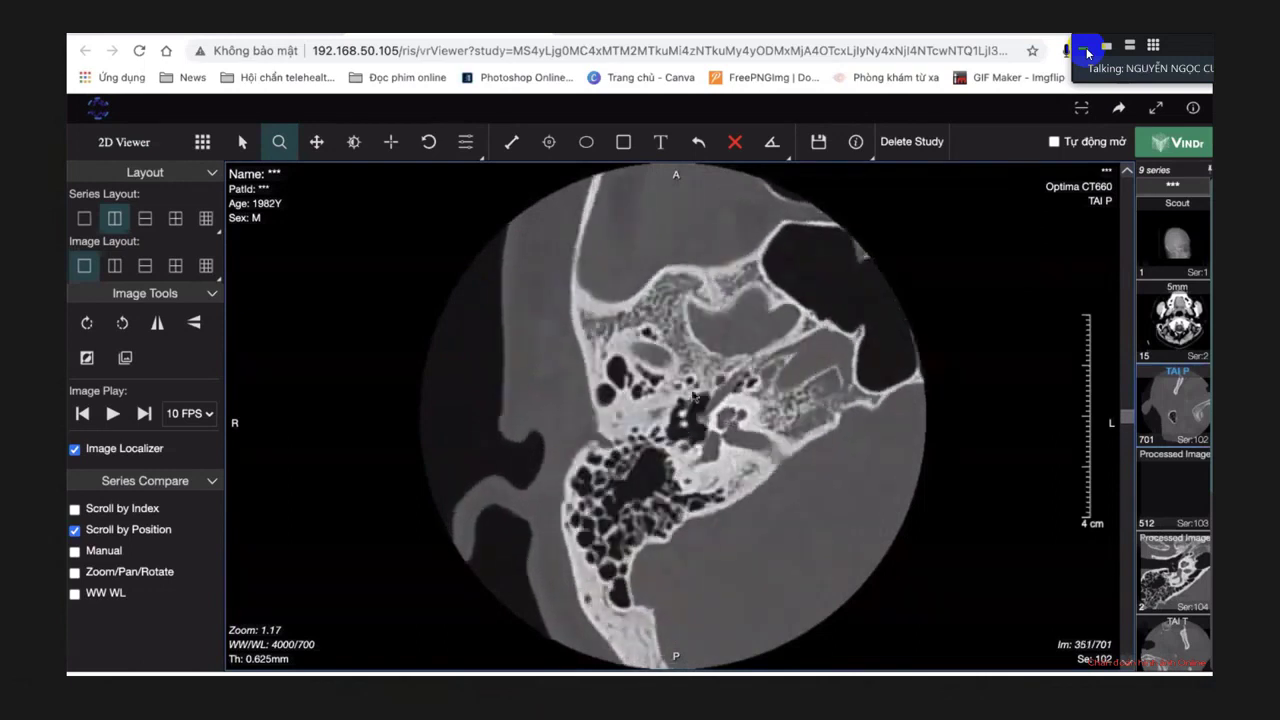
{"action": "scroll", "coordinate": [692, 394], "scroll_direction": "up", "scroll_amount": 20}
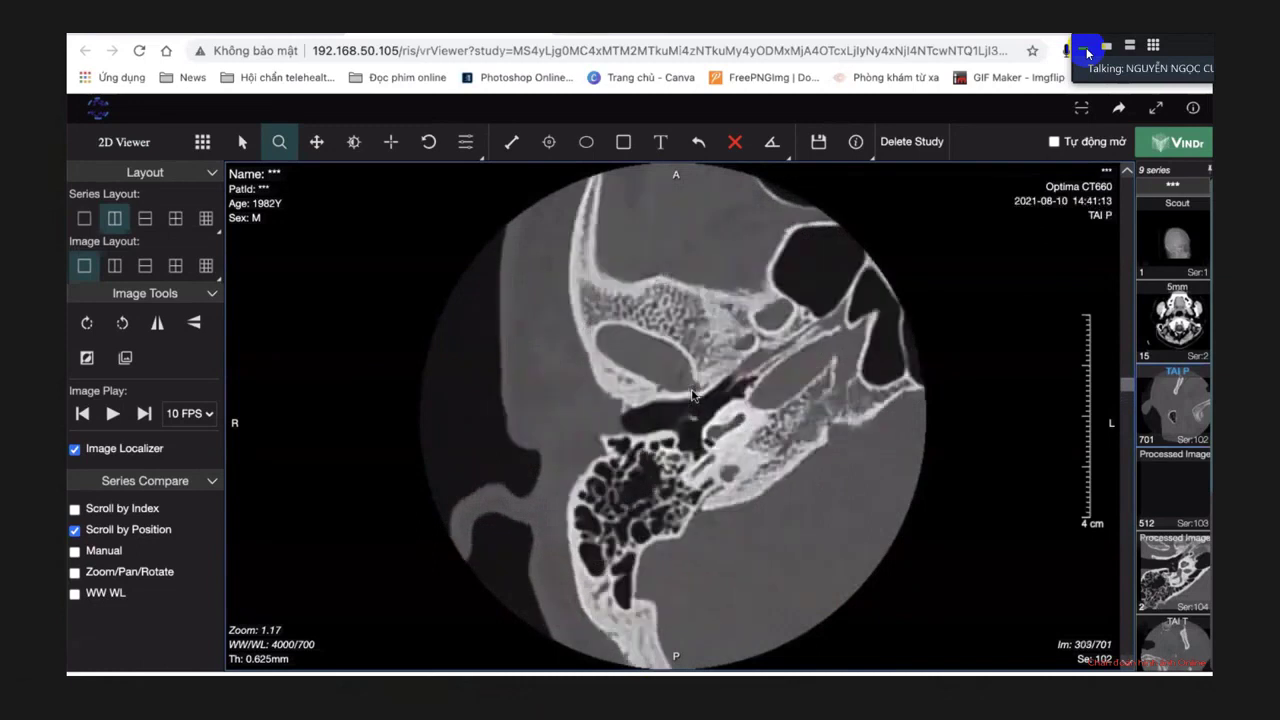
{"action": "scroll", "coordinate": [693, 394], "scroll_direction": "up", "scroll_amount": 18}
{"action": "scroll", "coordinate": [693, 394], "scroll_direction": "up", "scroll_amount": 13}
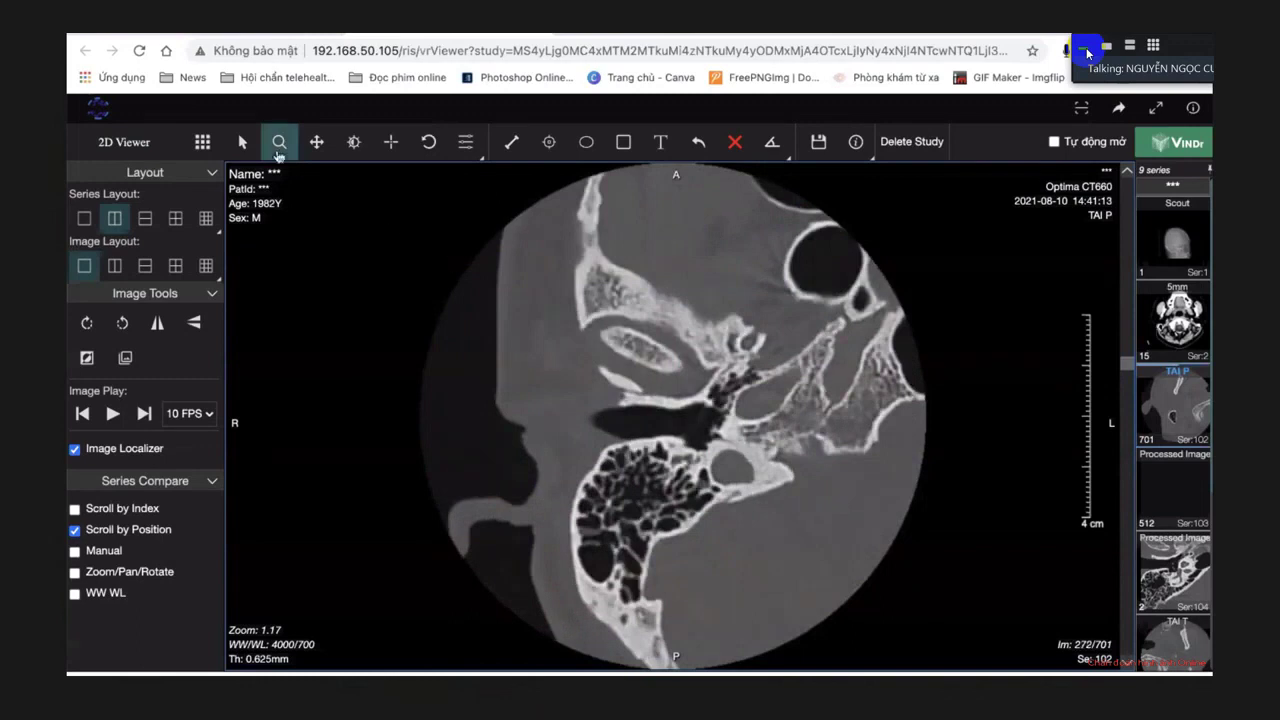
Magnify the temporal-bone slice to 1.75 and center it on the middle ear.
{"action": "left_click_drag", "start_coordinate": [926, 523], "coordinate": [874, 437]}
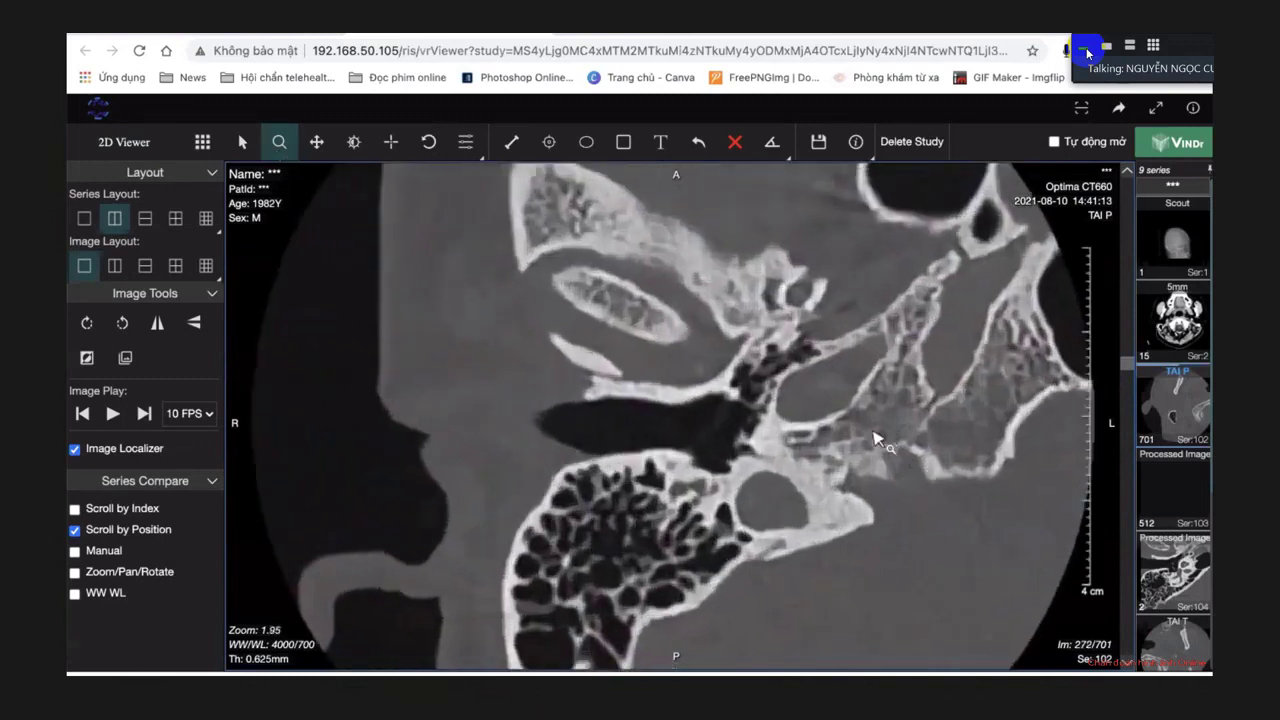
{"action": "left_click", "coordinate": [242, 142]}
{"action": "left_click", "coordinate": [316, 144]}
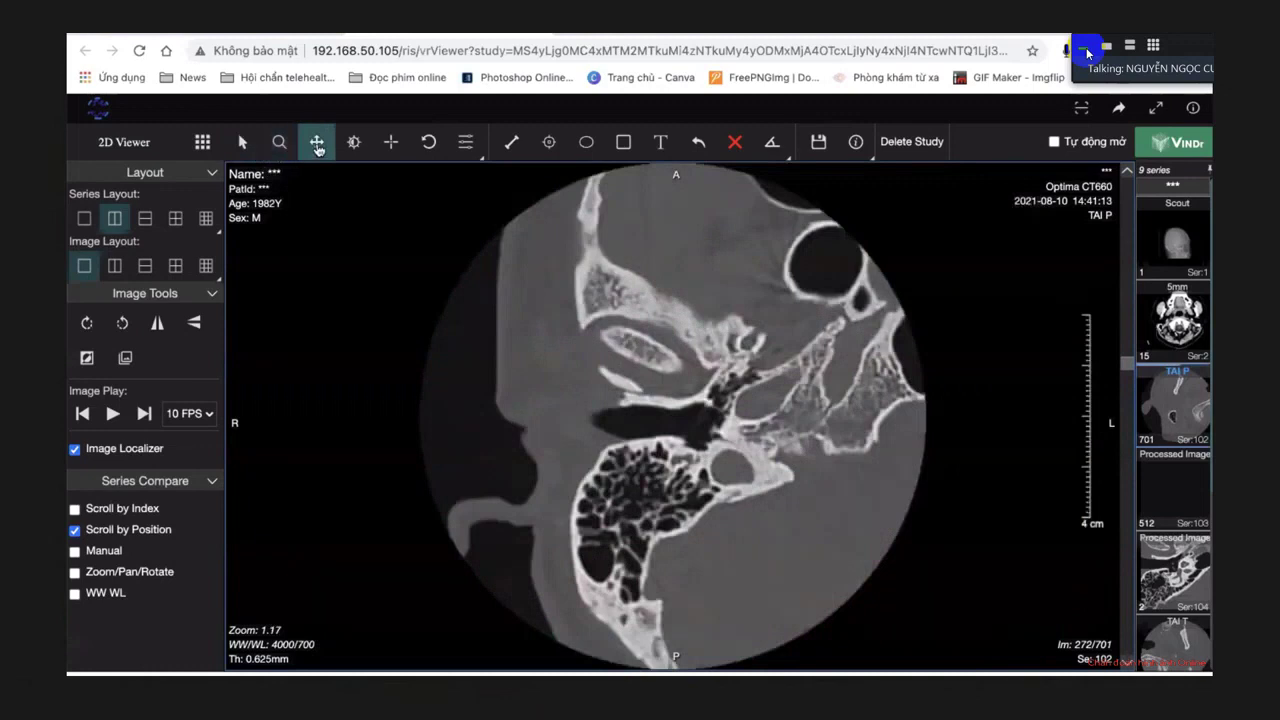
{"action": "left_click_drag", "start_coordinate": [590, 340], "coordinate": [522, 325]}
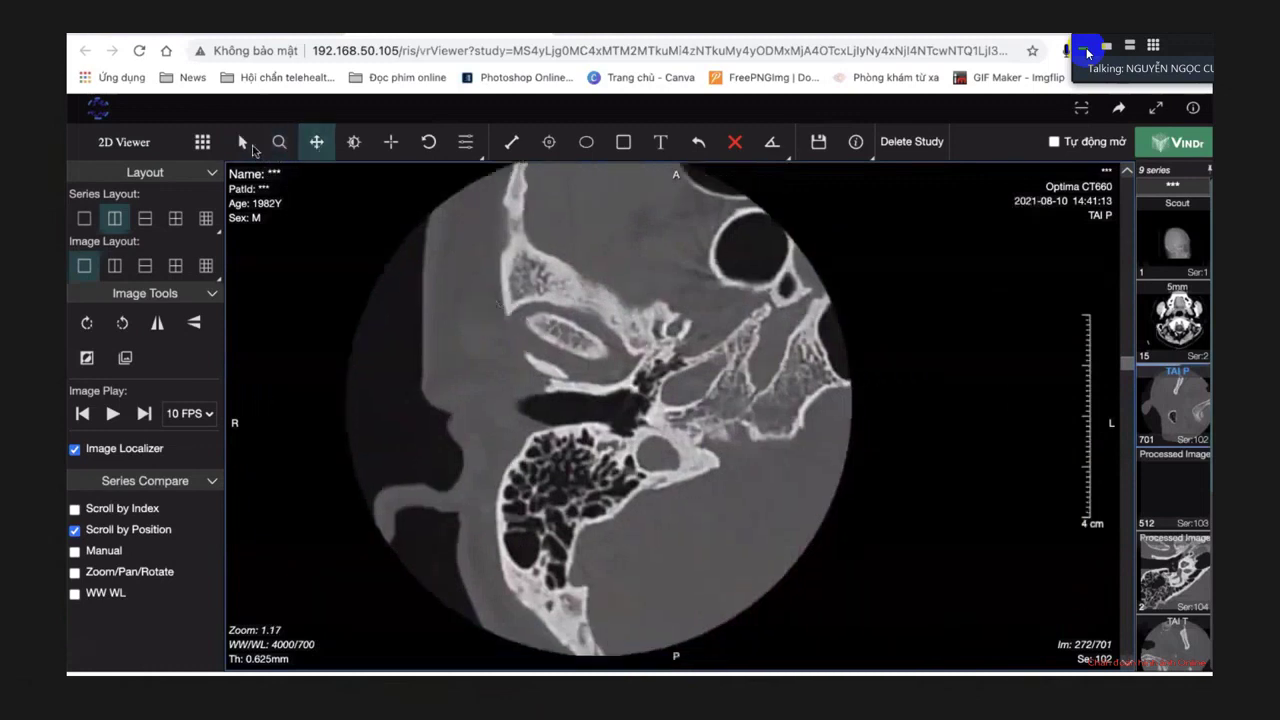
{"action": "left_click", "coordinate": [278, 143]}
{"action": "left_click_drag", "start_coordinate": [580, 371], "coordinate": [441, 219]}
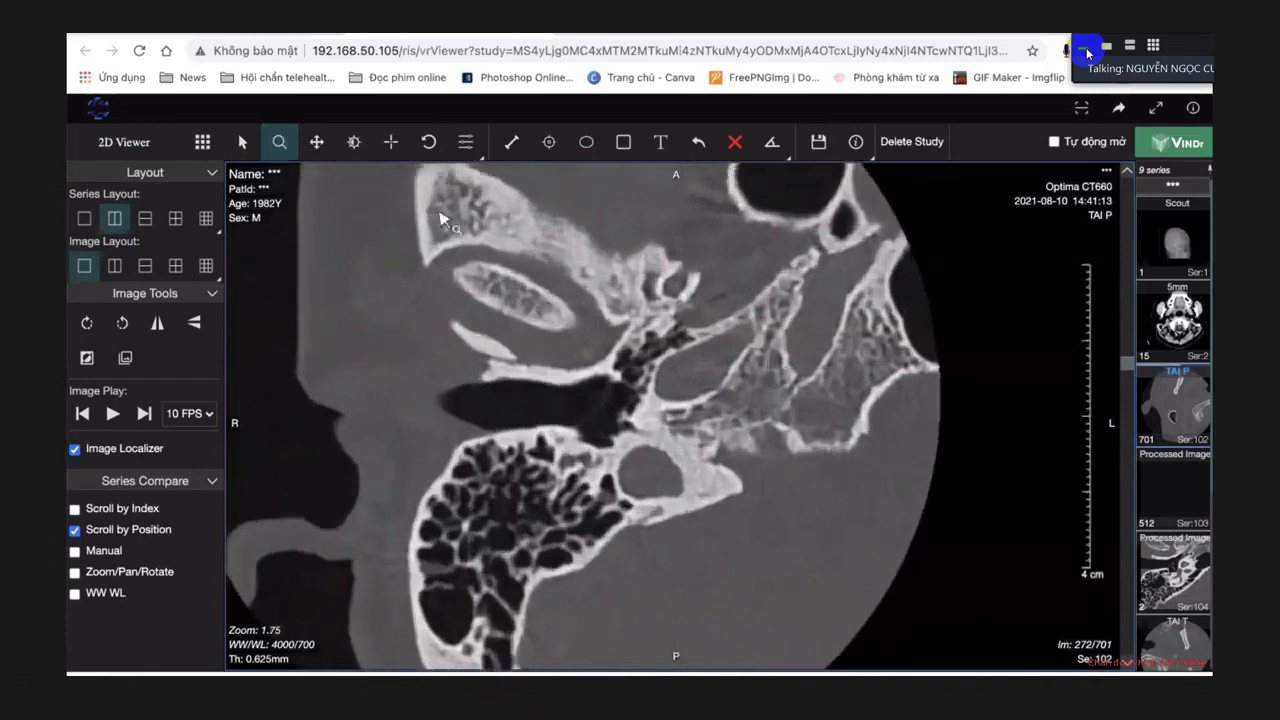
{"action": "left_click", "coordinate": [316, 142]}
{"action": "left_click_drag", "start_coordinate": [481, 256], "coordinate": [506, 262]}
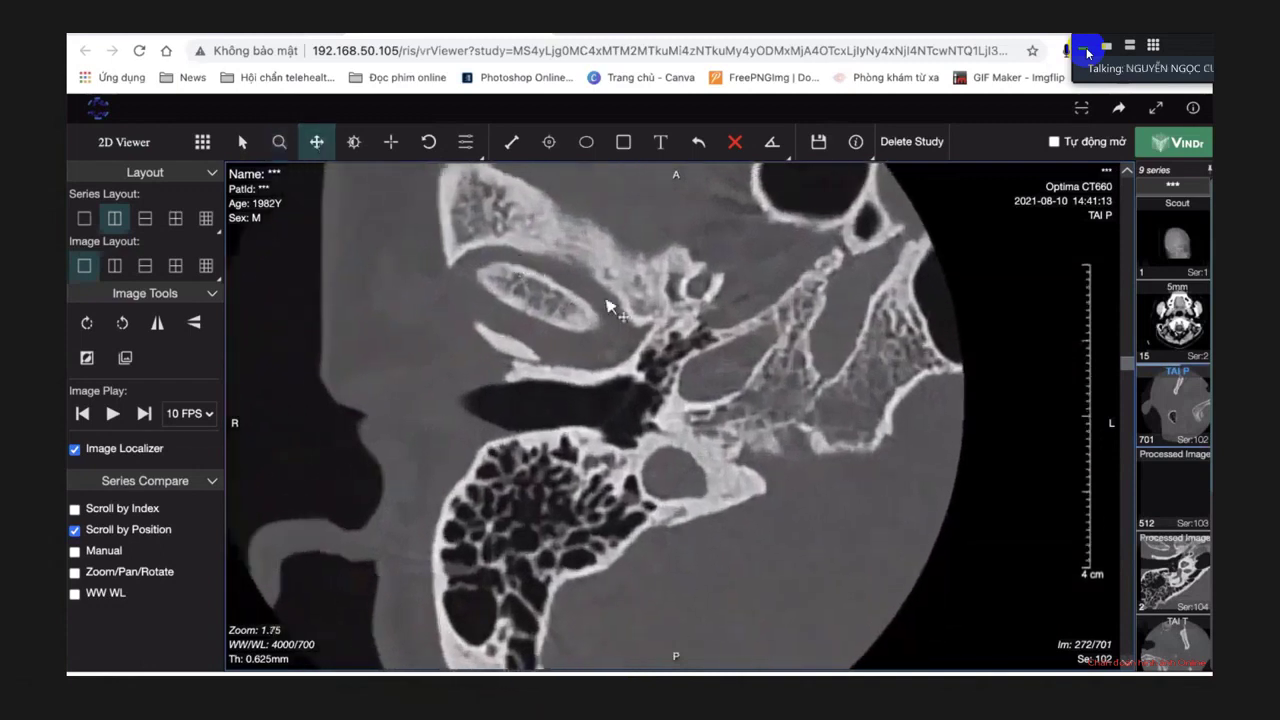
{"action": "scroll", "coordinate": [612, 308], "scroll_direction": "down", "scroll_amount": 14}
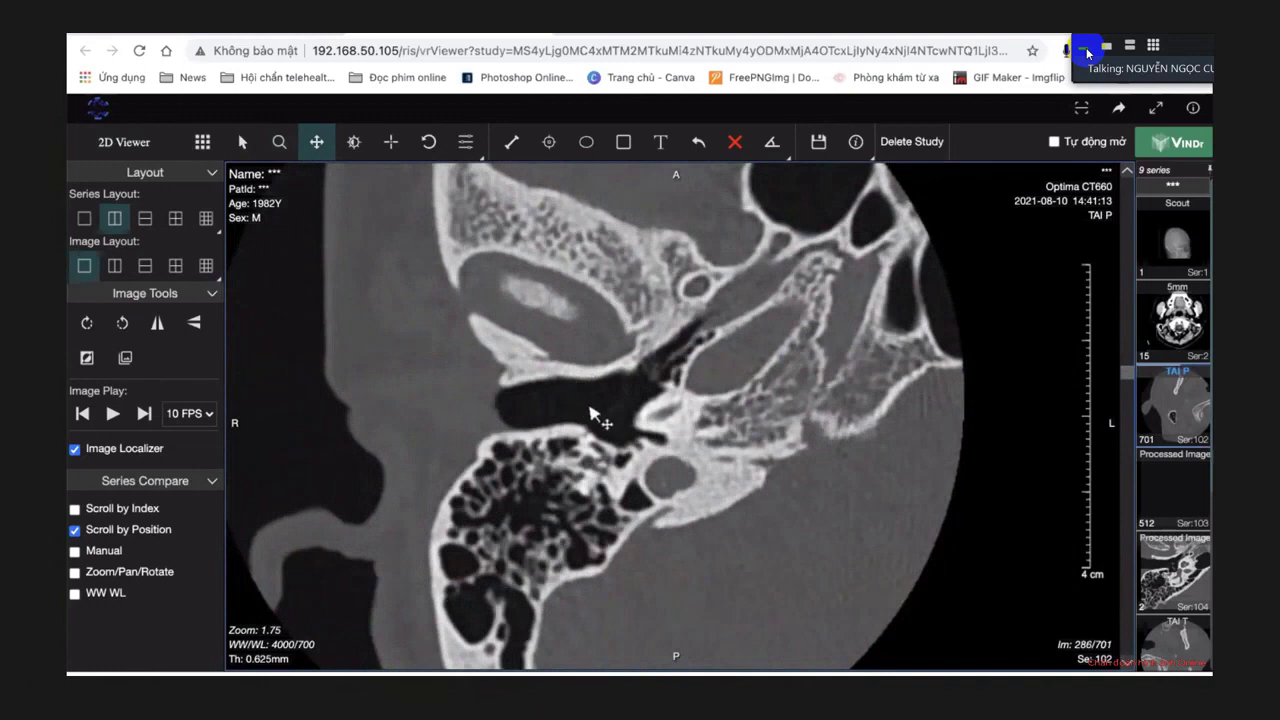